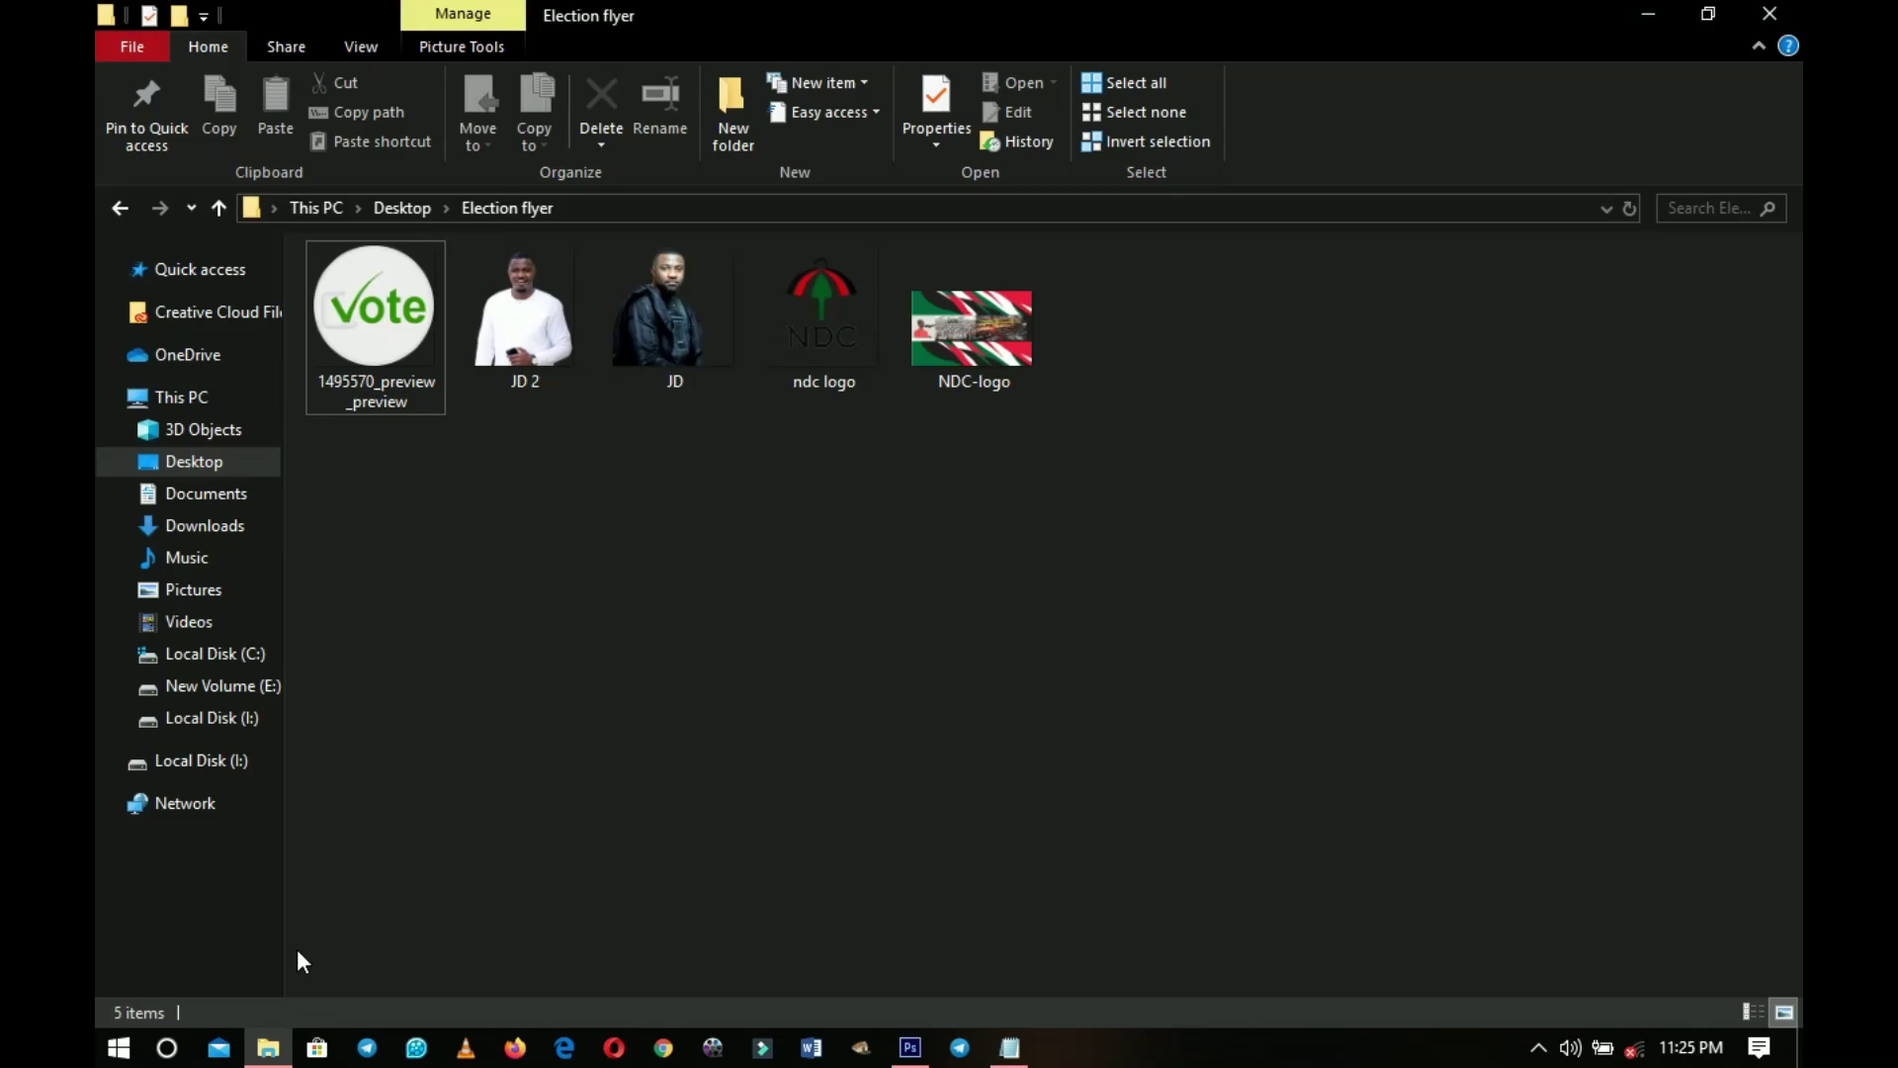
drag(1114, 638, 348, 348)
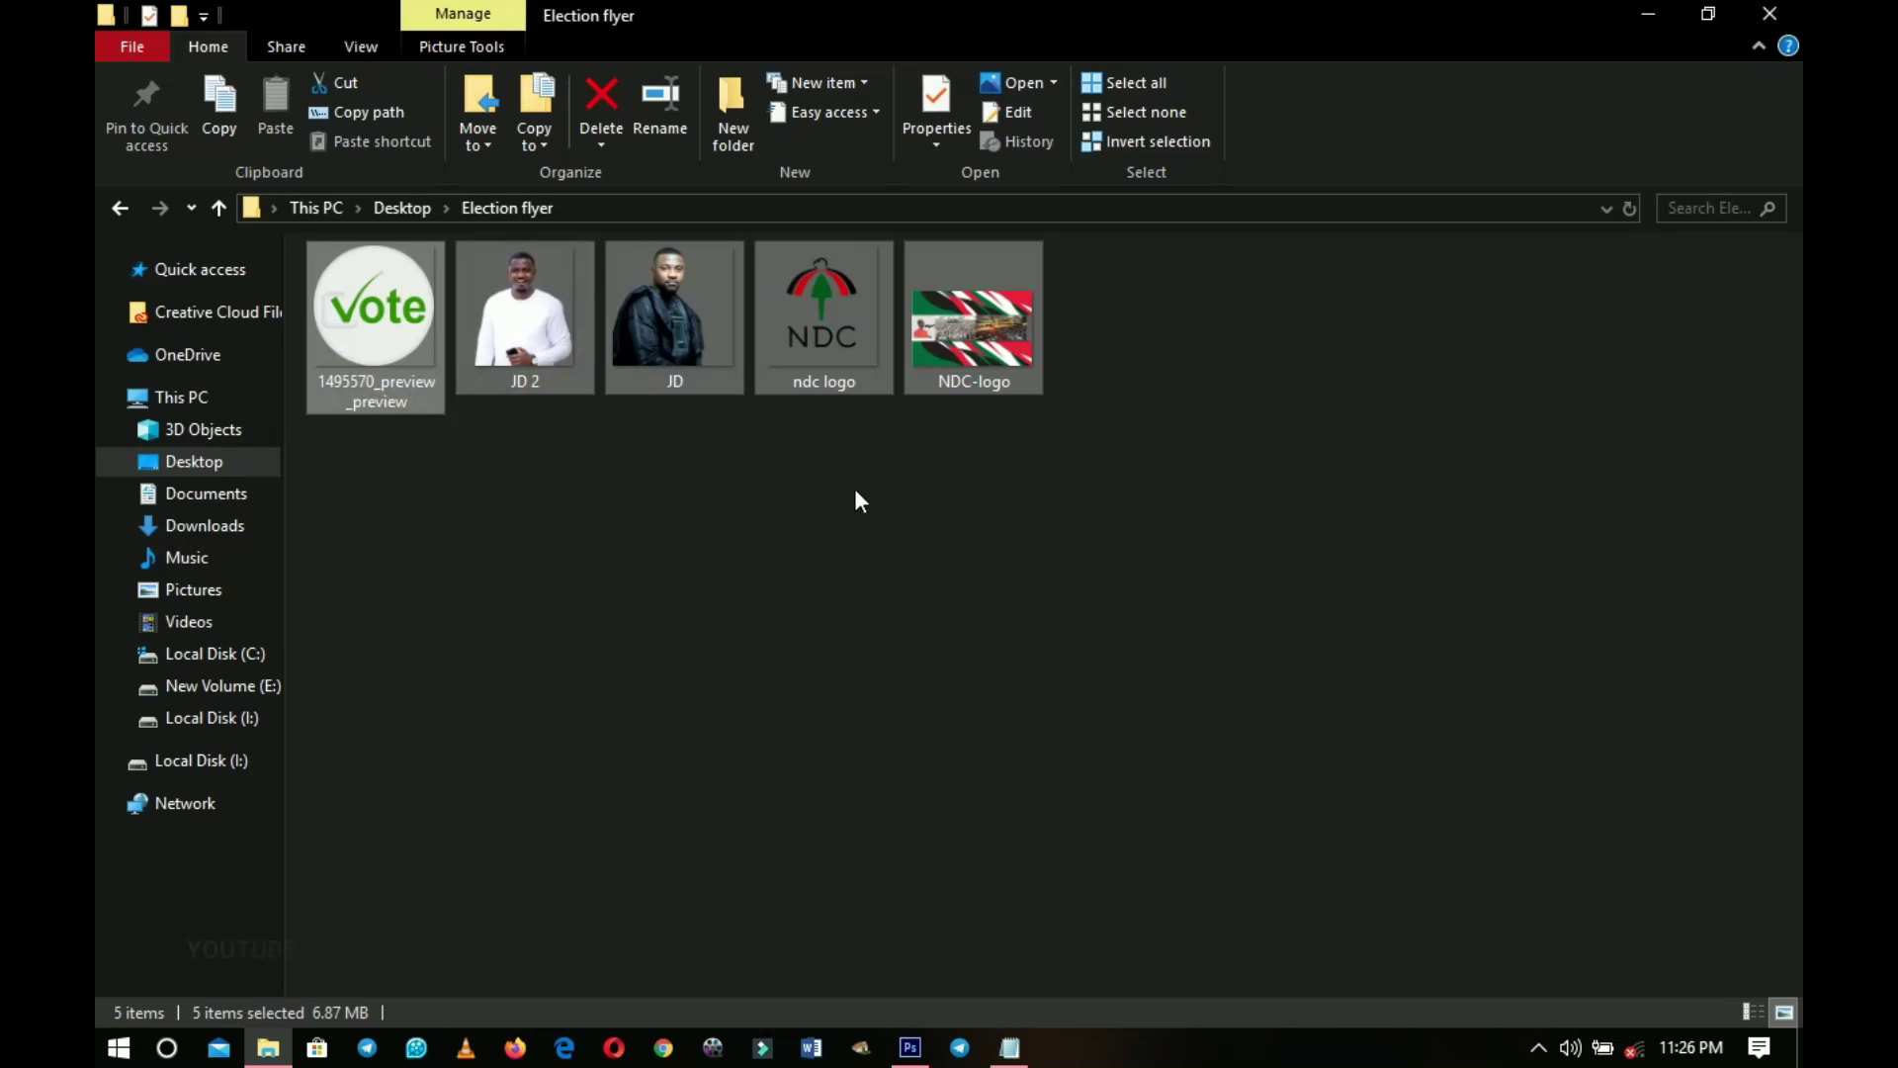
click(881, 502)
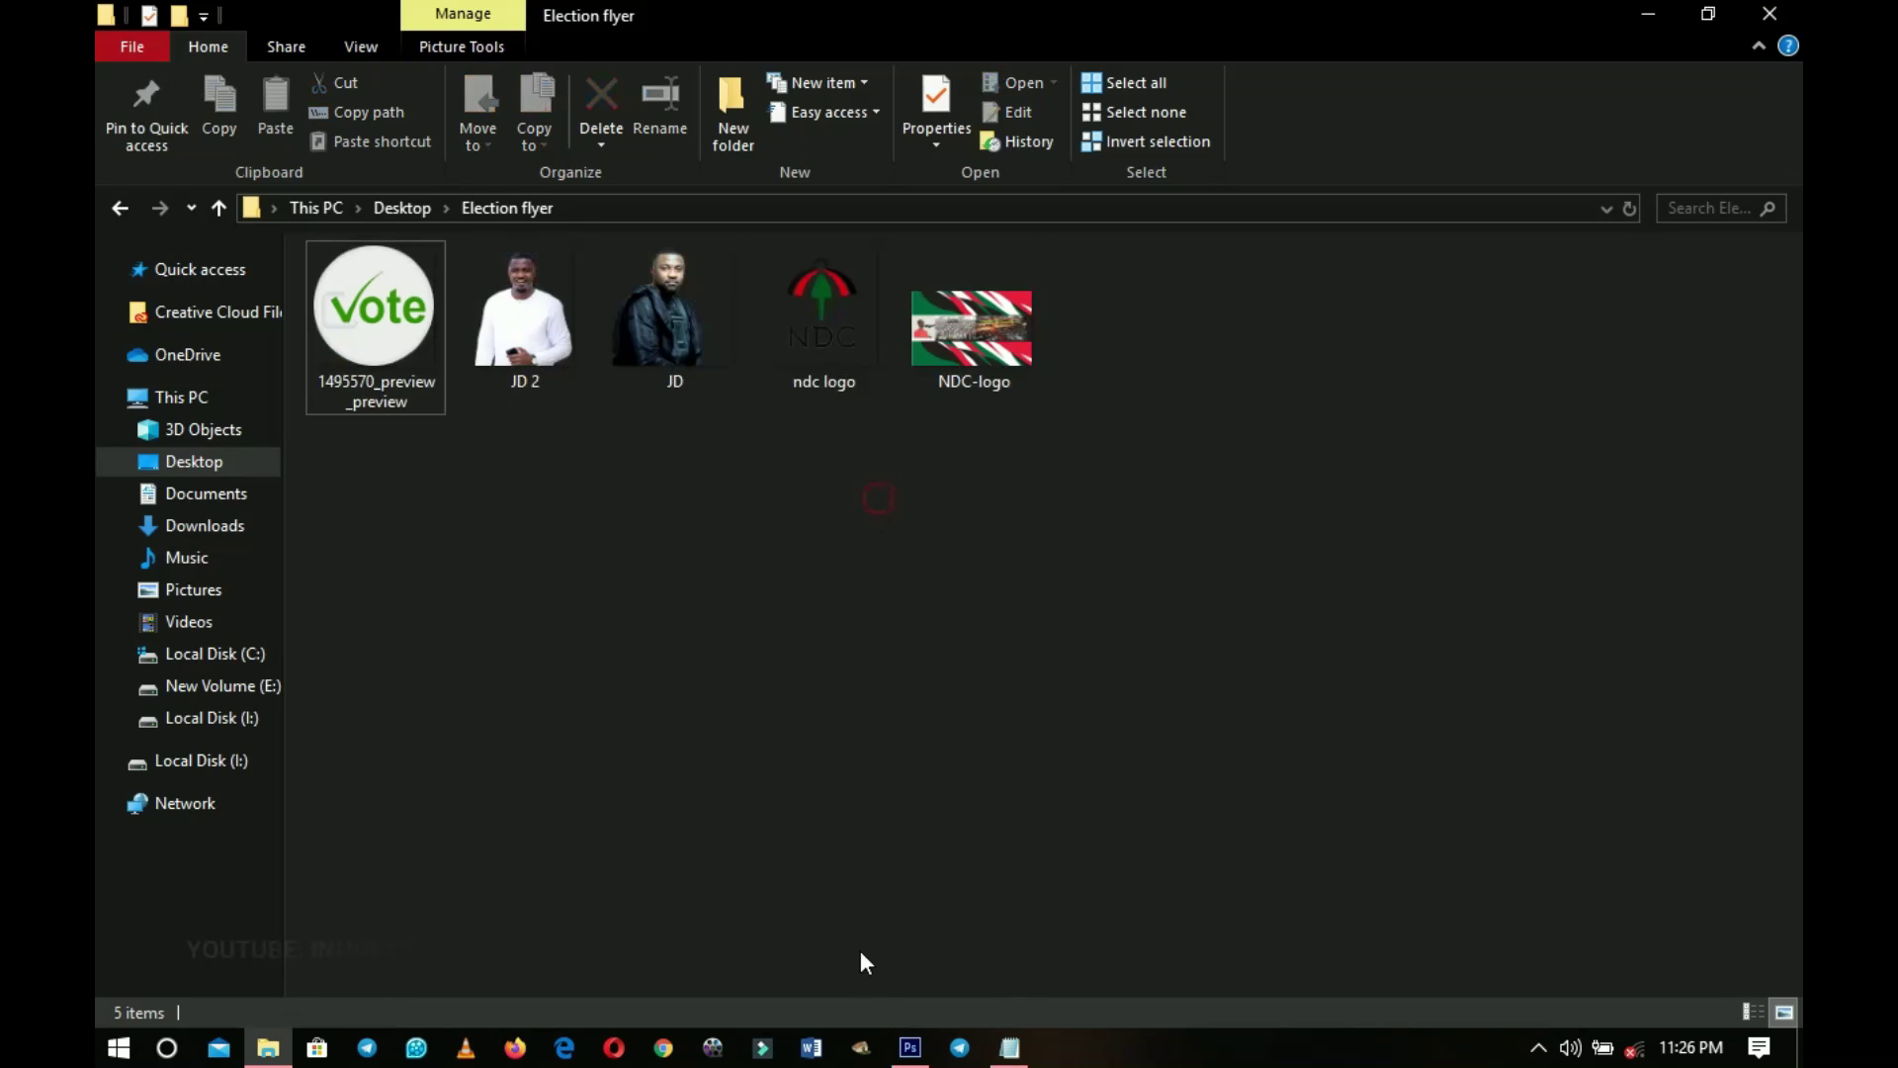
Switch to Photoshop and create a new A3 International Paper document, 297 × 420 mm, 300 pixels/inch, RGB colour, white background
click(910, 1047)
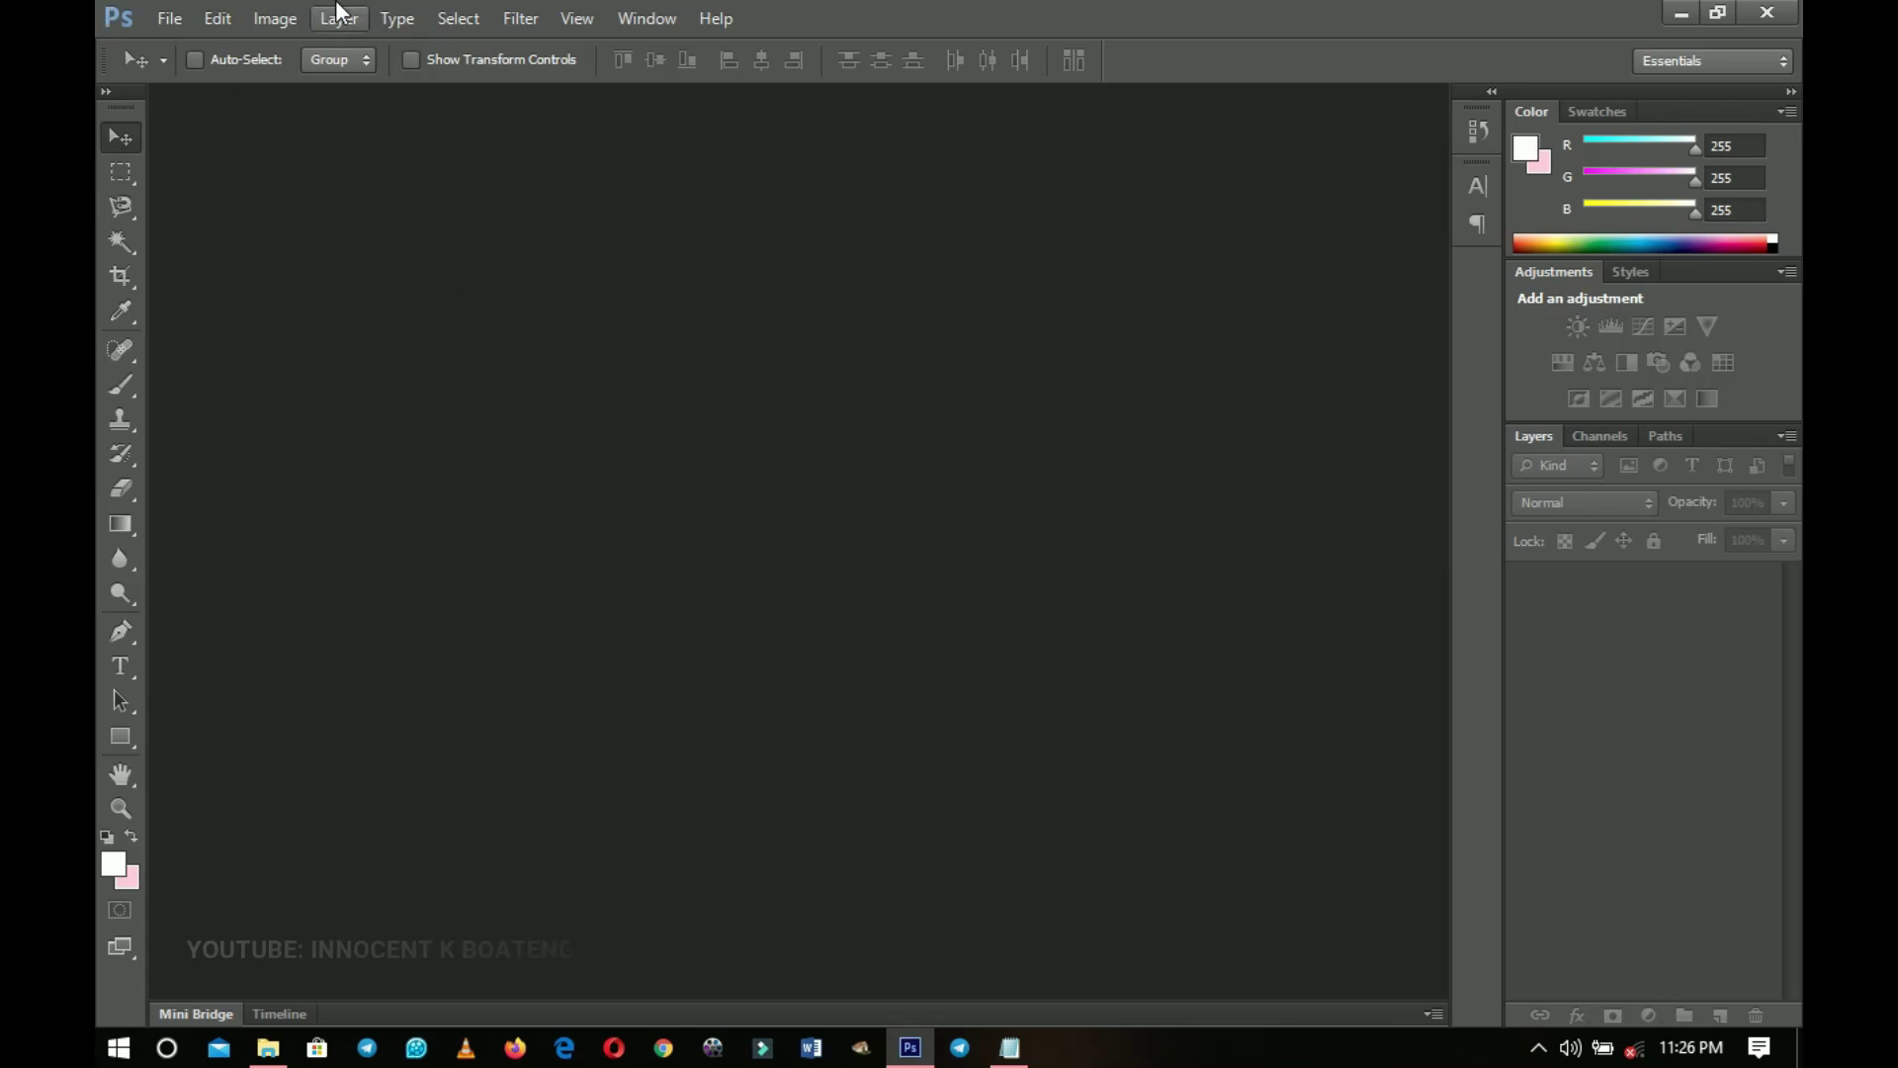
key(ctrl+n)
drag(1111, 323, 852, 304)
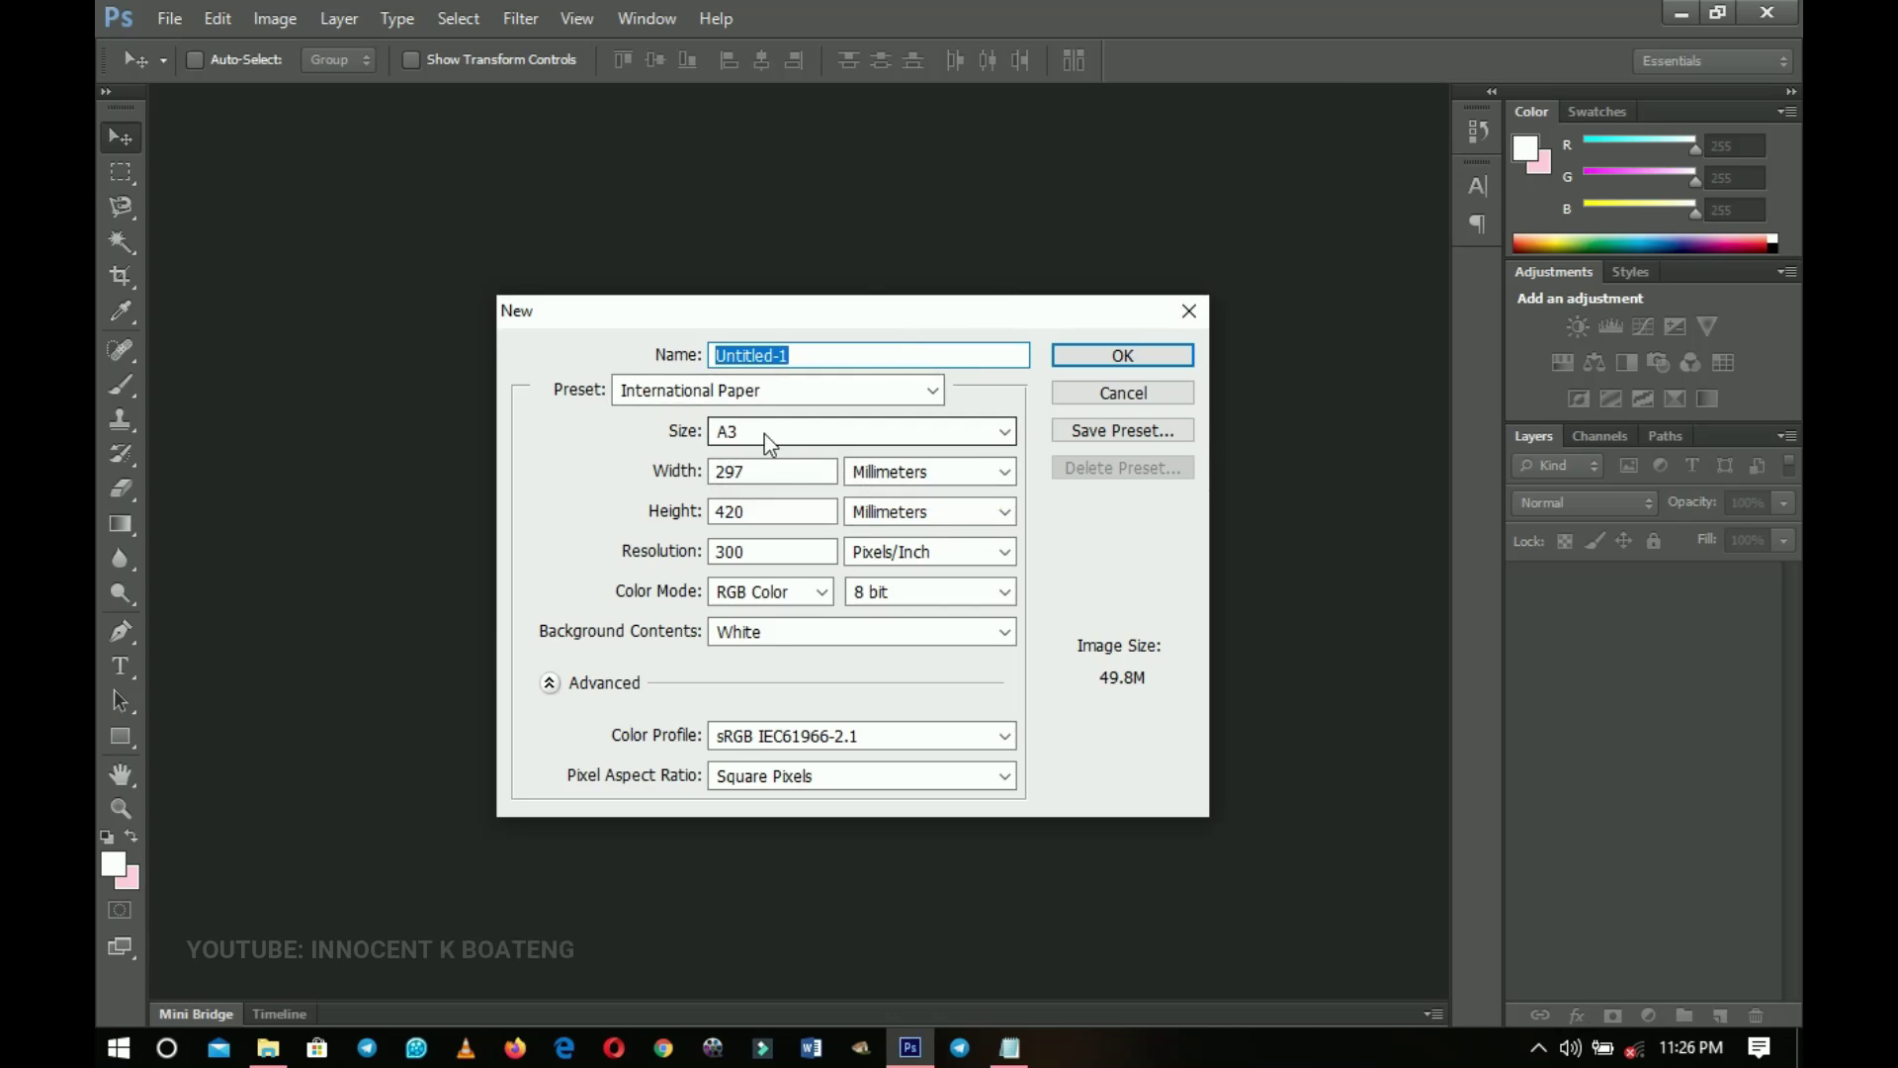
click(734, 393)
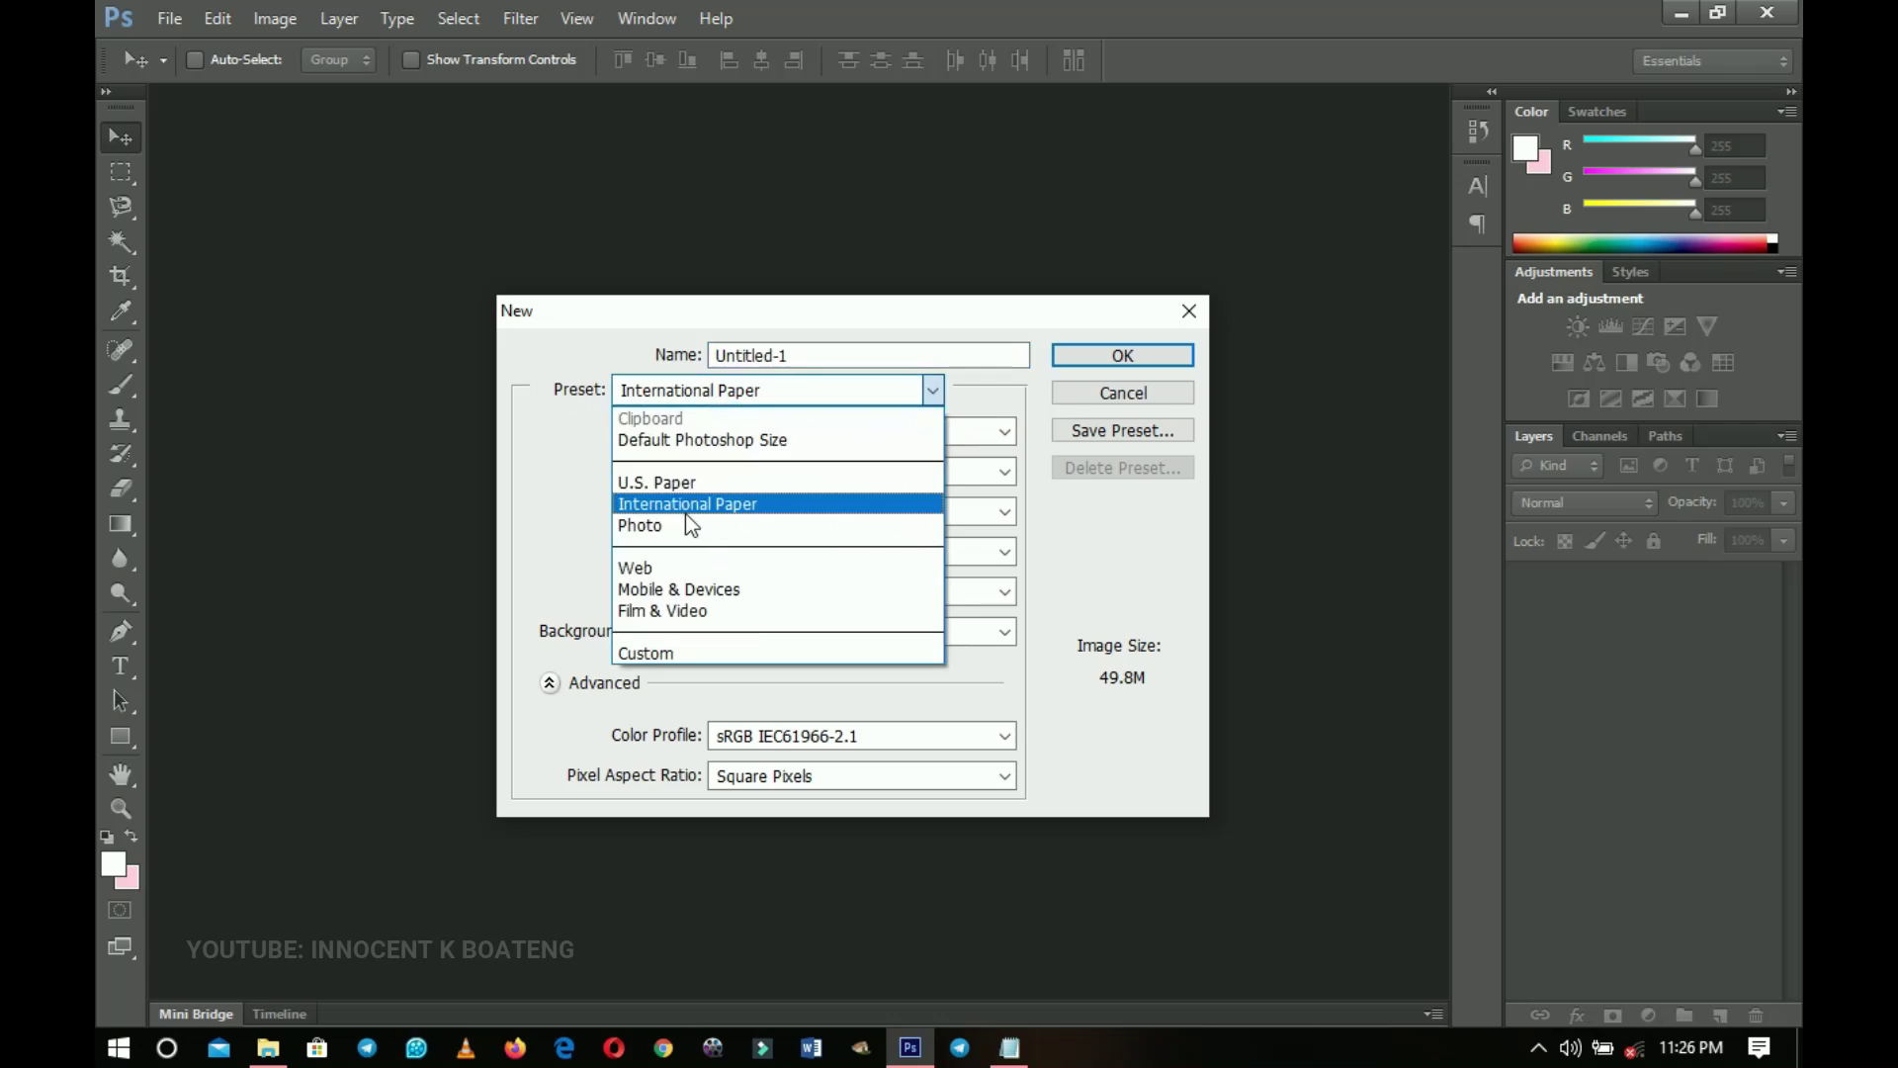
click(685, 509)
click(741, 431)
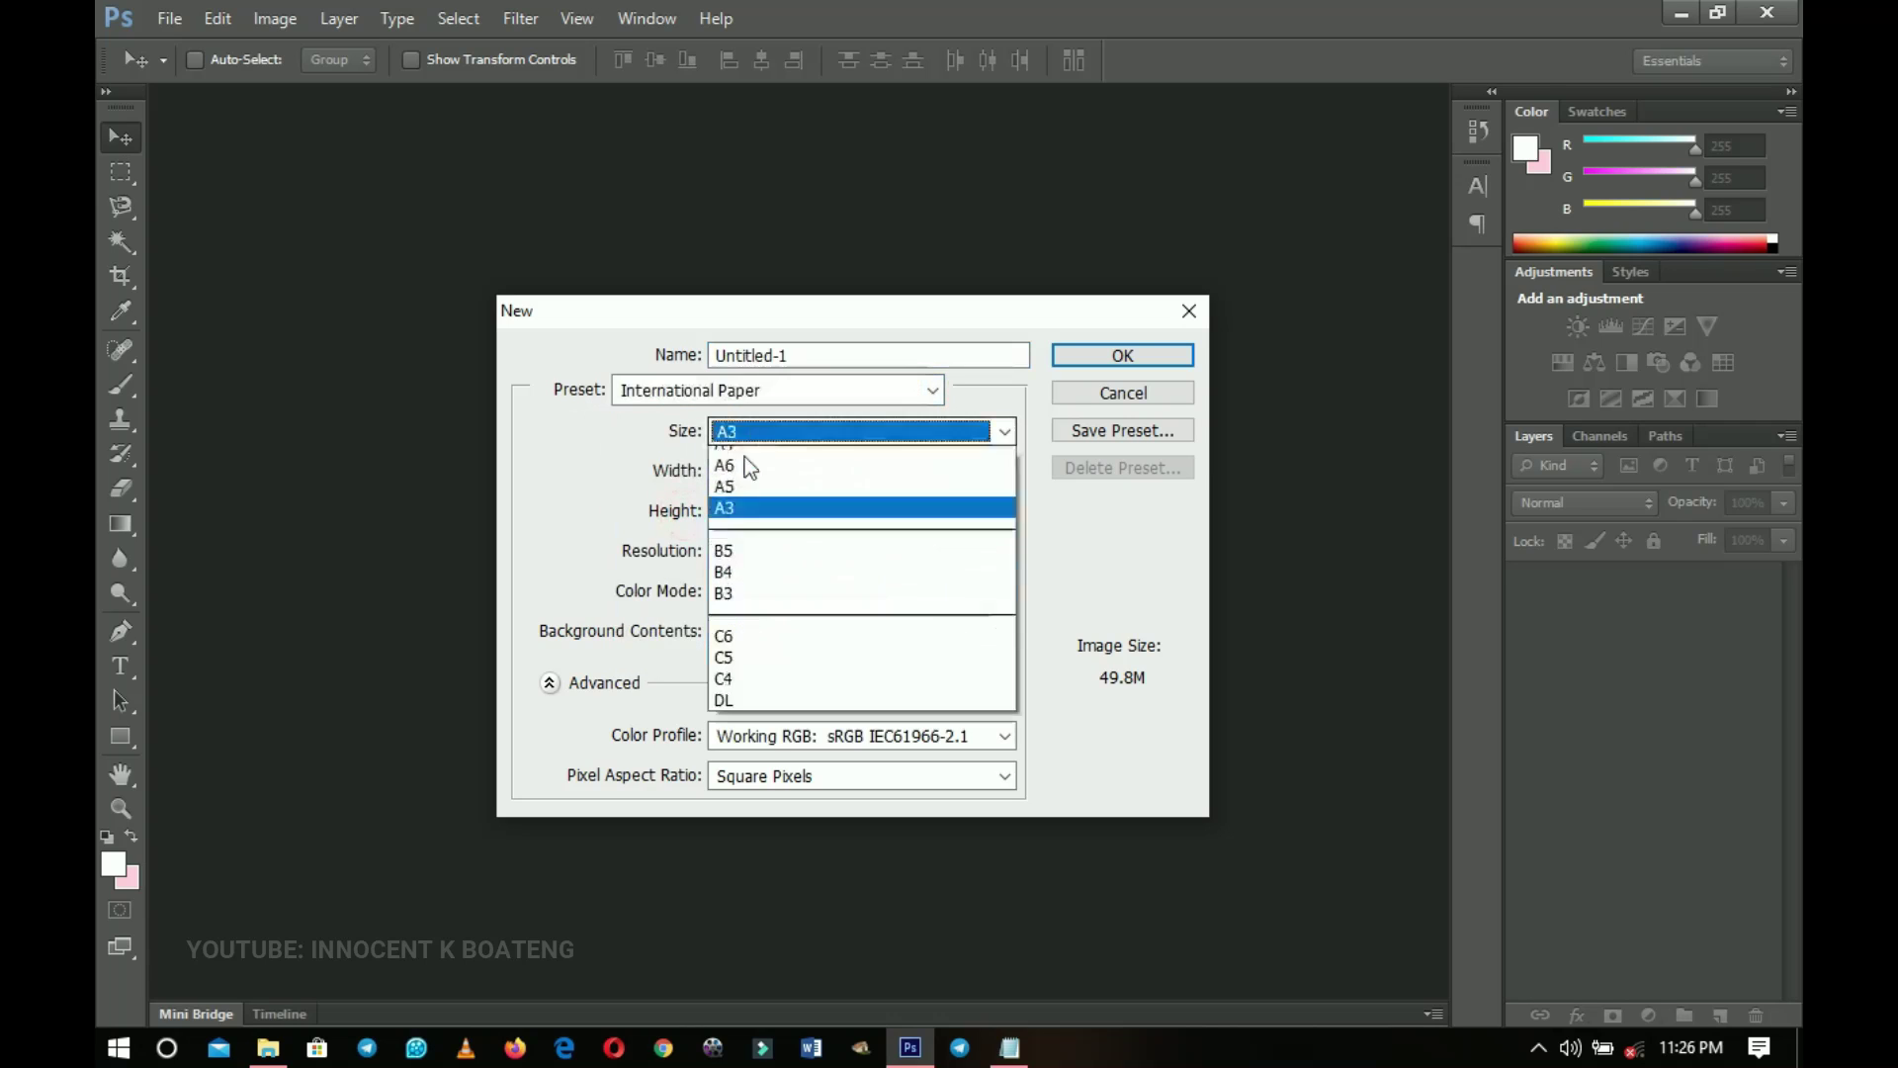
click(744, 527)
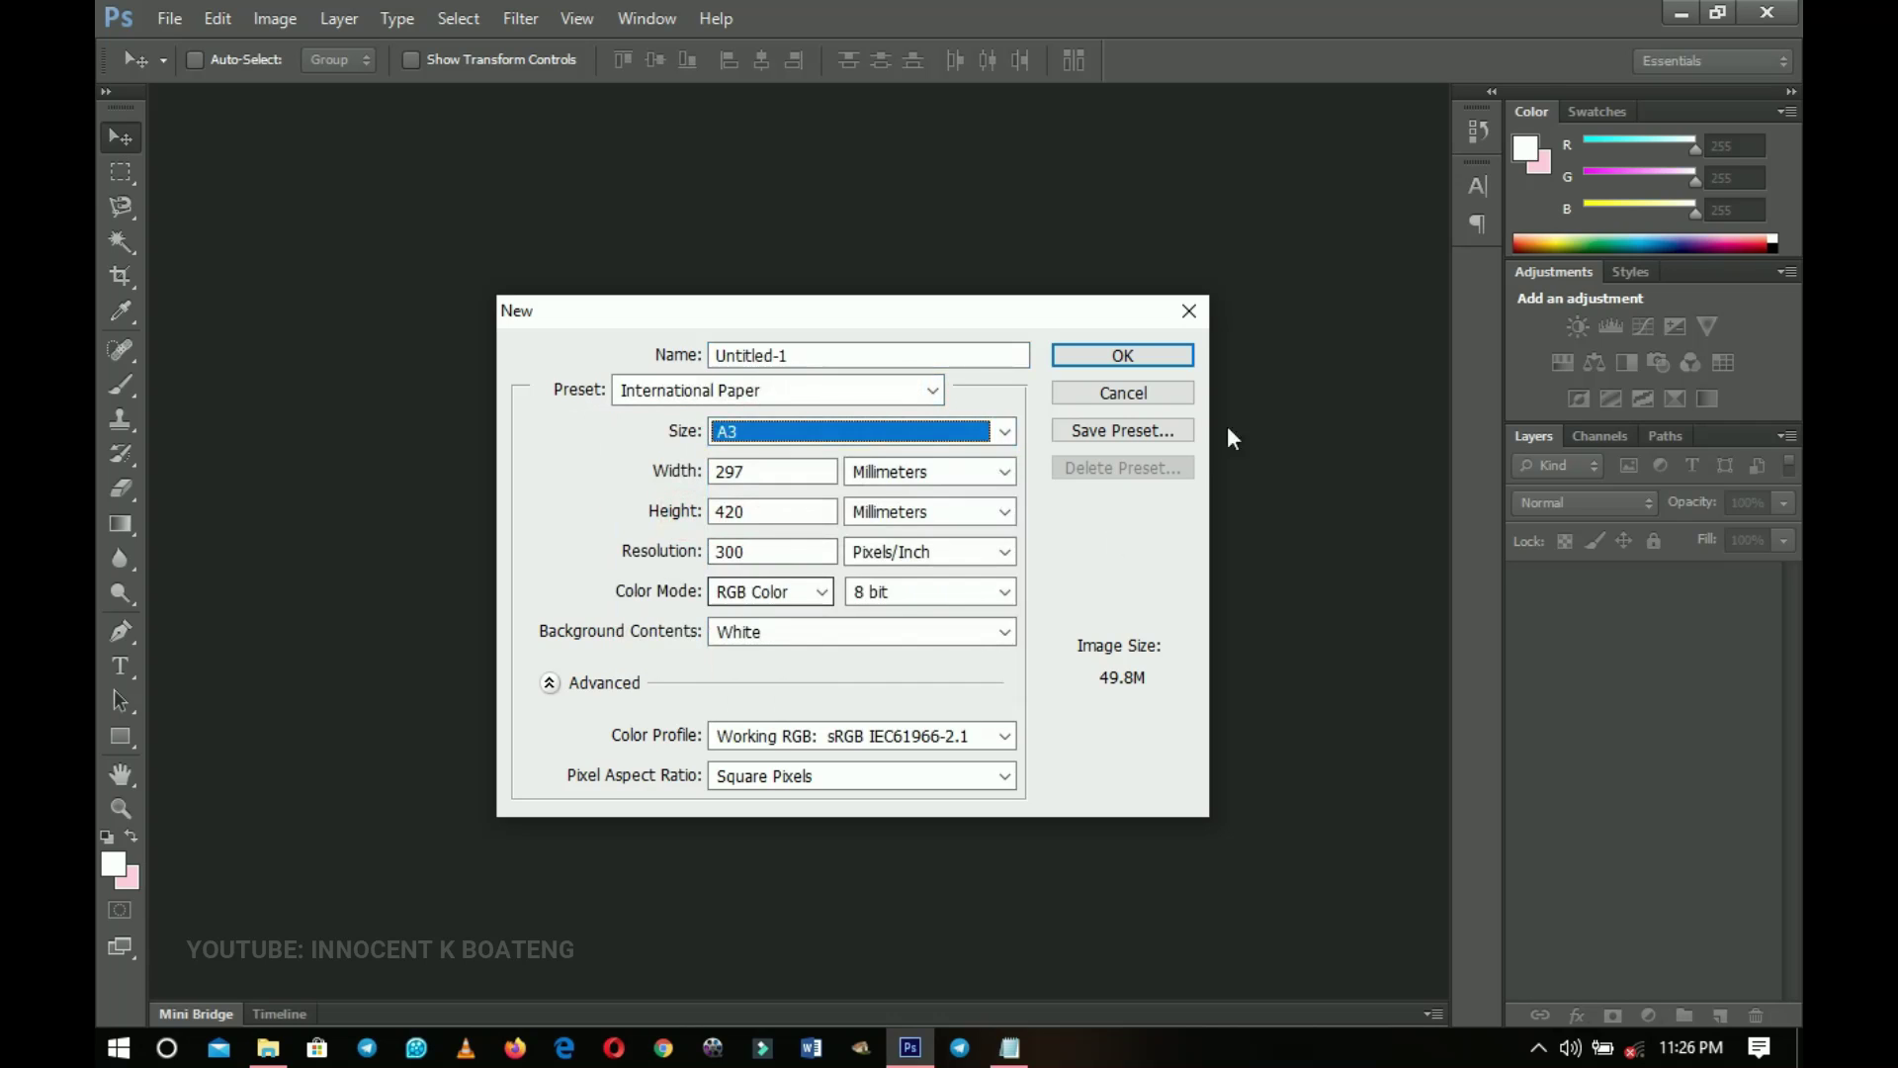
click(1137, 362)
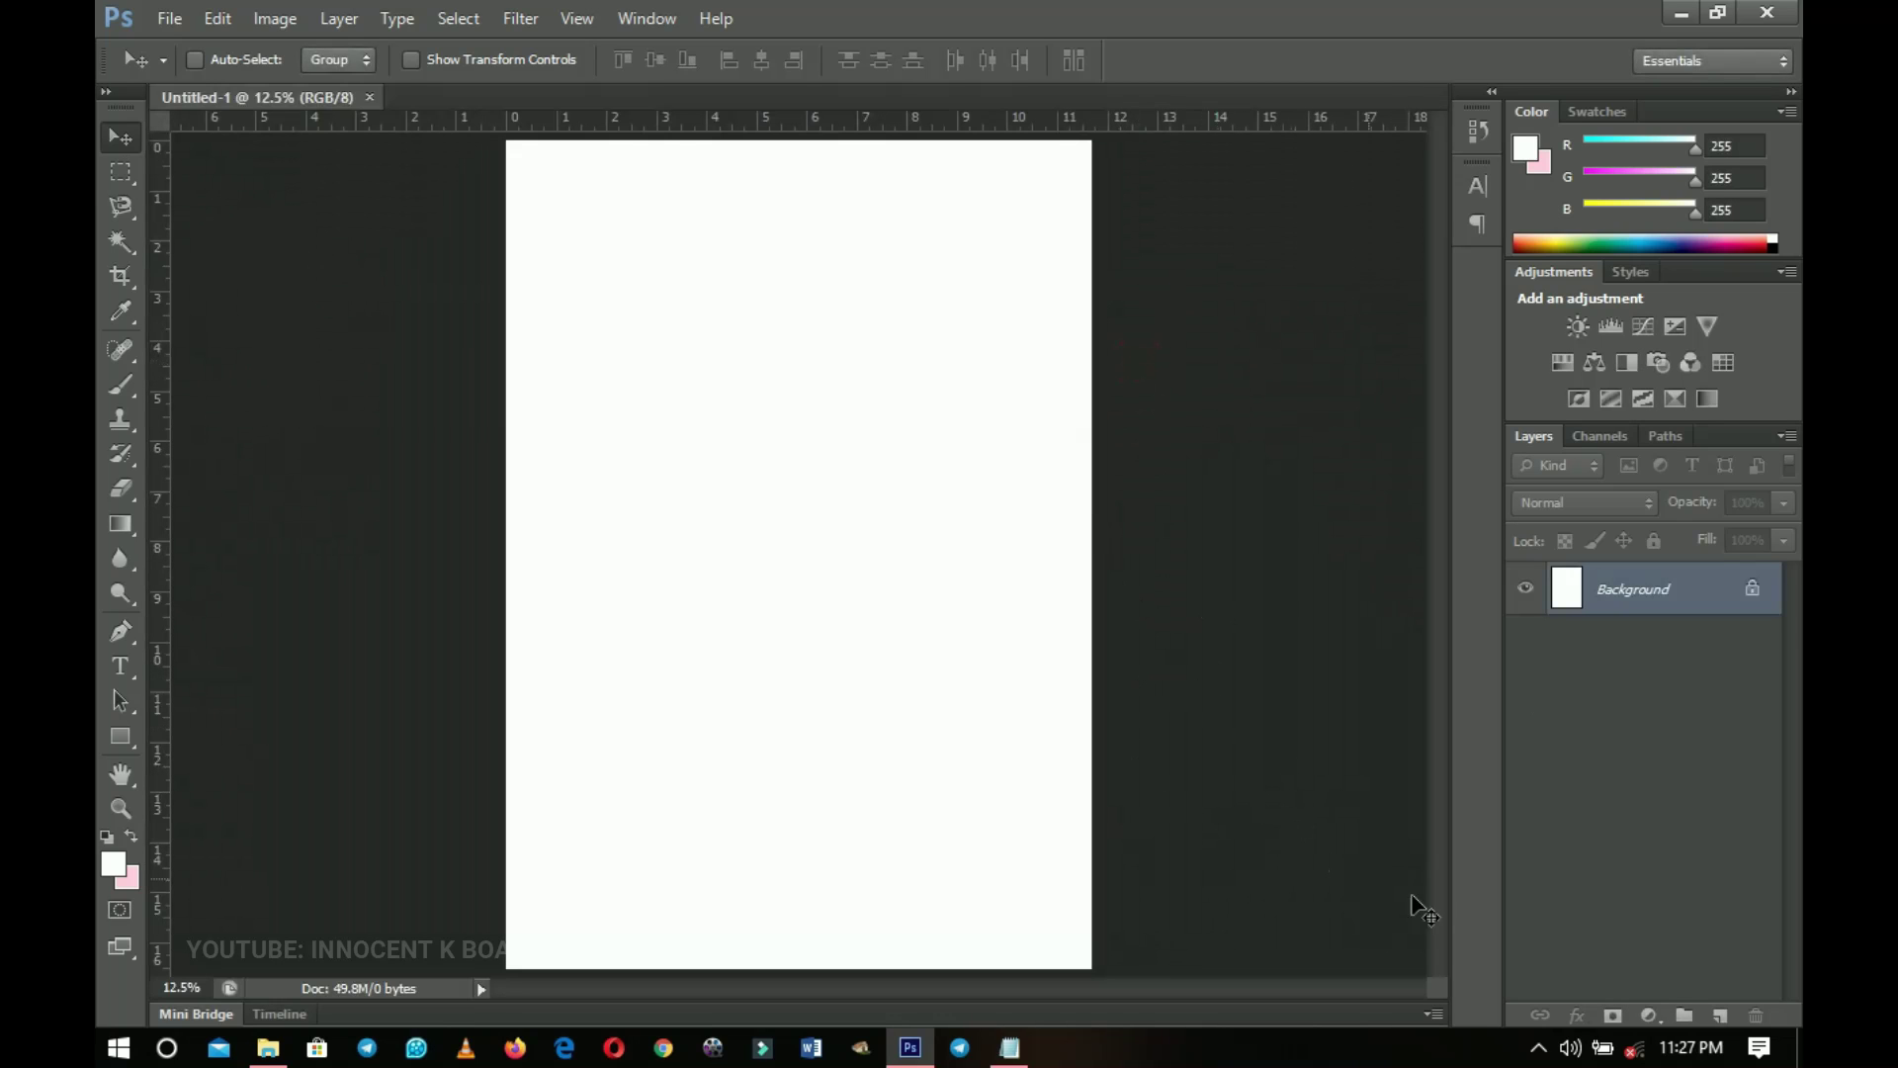
Add a Solid Color fill layer in light grey, RGB 239, 239, 239, above the background
click(1648, 1015)
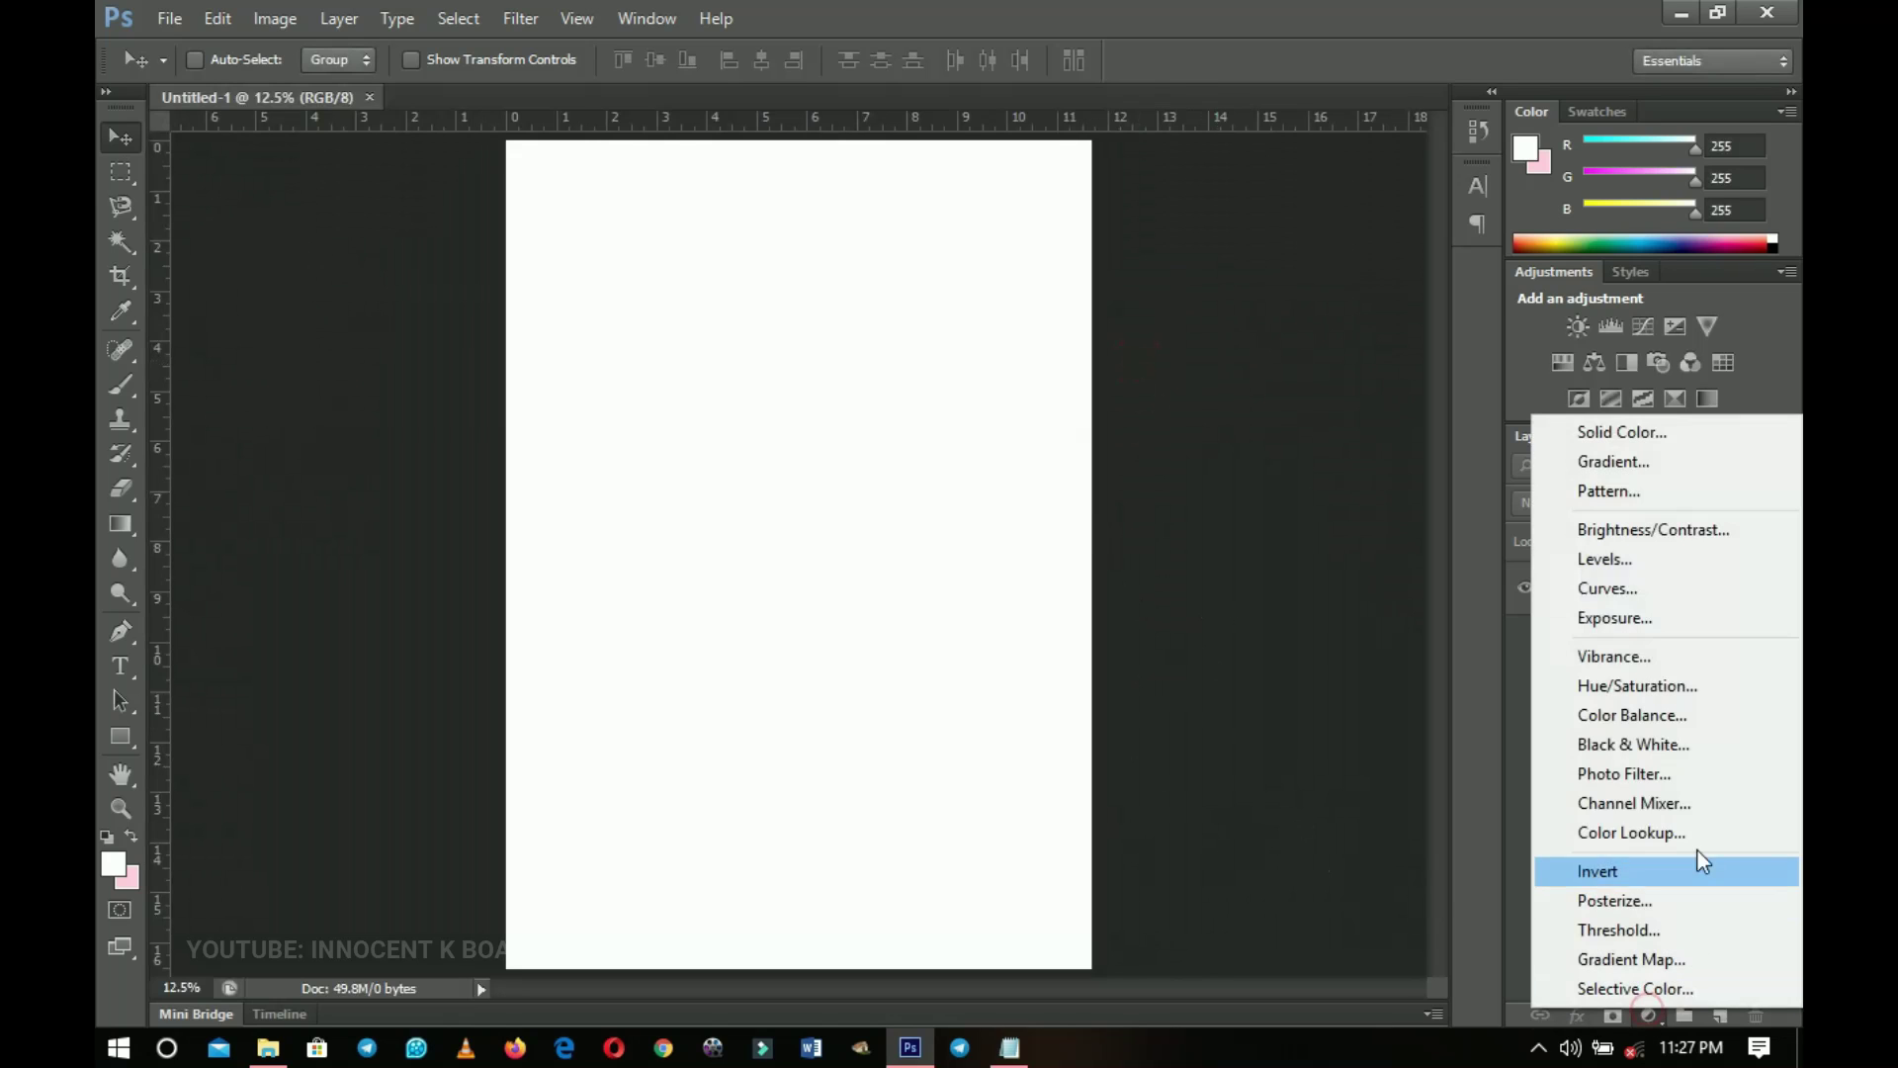
click(1605, 441)
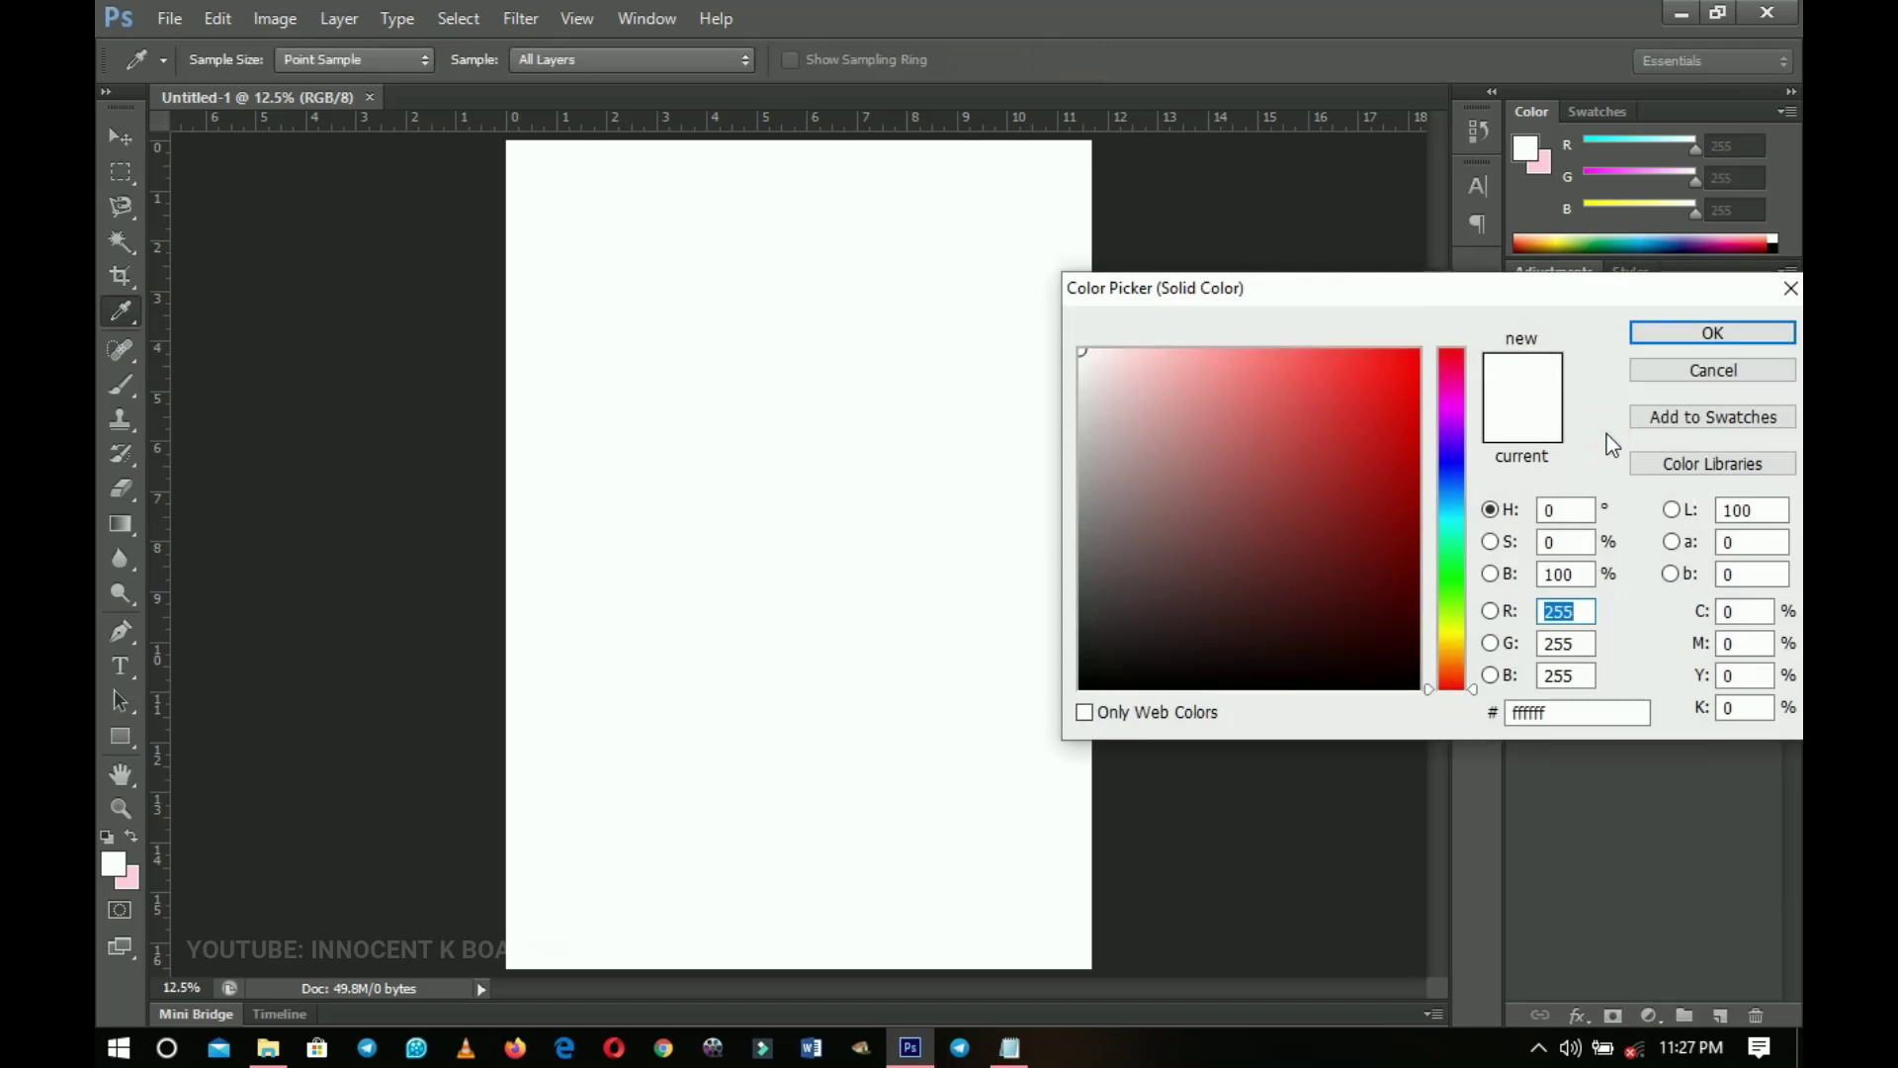
click(1079, 361)
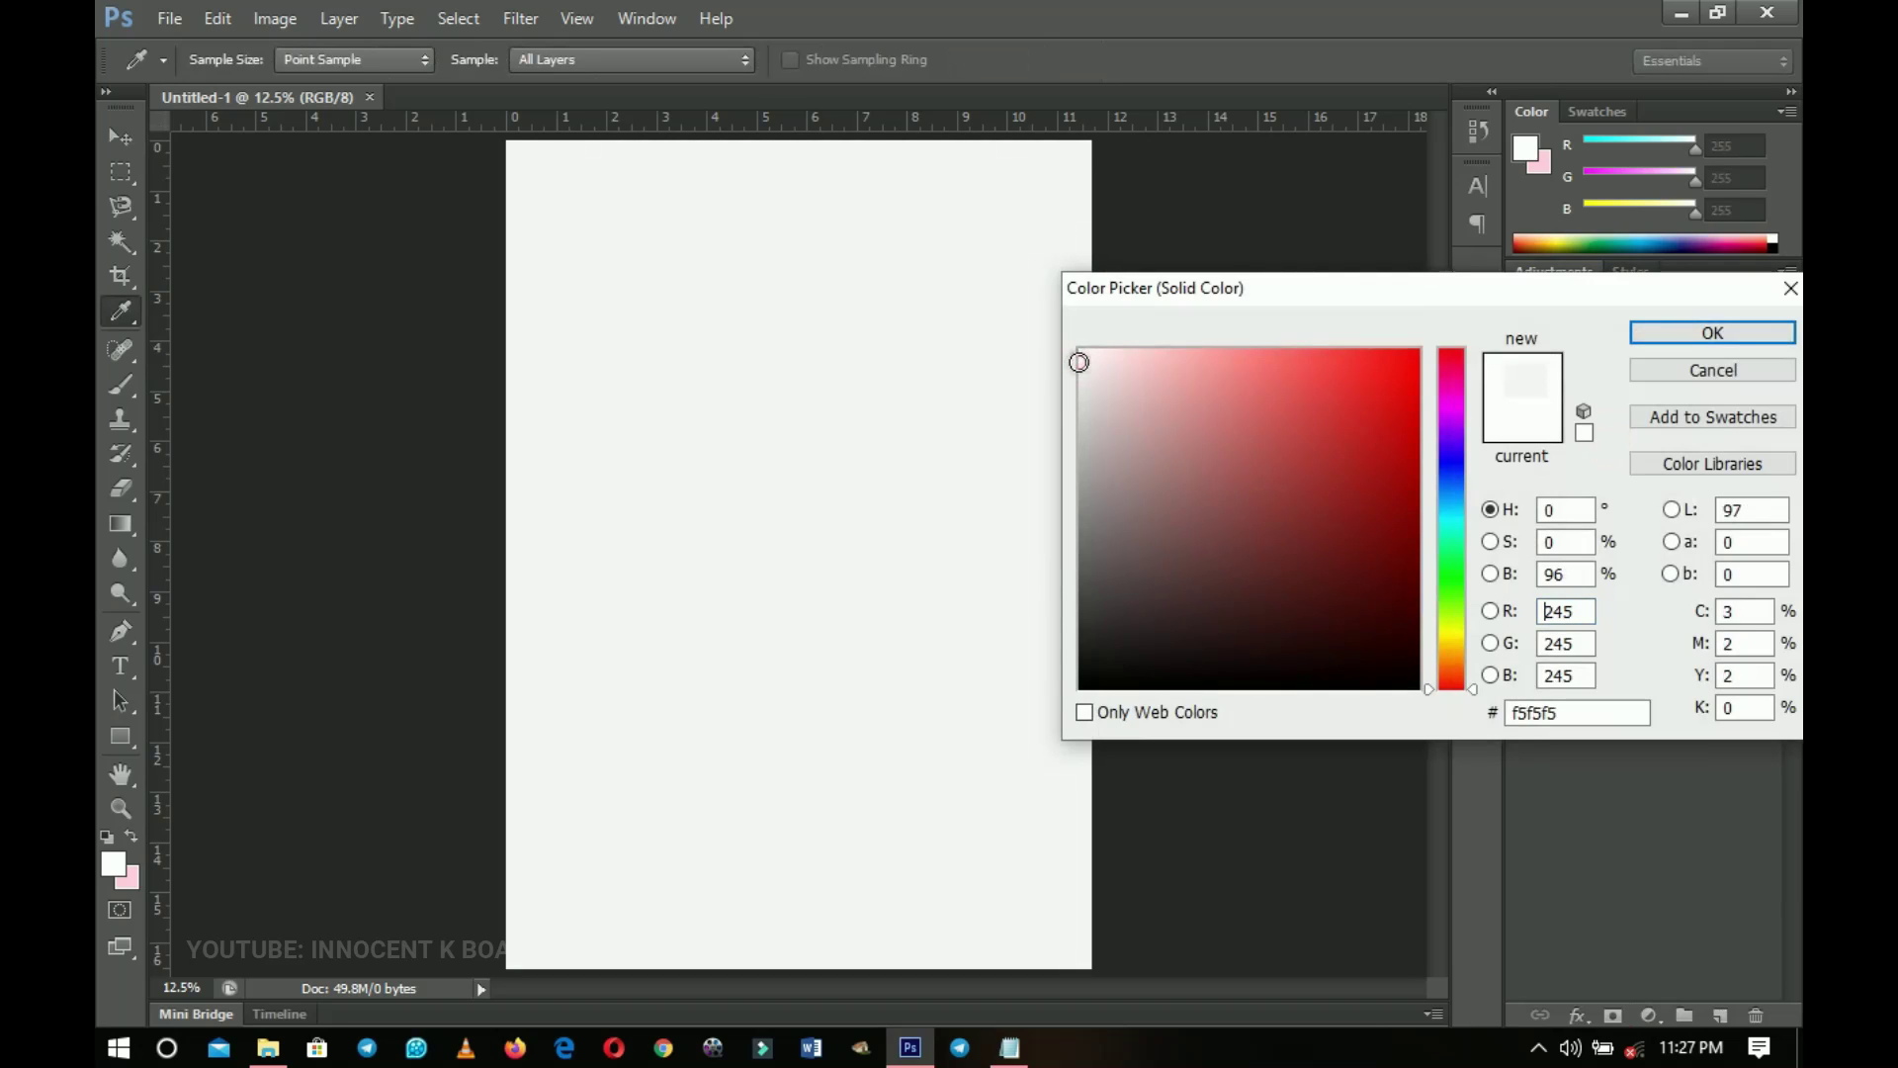
drag(1607, 712, 1321, 708)
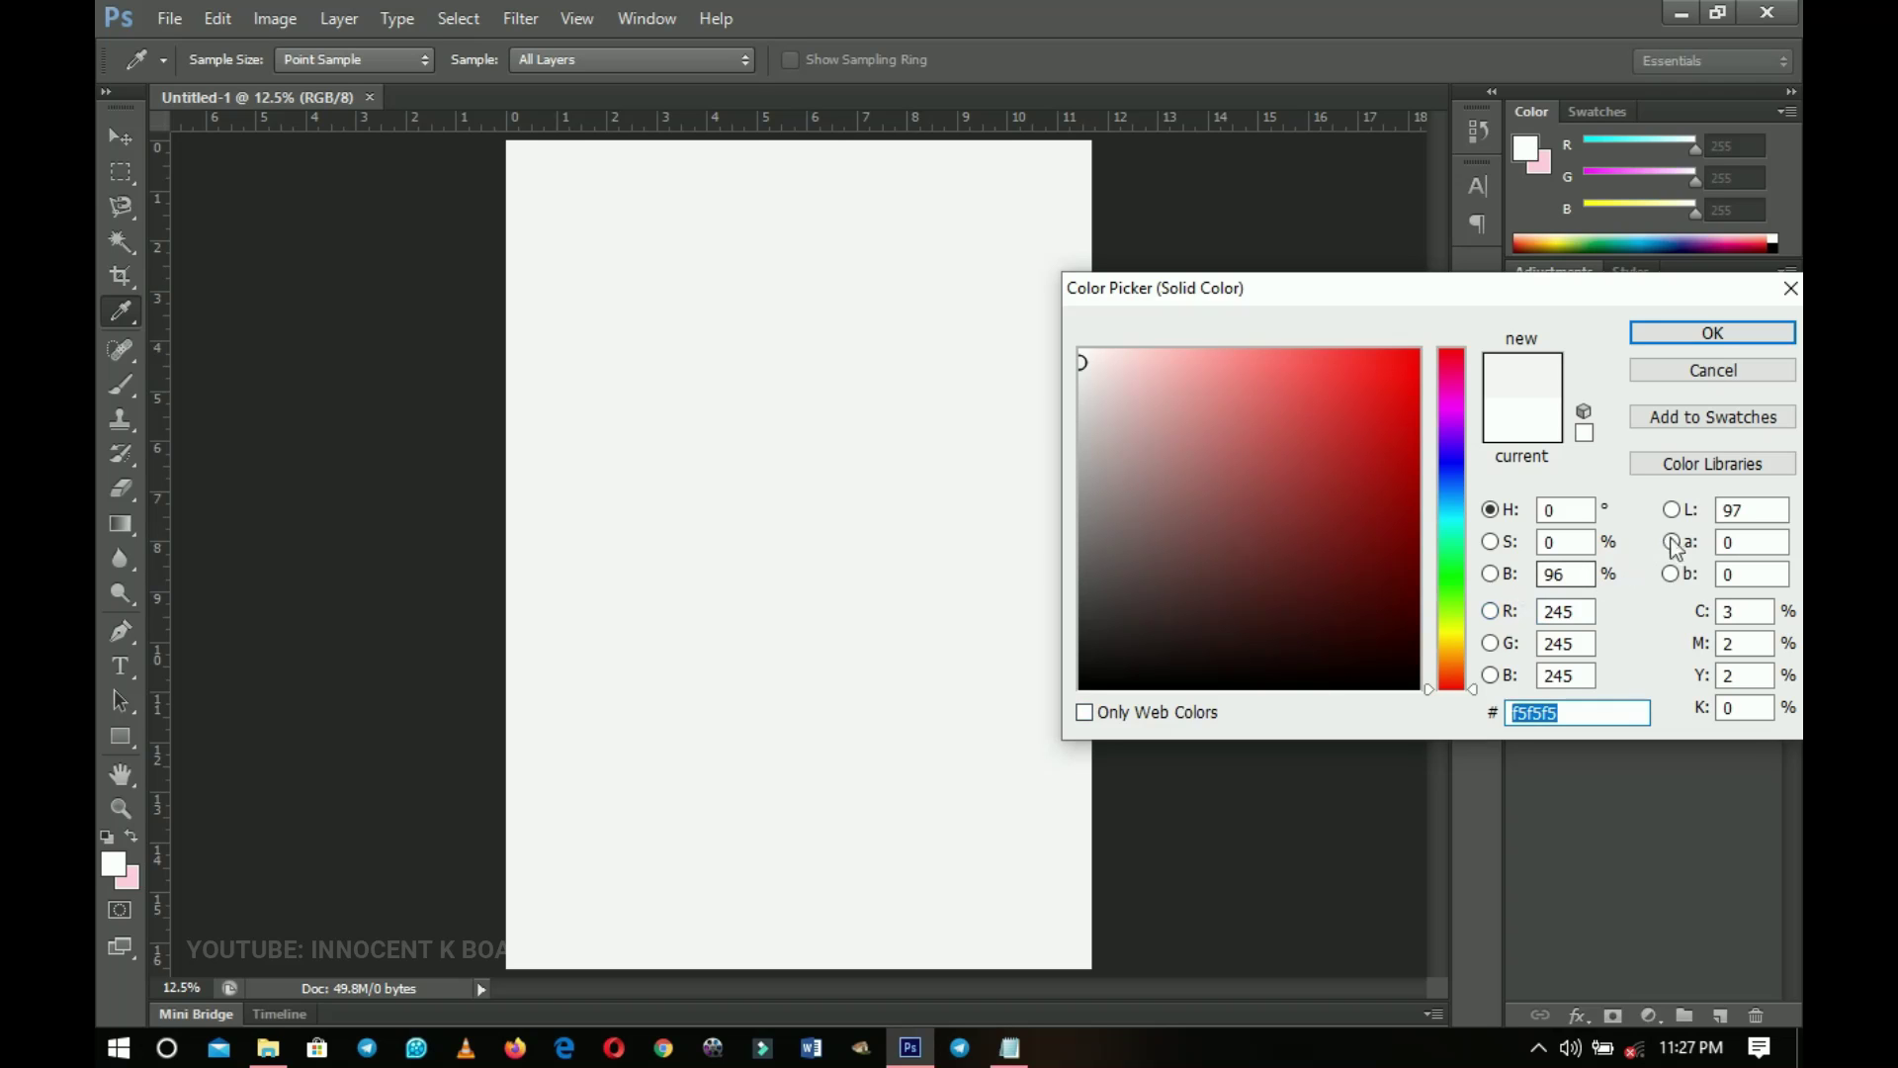
click(1709, 342)
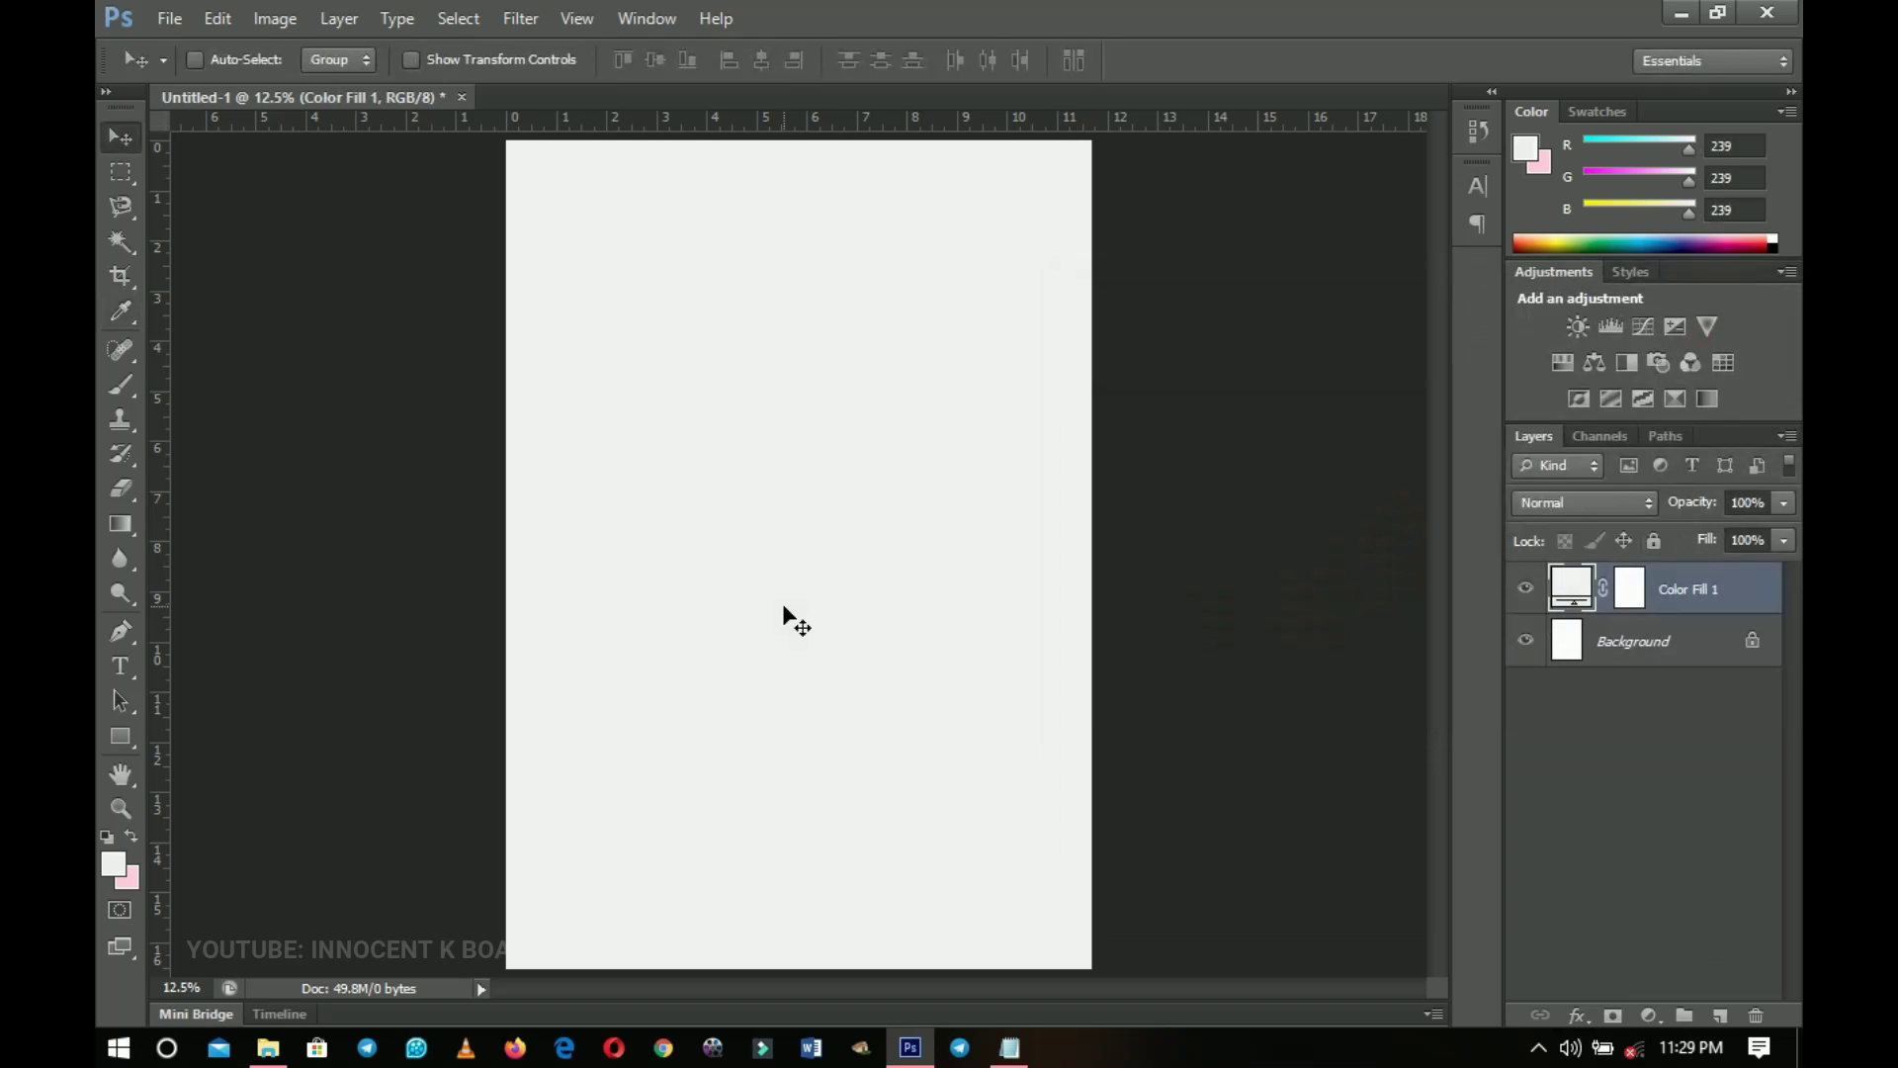
Open the NDC-logo image from the Election flyer folder as a separate Photoshop document
click(268, 1046)
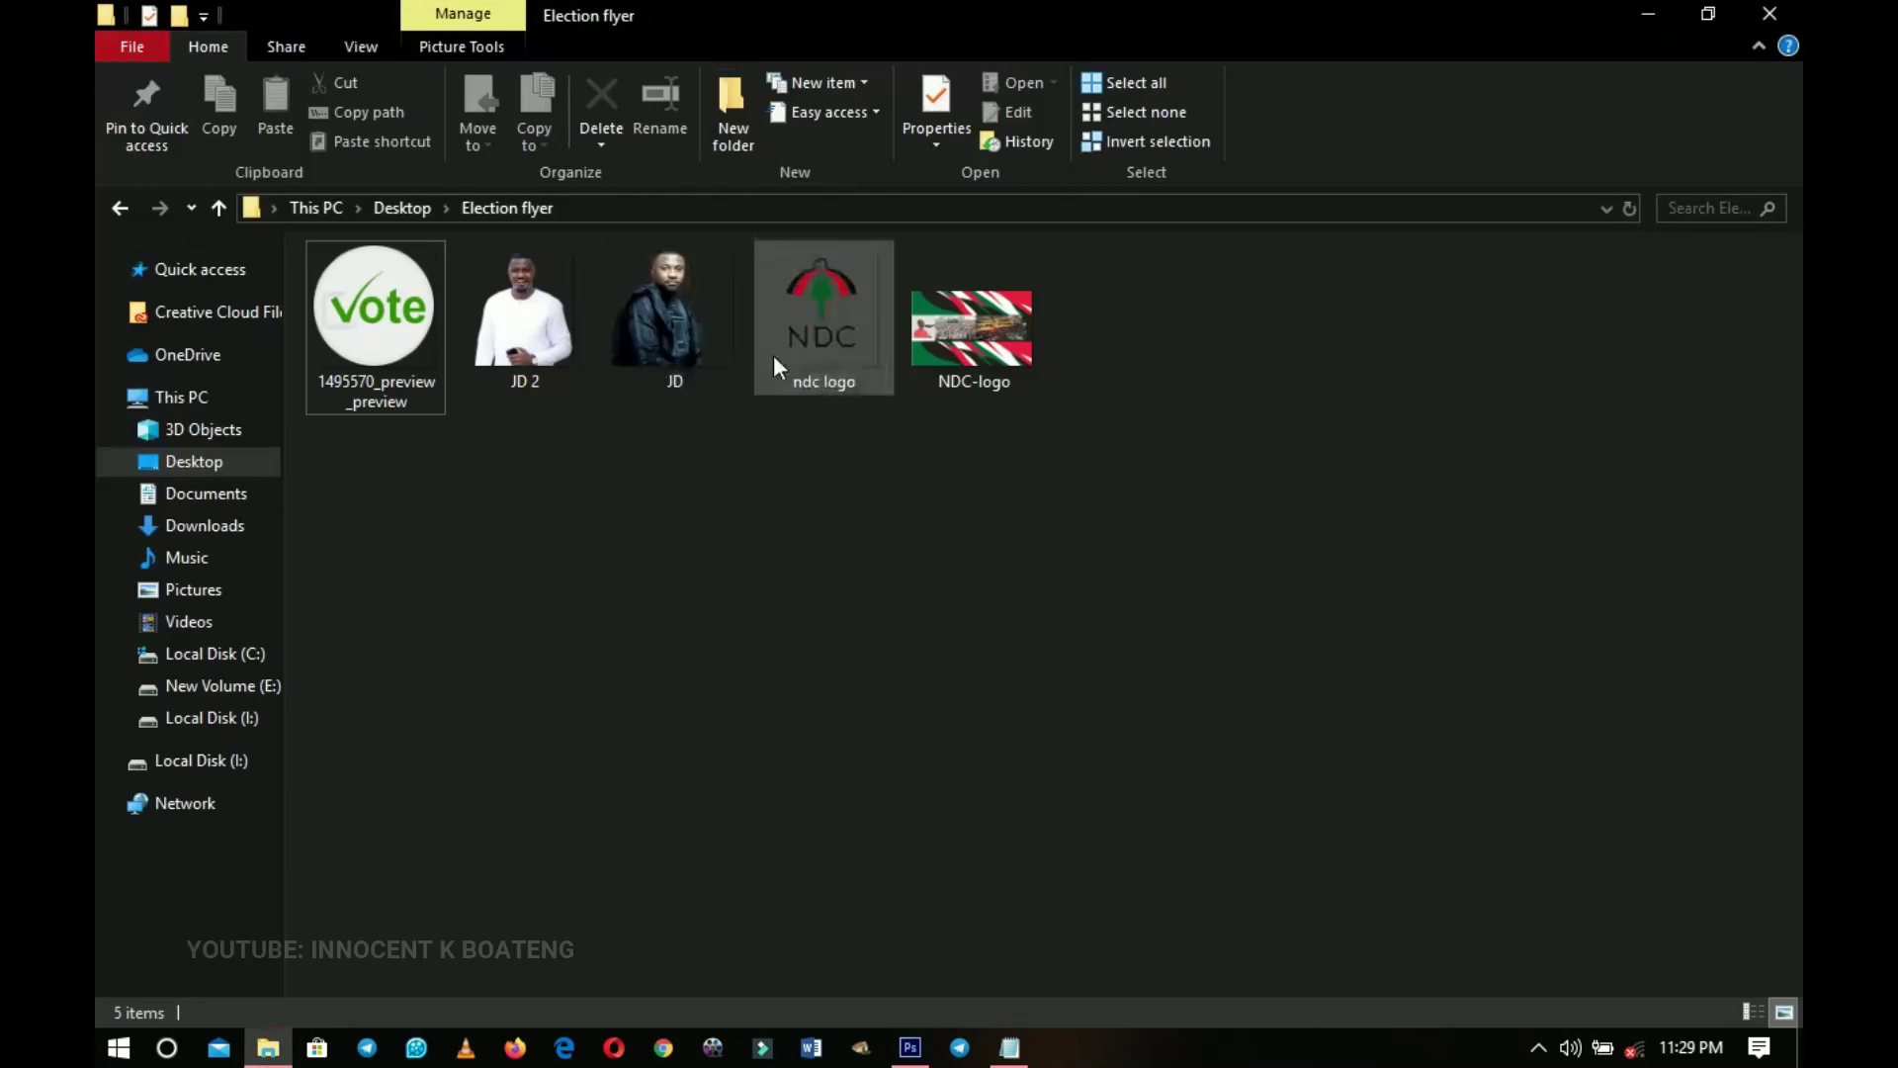
click(969, 344)
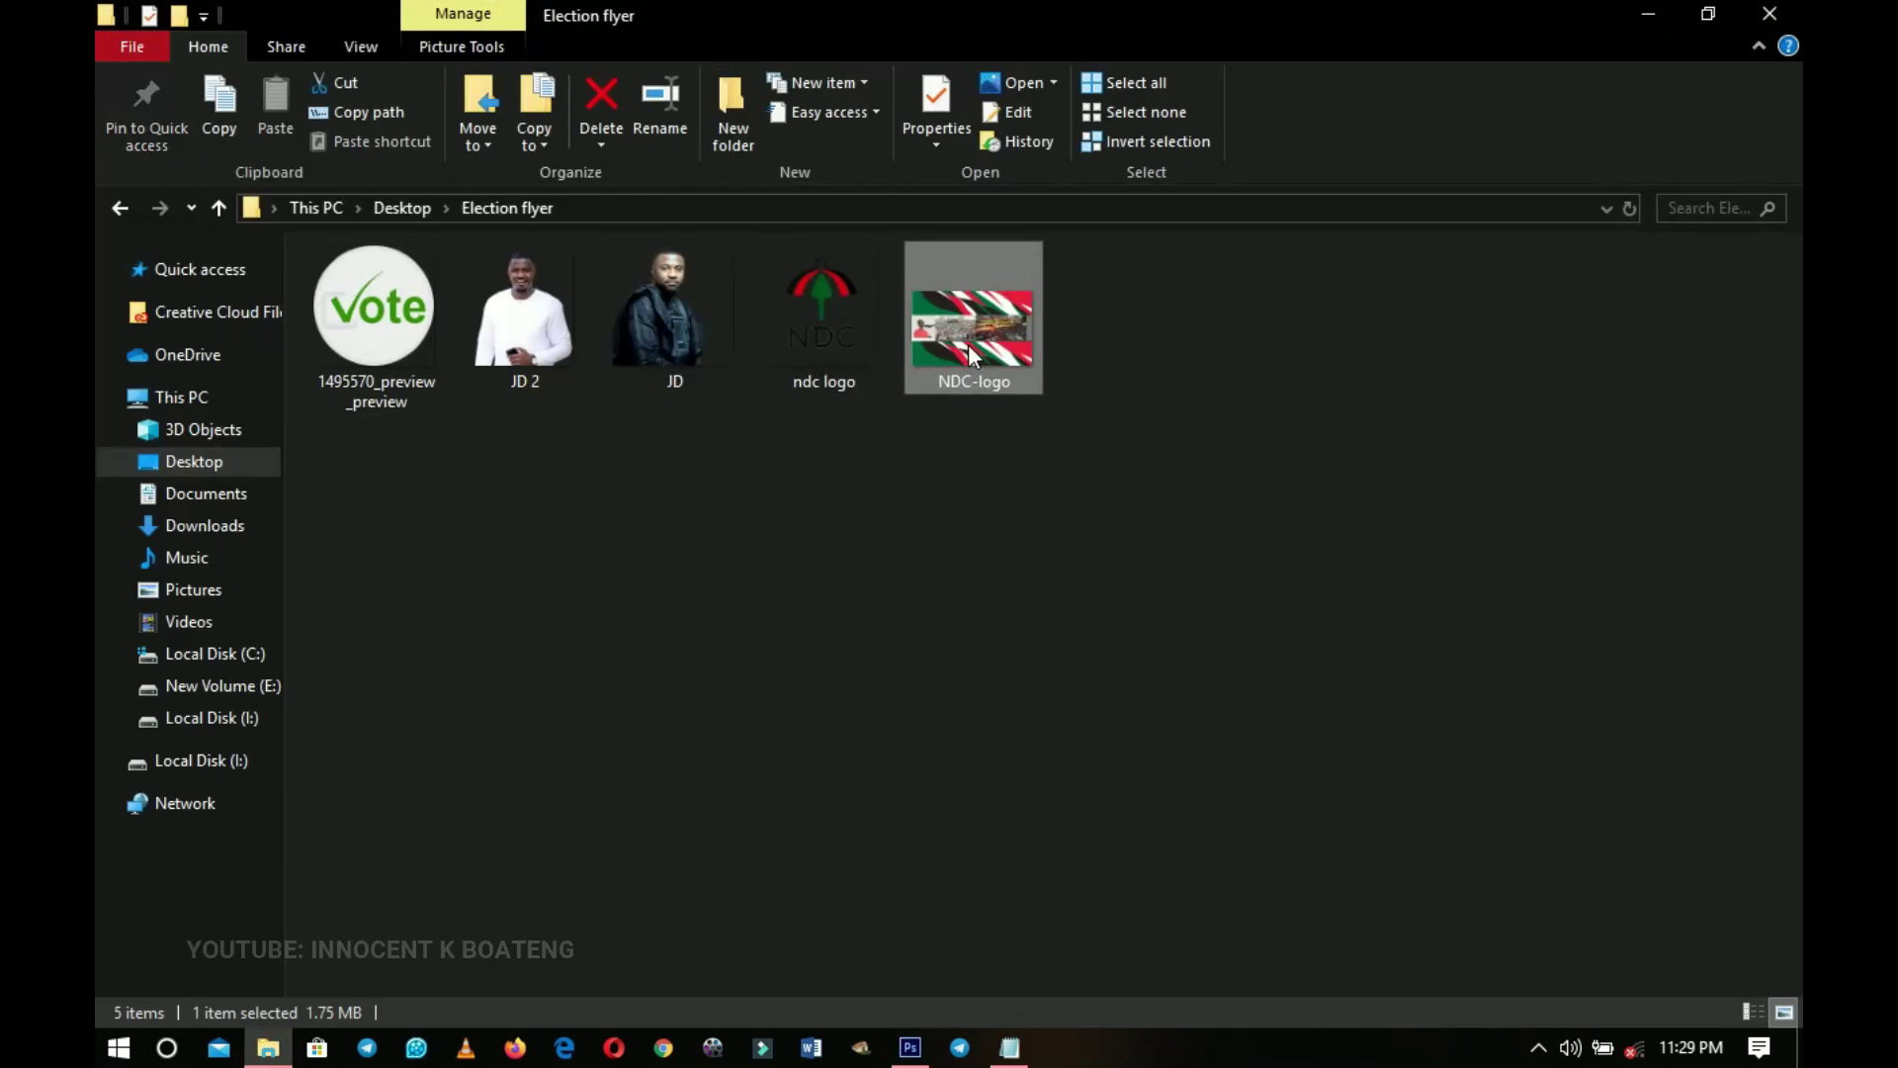
drag(969, 344, 913, 1056)
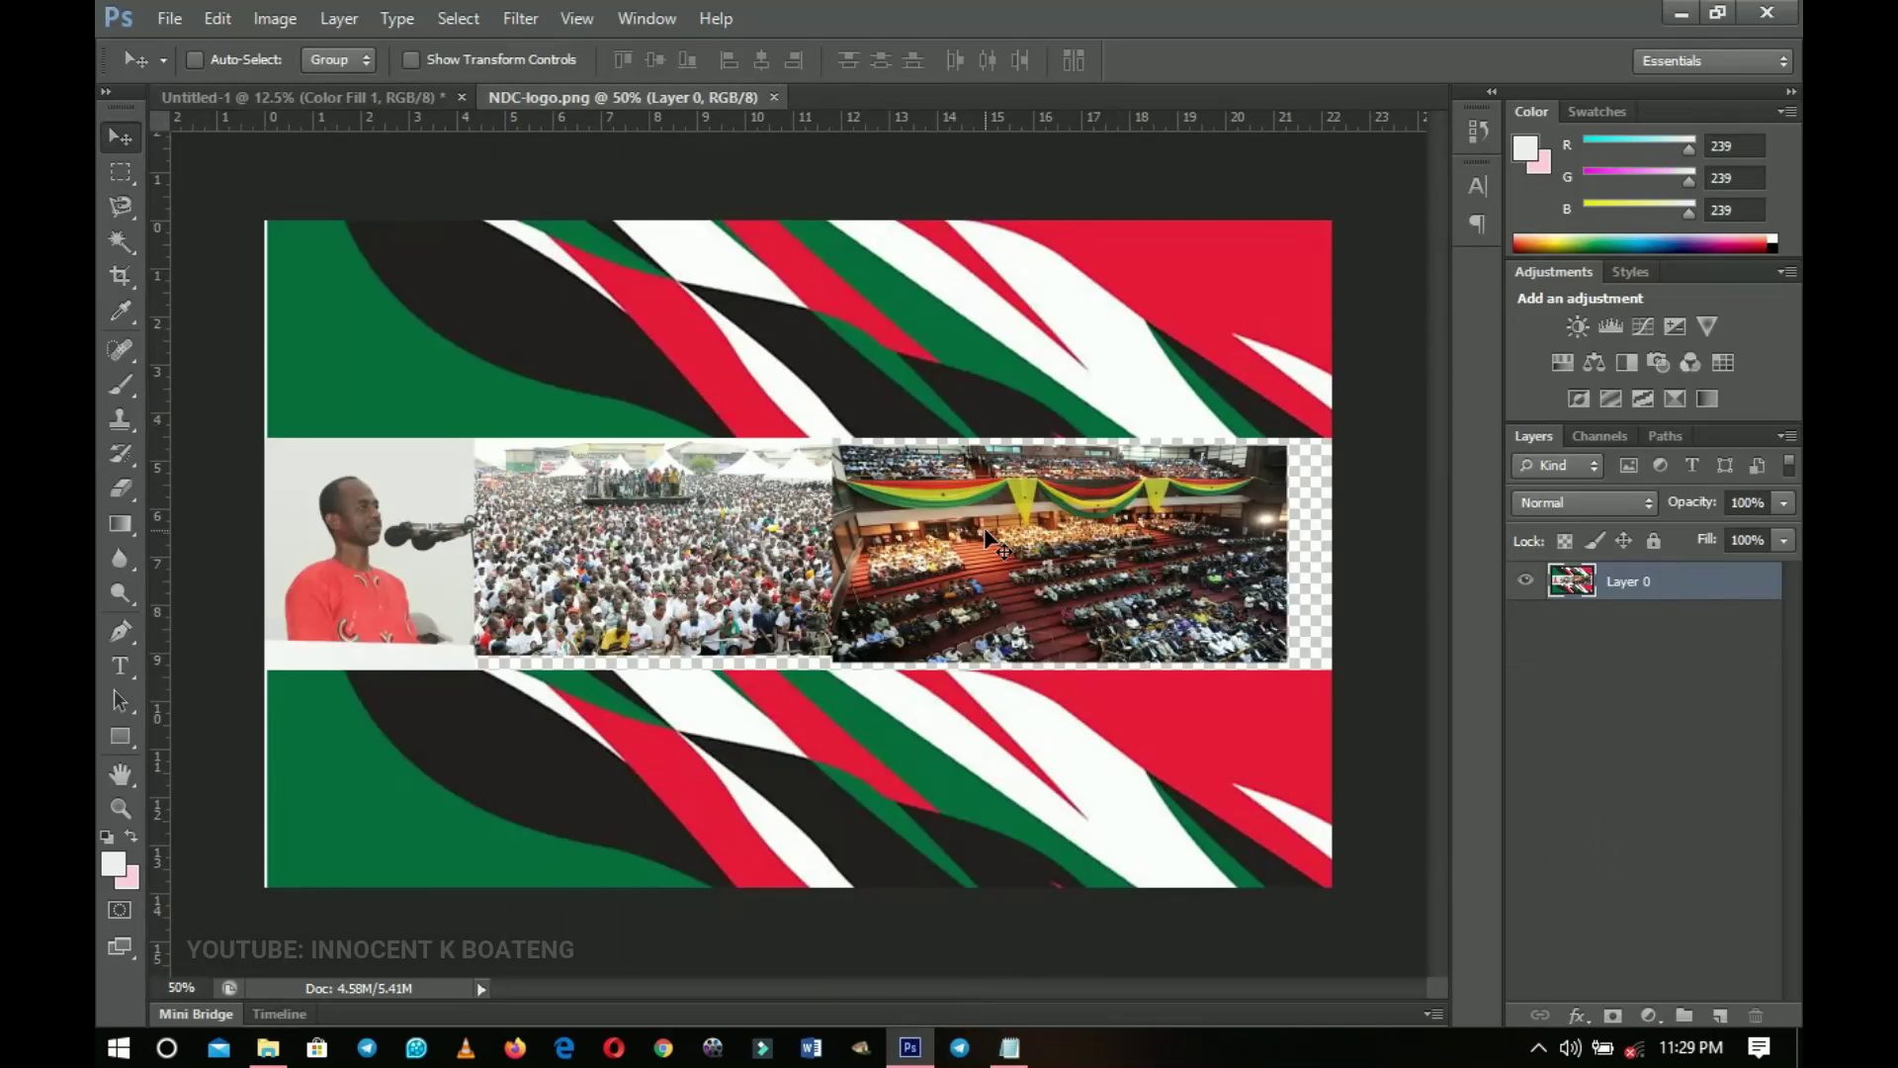
Crop the NDC-logo image to its lower band of green, black, white and red stripes
key(c)
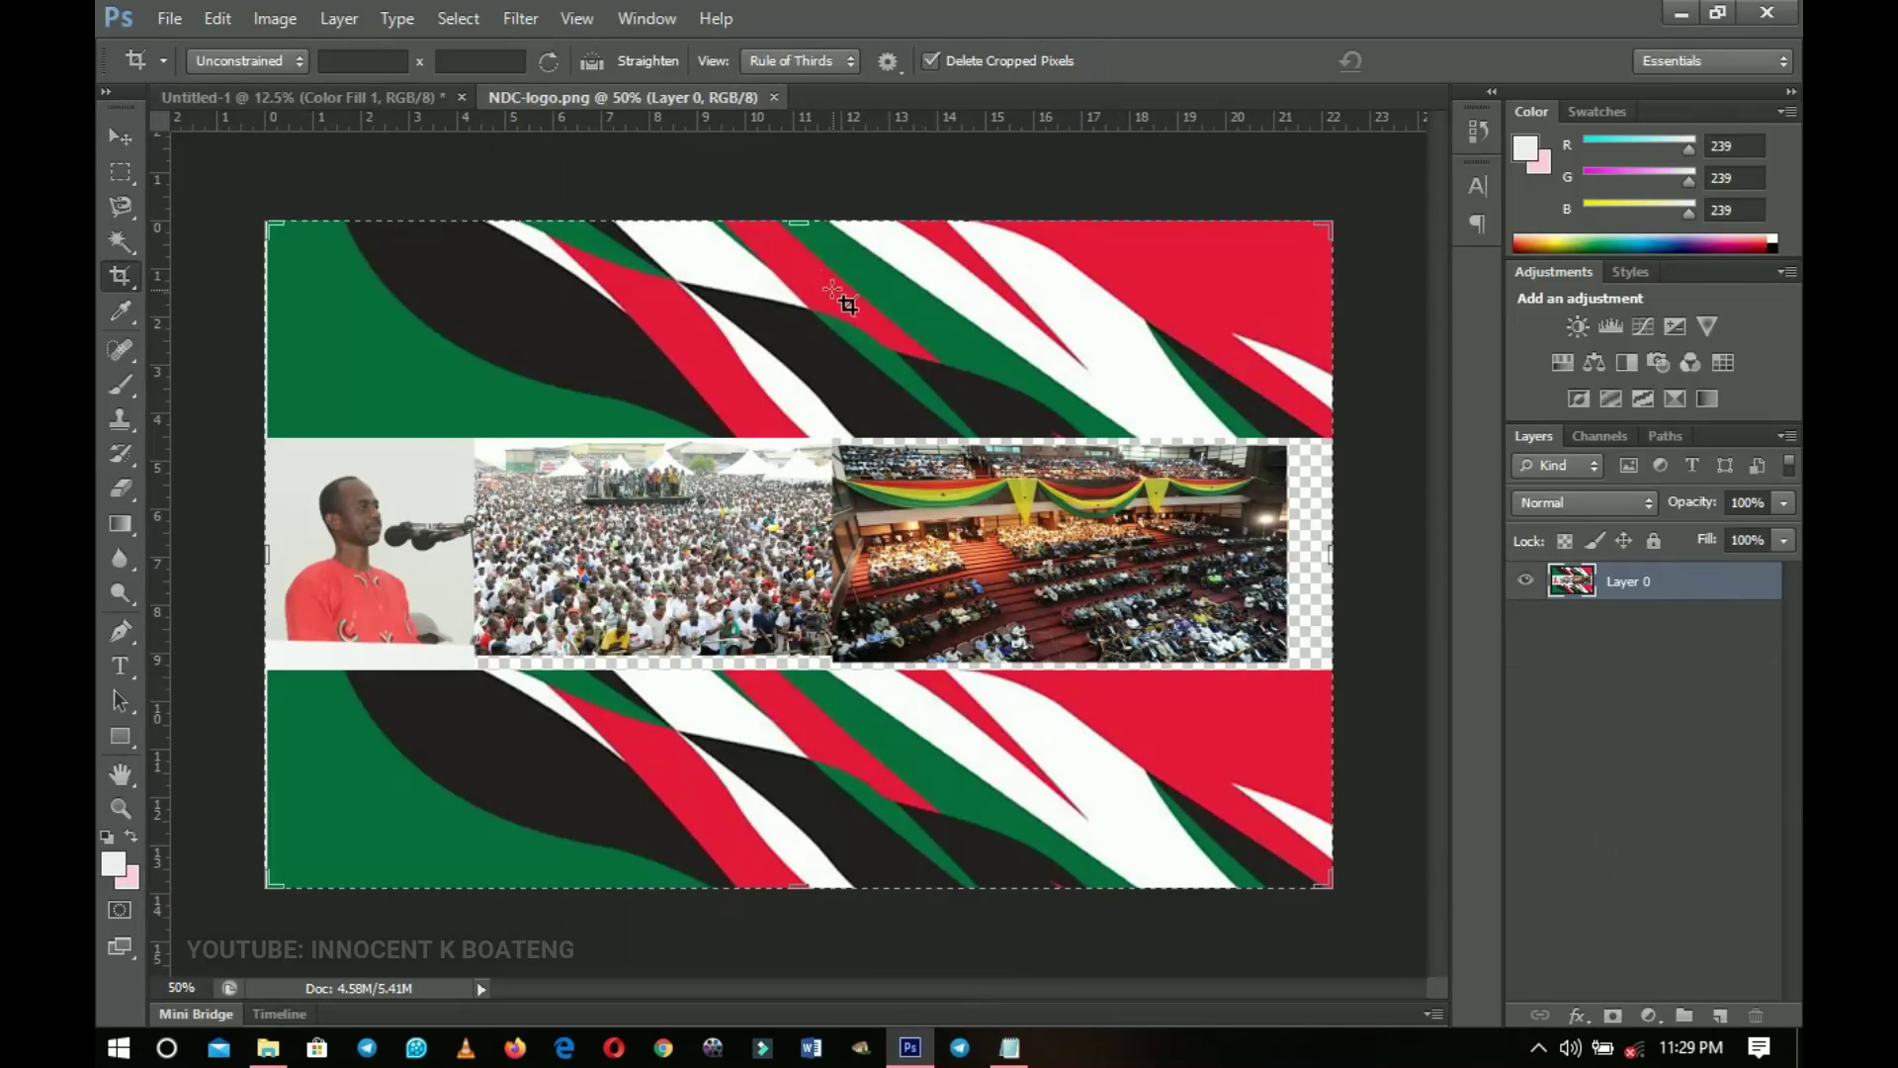
drag(797, 222, 799, 443)
key(Return)
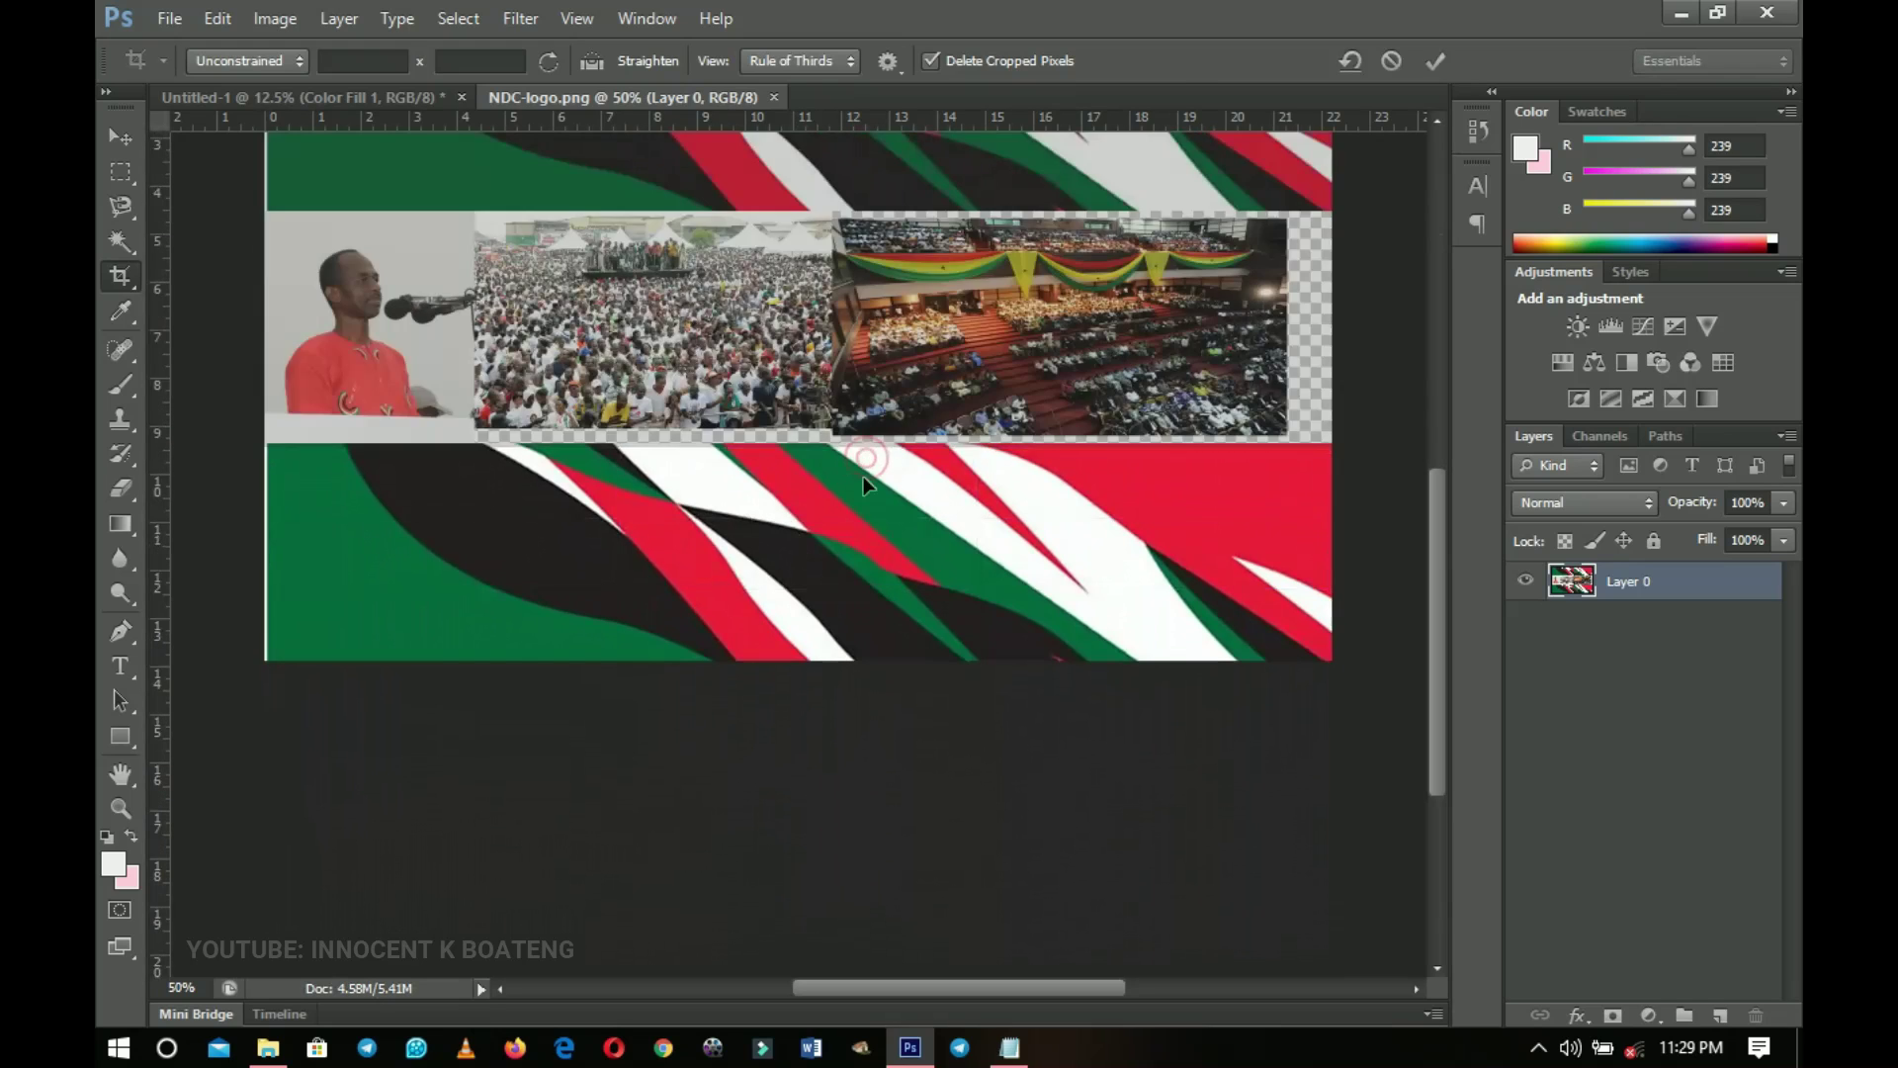
Copy the cropped striped band into the Untitled-1 flyer document and position it near the top of the page
key(v)
drag(910, 569, 804, 297)
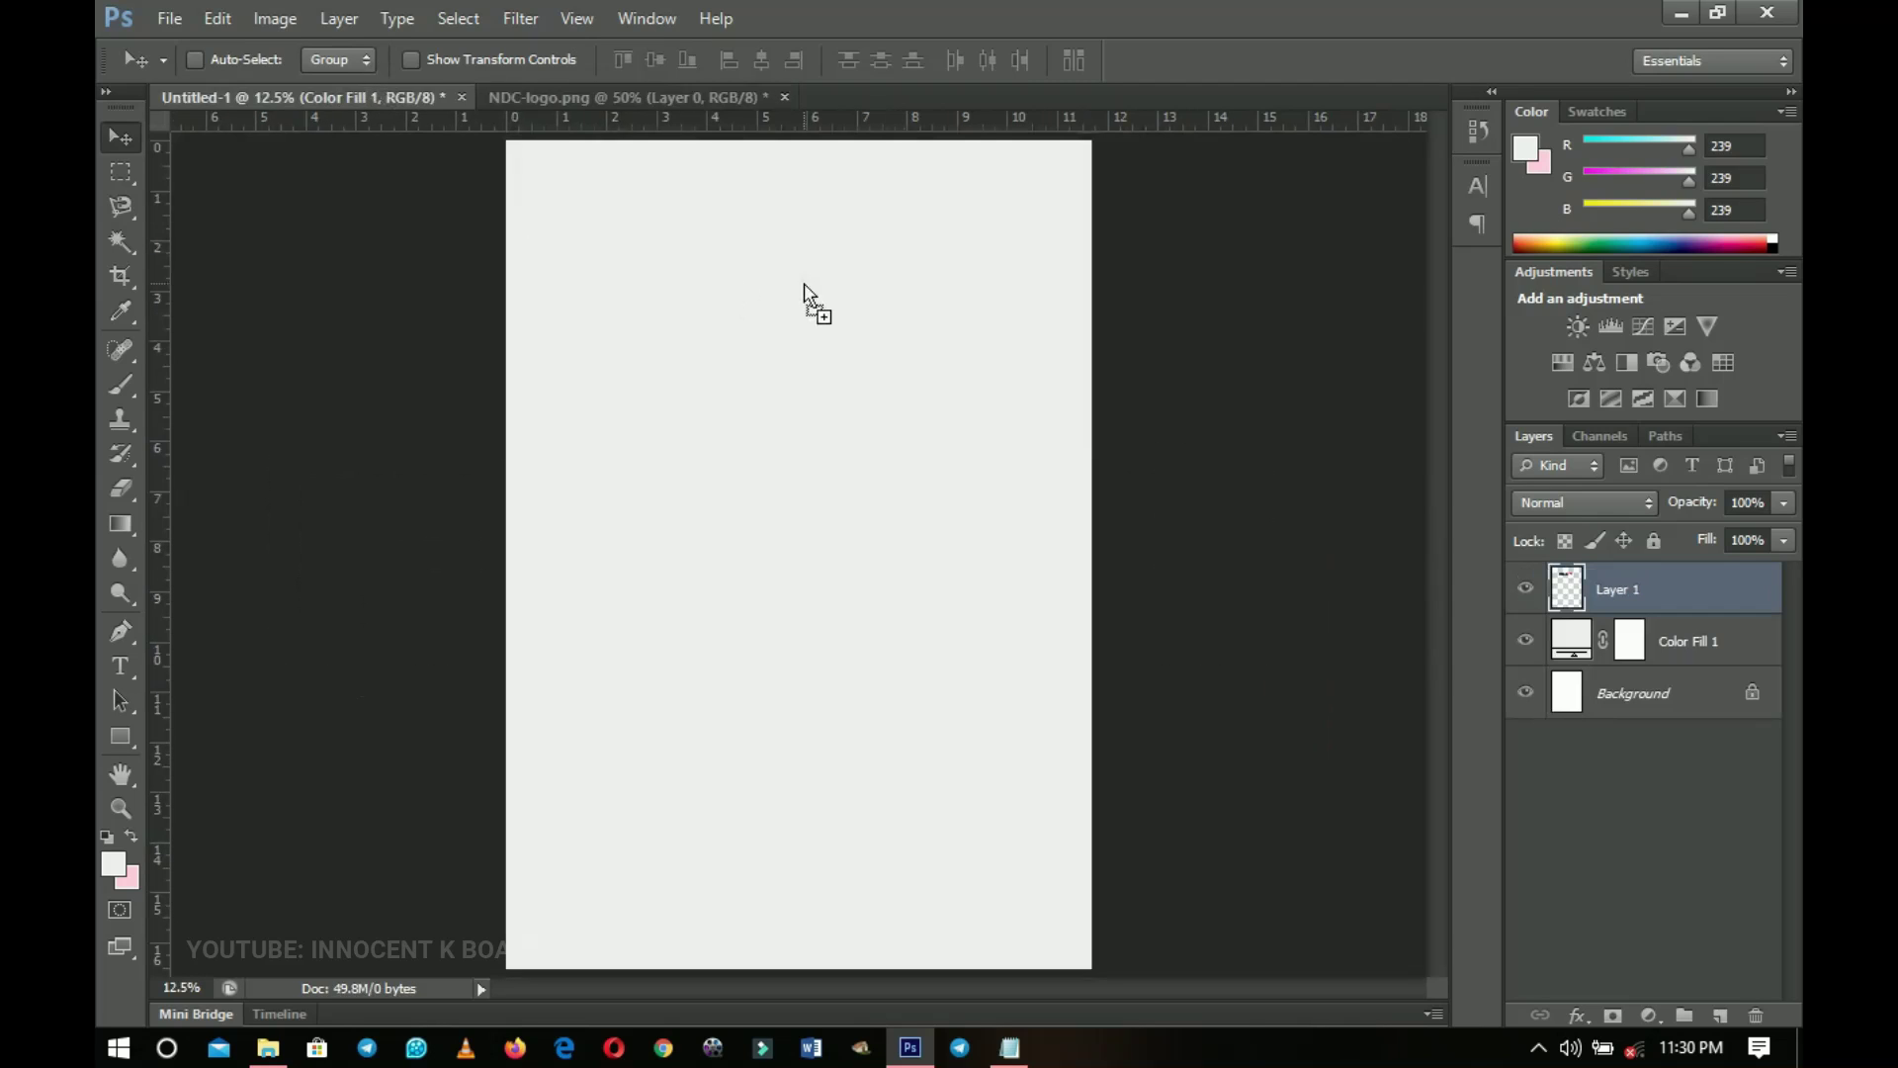
drag(940, 461, 953, 371)
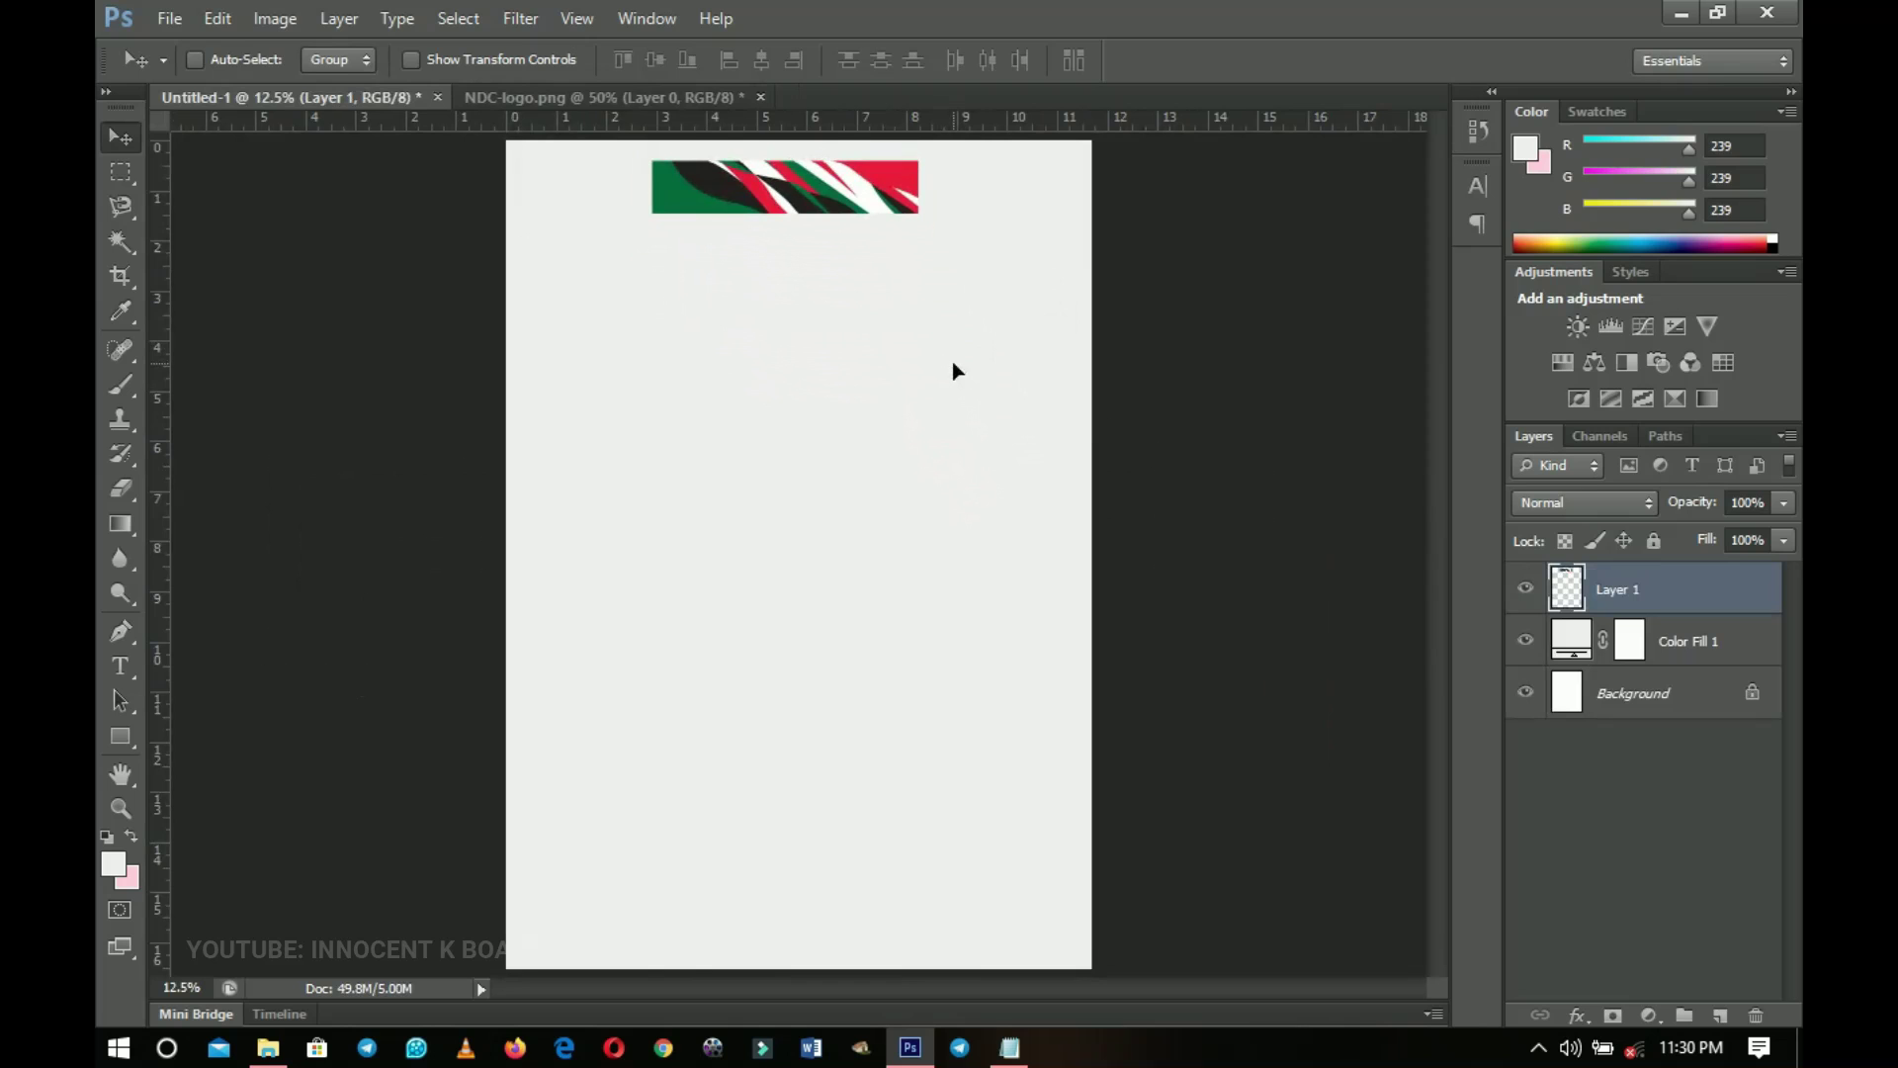
Scale the striped band to about 236% and align it across the full width of the page's top edge
key(ctrl+t)
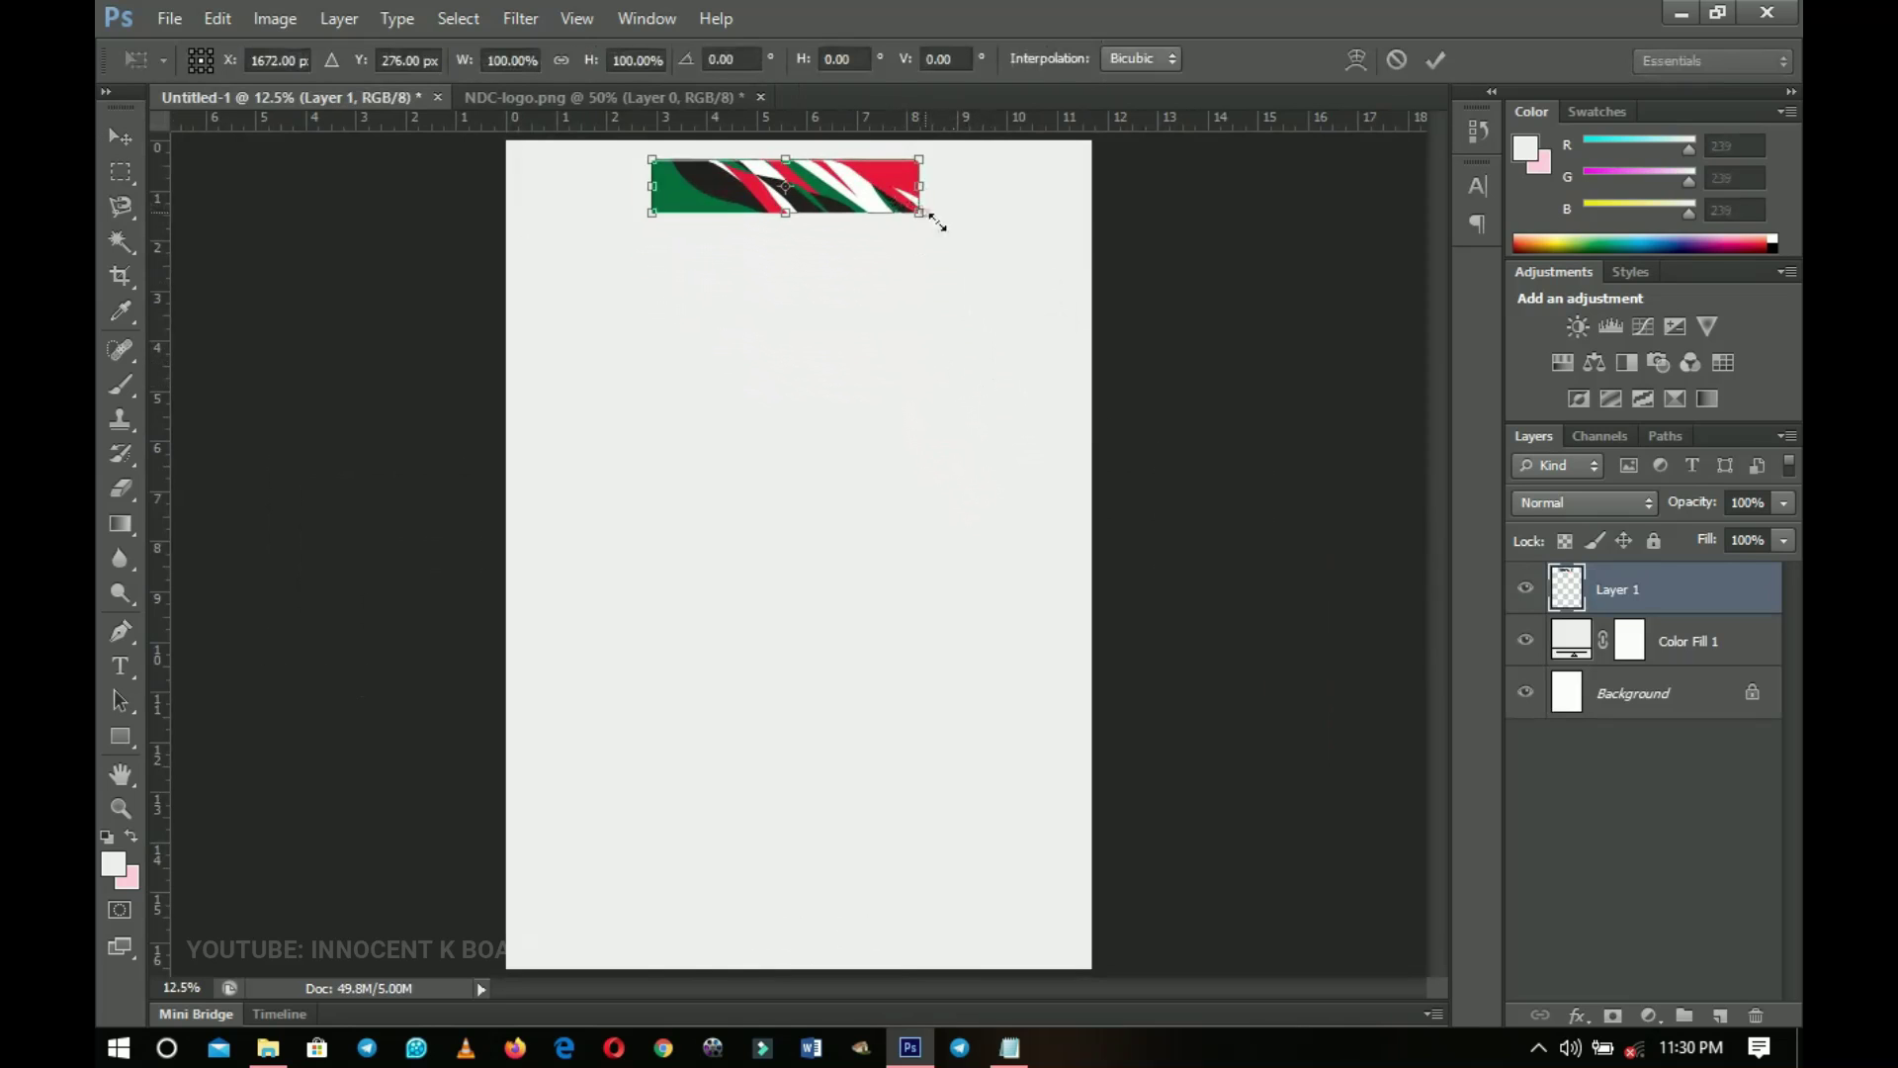
drag(932, 211, 1097, 290)
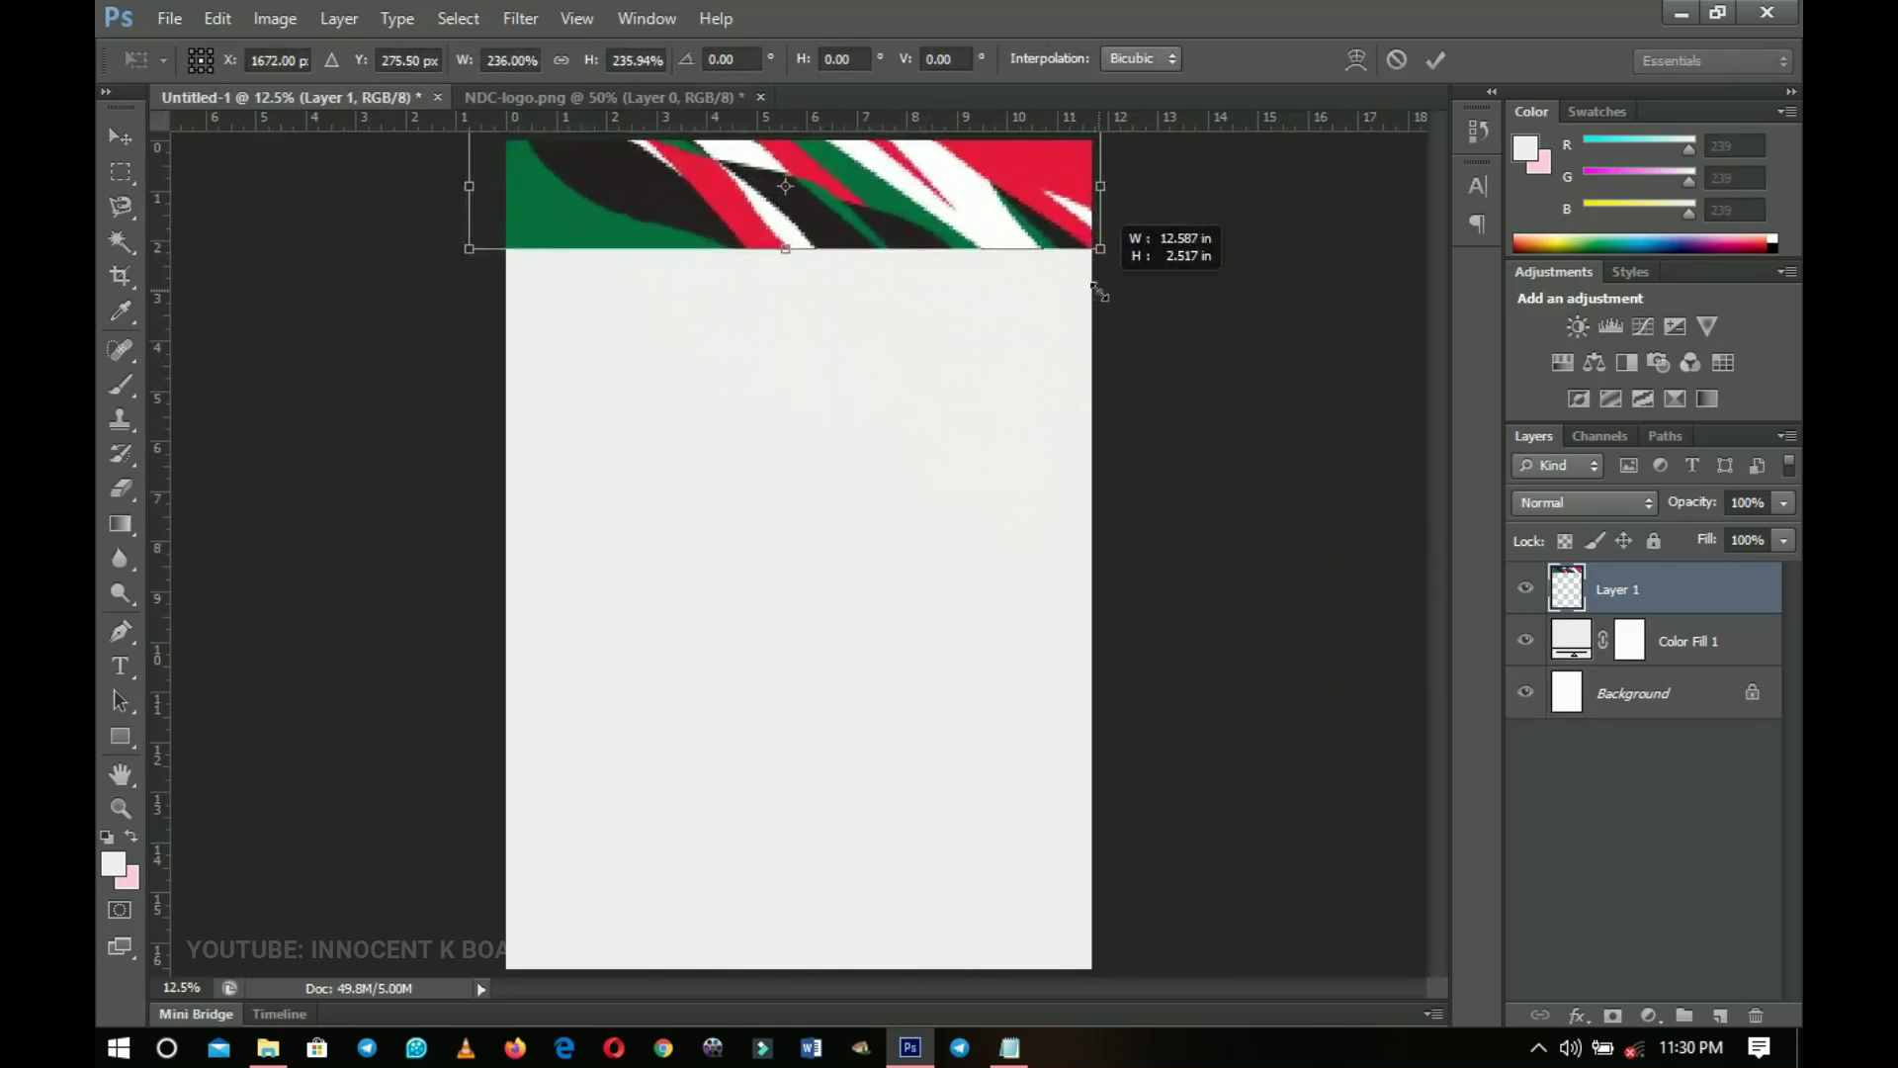
key(Return)
drag(1021, 339, 1003, 298)
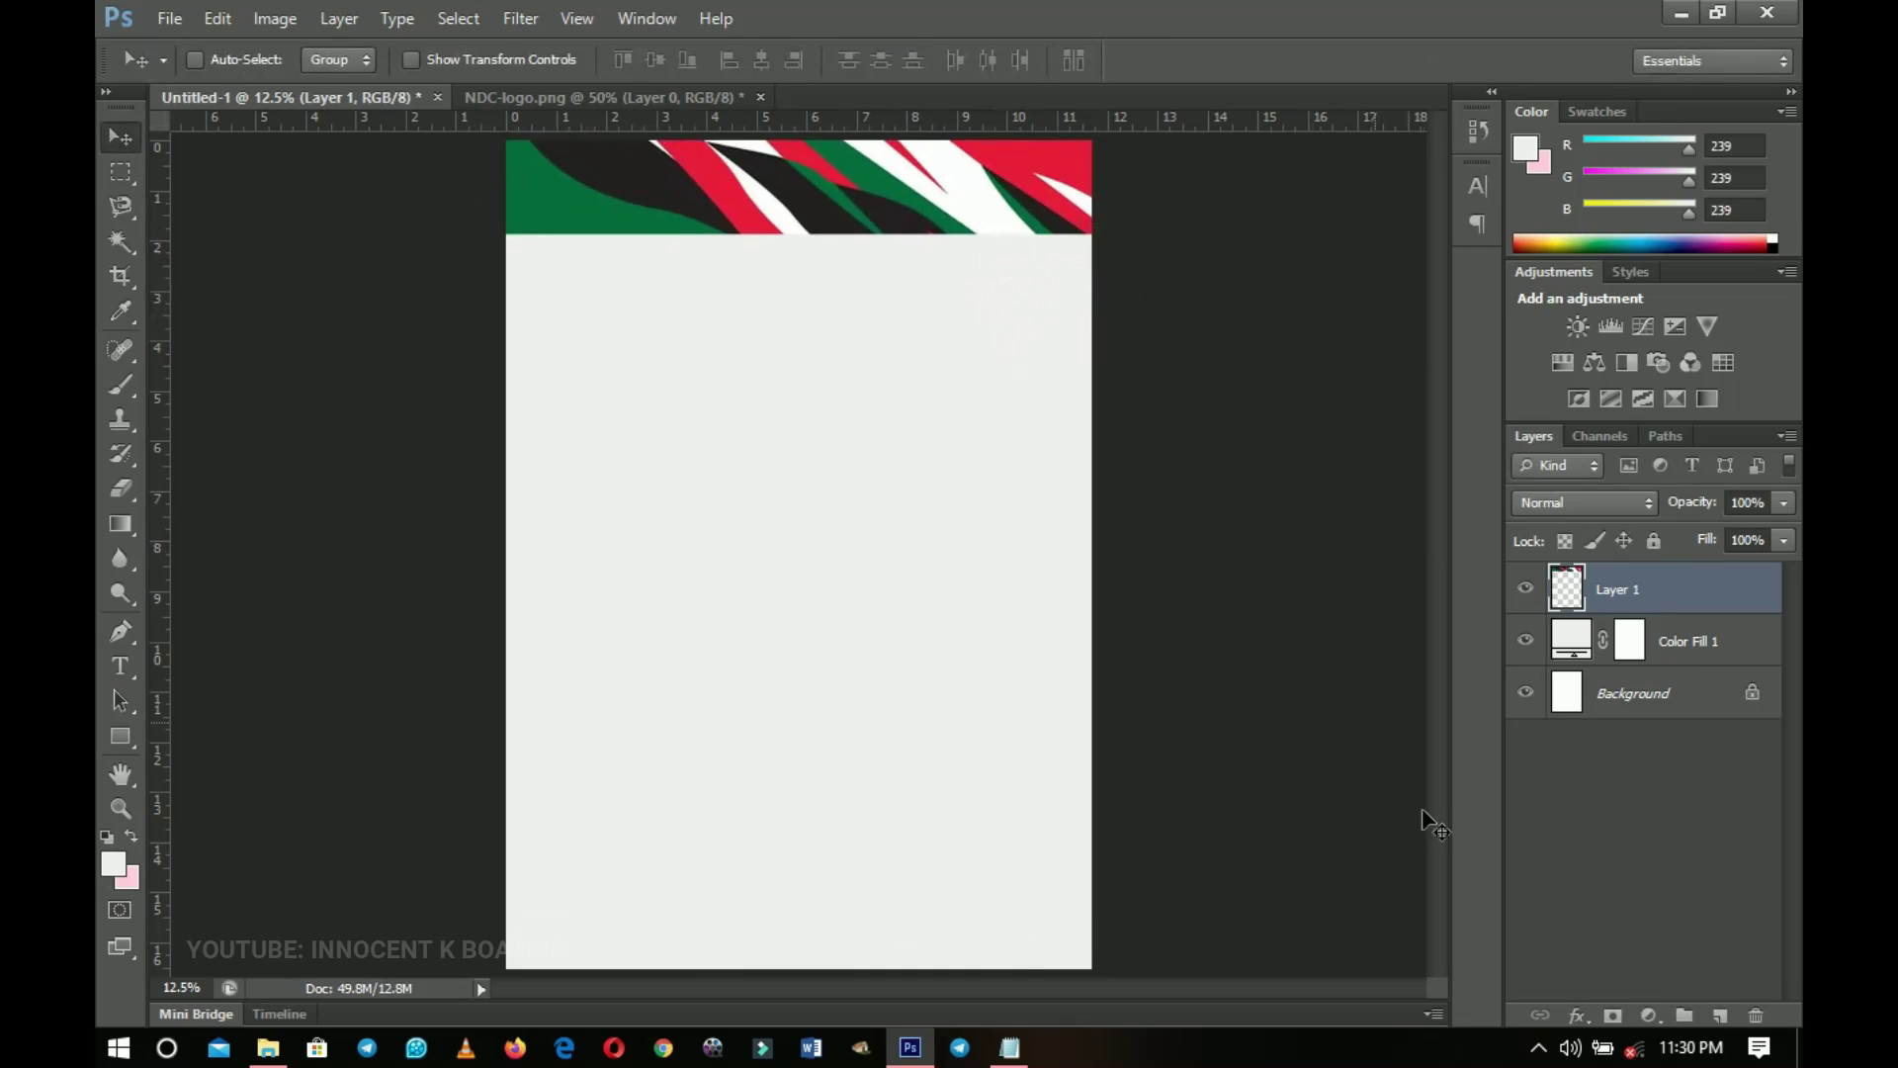
Add a layer mask to the striped band and fade its lower edge with a soft black 1100 px brush at 0% hardness
click(1612, 1016)
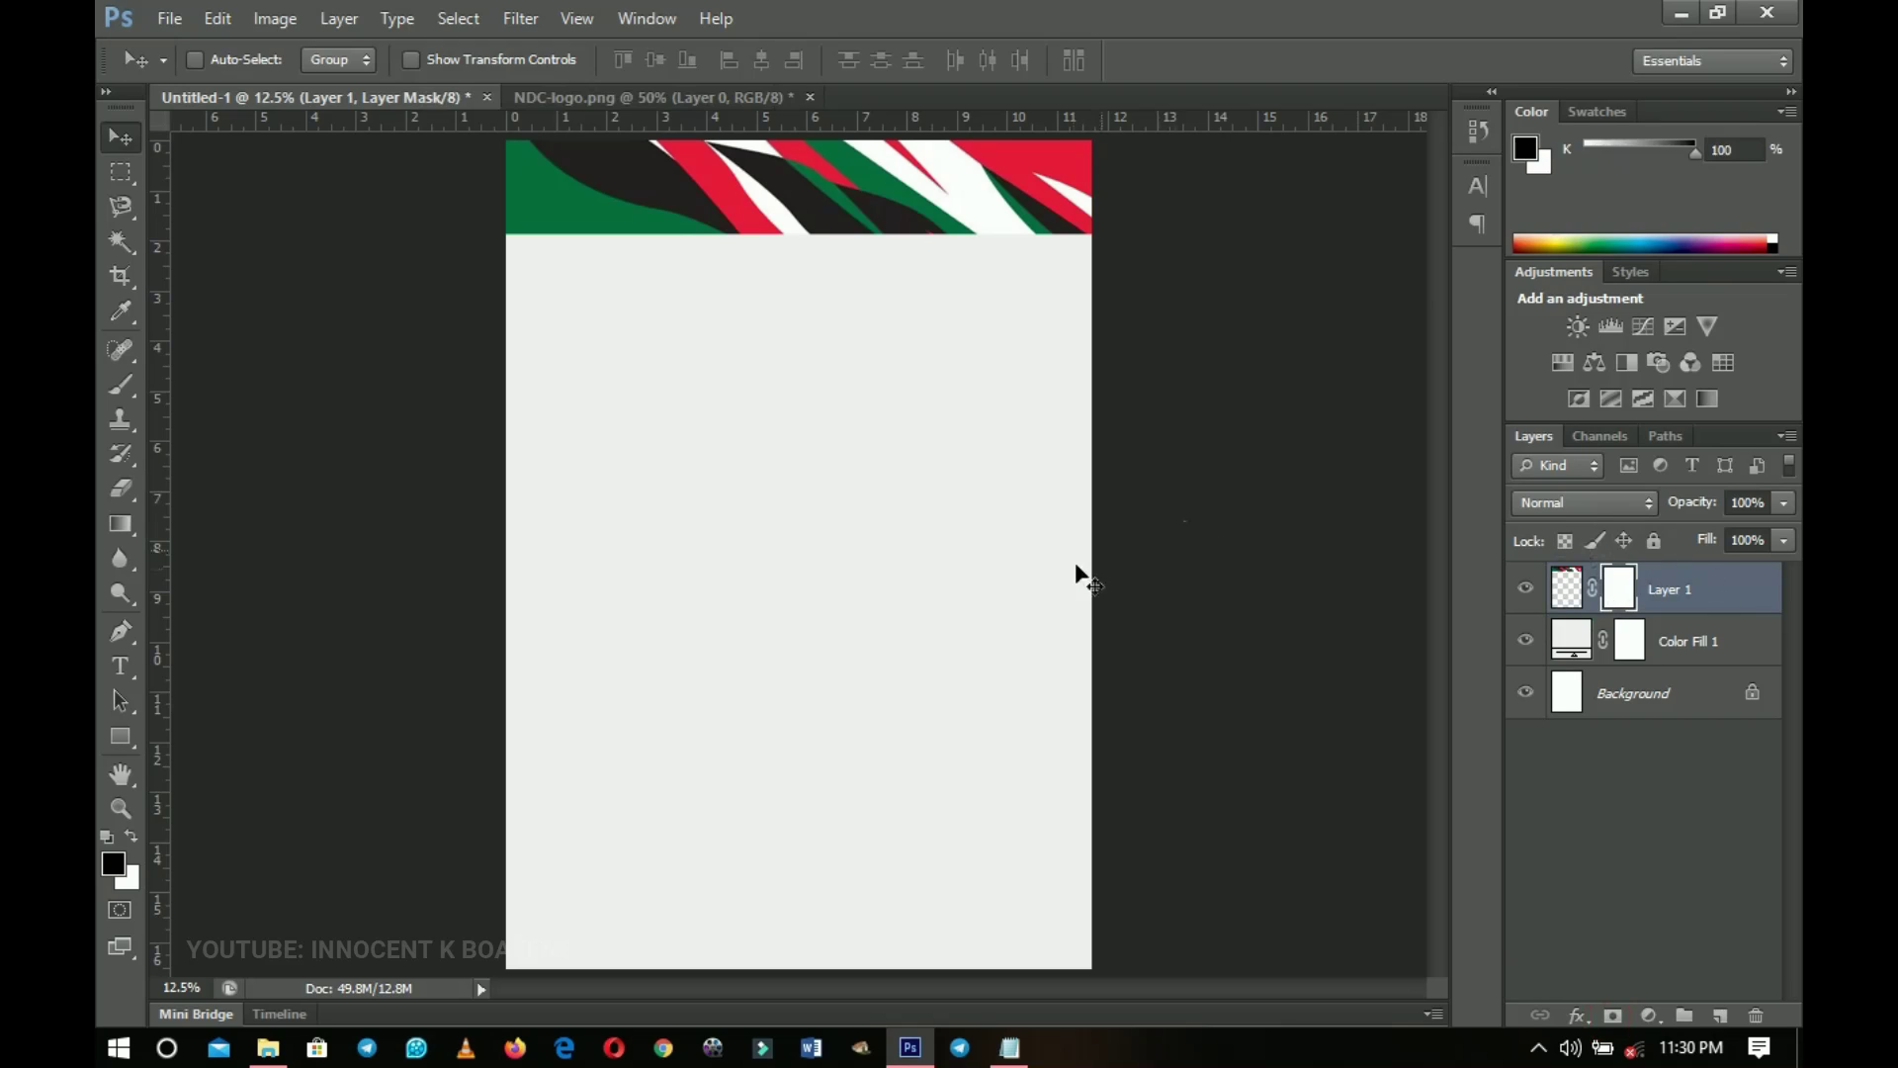
key(b)
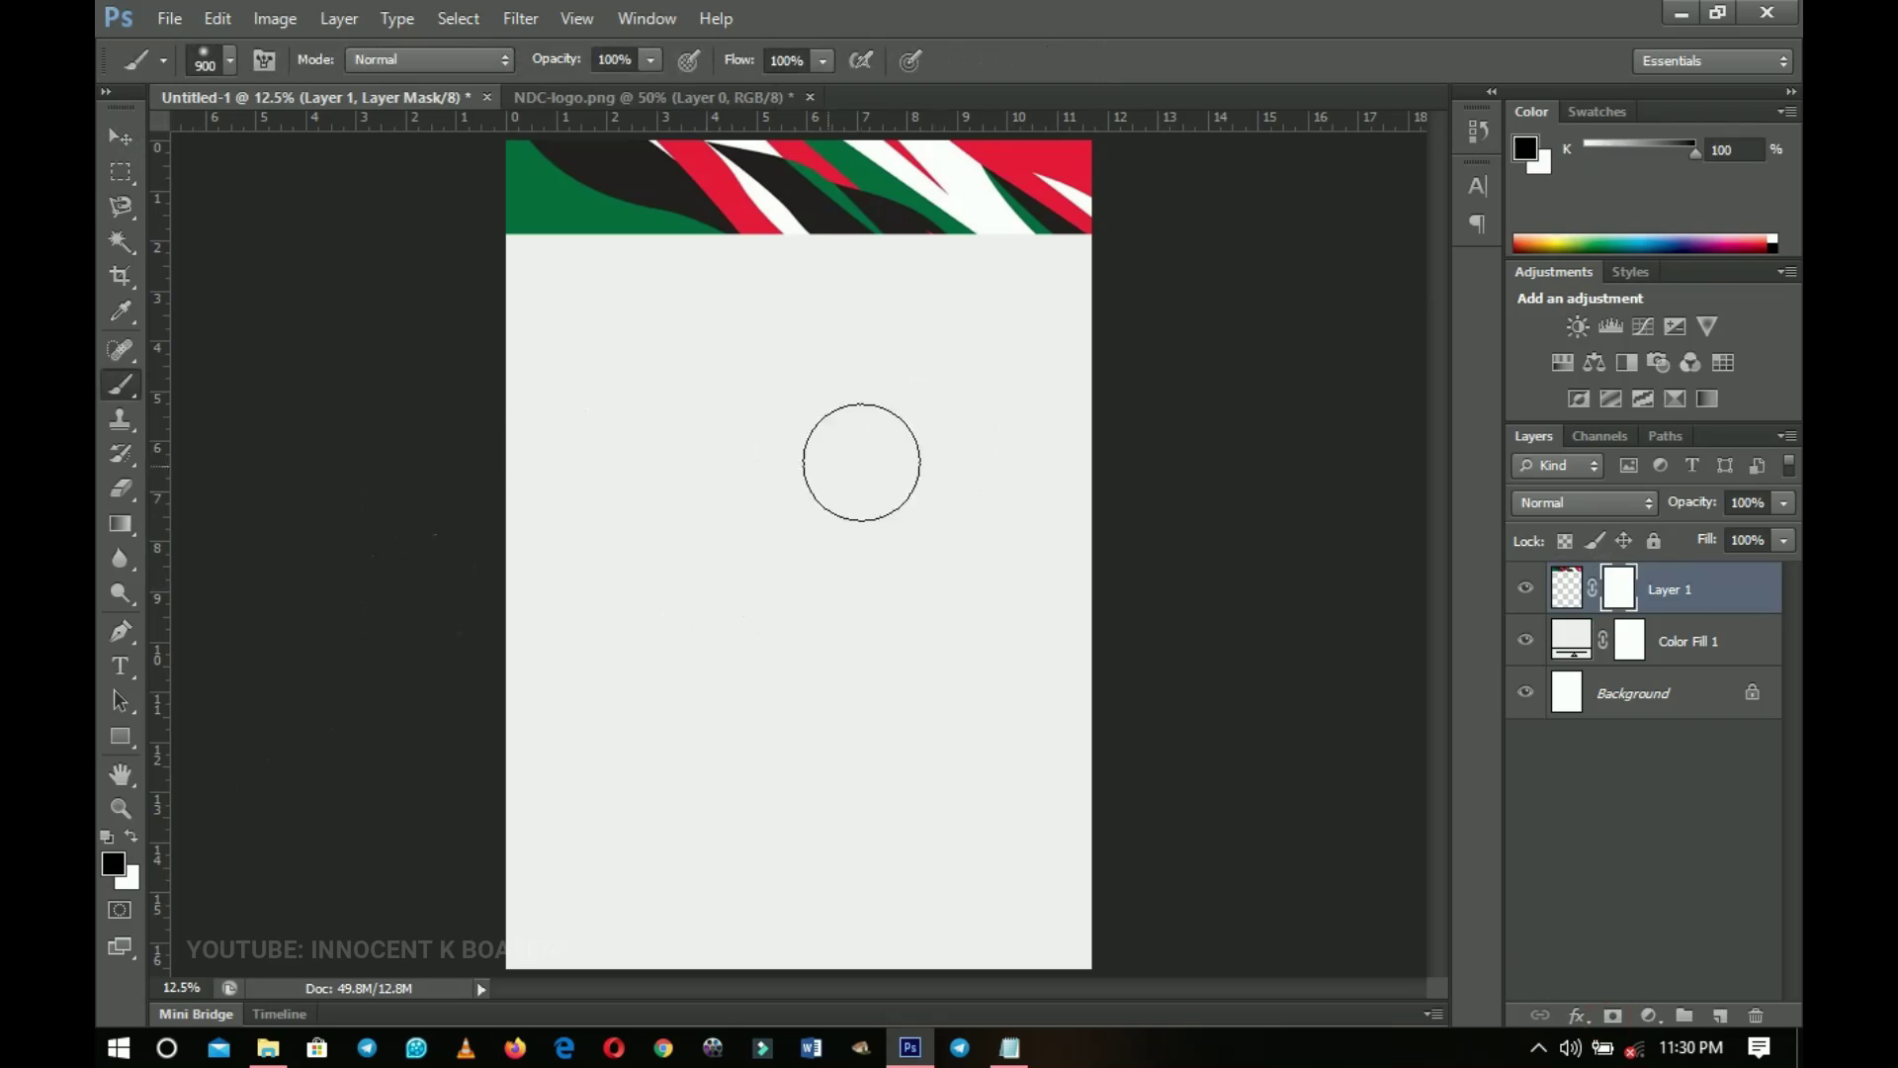
right_click(796, 499)
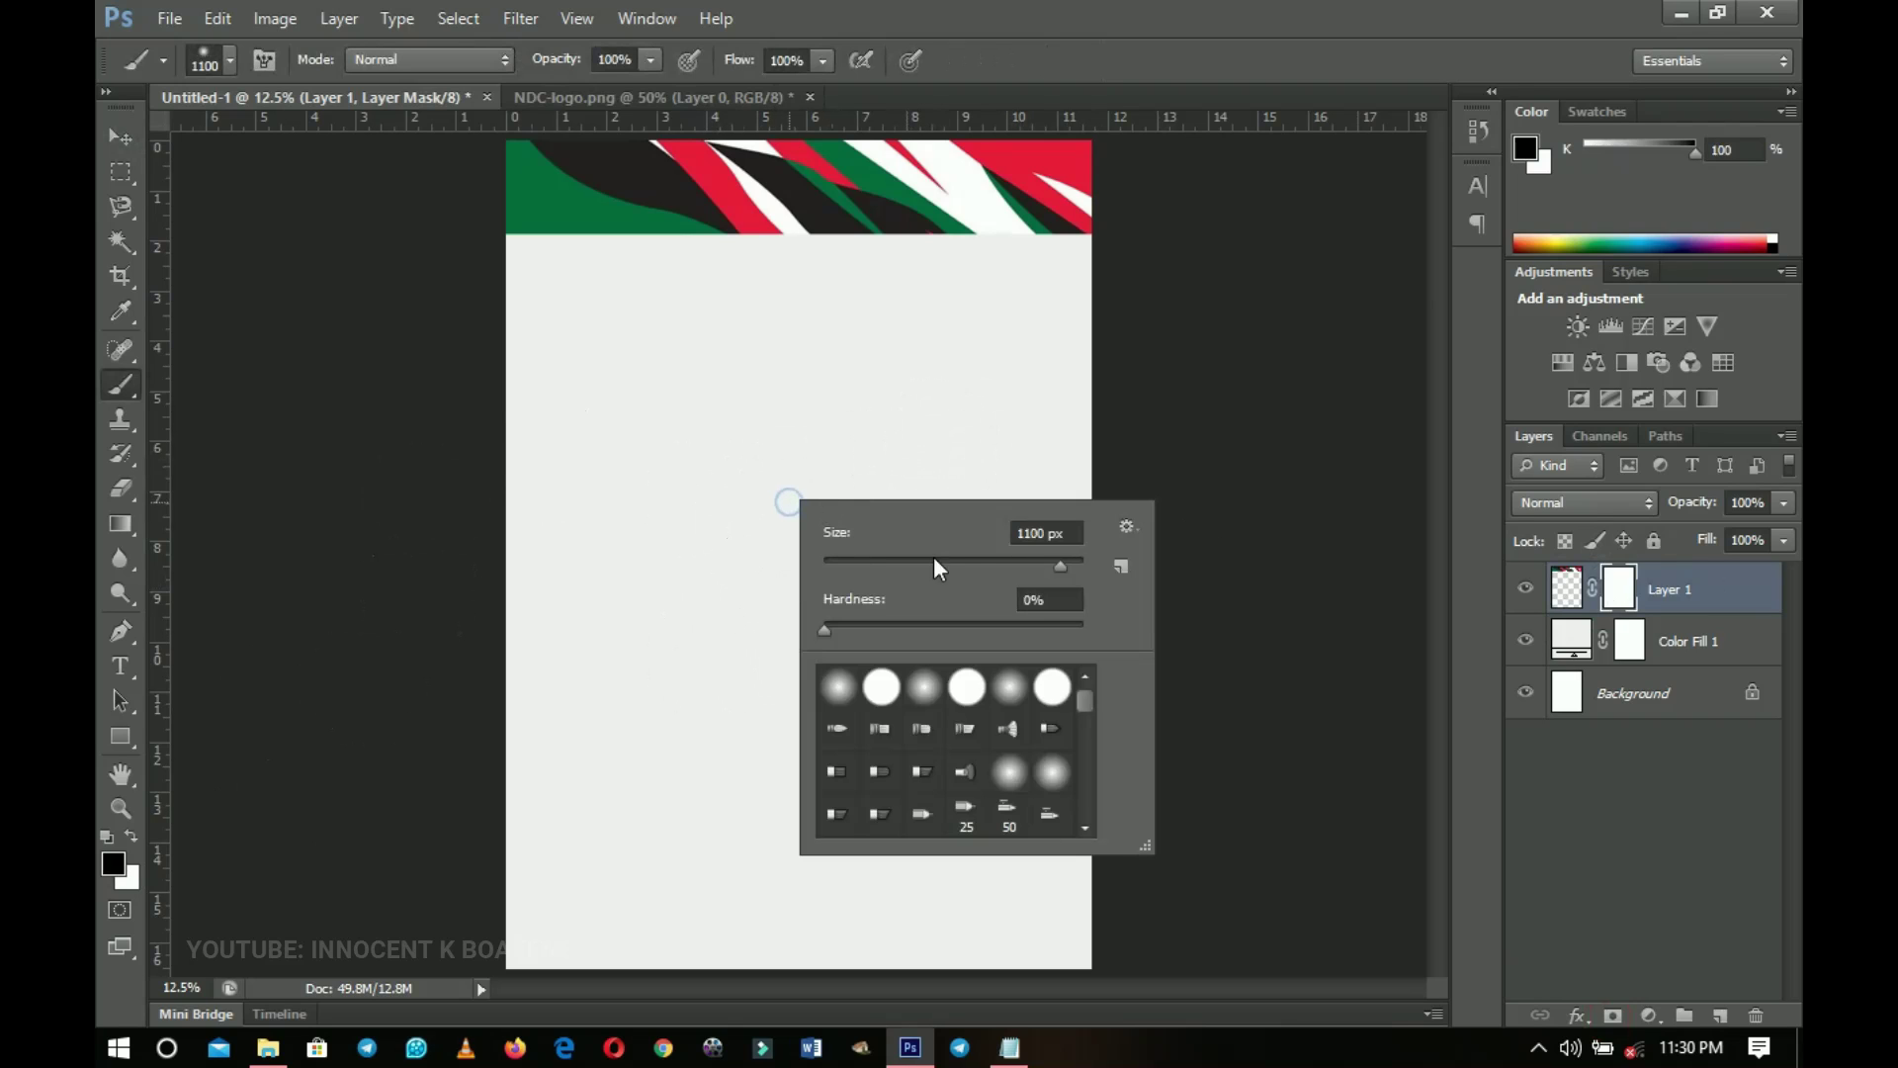
drag(1034, 561, 1055, 563)
click(1110, 360)
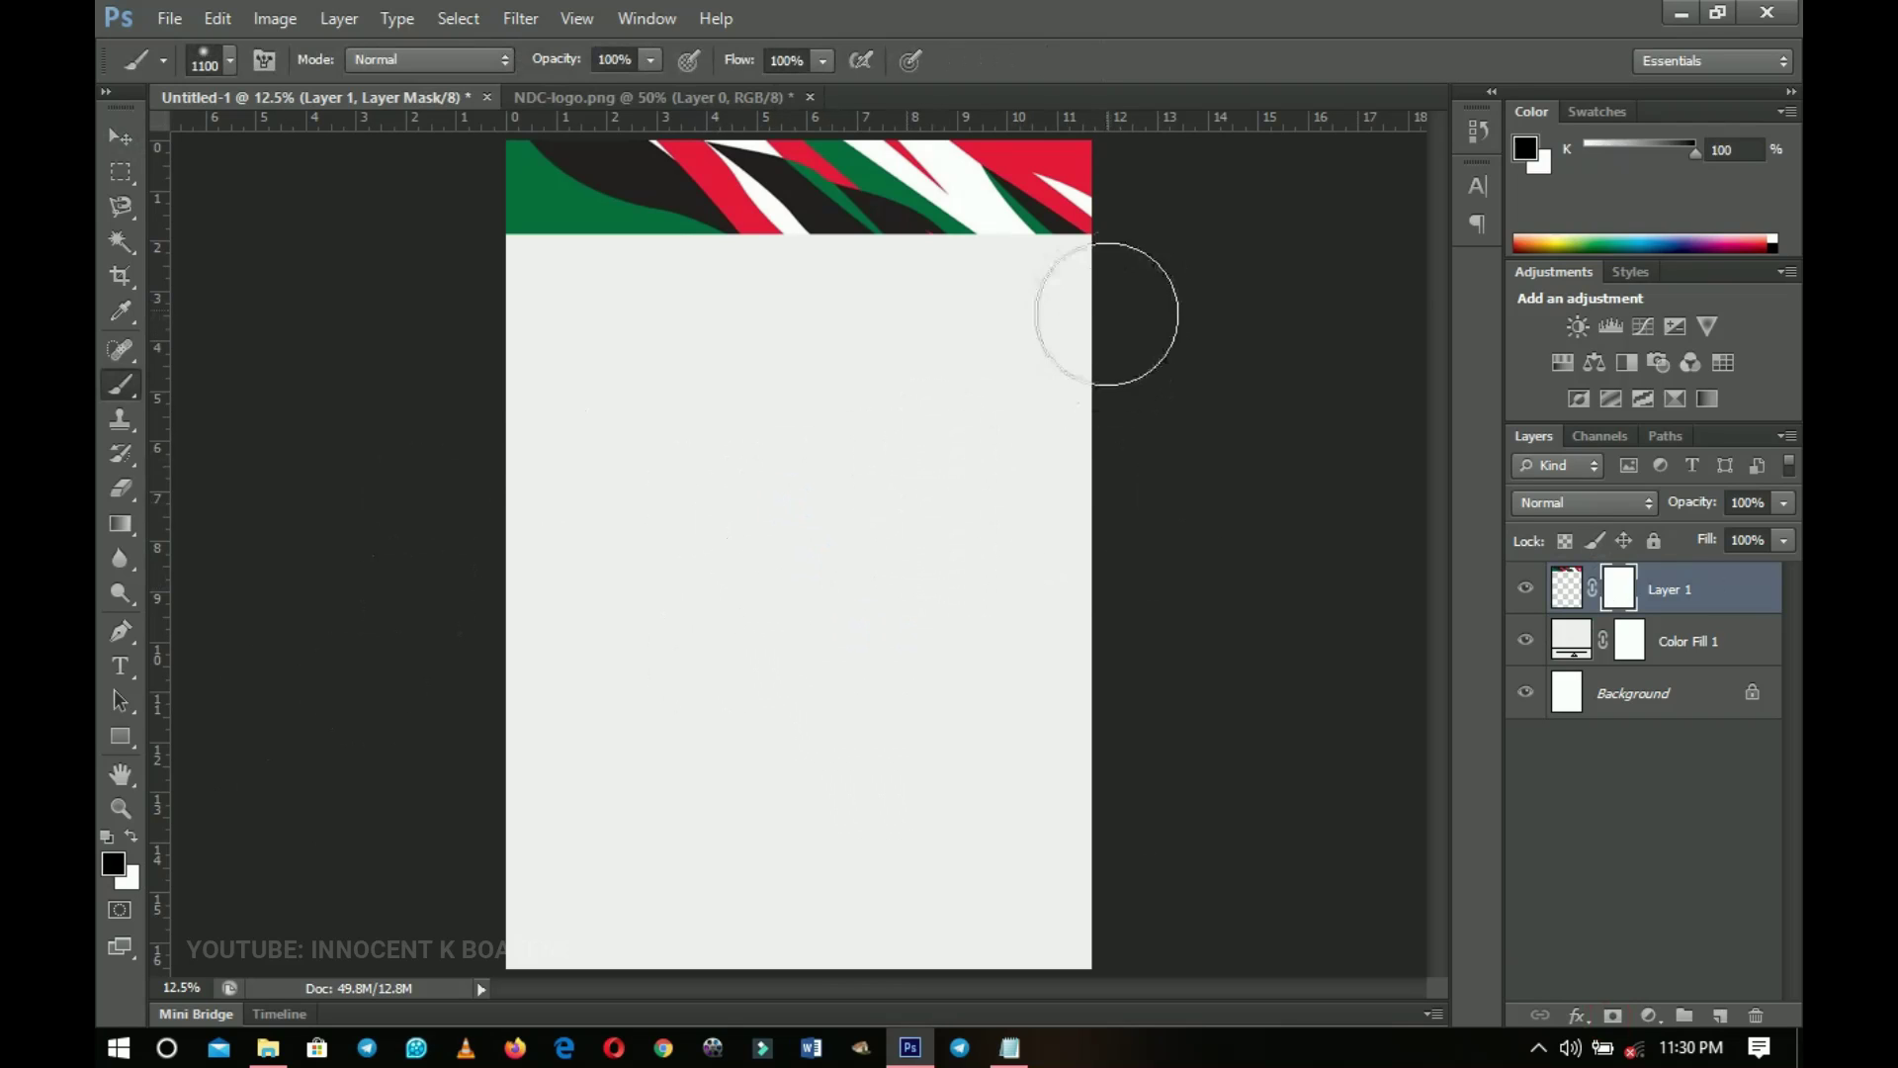
mouse_move(1067, 287)
mouse_down()
mouse_move(848, 306)
mouse_move(932, 291)
mouse_move(1003, 293)
mouse_move(850, 327)
mouse_move(903, 326)
mouse_move(804, 314)
mouse_move(848, 304)
mouse_move(684, 319)
mouse_move(680, 279)
mouse_move(491, 305)
mouse_move(877, 308)
mouse_move(811, 298)
mouse_move(1004, 297)
mouse_move(1080, 274)
mouse_move(1032, 268)
mouse_move(1067, 280)
mouse_move(1051, 290)
mouse_move(1097, 261)
mouse_move(1029, 295)
mouse_move(1033, 273)
mouse_move(560, 289)
mouse_up()
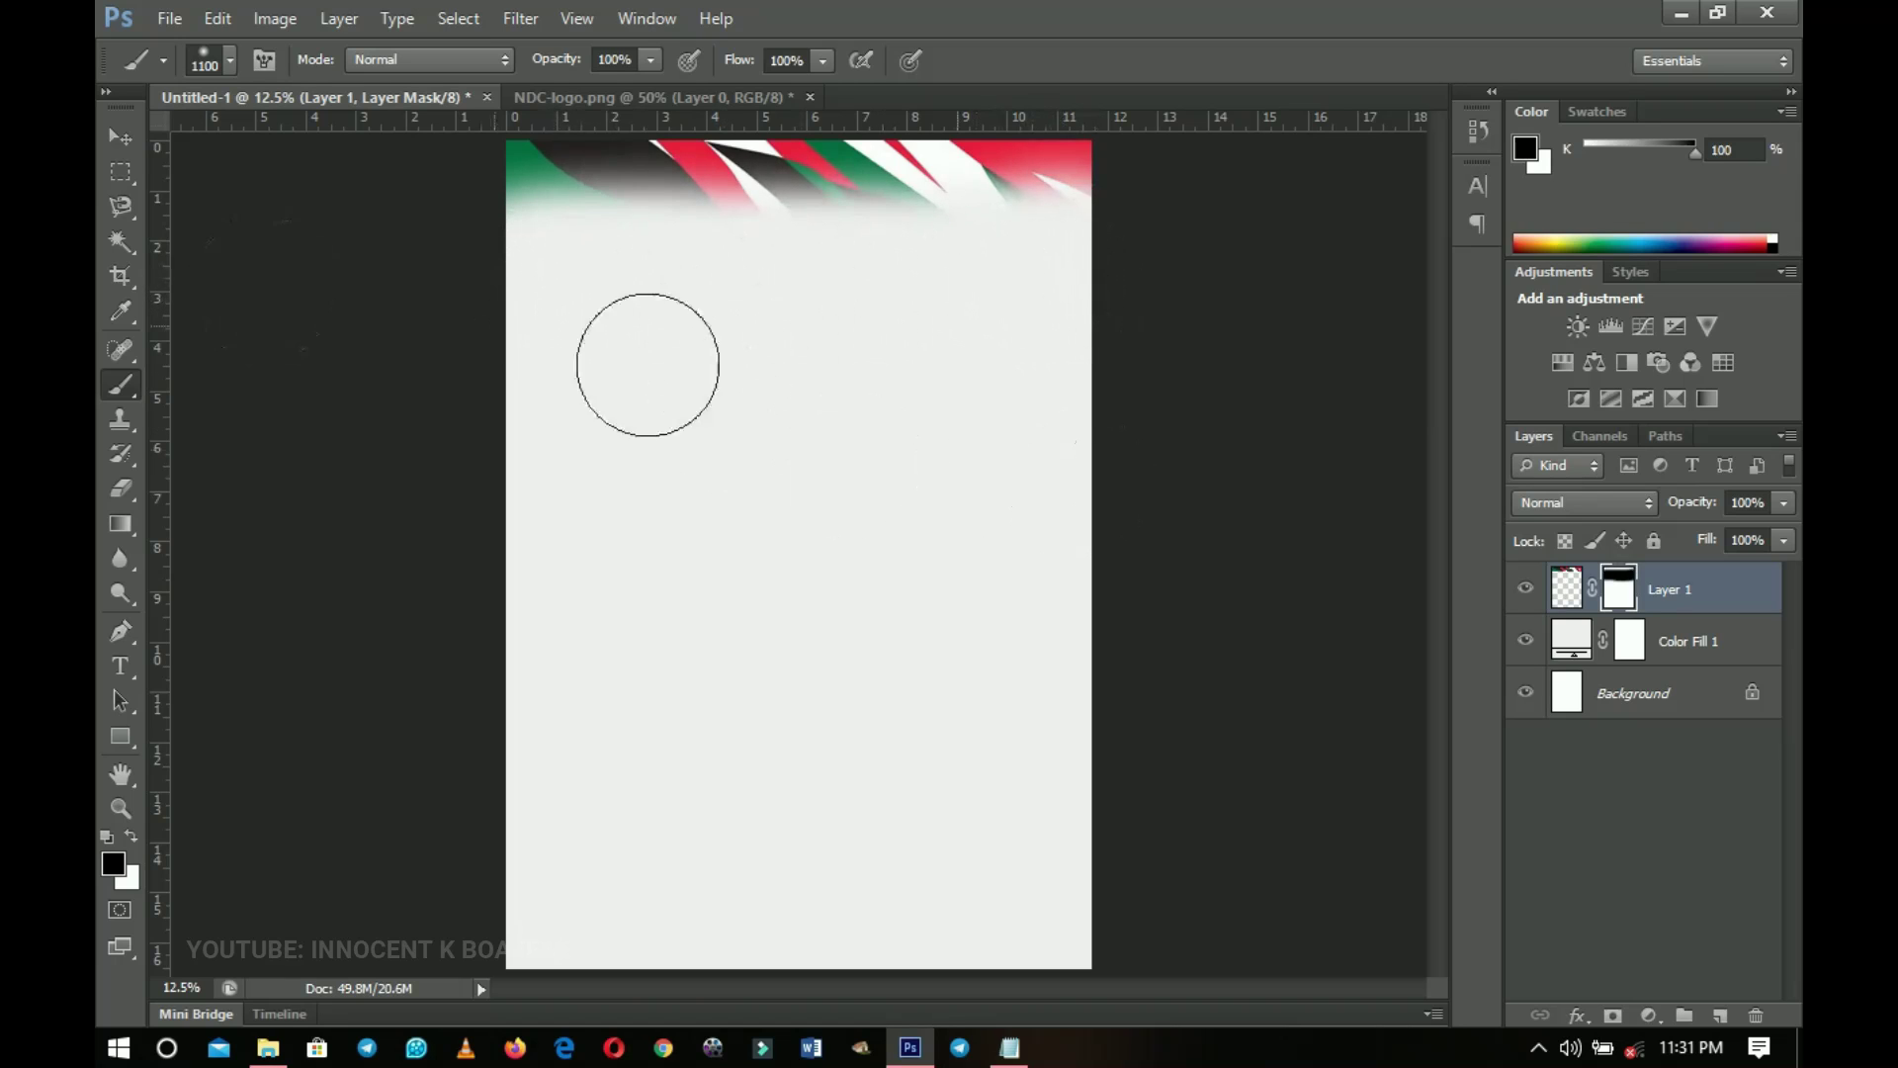
click(122, 142)
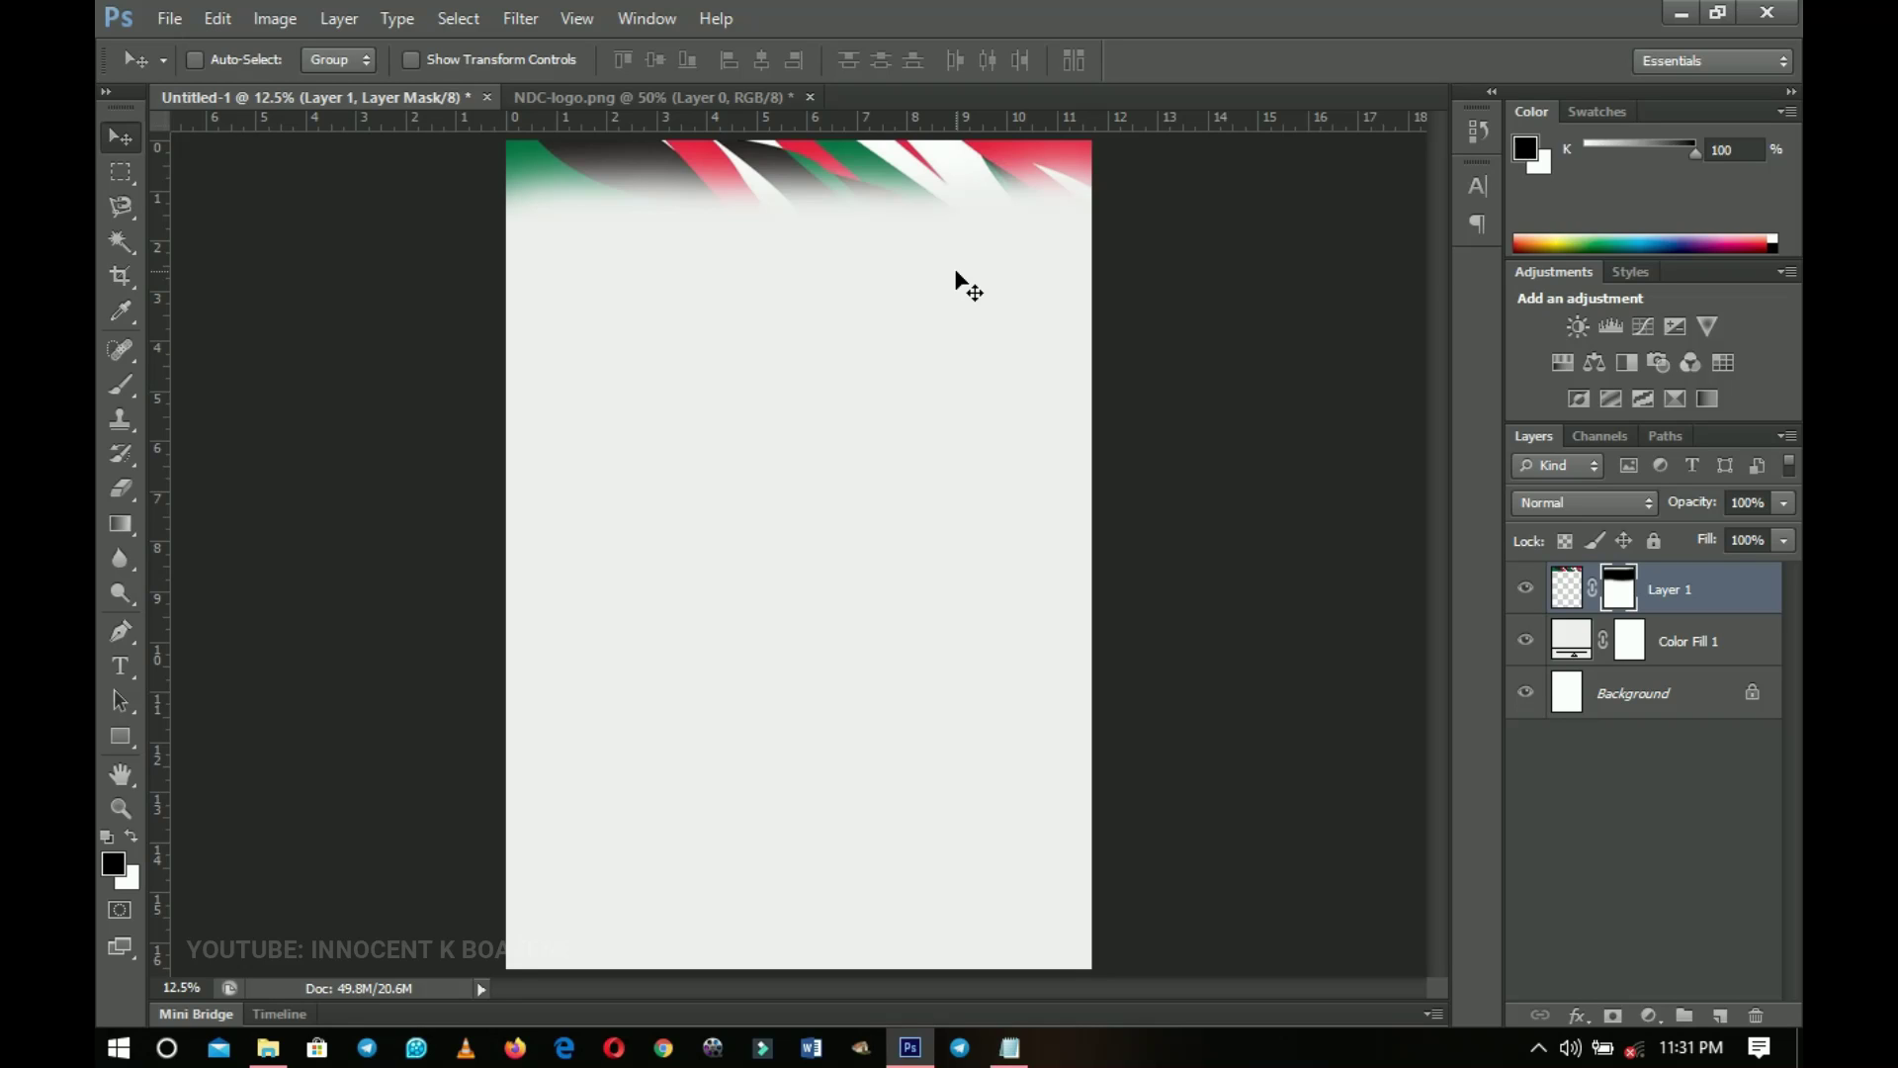
Place the JD 2 picture from the Election flyer folder into the Untitled-1 flyer document
click(268, 1047)
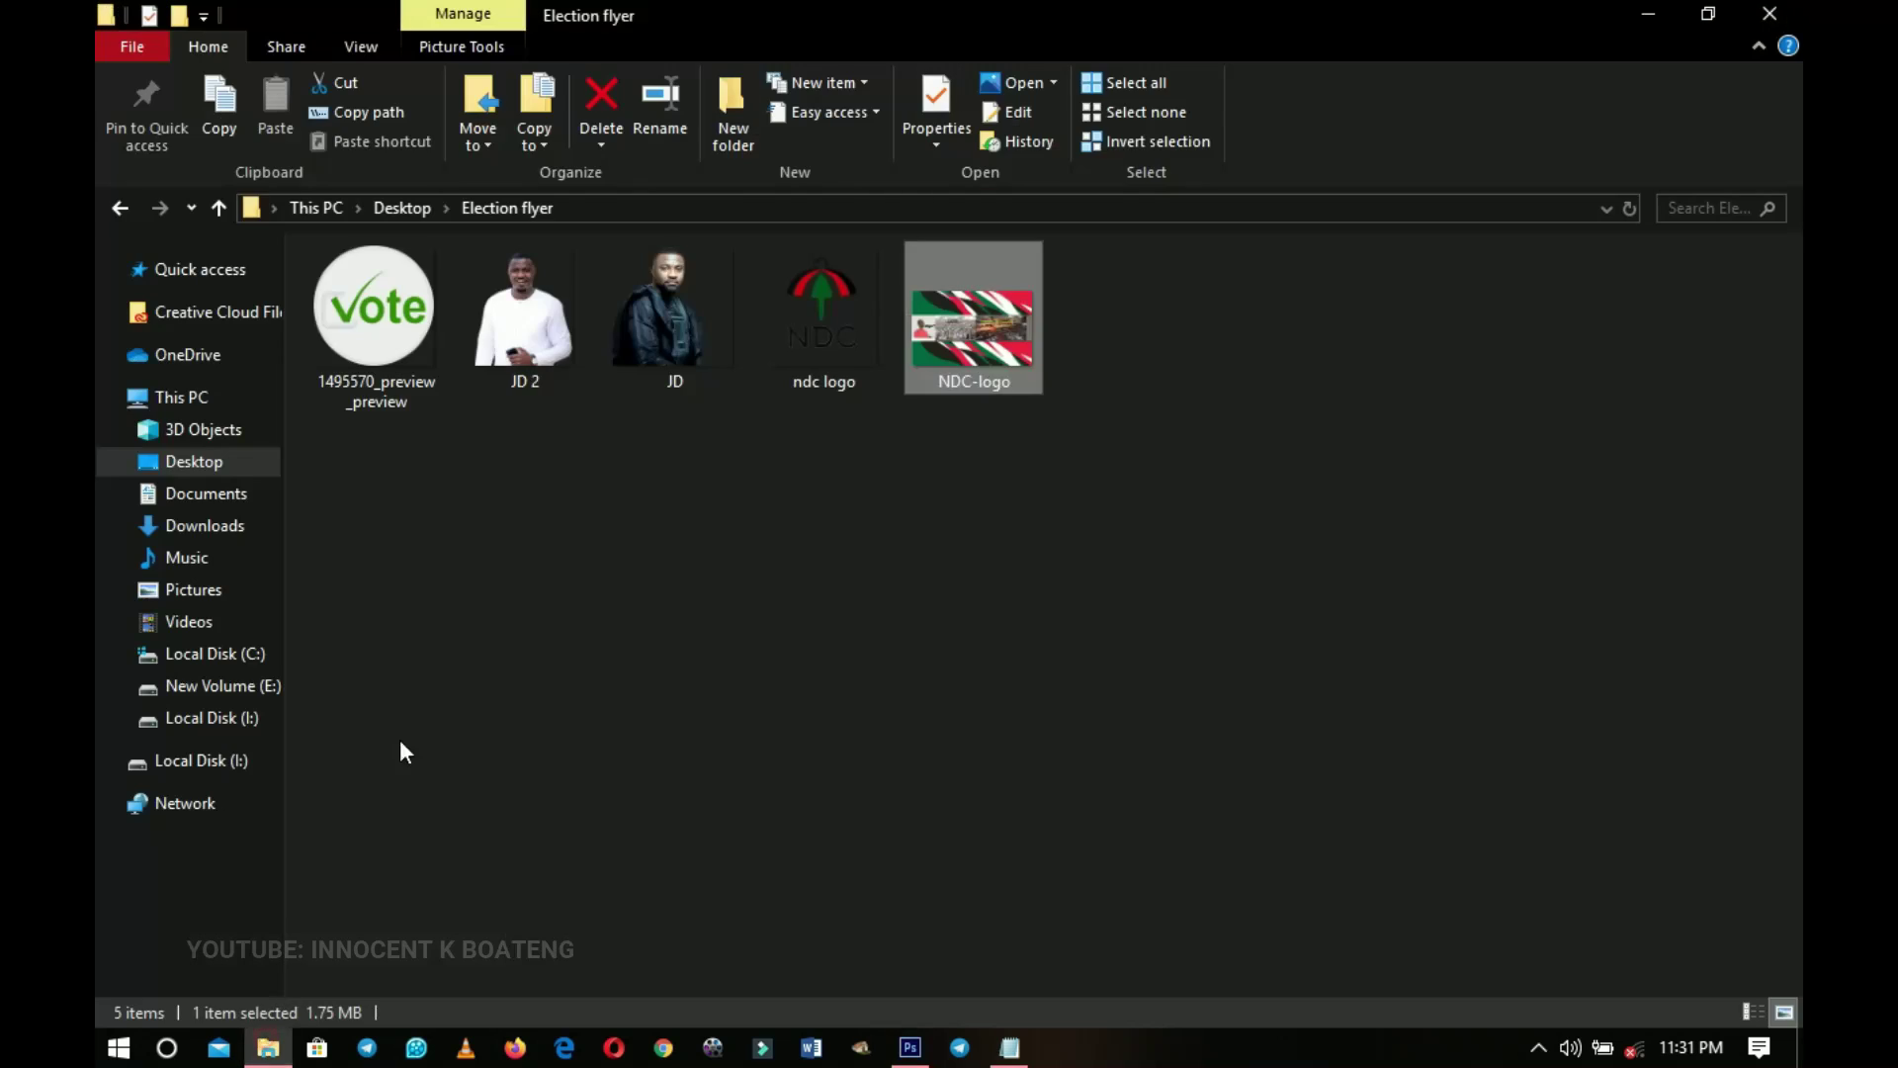
drag(747, 479, 425, 249)
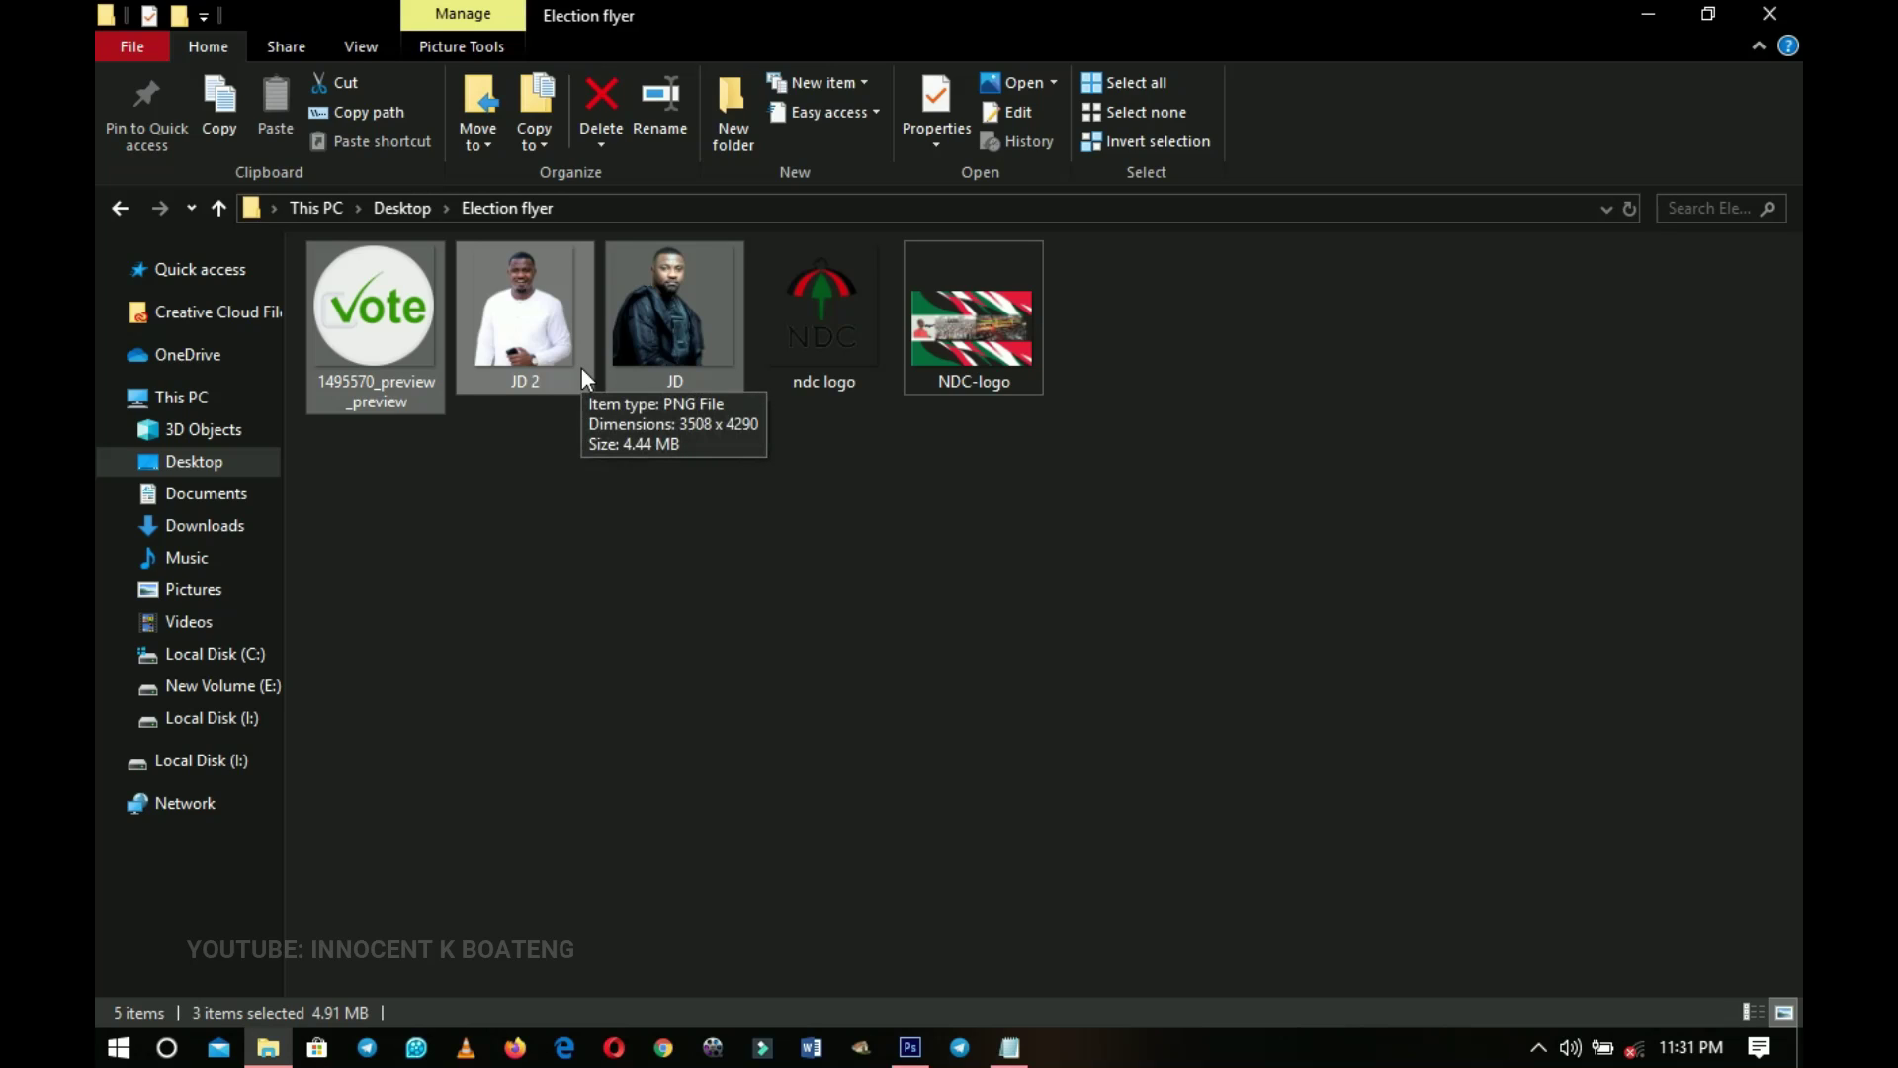
click(553, 339)
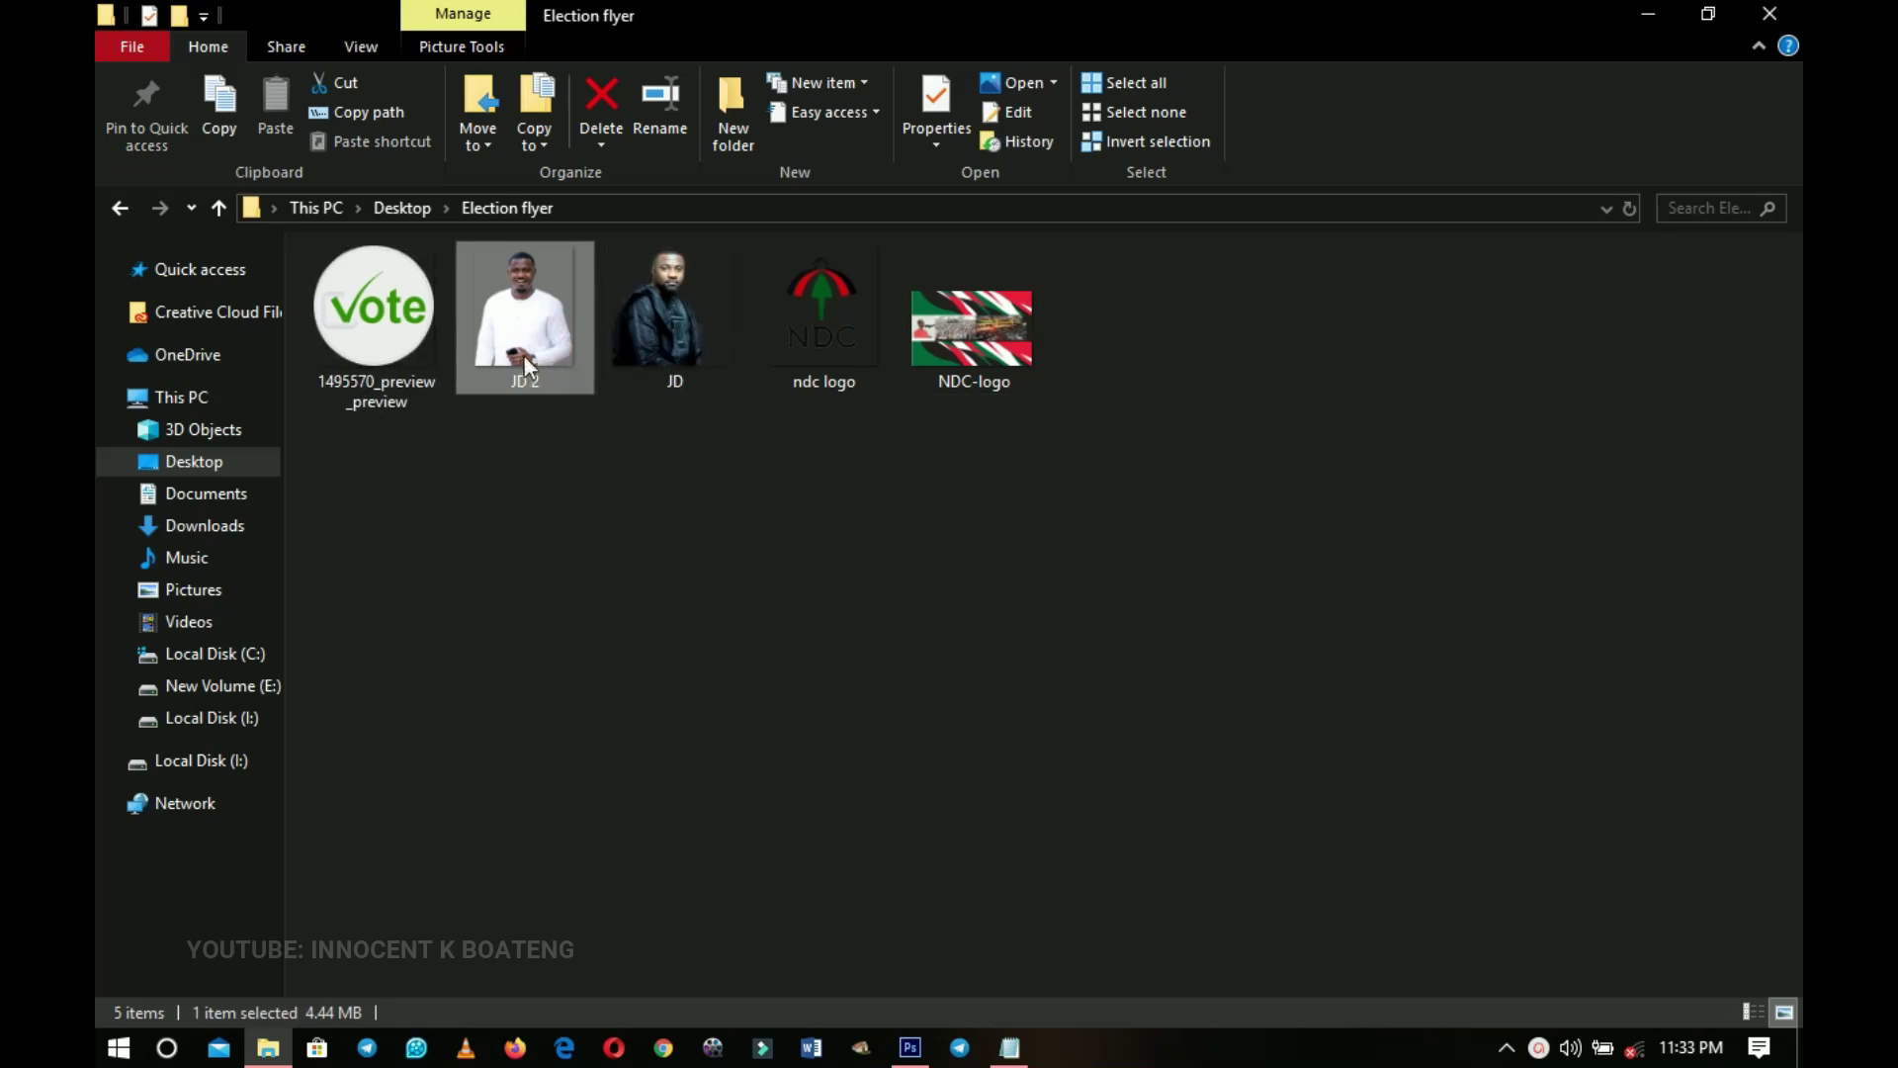
drag(526, 366, 856, 556)
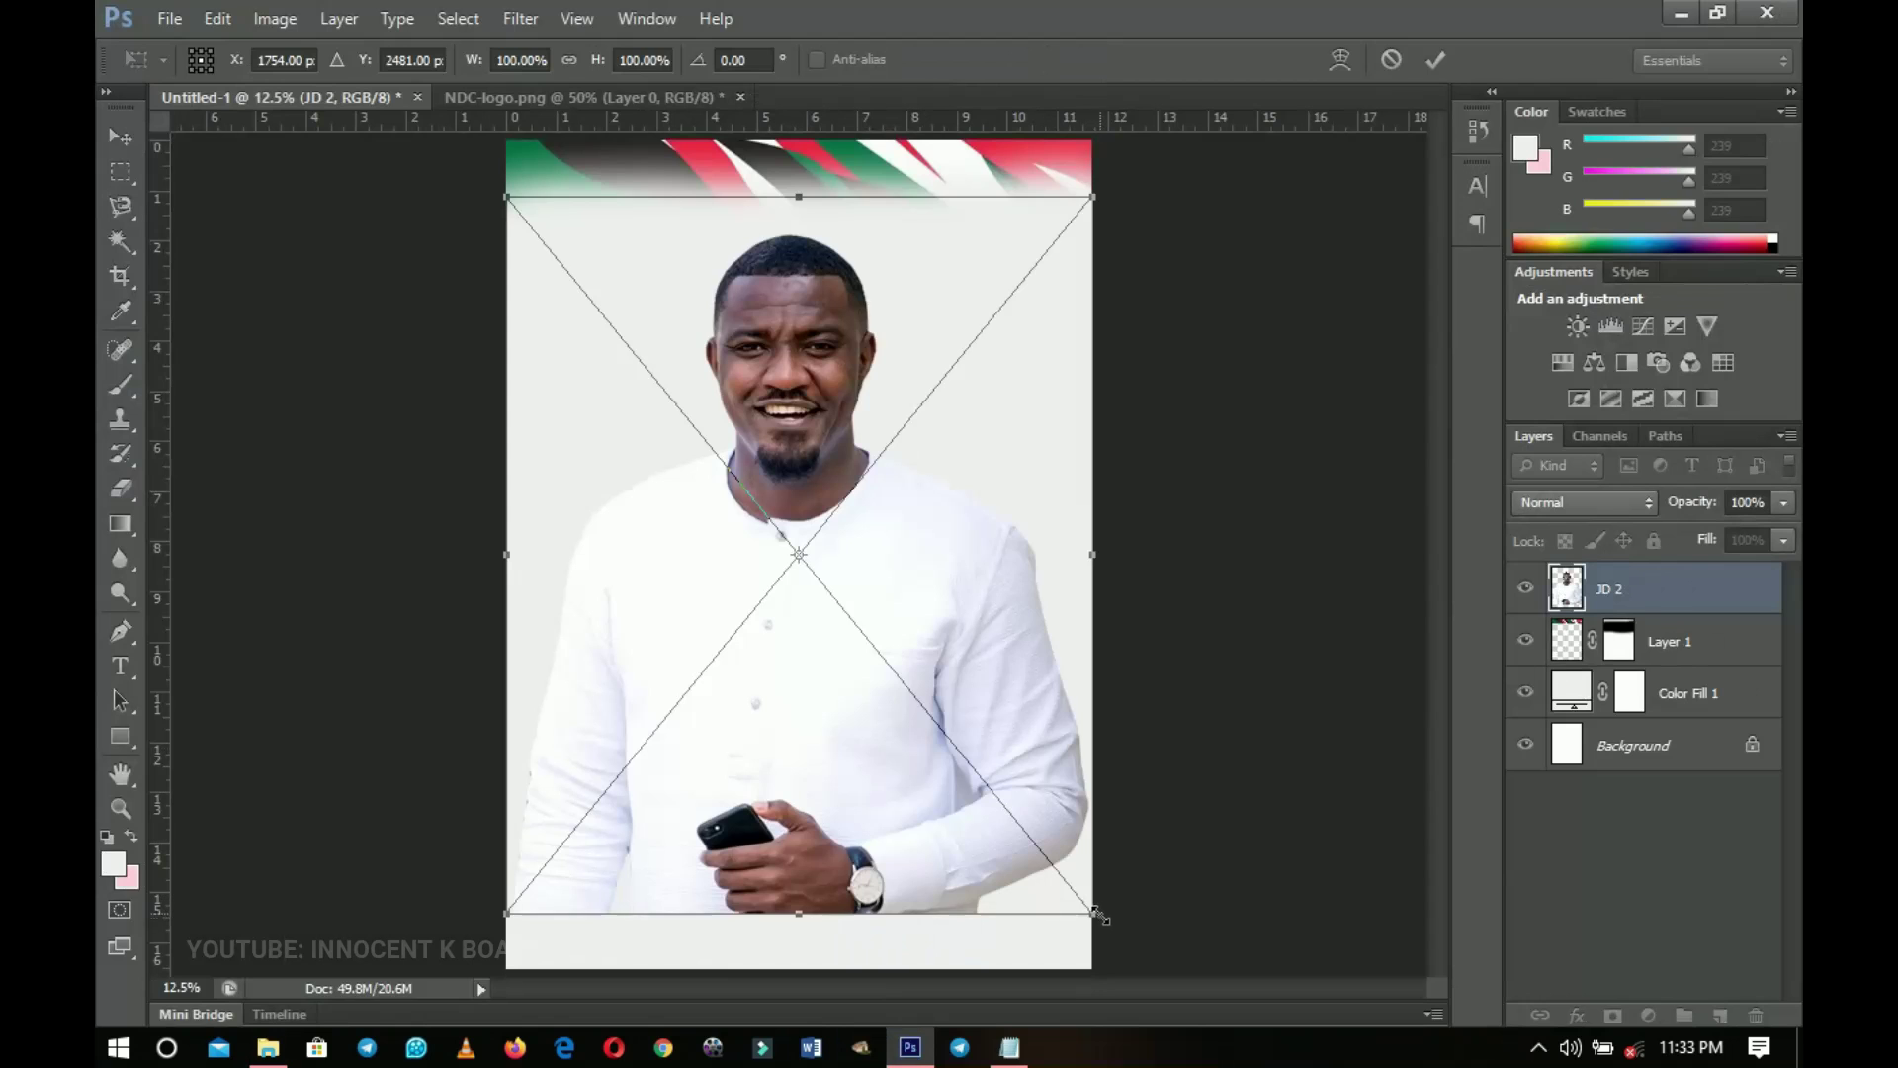
Scale the JD 2 picture to about 87% and move it up so the head sits just below the striped band
drag(1099, 916, 1065, 864)
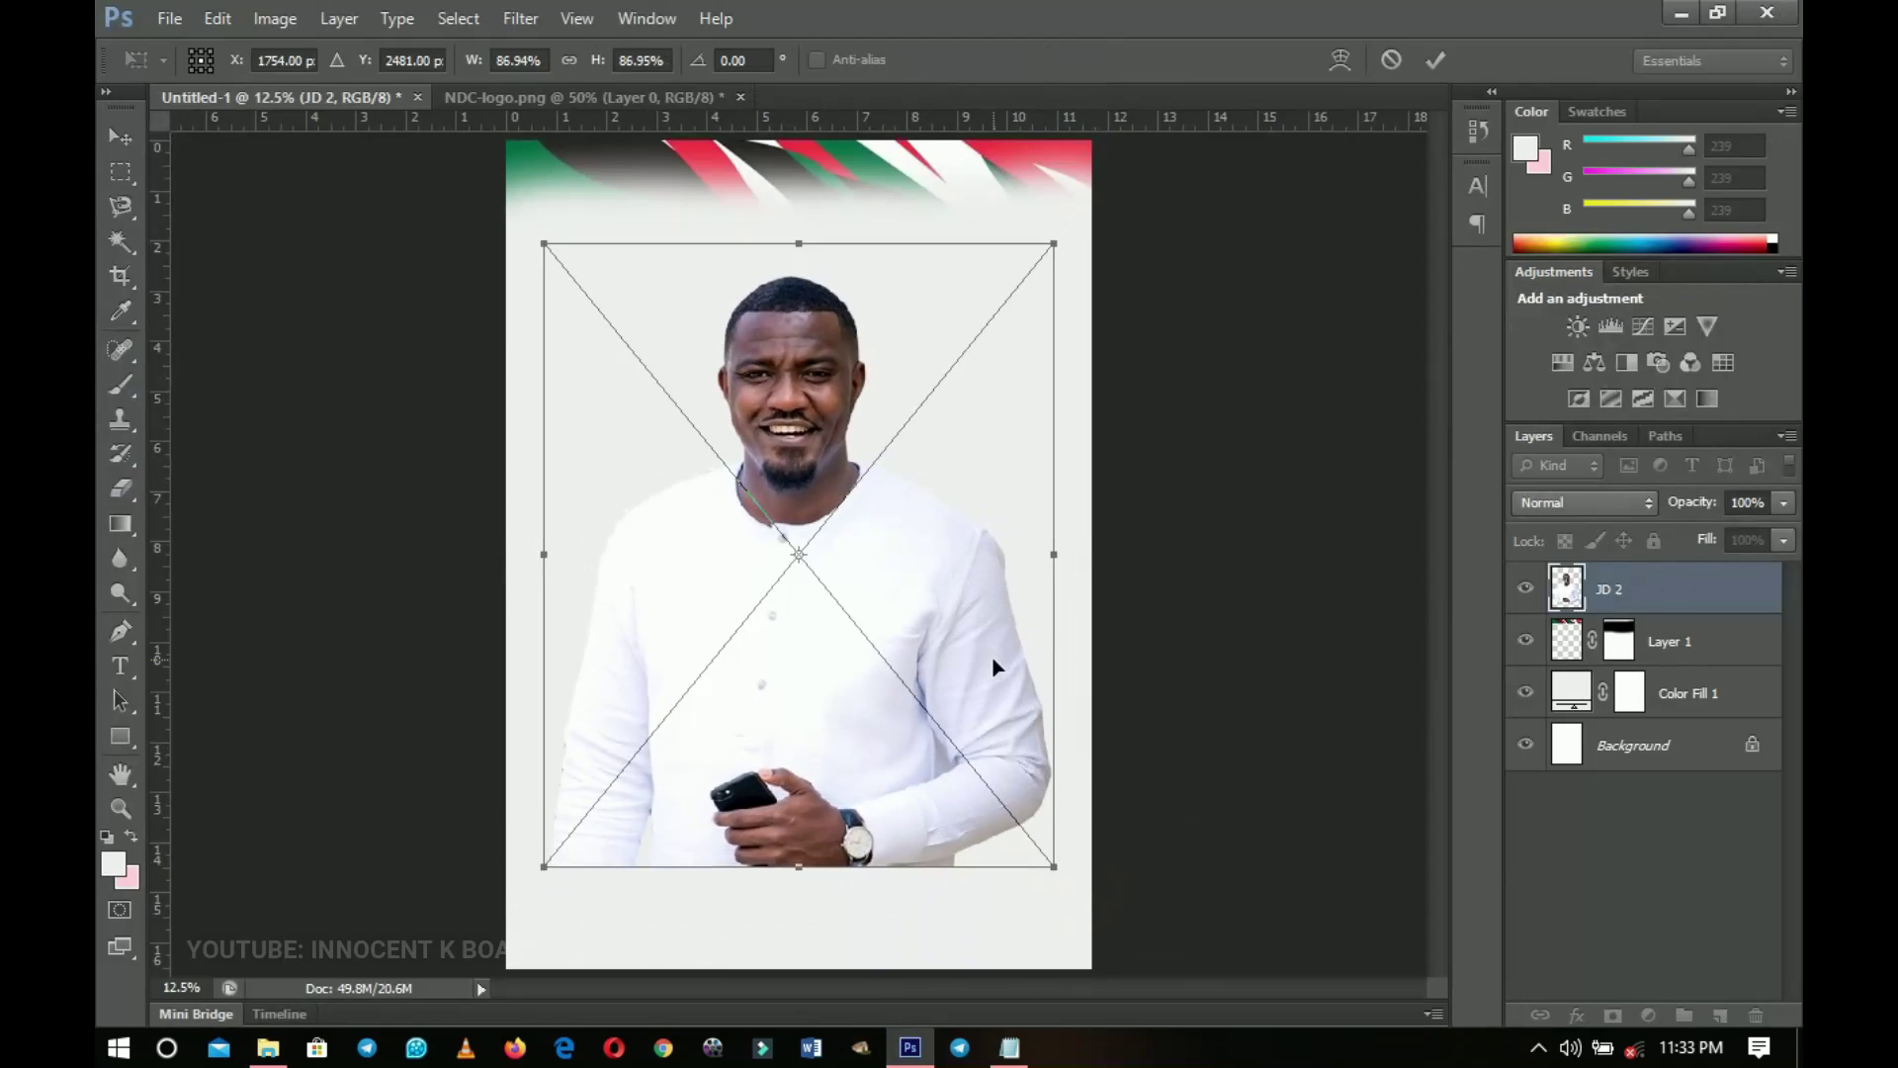
drag(993, 658, 969, 579)
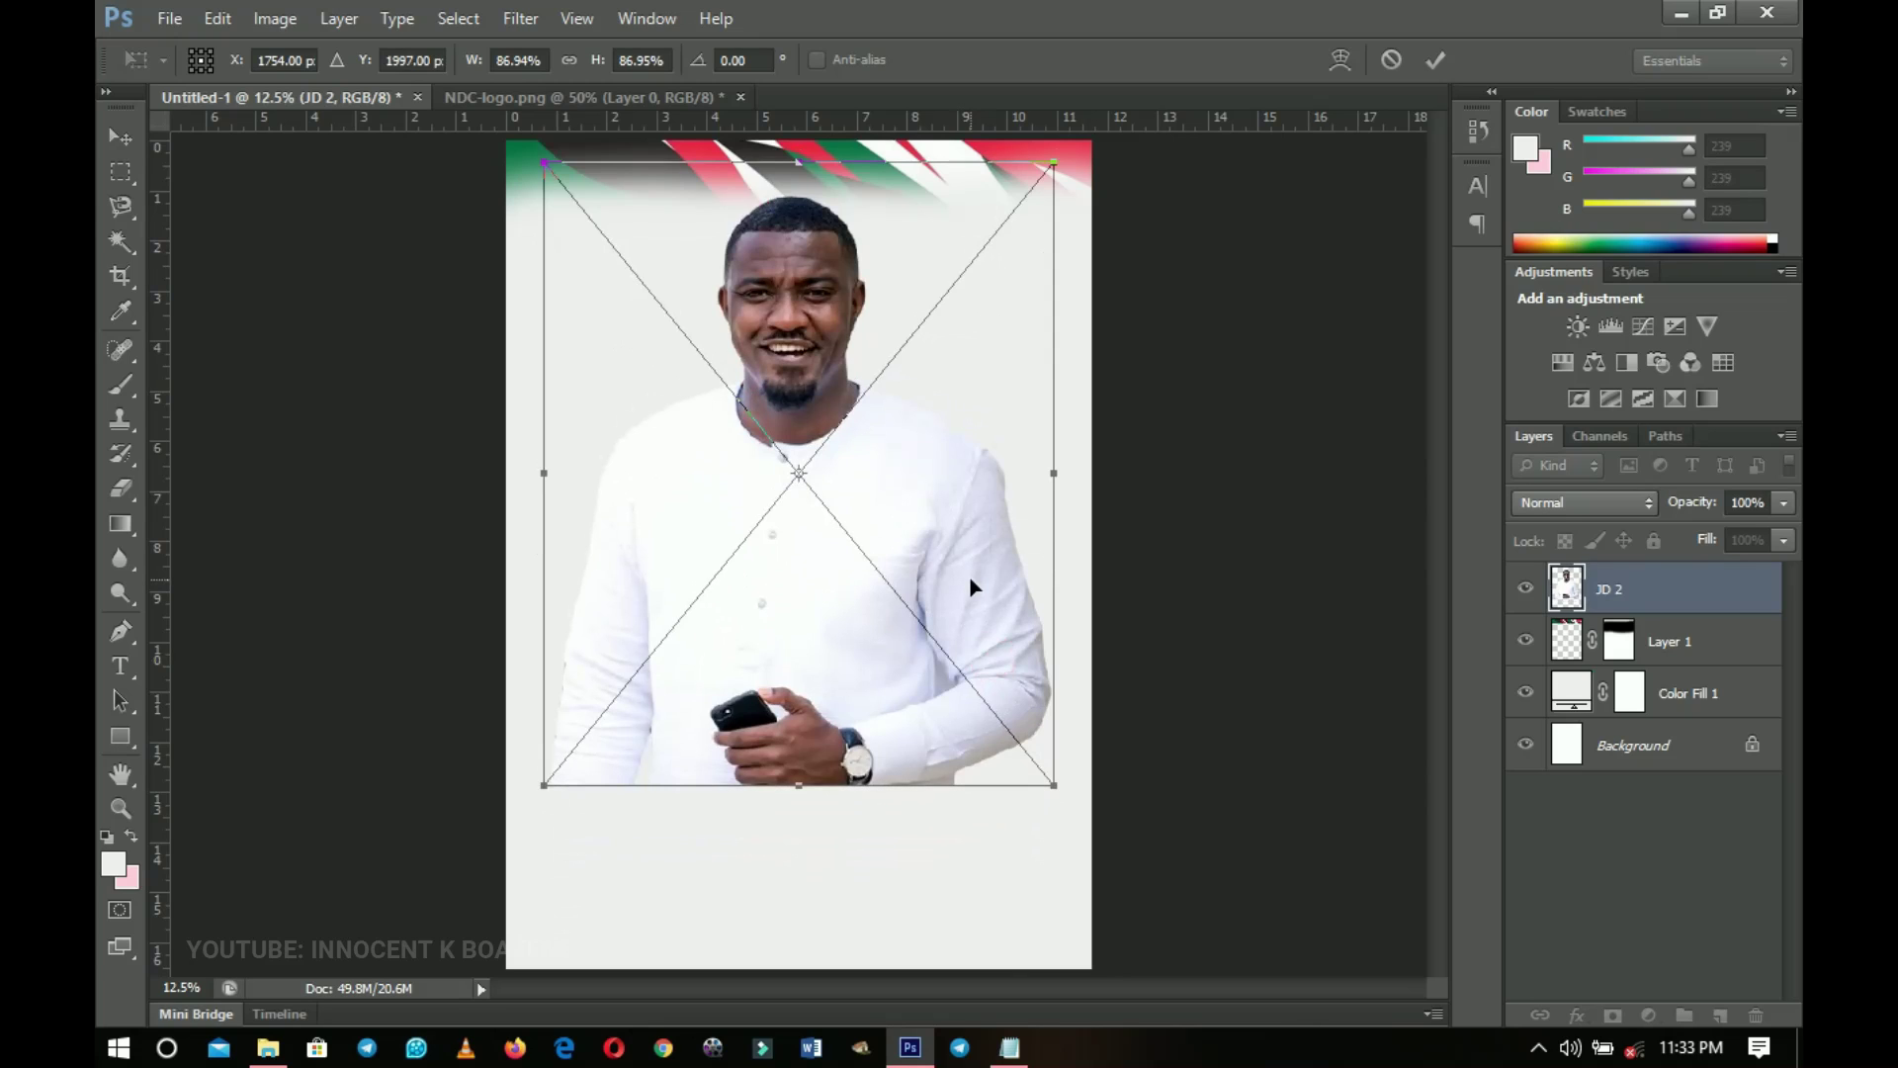
click(1435, 59)
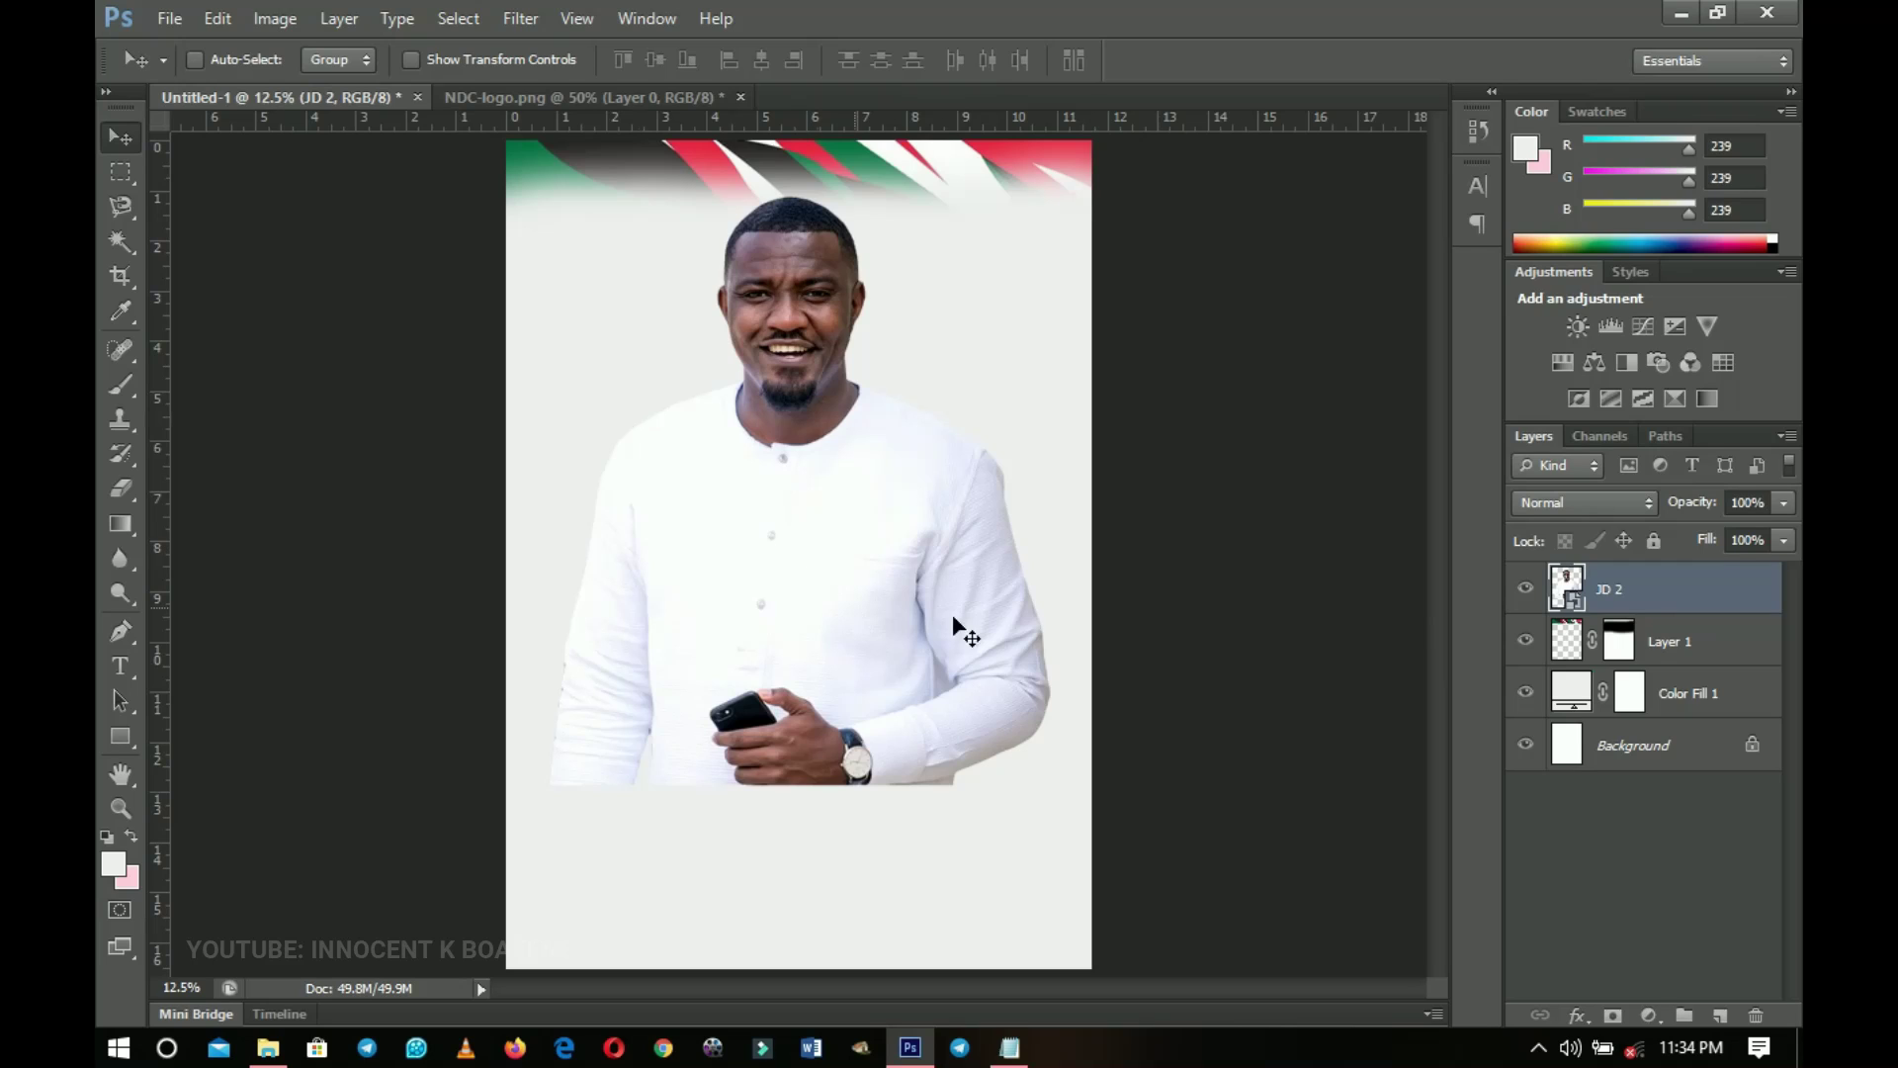
Draw a large white circle with the Ellipse tool over the lower half of the flyer
click(119, 735)
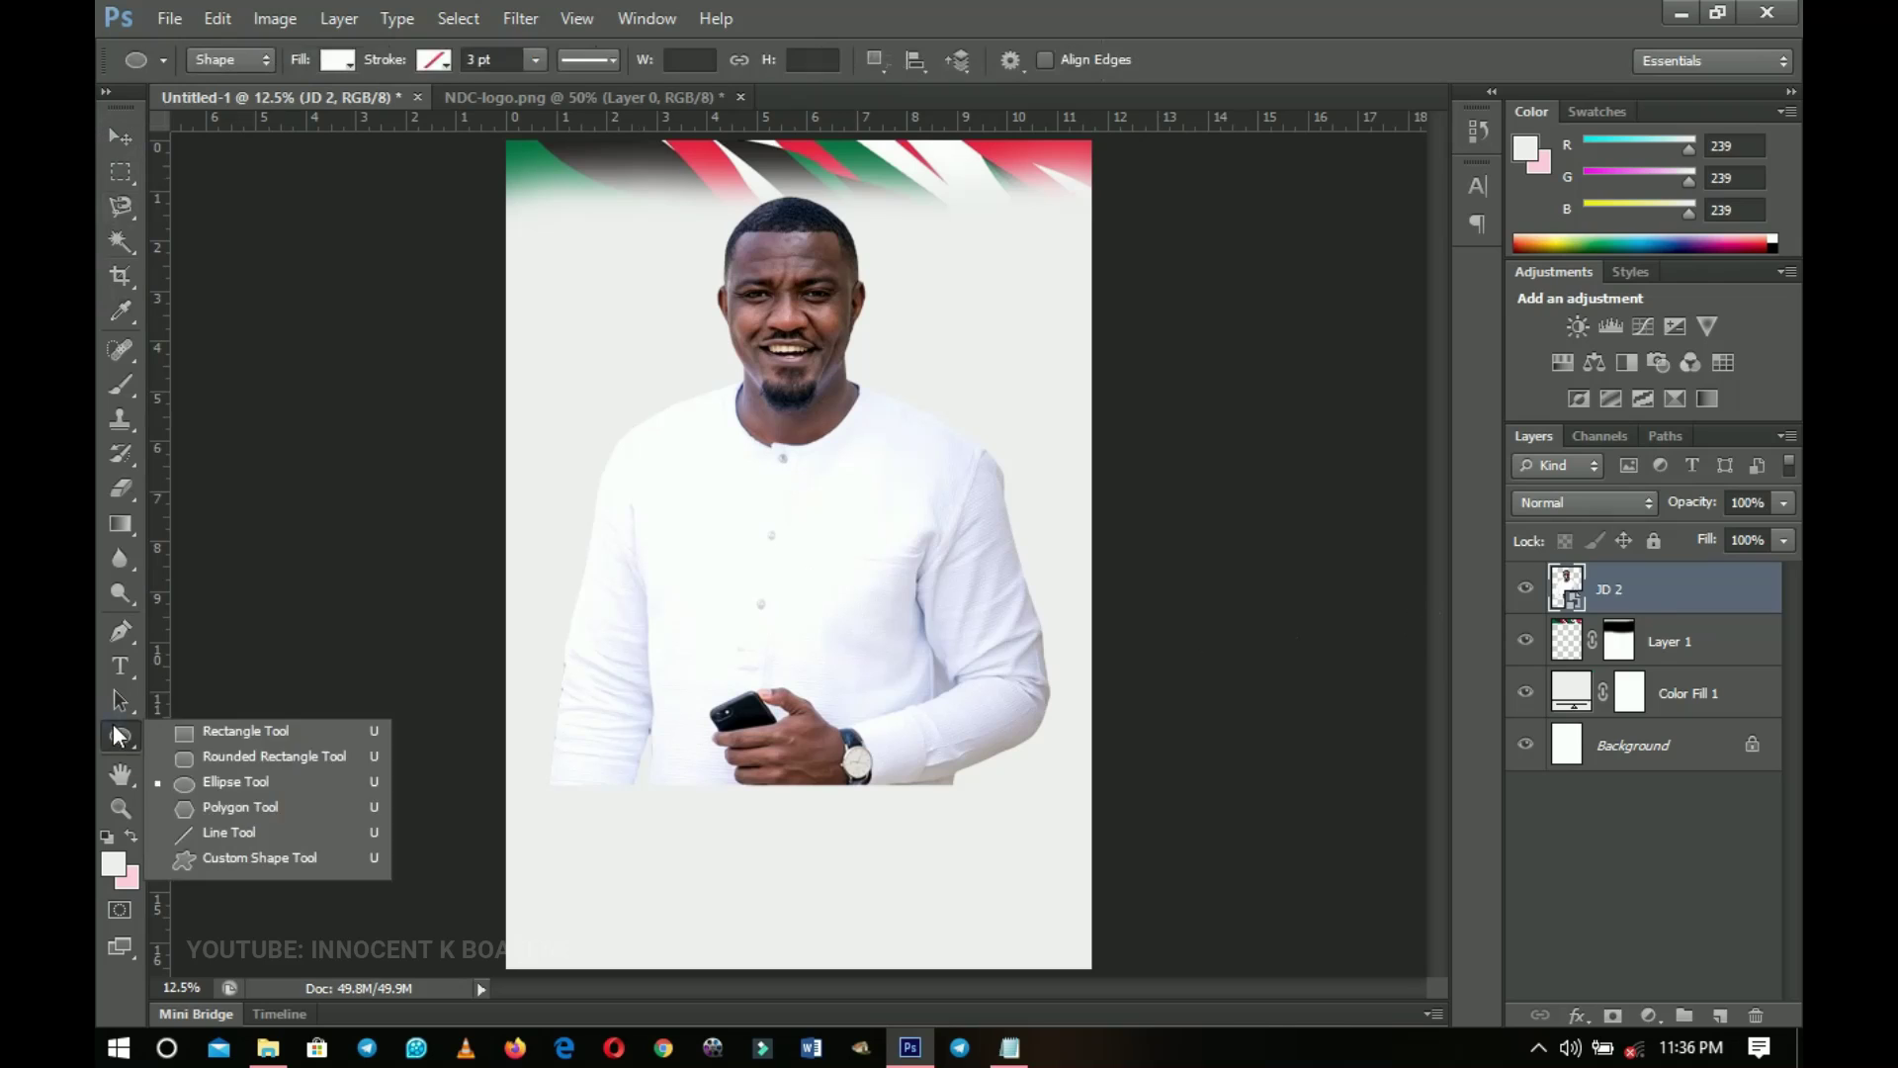
click(273, 780)
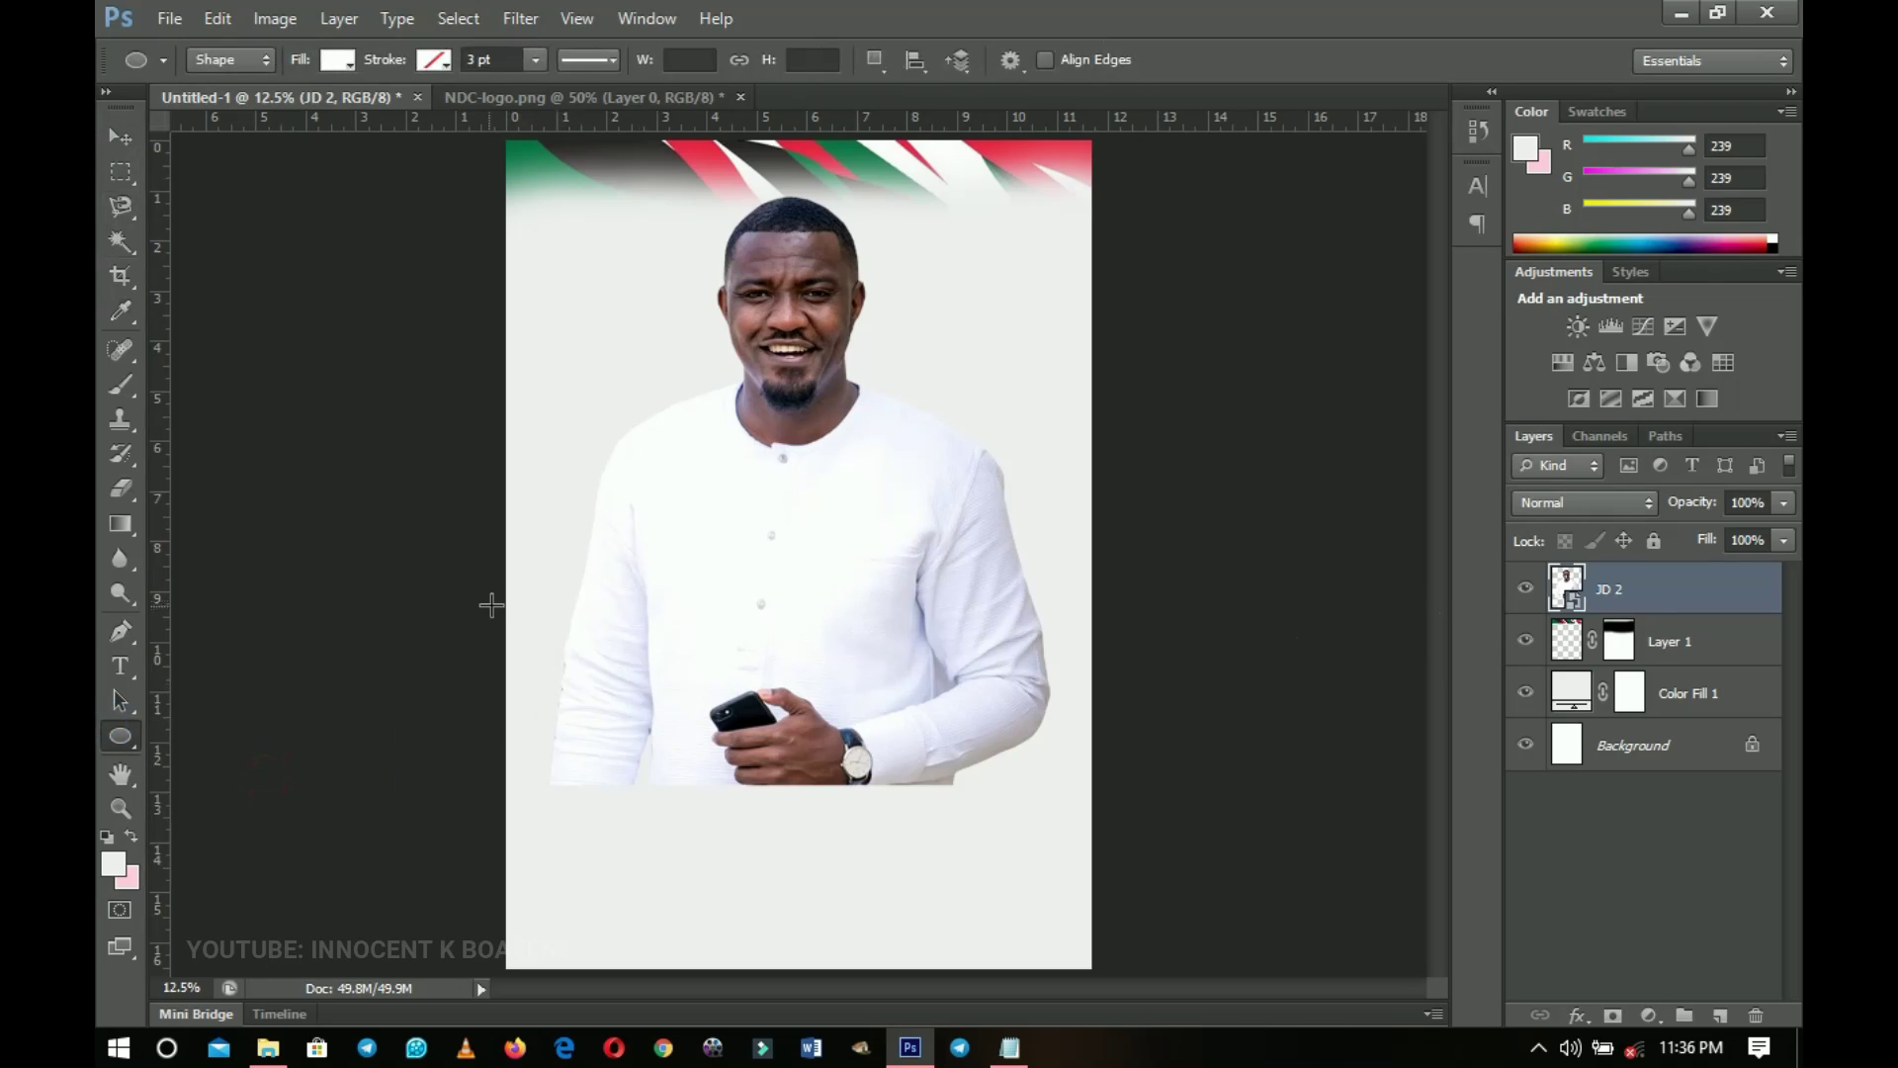
drag(484, 522, 1311, 928)
Enlarge the white circle to about 134% and centre it lower on the page, extending past both side edges
key(ctrl+t)
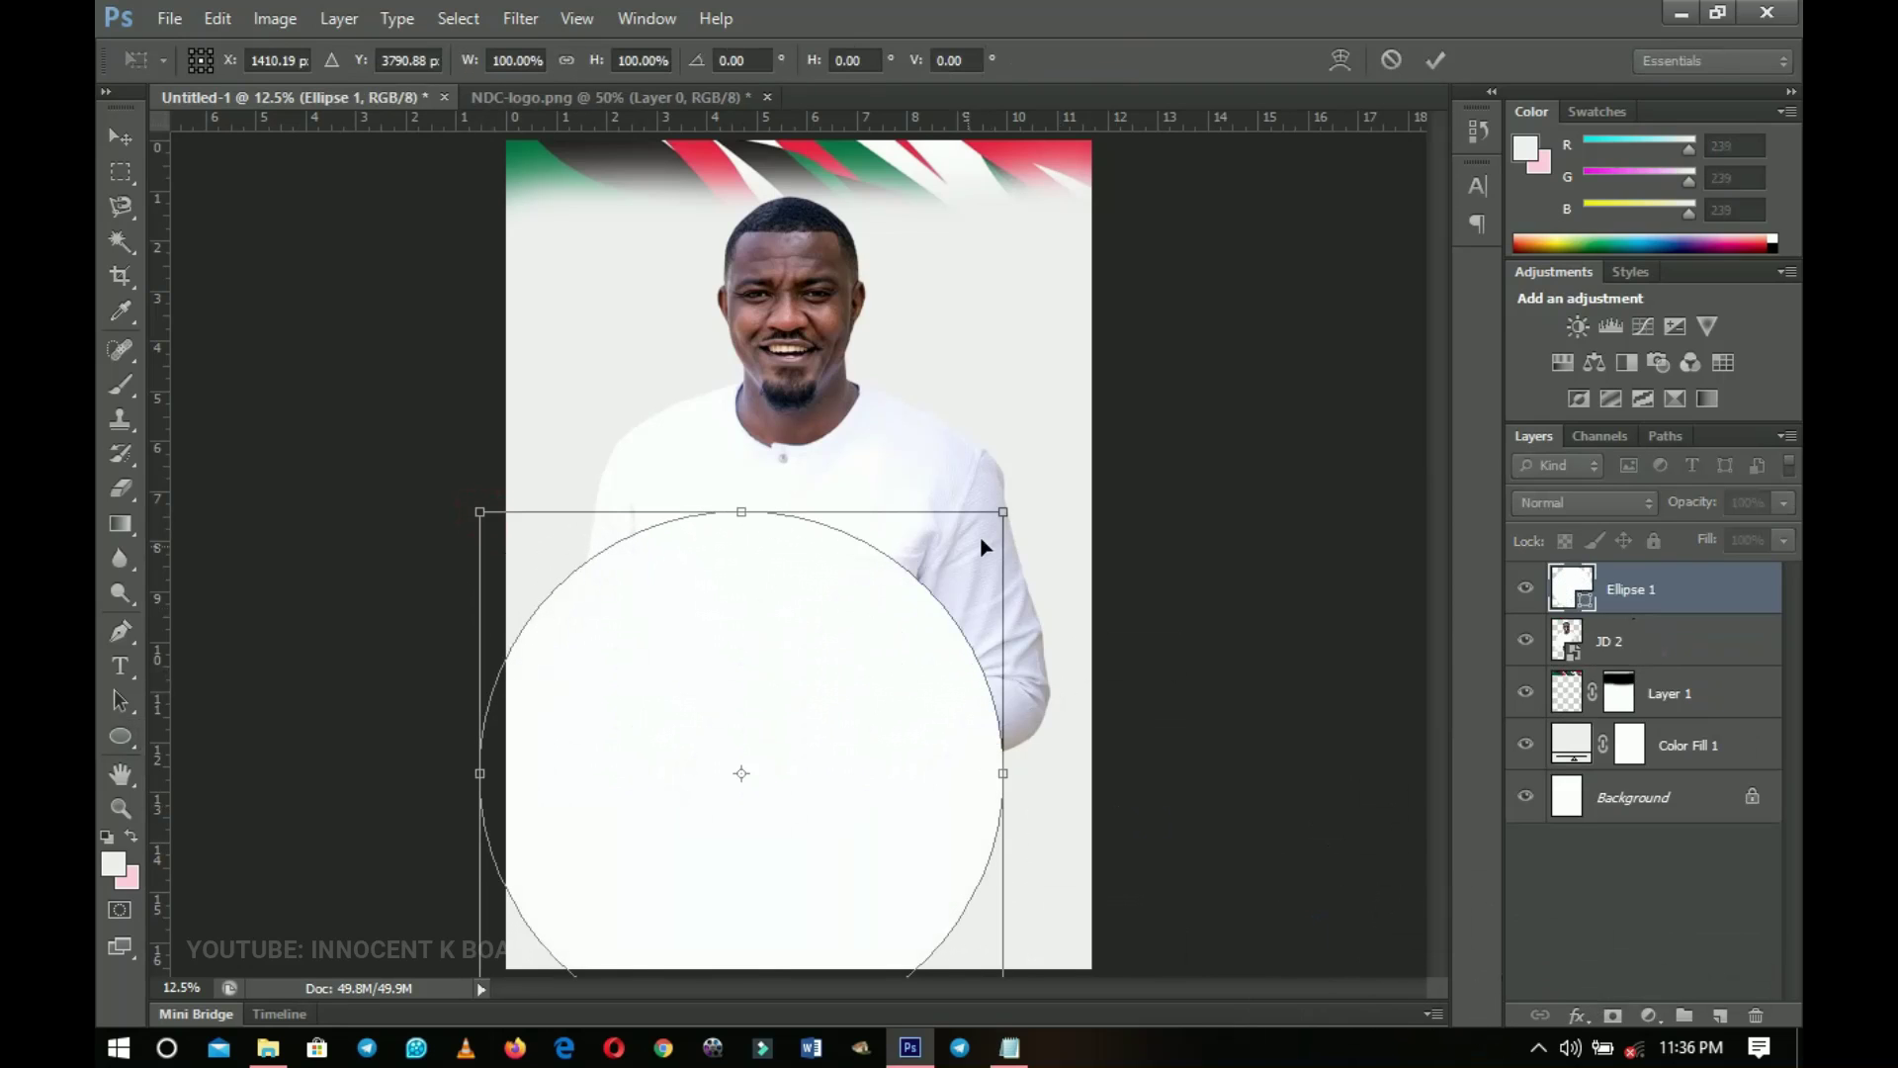
drag(1006, 516, 1074, 485)
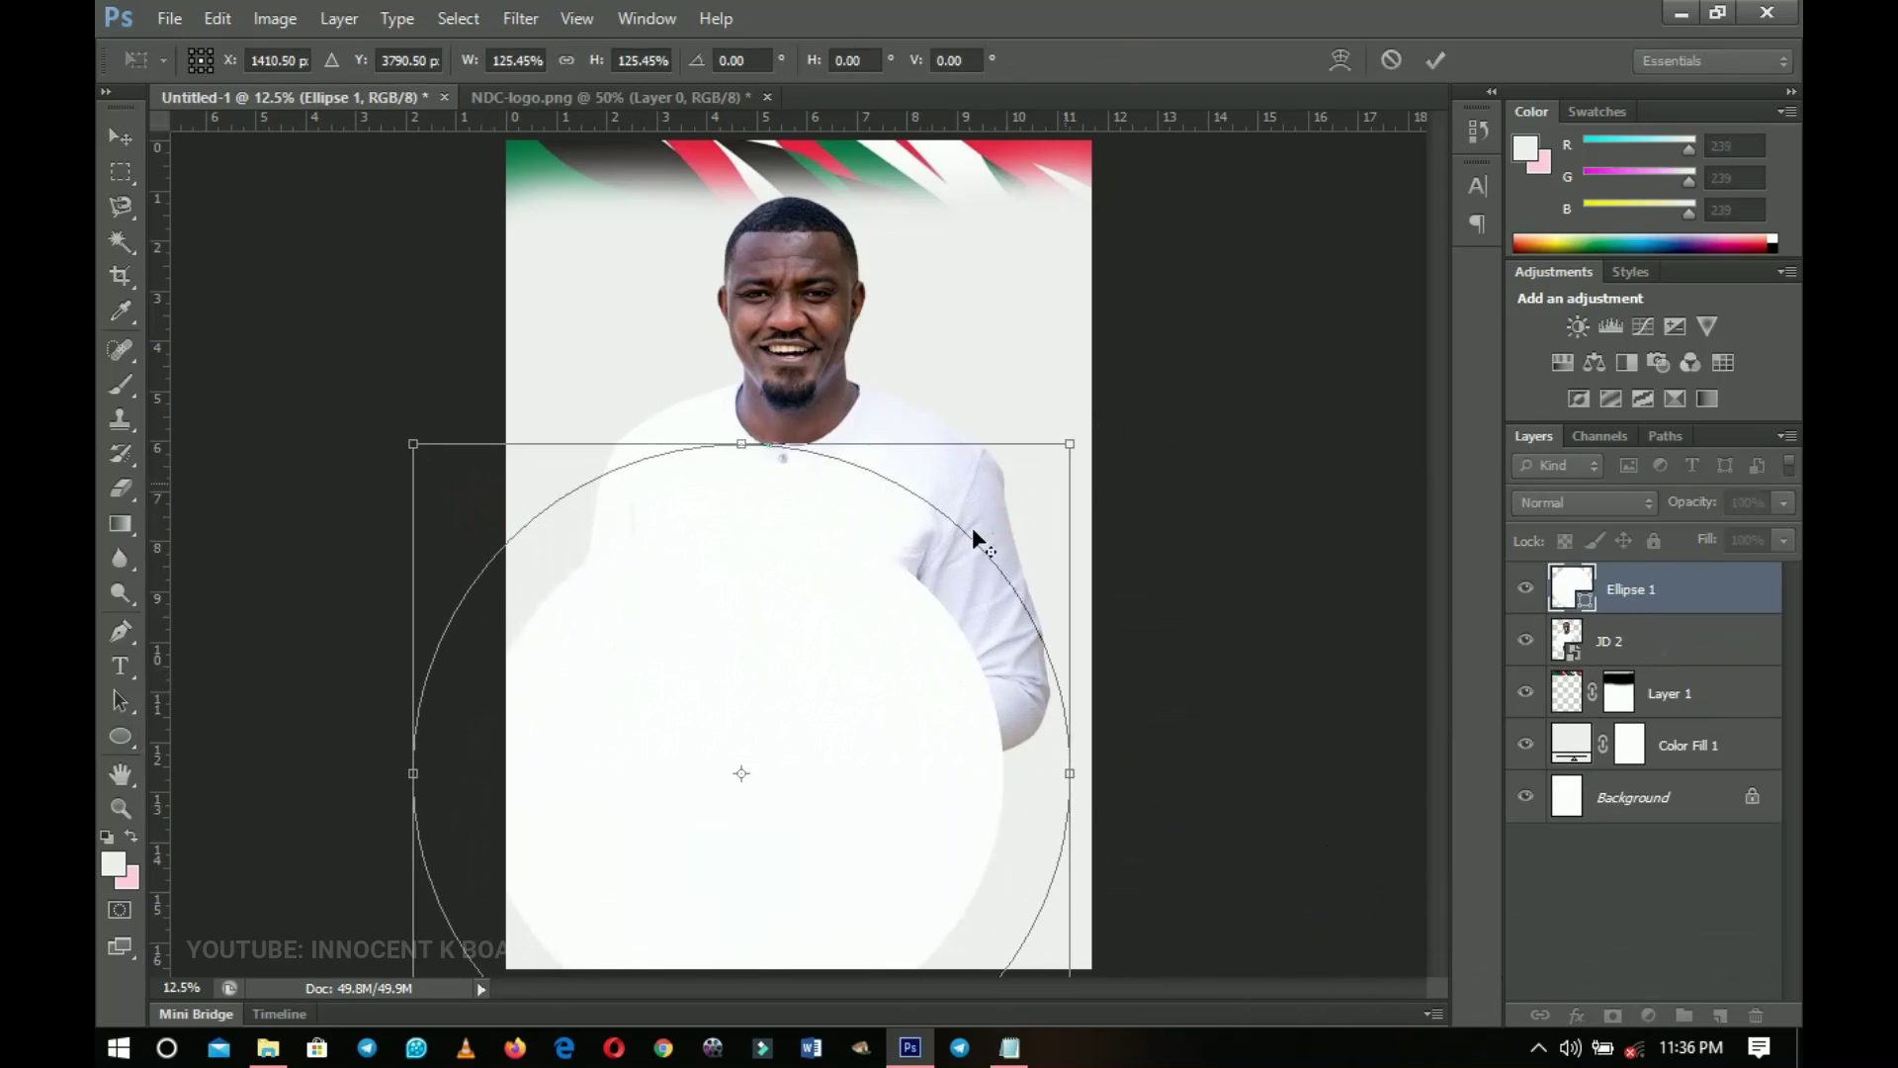
drag(805, 585, 870, 656)
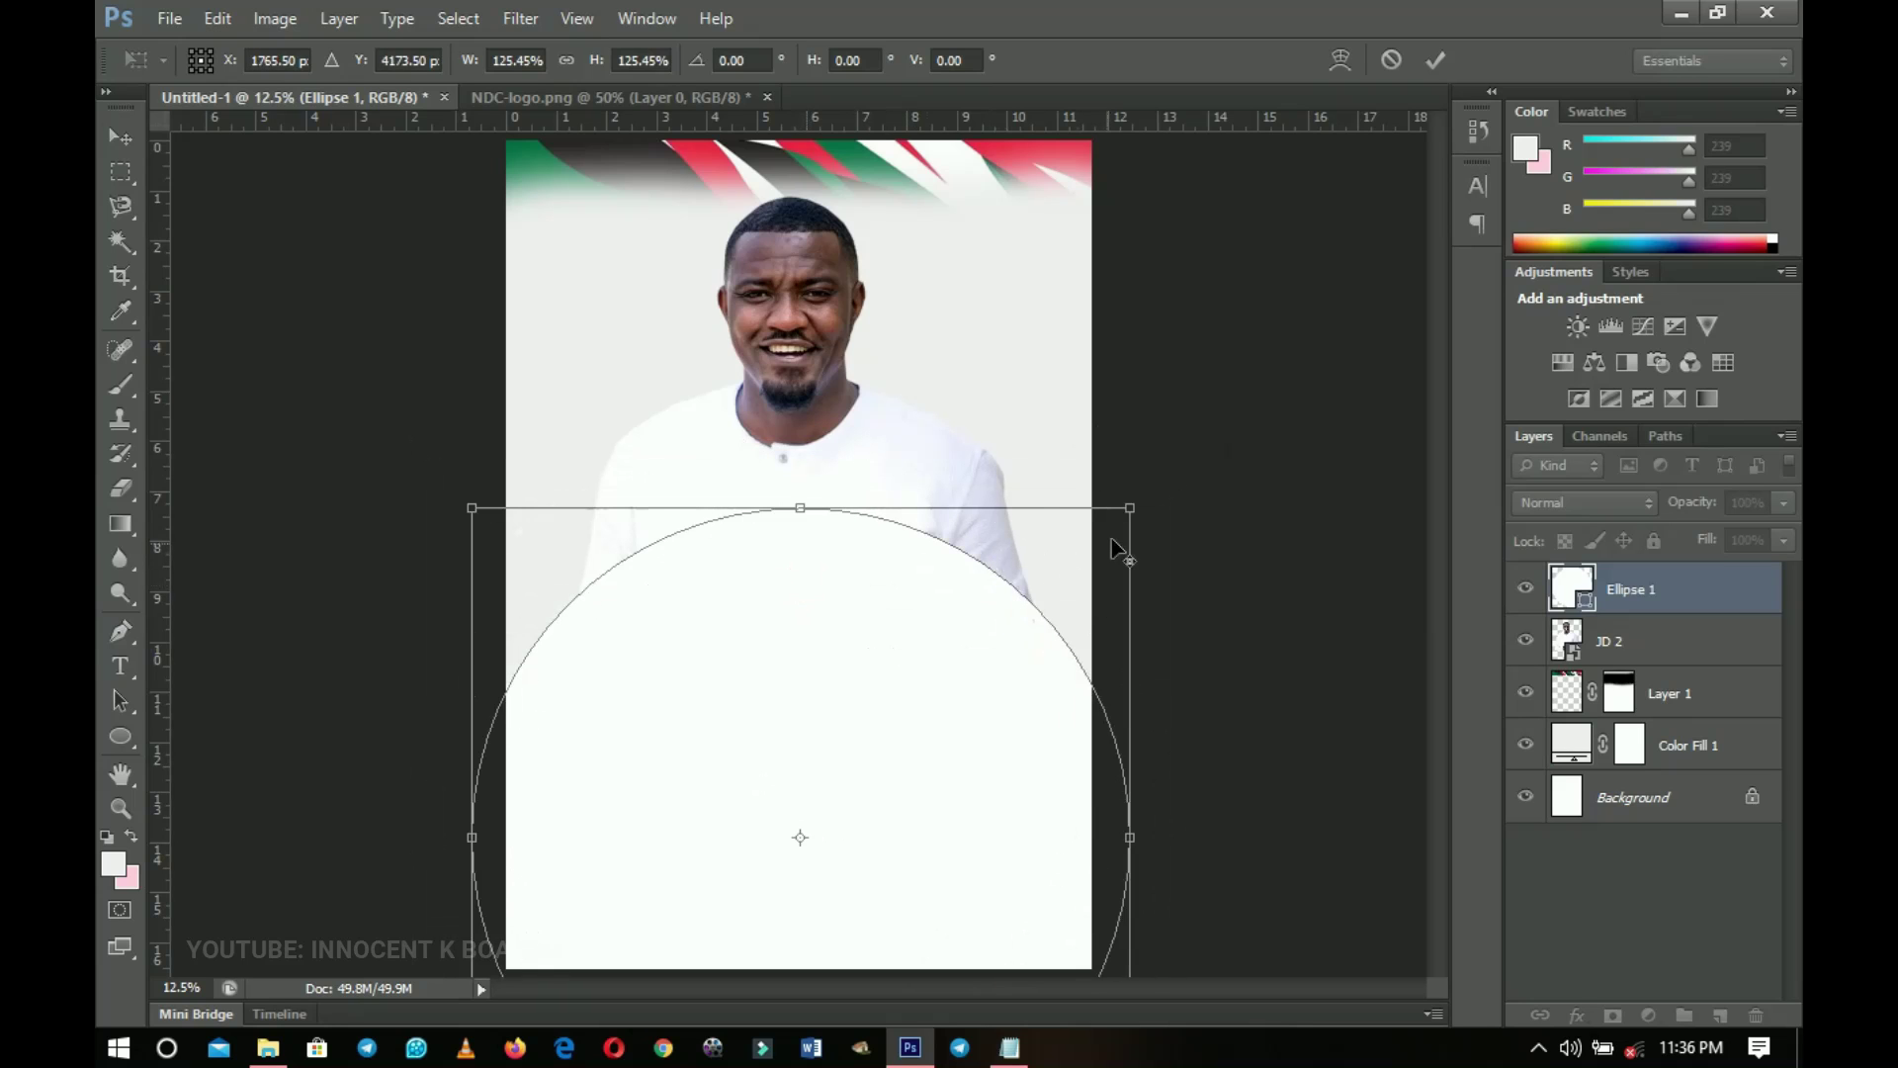
drag(1144, 507, 1137, 502)
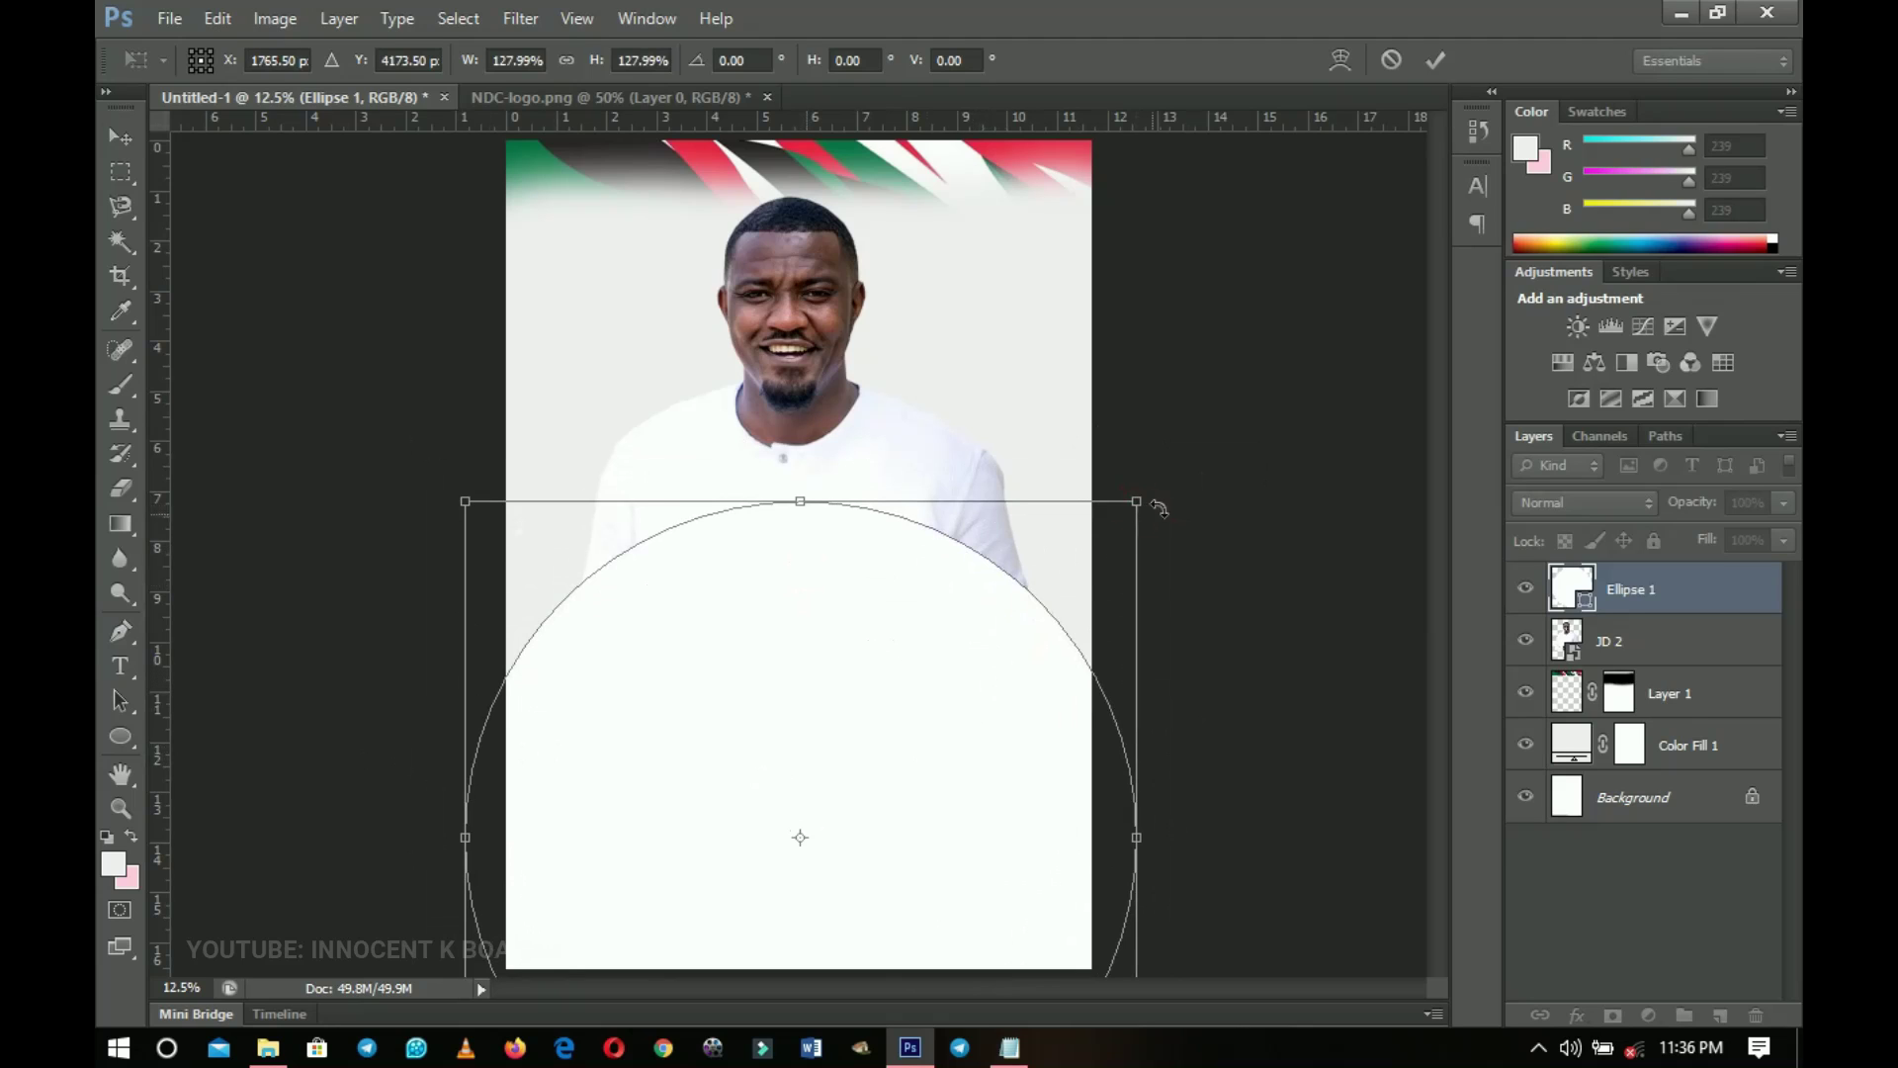
drag(1141, 497, 1152, 486)
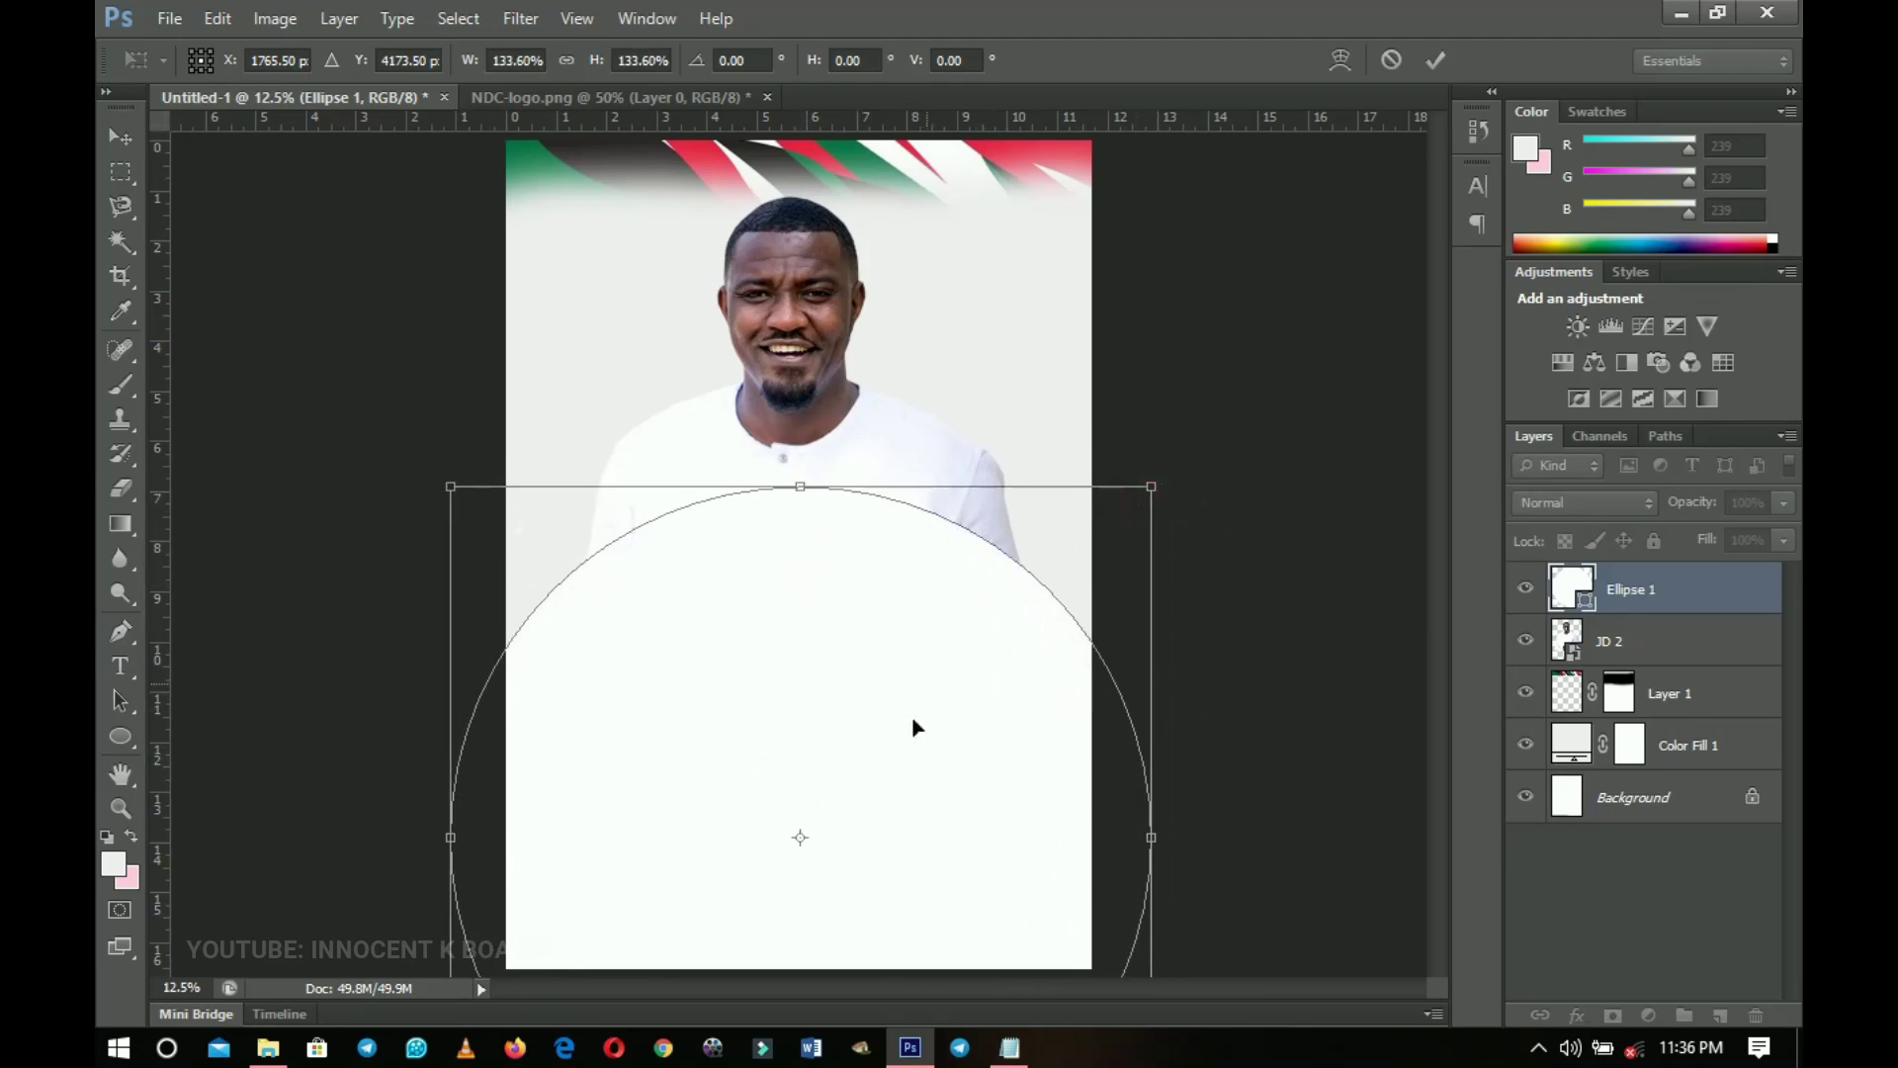
key(Return)
Warp the white circle so its upper edge dips into a wave, and stretch its upper-right corner well beyond the page
key(ctrl+t)
right_click(791, 620)
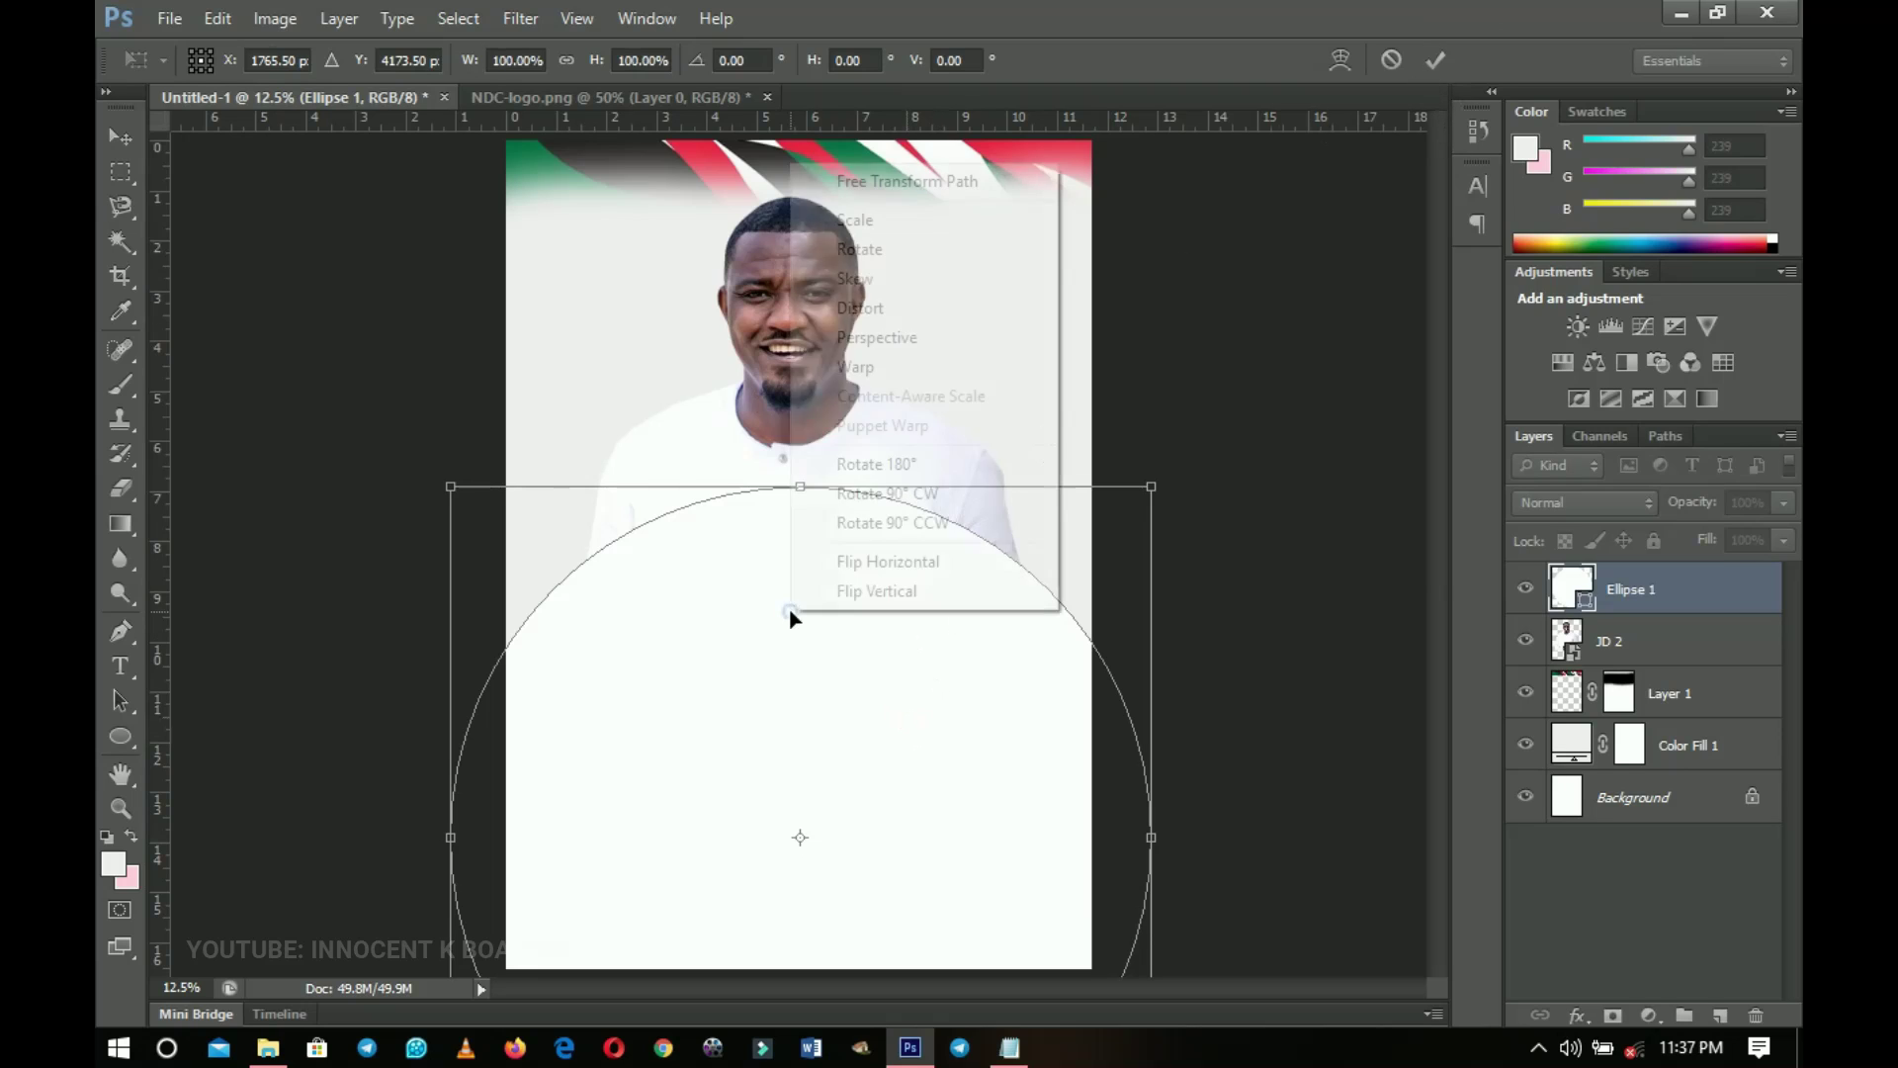
click(846, 370)
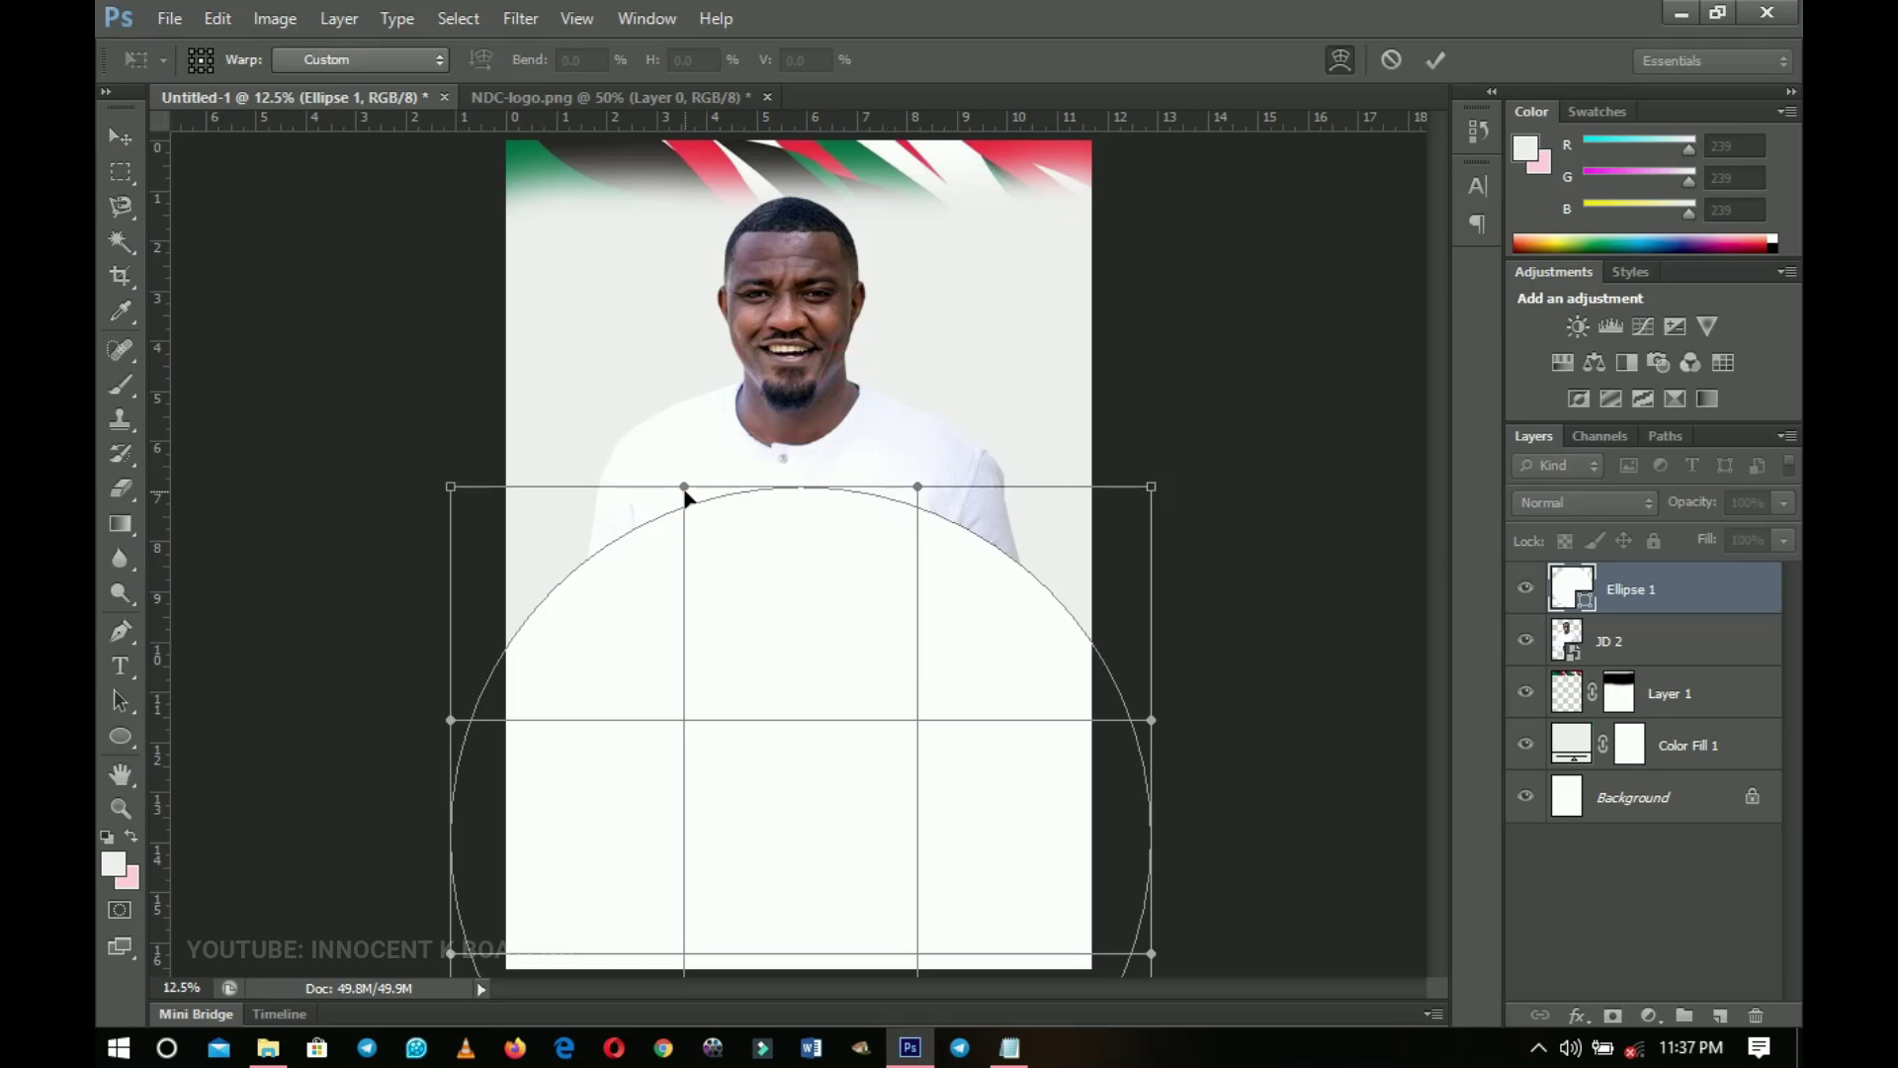
drag(684, 489, 810, 856)
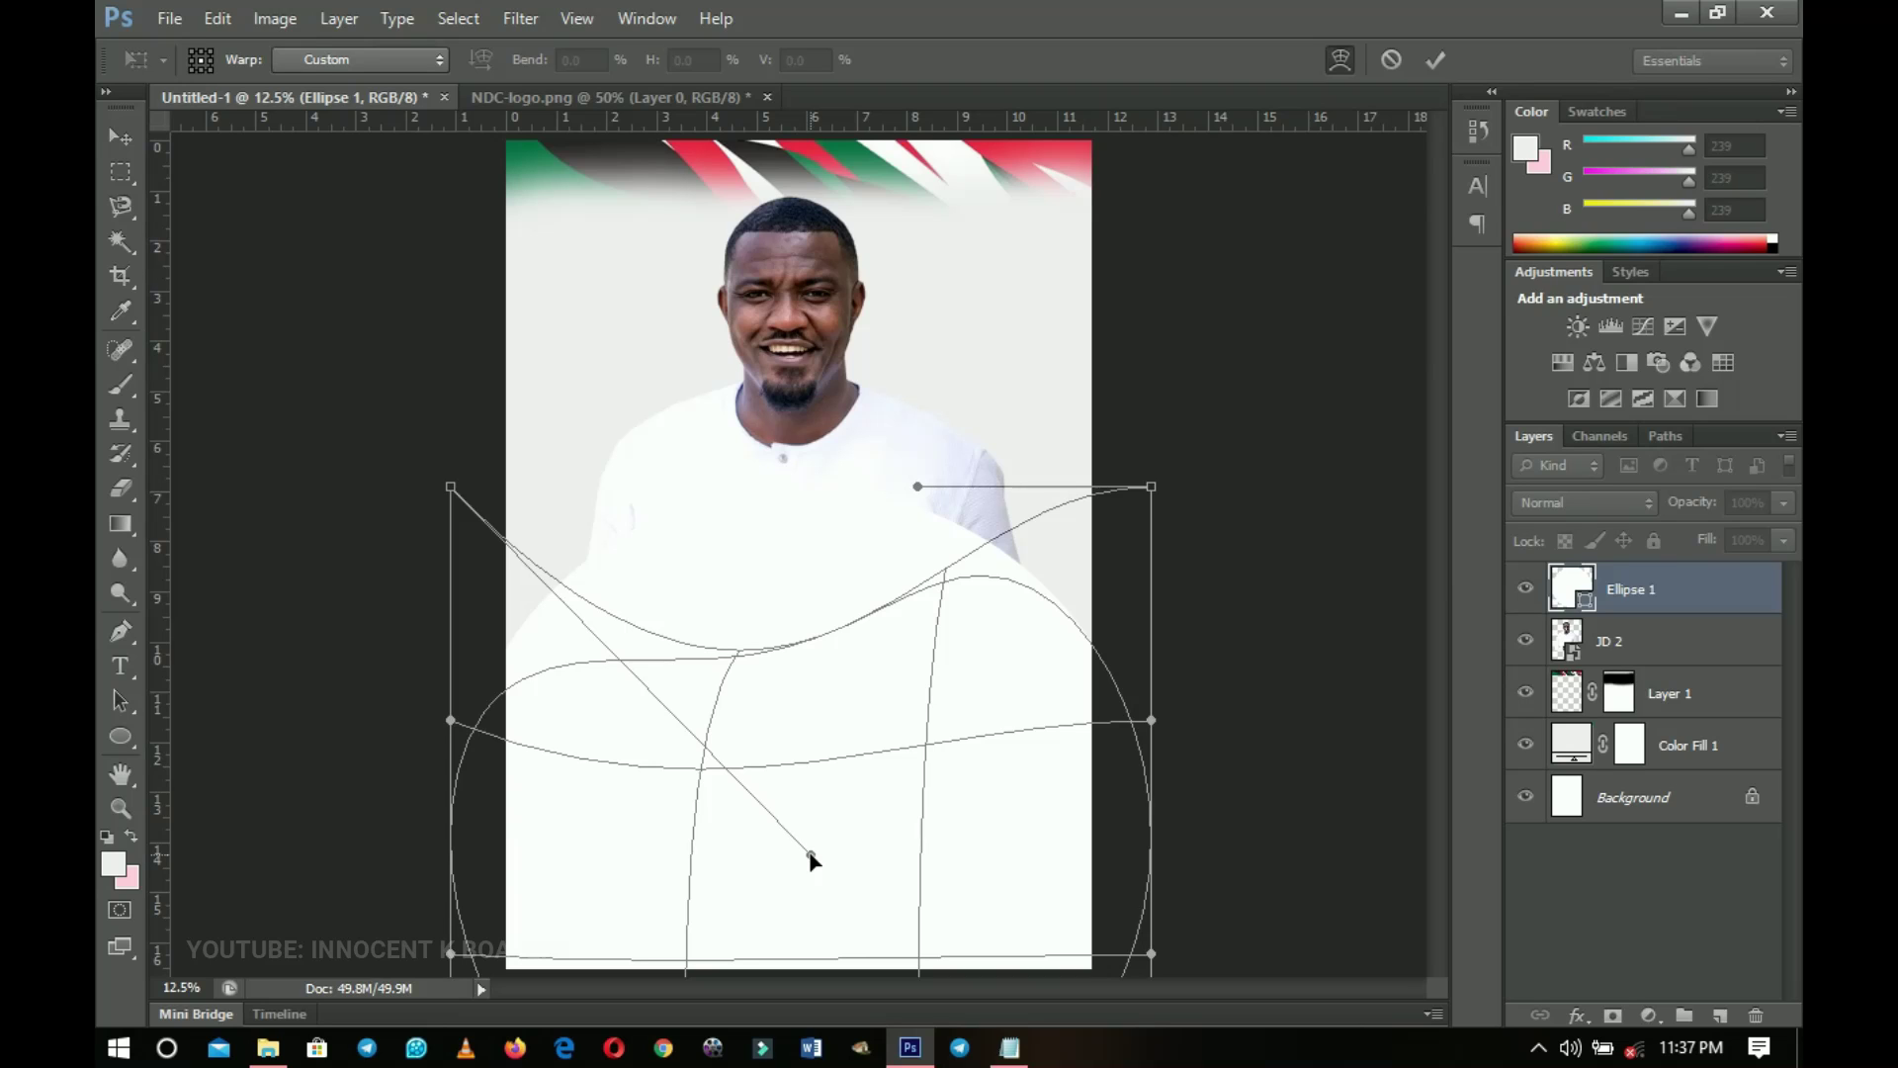
drag(811, 856, 829, 896)
click(1152, 487)
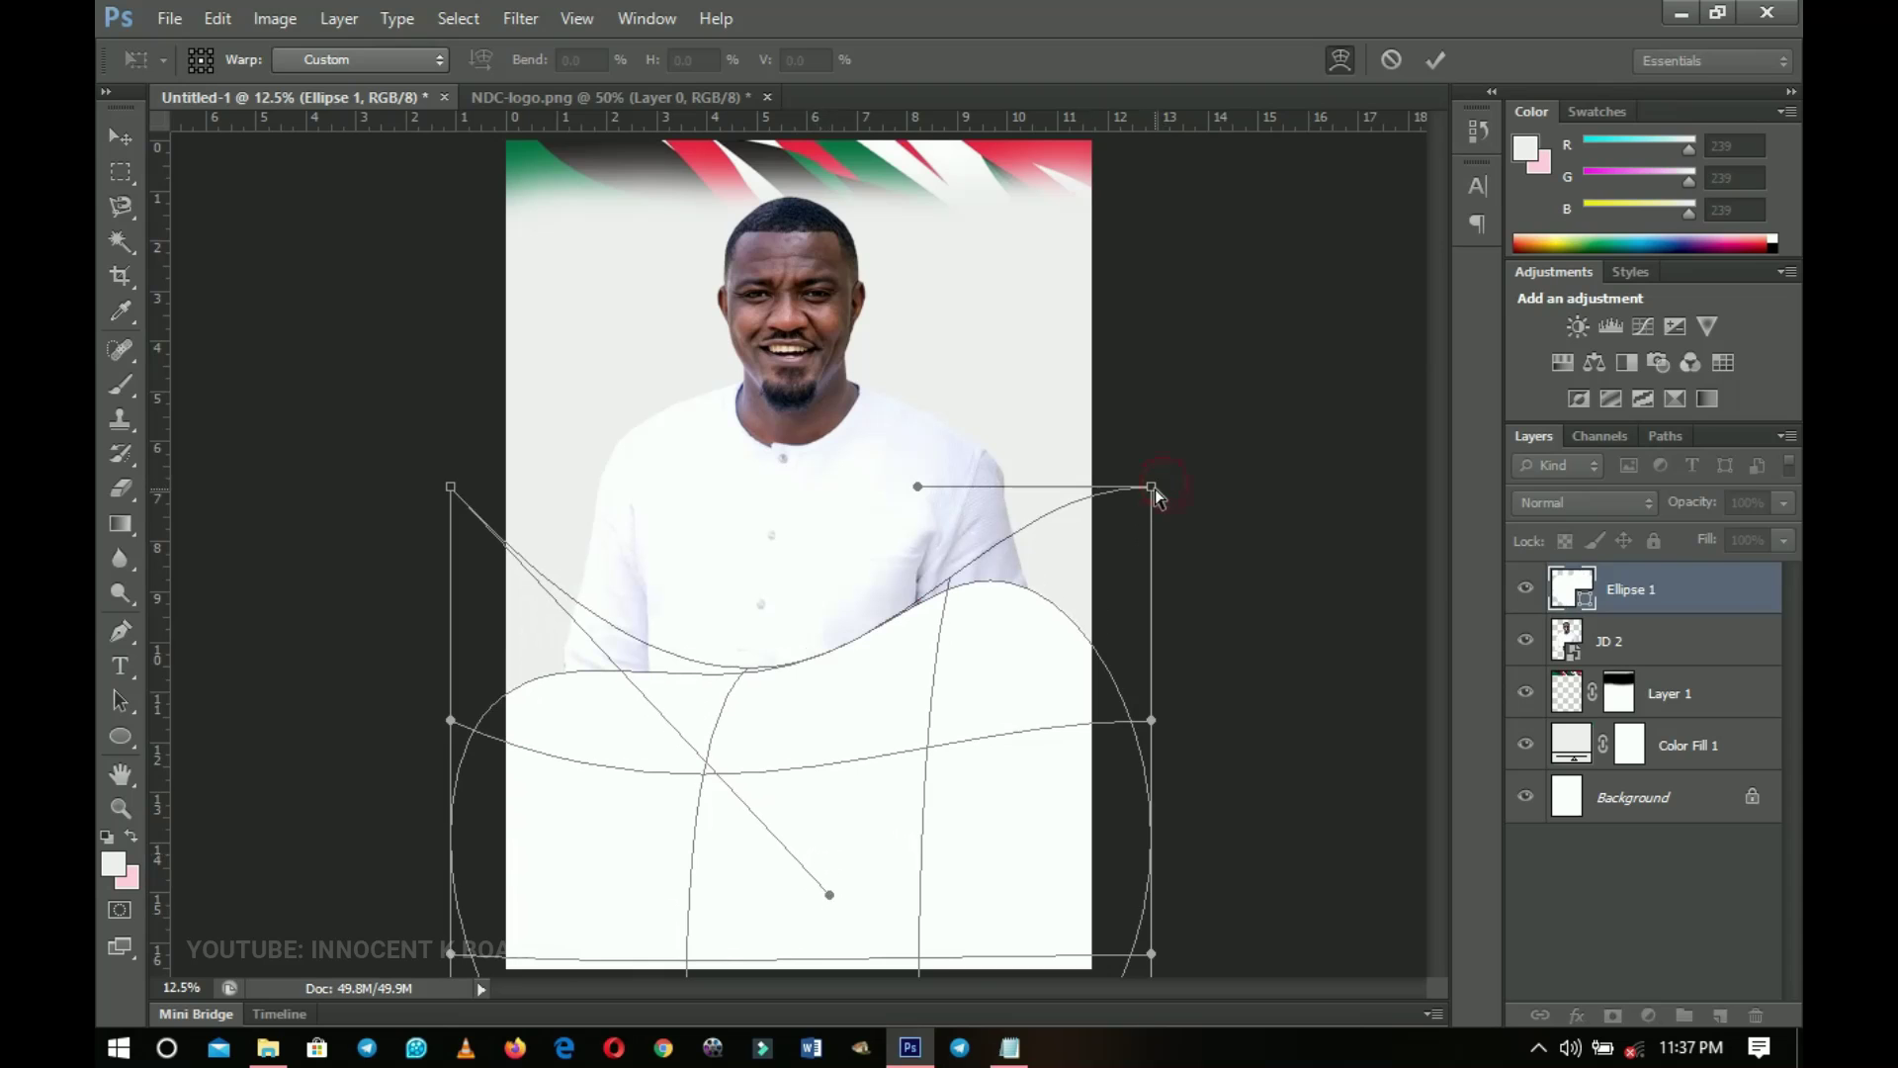
drag(1154, 489, 1391, 489)
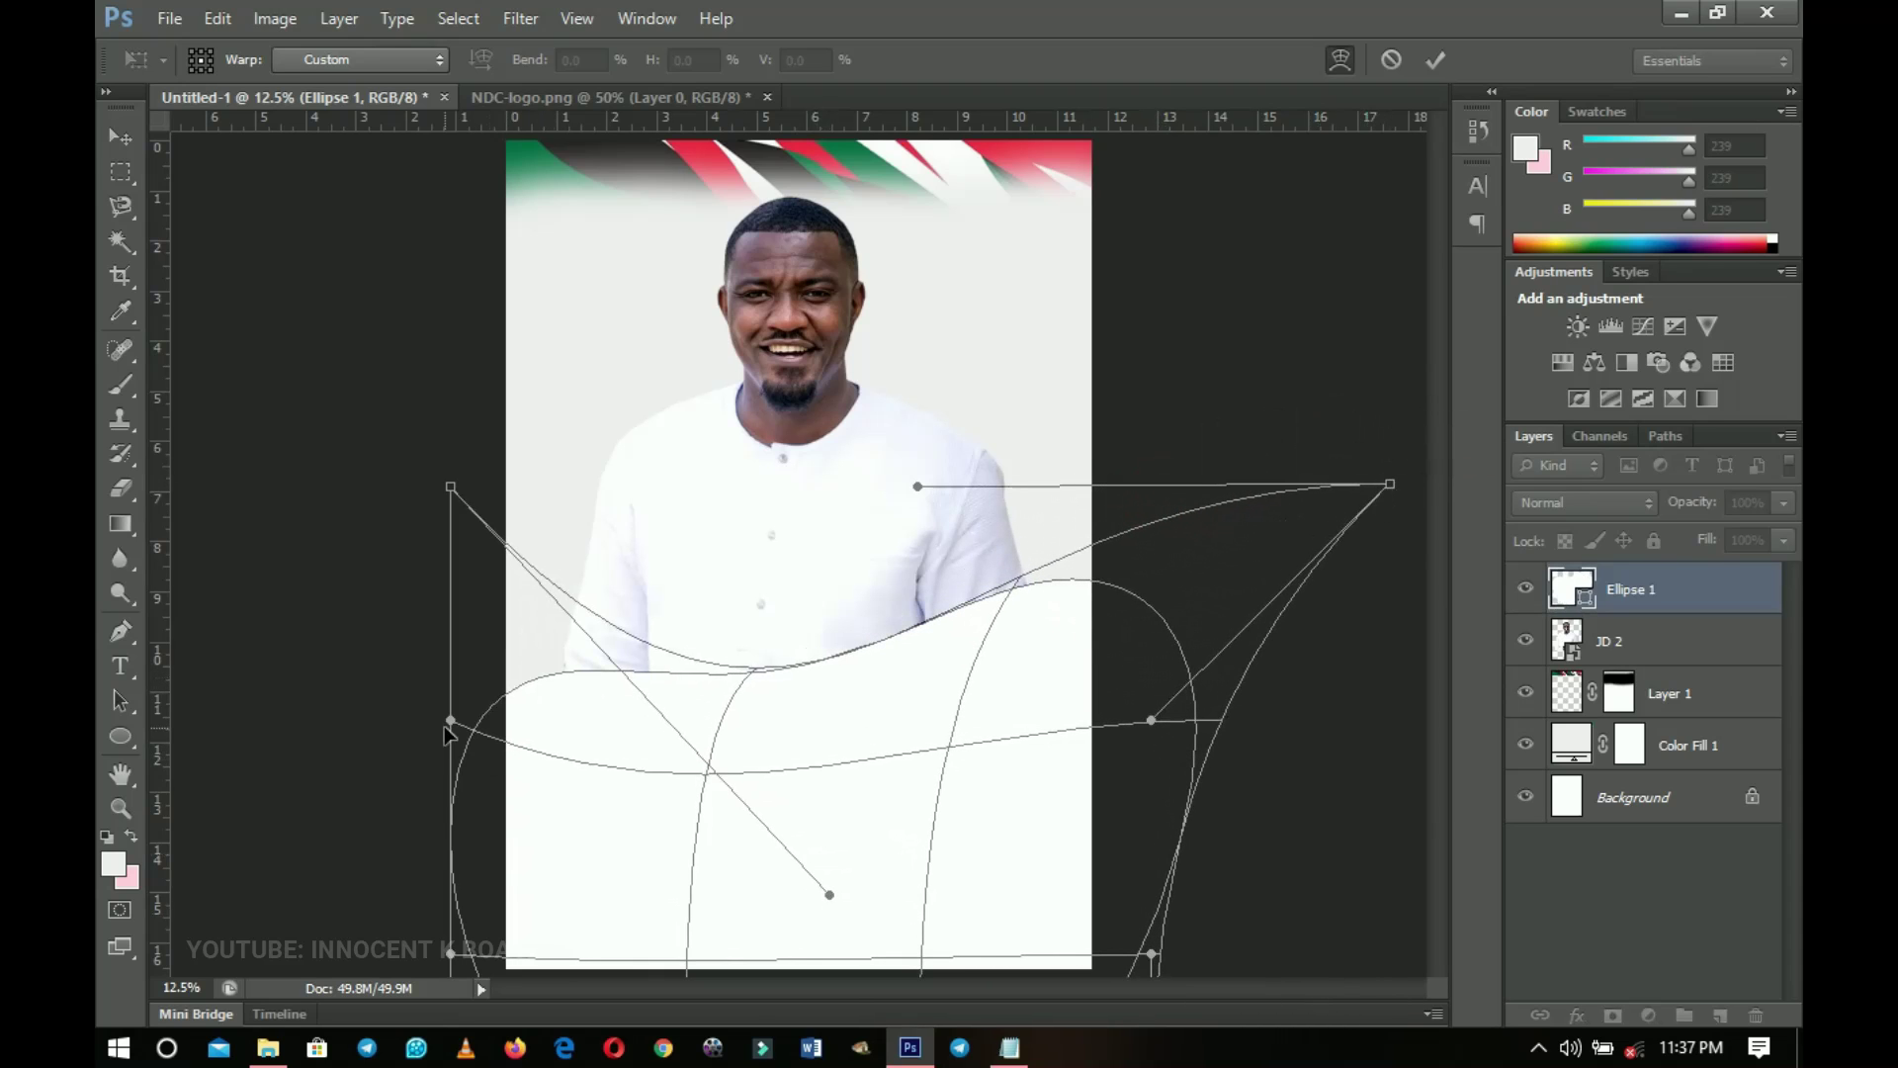
Refine the warp's corners and handles into a smooth wave rising toward the page's right edge, and apply it
drag(445, 732, 445, 769)
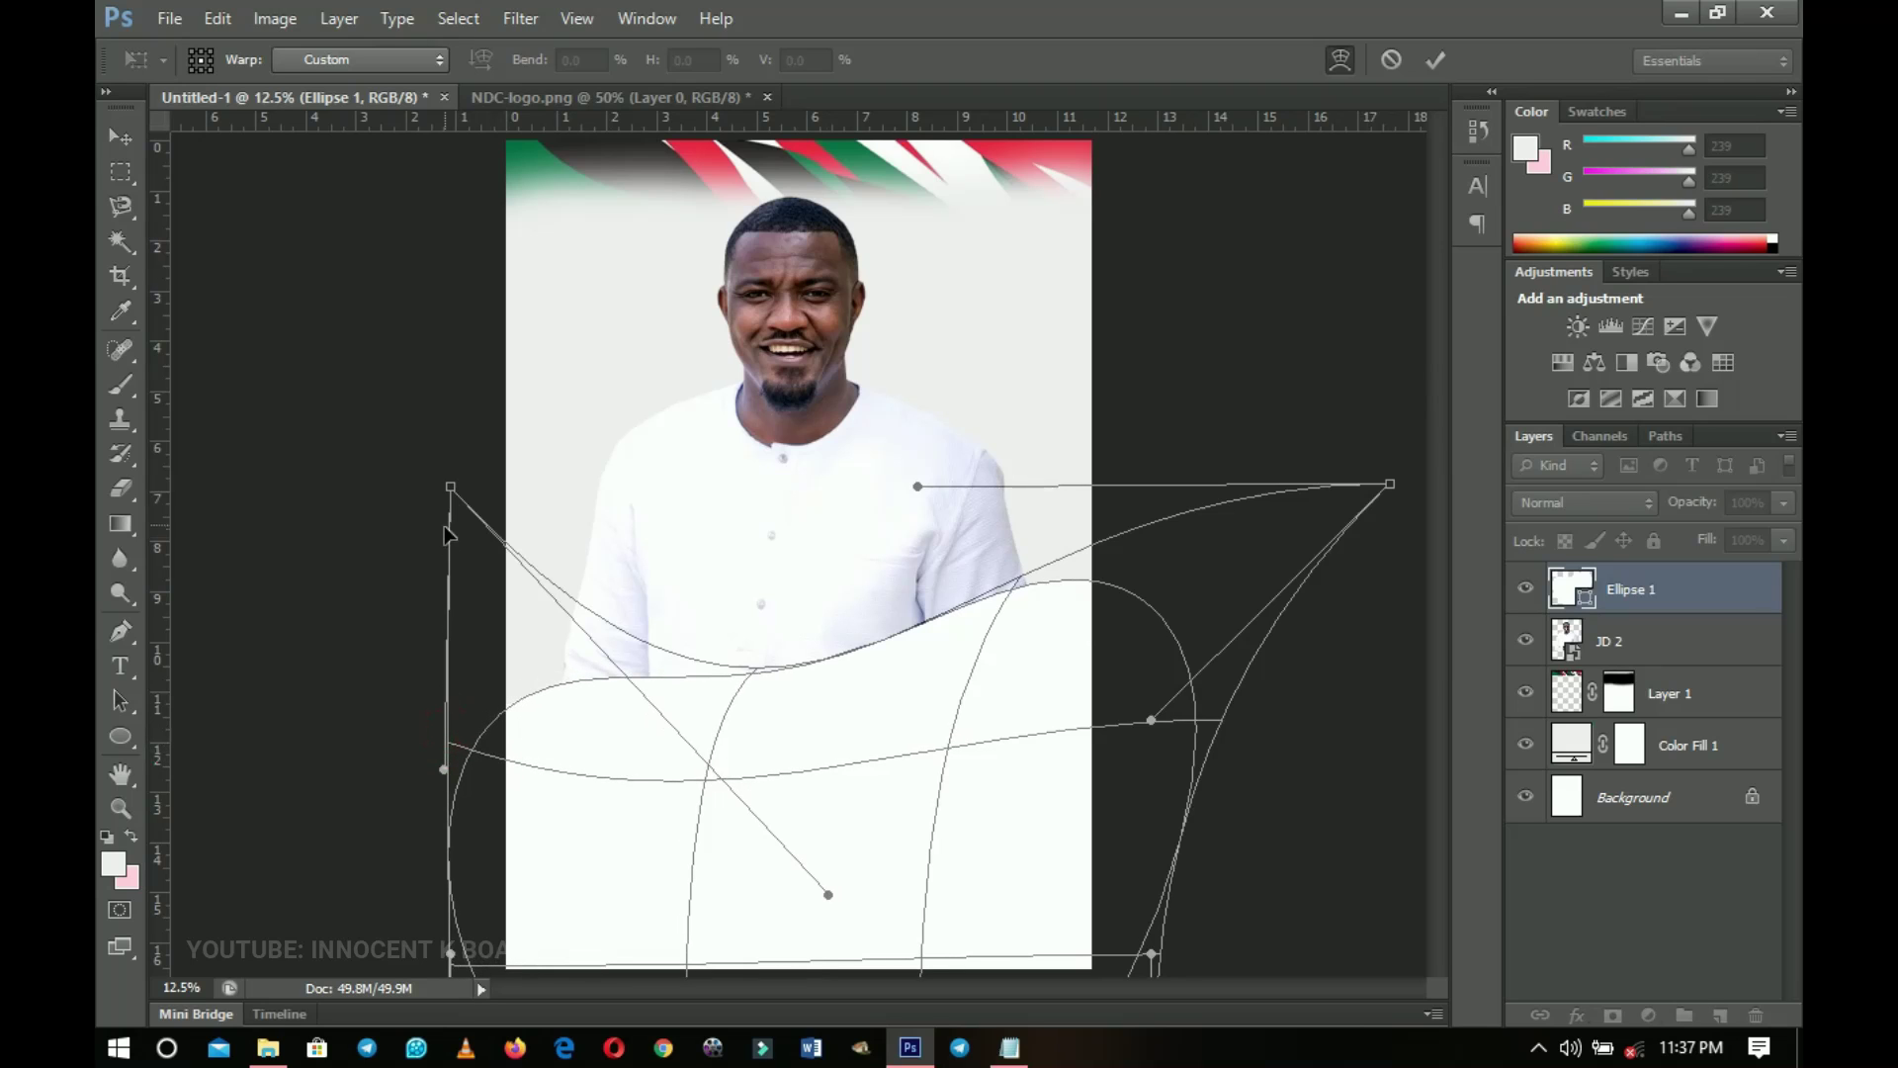
drag(450, 492, 436, 438)
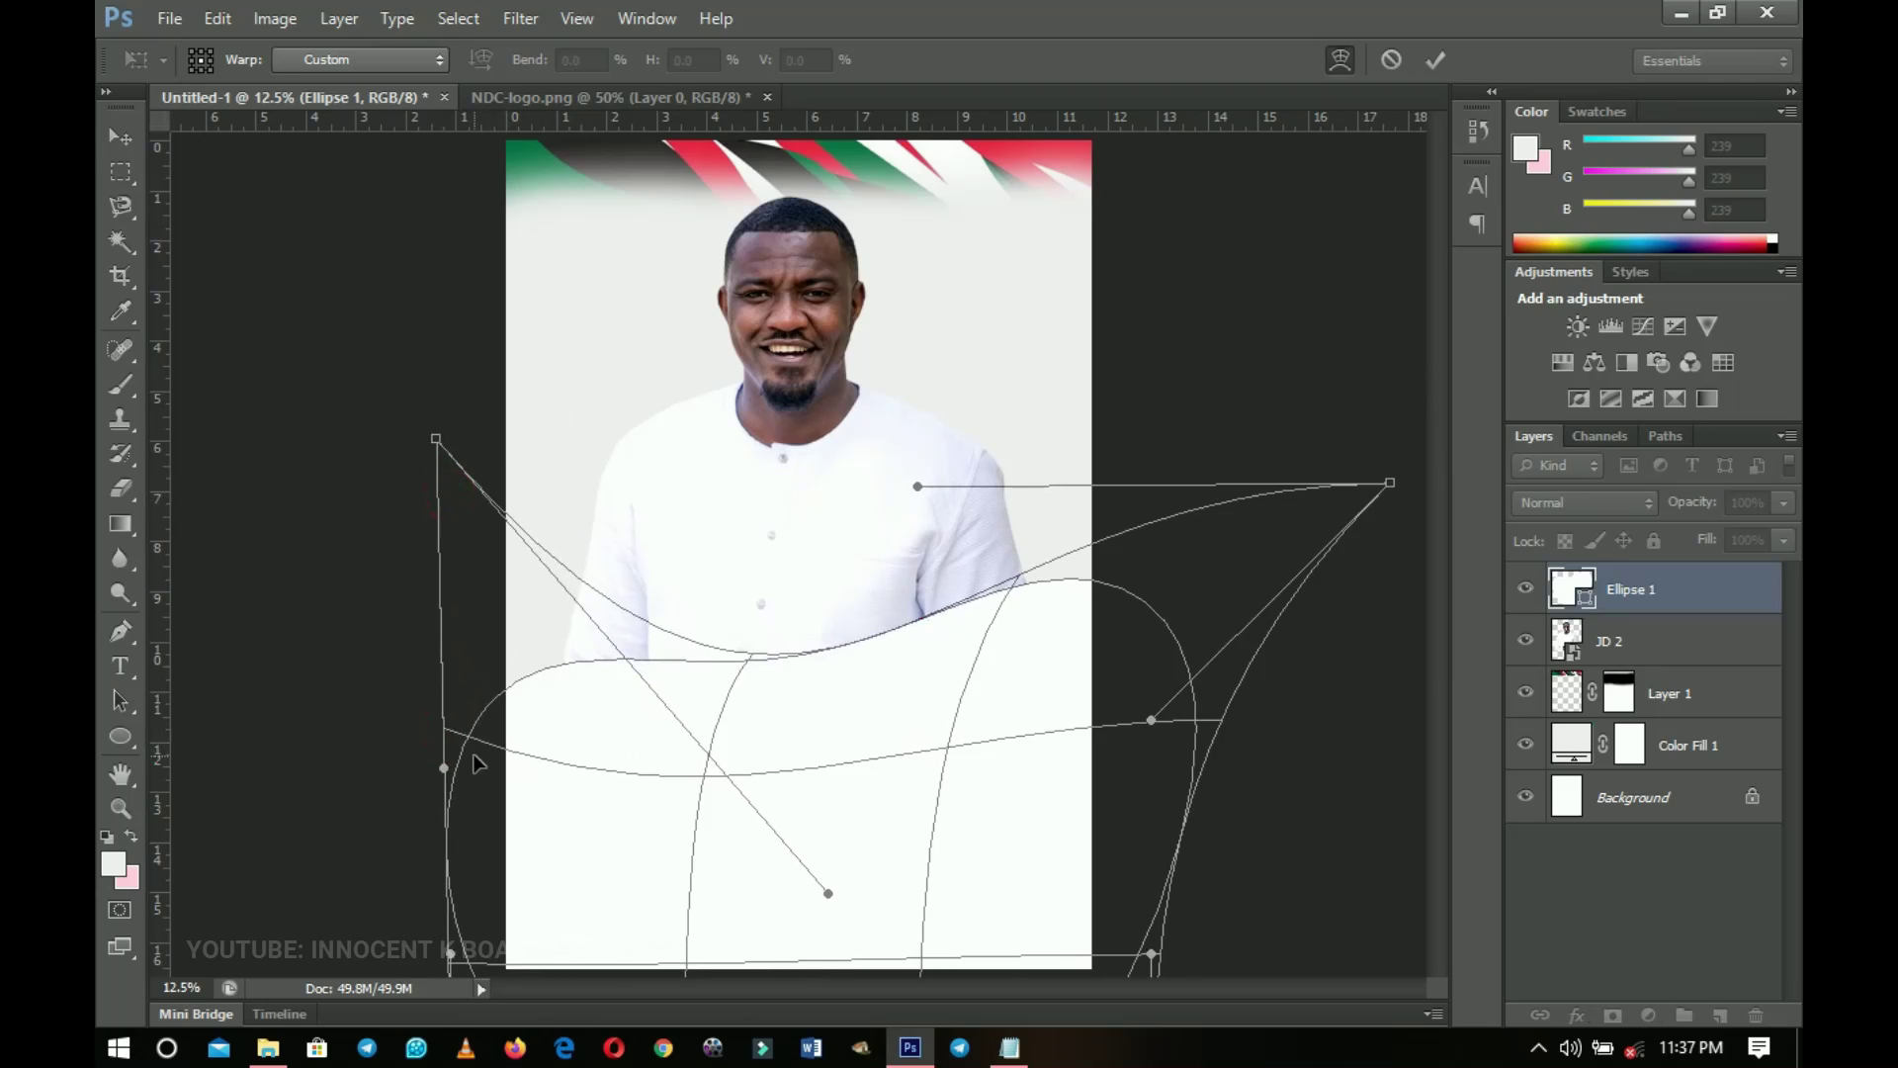
drag(442, 766, 403, 698)
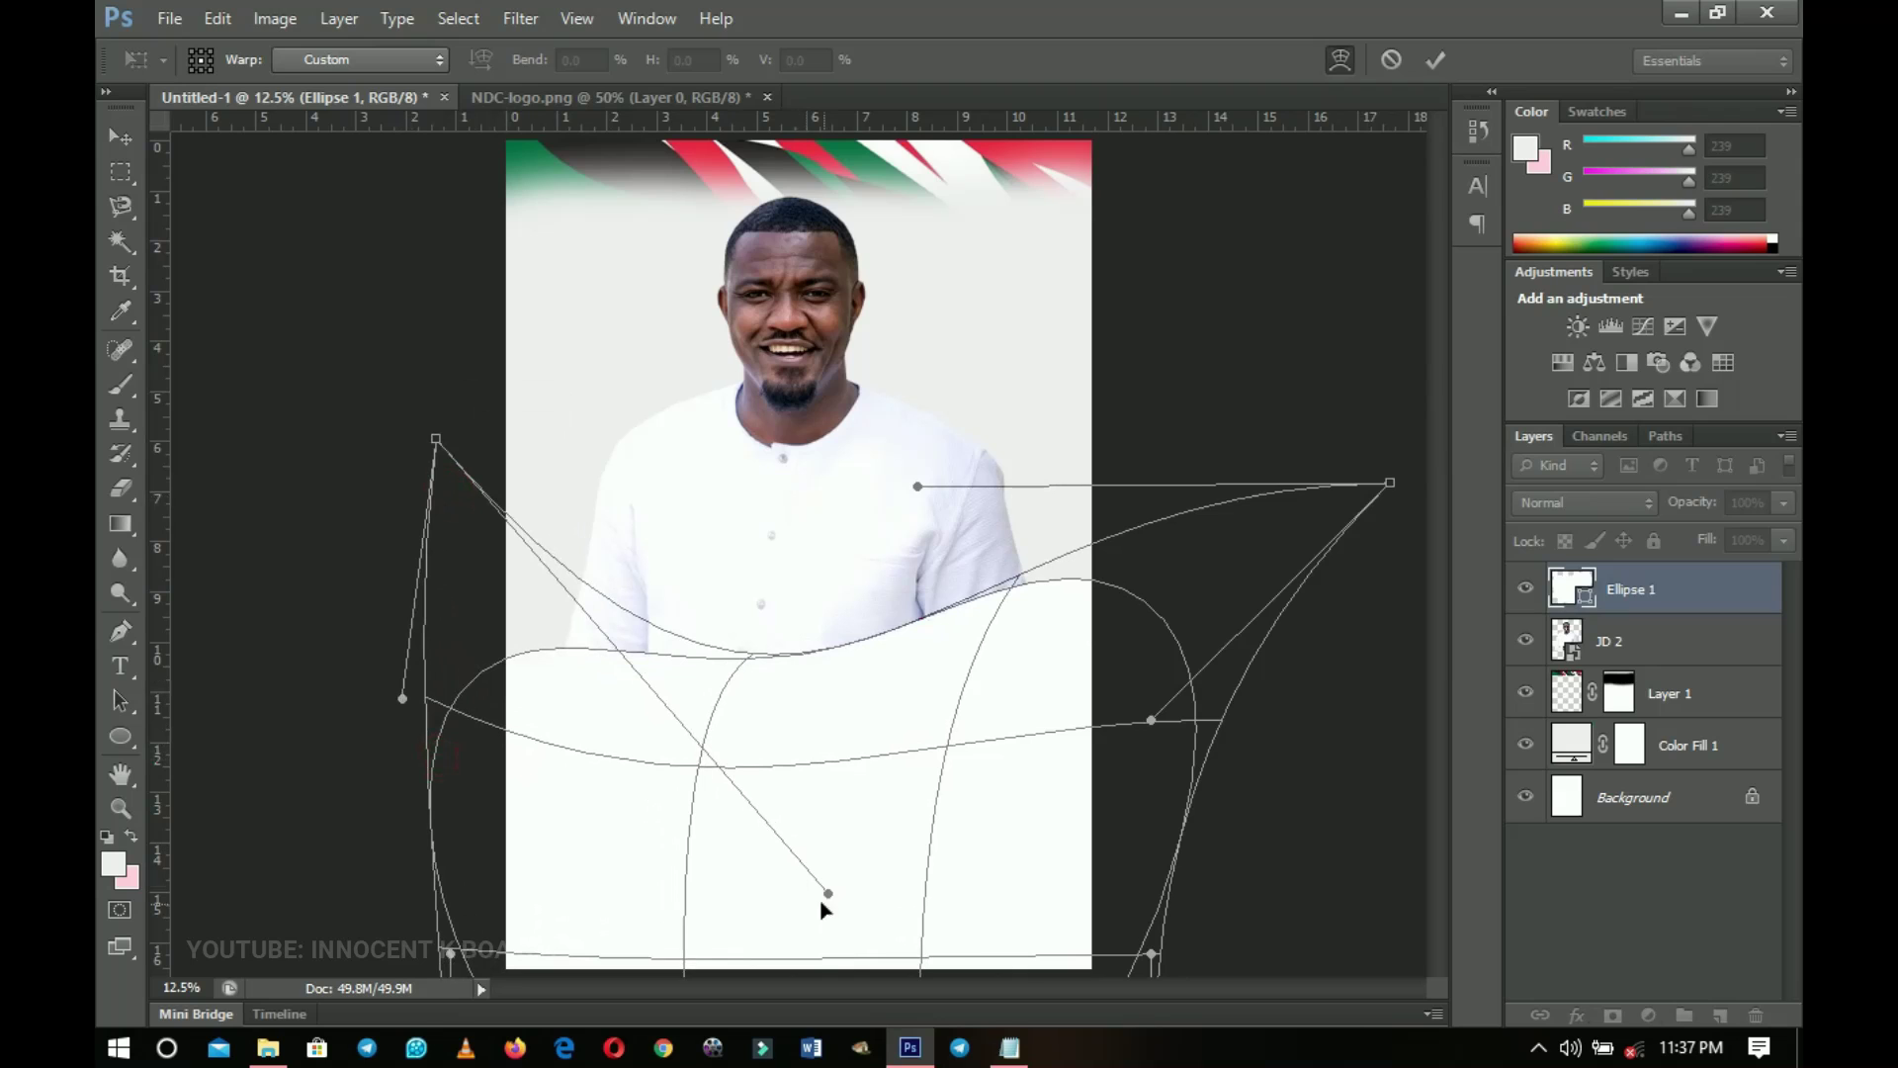
drag(830, 896, 832, 924)
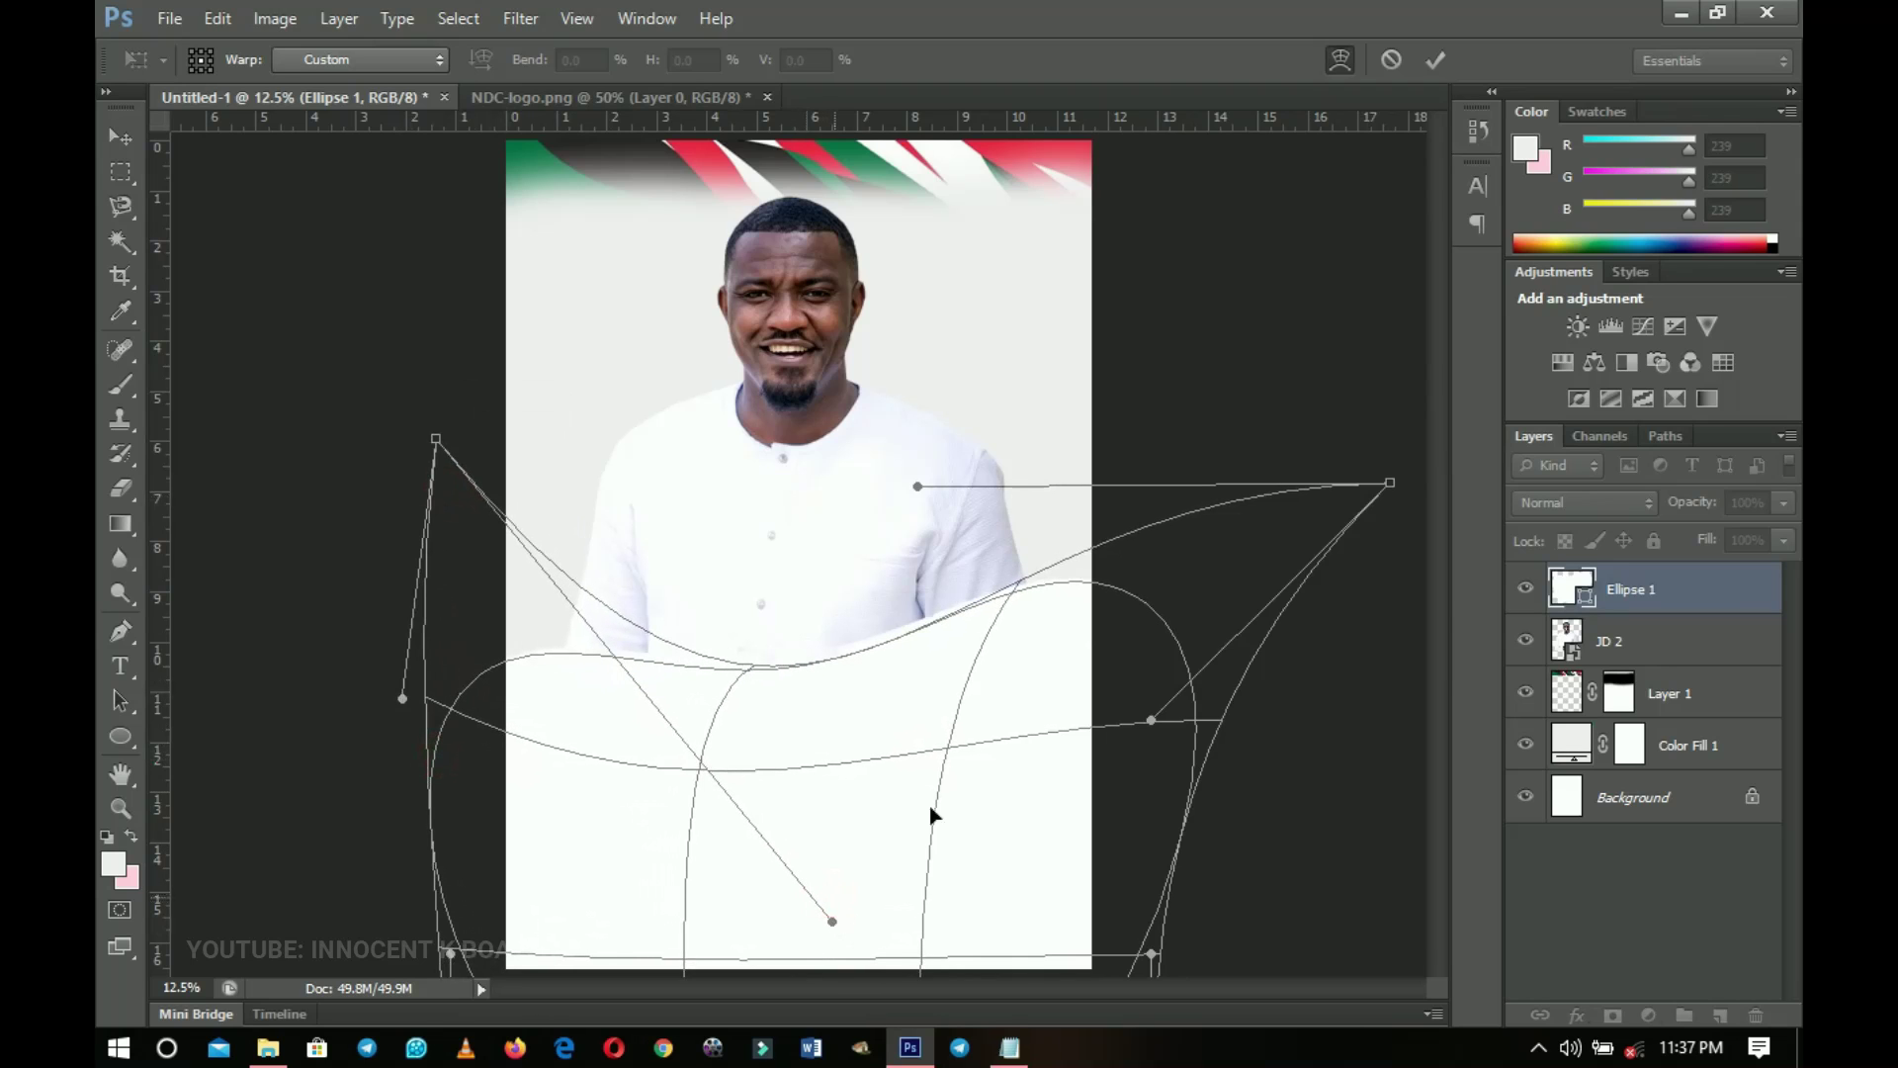
drag(1390, 482, 1378, 426)
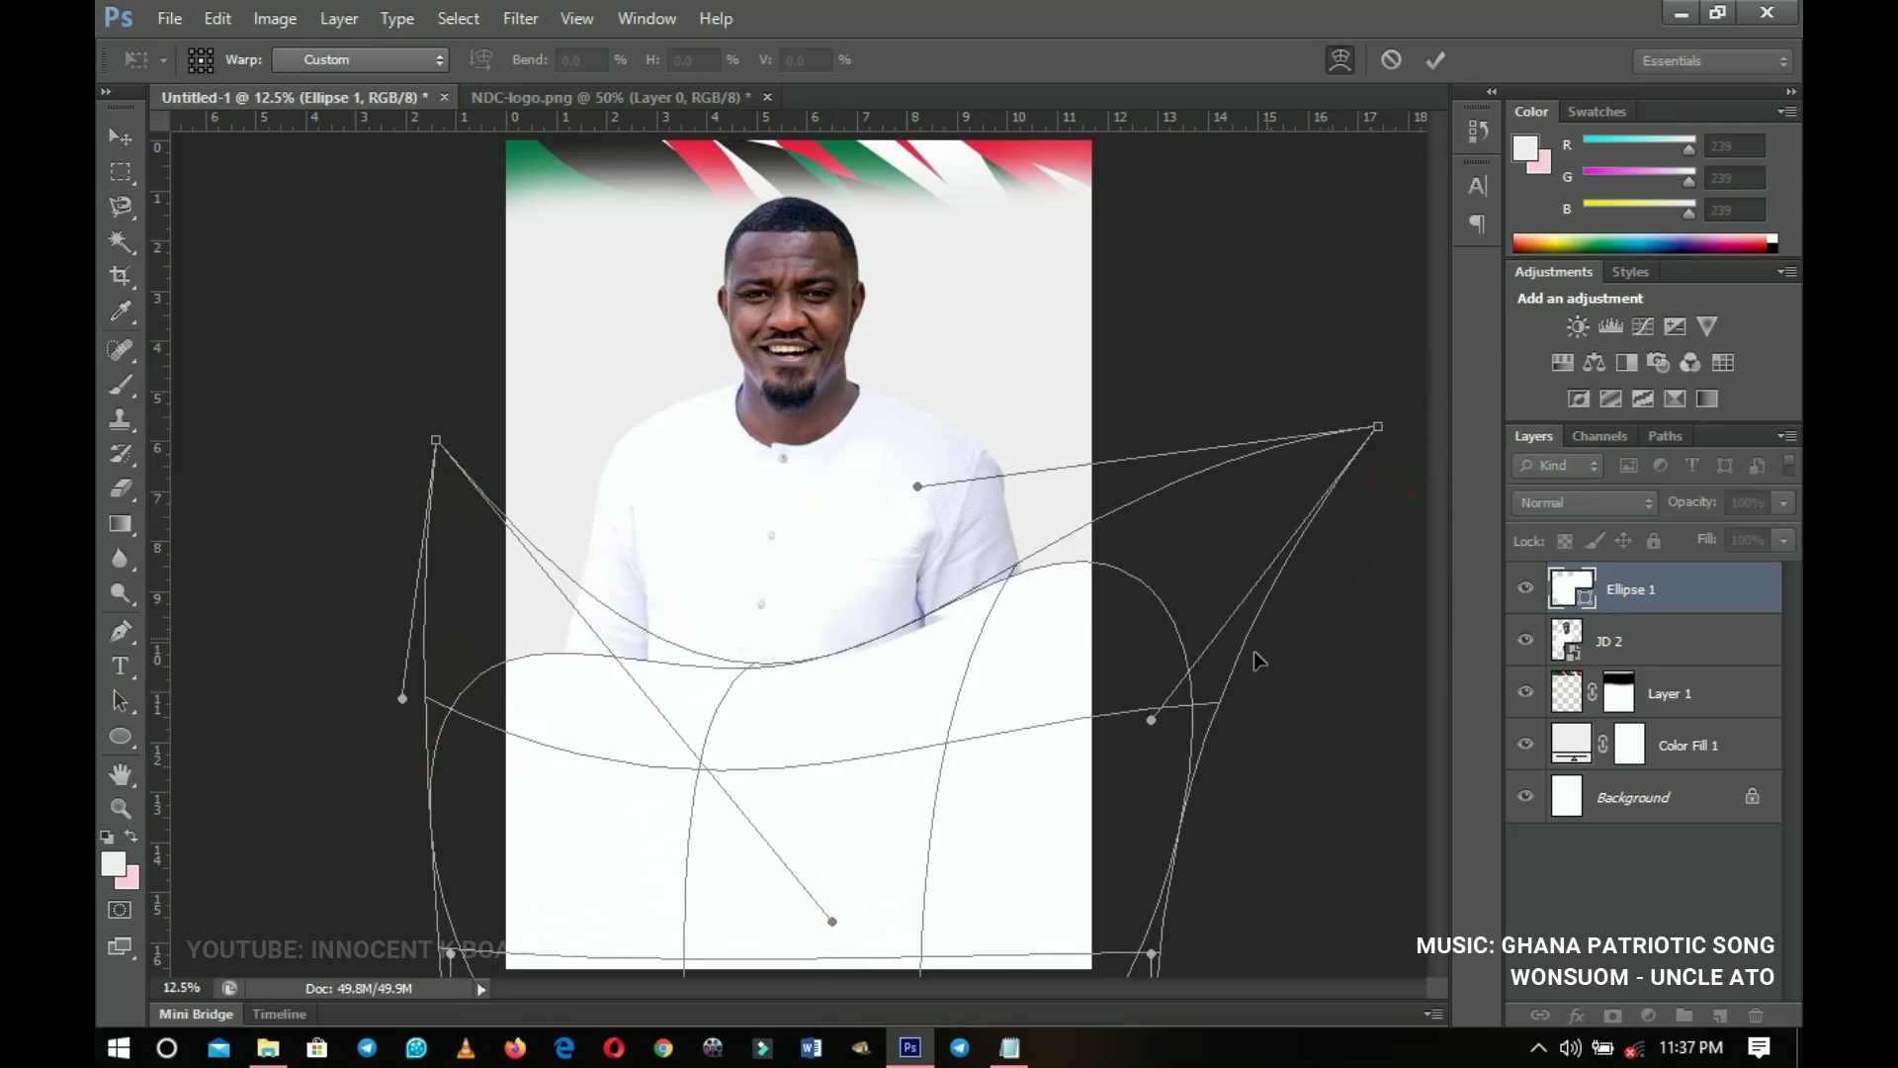
drag(1150, 720, 1152, 744)
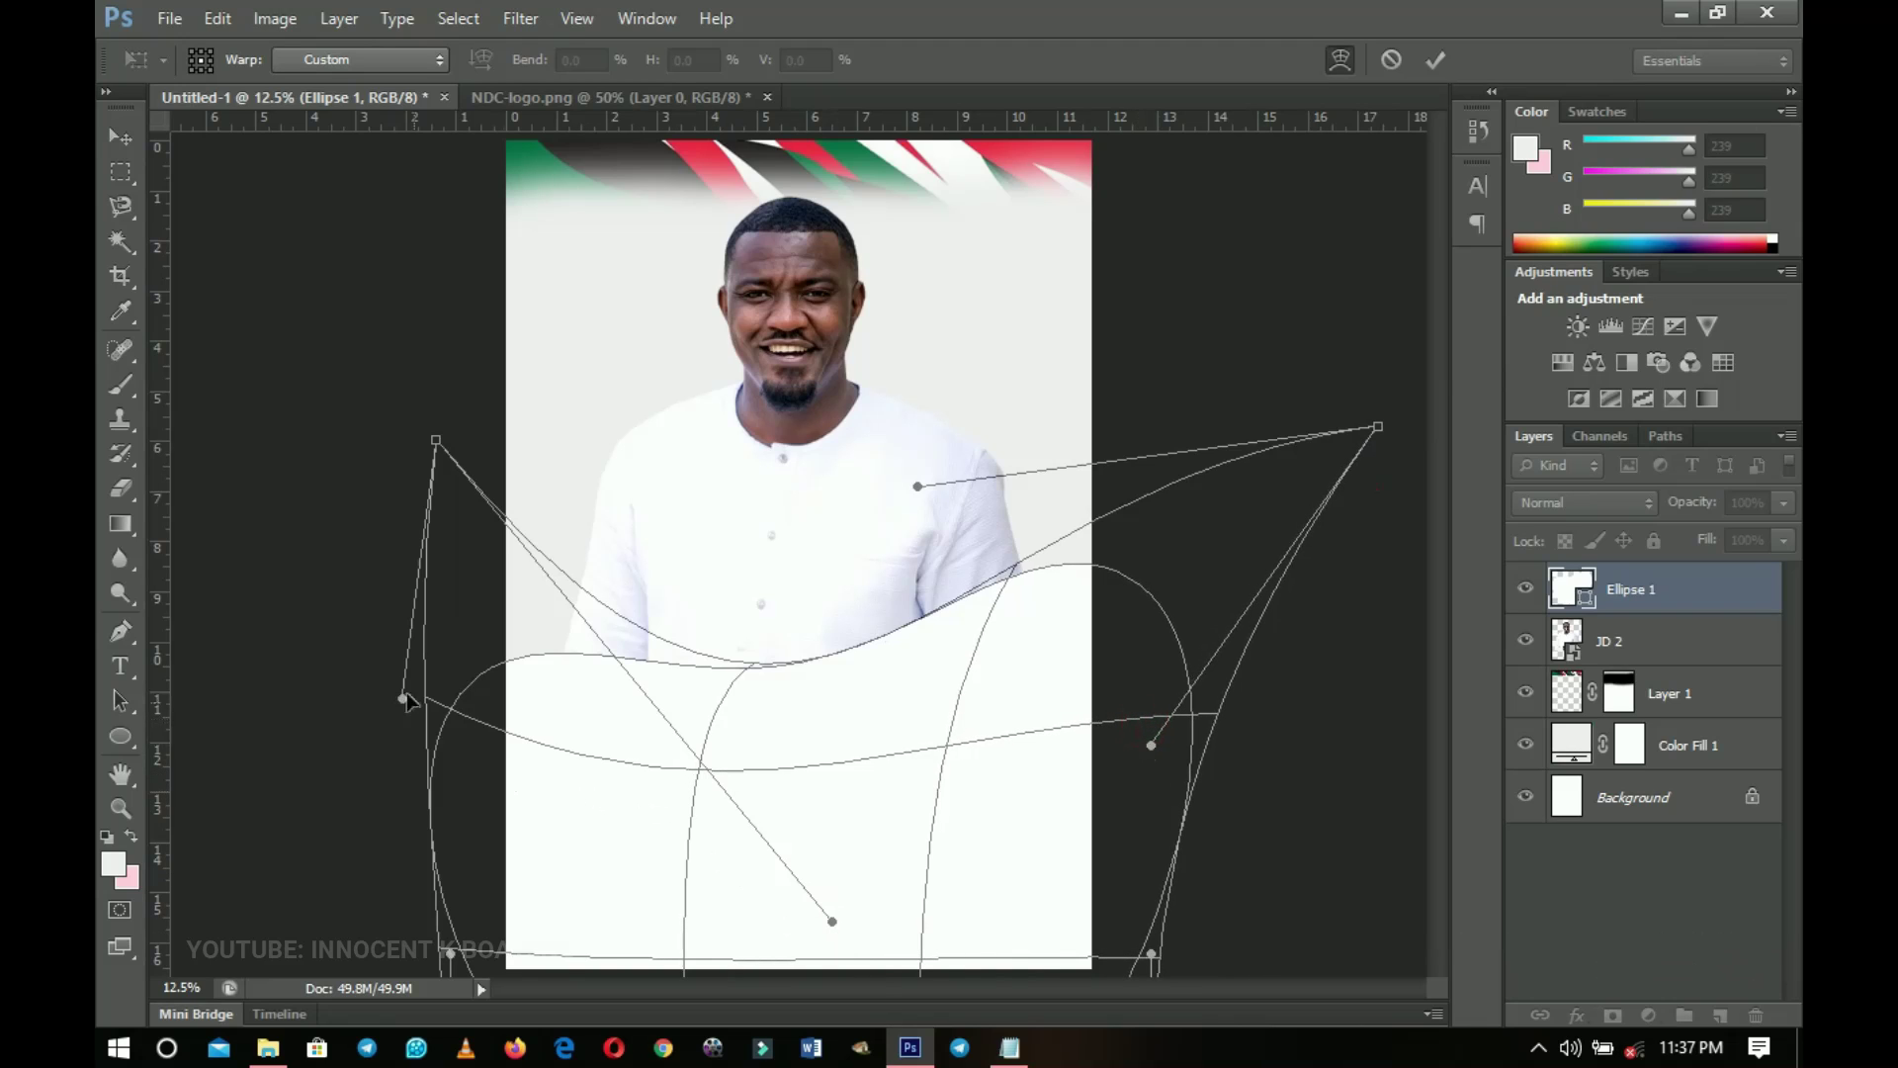
drag(405, 698, 337, 772)
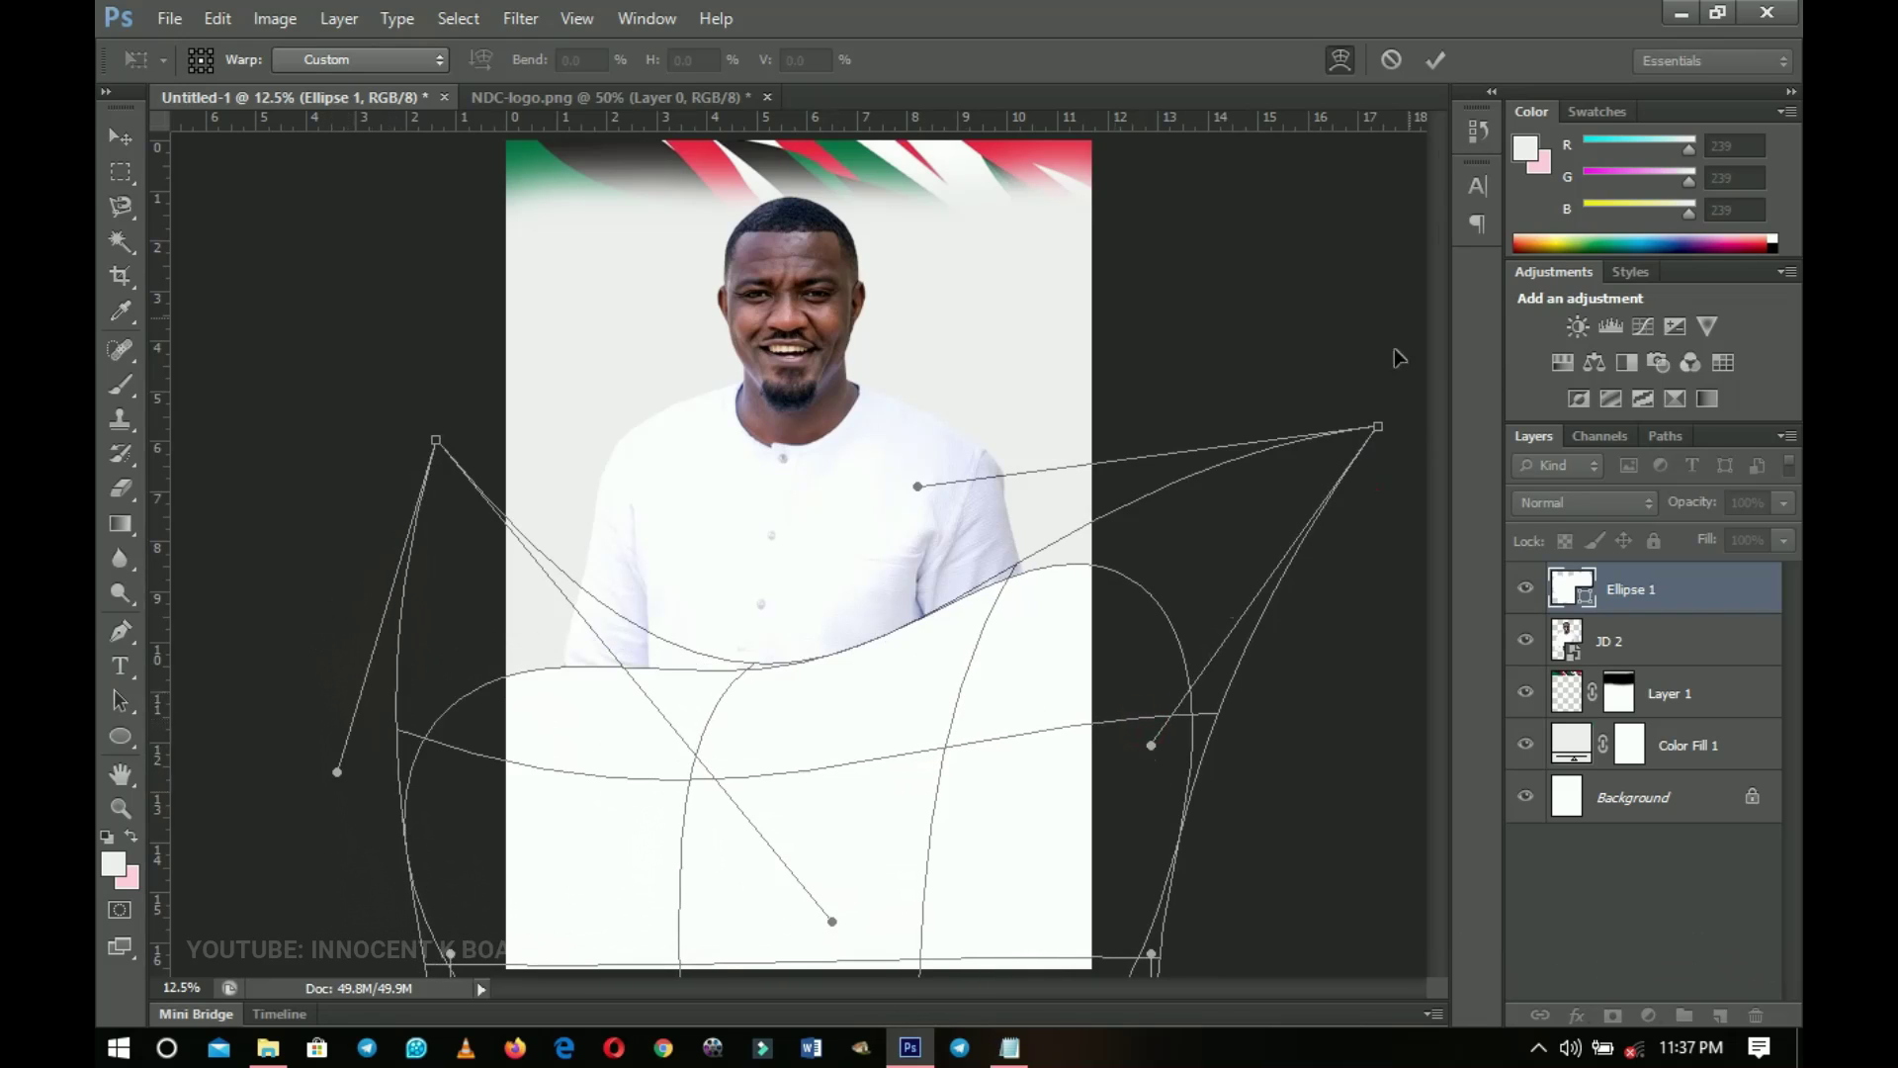
double_click(915, 668)
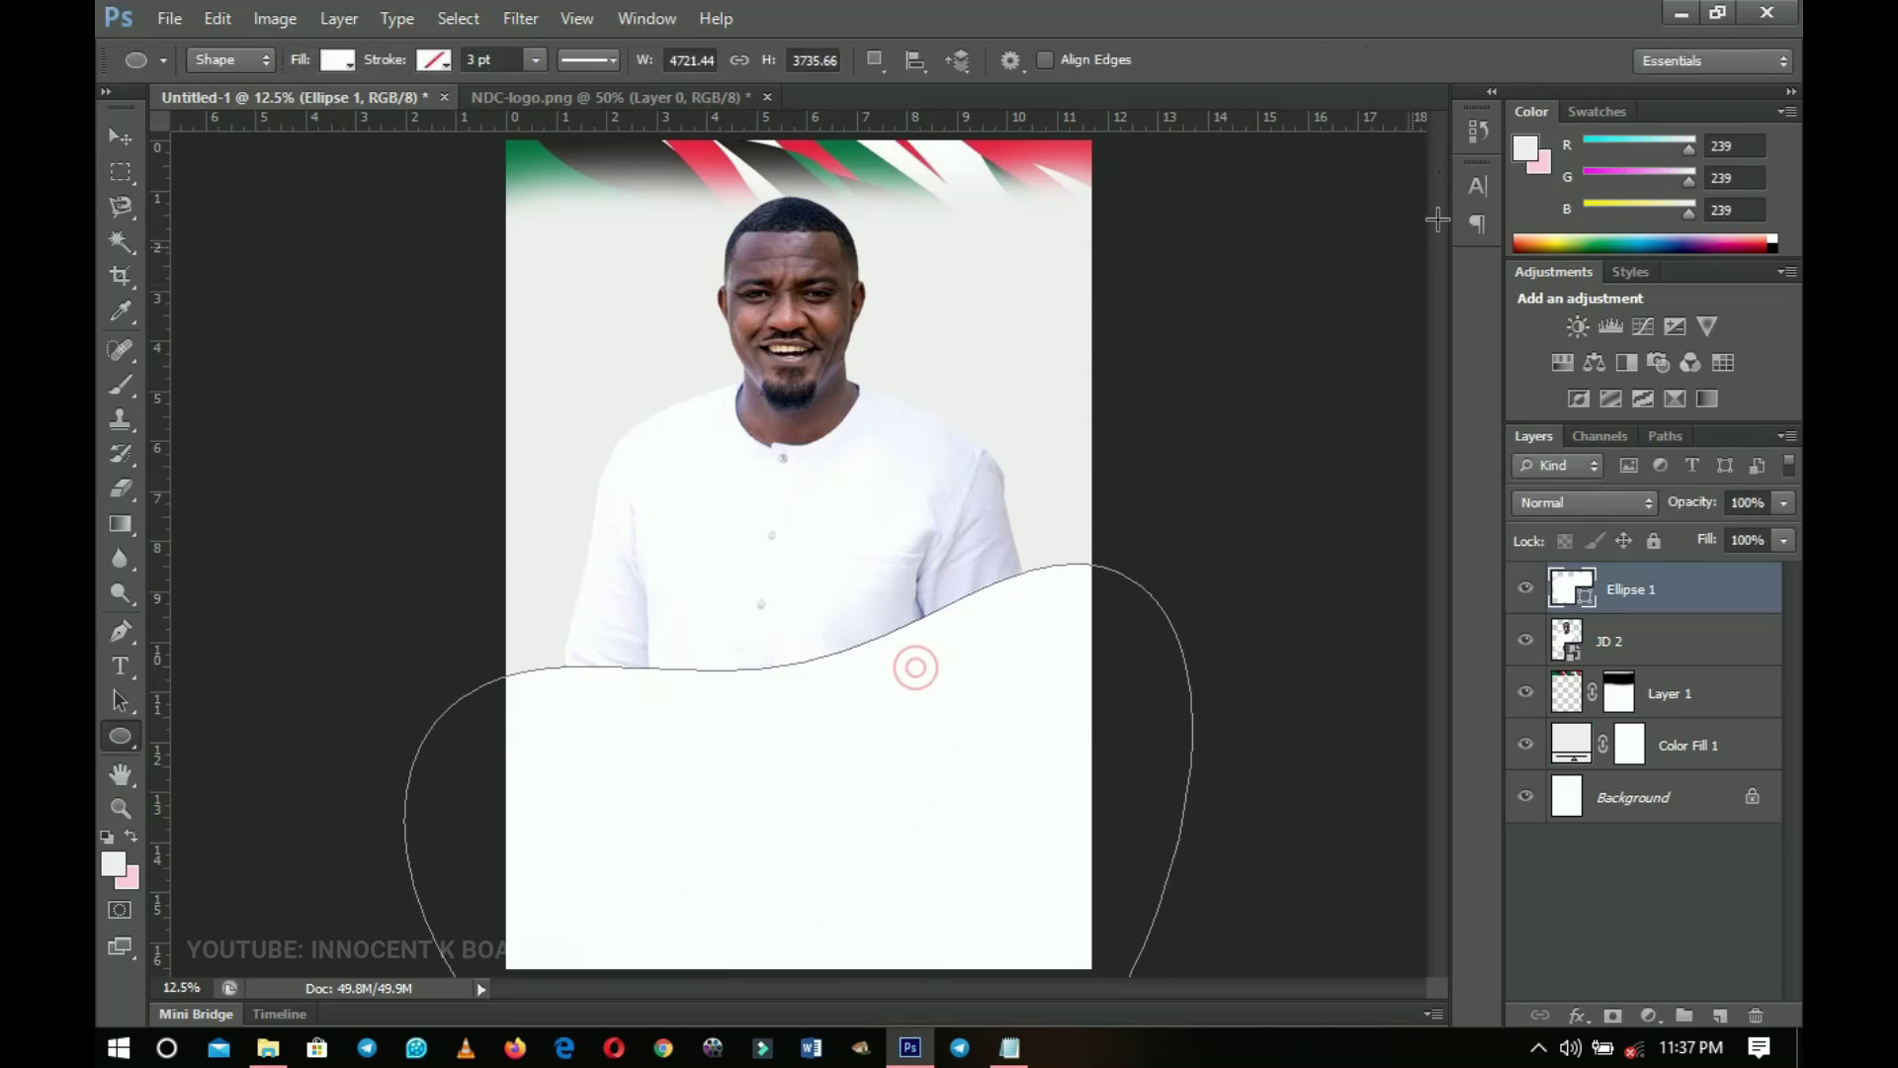
key(v)
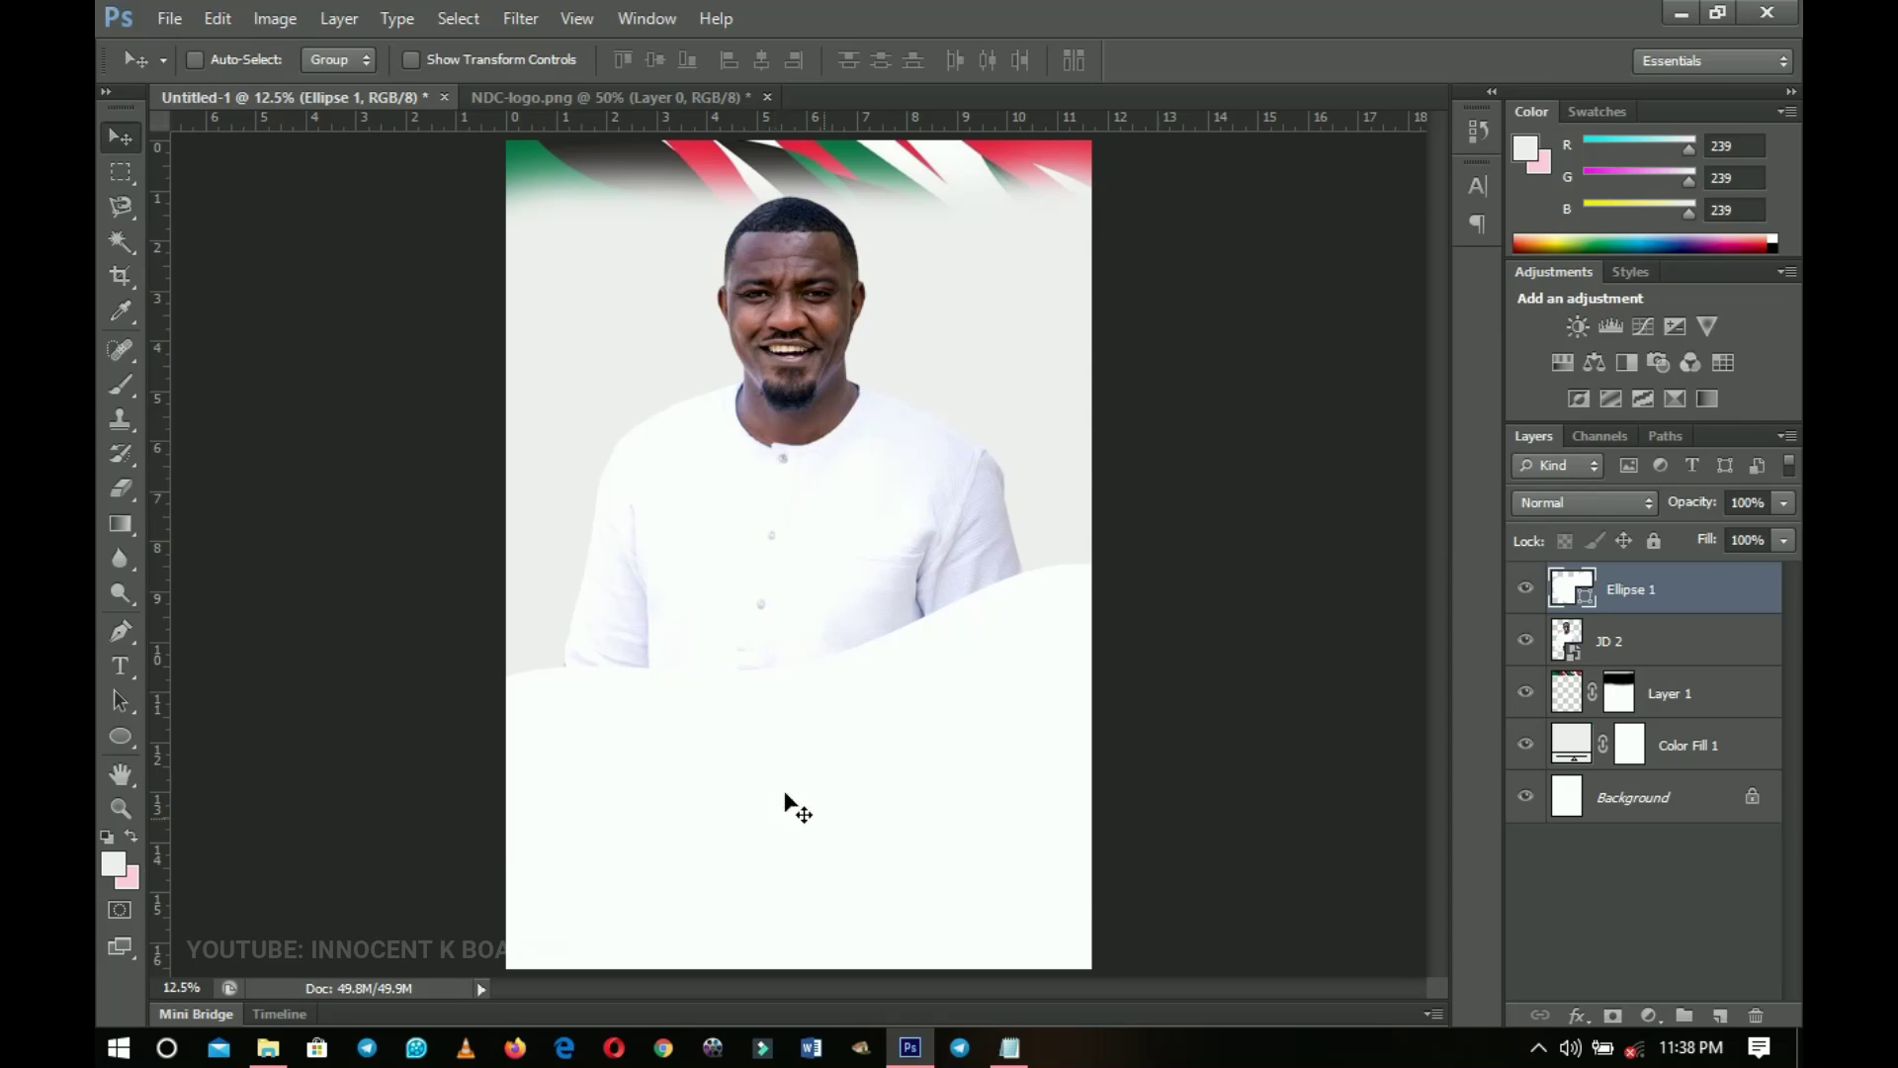
double_click(1585, 602)
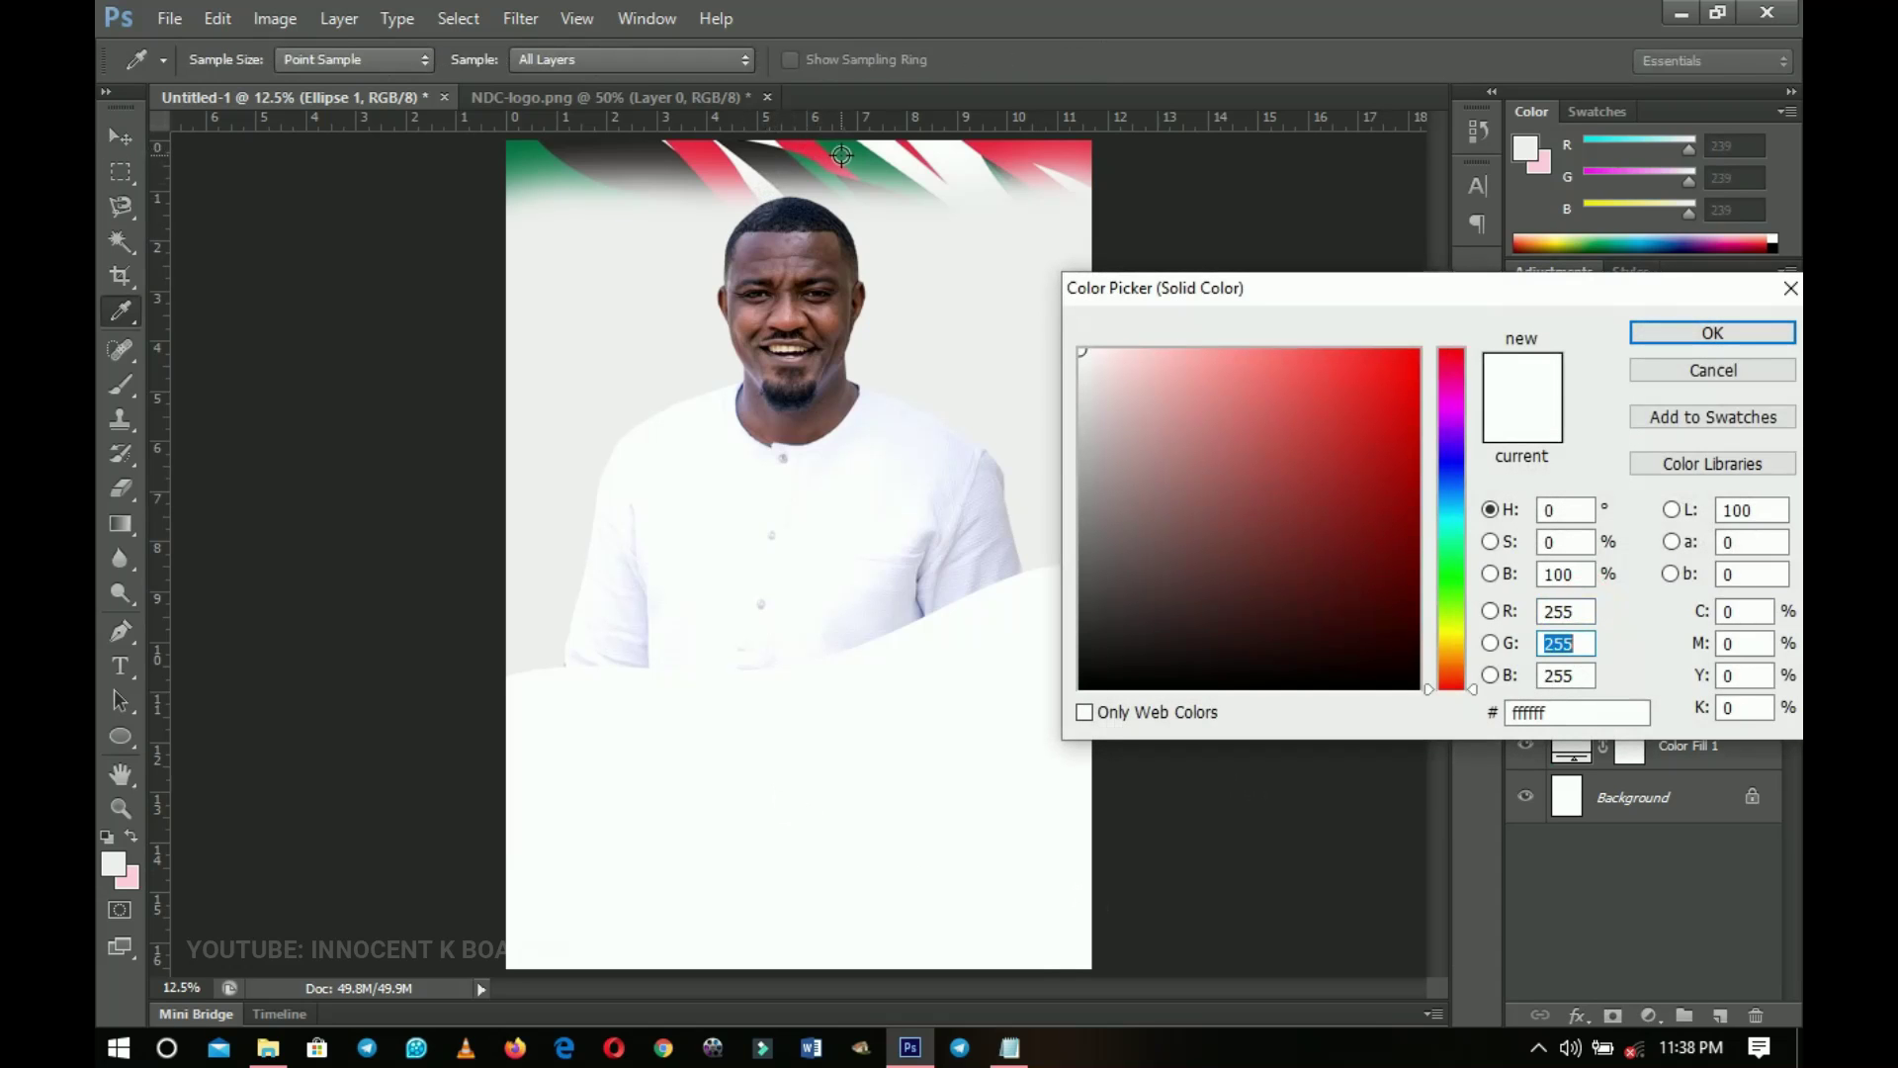
click(847, 142)
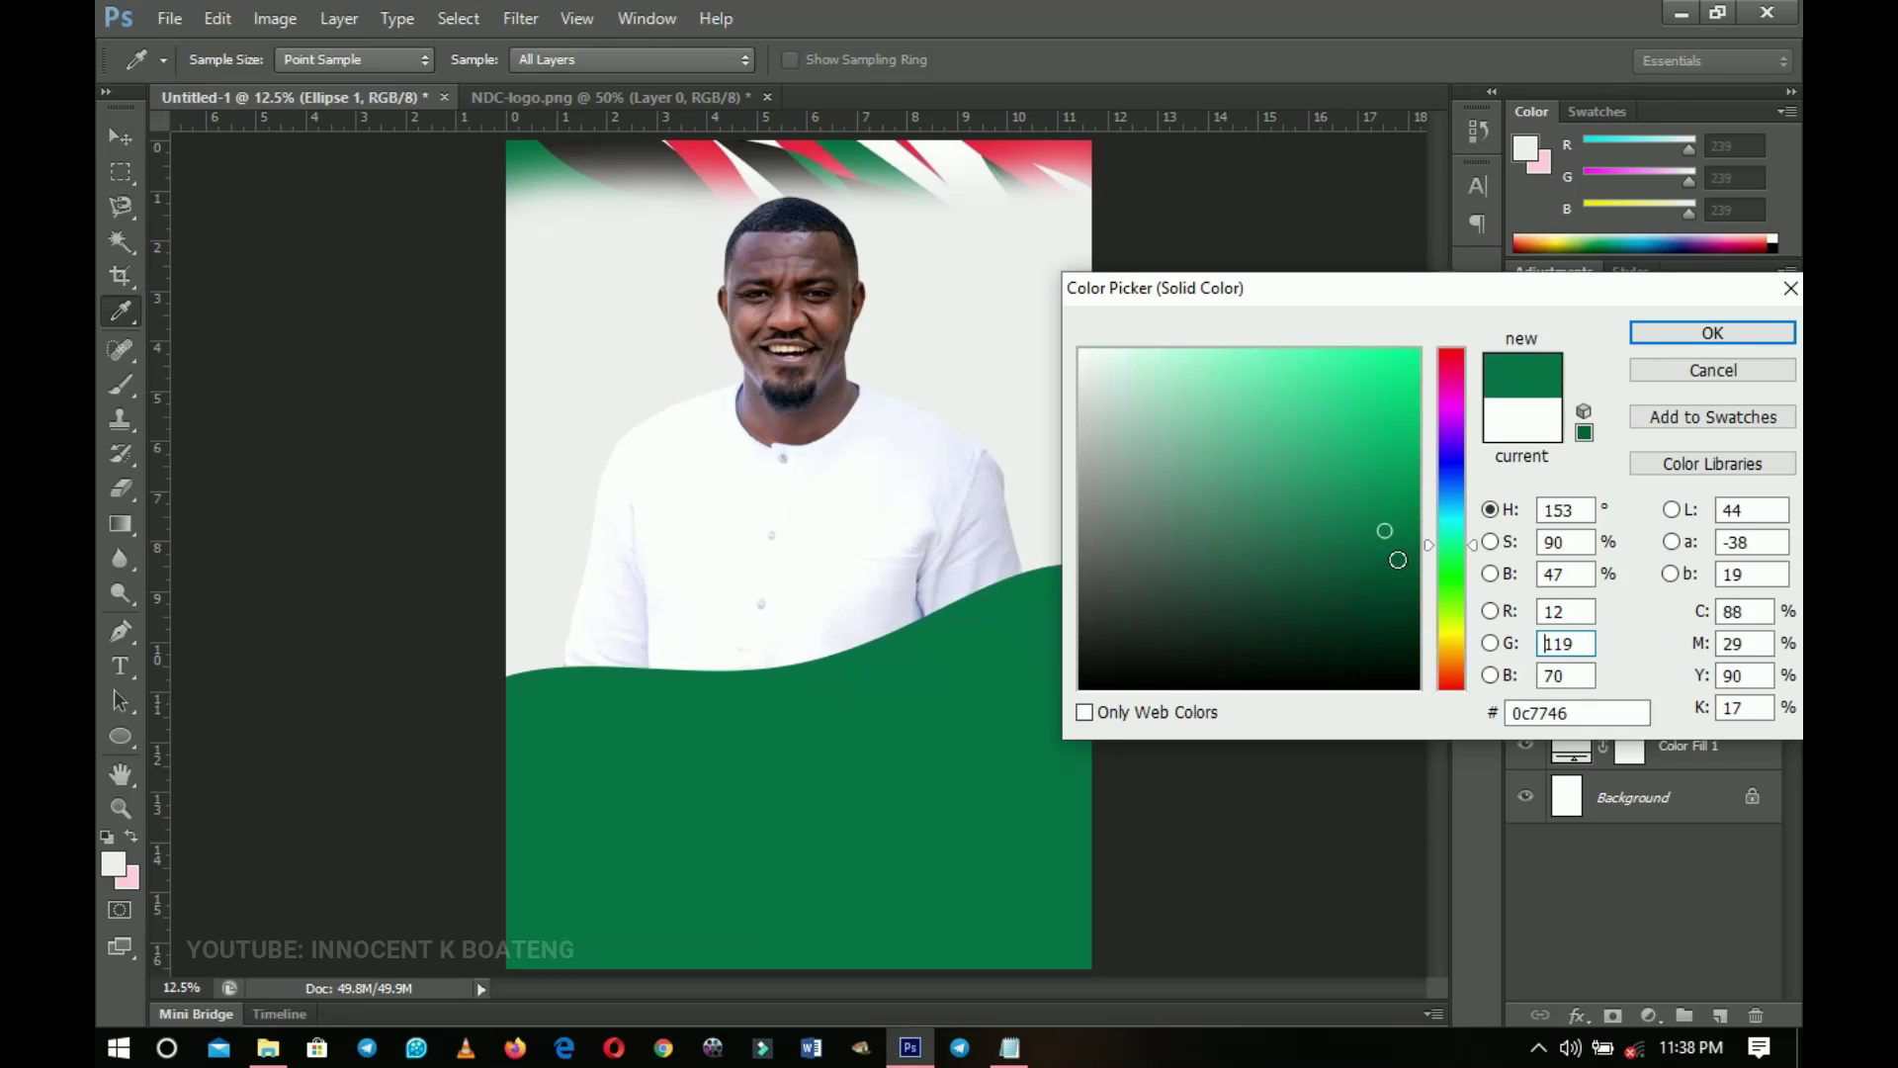
click(1680, 370)
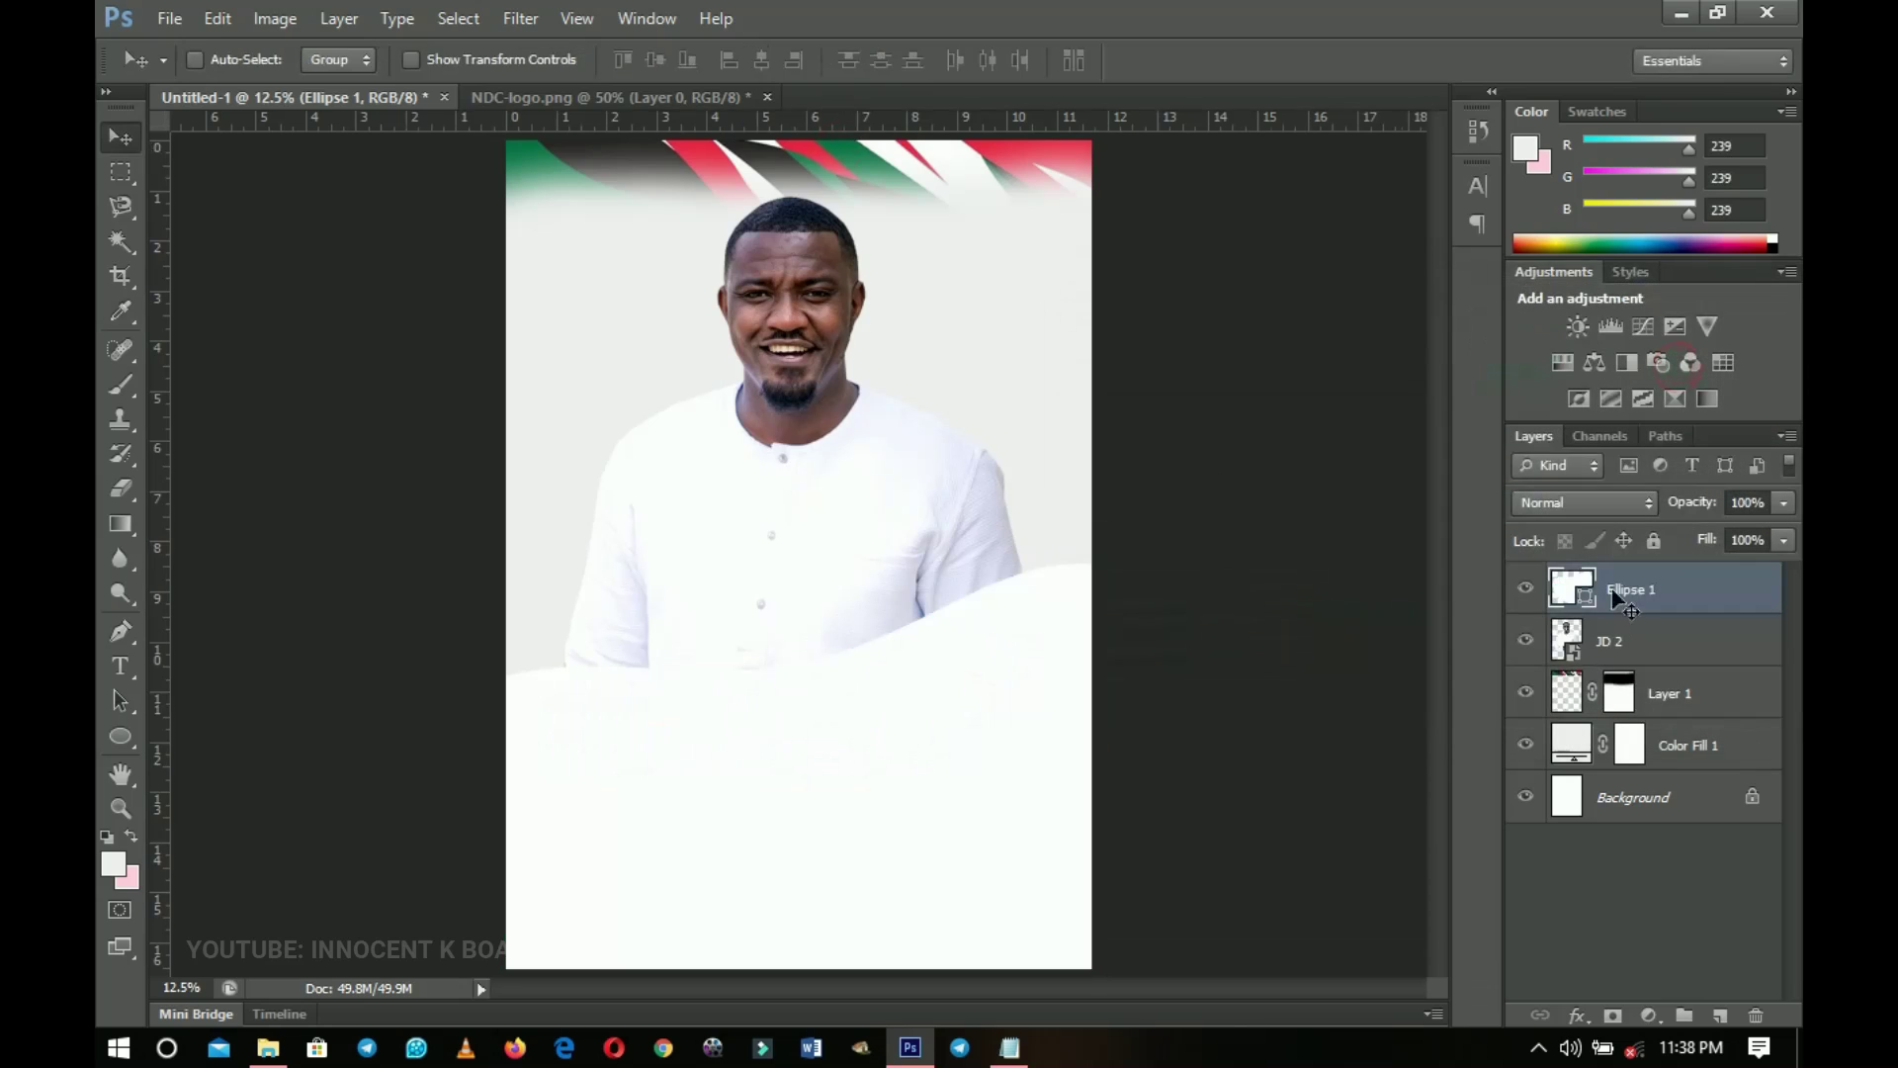
Place the ndc logo image above the JD 2 layer, scaled down and positioned to the right of the candidate's head
click(1621, 645)
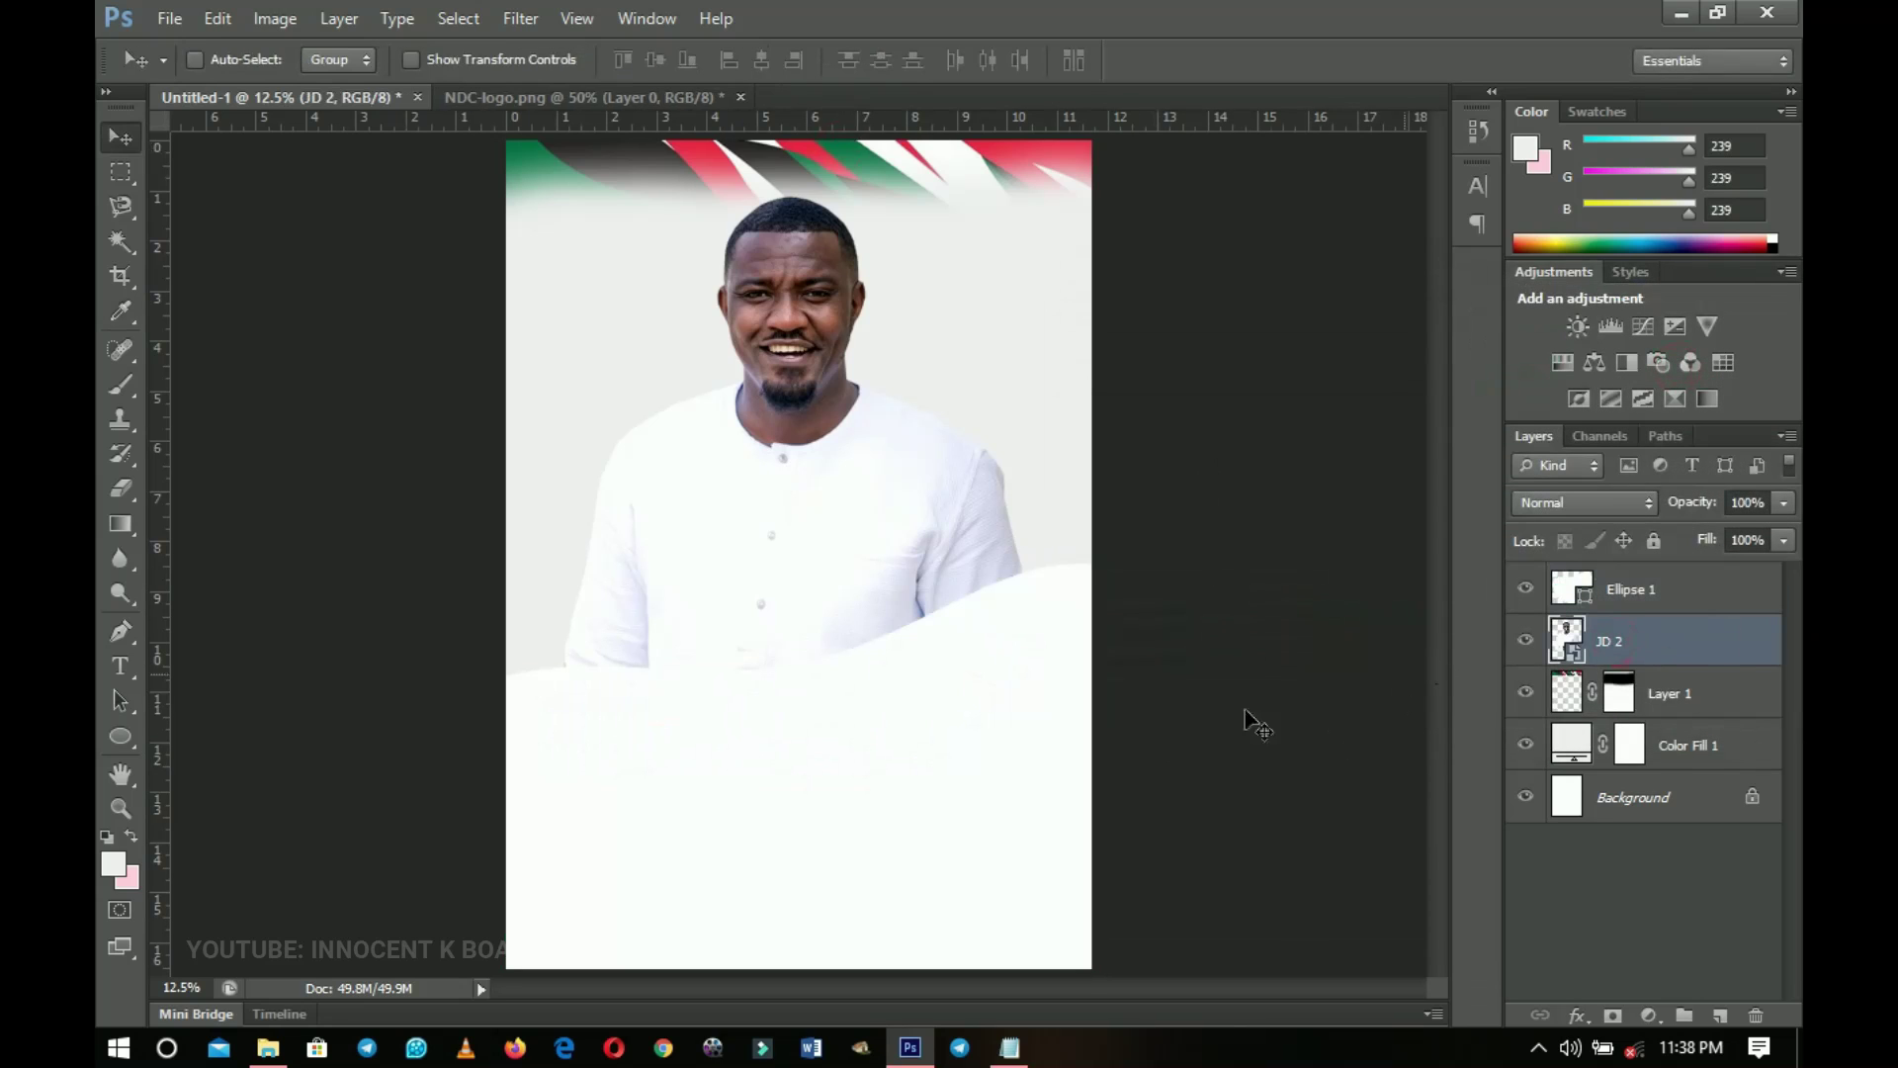
click(267, 1047)
drag(809, 365, 961, 372)
drag(848, 571, 1057, 298)
key(Return)
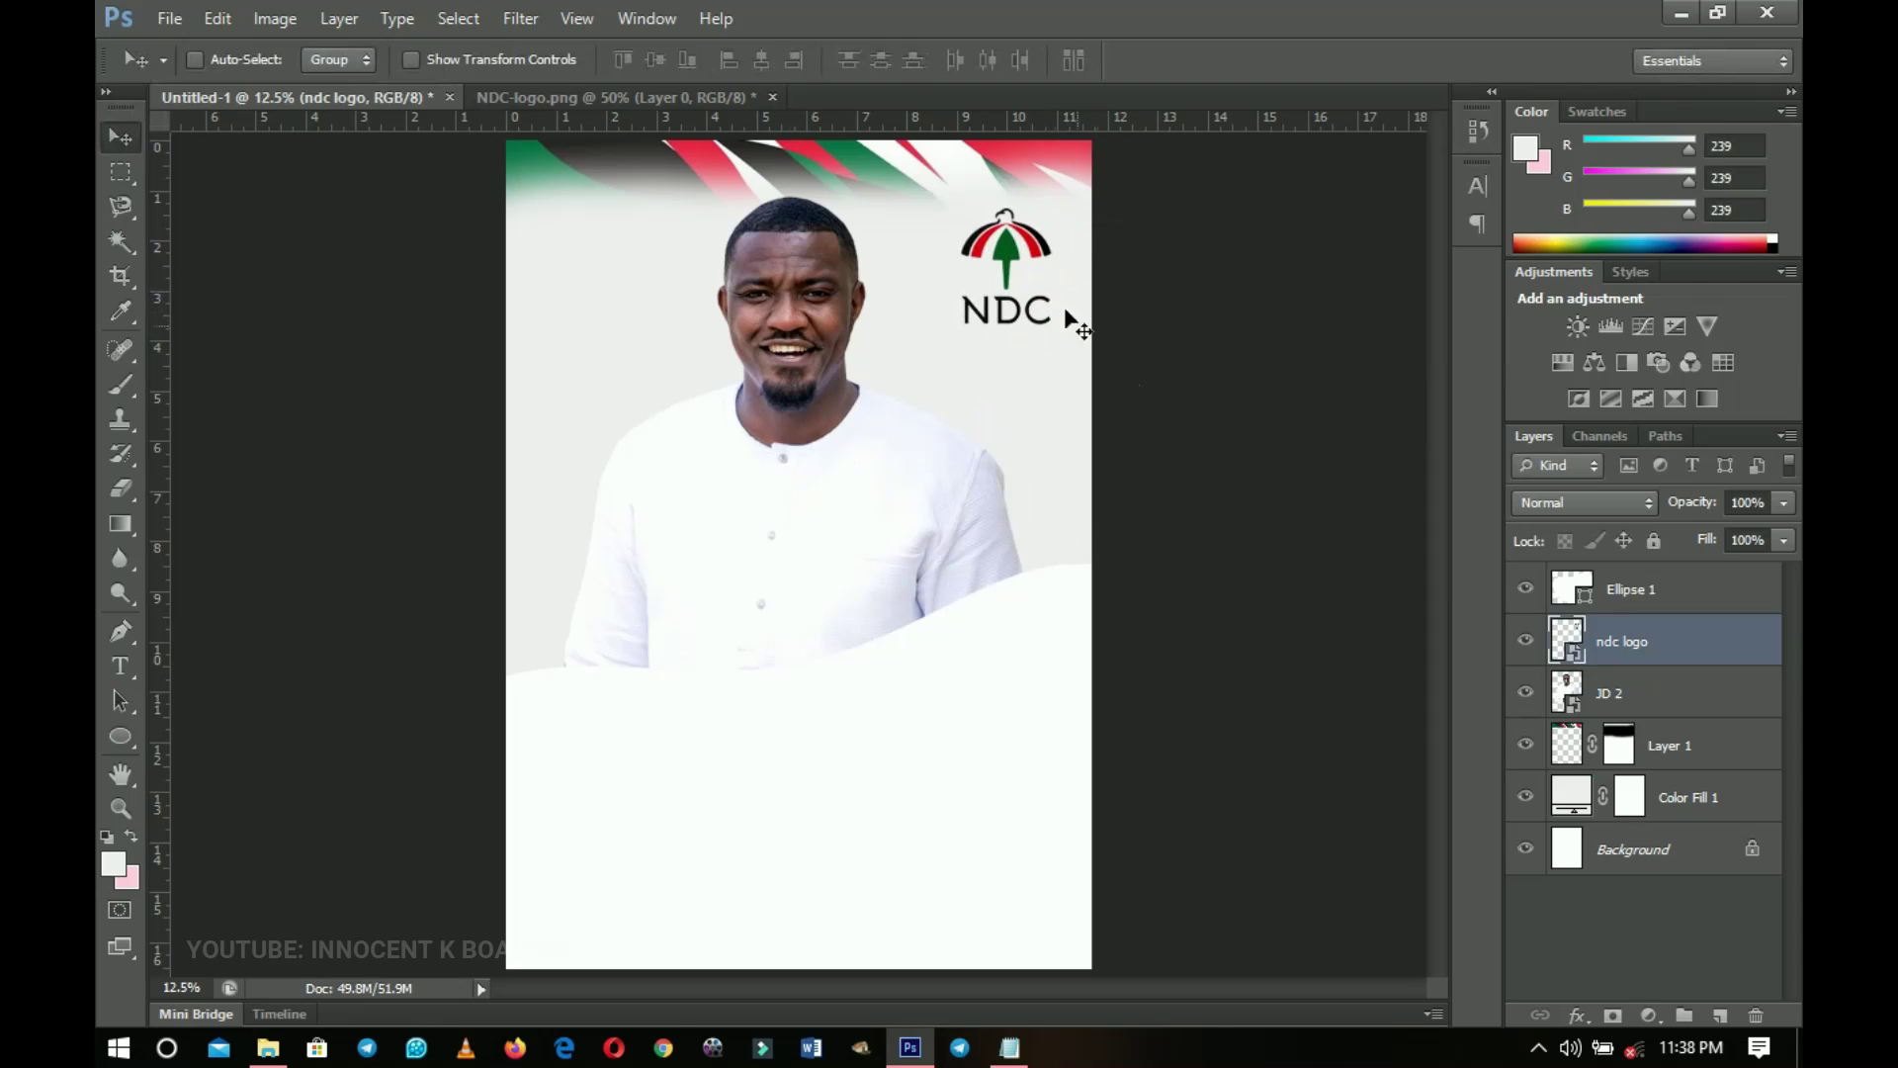
Recolour the Ellipse 1 wave with the dark green 005c1c sampled from the NDC logo
click(1641, 590)
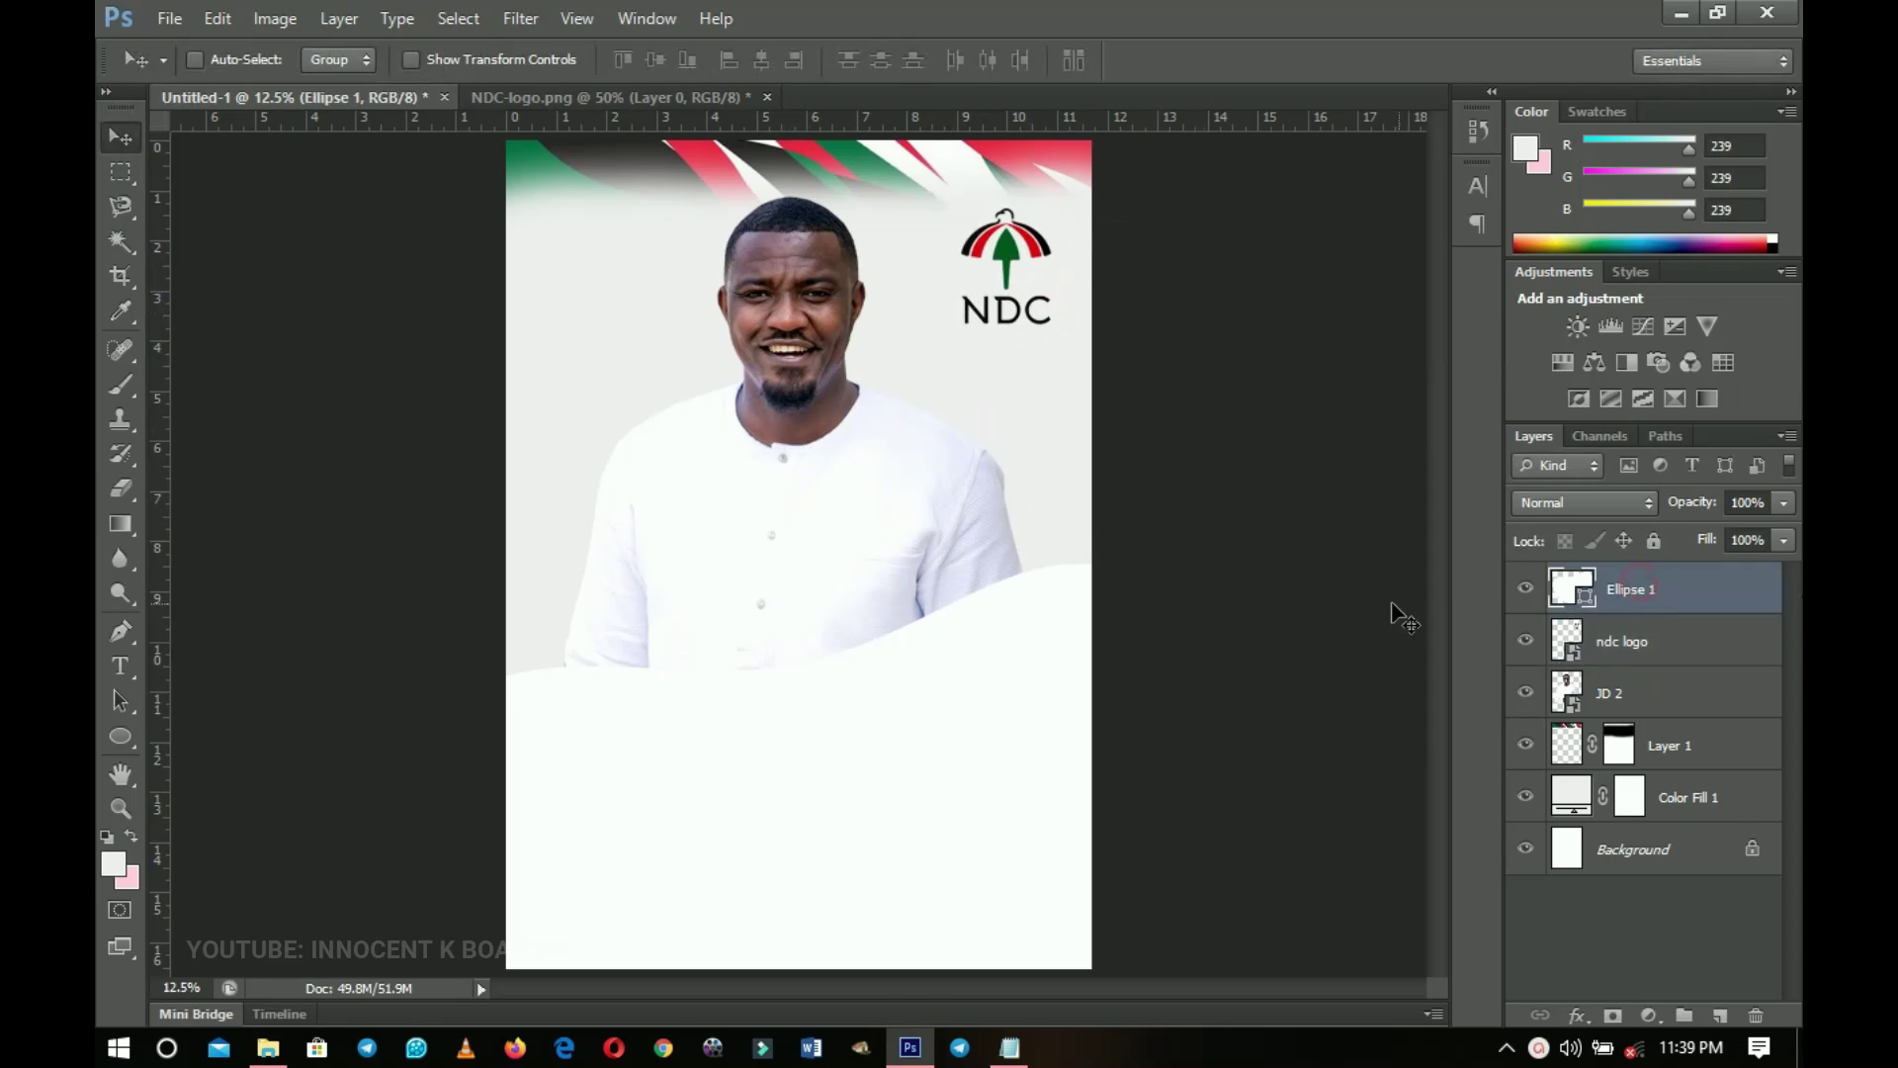
double_click(1586, 603)
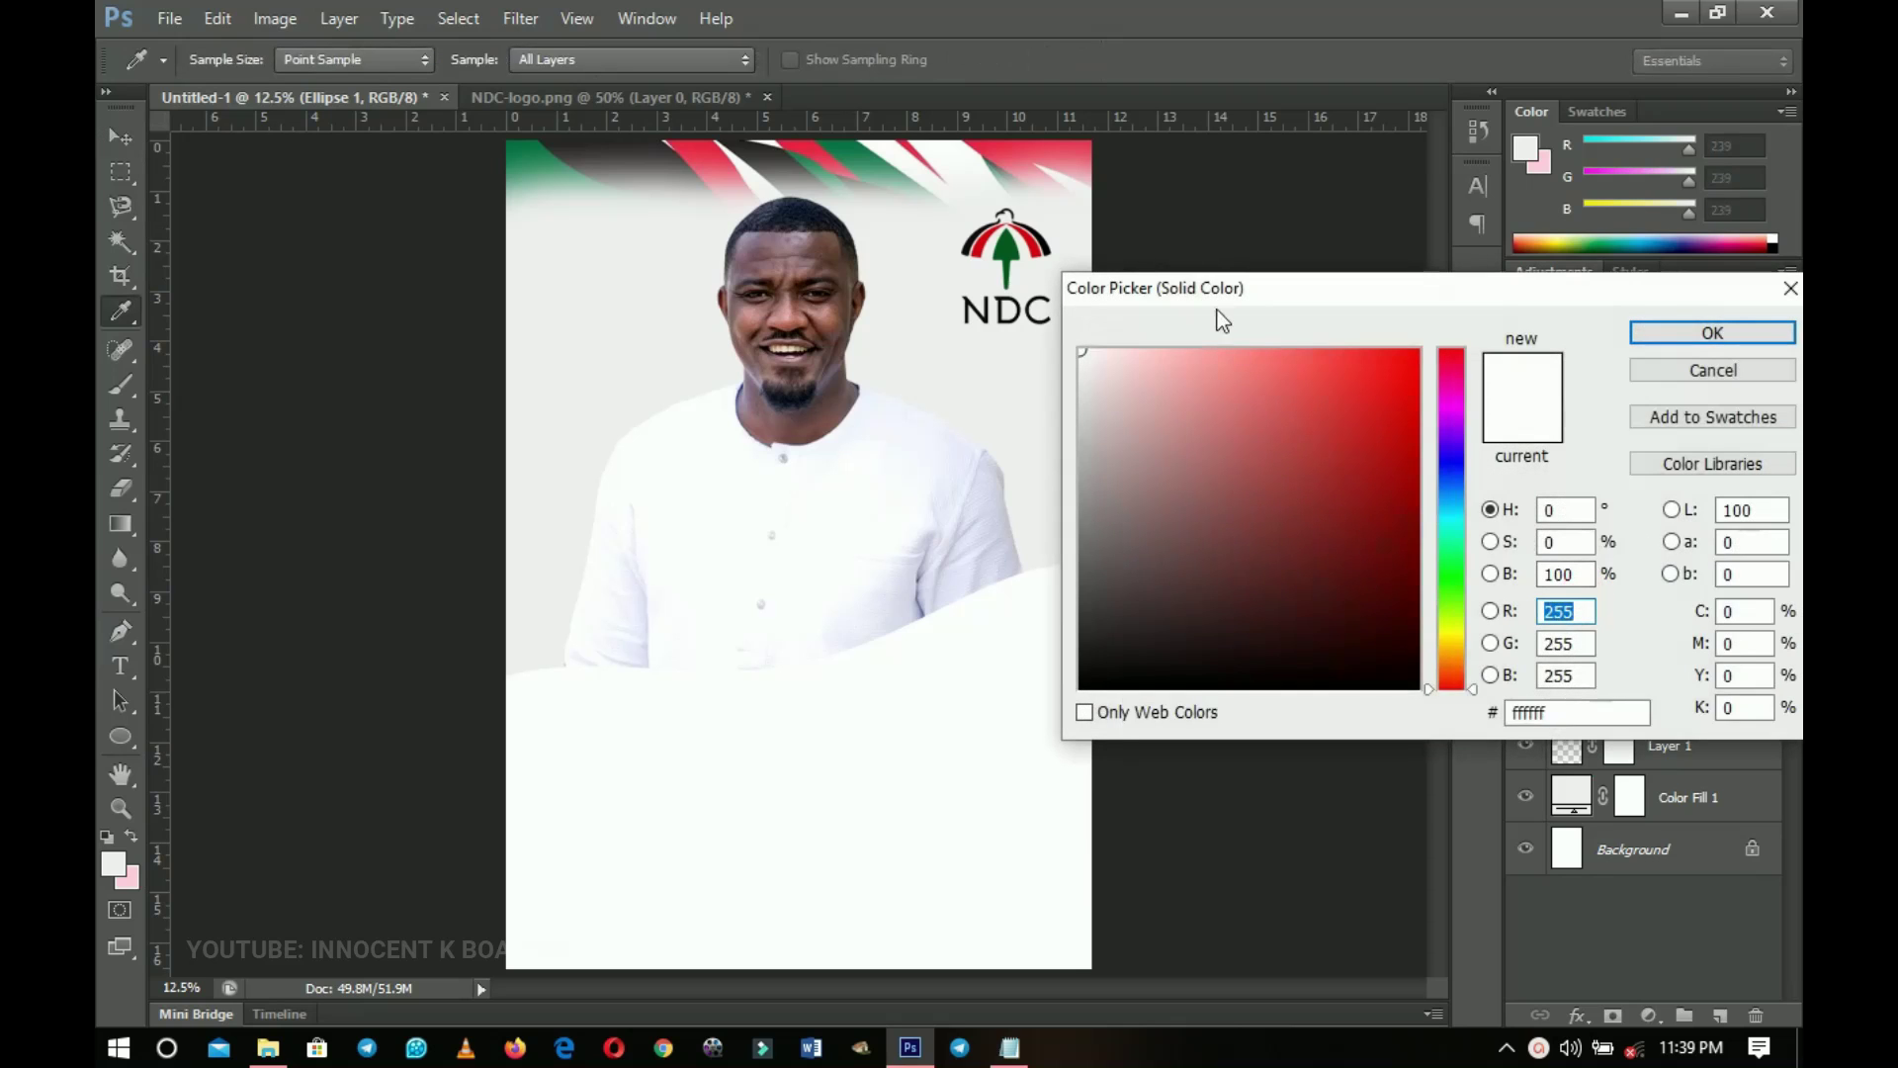
drag(1220, 314, 1265, 348)
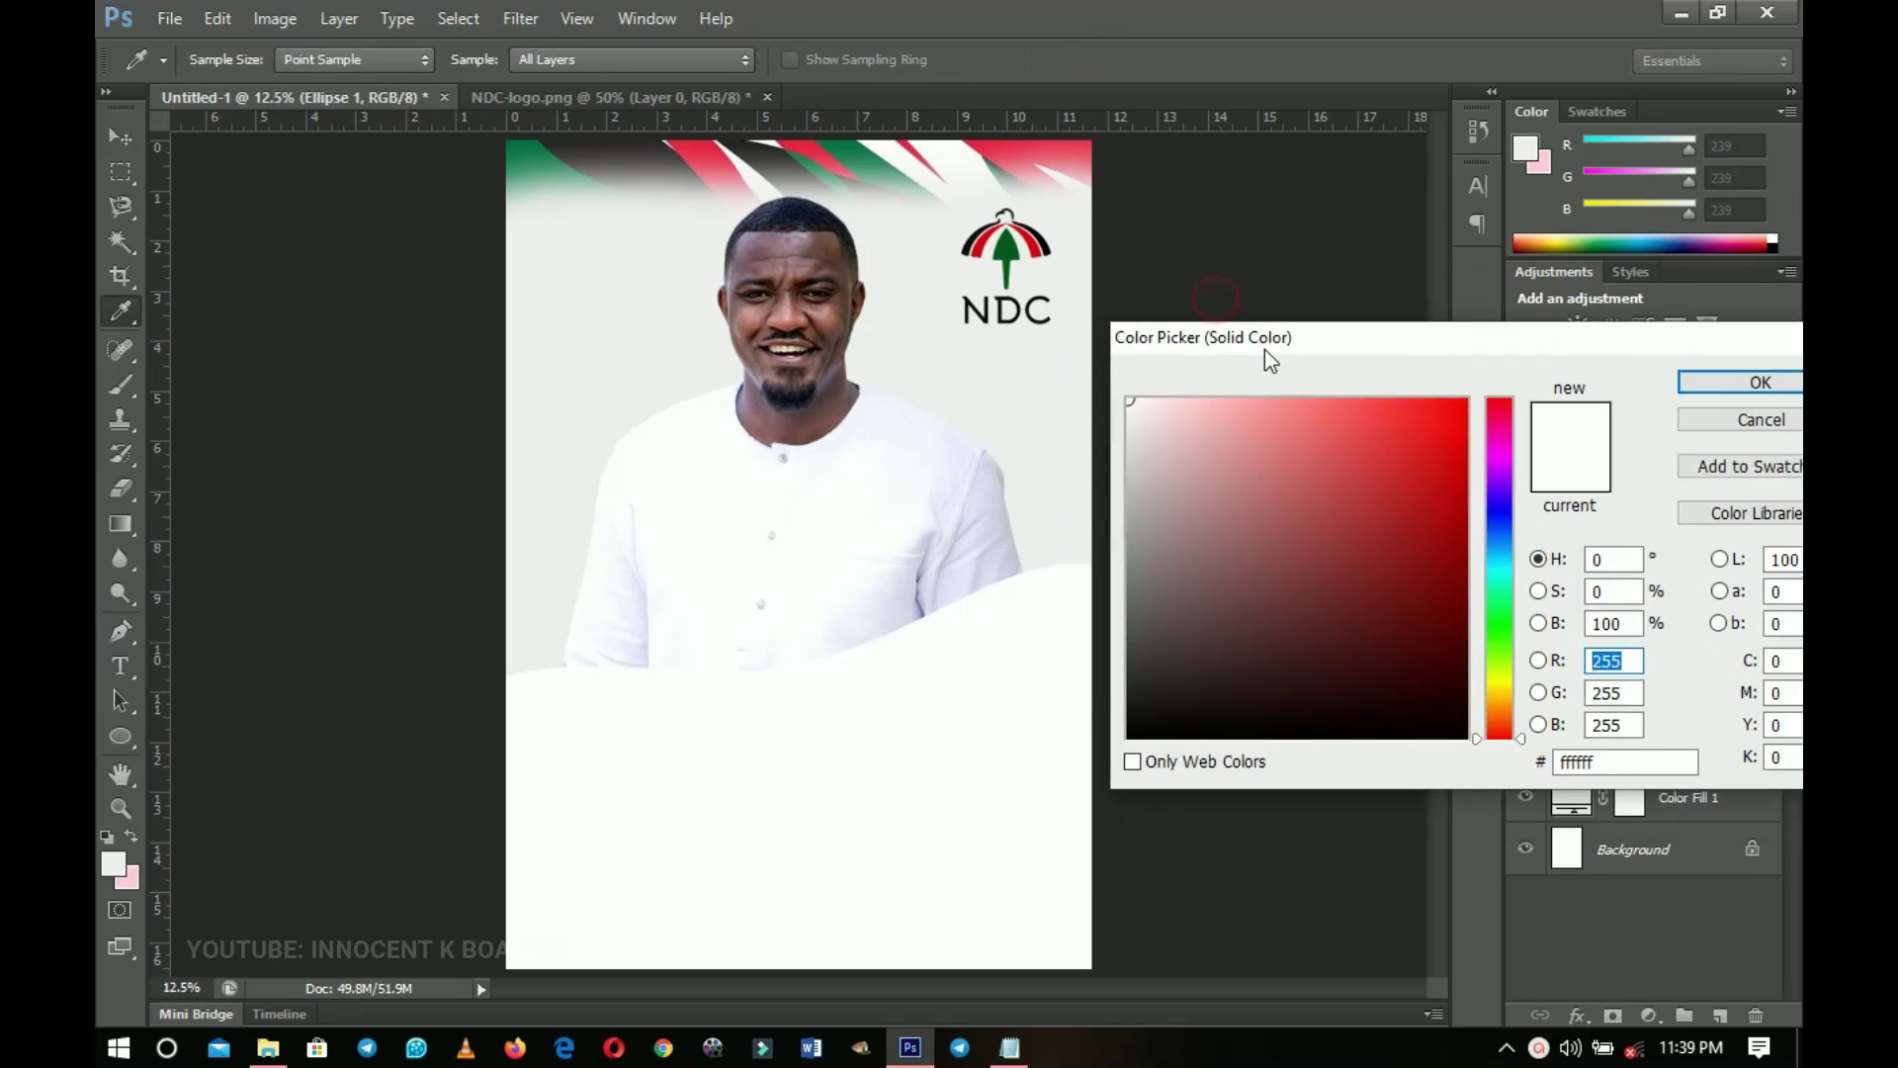
click(1006, 243)
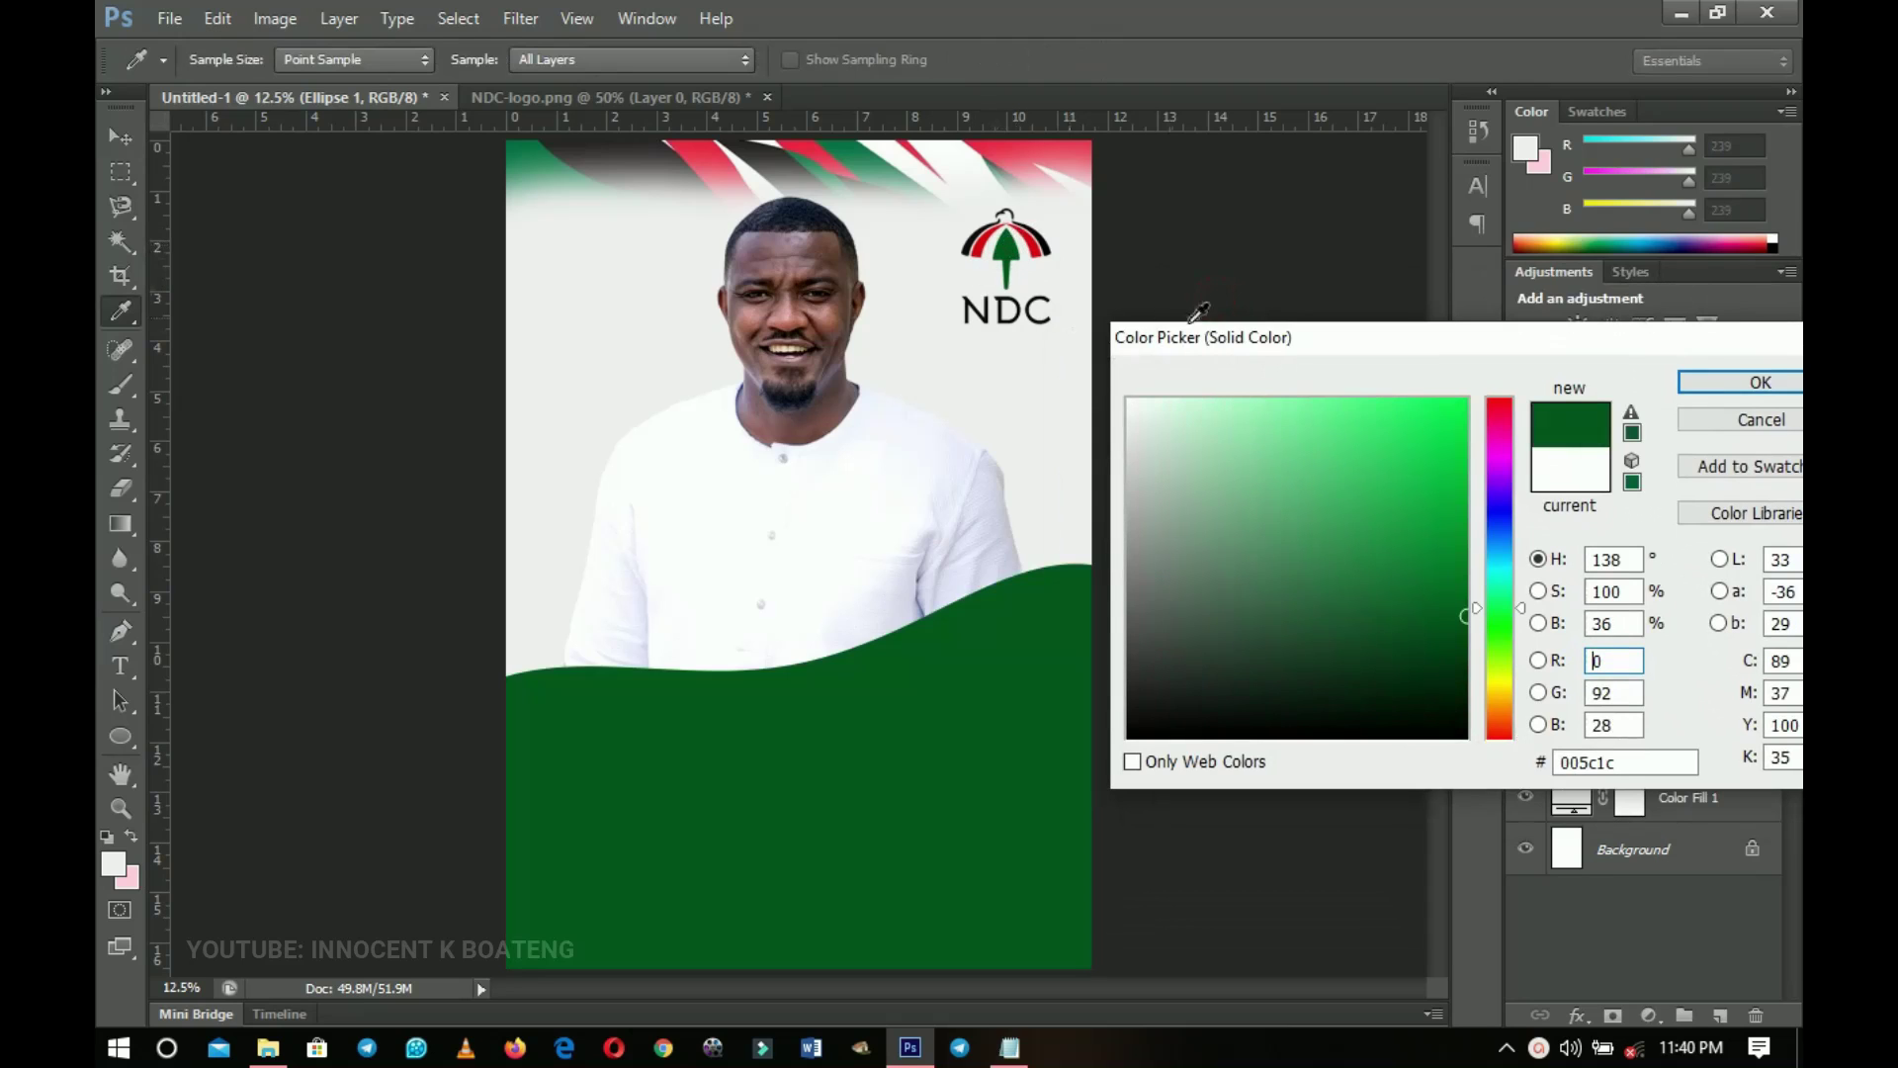
click(1760, 386)
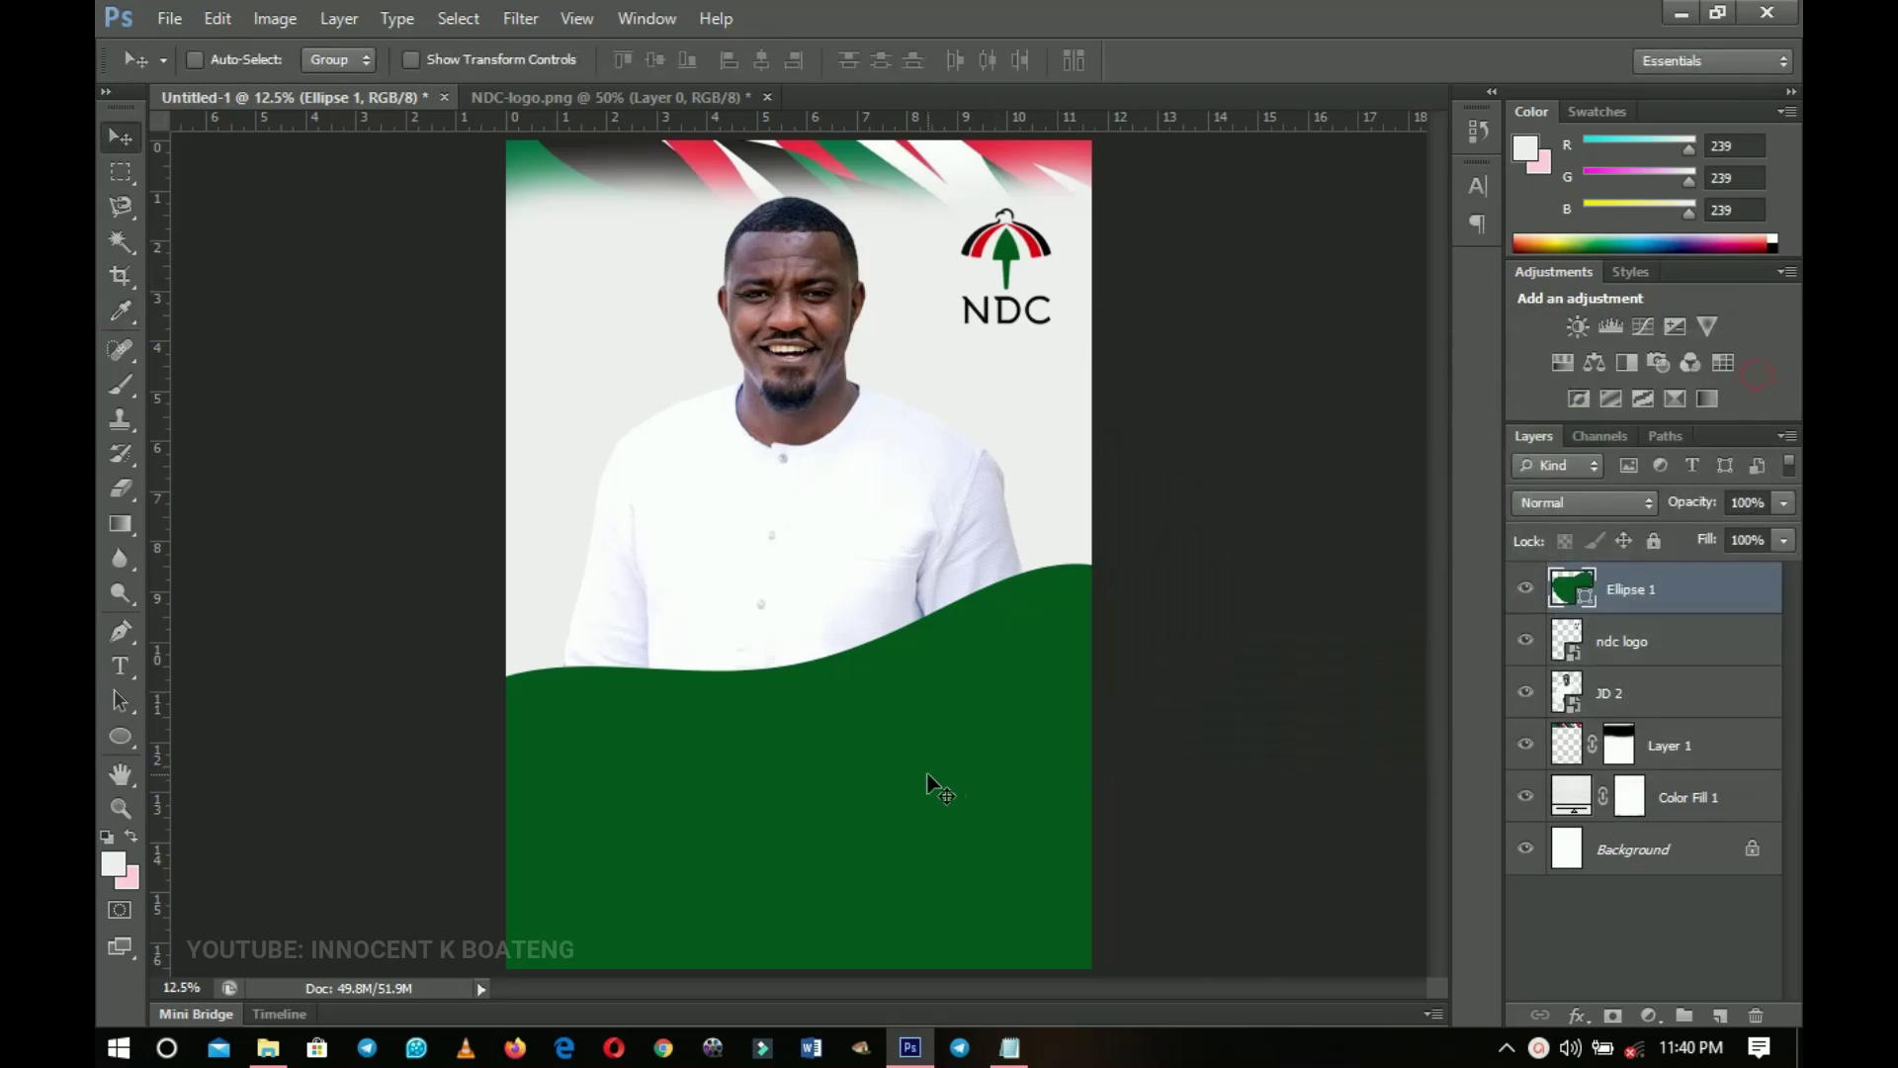
Move the green wave up slightly and warp it: lower its upper-right corner, raise its upper-left corner and deepen the middle dip
drag(928, 780, 934, 750)
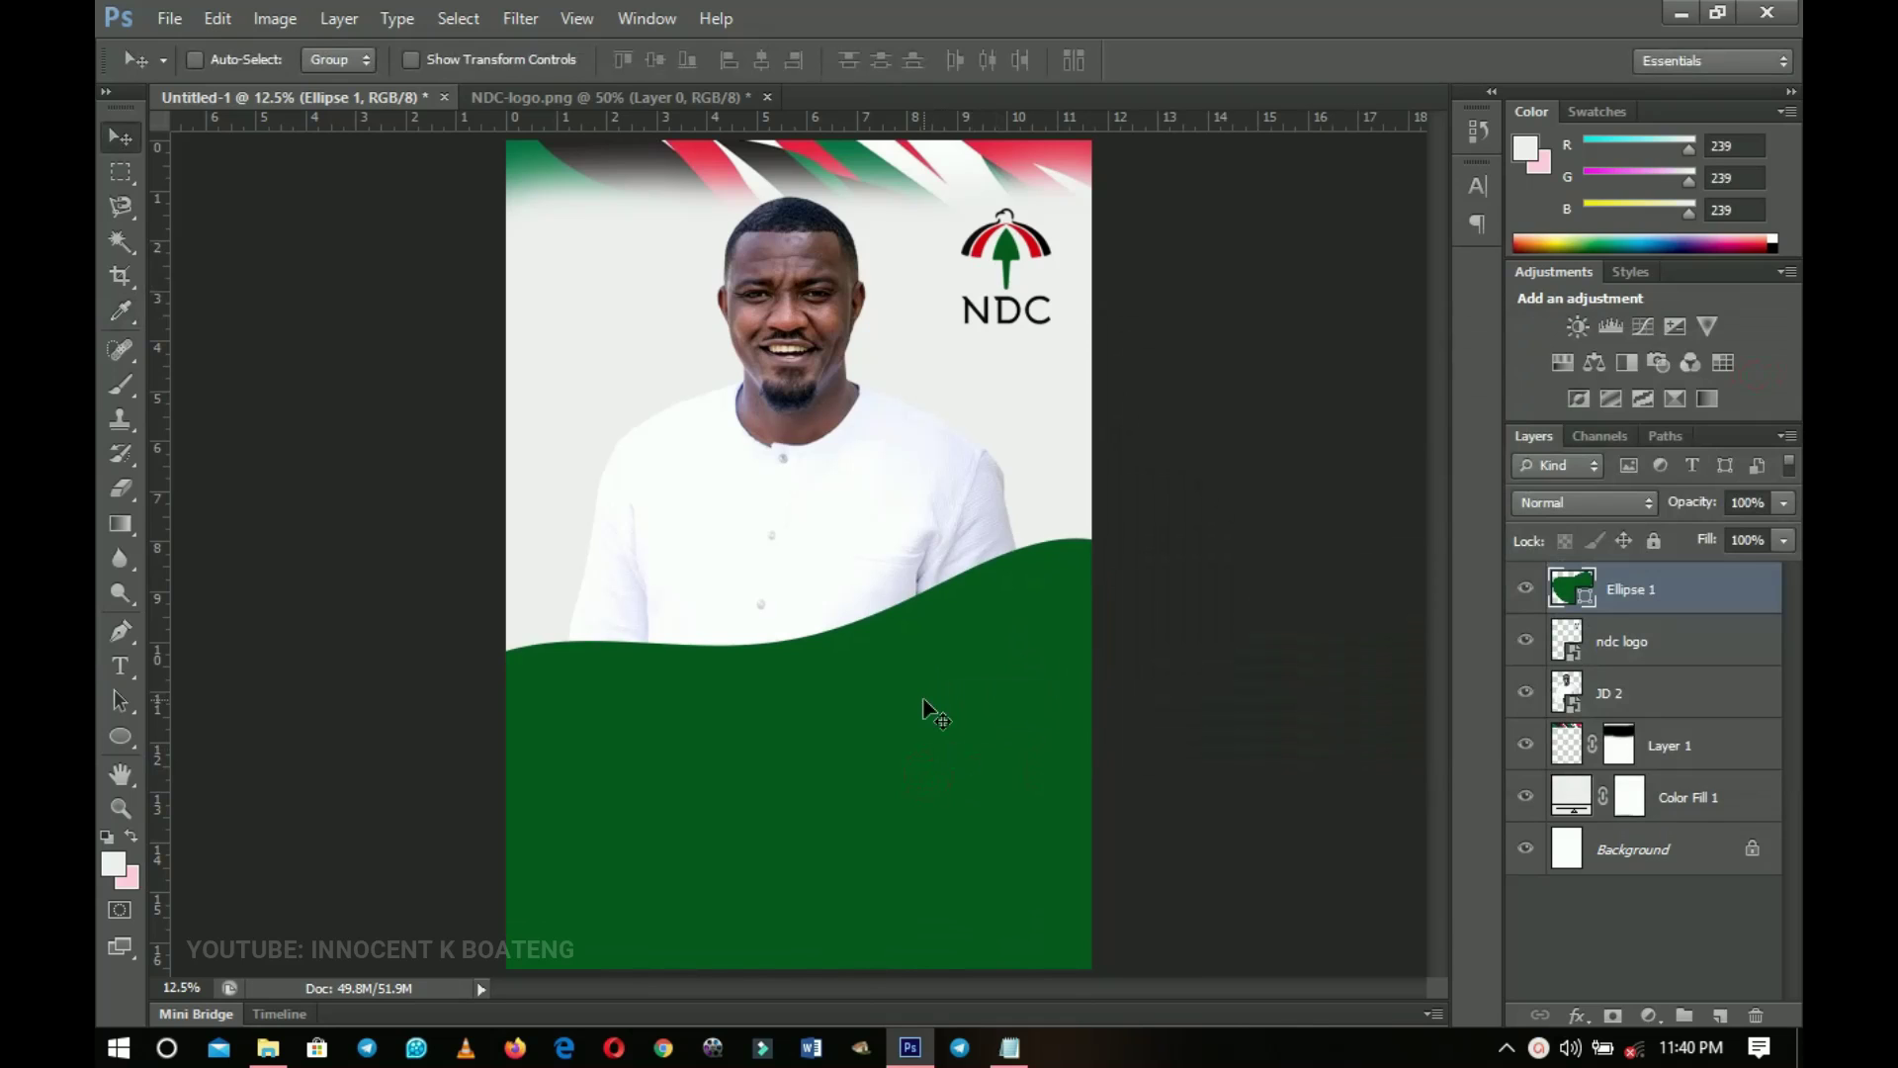
key(ctrl+t)
right_click(917, 716)
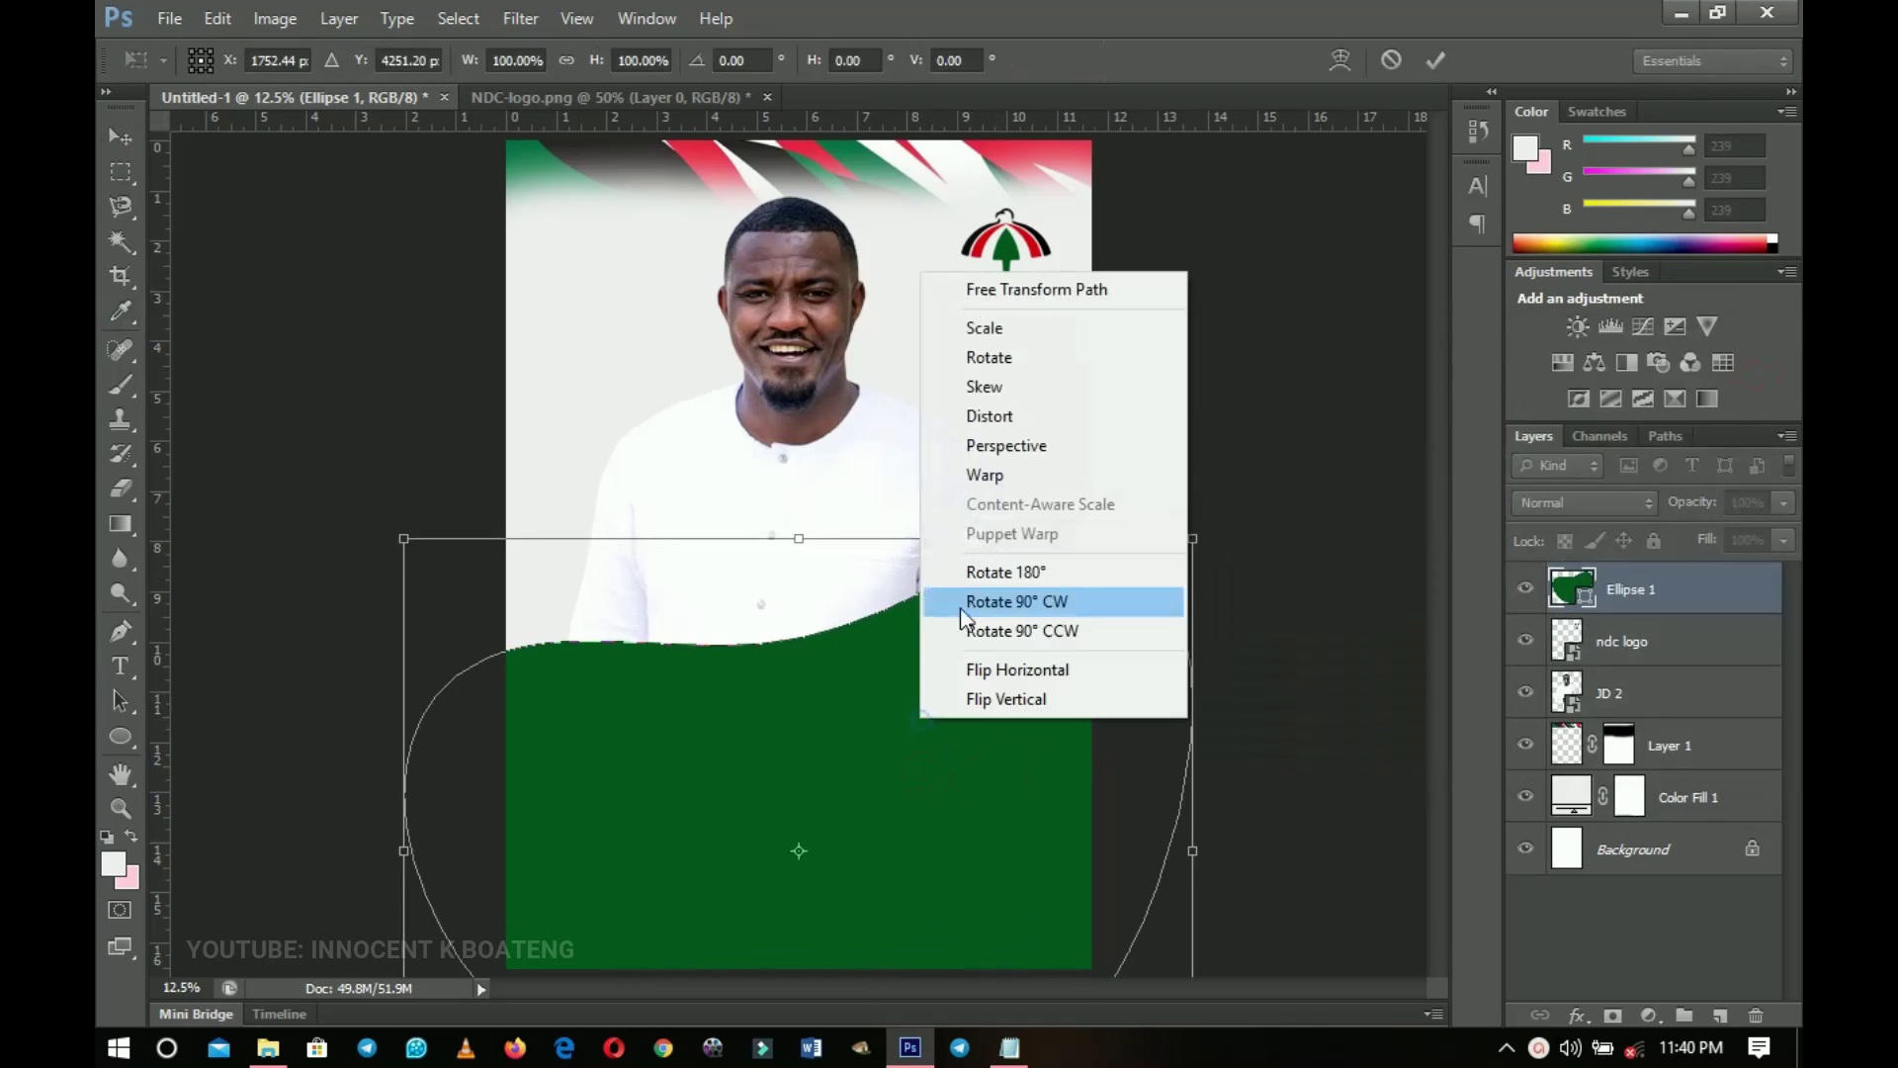
click(1012, 468)
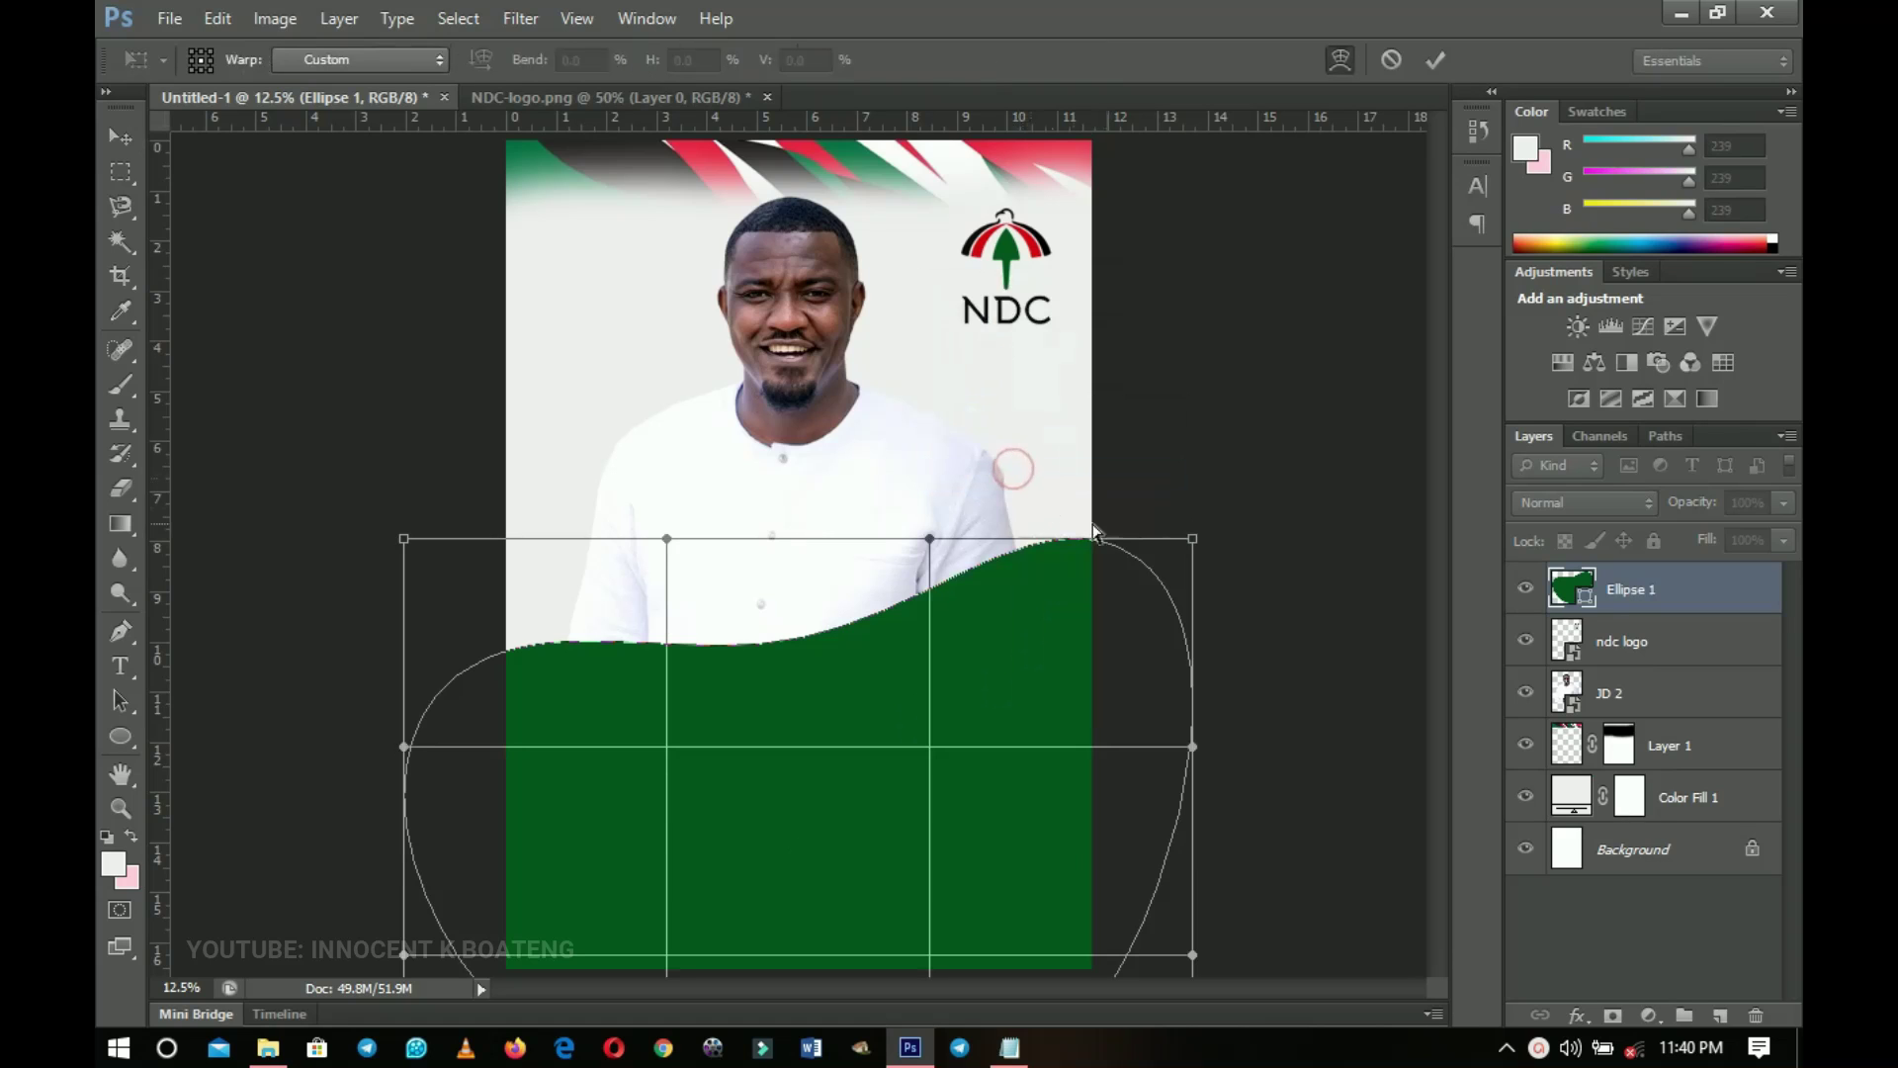
drag(1193, 541, 1255, 598)
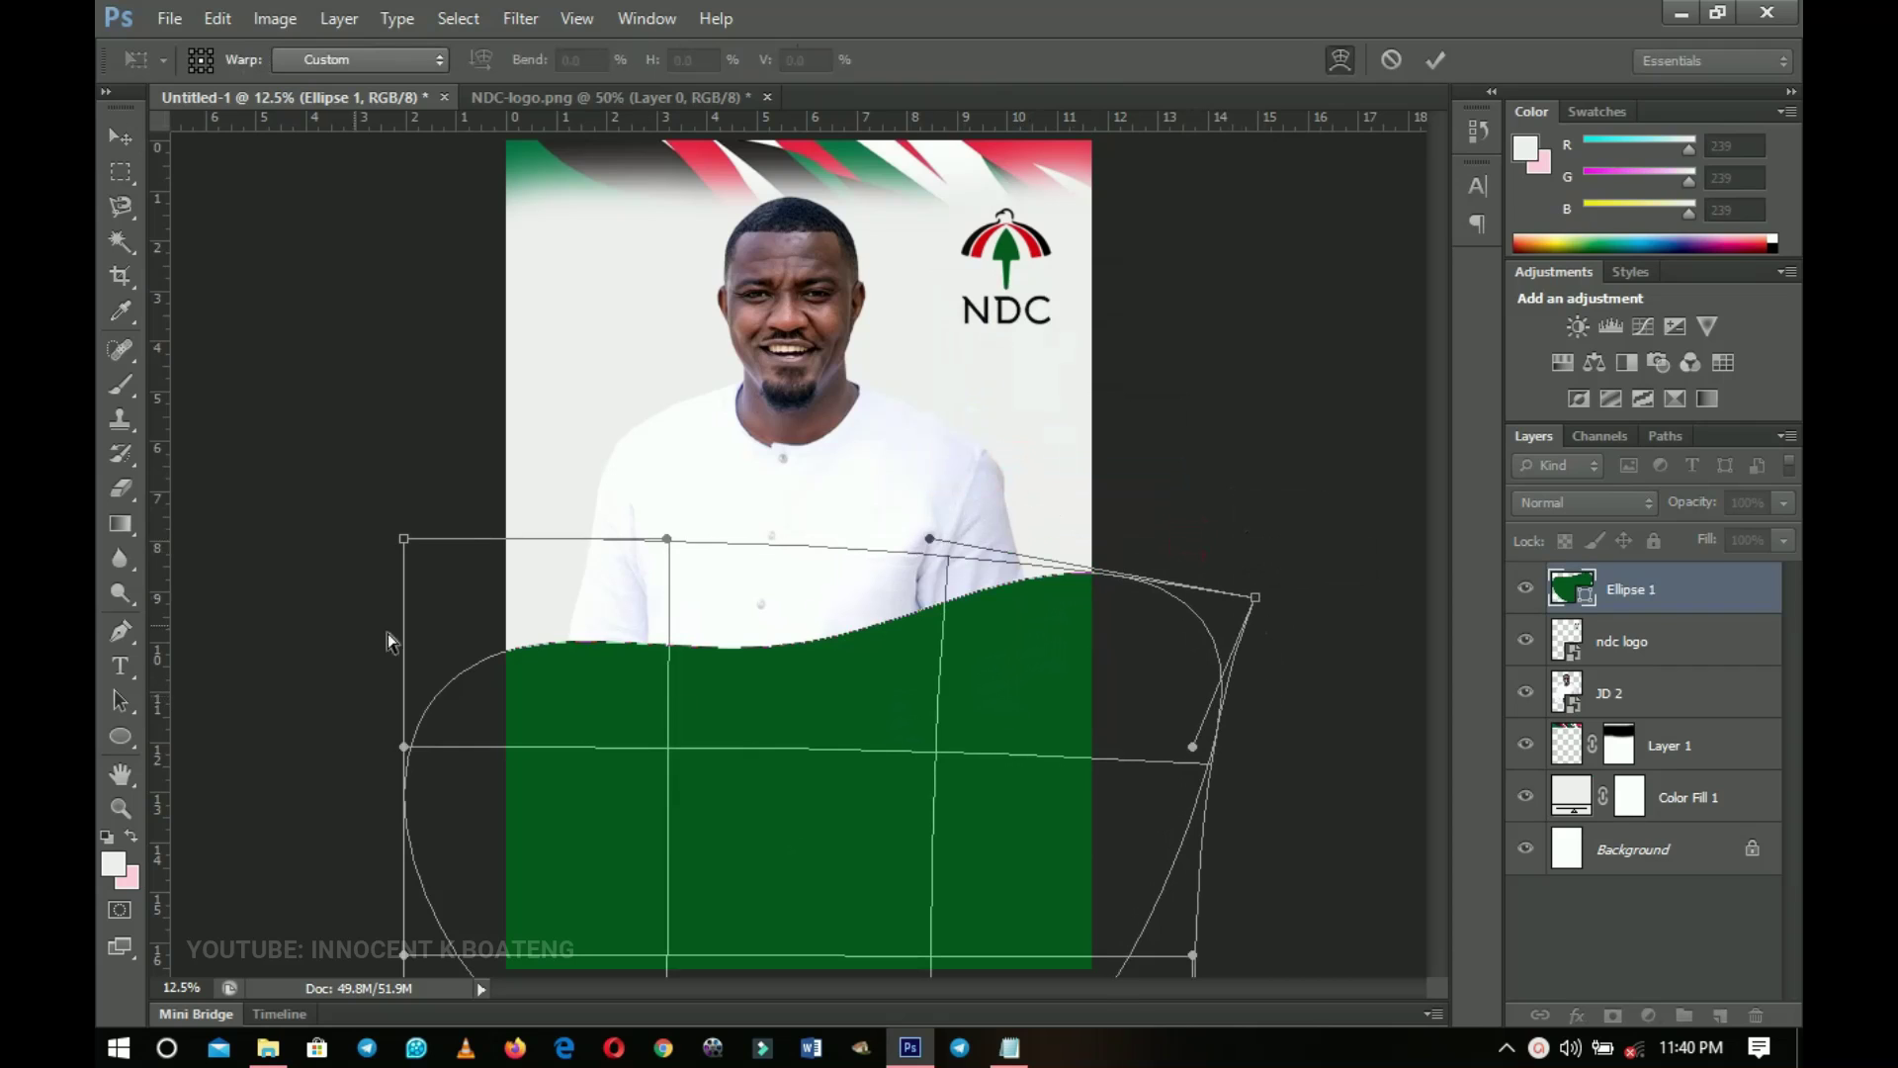
mouse_move(404, 542)
mouse_down()
mouse_move(403, 514)
mouse_move(399, 541)
mouse_up()
drag(816, 753, 814, 792)
drag(410, 544, 385, 489)
key(Return)
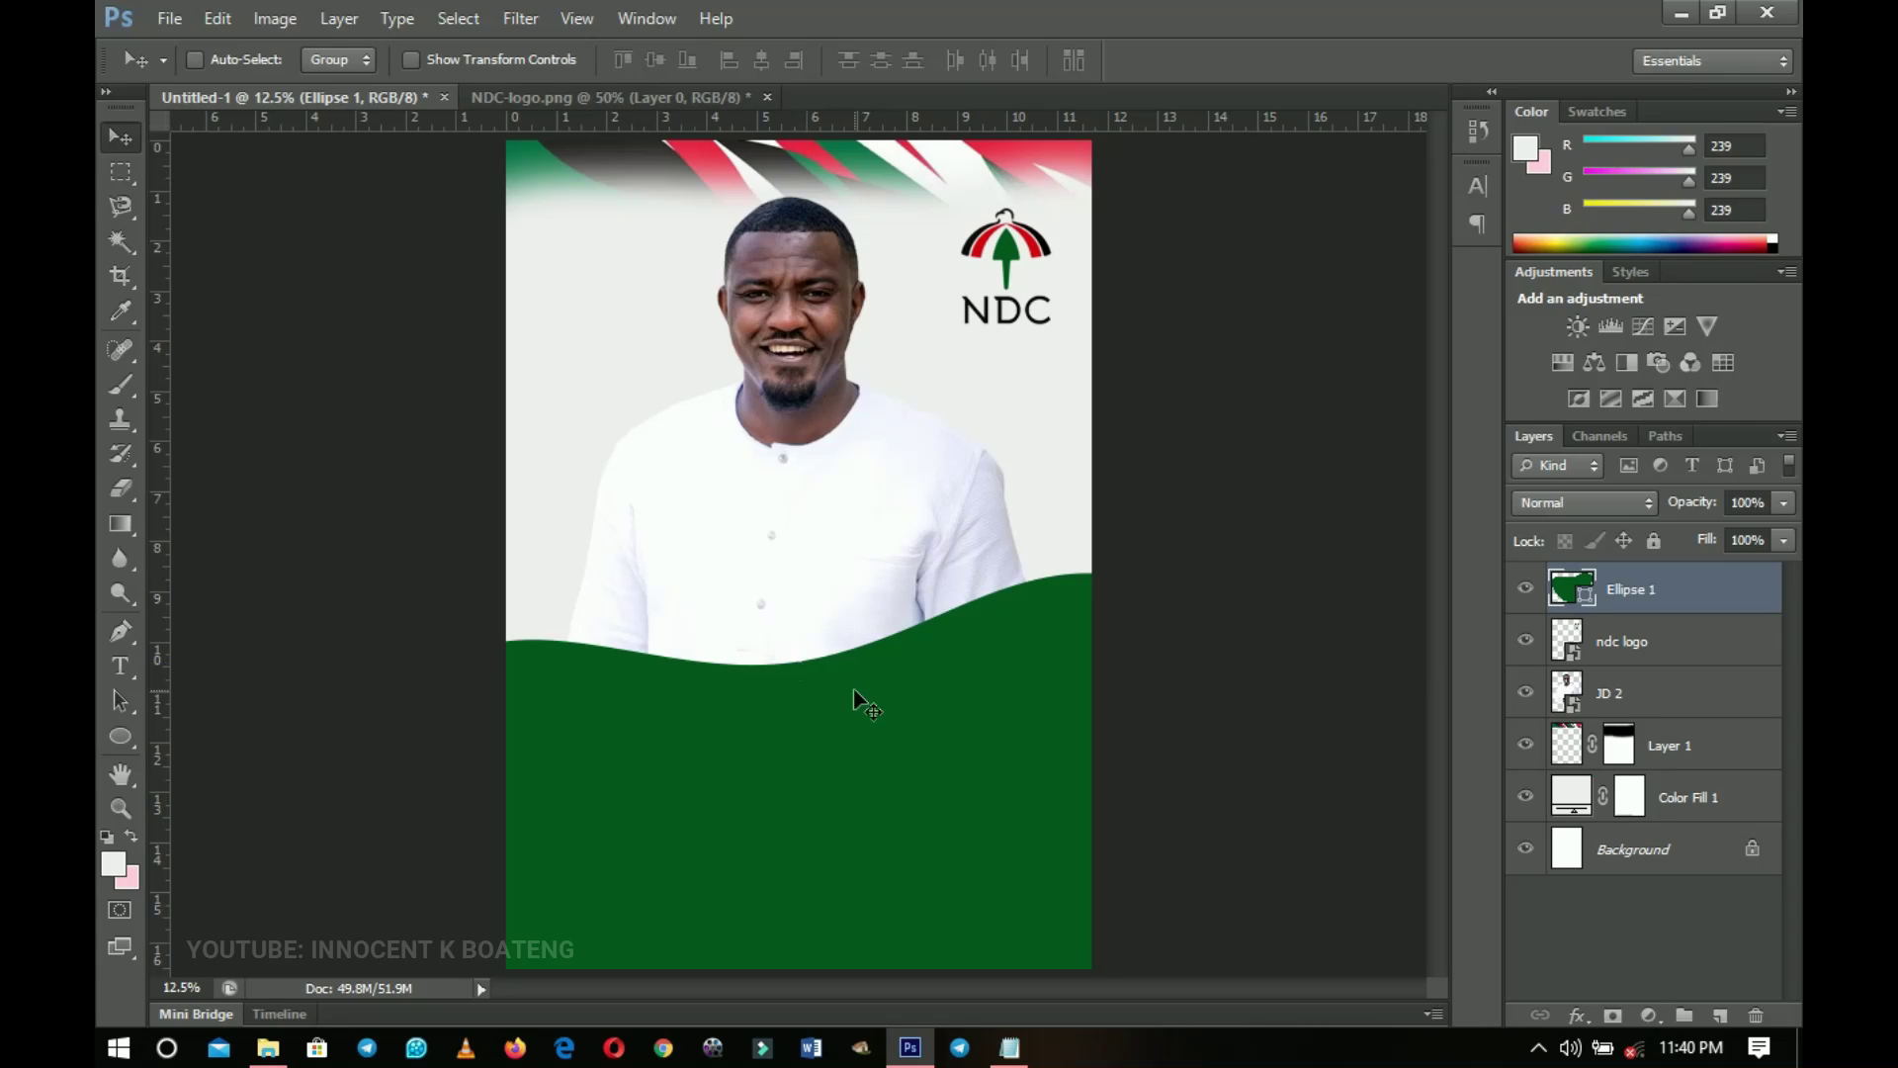
Duplicate the green wave, recolour the copy red ea0310 and shift it down to leave a thin green strip along the top
key(ctrl+j)
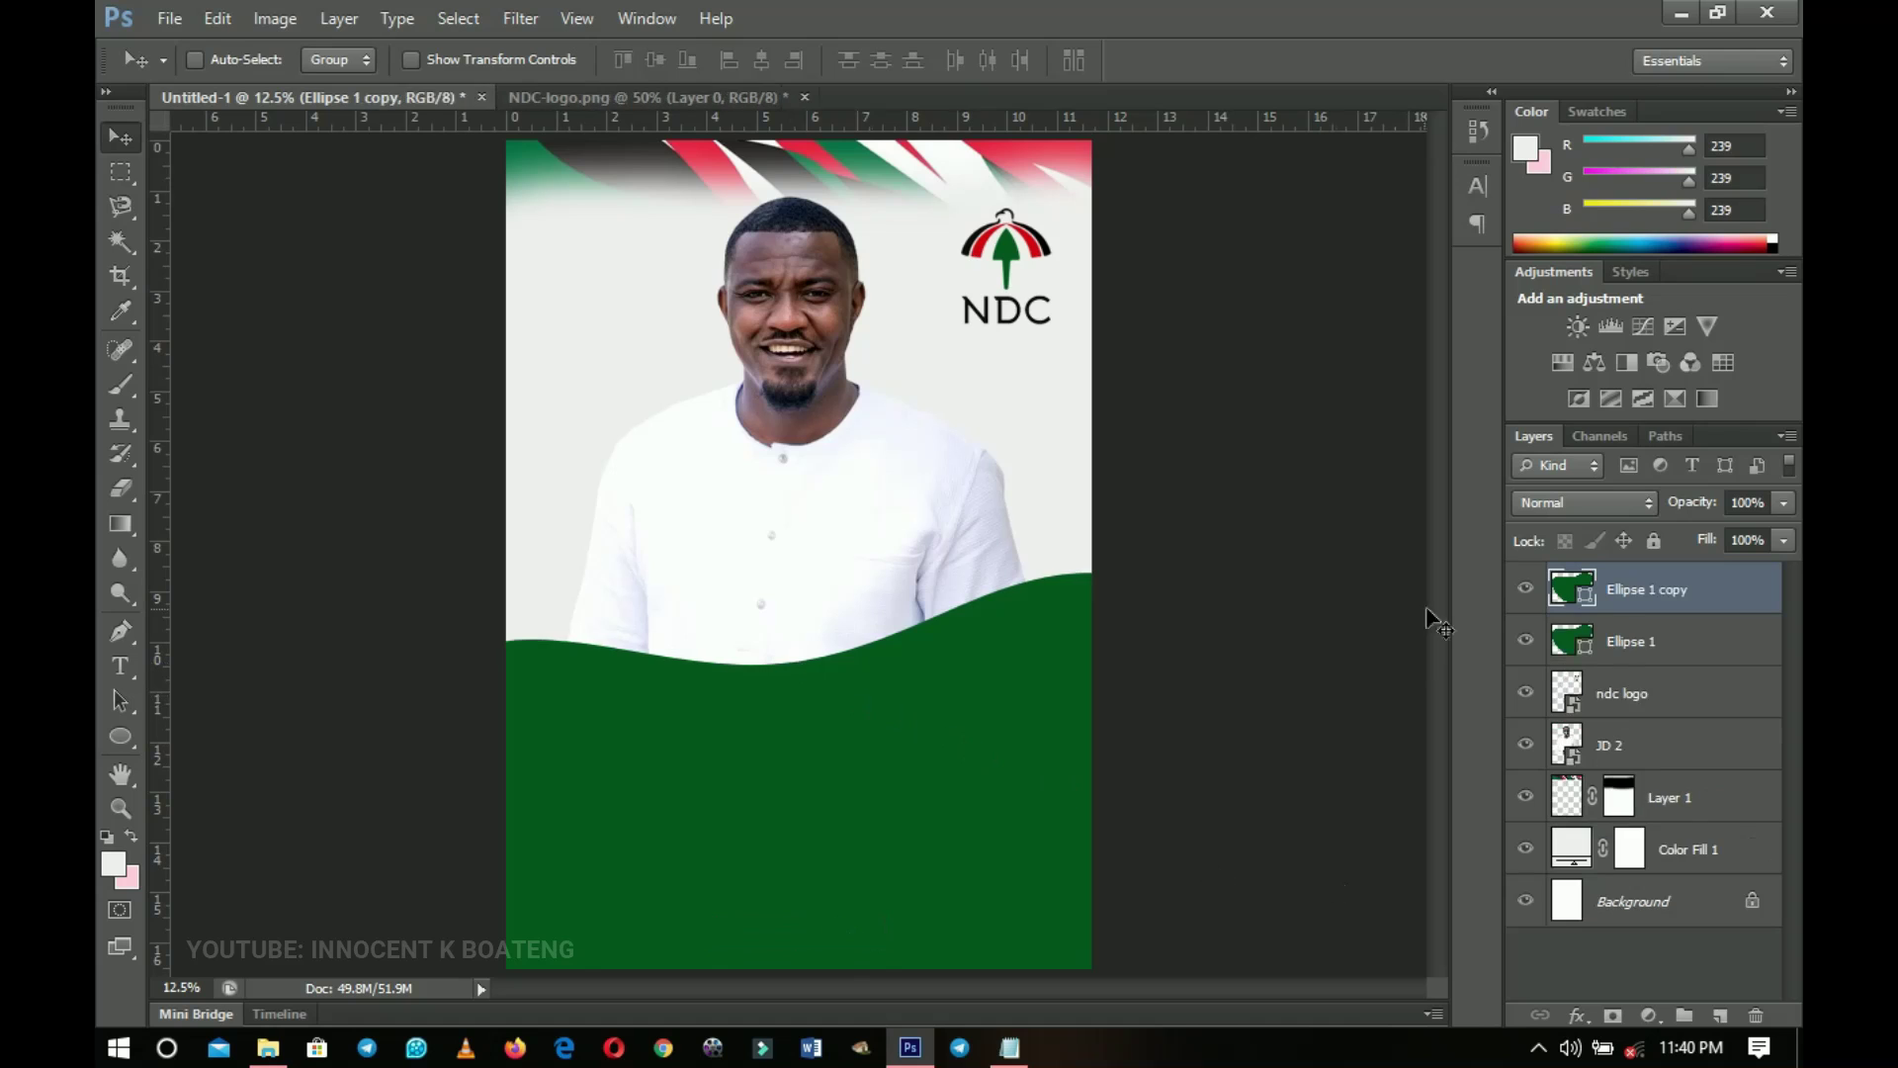
double_click(1585, 607)
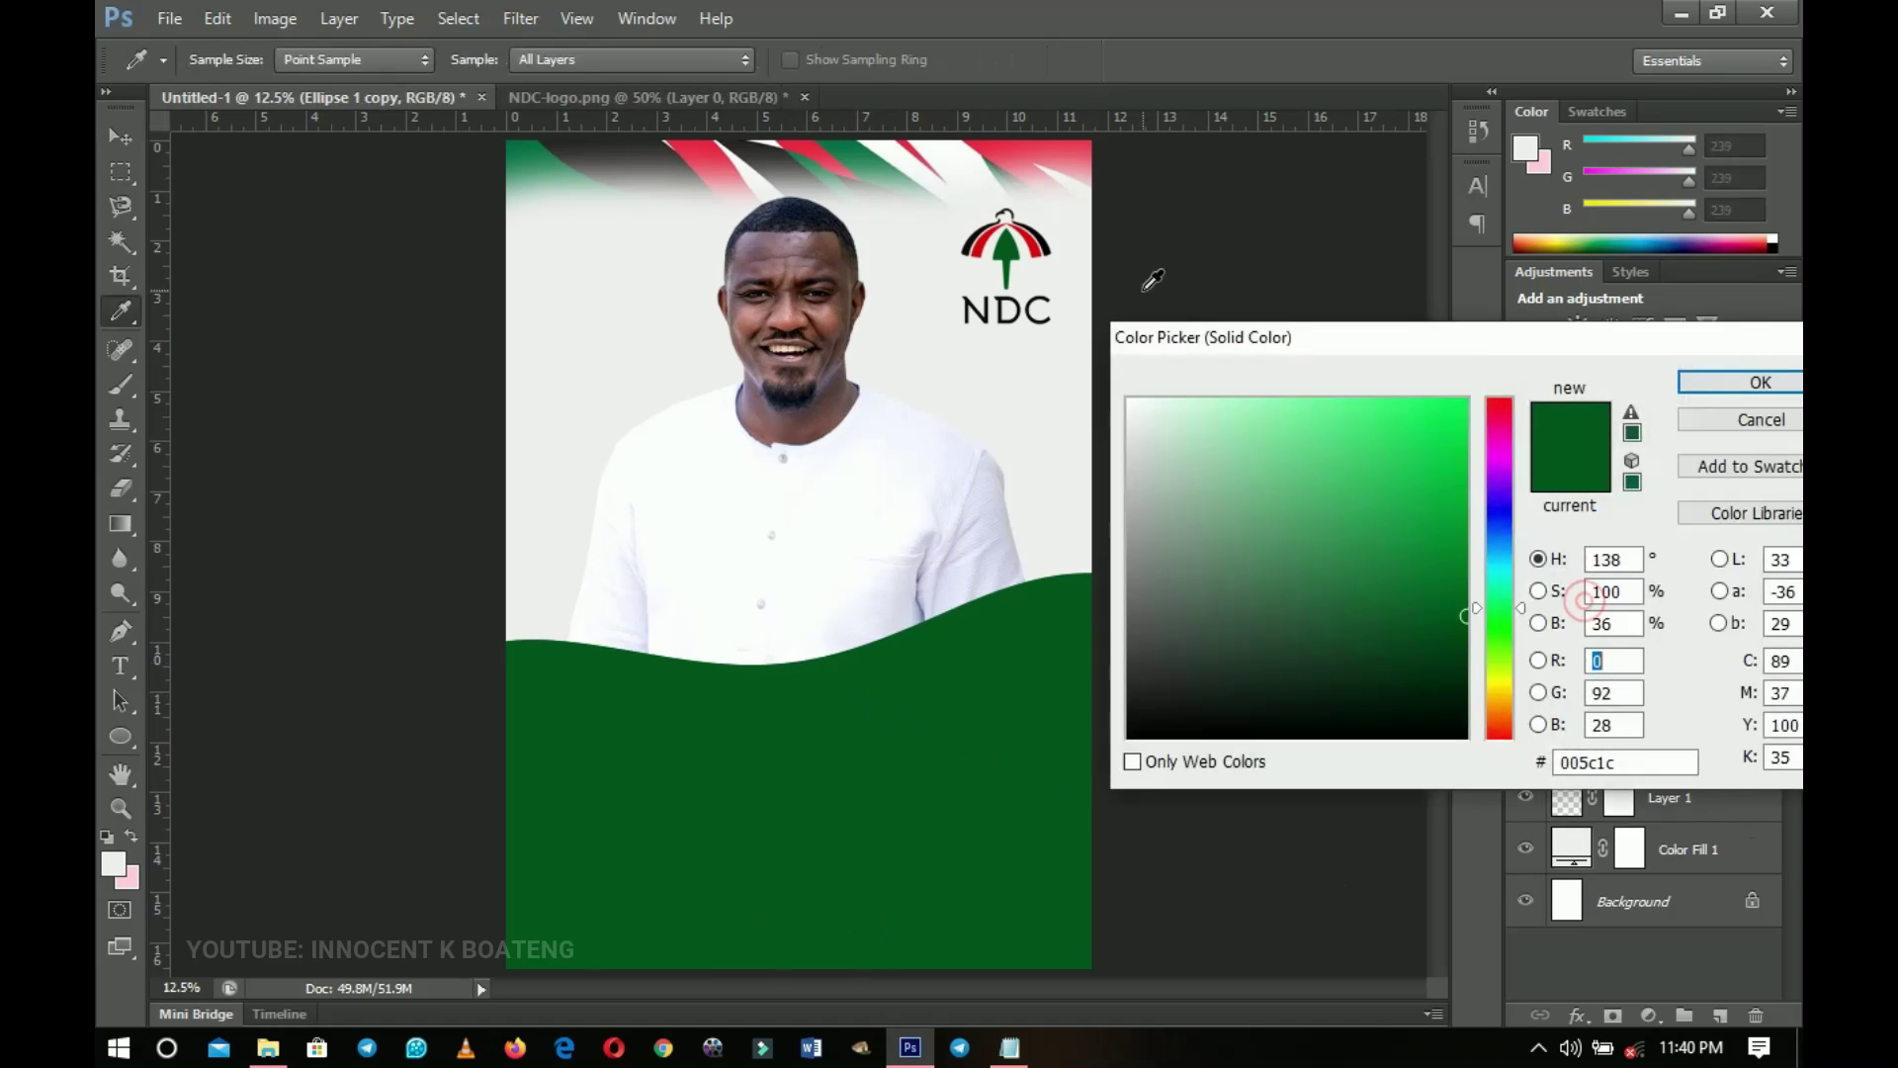
click(1040, 237)
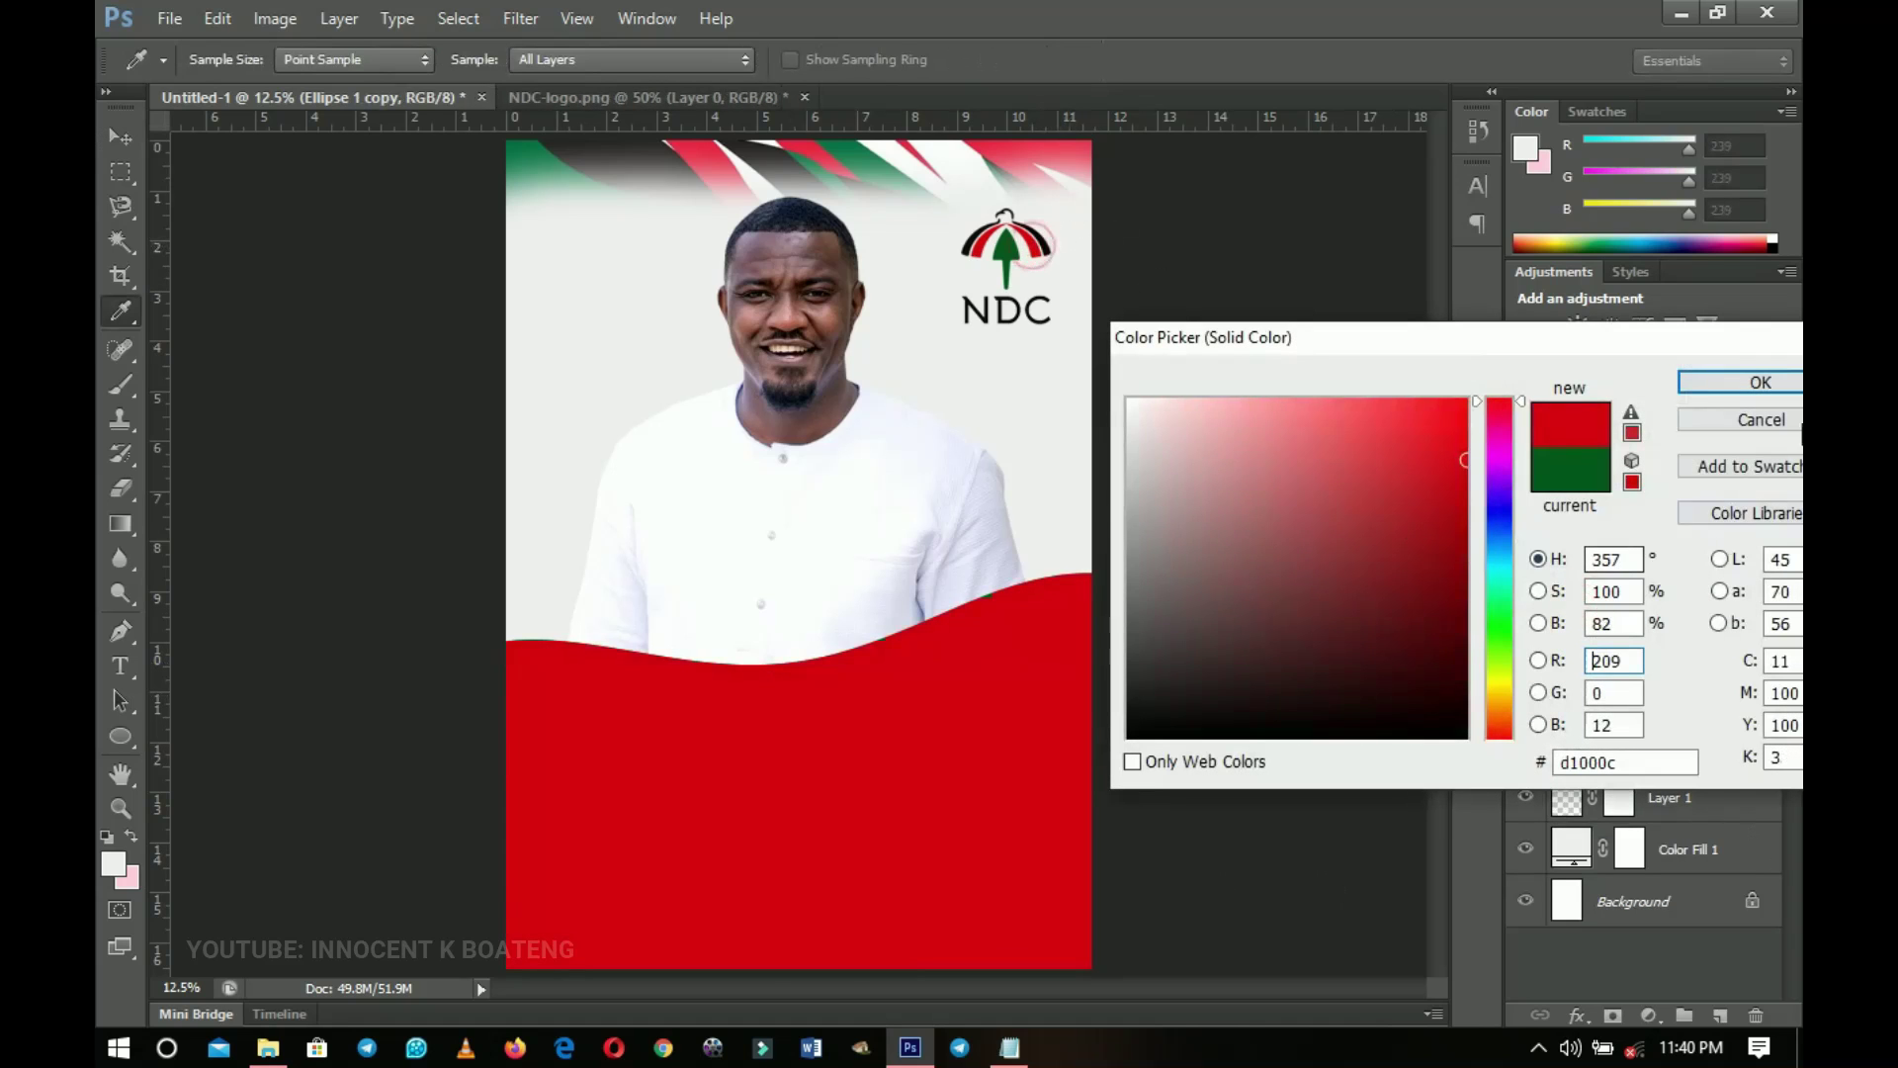
drag(1465, 458, 1463, 426)
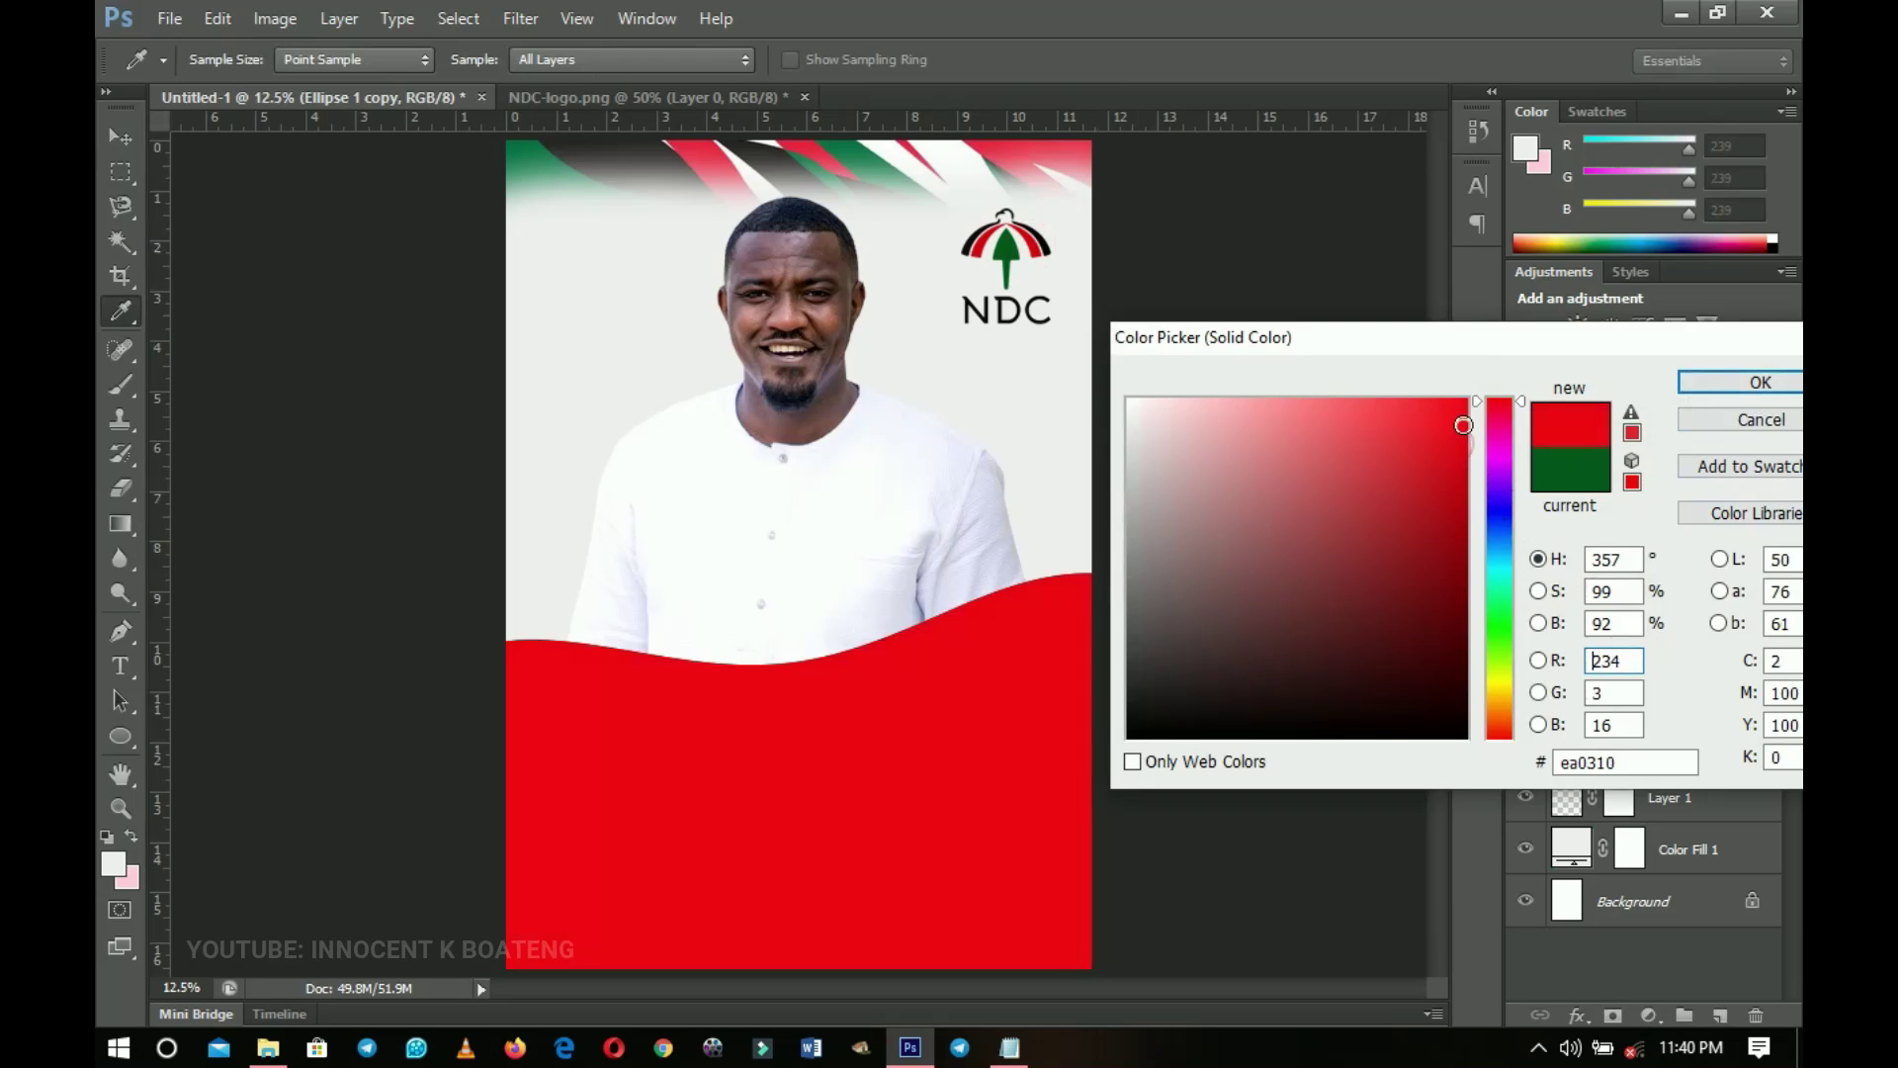
click(1718, 386)
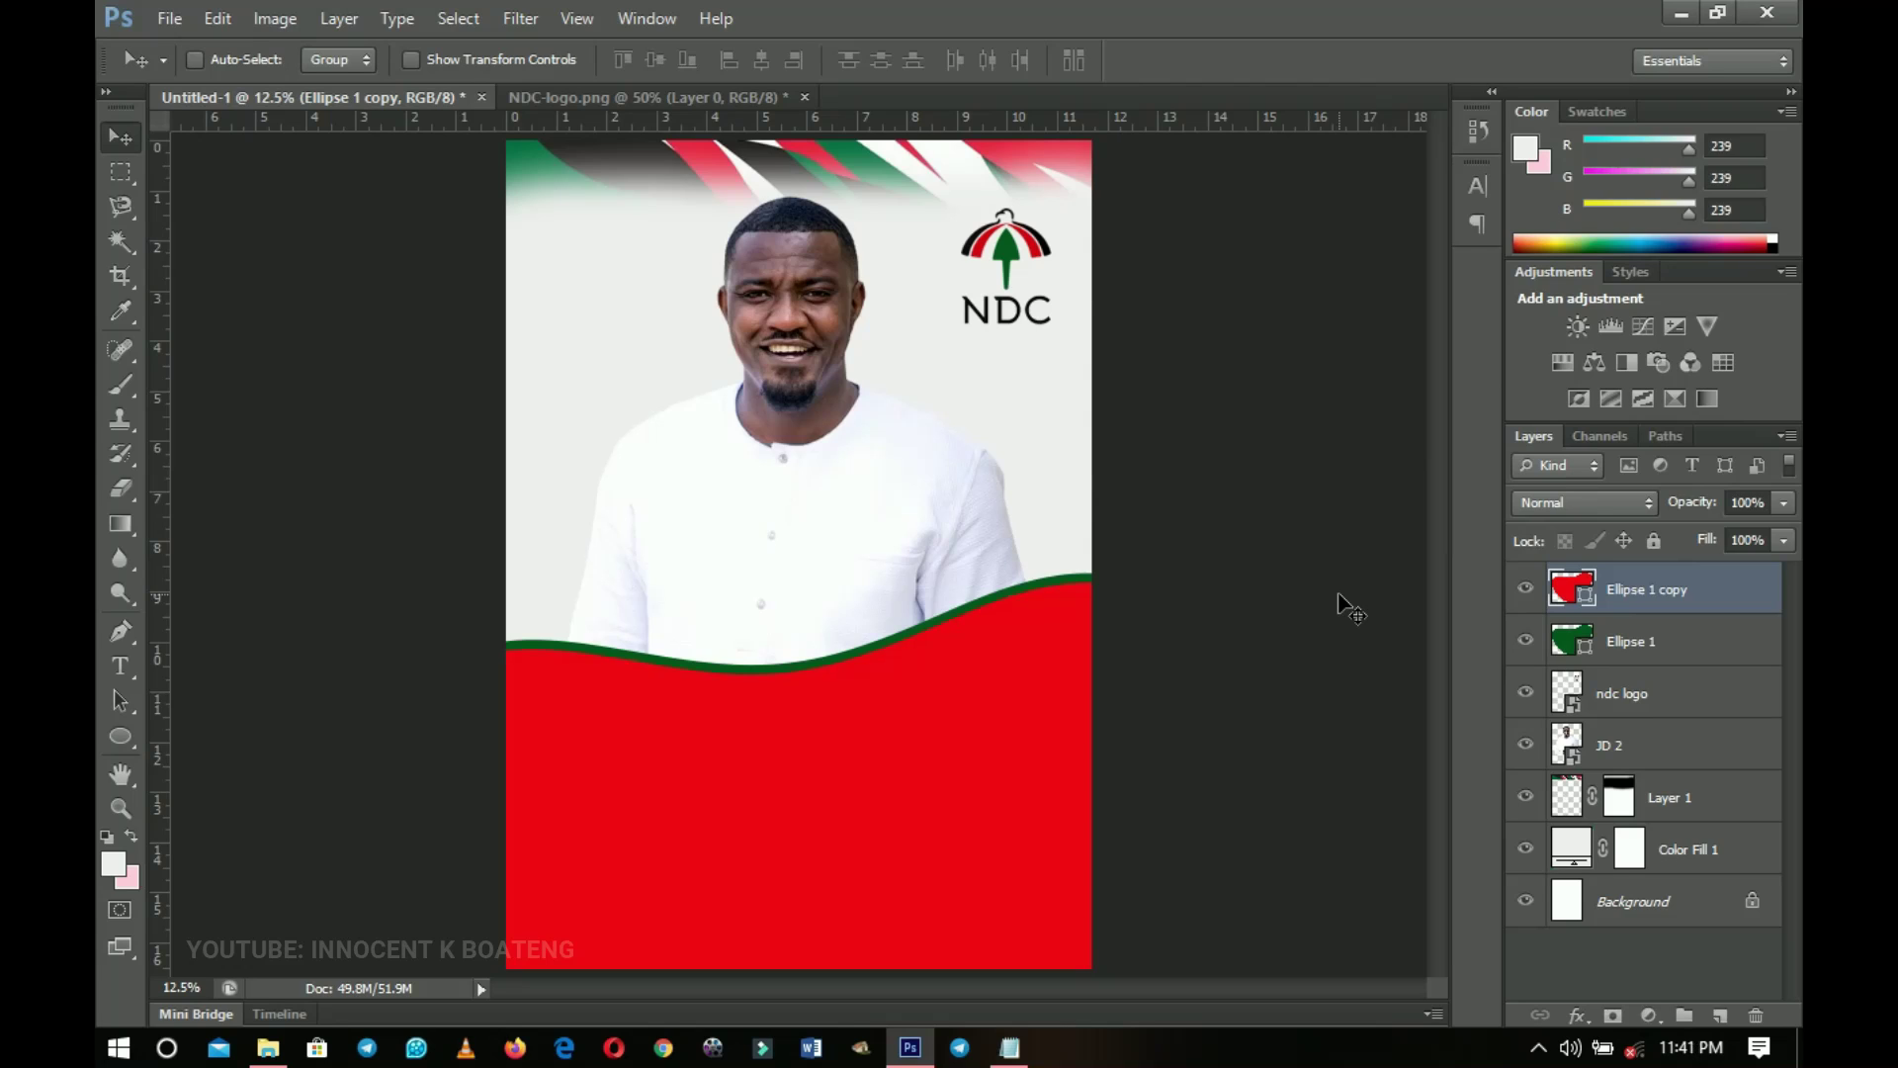
Duplicate the red wave and recolour the new copy white, ffffff
key(ctrl+j)
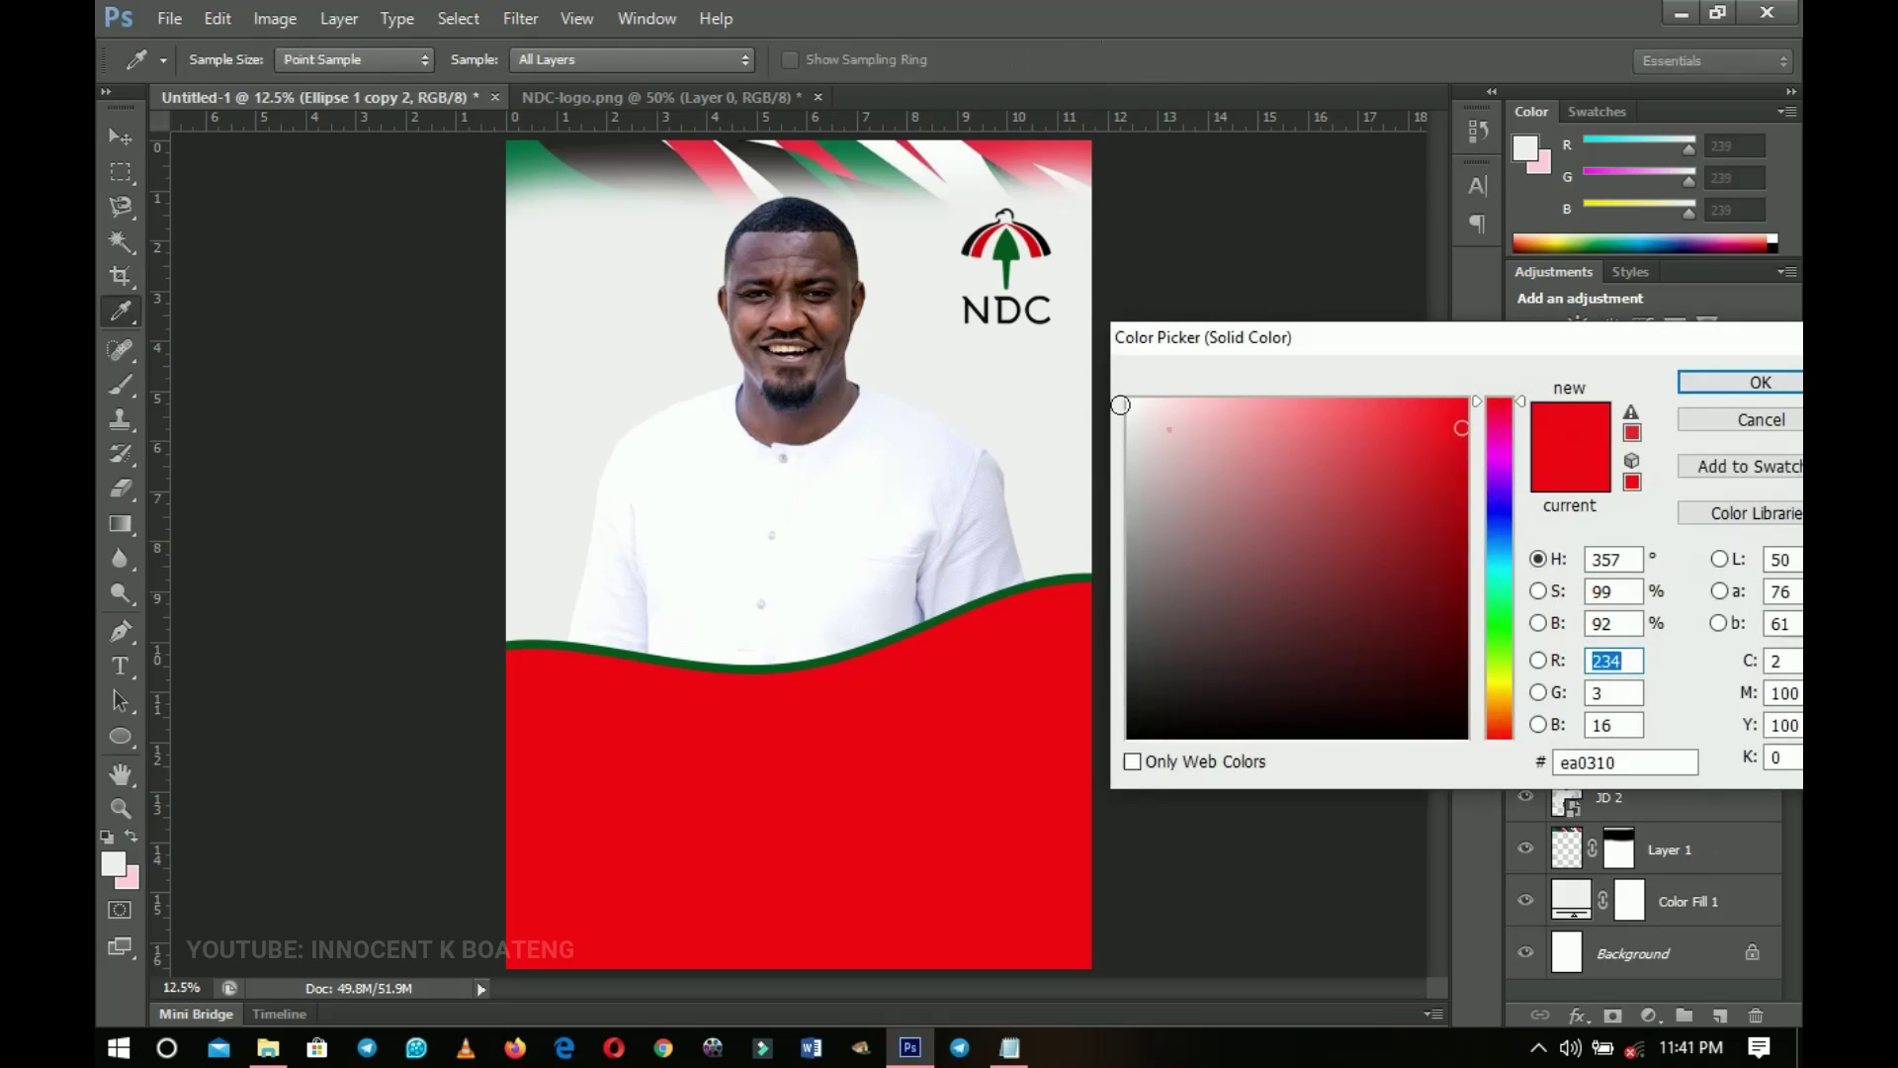
click(1128, 400)
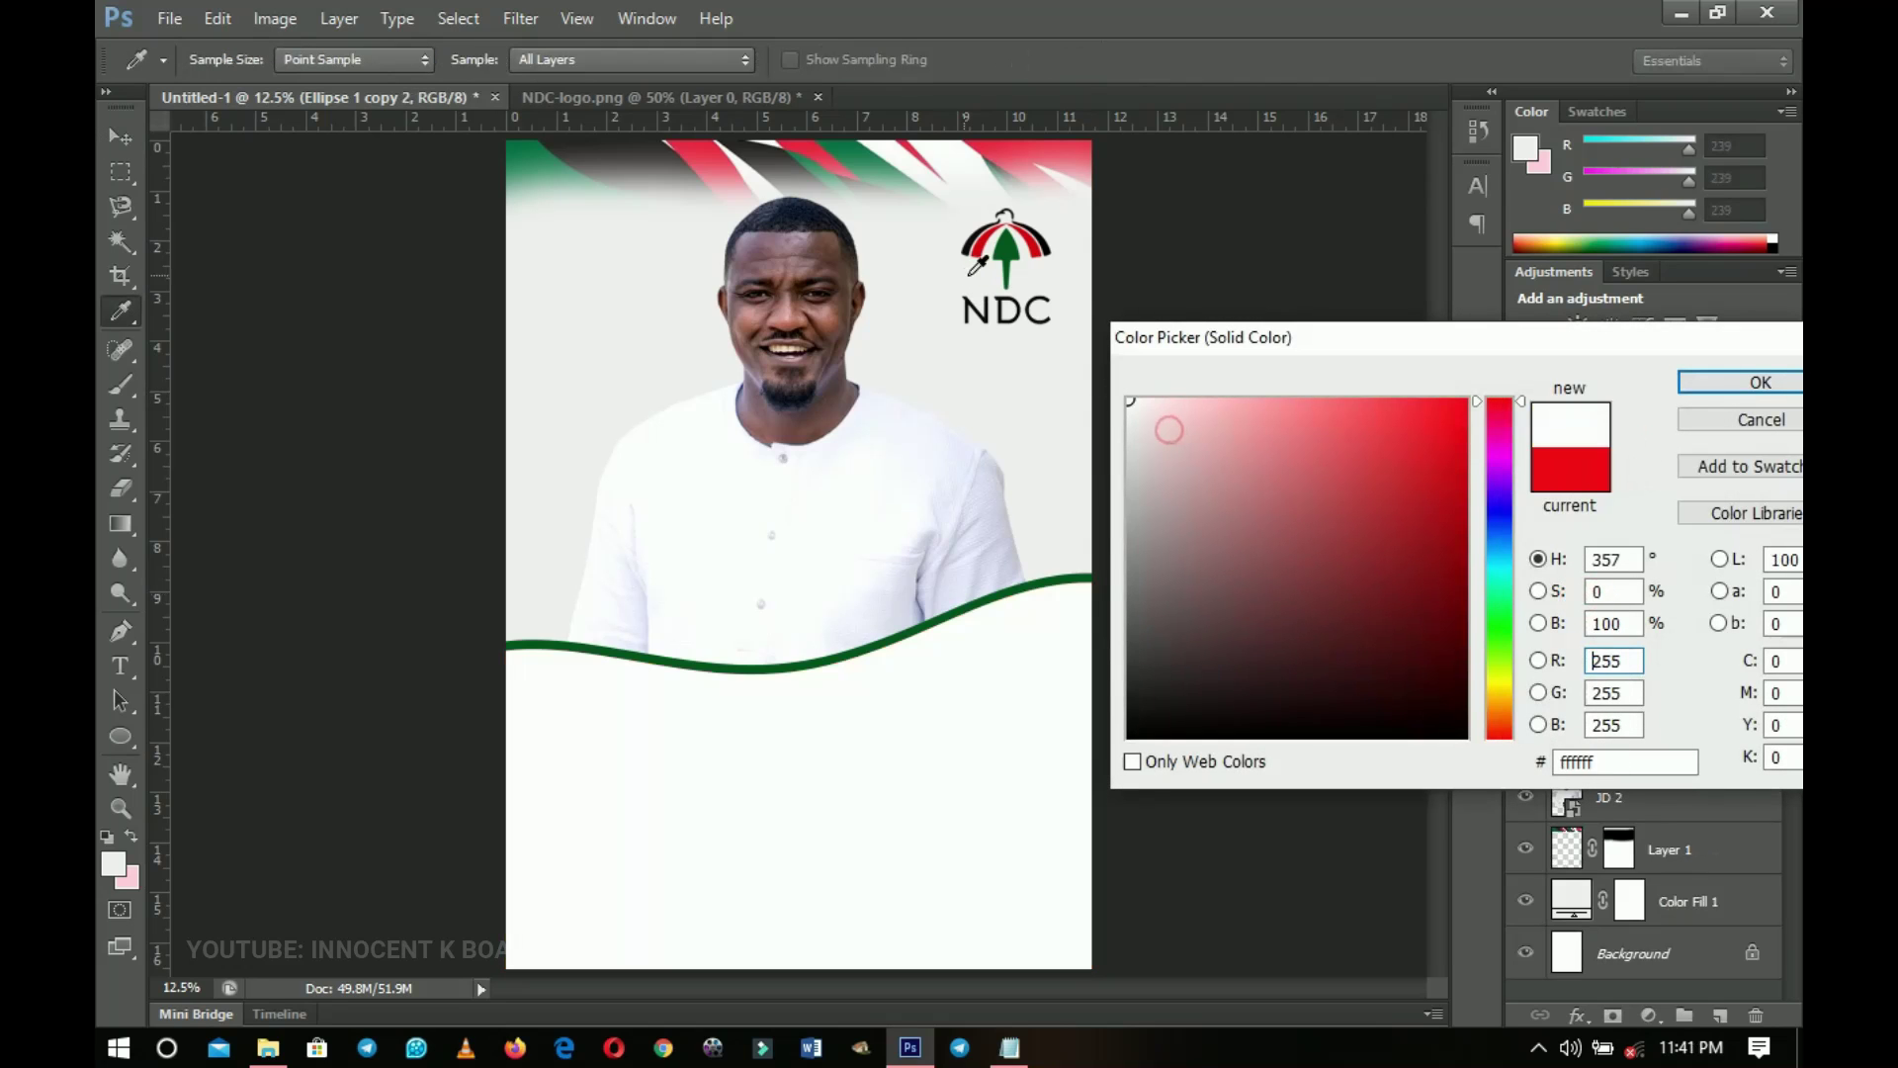
click(1754, 380)
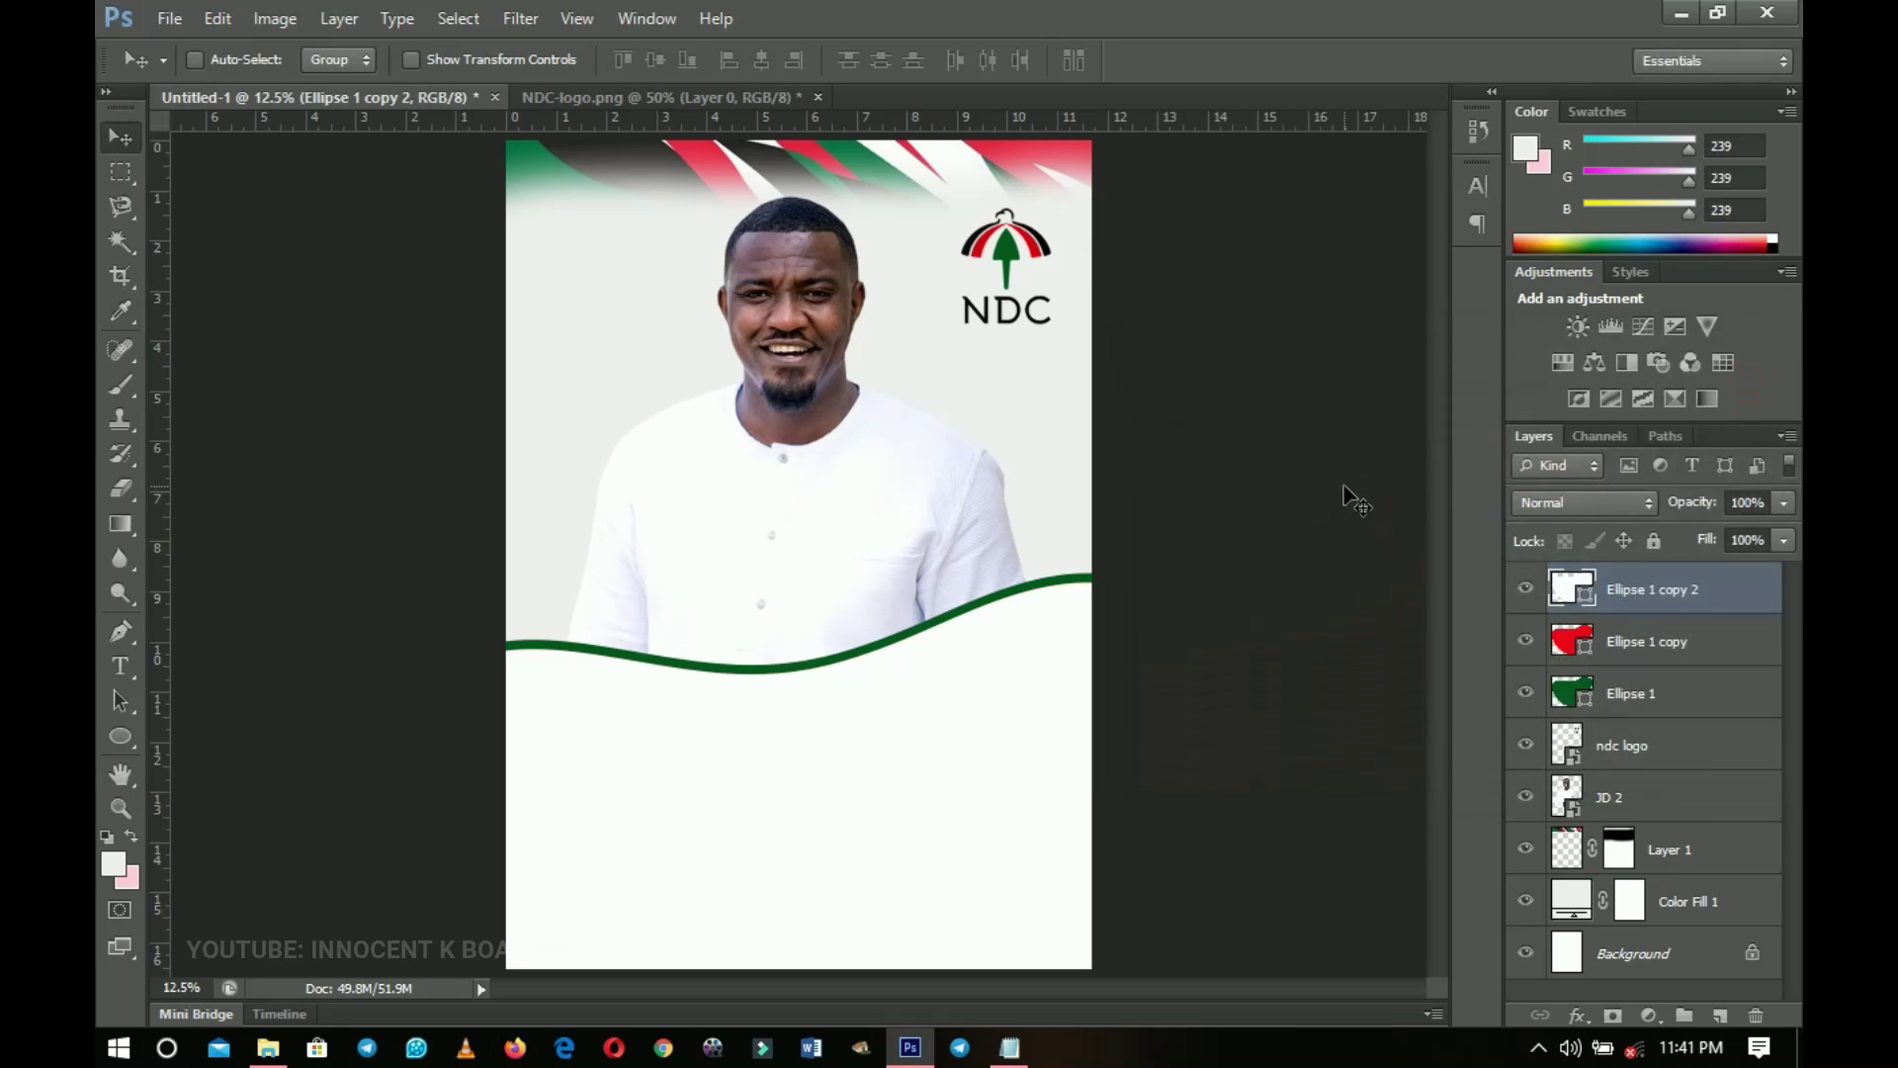
Nudge the white wave down to leave a red strip about as thick as the green one above it
key(shift+Down)
key(shift+Down)
key(shift+Down)
key(shift+Down)
key(shift+Down)
key(shift+Down)
key(shift+Down)
key(shift+Down)
key(shift+Down)
key(shift+Down)
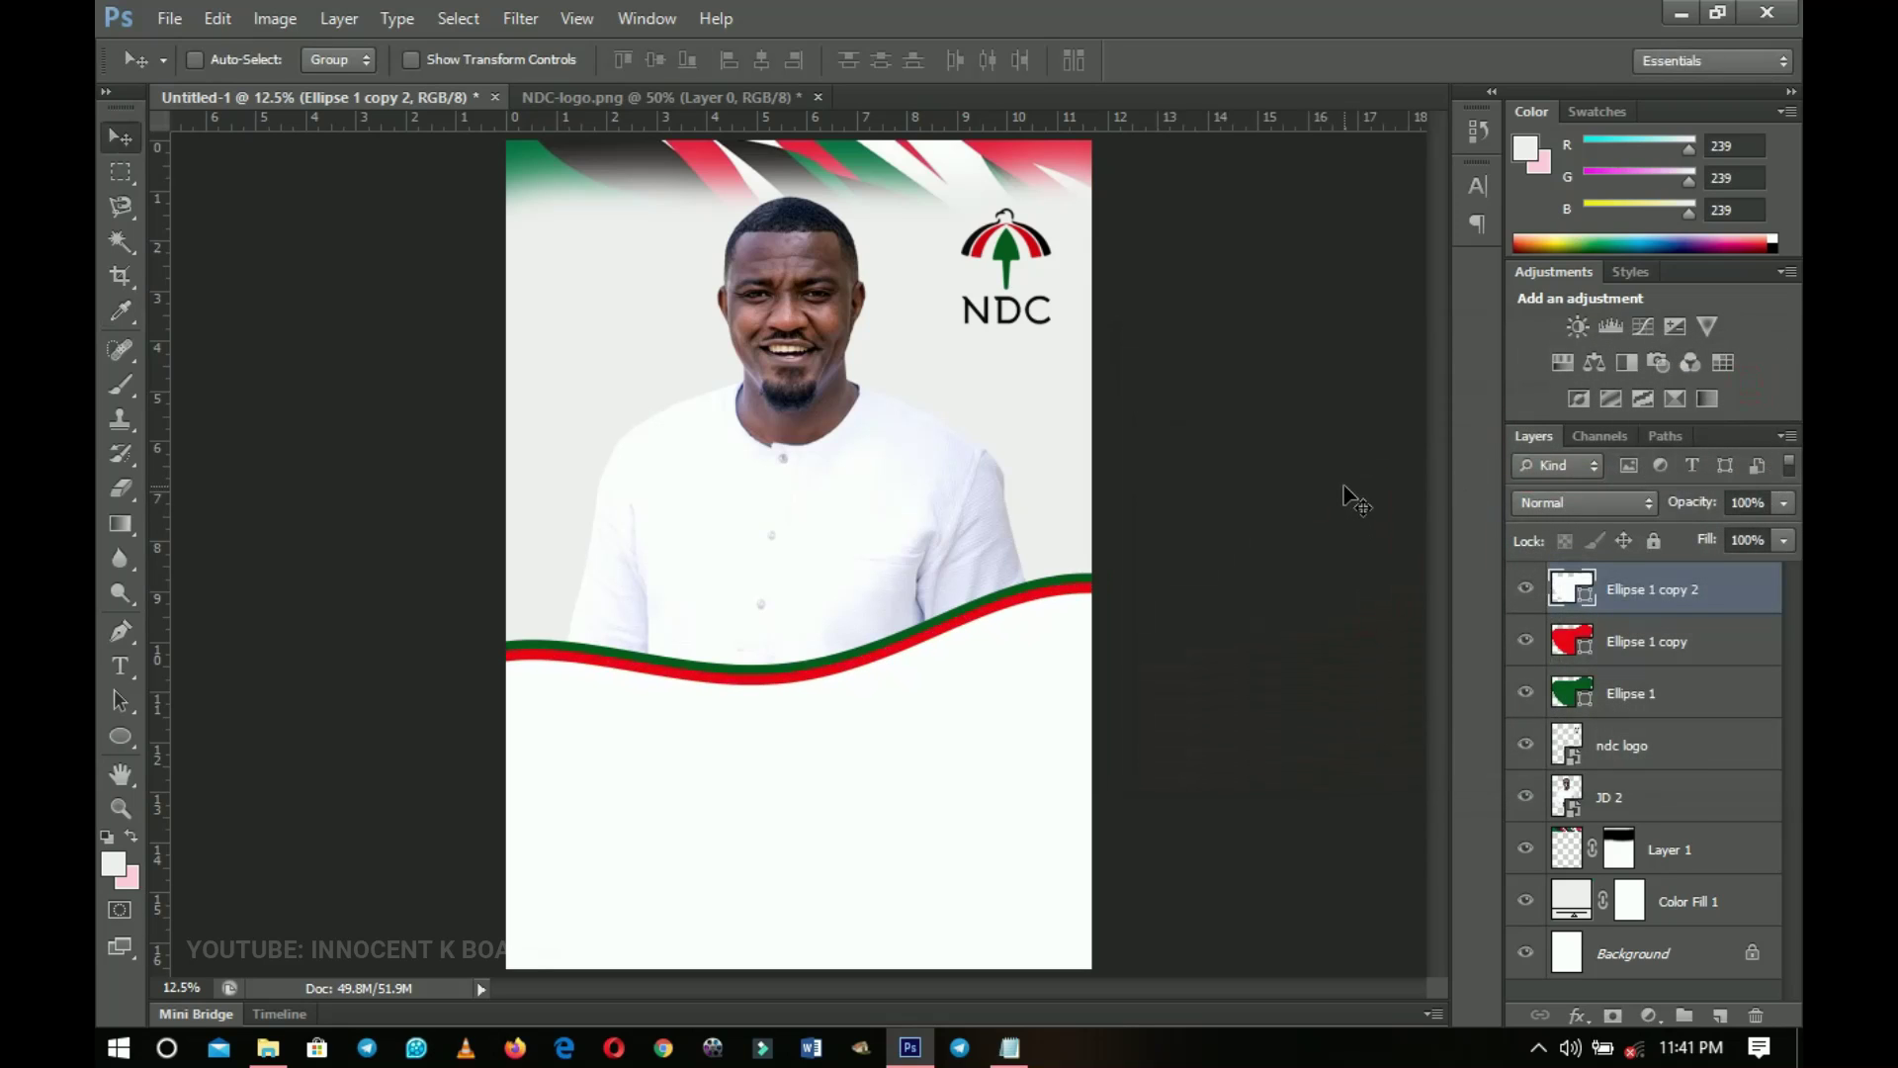
key(shift+Down)
key(shift+Up)
key(shift+Up)
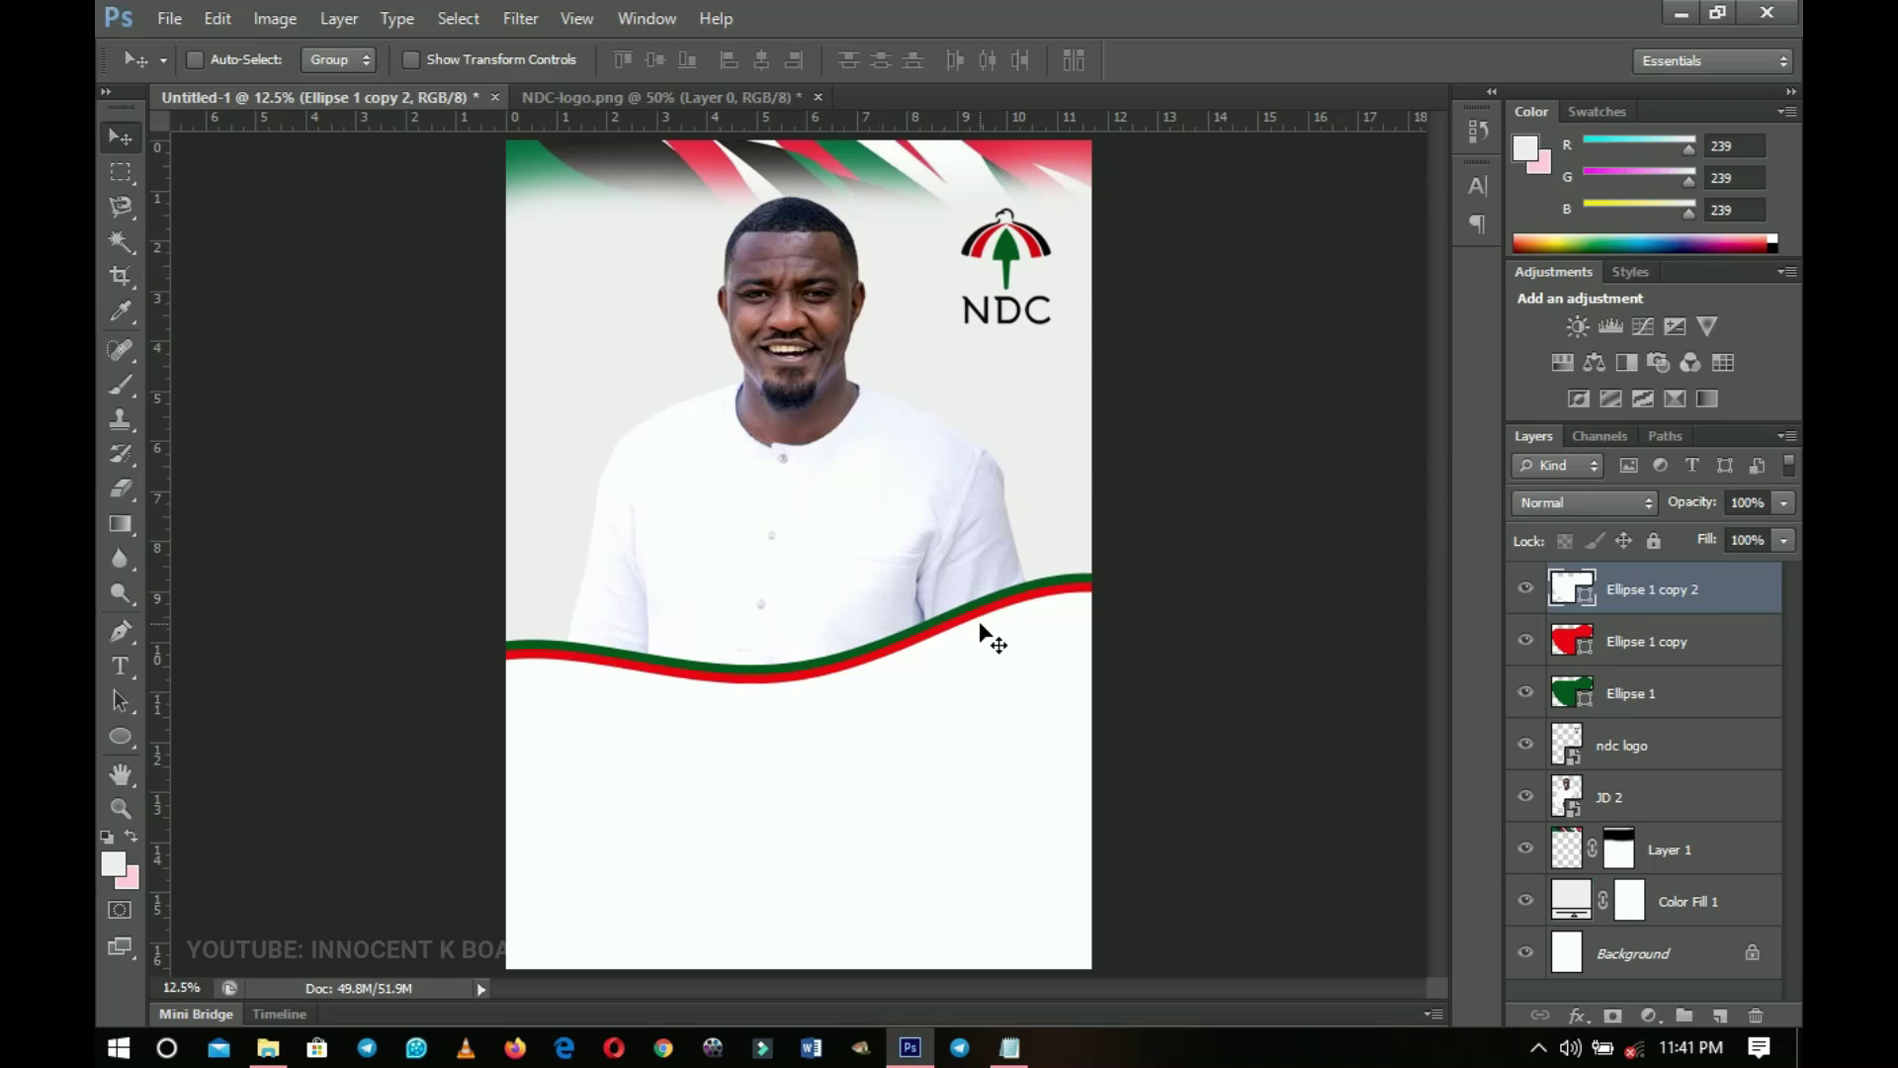
Draw a rectangle about 4636 by 544 px across the page's bottom edge, fill it with green 005c1c and lower it slightly
right_click(124, 727)
click(236, 733)
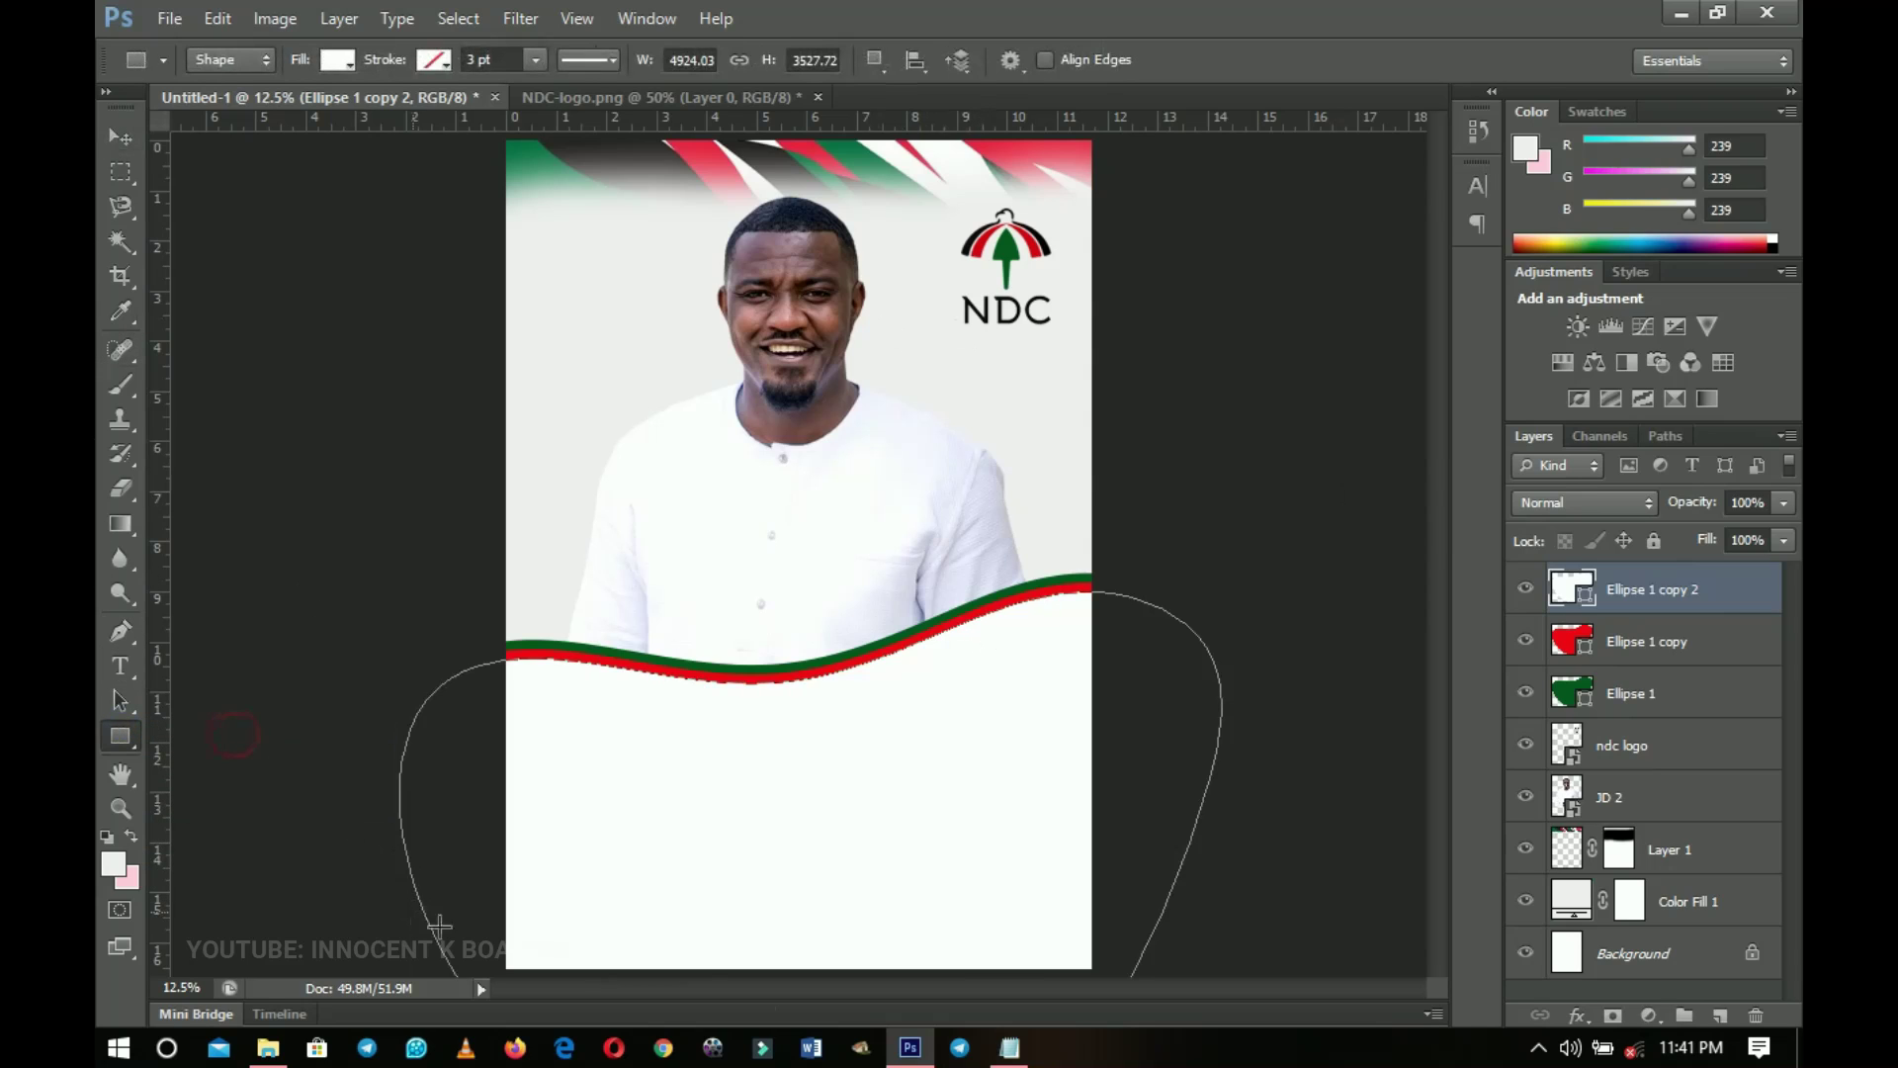
drag(411, 911, 1189, 1007)
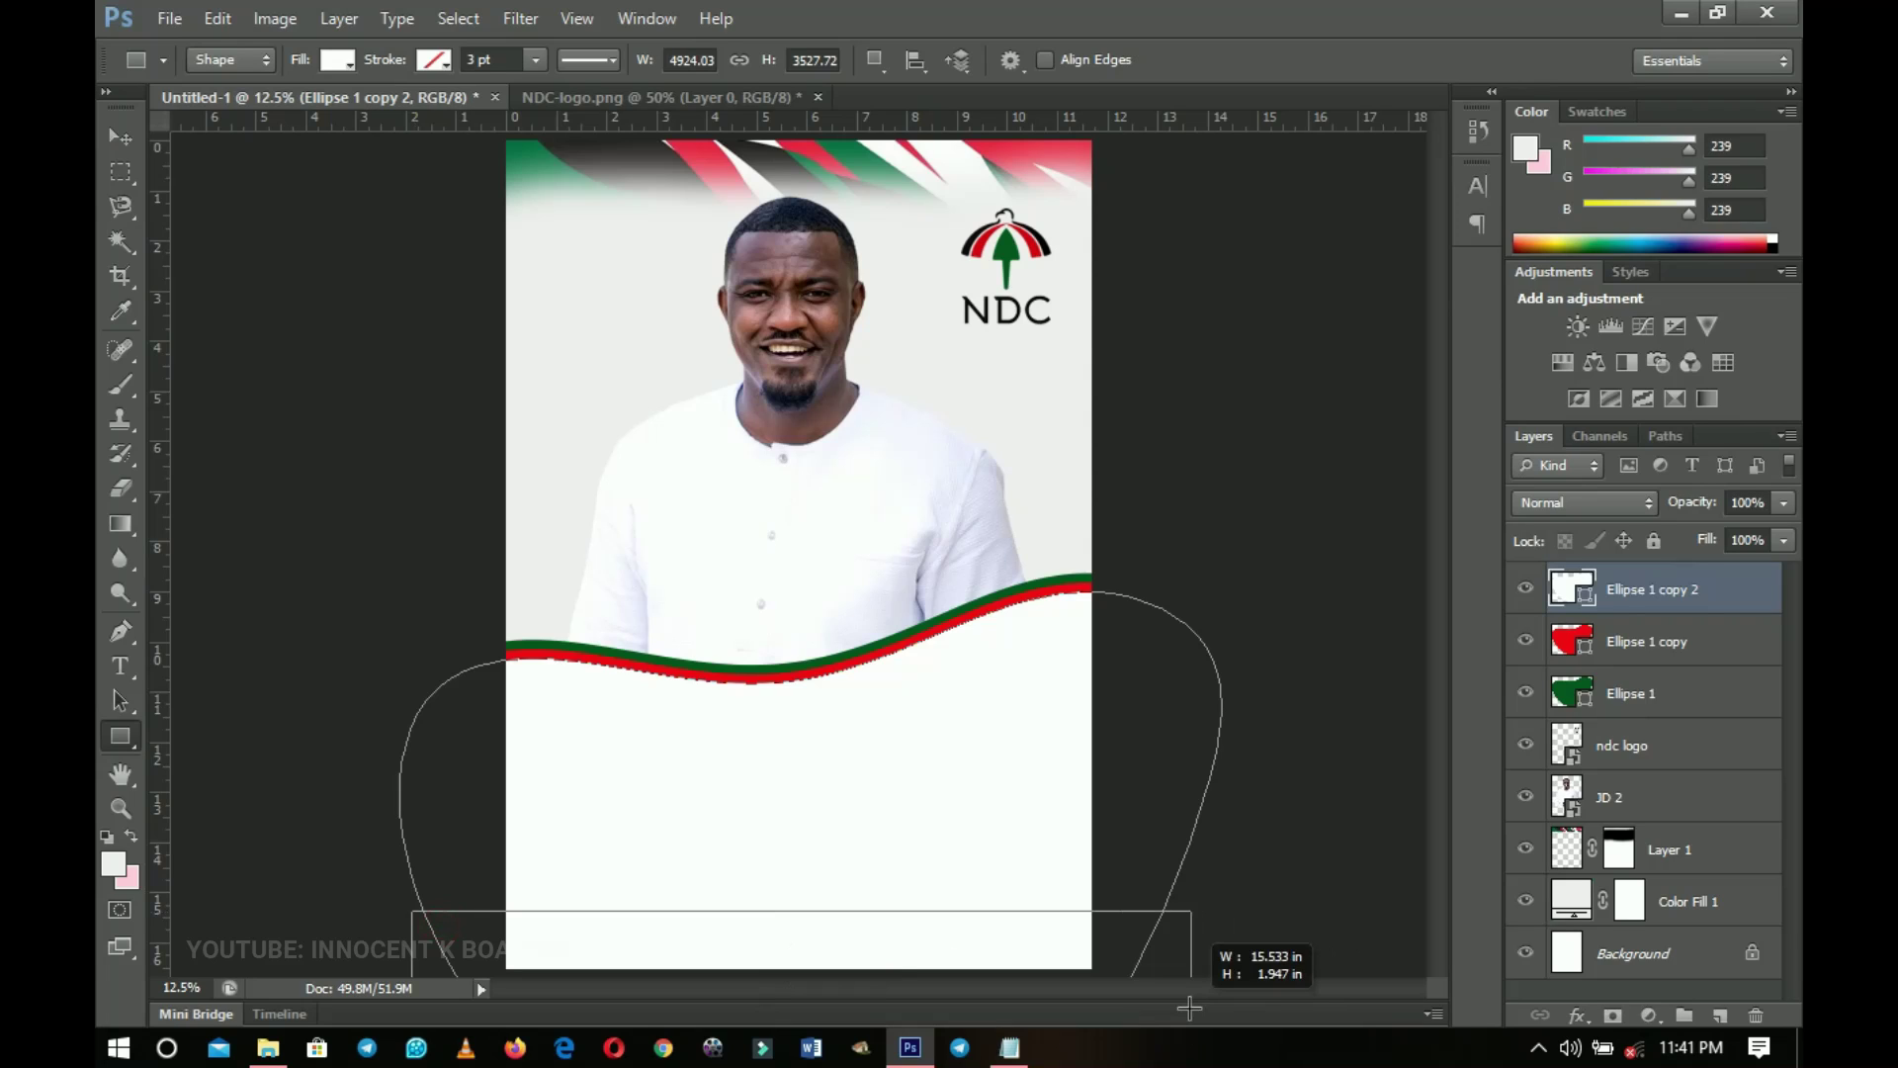
drag(1189, 1008, 1186, 1002)
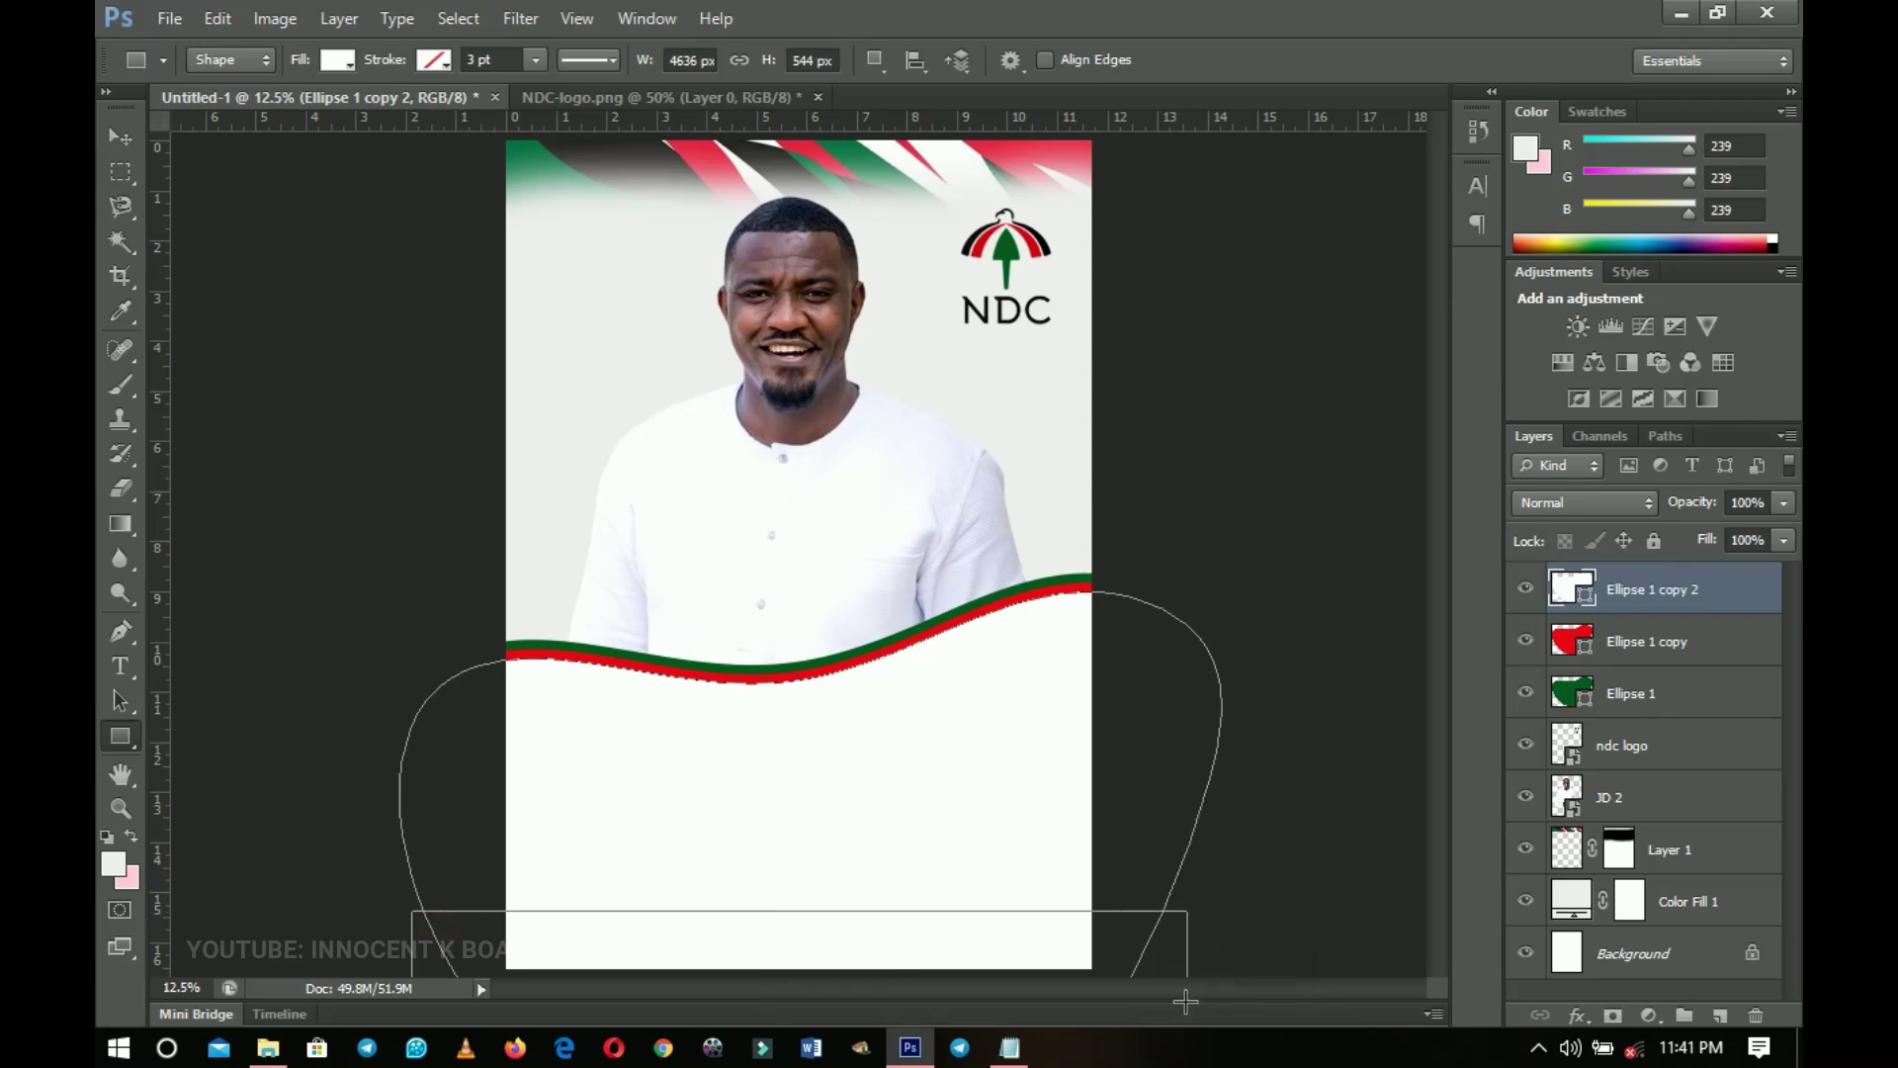
double_click(1559, 590)
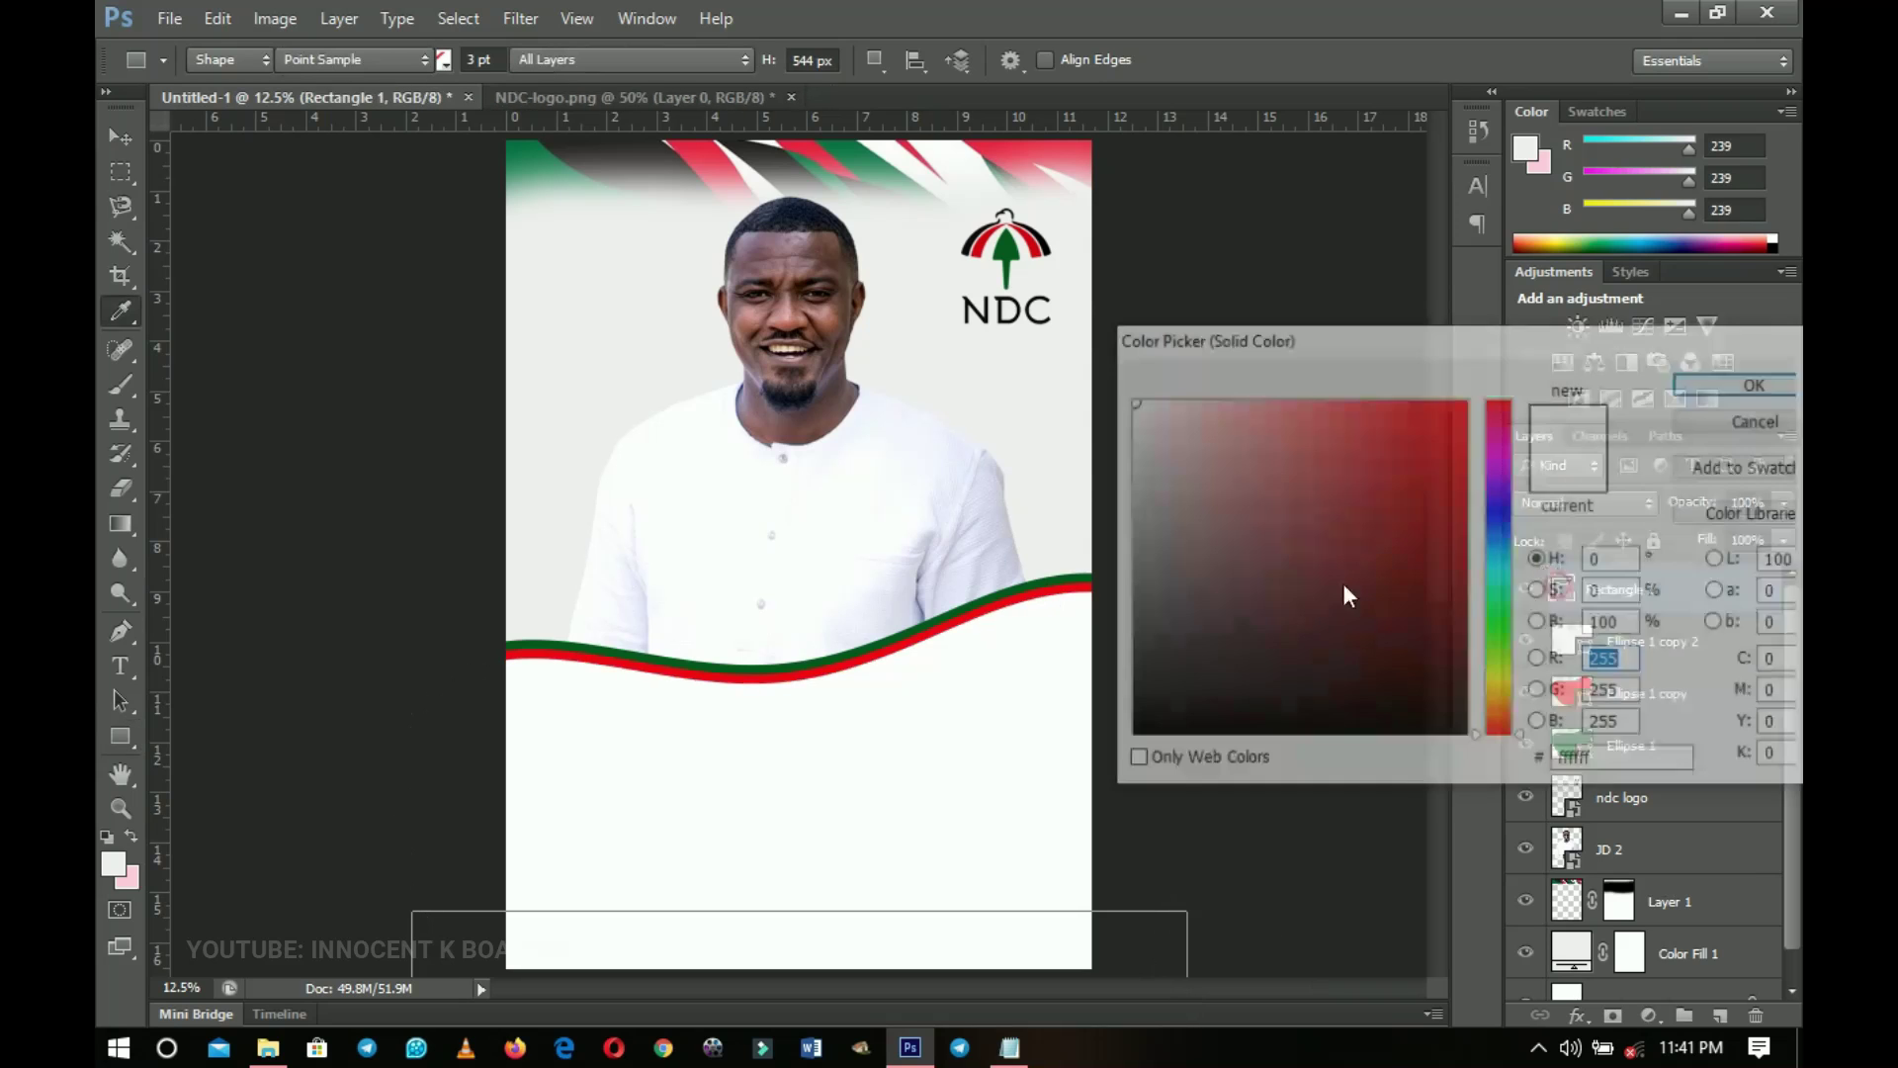
click(1027, 582)
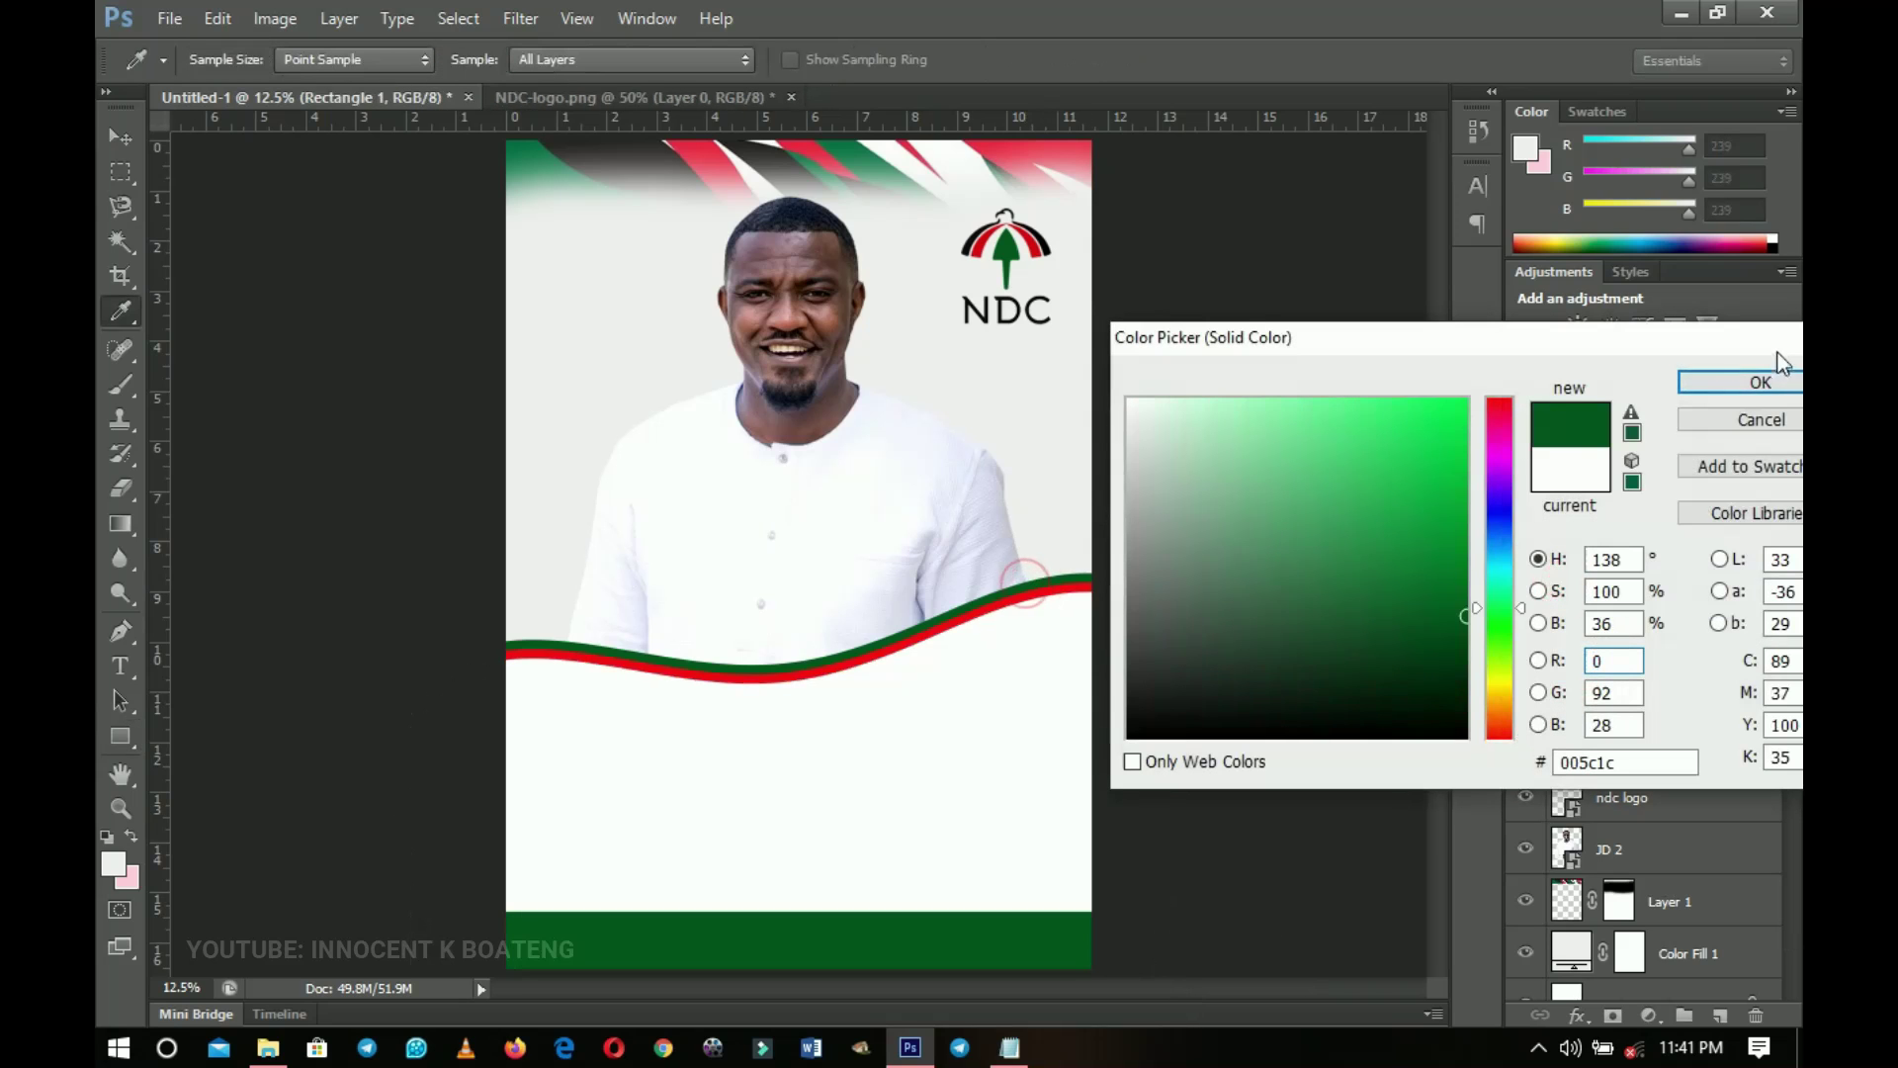
click(1744, 385)
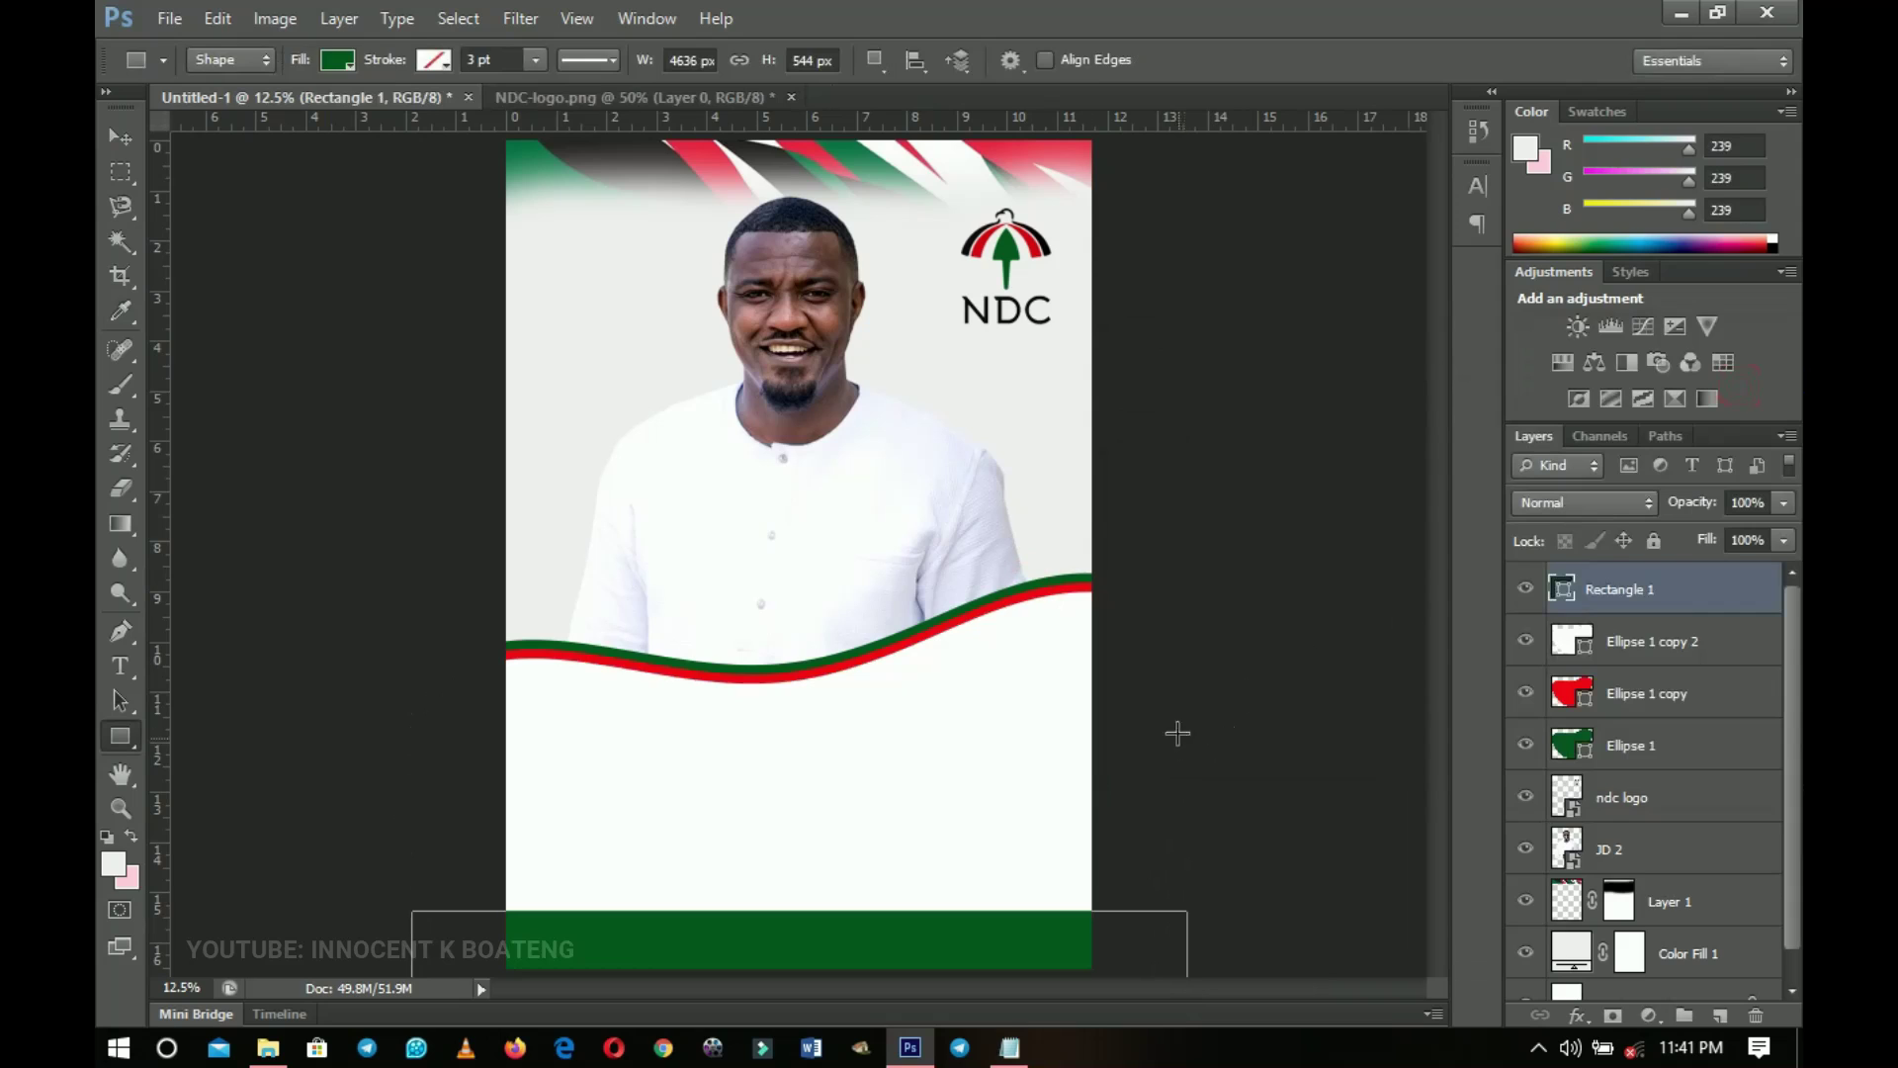
key(v)
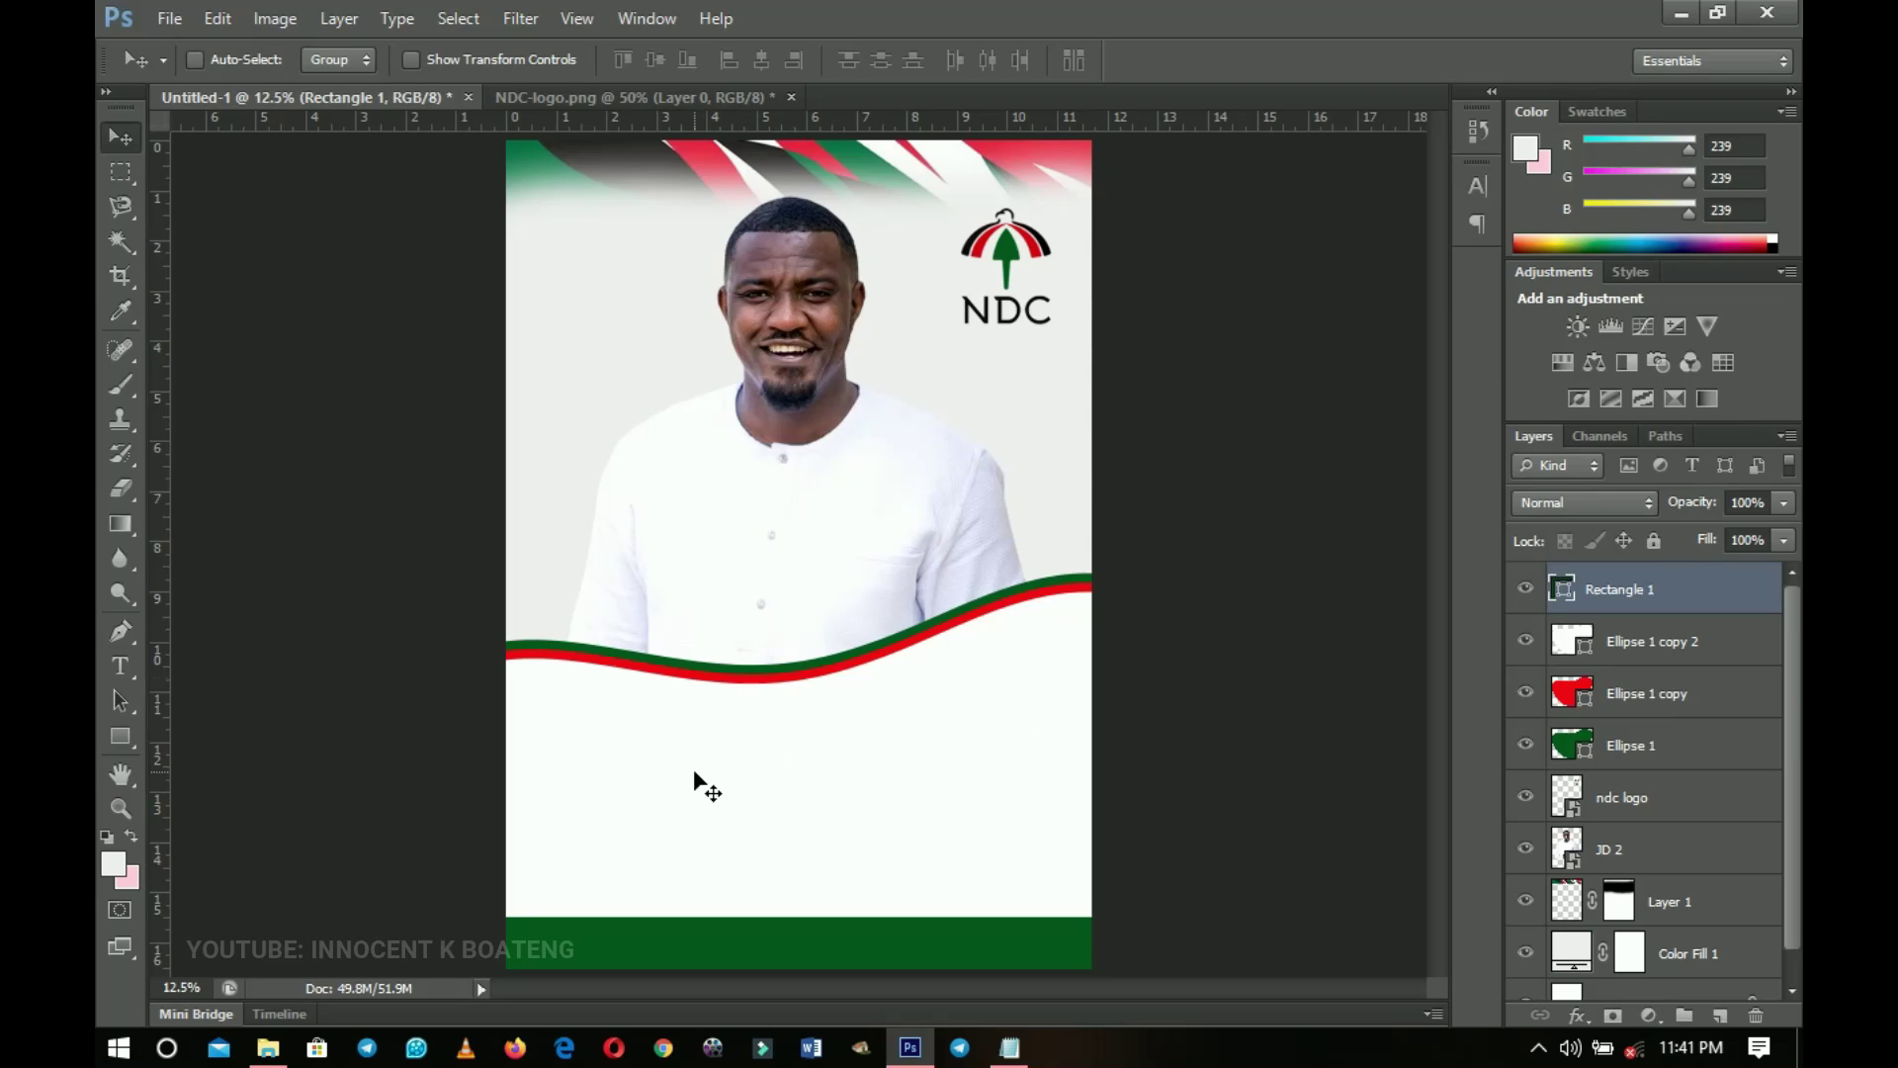
Draw a rectangle about 2191 by 408 px just below the wave and fill it with the wave's red, ea0310
click(142, 742)
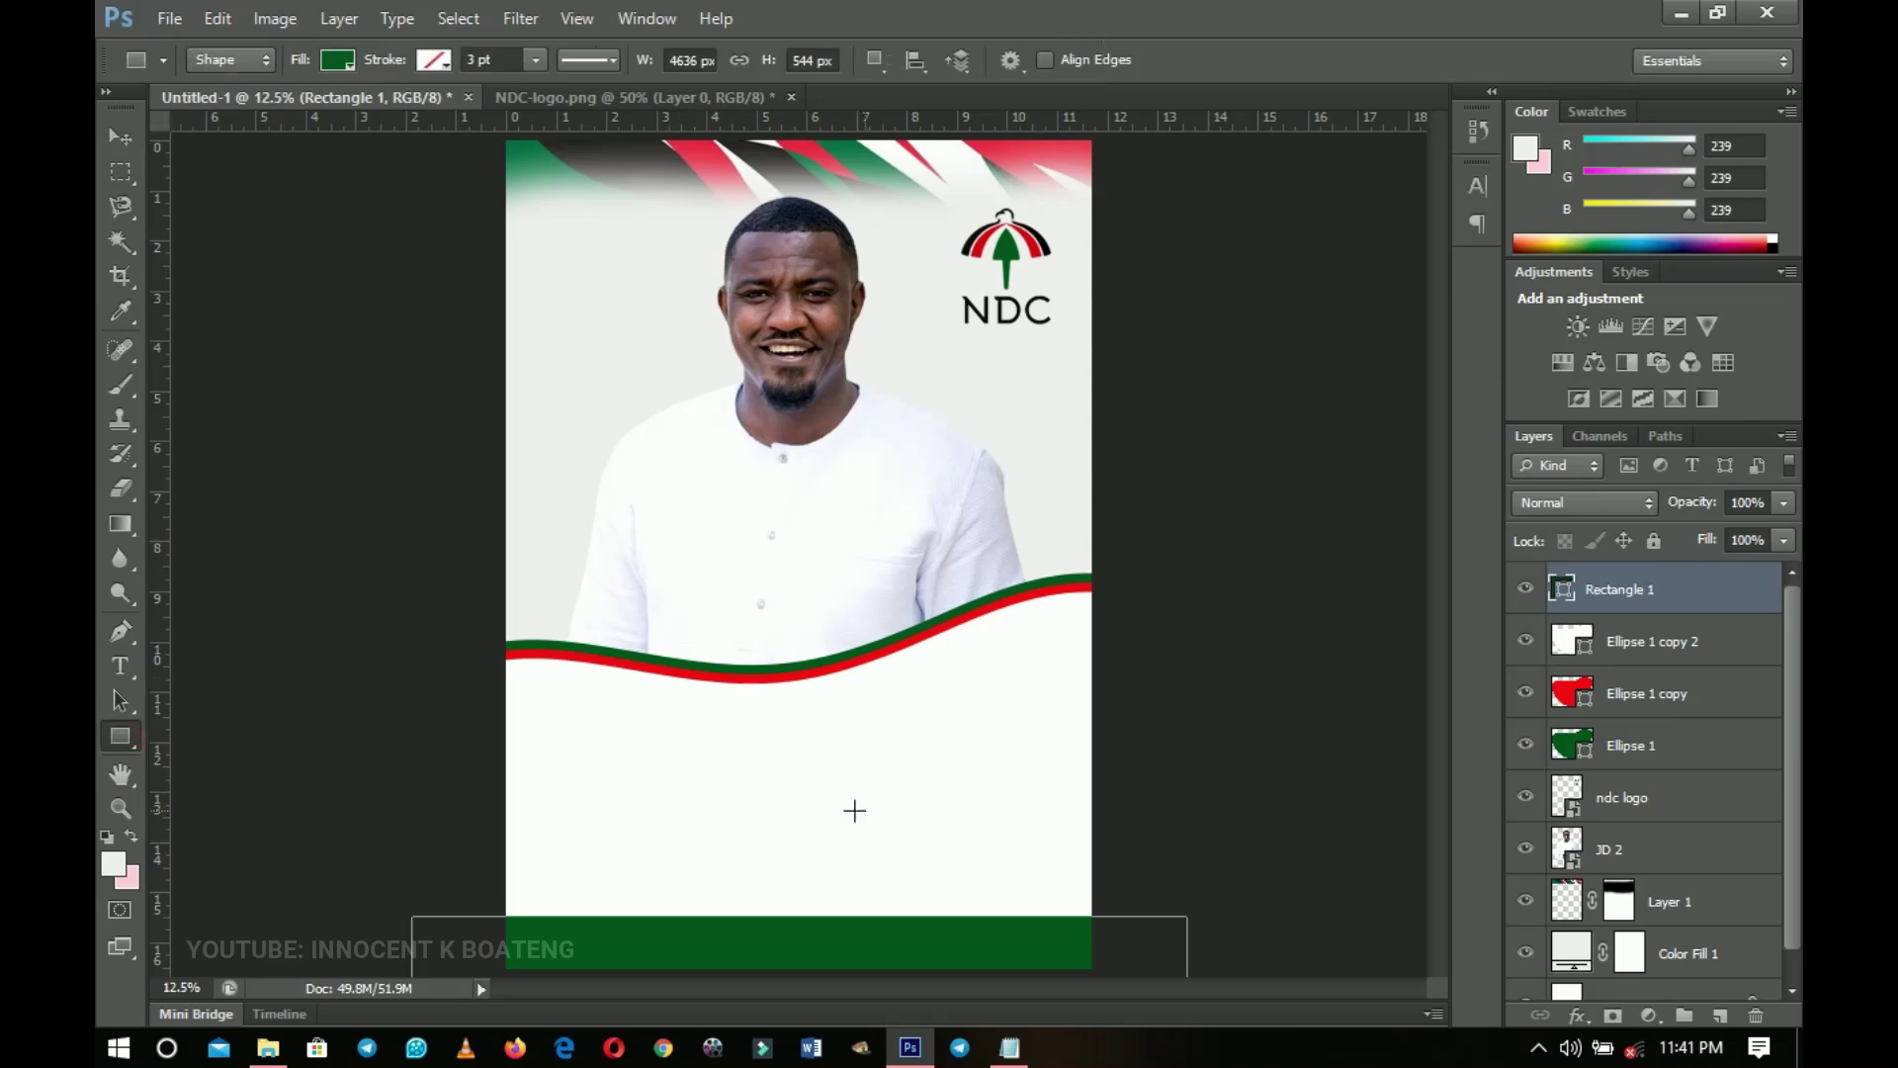
drag(675, 692, 1042, 761)
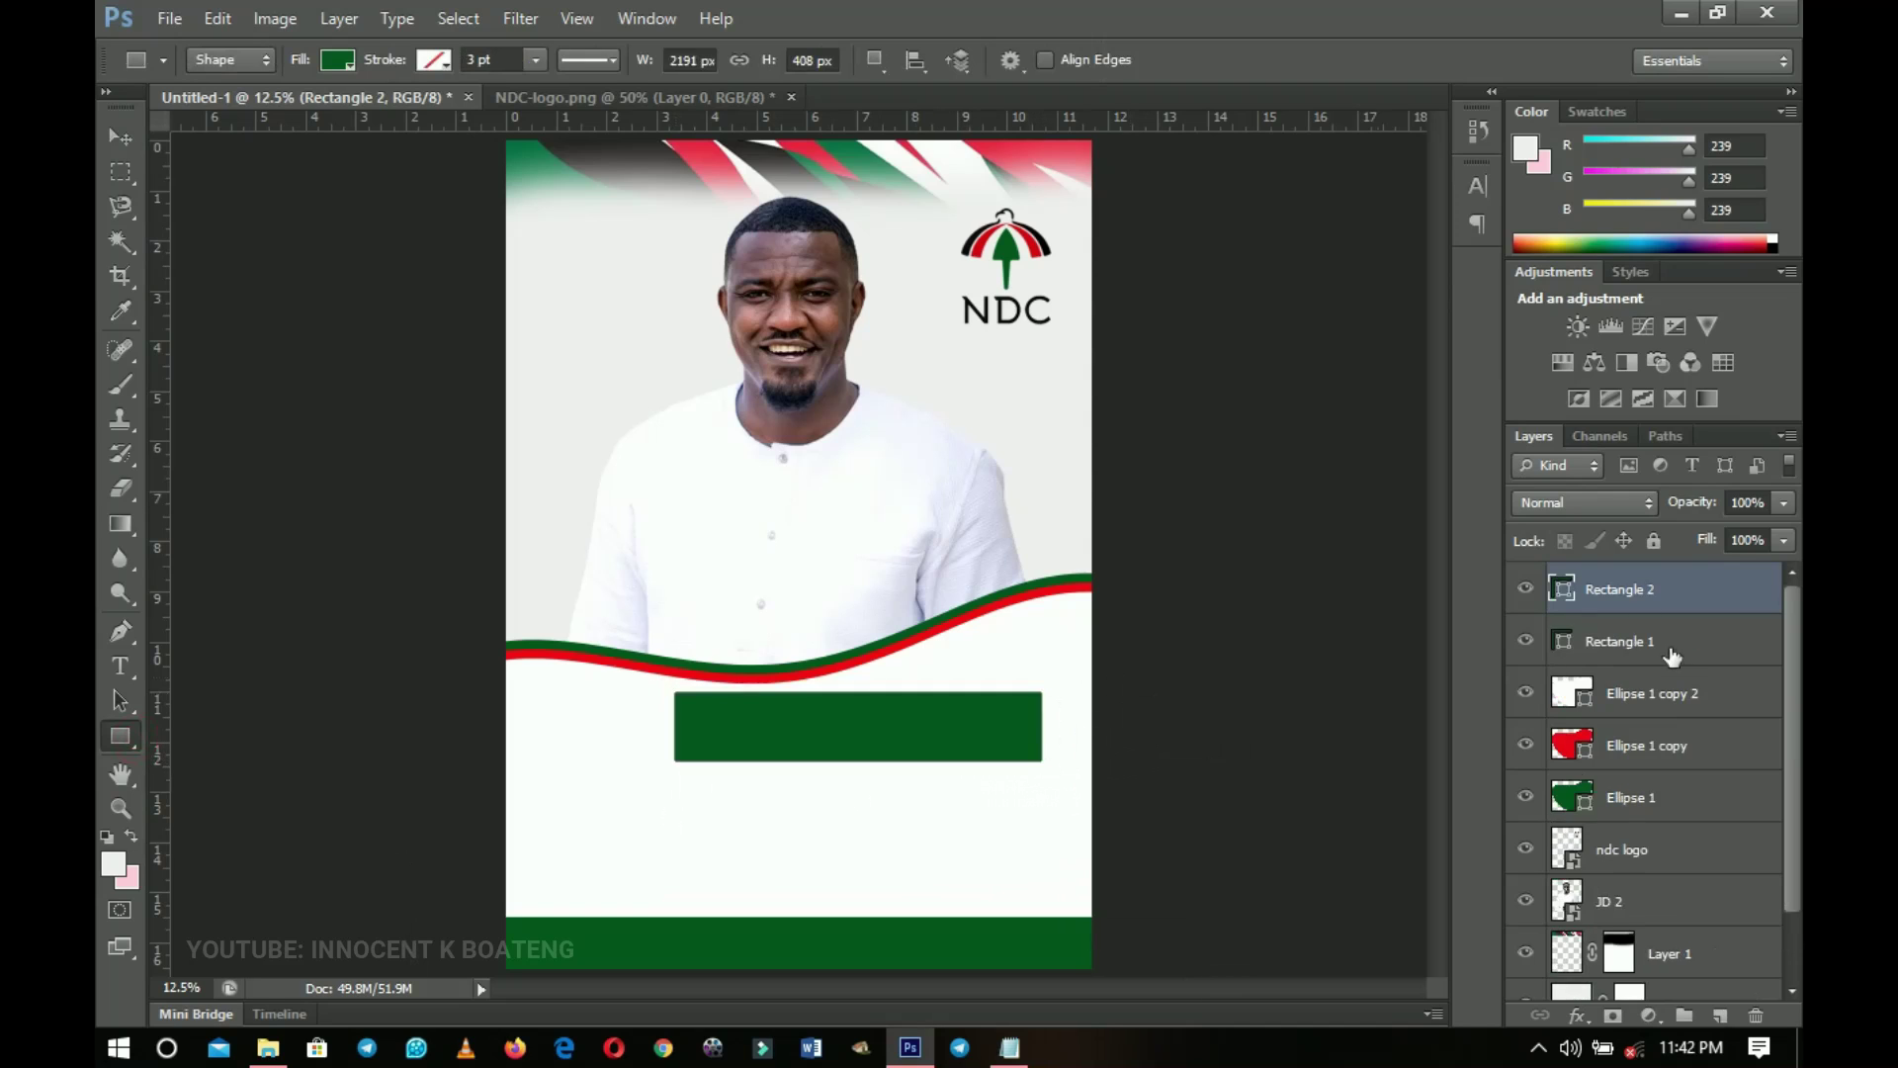
double_click(1561, 590)
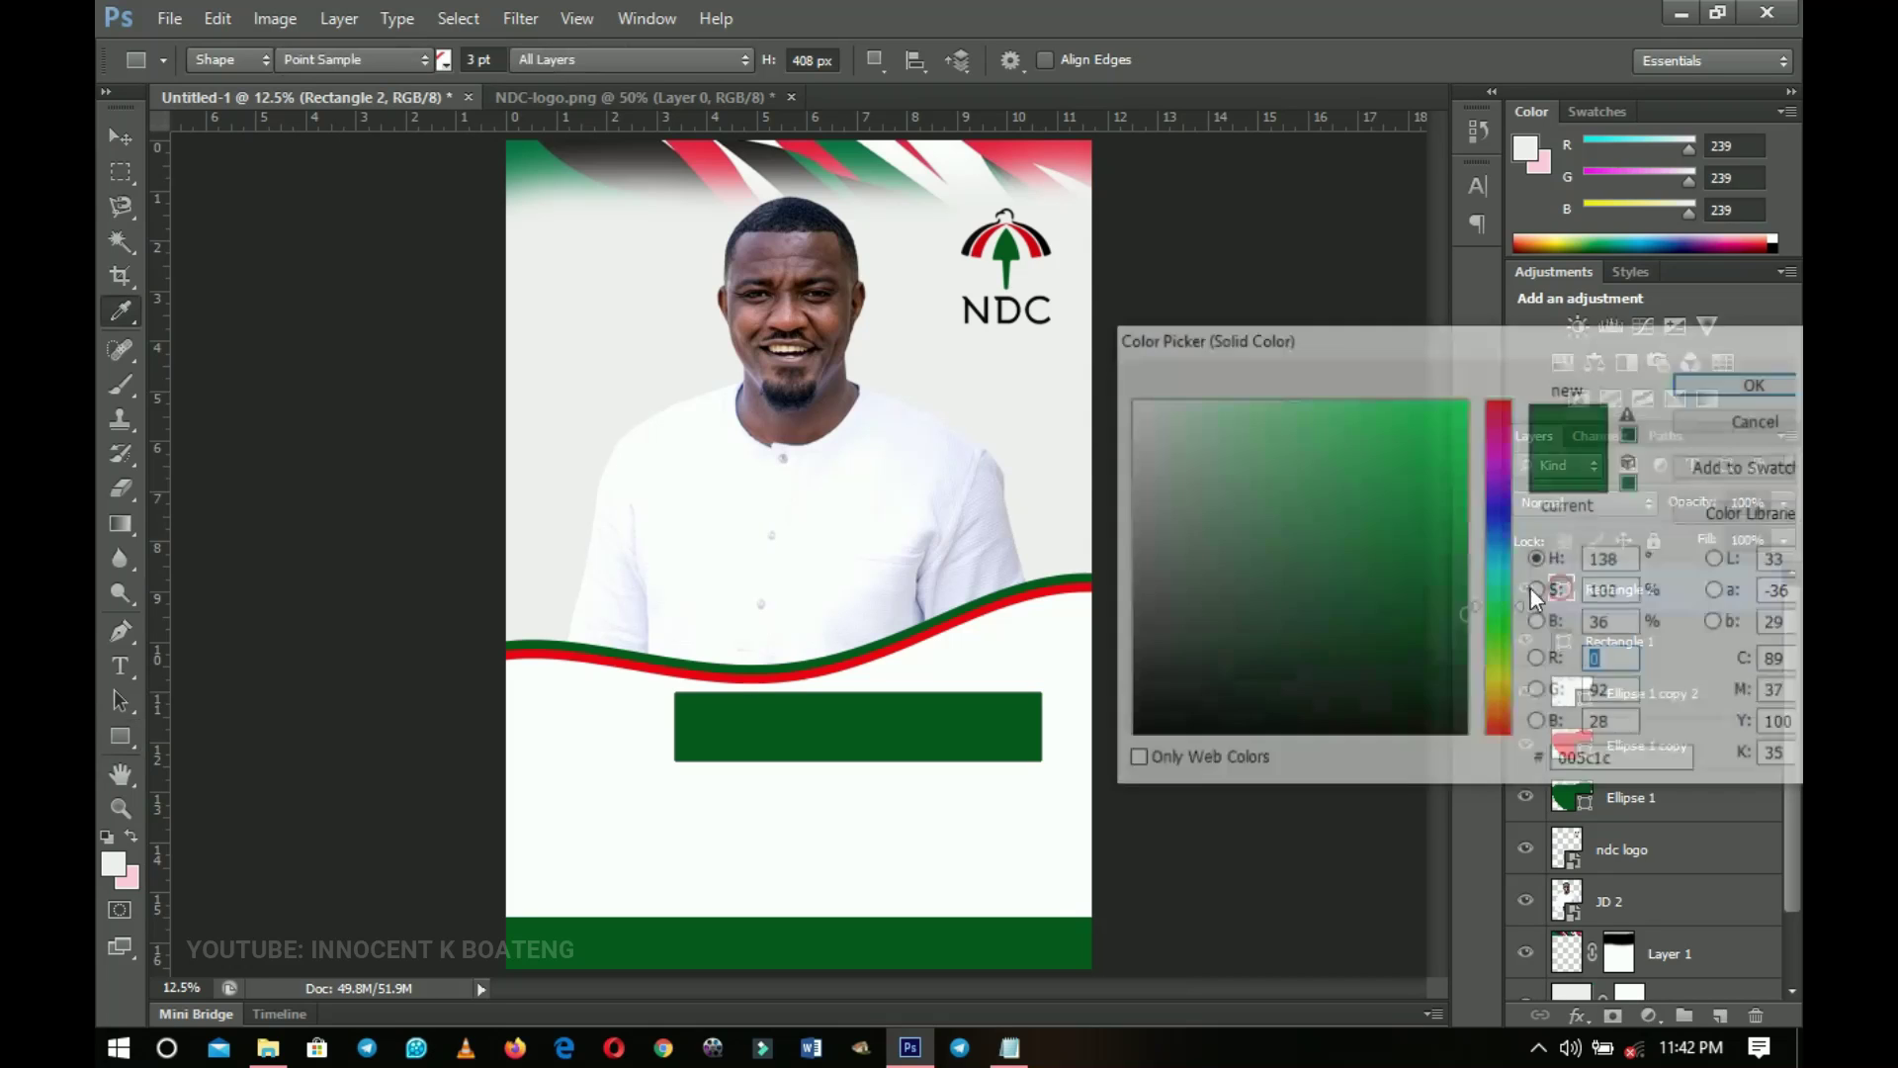
click(955, 616)
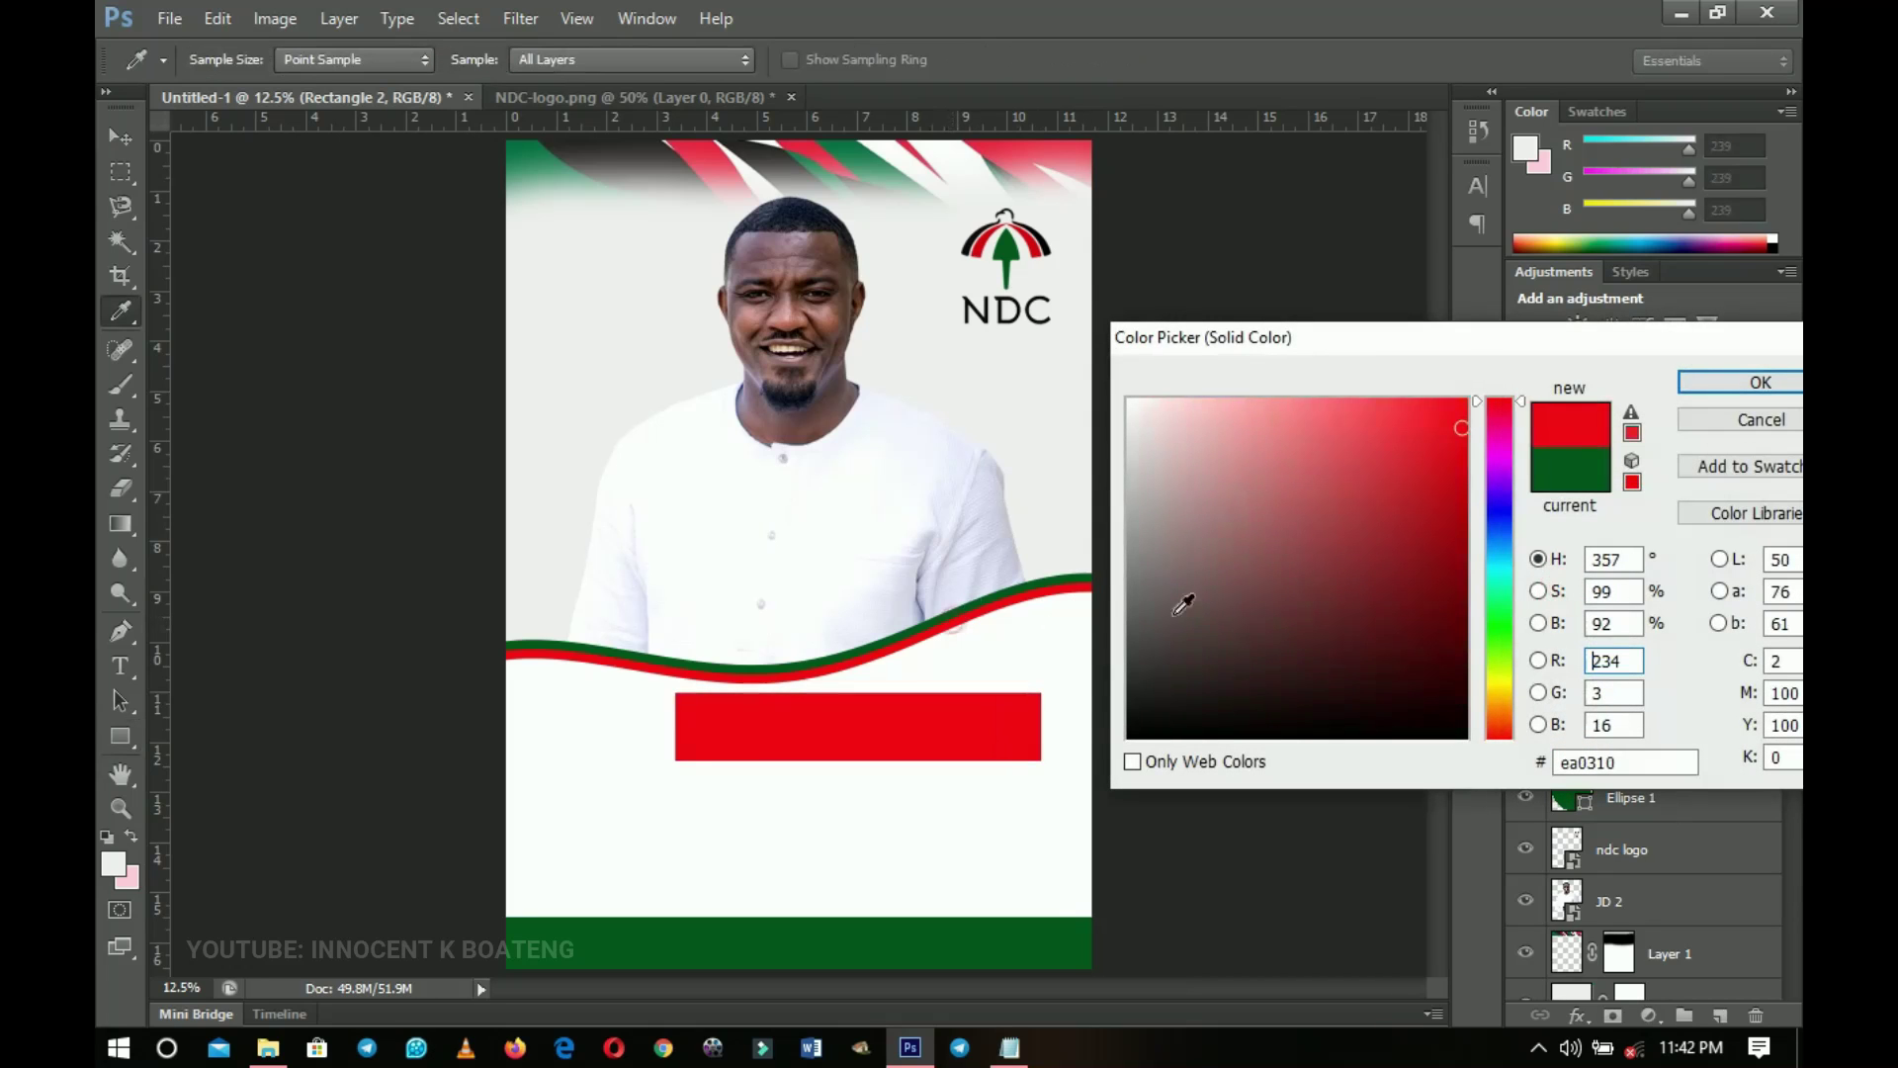
click(1752, 383)
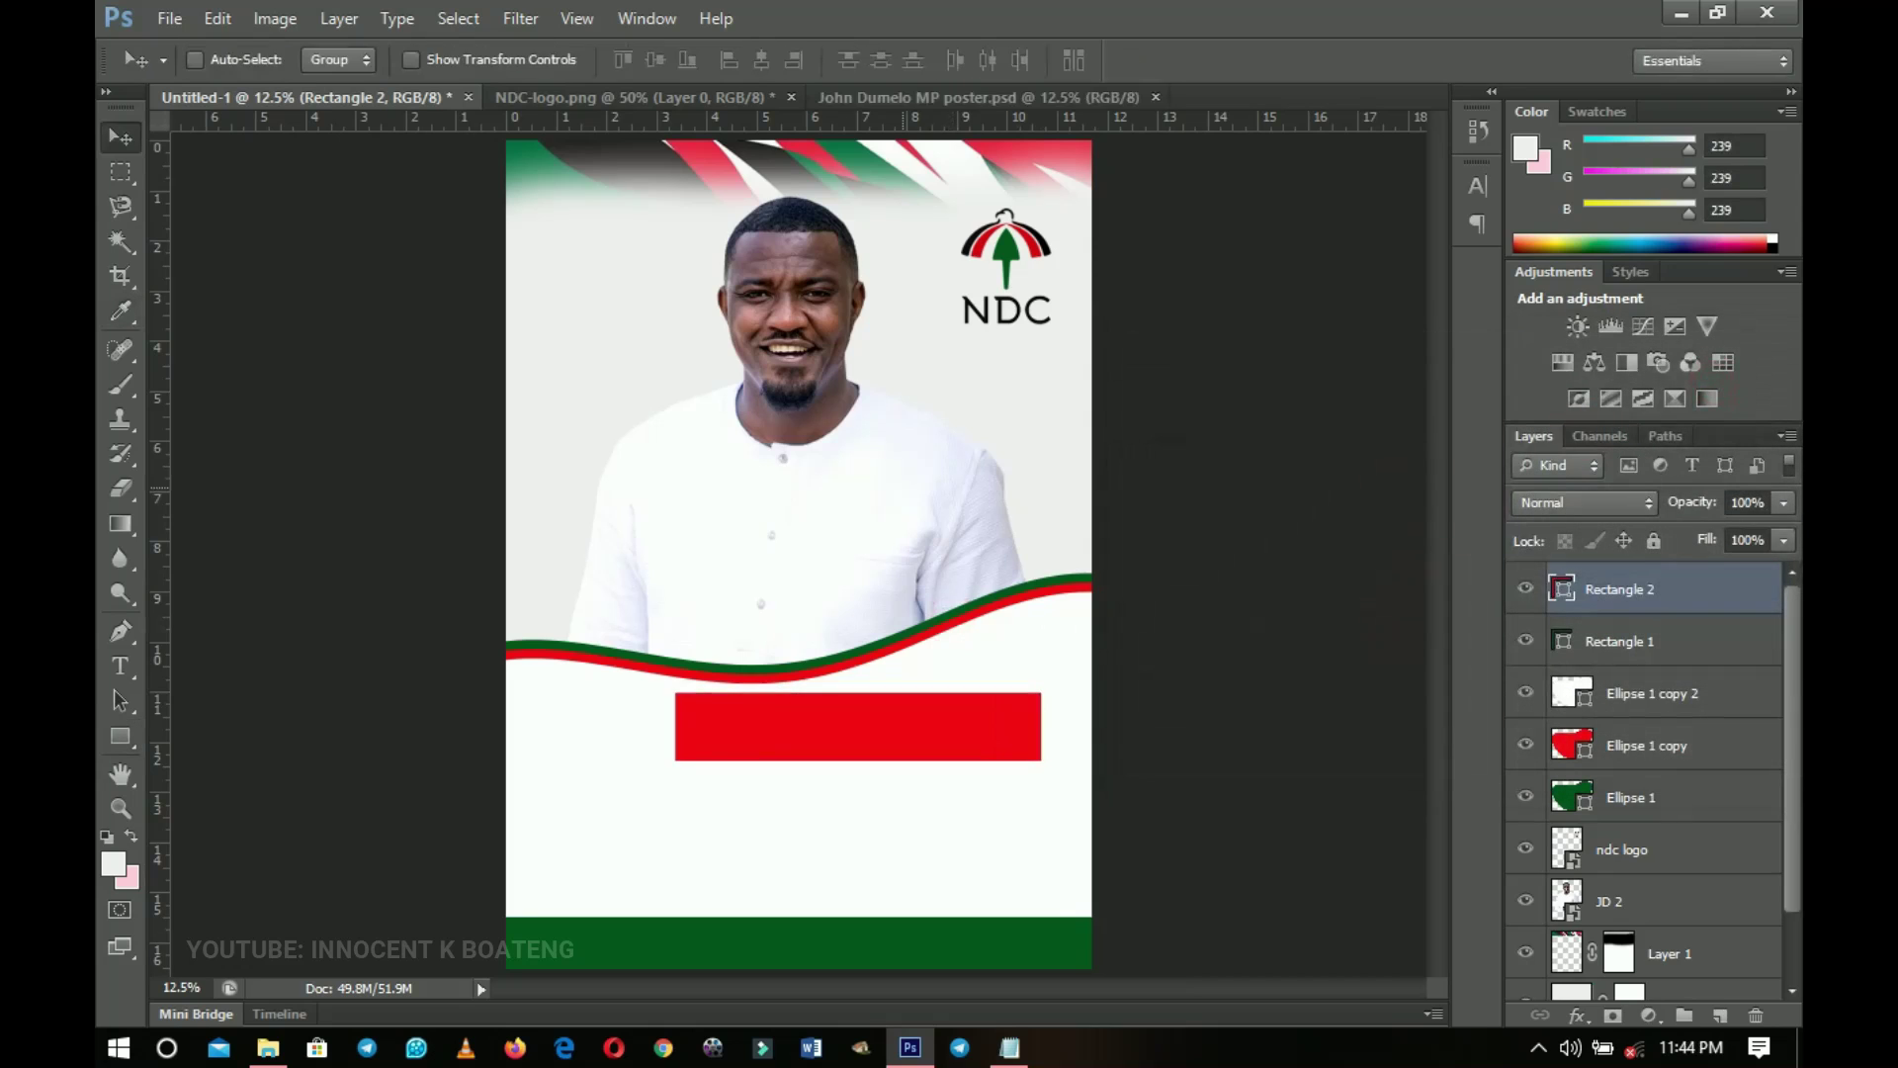
Centre the red rectangle horizontally on the page and clear the selection
key(ctrl+a)
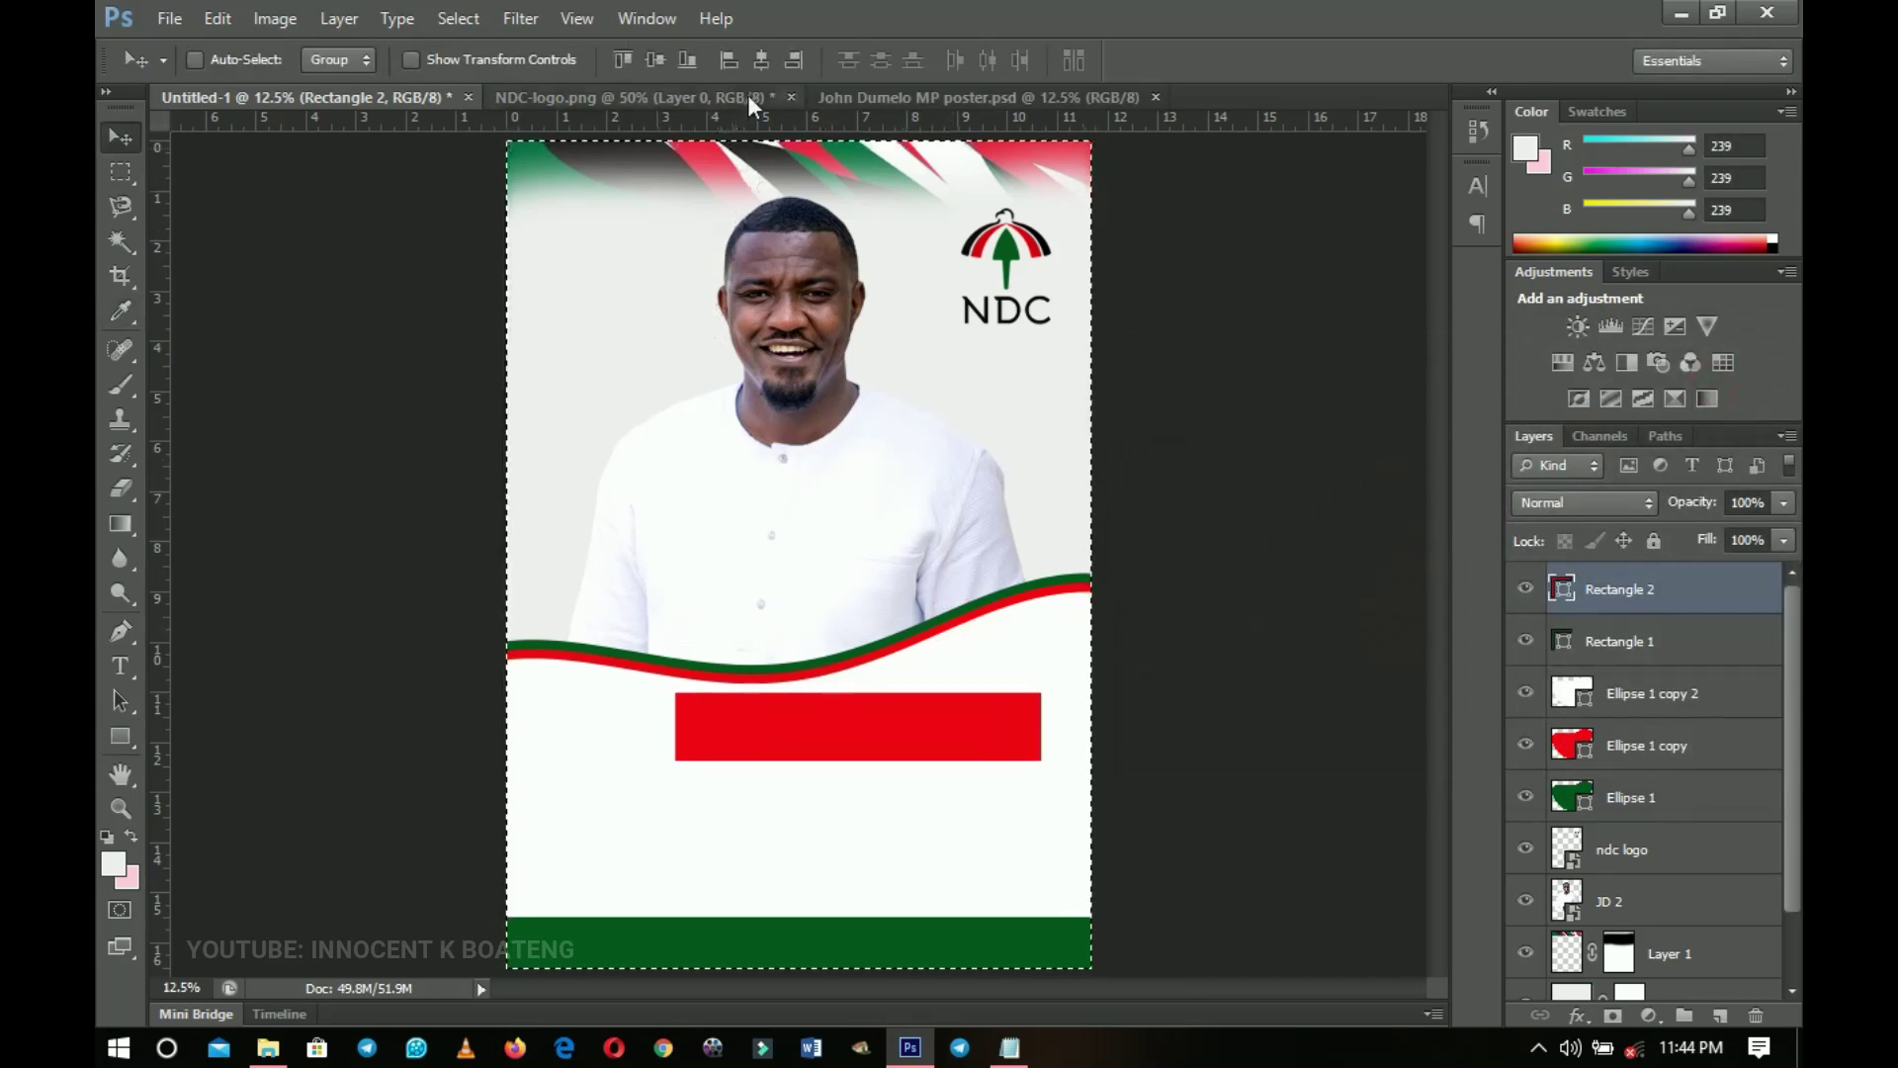
click(762, 58)
key(ctrl+d)
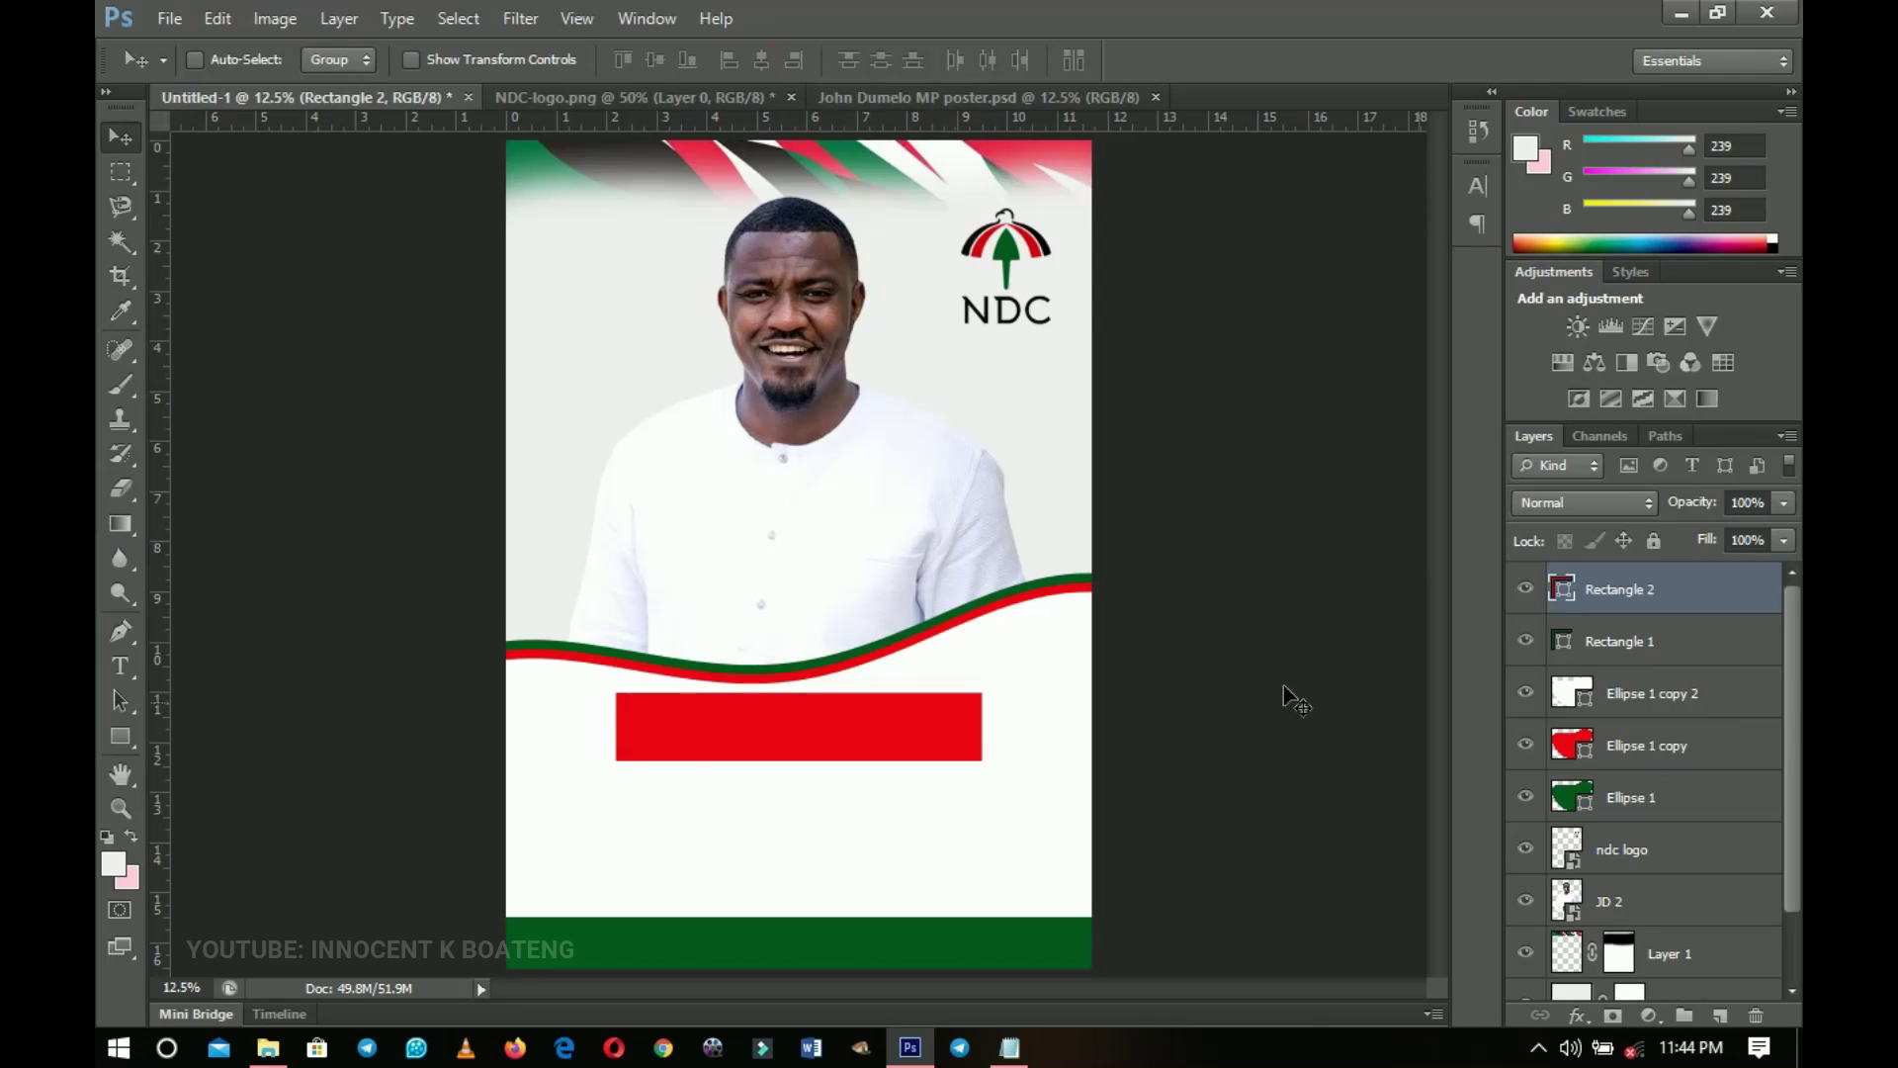
Delete the red and white wave copies, keeping only the green wave layer
click(1672, 791)
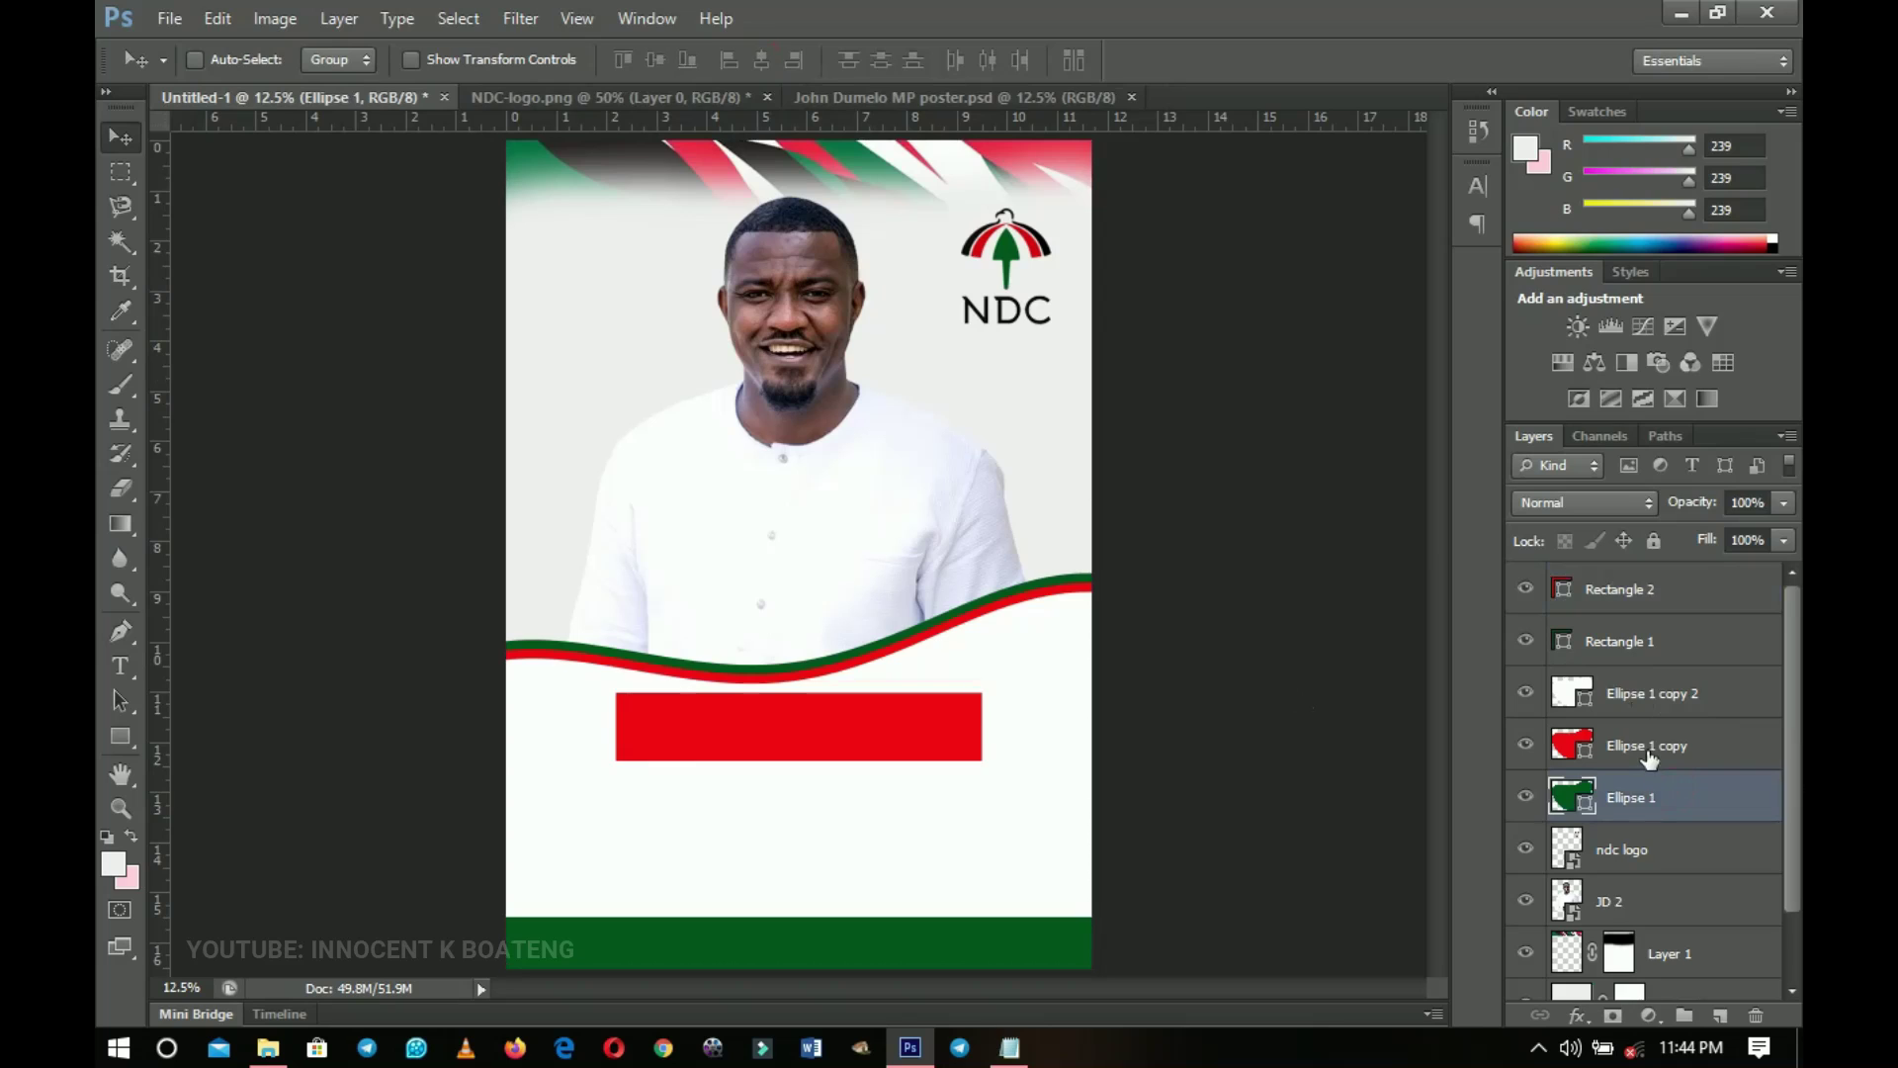
click(1648, 751)
shift+click(1647, 715)
key(Delete)
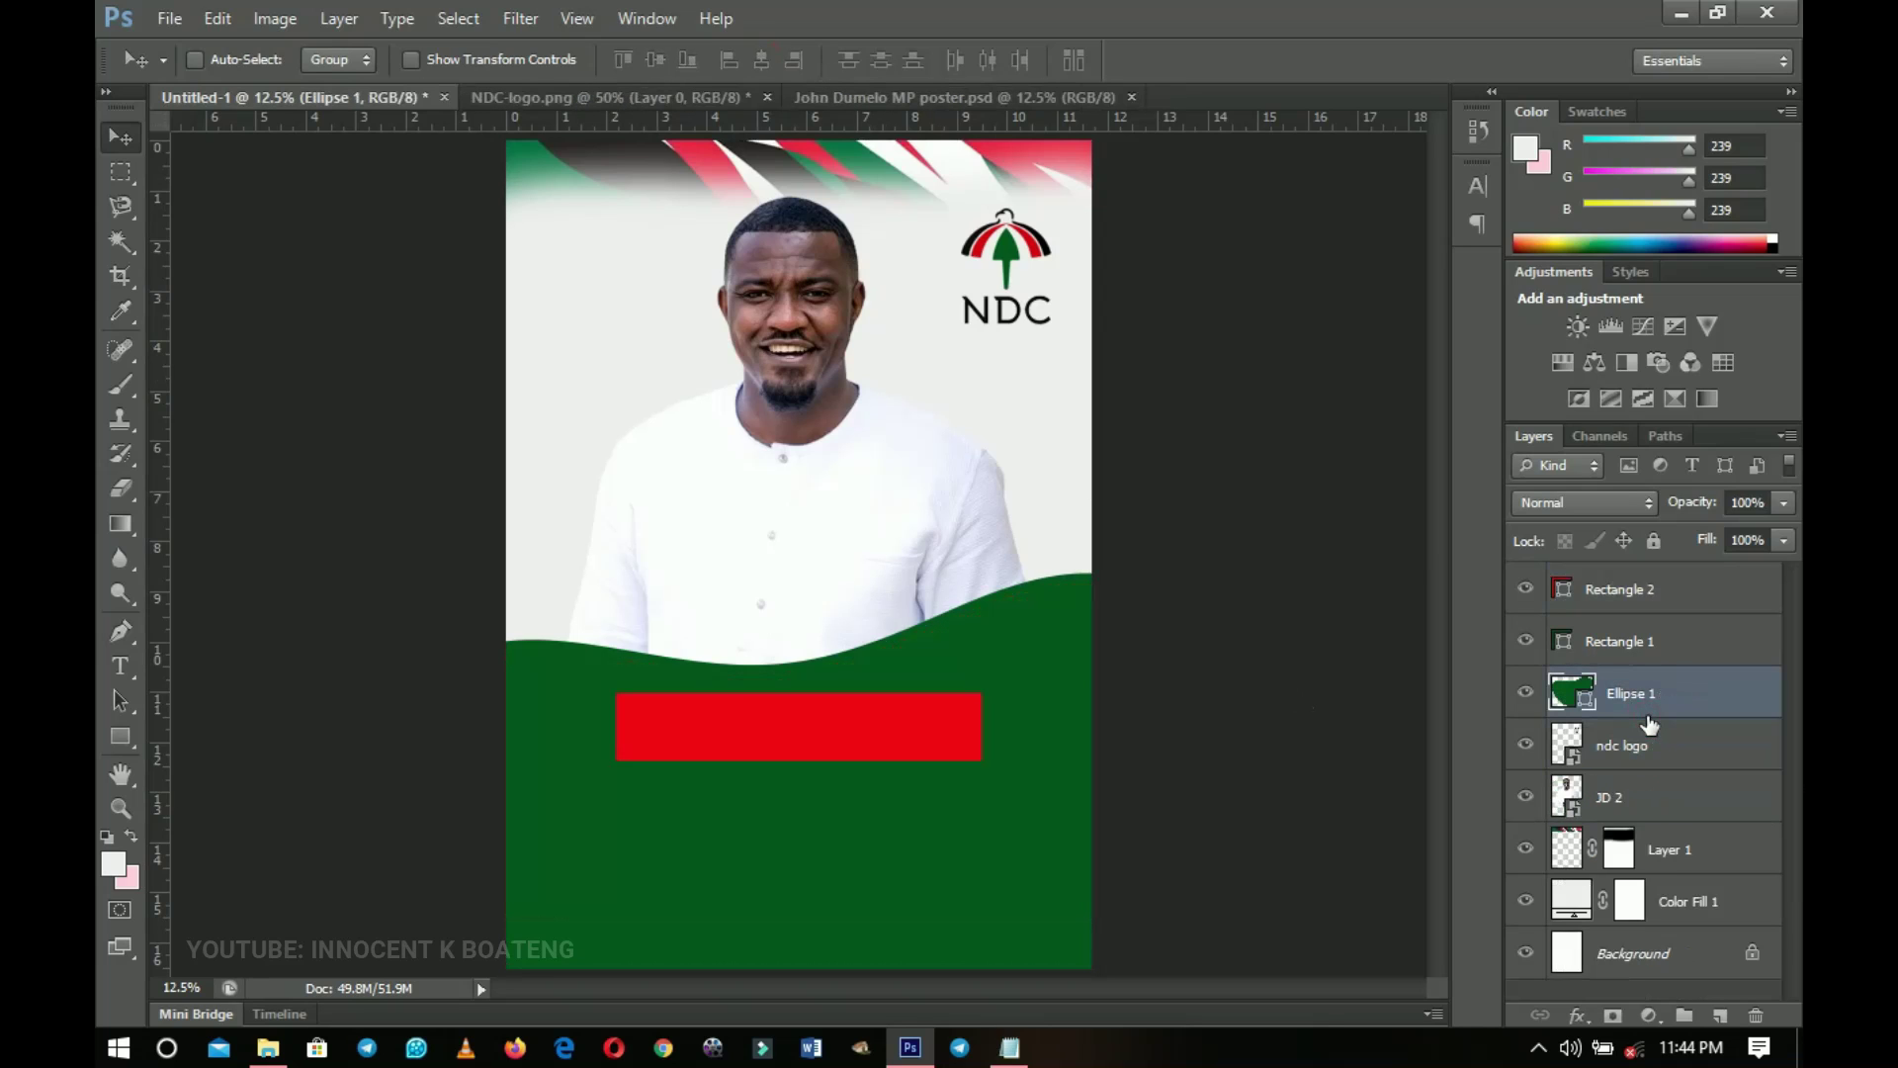
Warp the green wave into a gentler curve across the page and raise it about 0.5 in
key(ctrl+t)
right_click(983, 702)
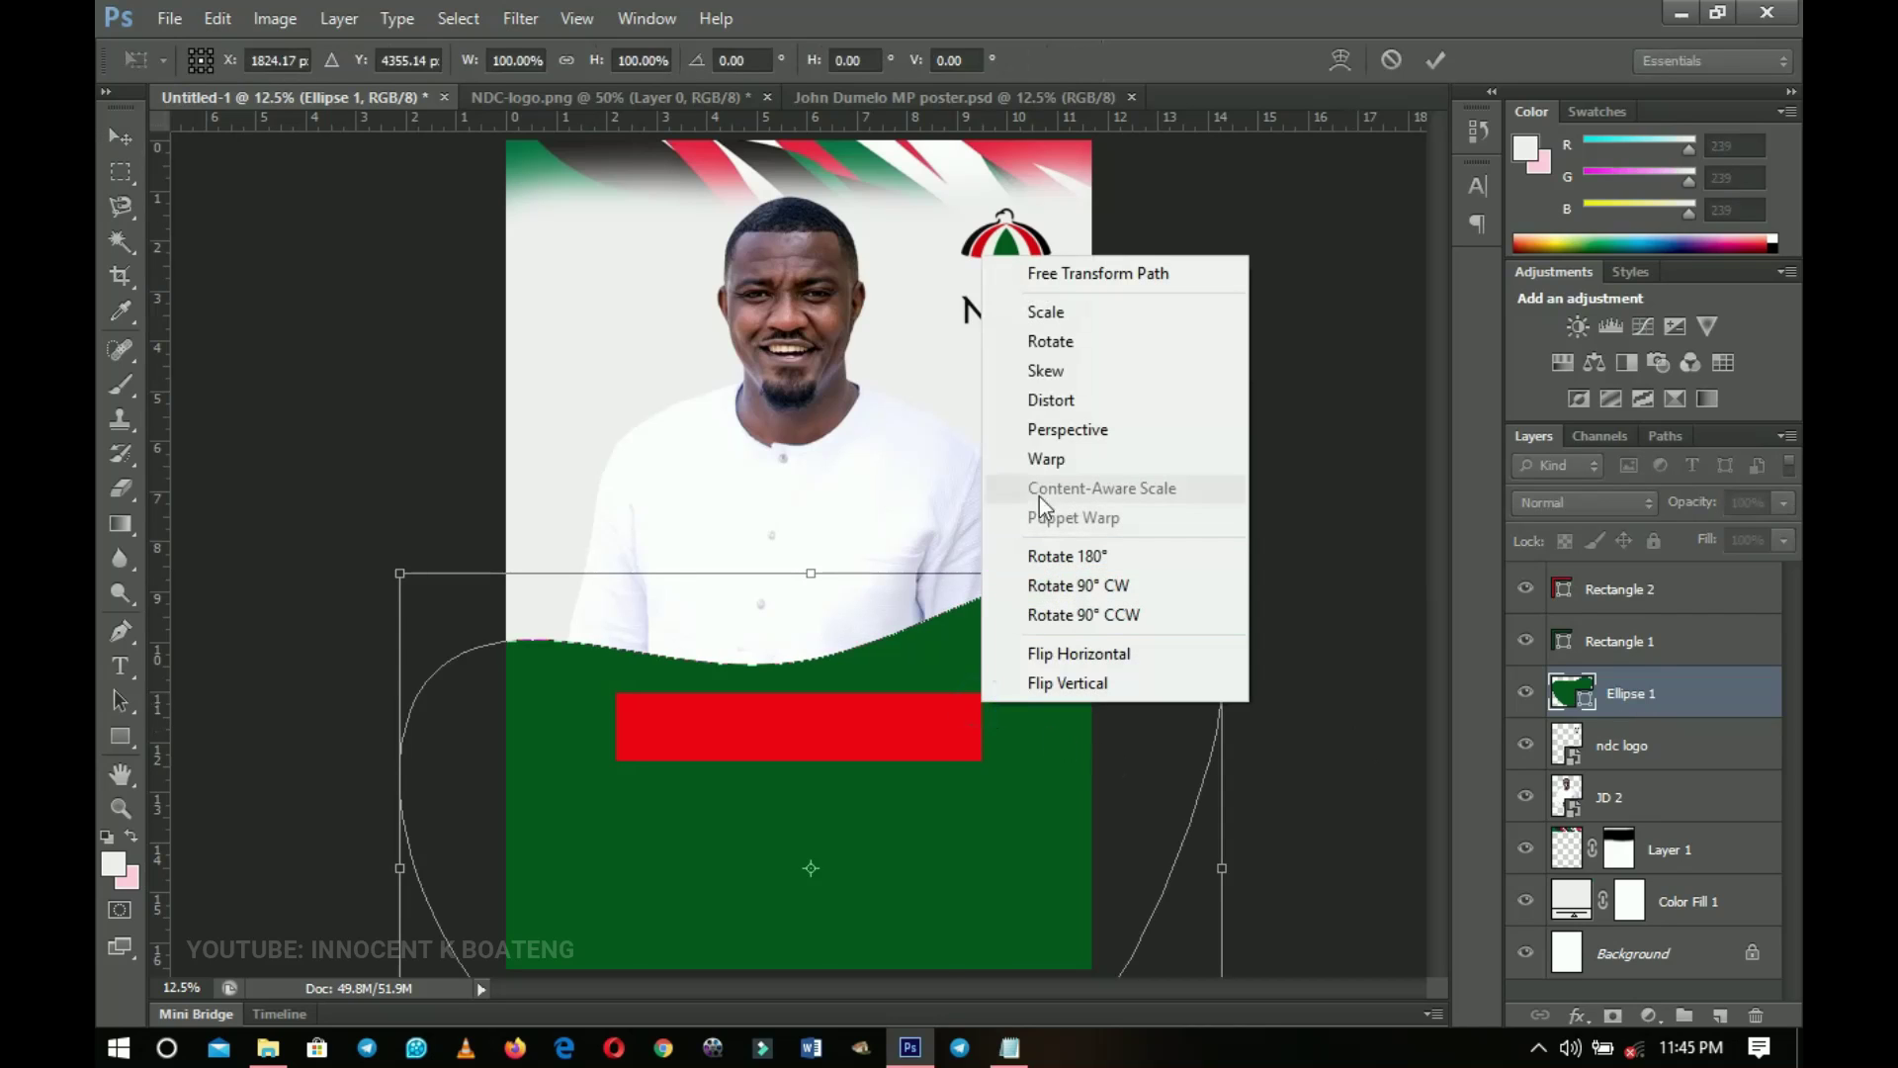
click(1044, 460)
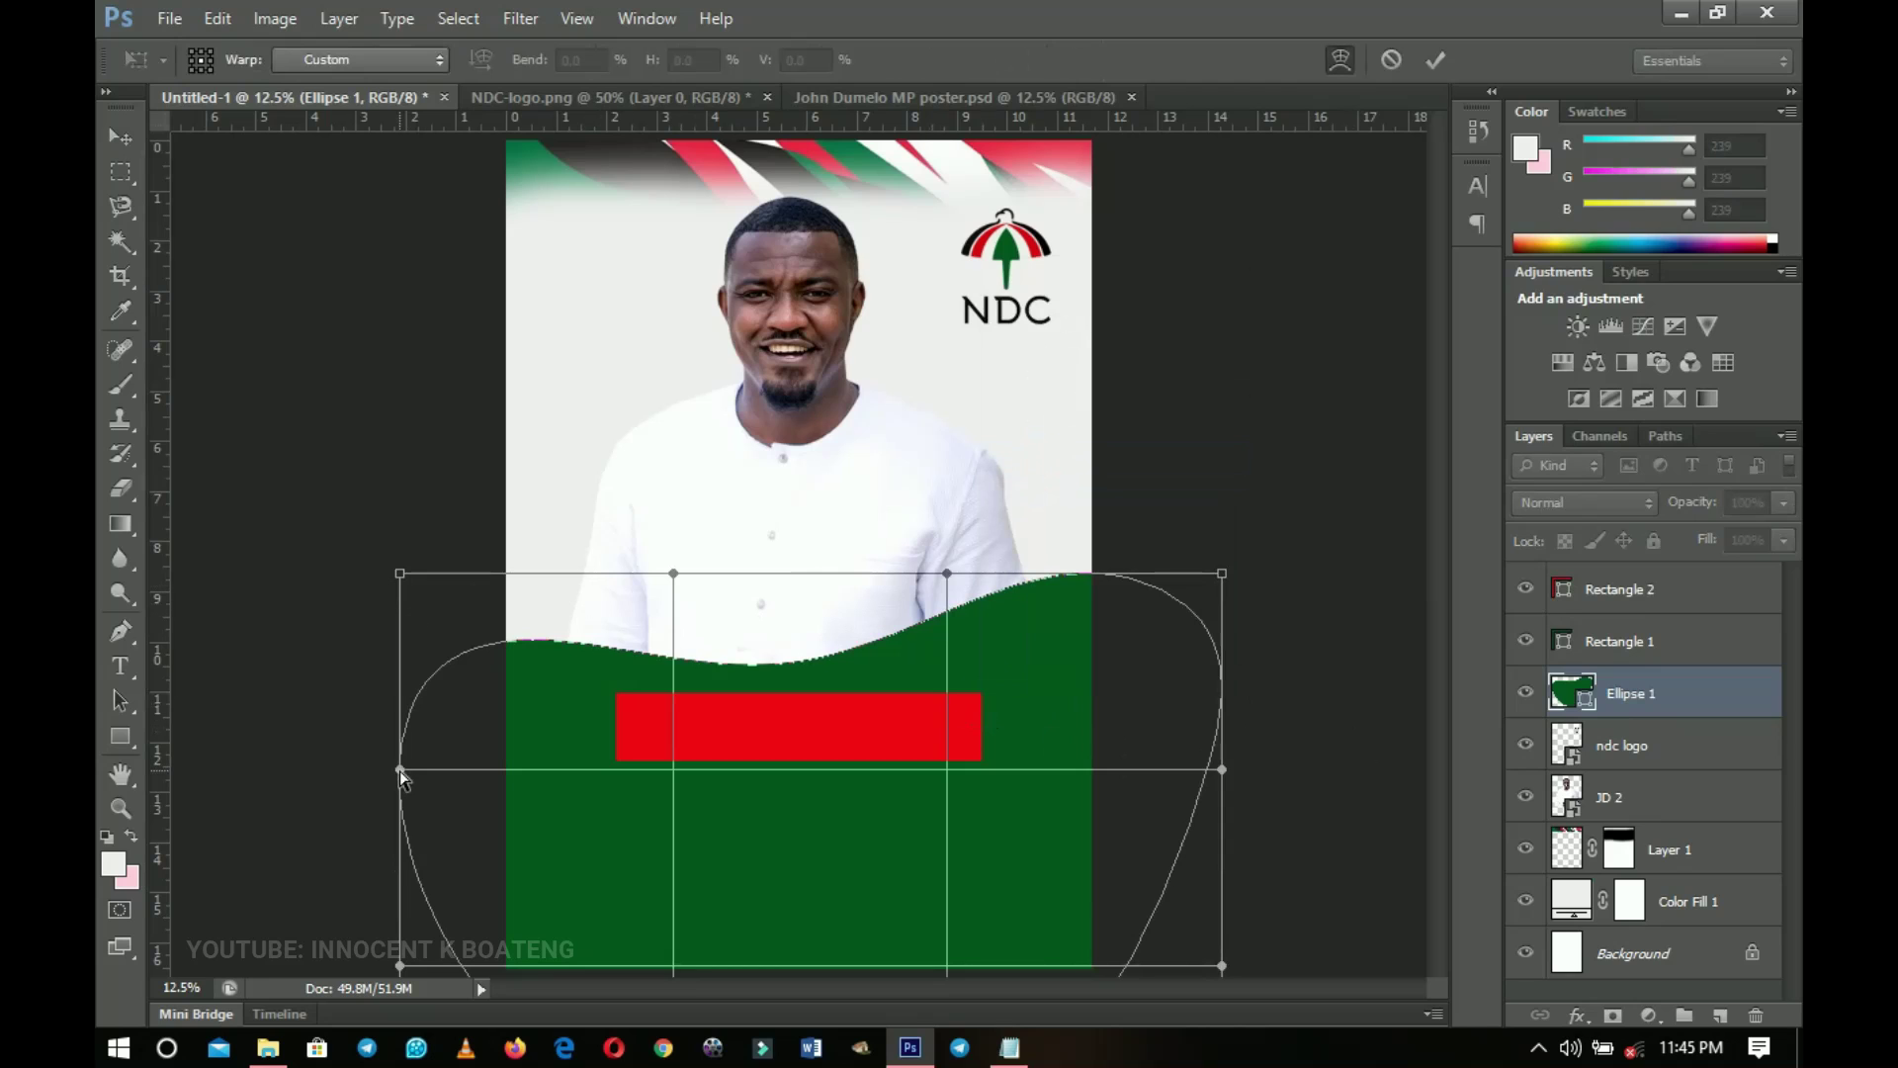
drag(399, 769, 406, 831)
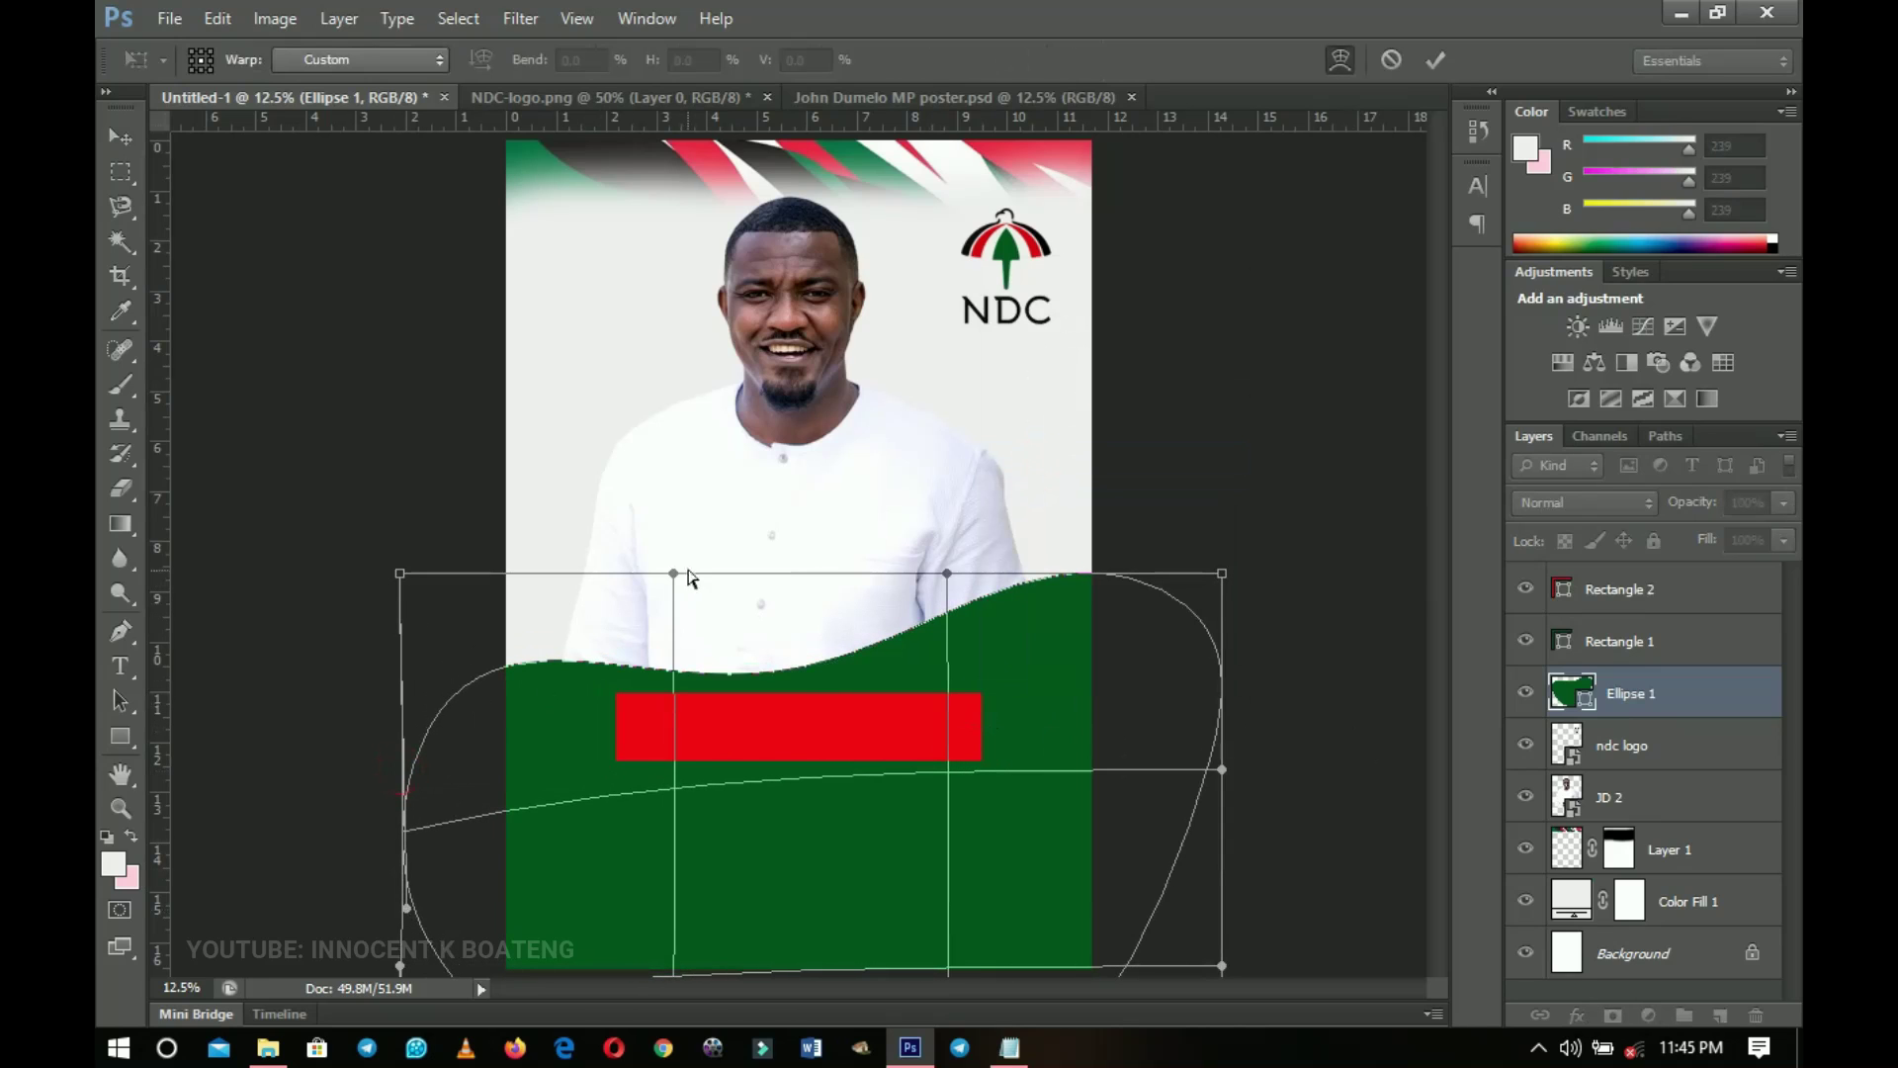
drag(673, 574, 644, 442)
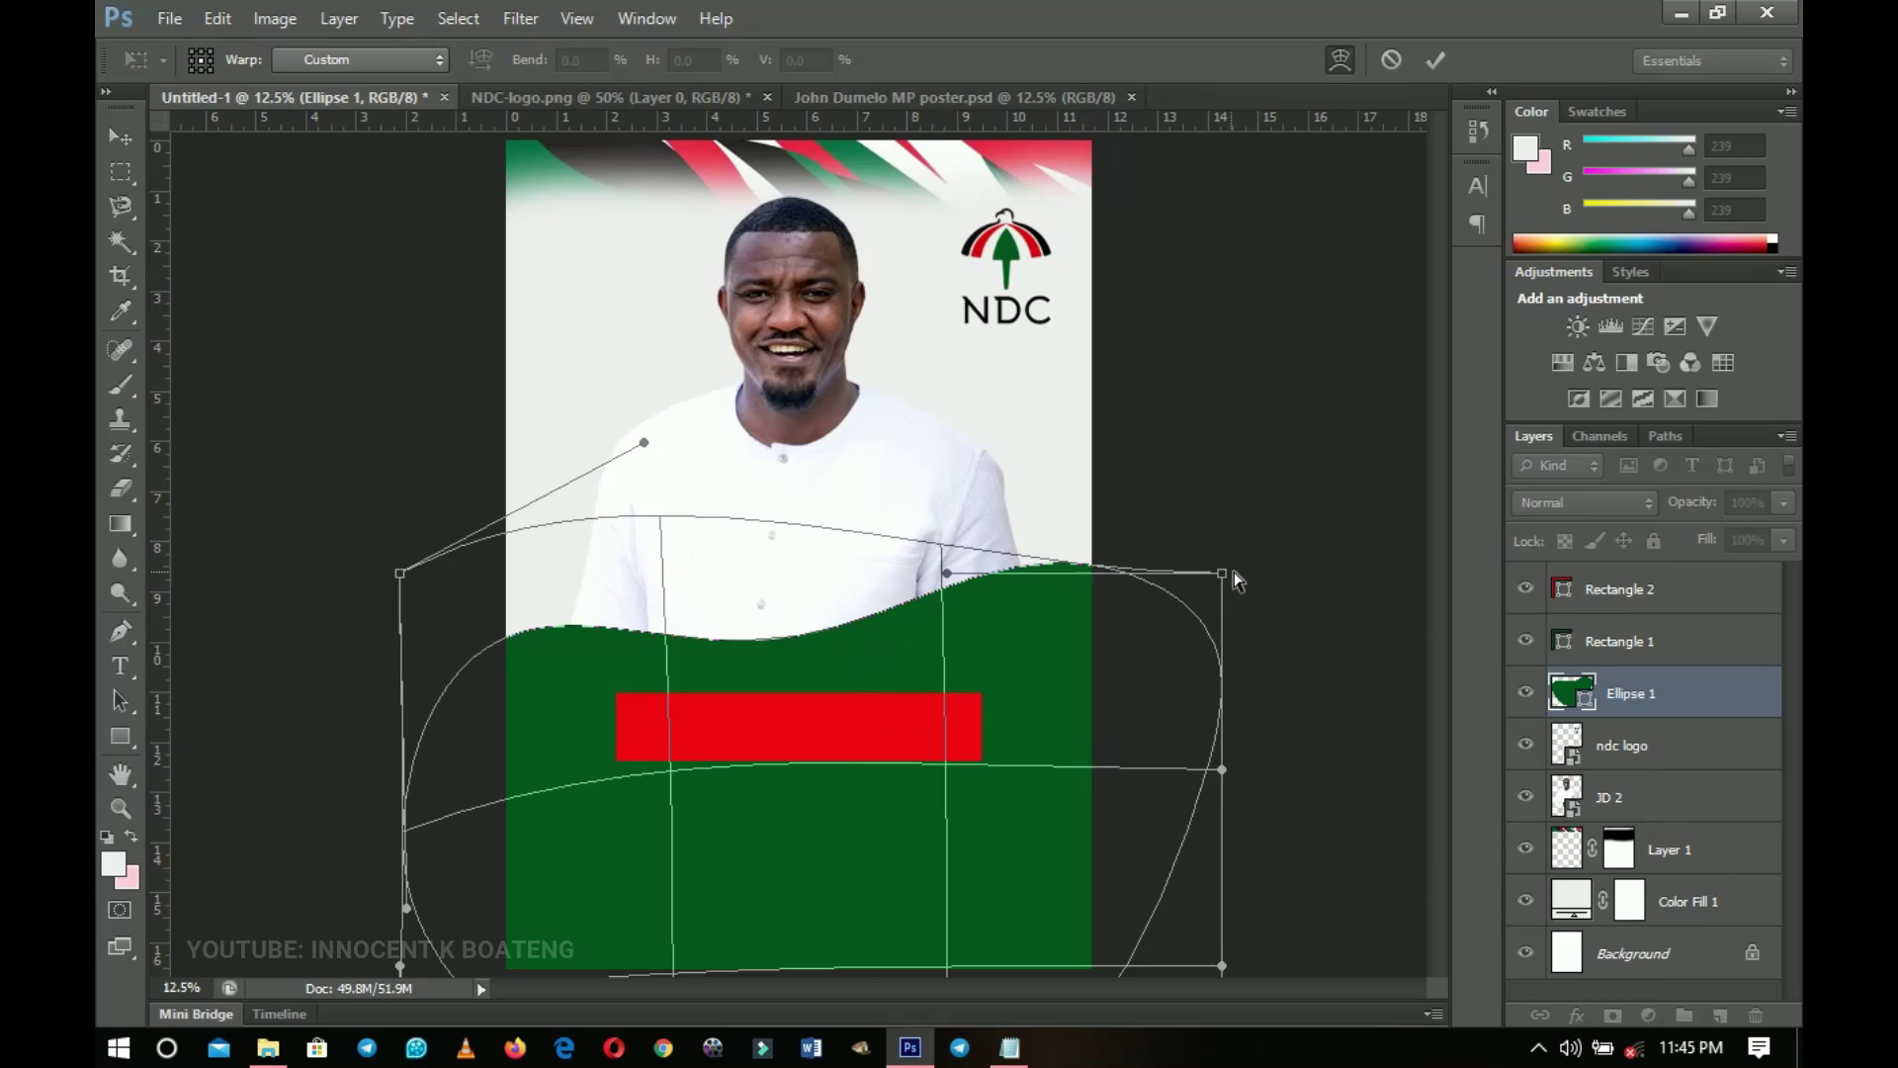
drag(1224, 574, 1251, 630)
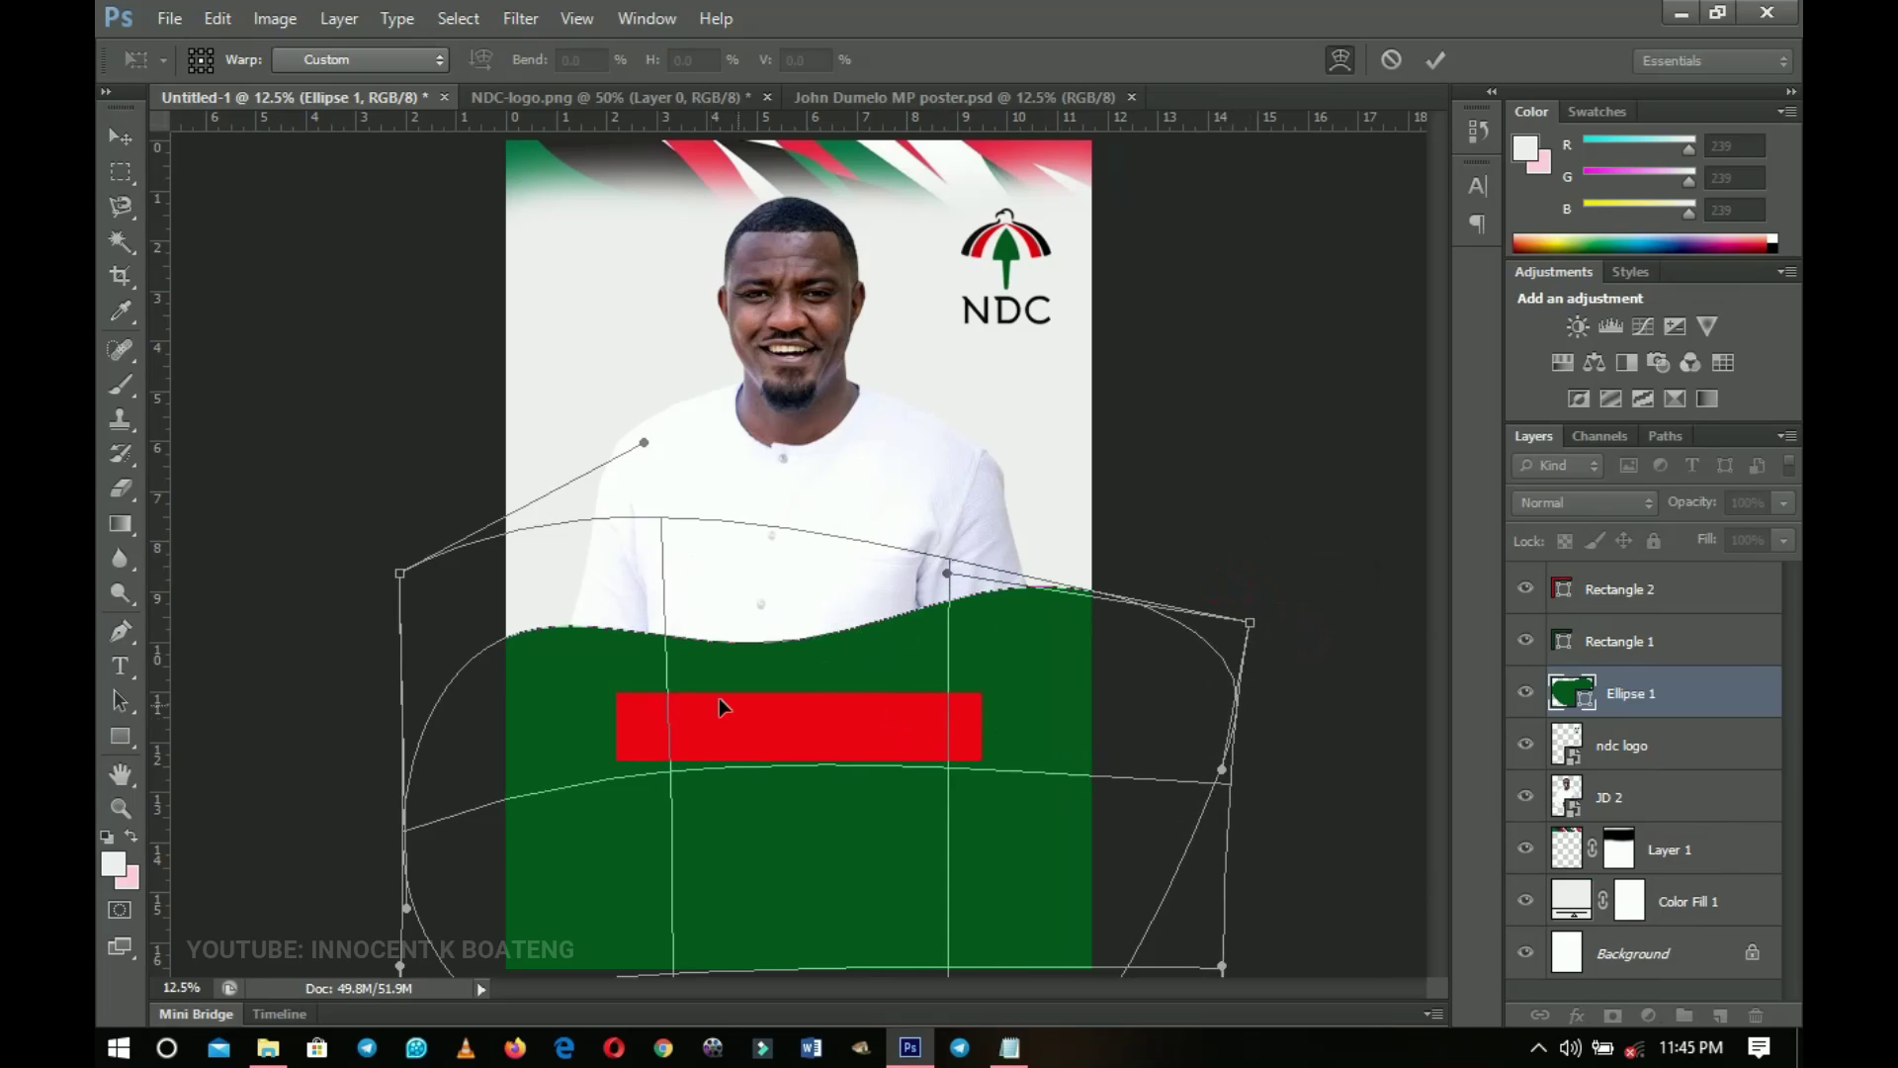
drag(643, 445, 625, 380)
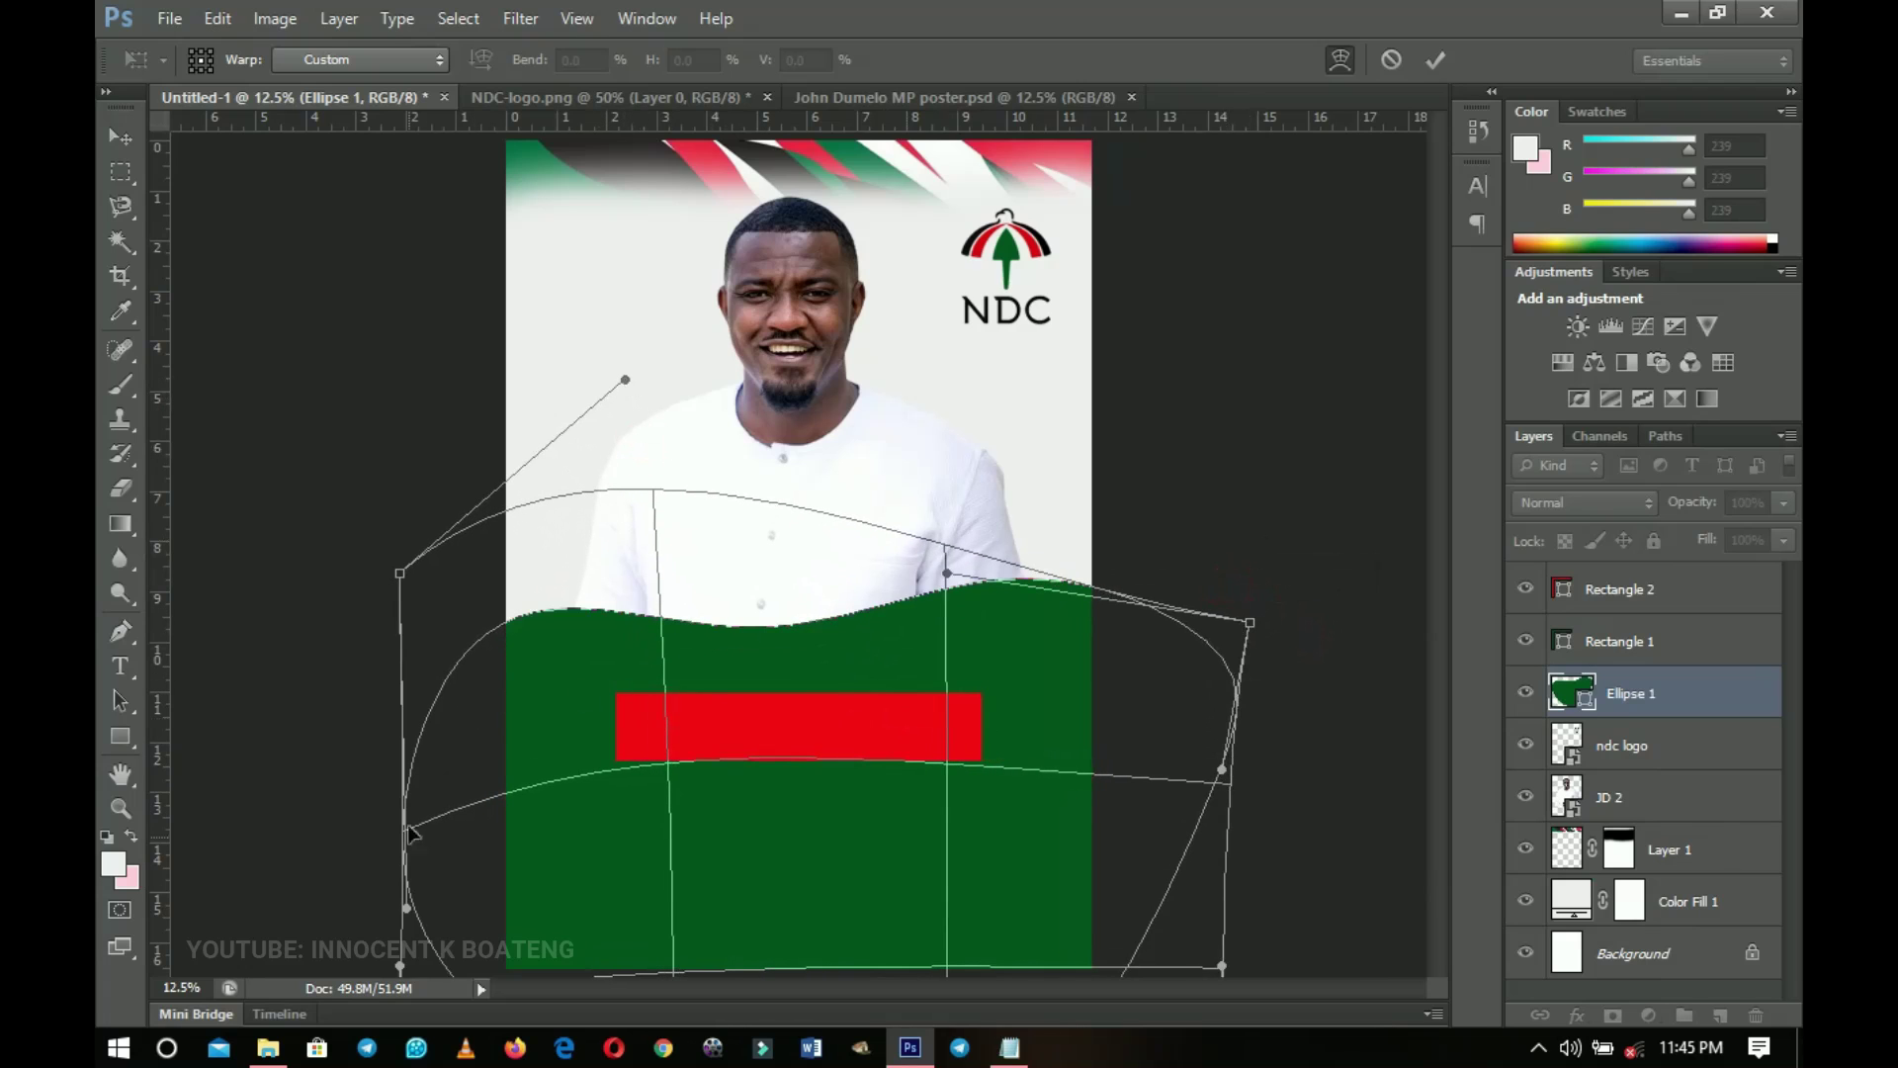
drag(404, 906, 298, 1038)
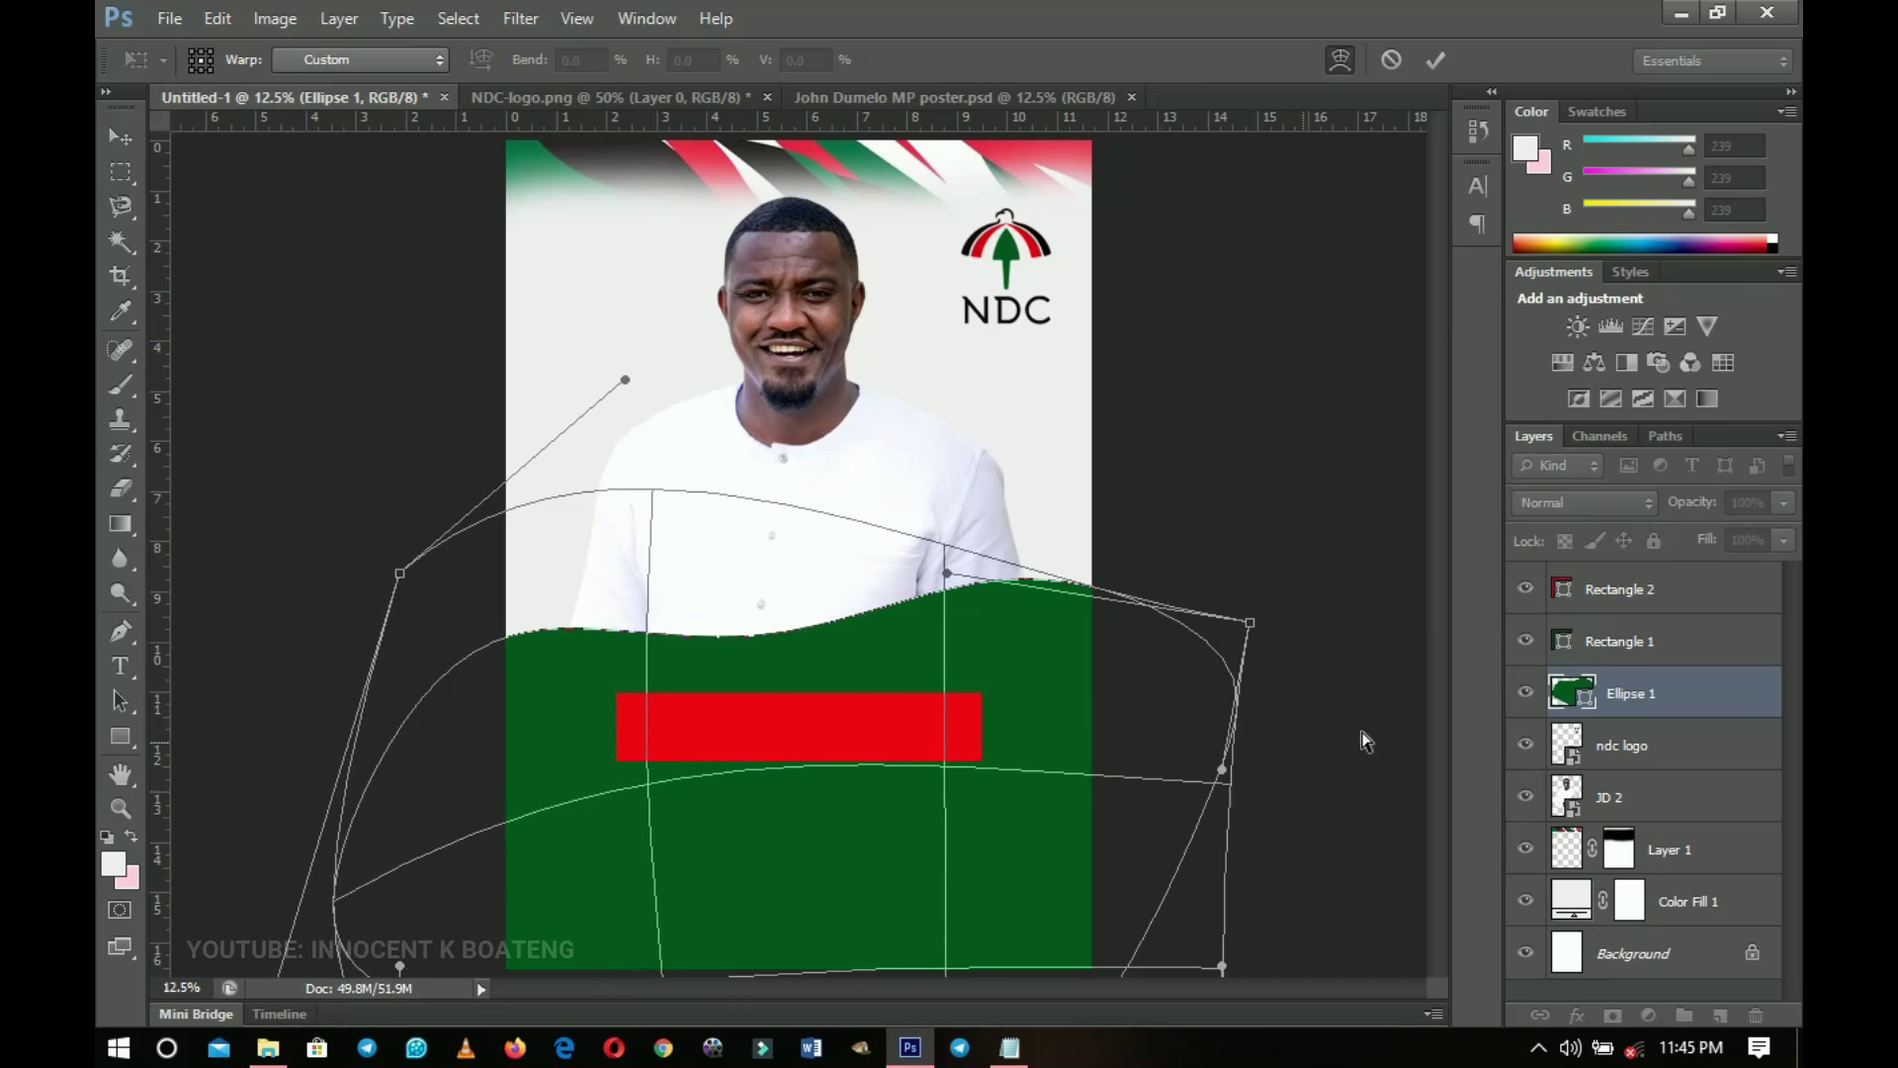
drag(1251, 633, 1293, 599)
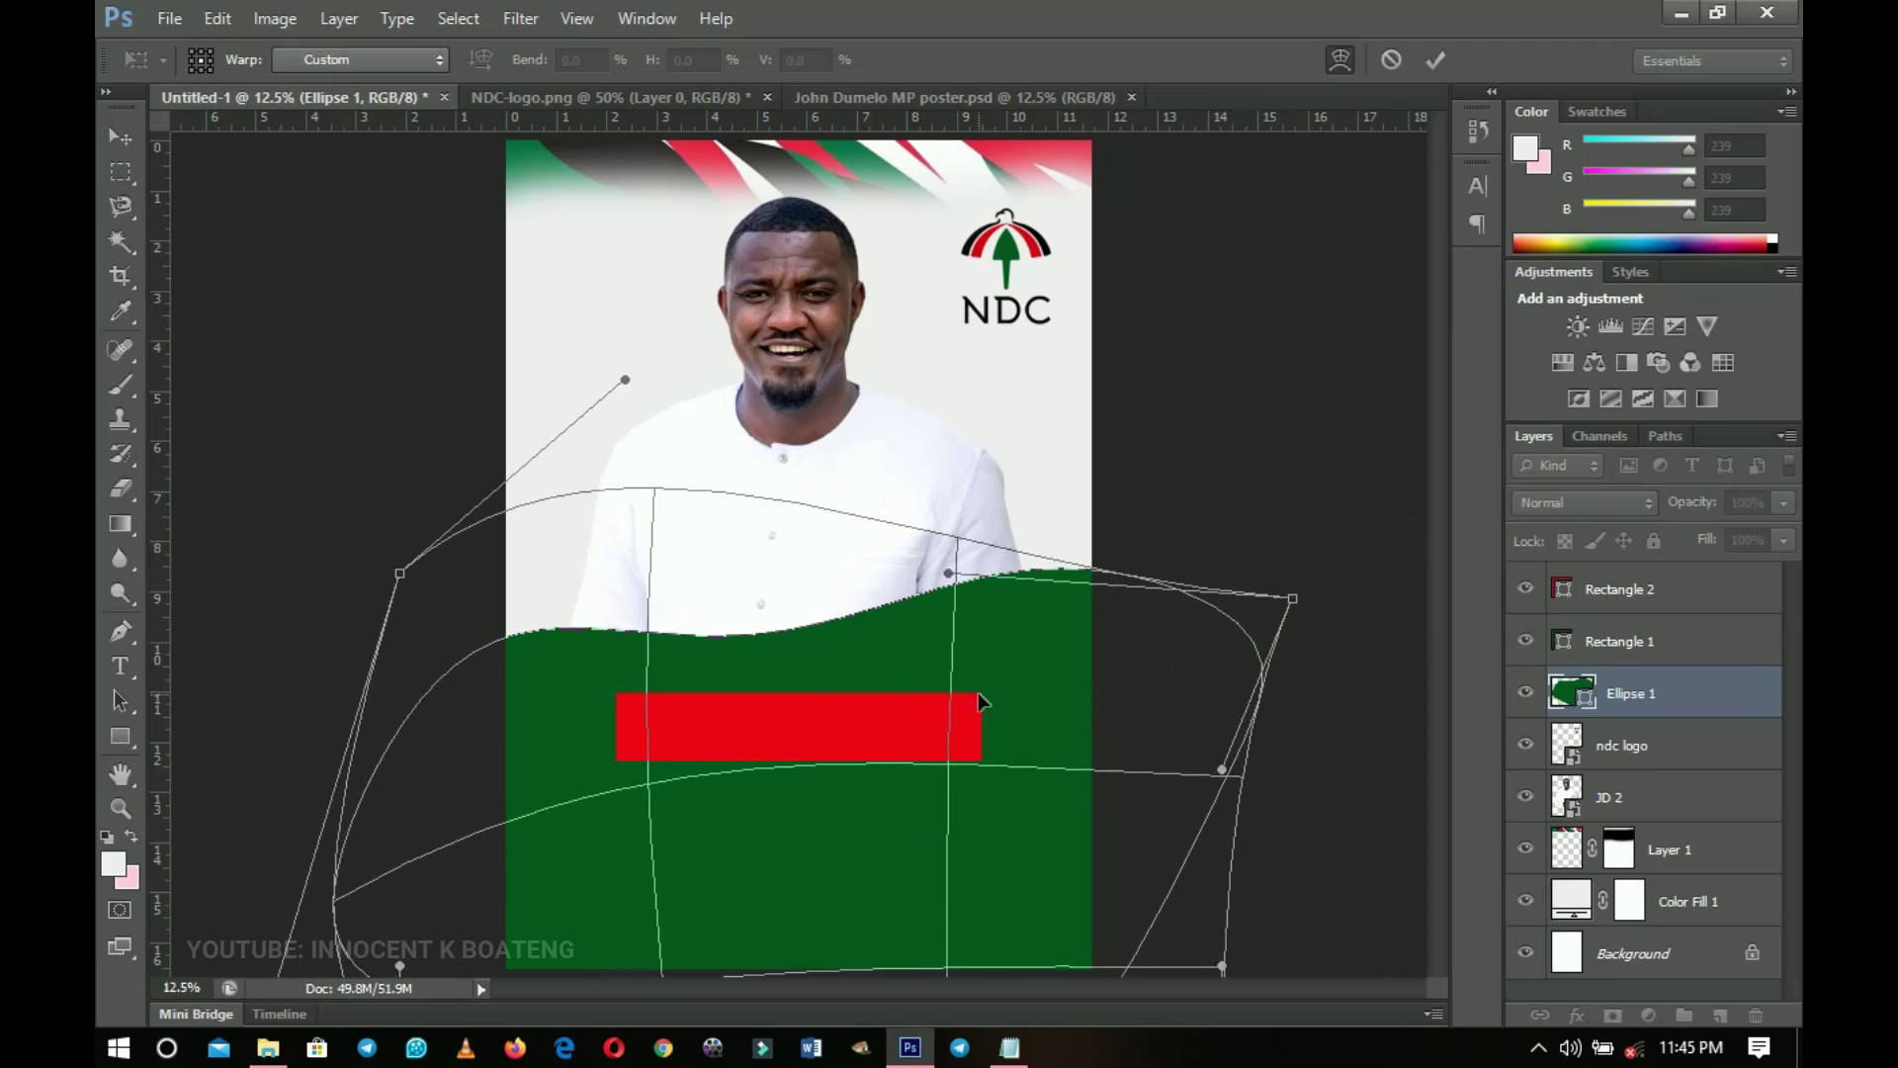
key(Return)
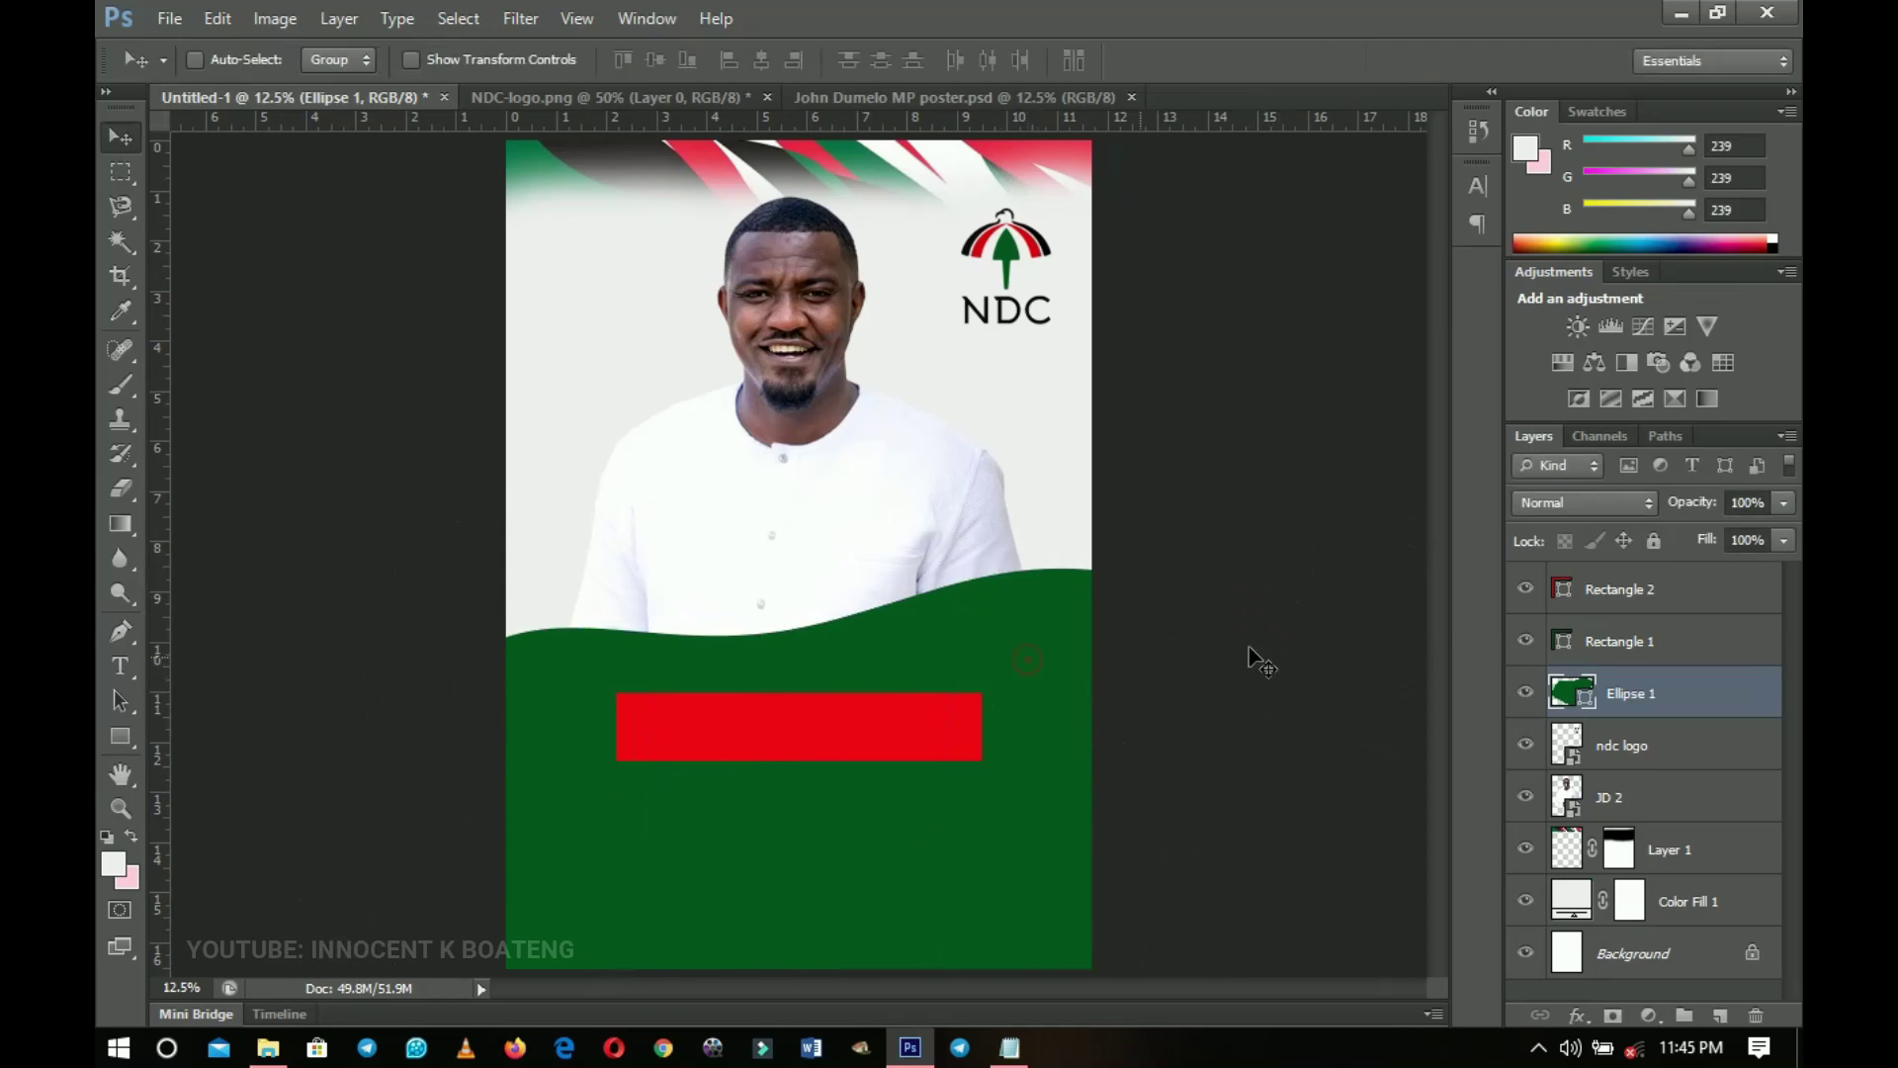
drag(996, 678, 996, 649)
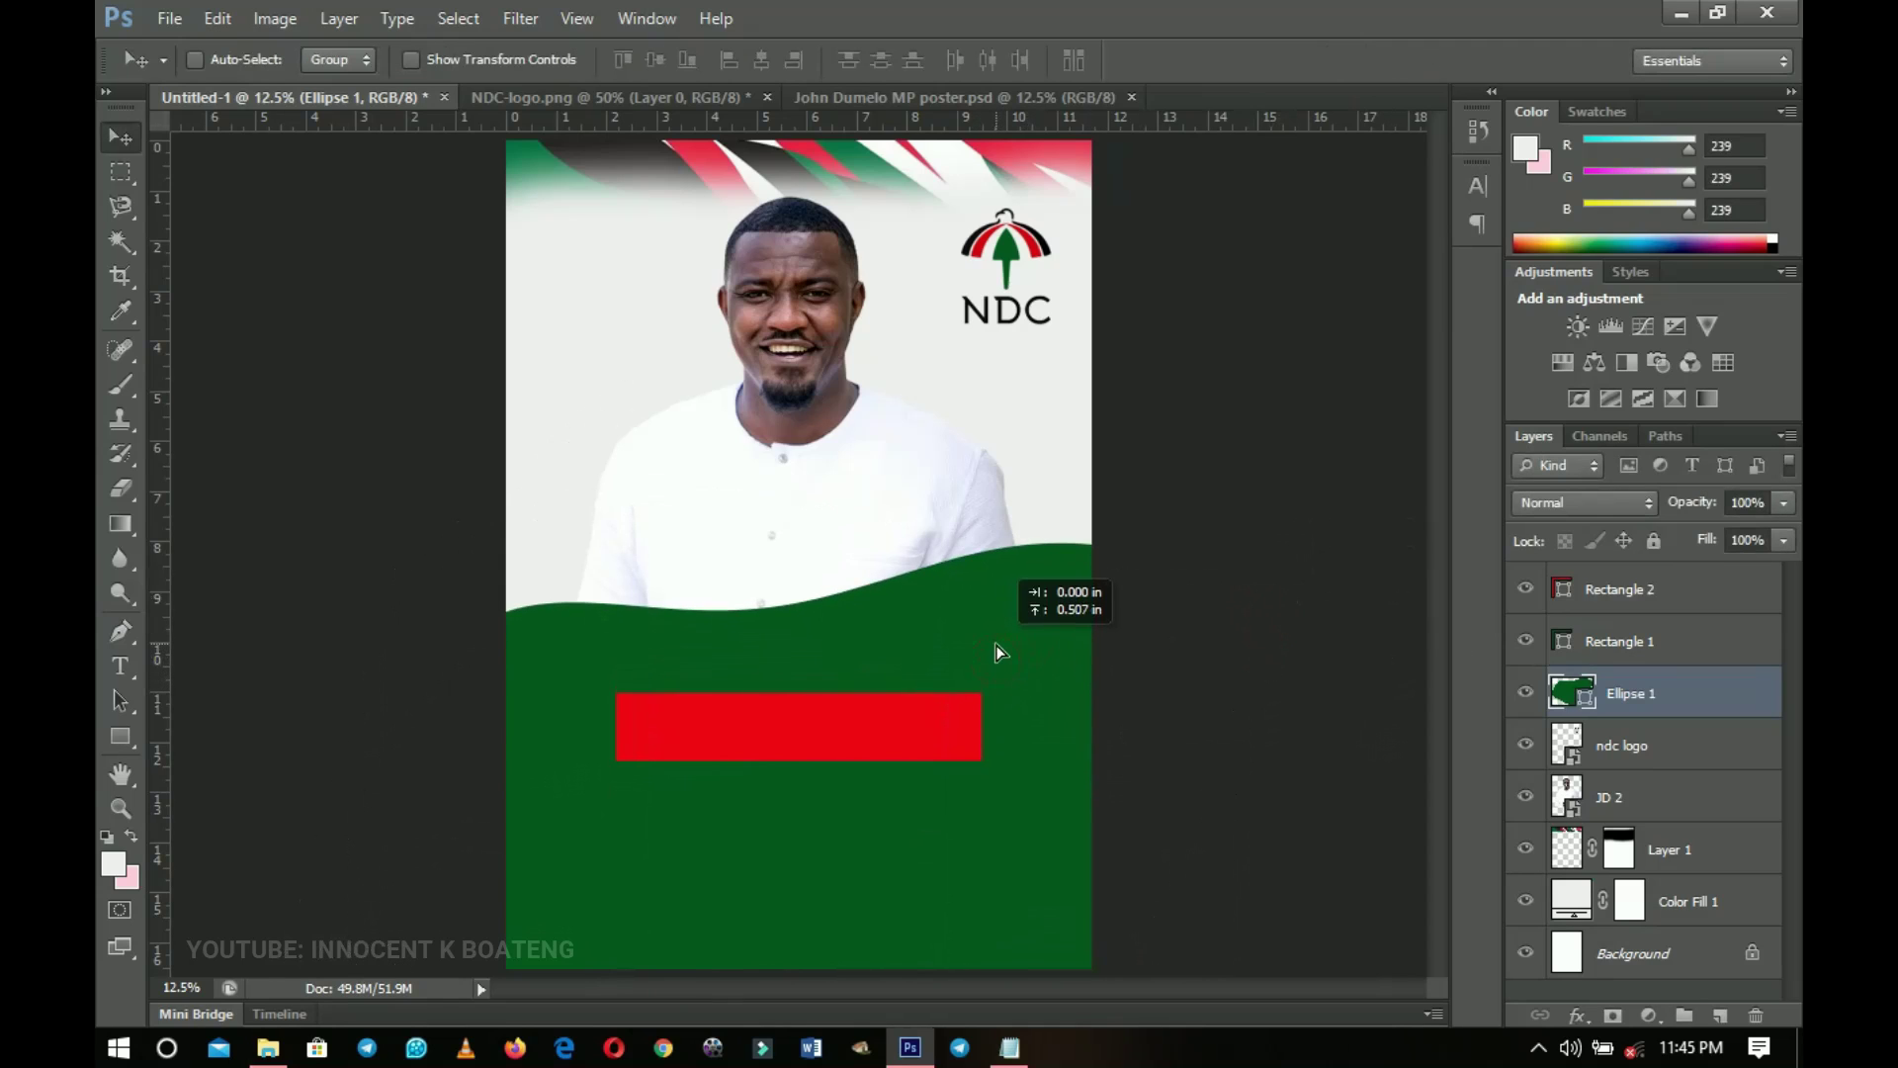
Duplicate the green wave, recolour the copy with the rectangle's red and lower it to leave a thin green strip
key(ctrl+j)
double_click(1619, 686)
click(877, 727)
key(Return)
drag(1255, 566, 1254, 580)
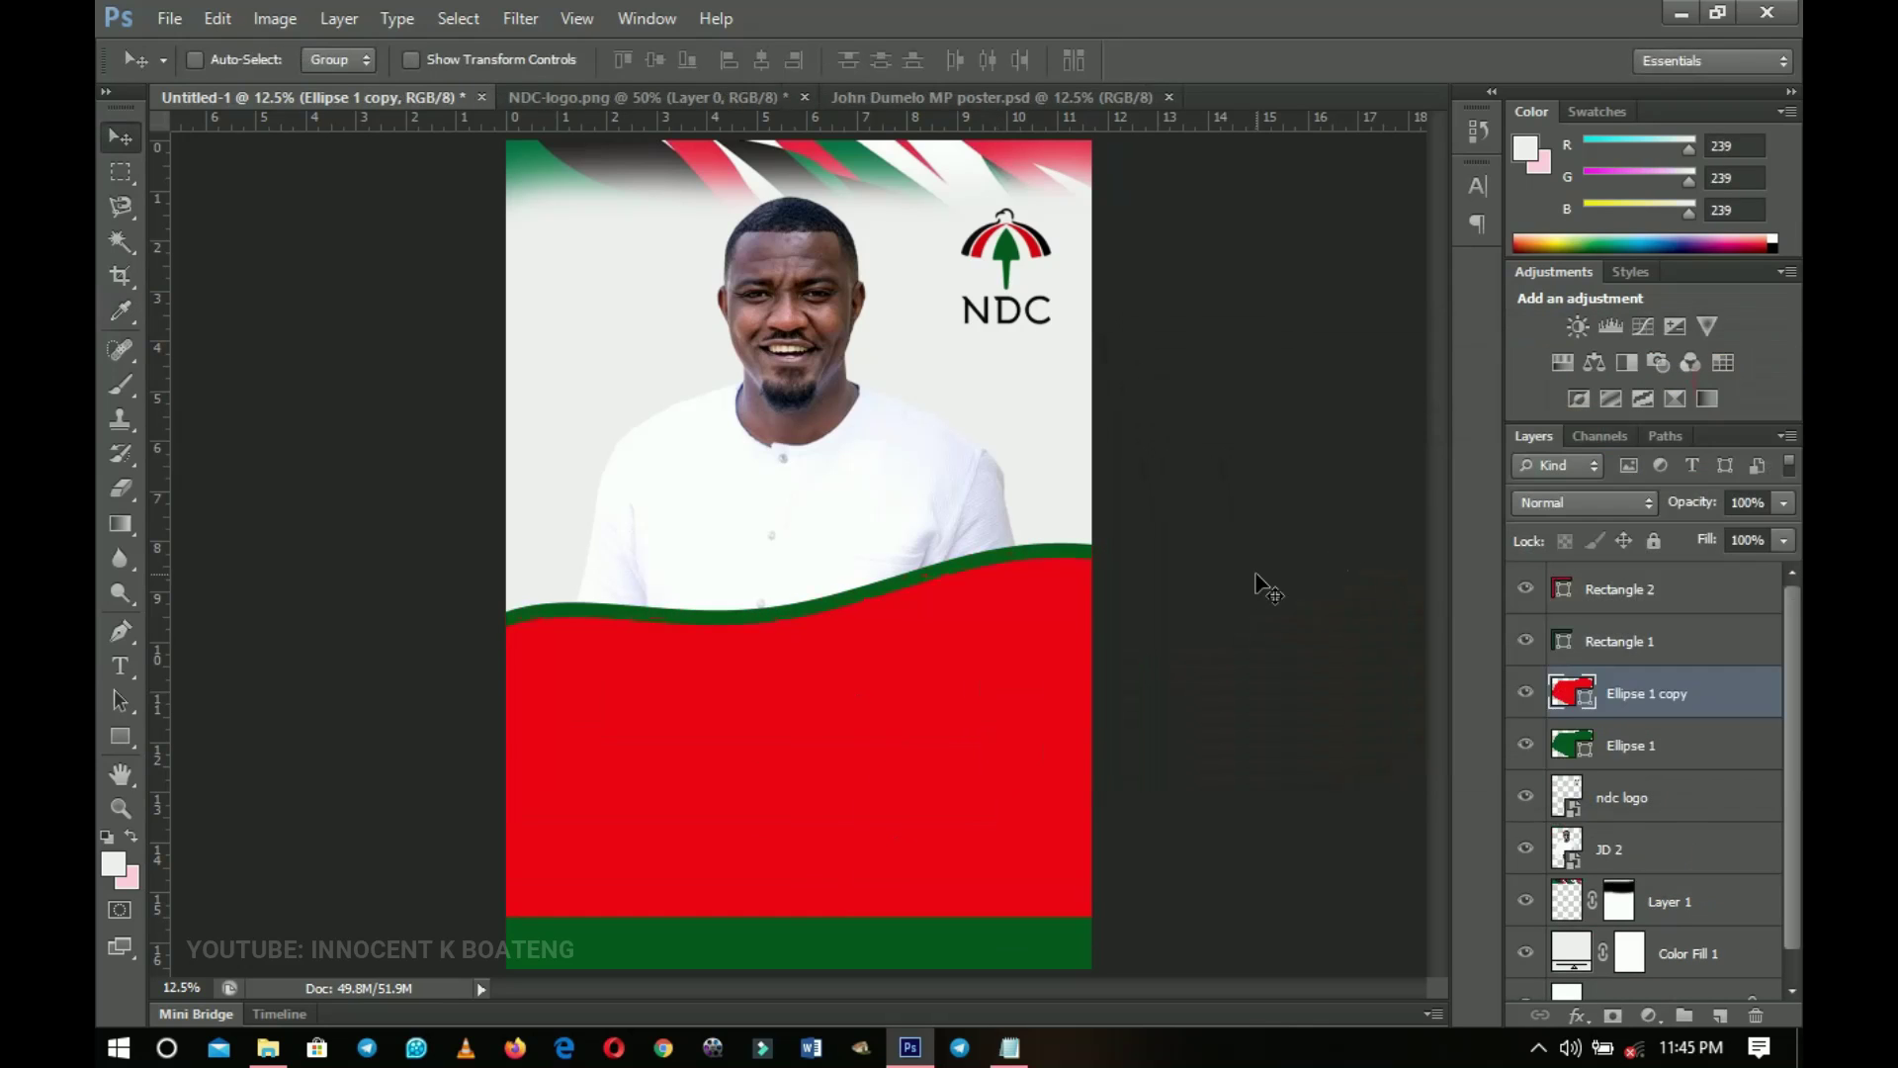
Duplicate the red wave, recolour the copy white and lower it to leave a thin red strip
key(ctrl+j)
double_click(1572, 693)
click(1128, 399)
key(Return)
drag(1147, 756, 1147, 768)
Move the red rectangle up closer to the wave and scale it to about 96%
click(1671, 610)
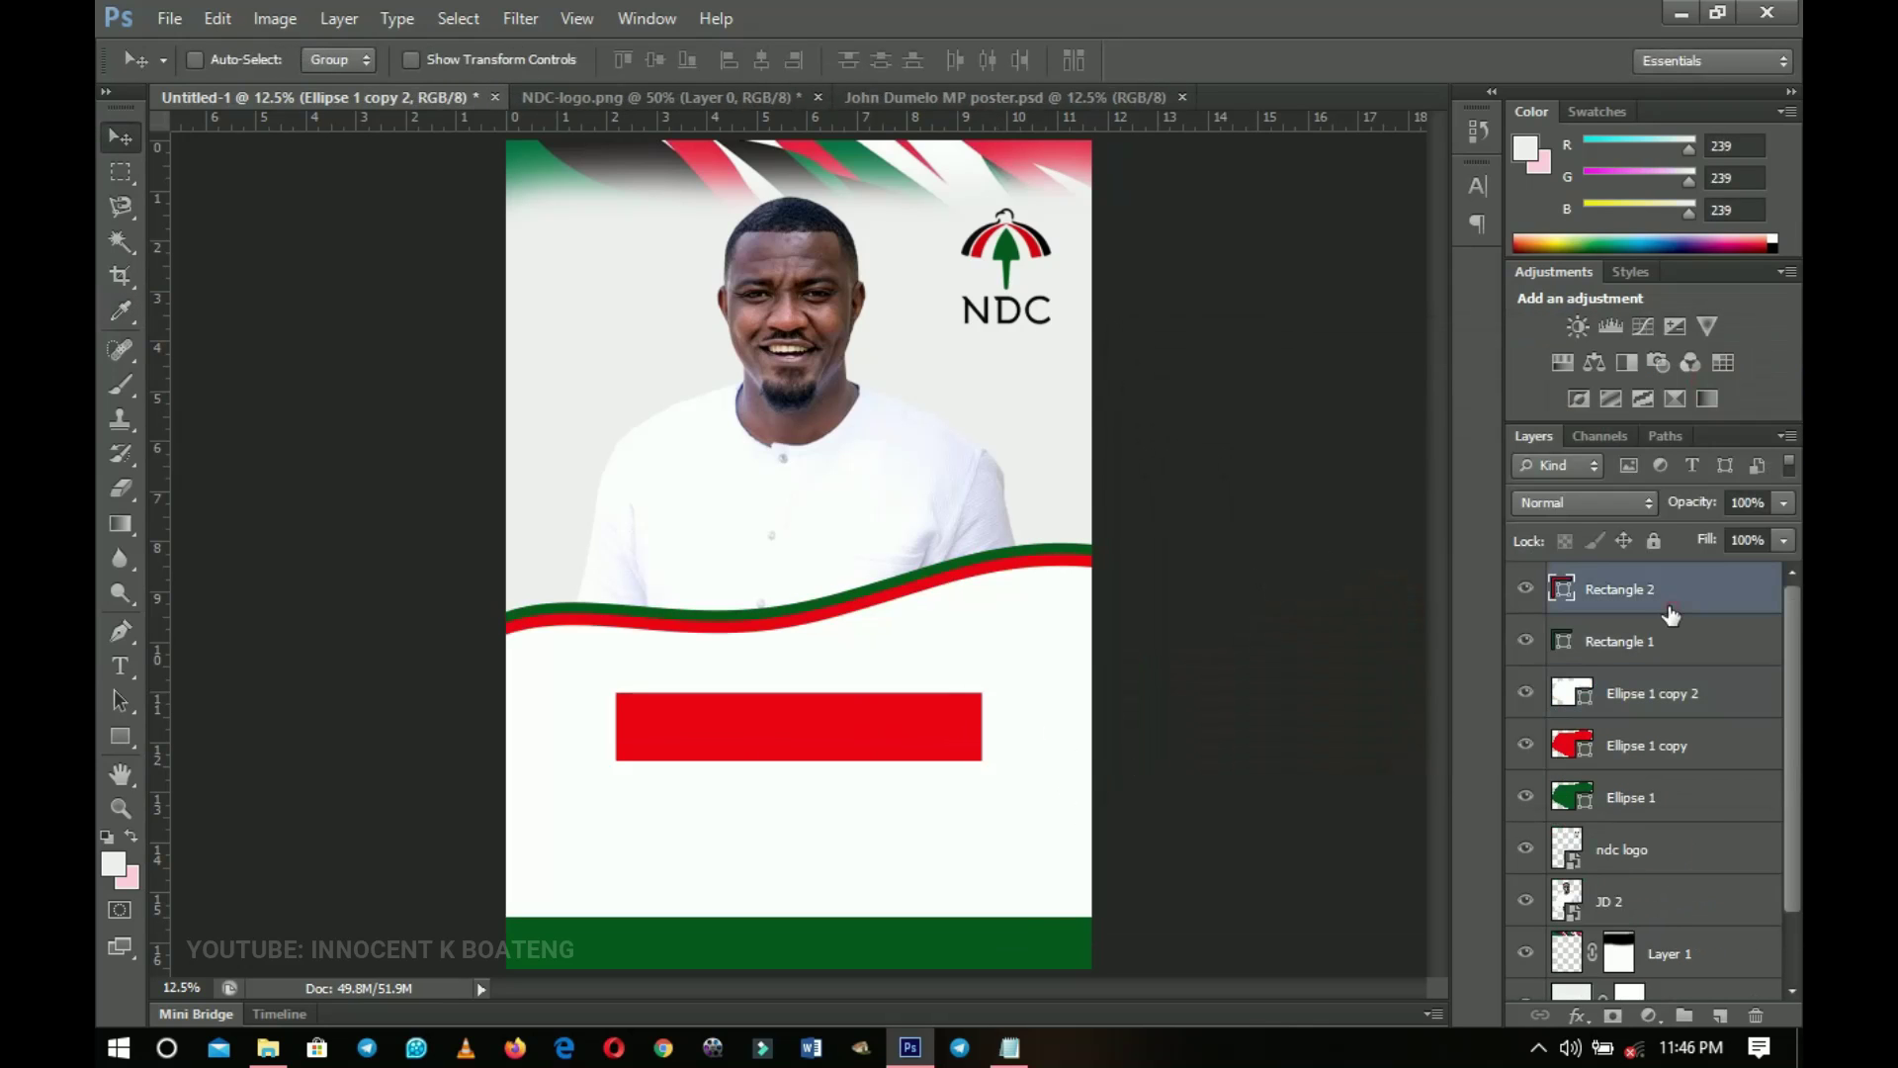
drag(945, 792, 970, 728)
key(ctrl+t)
double_click(940, 708)
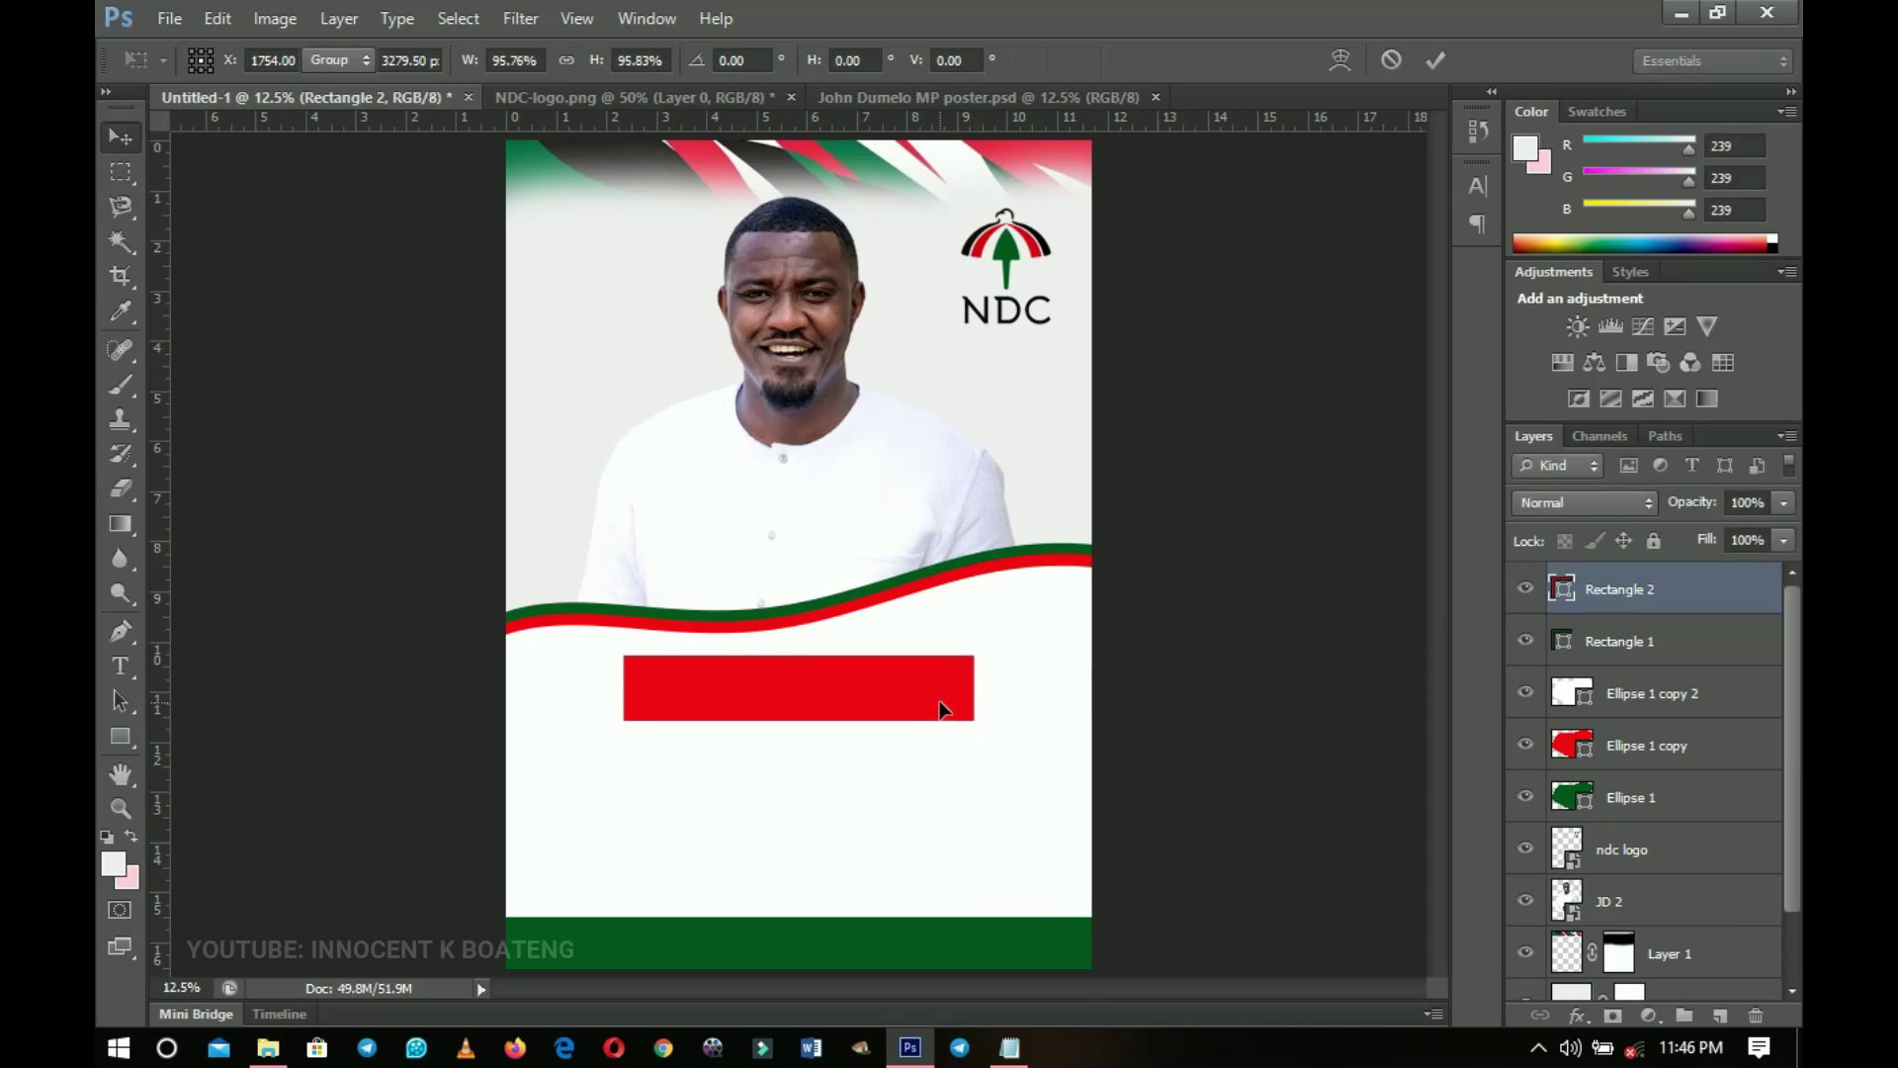
Copy the candidate's name from the Notepad notes and paste it as a new text layer in Photoshop near the wave
click(1026, 1047)
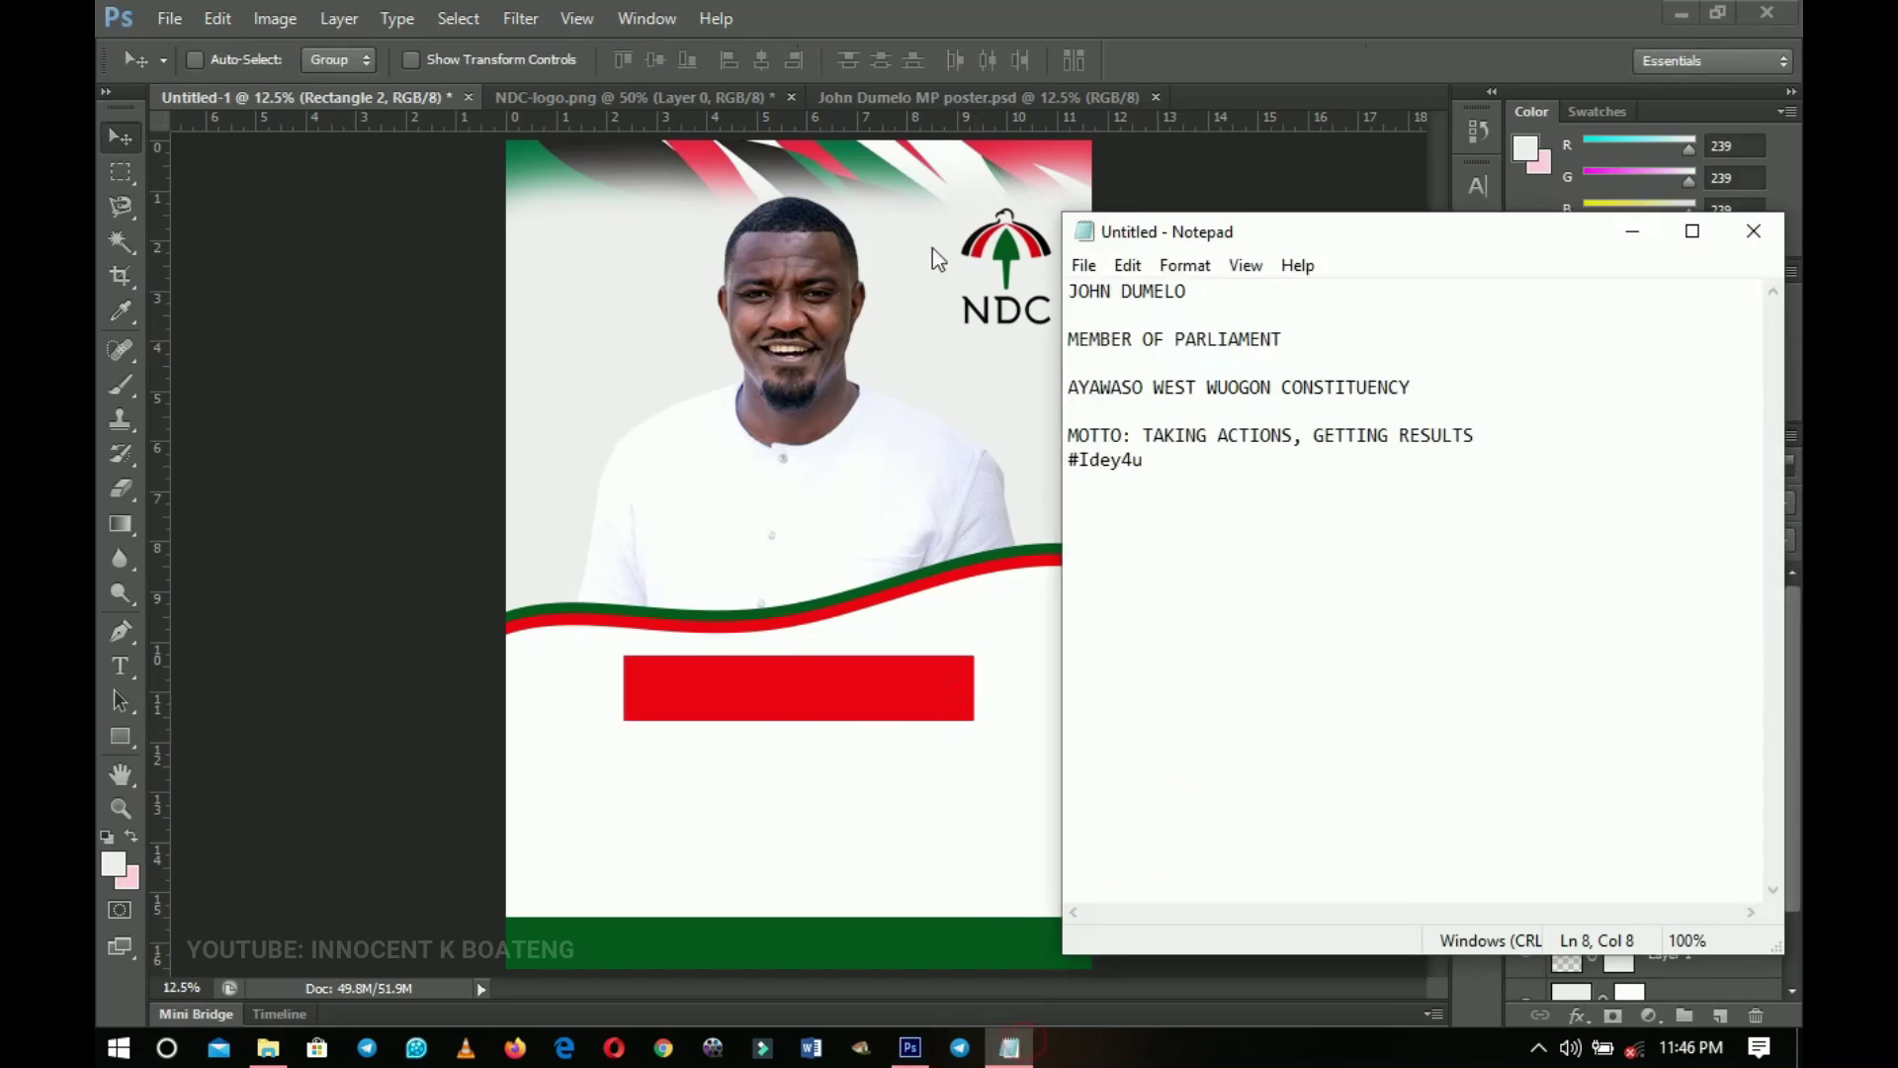
drag(1200, 305, 1067, 291)
key(ctrl+c)
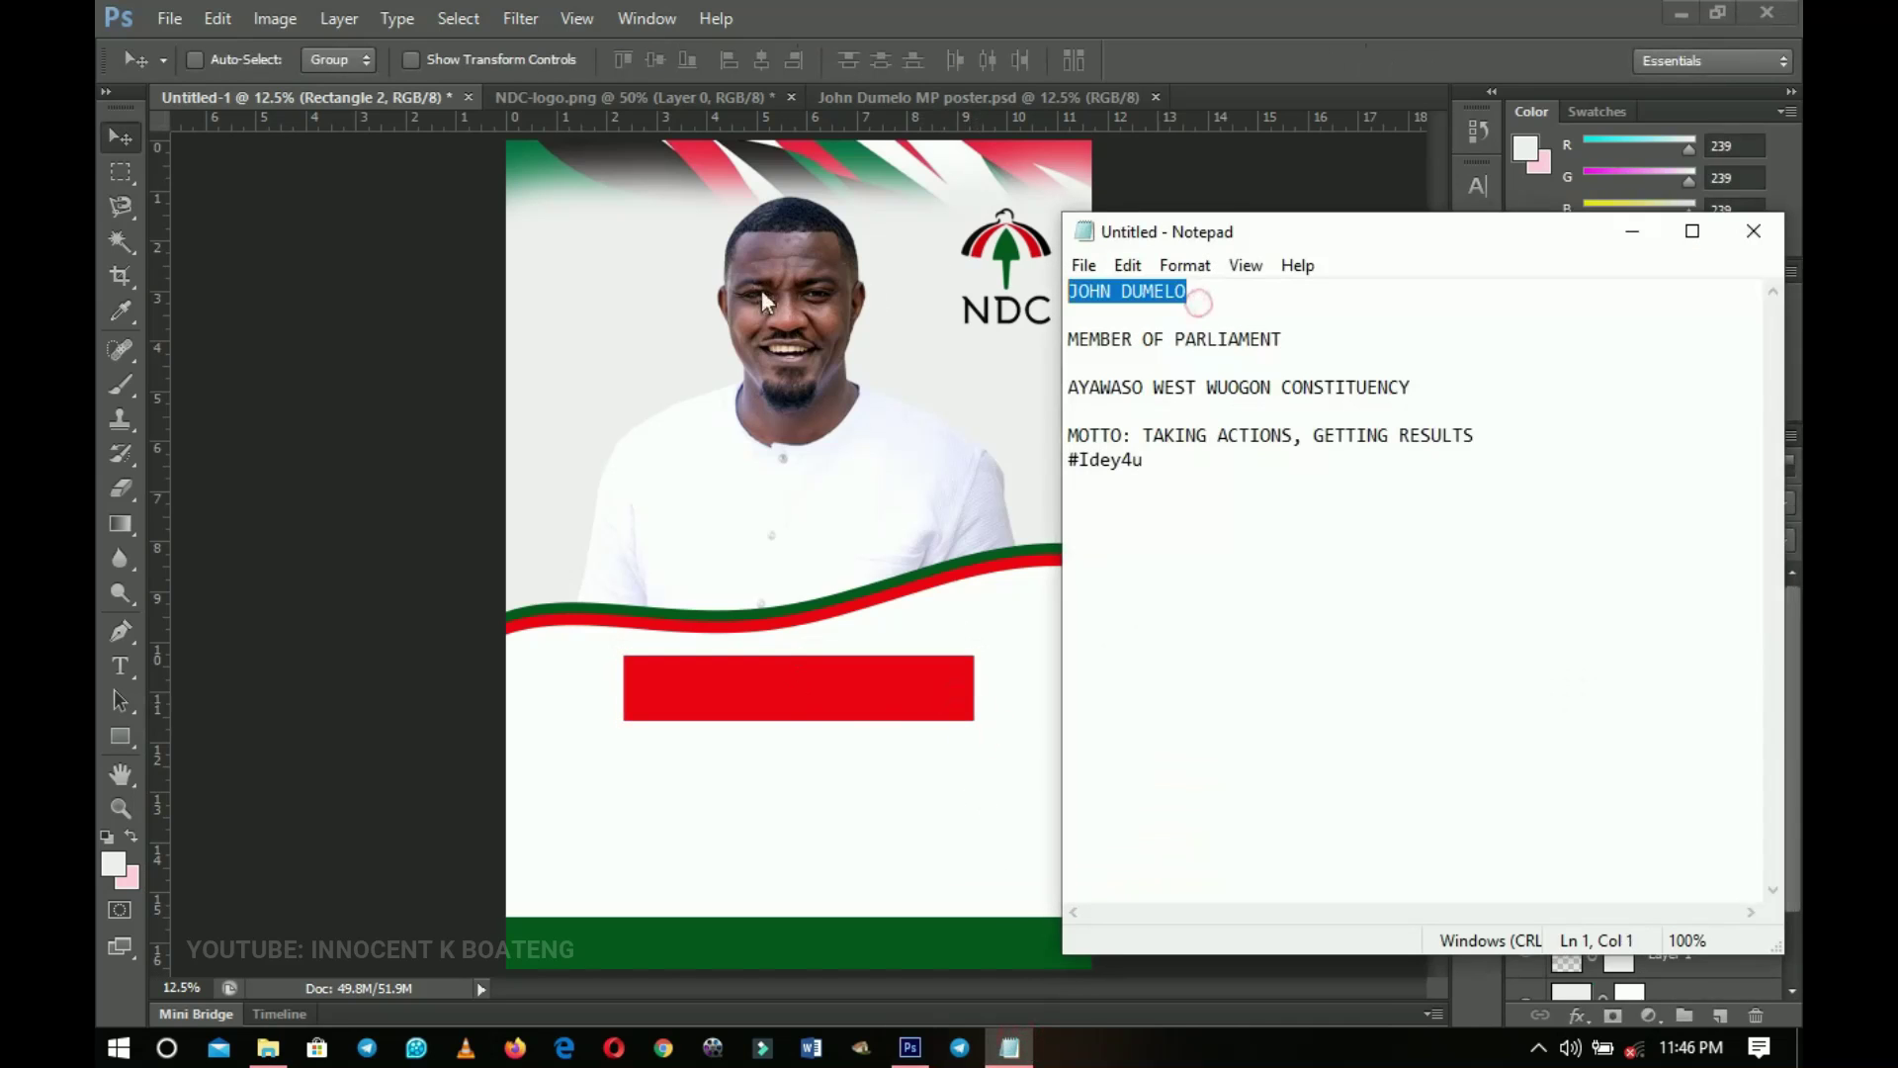
click(1630, 244)
key(t)
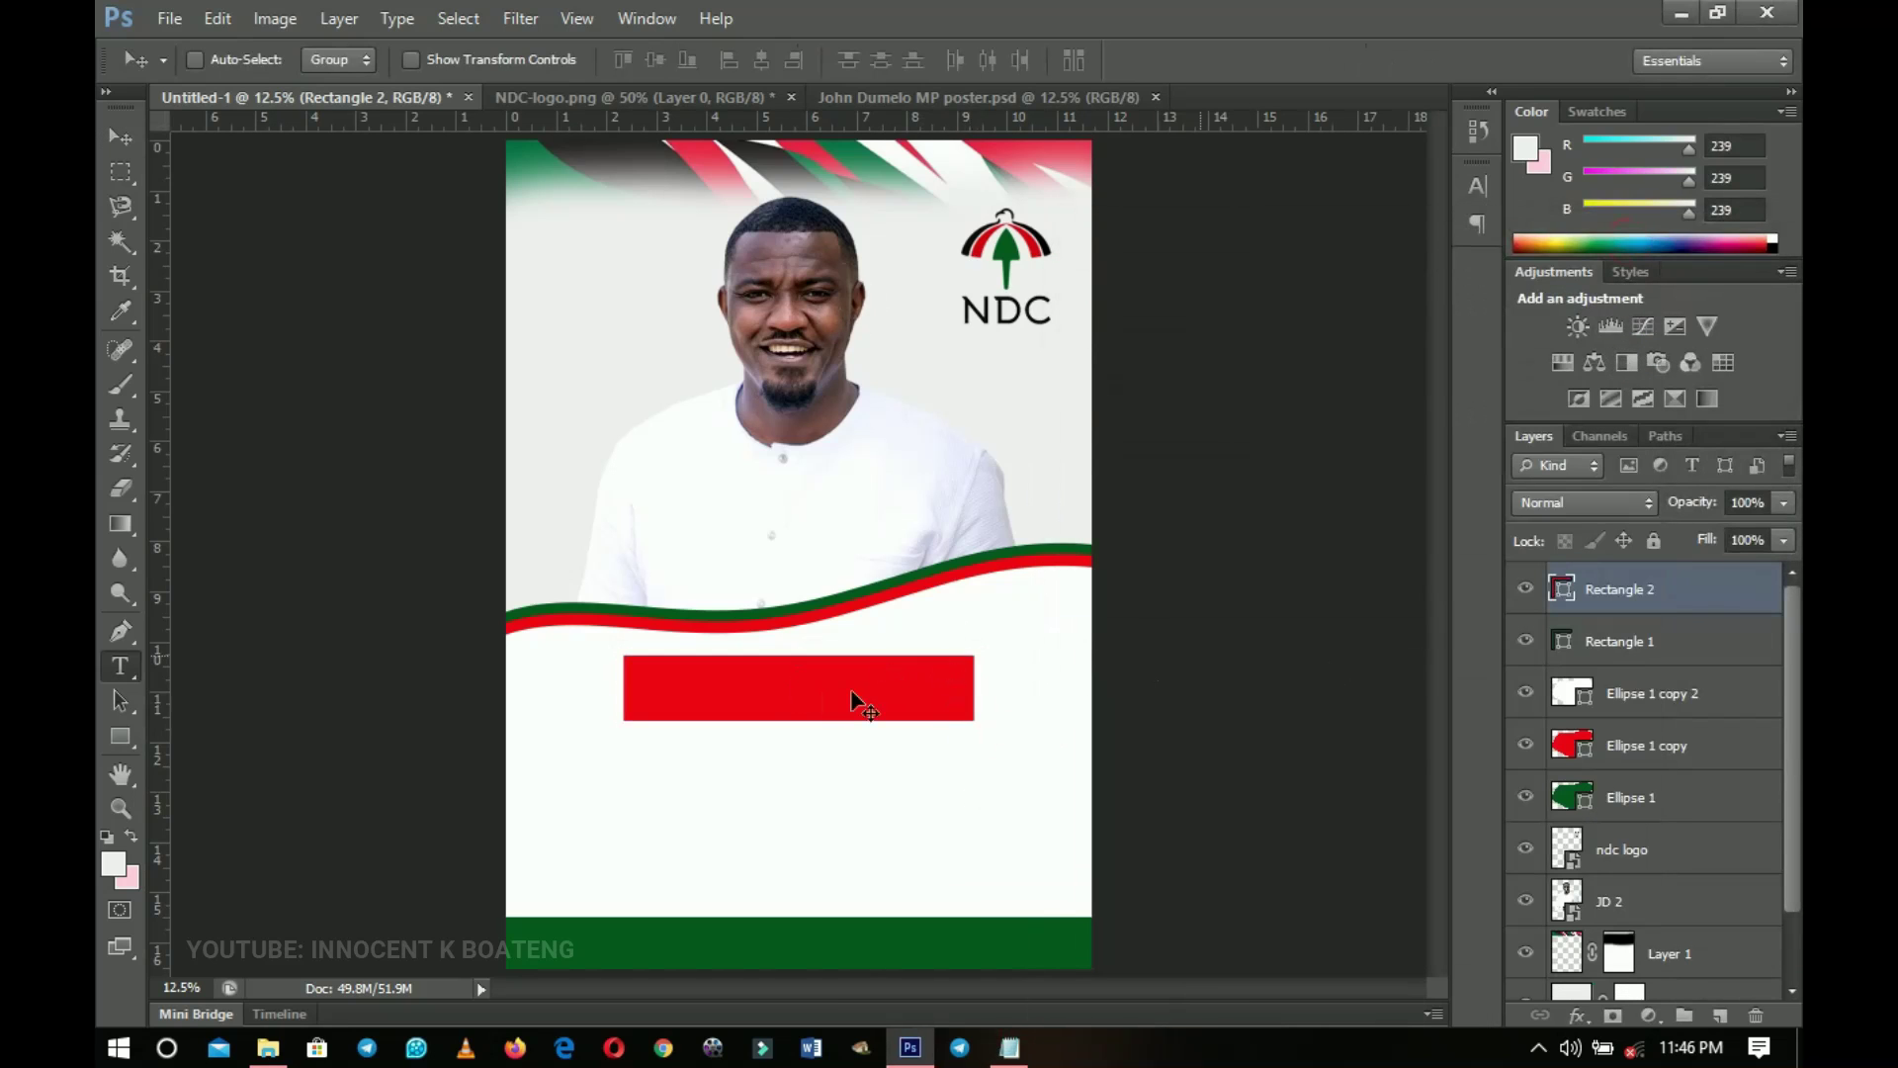
click(808, 600)
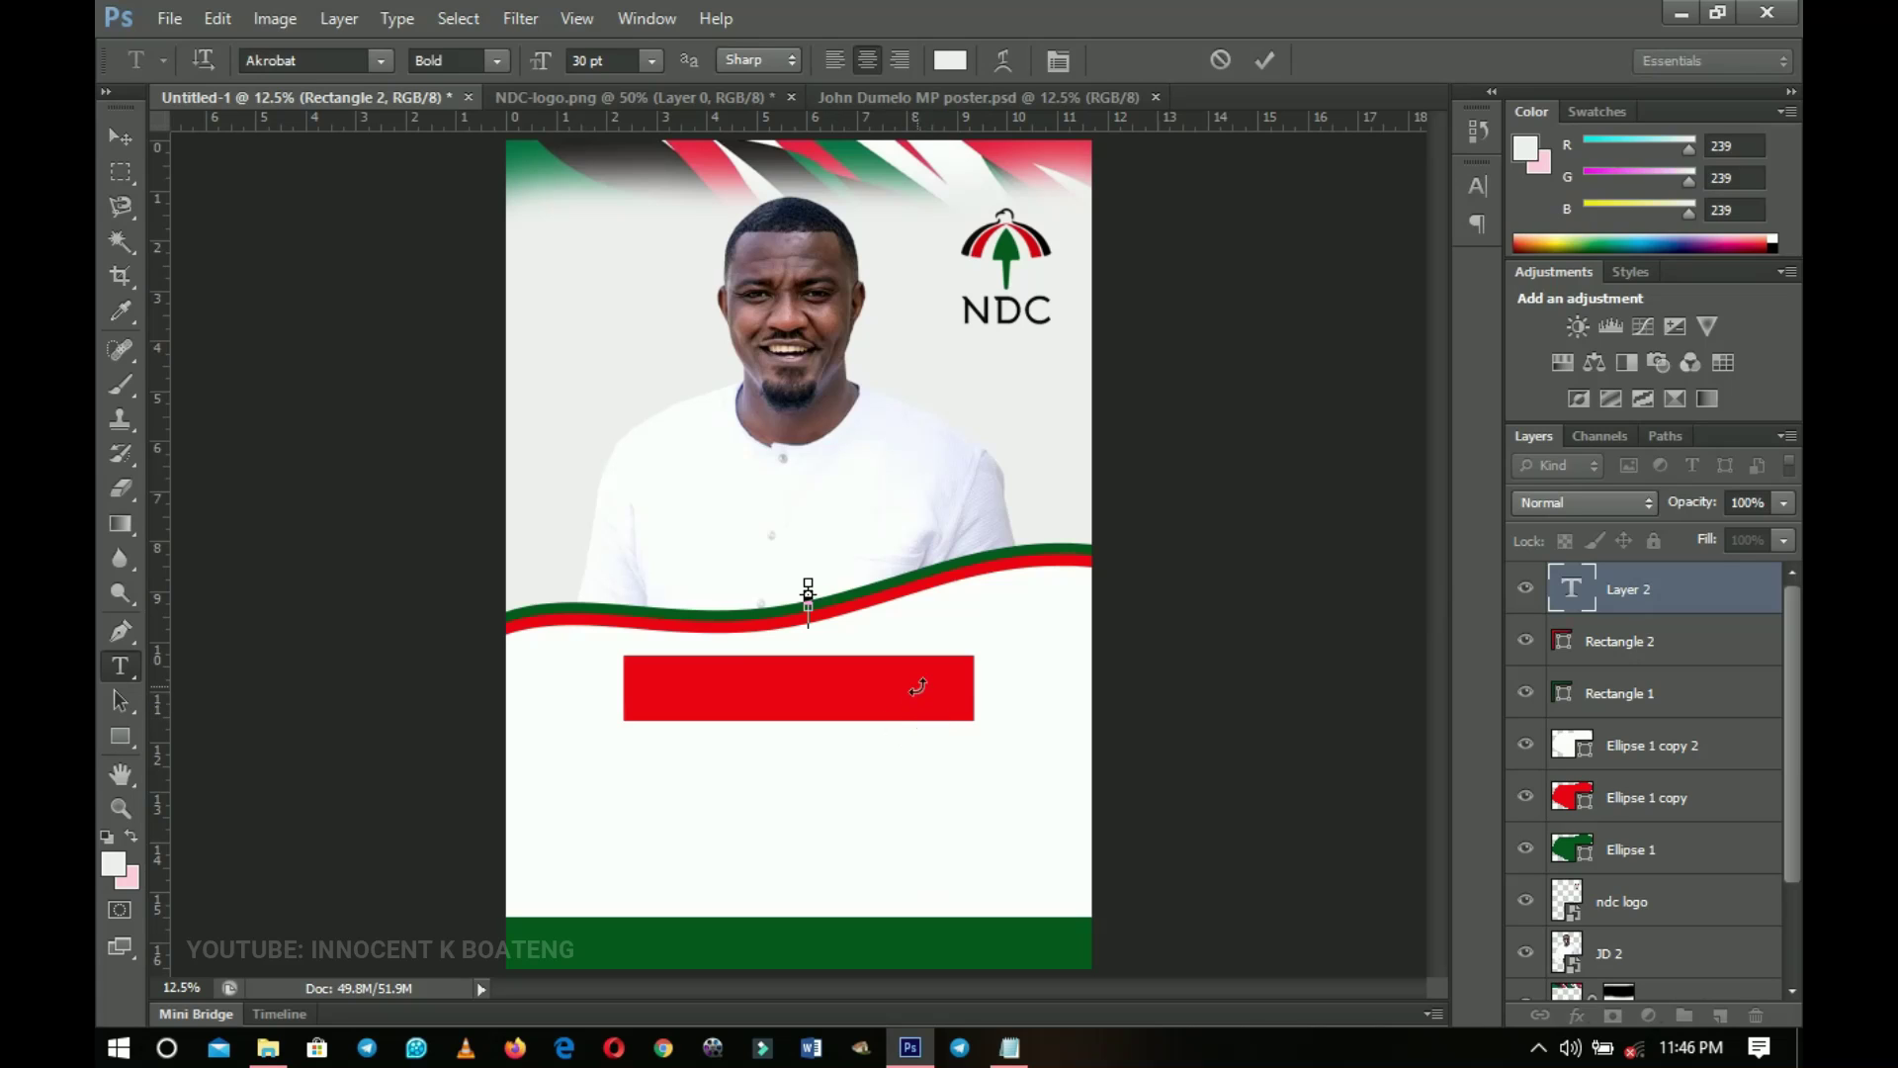
key(ctrl+v)
Set the name's font to Helvetica Inserat and move the text onto the red rectangle
key(ctrl+a)
click(335, 60)
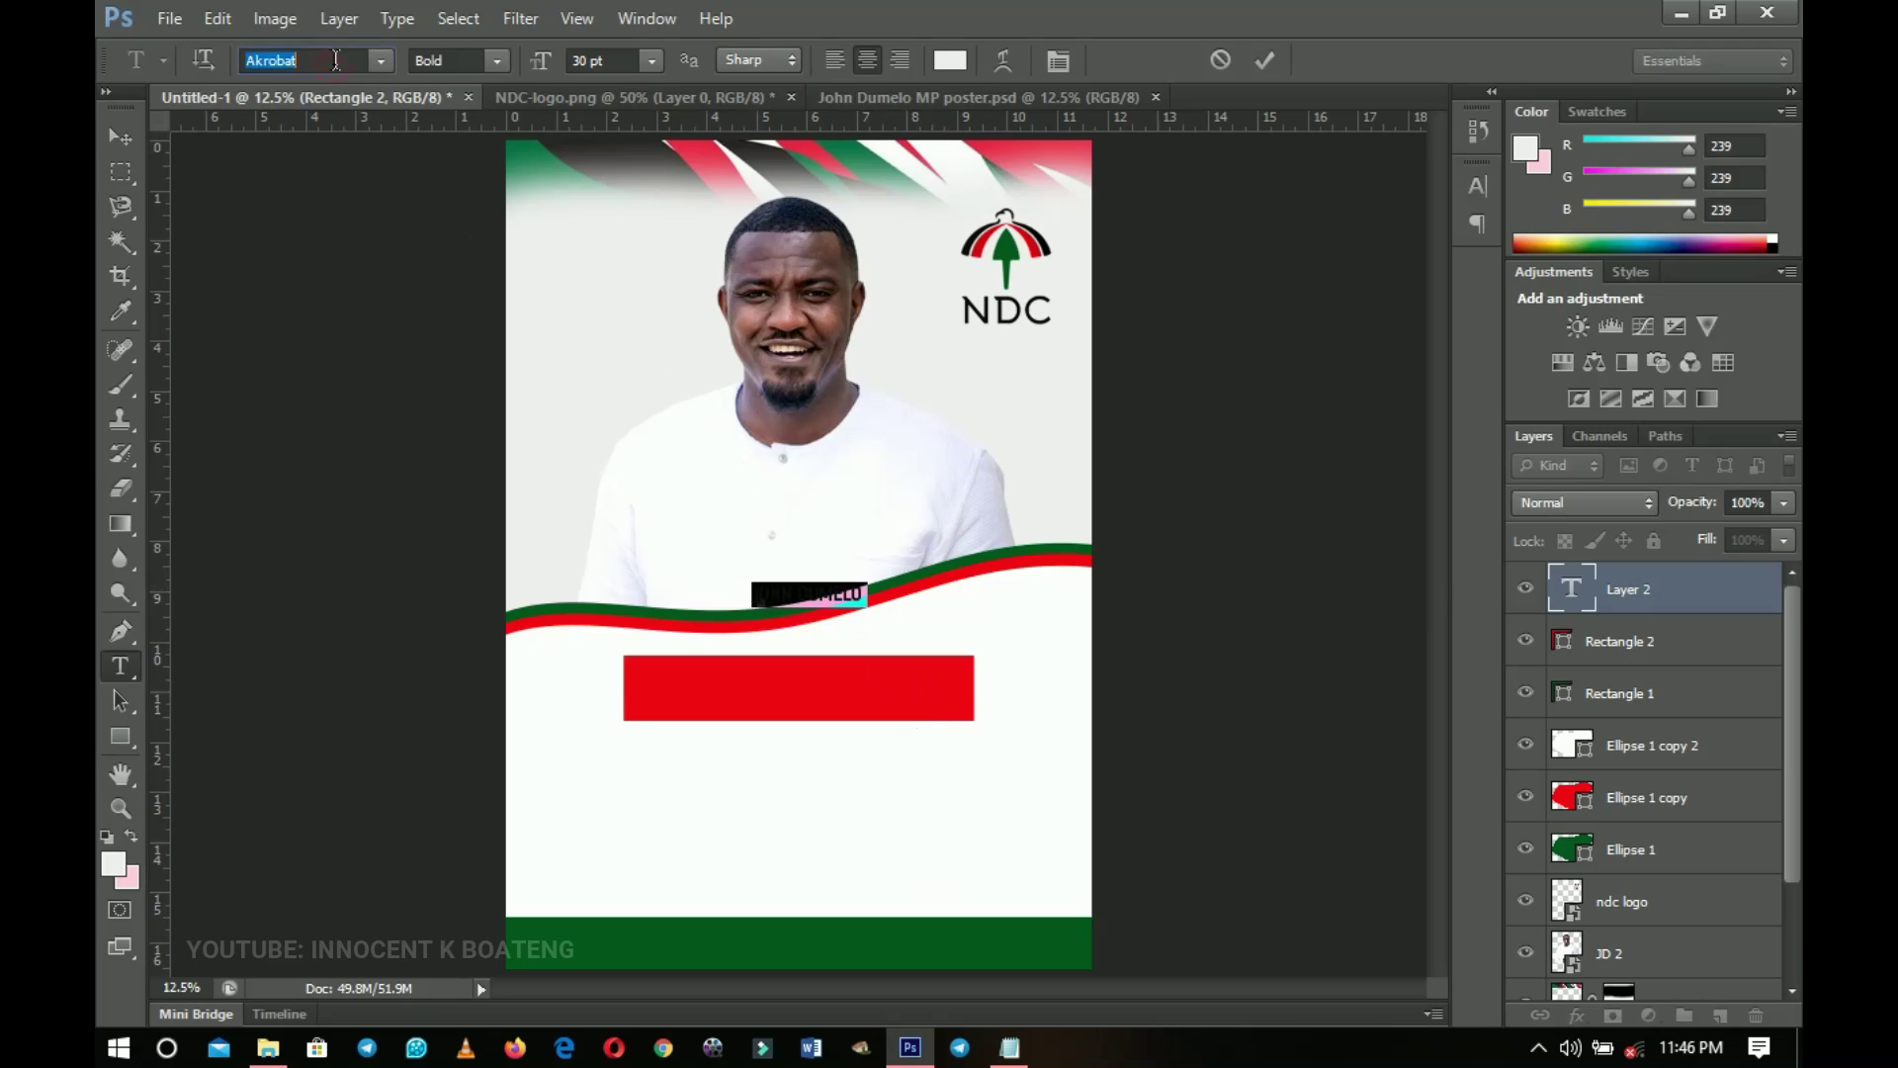
text(HelveticaInserat...)
key(Return)
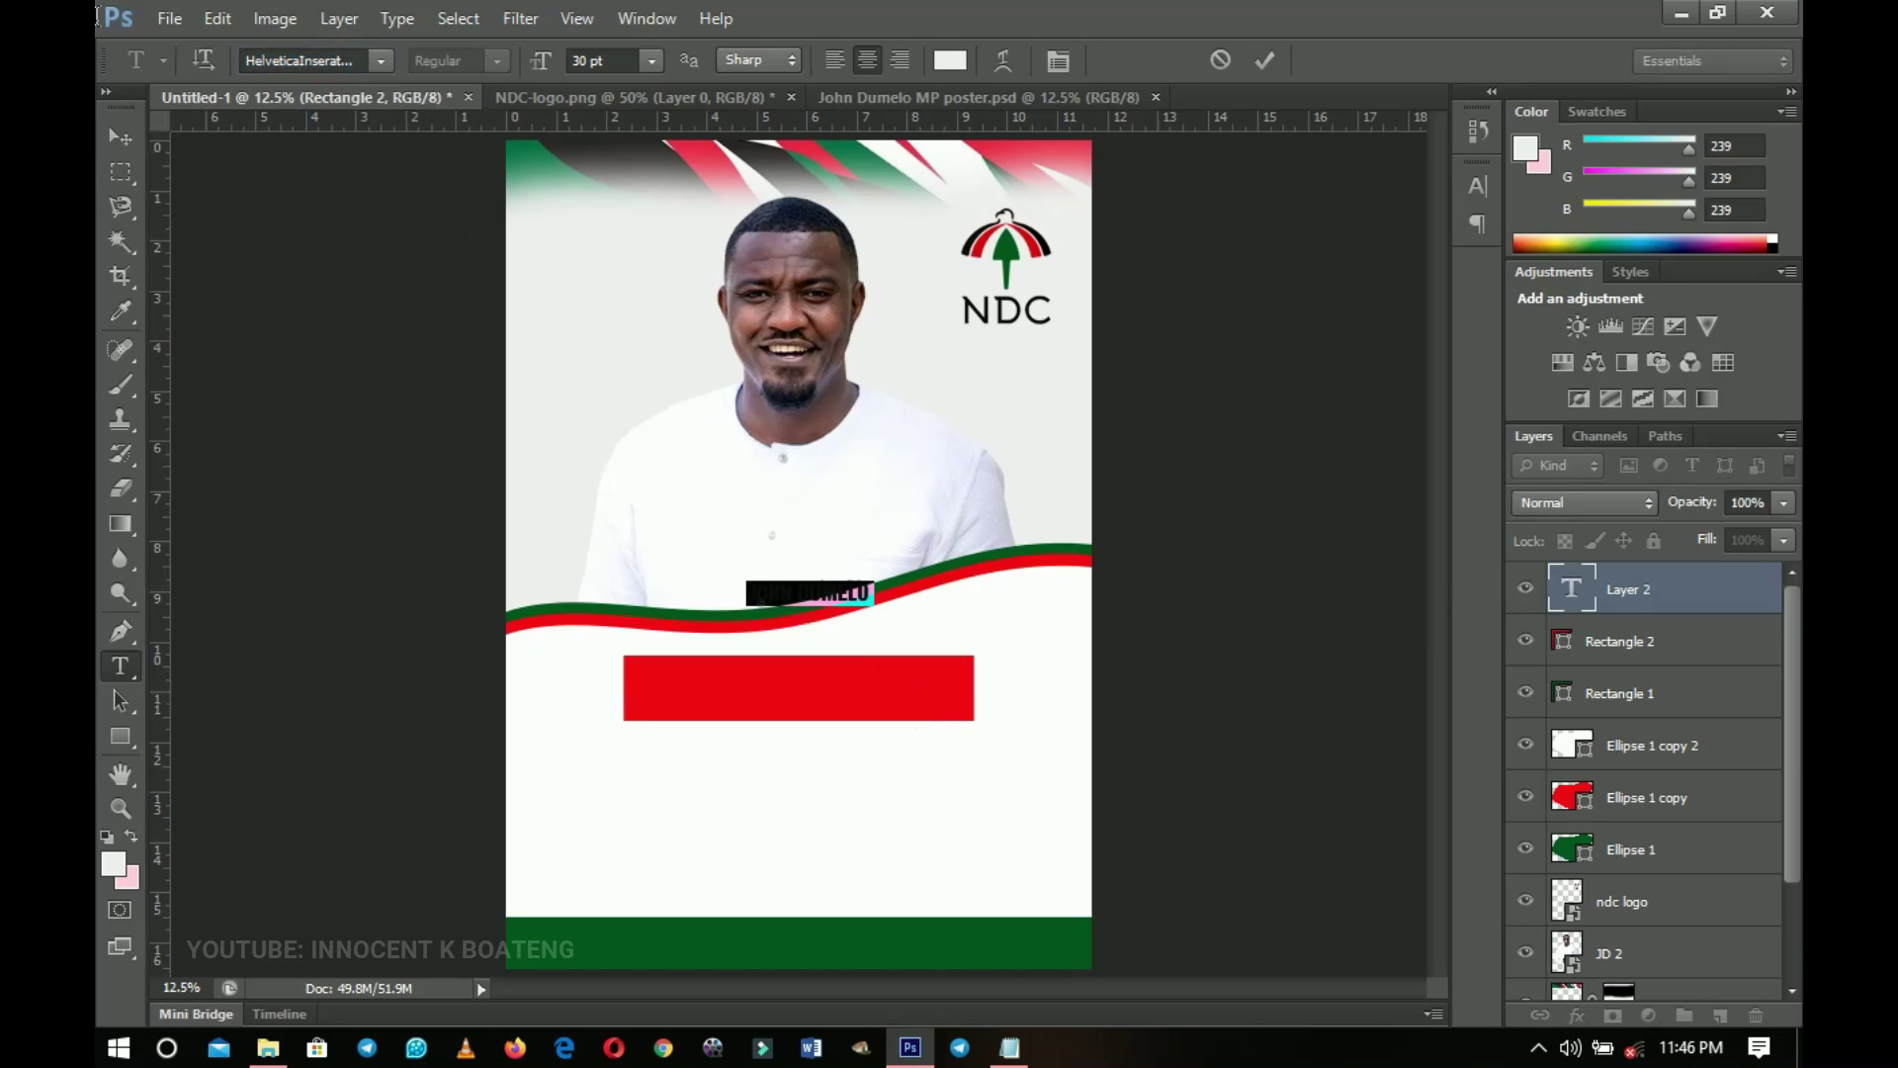
click(120, 131)
drag(939, 555, 932, 653)
Recolour the whole name text white
key(t)
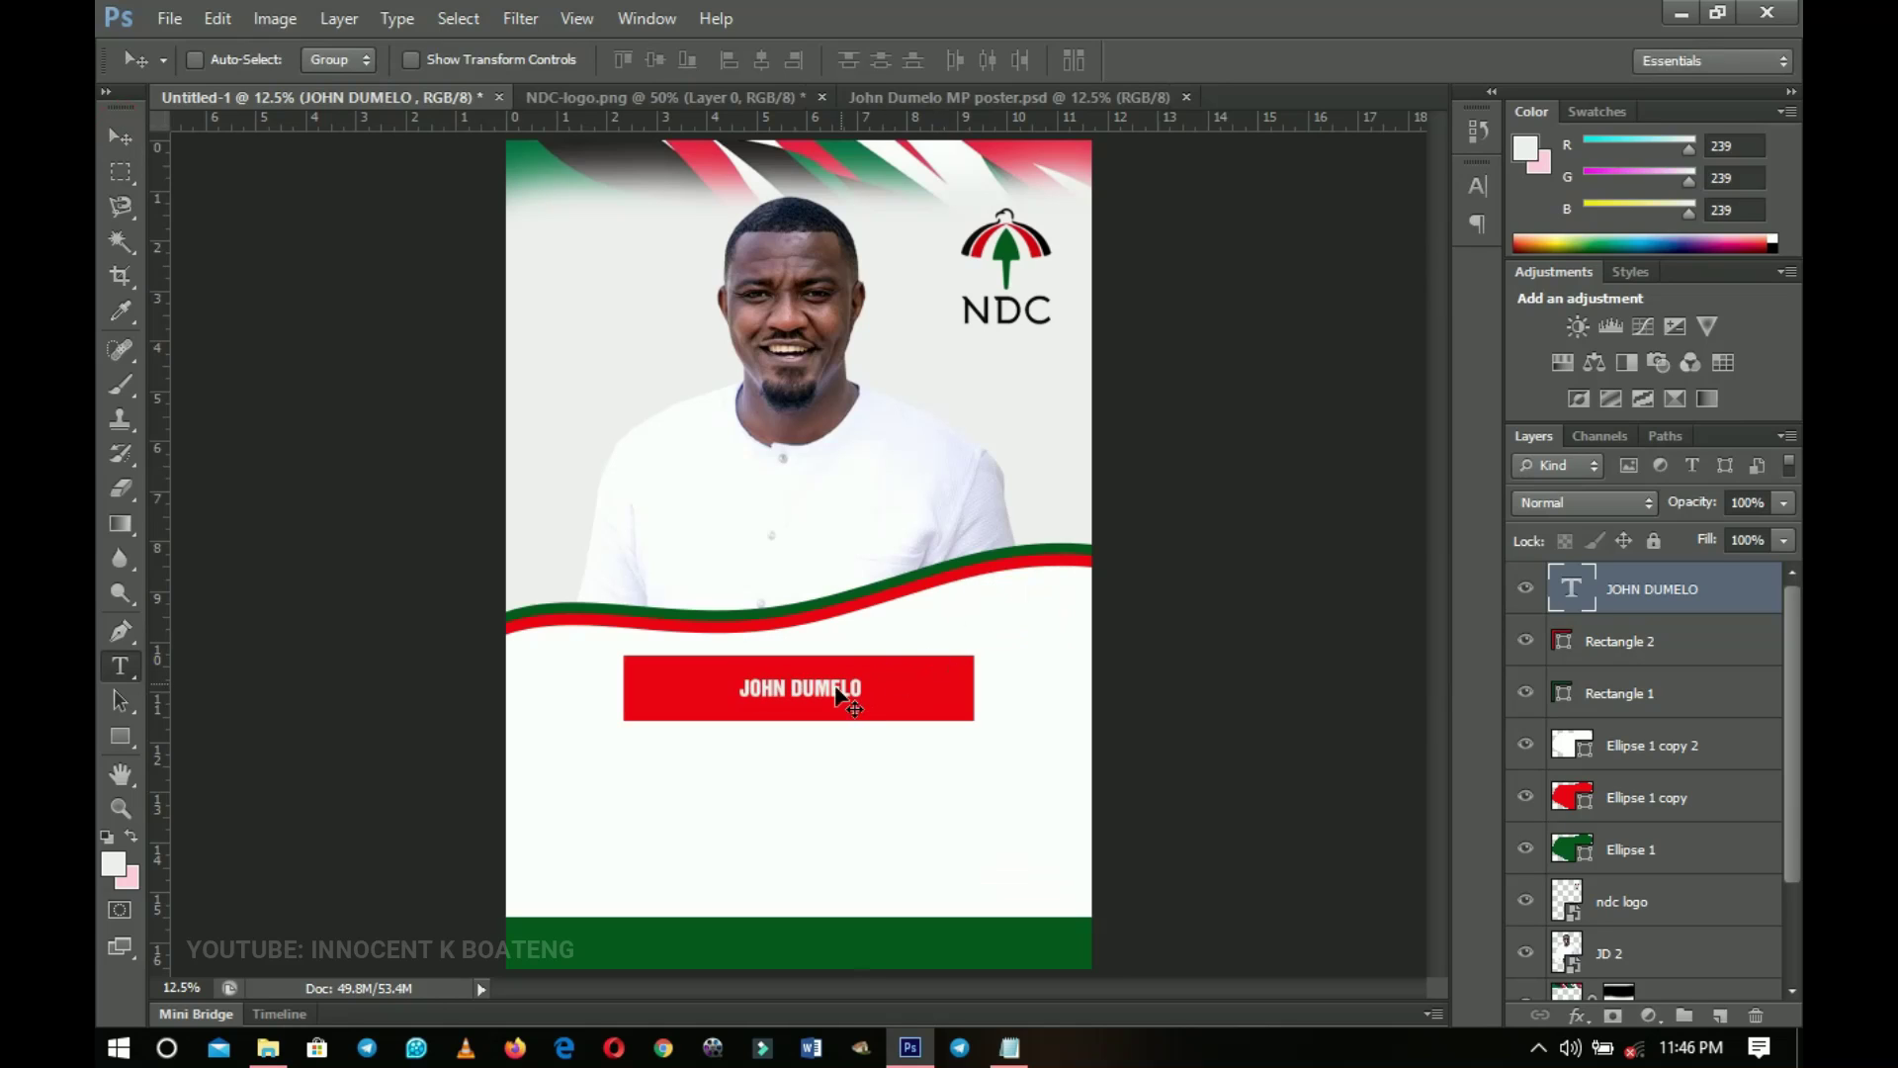
click(835, 690)
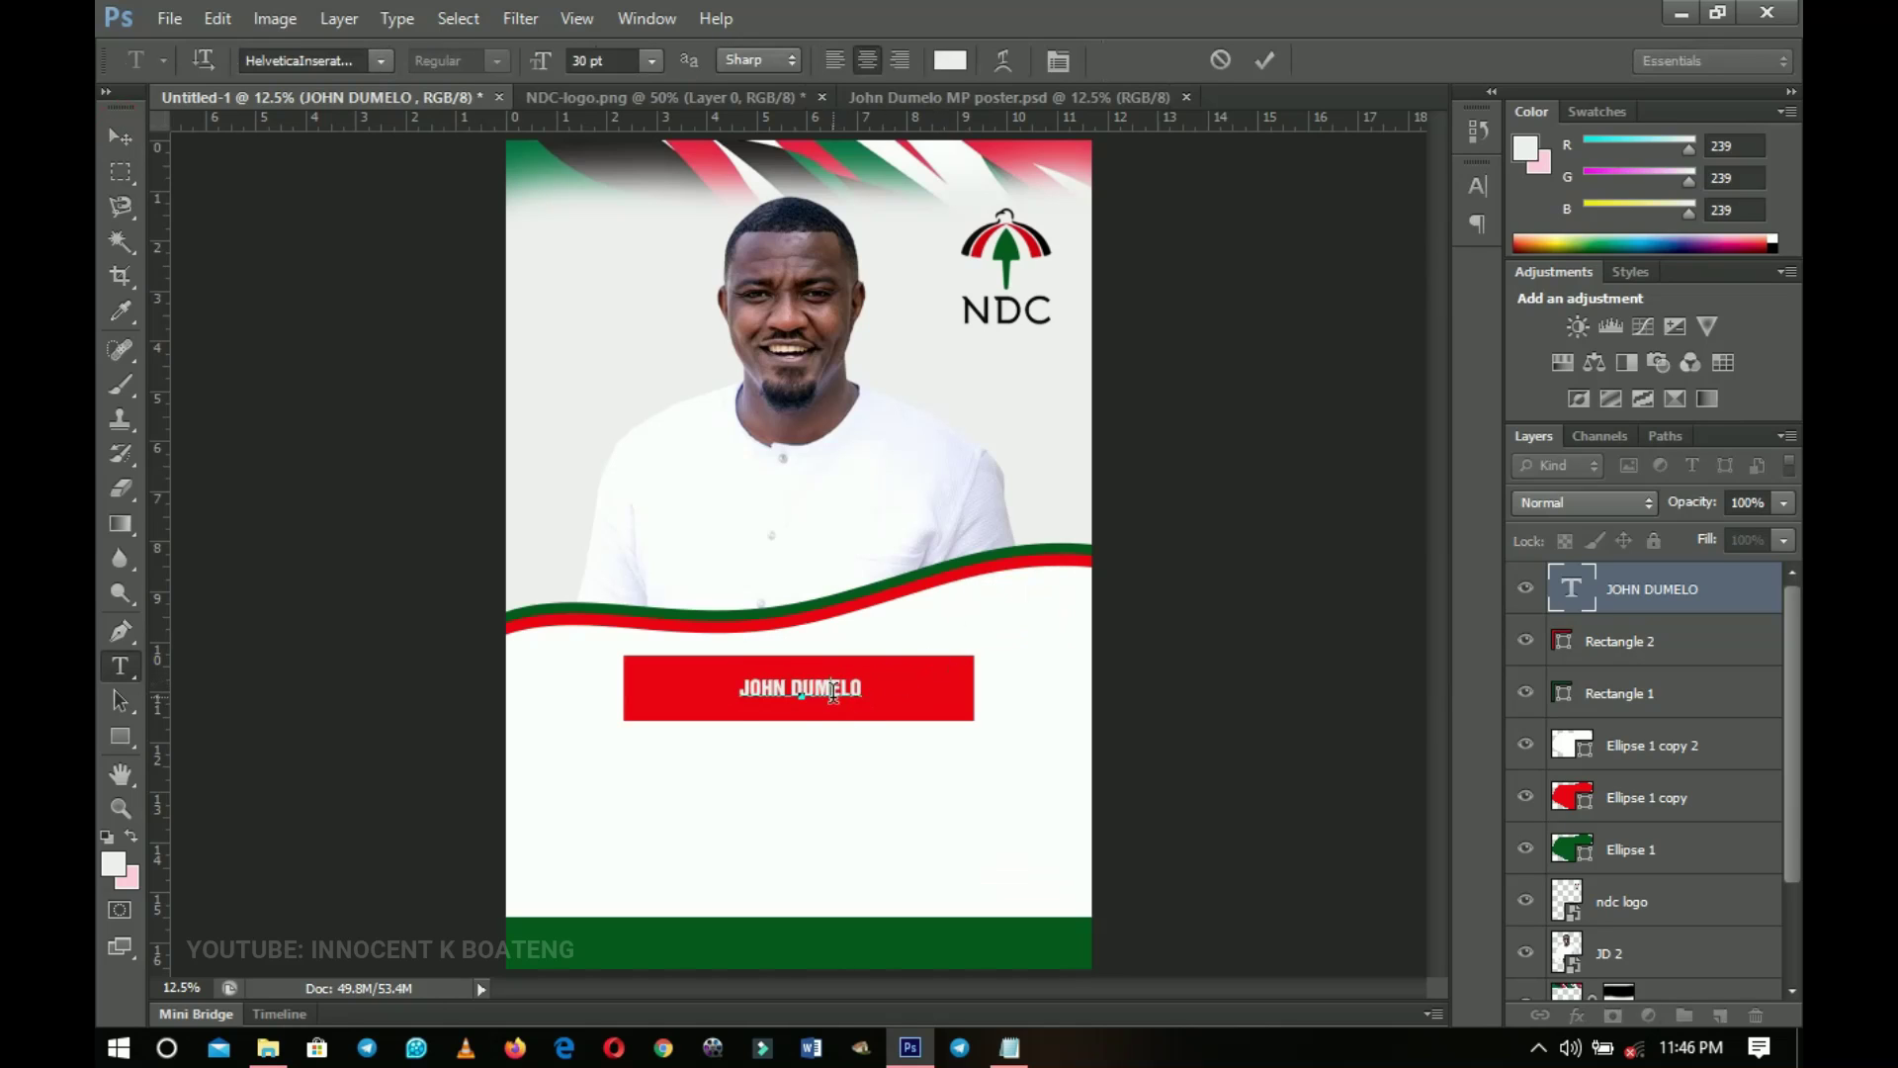
key(ctrl+a)
click(950, 61)
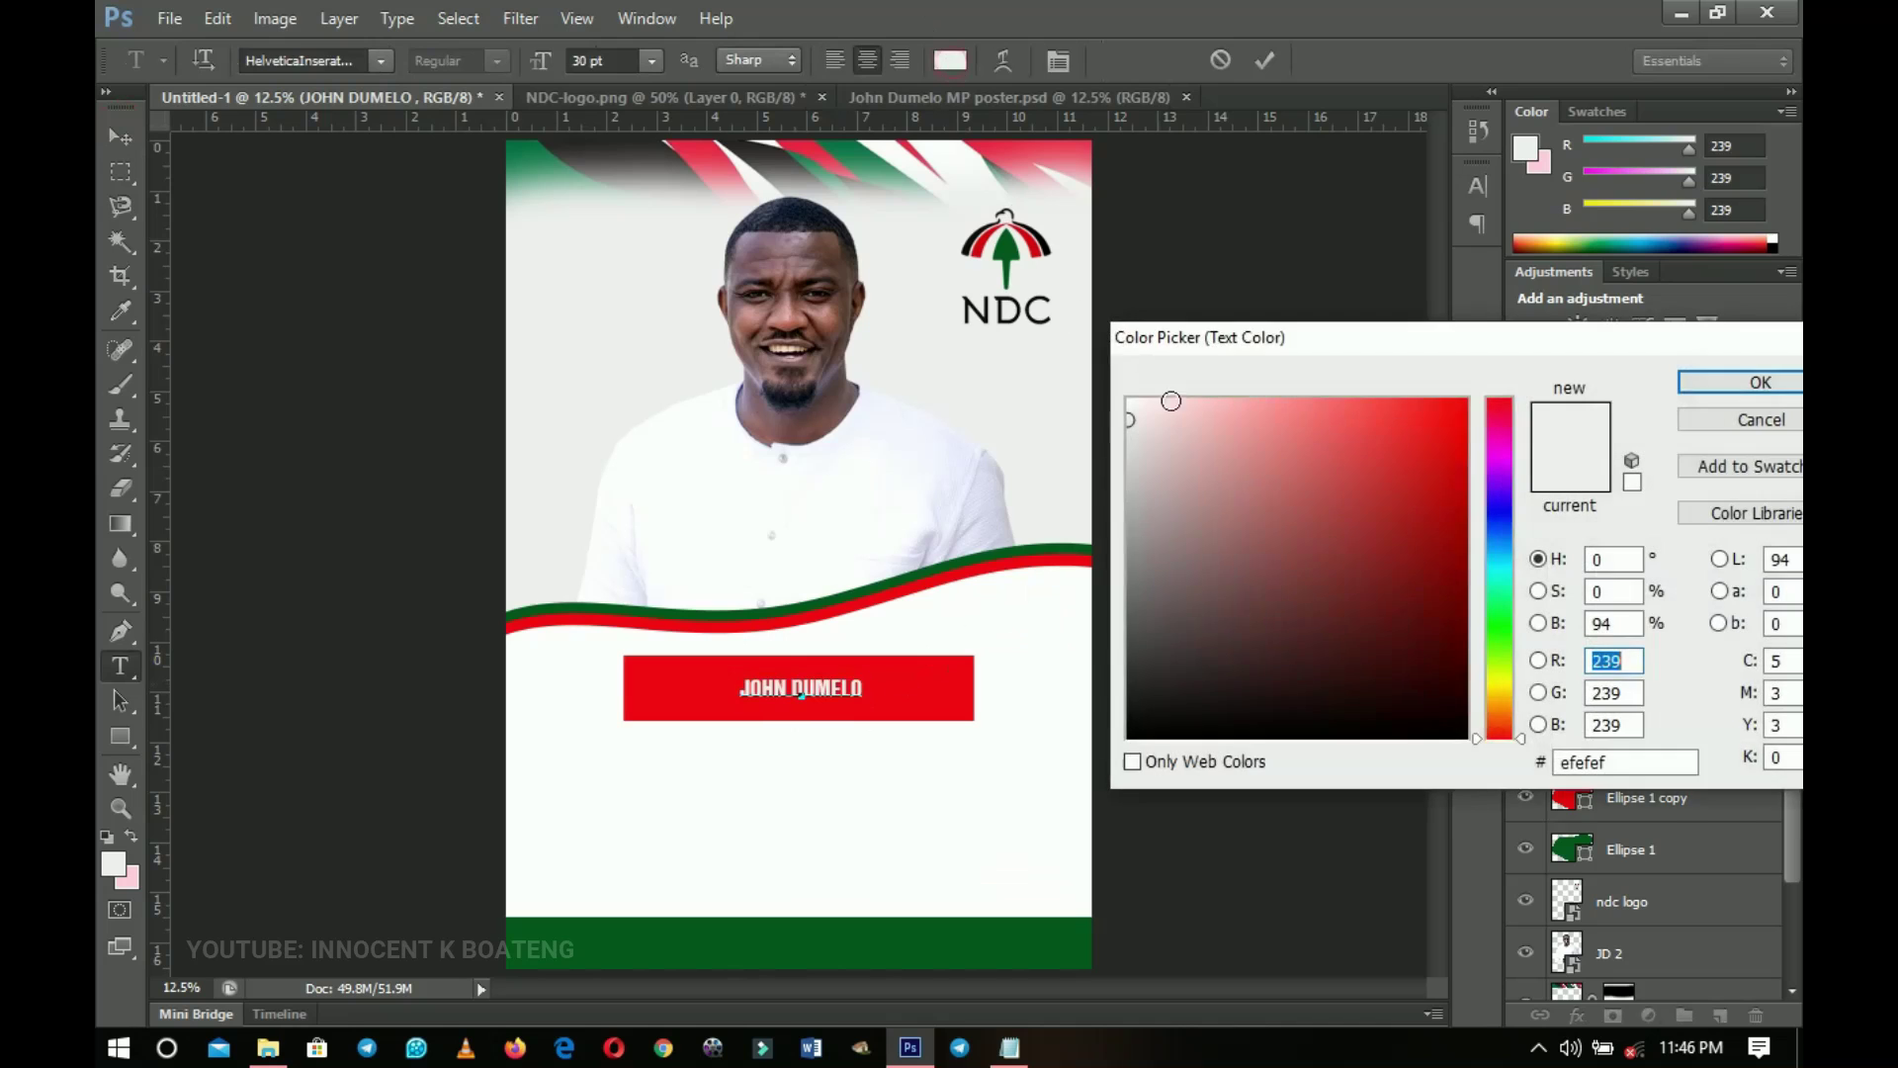
key(Return)
Scale the name text to about 237% and lower it into the middle of the red rectangle
key(v)
key(ctrl+t)
drag(867, 729, 949, 770)
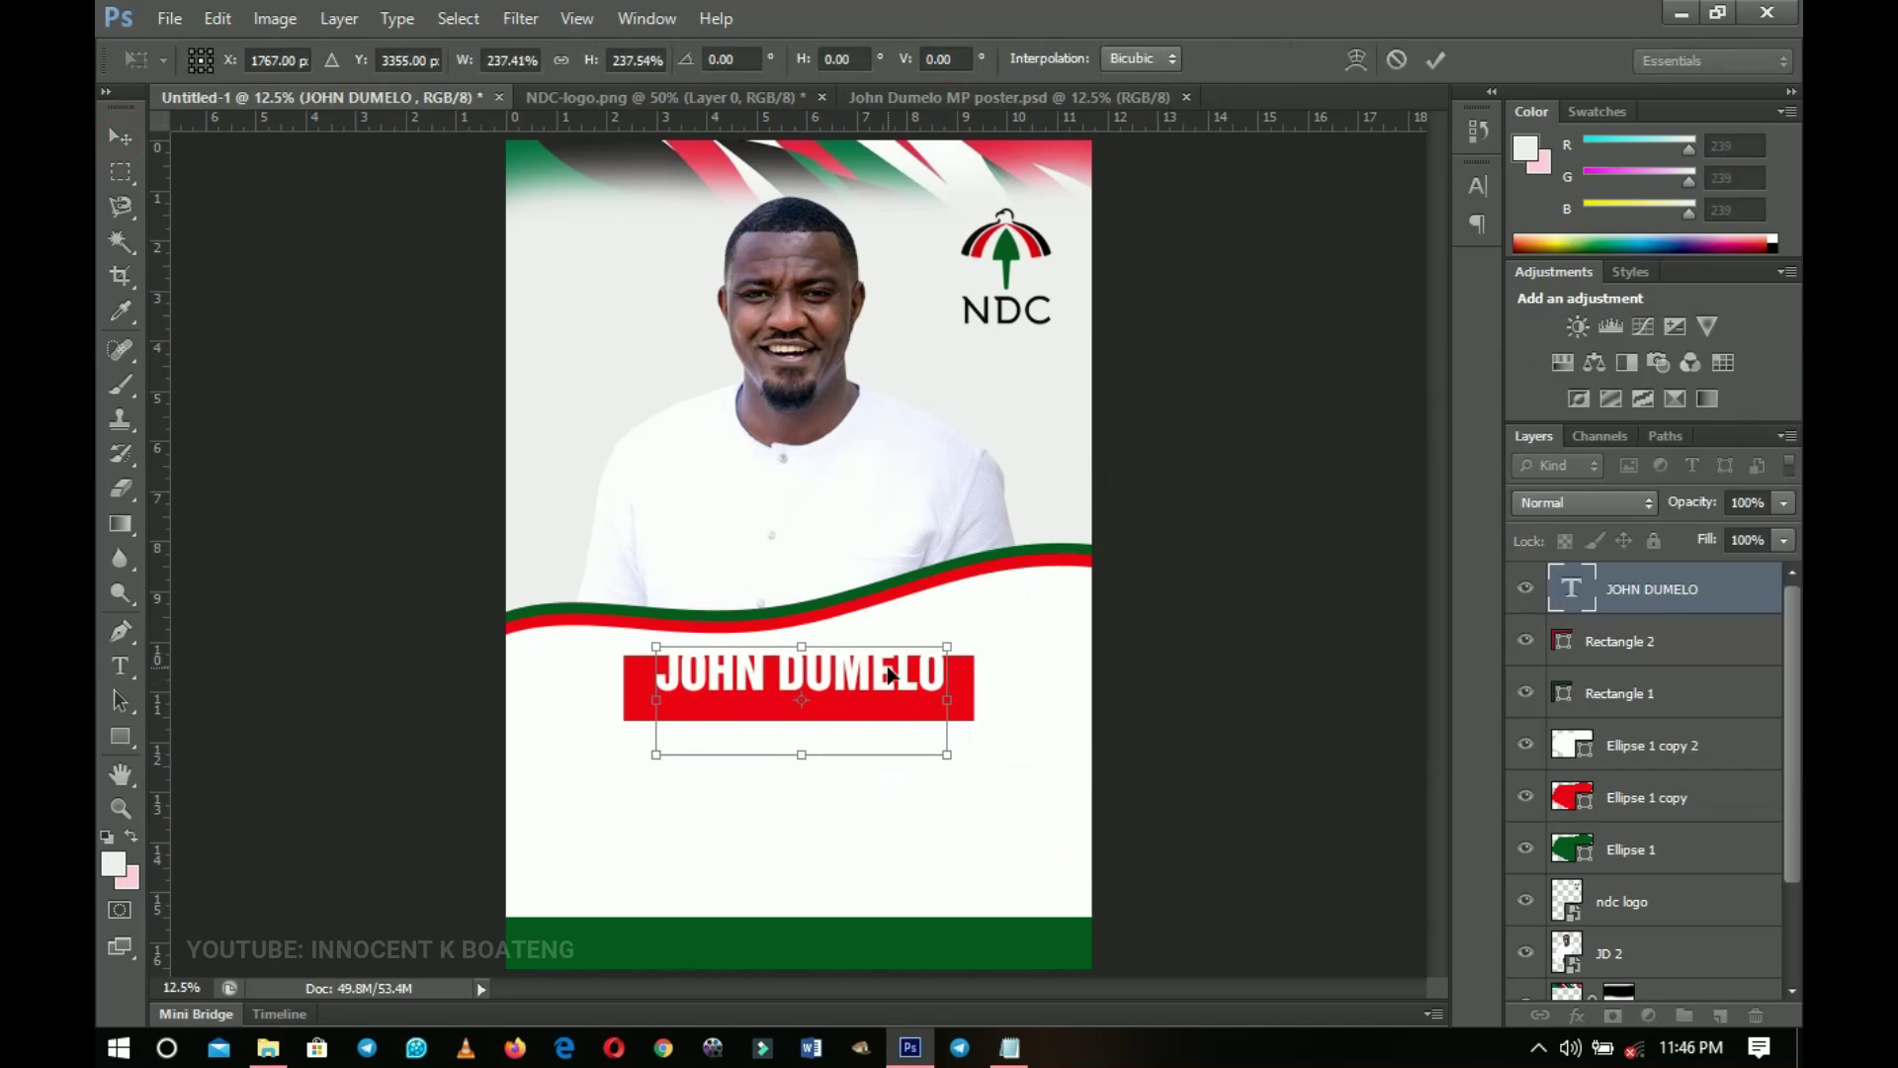
key(Return)
drag(882, 676, 883, 691)
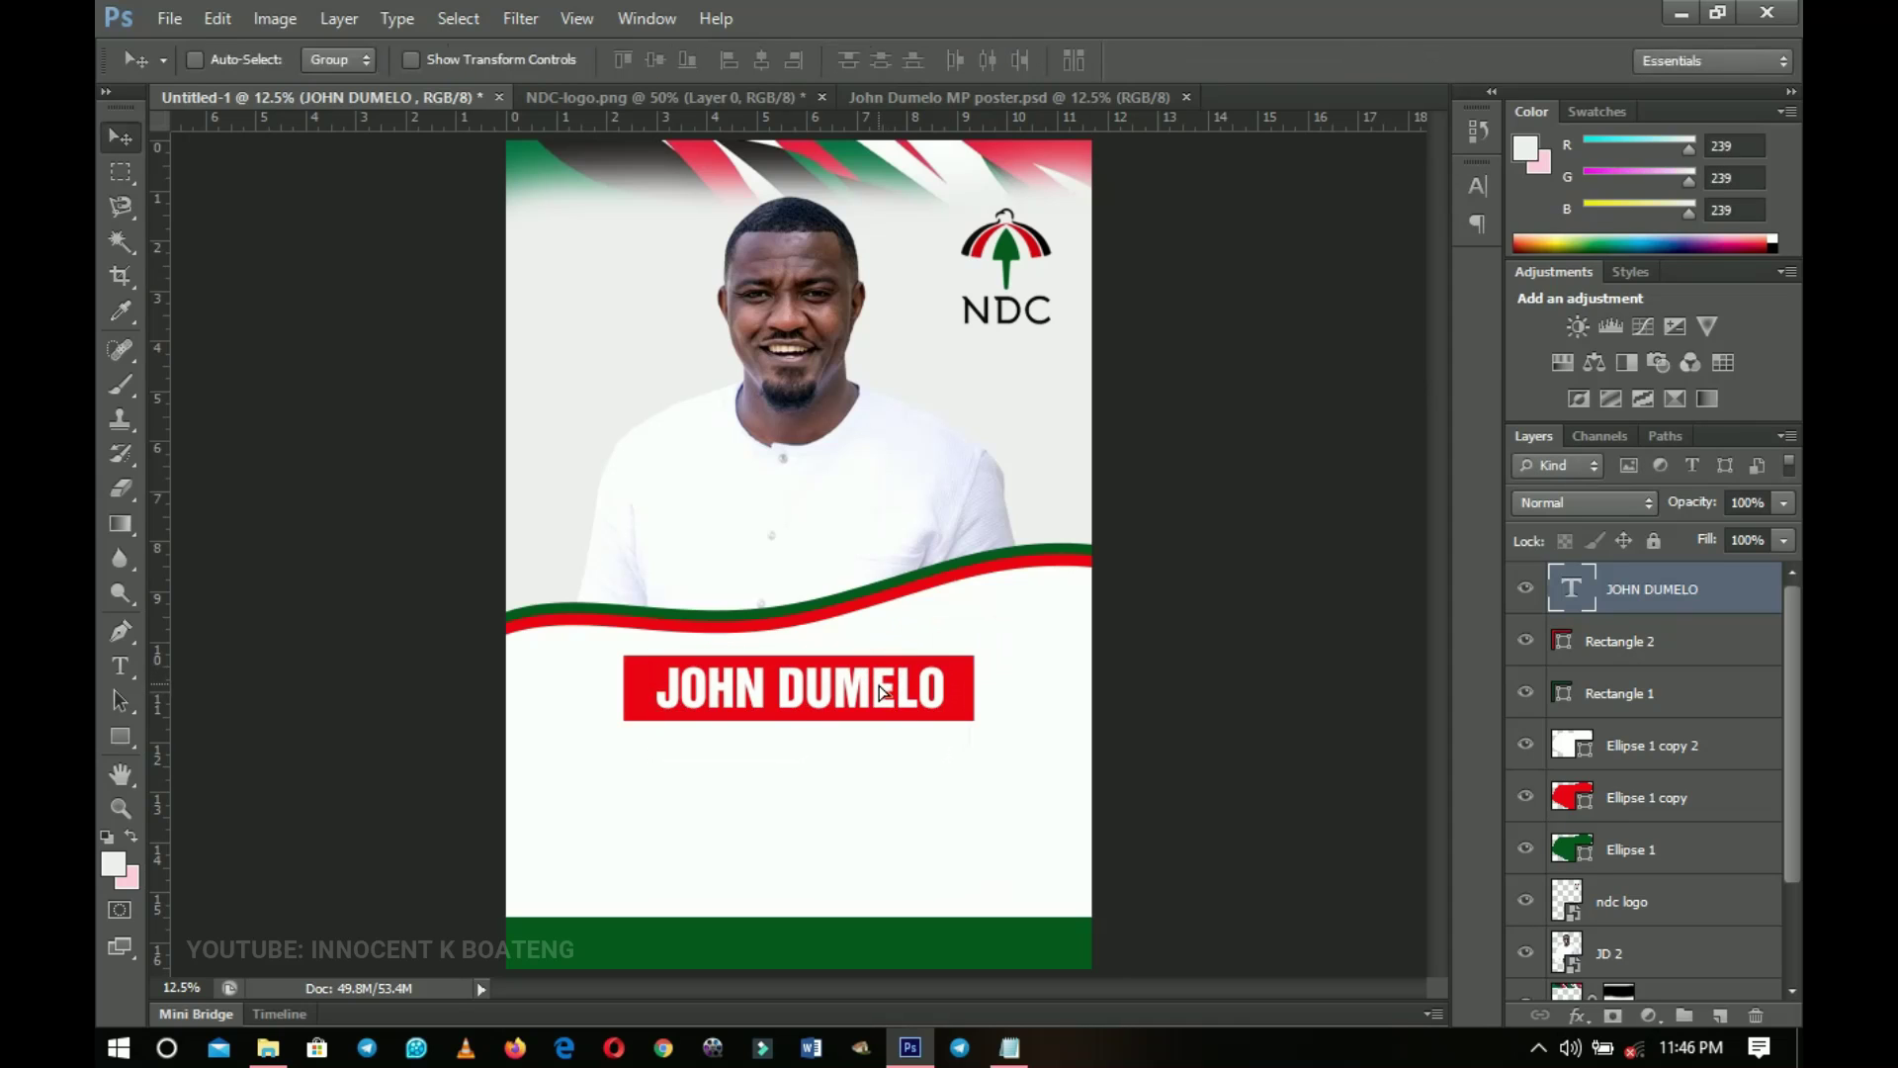
Enlarge the name text by another 10% or so to fill the red rectangle and centre it horizontally on the page
key(ctrl+t)
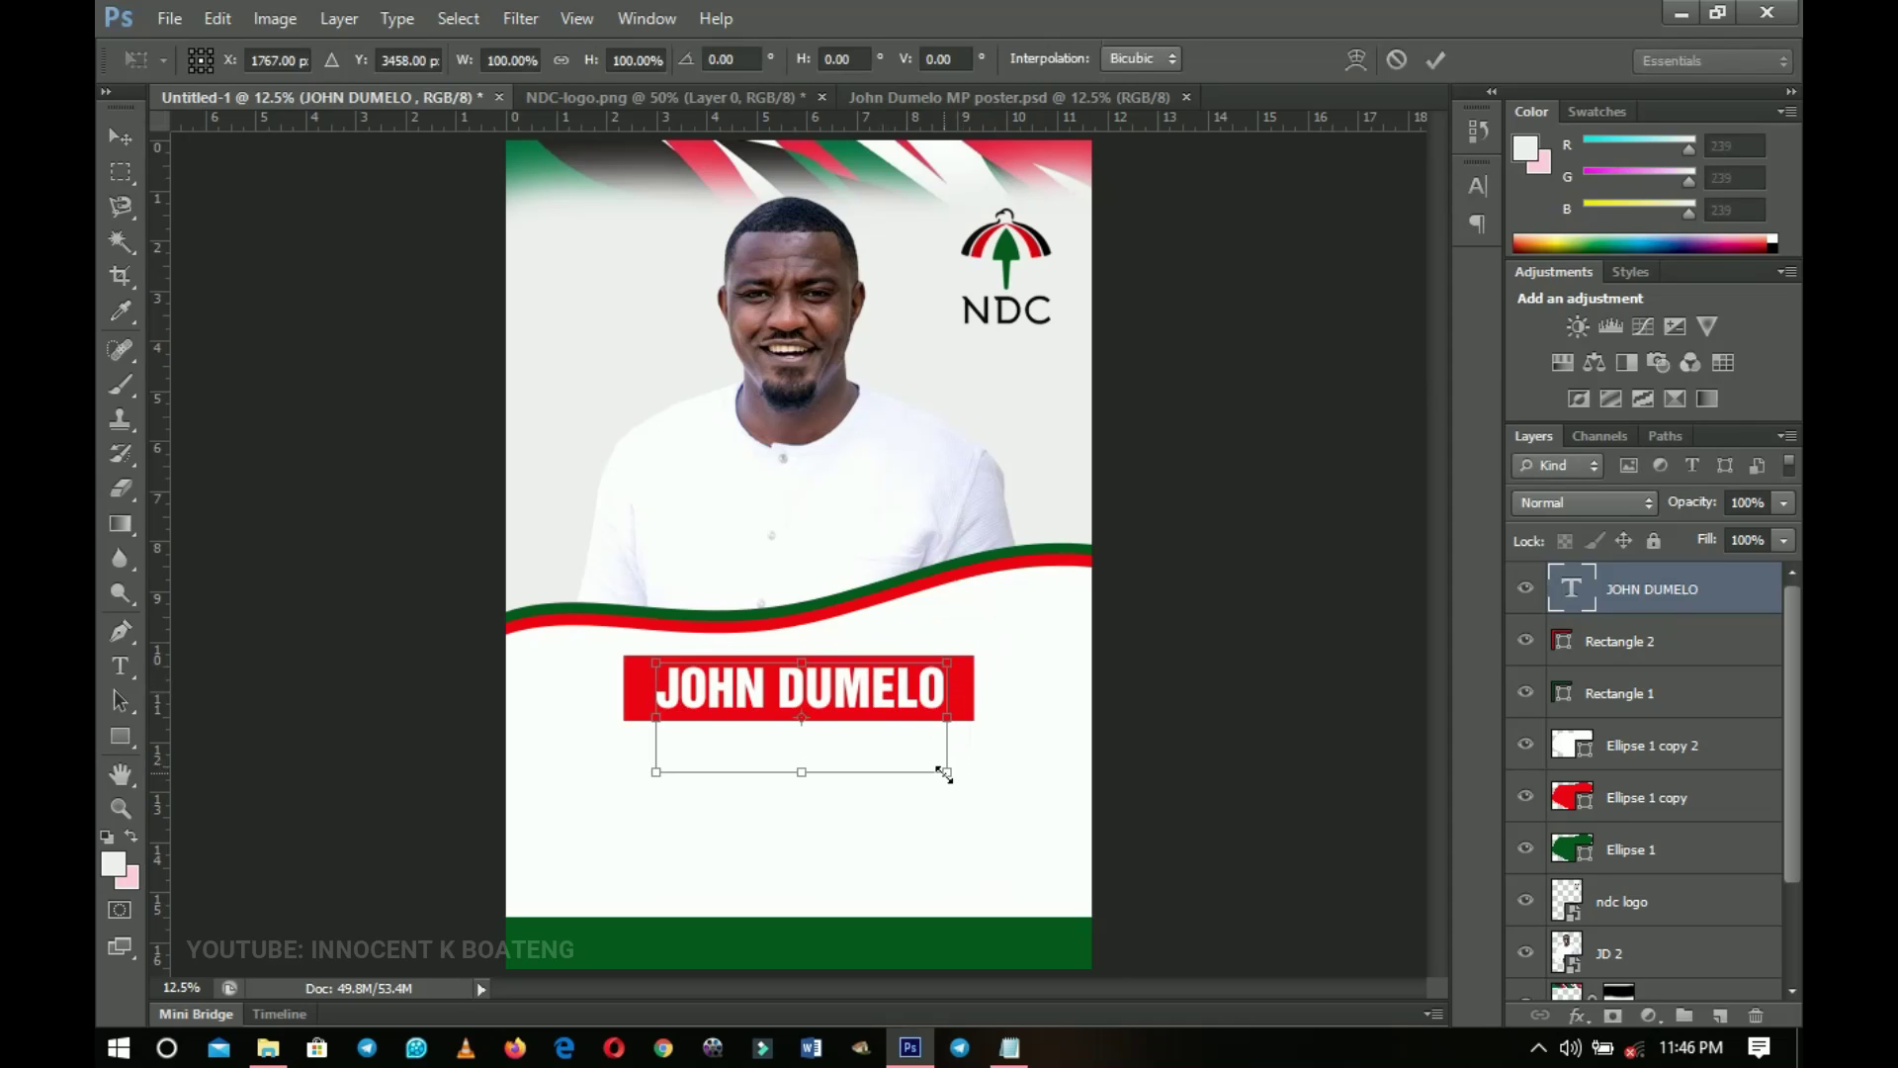
drag(945, 773, 959, 777)
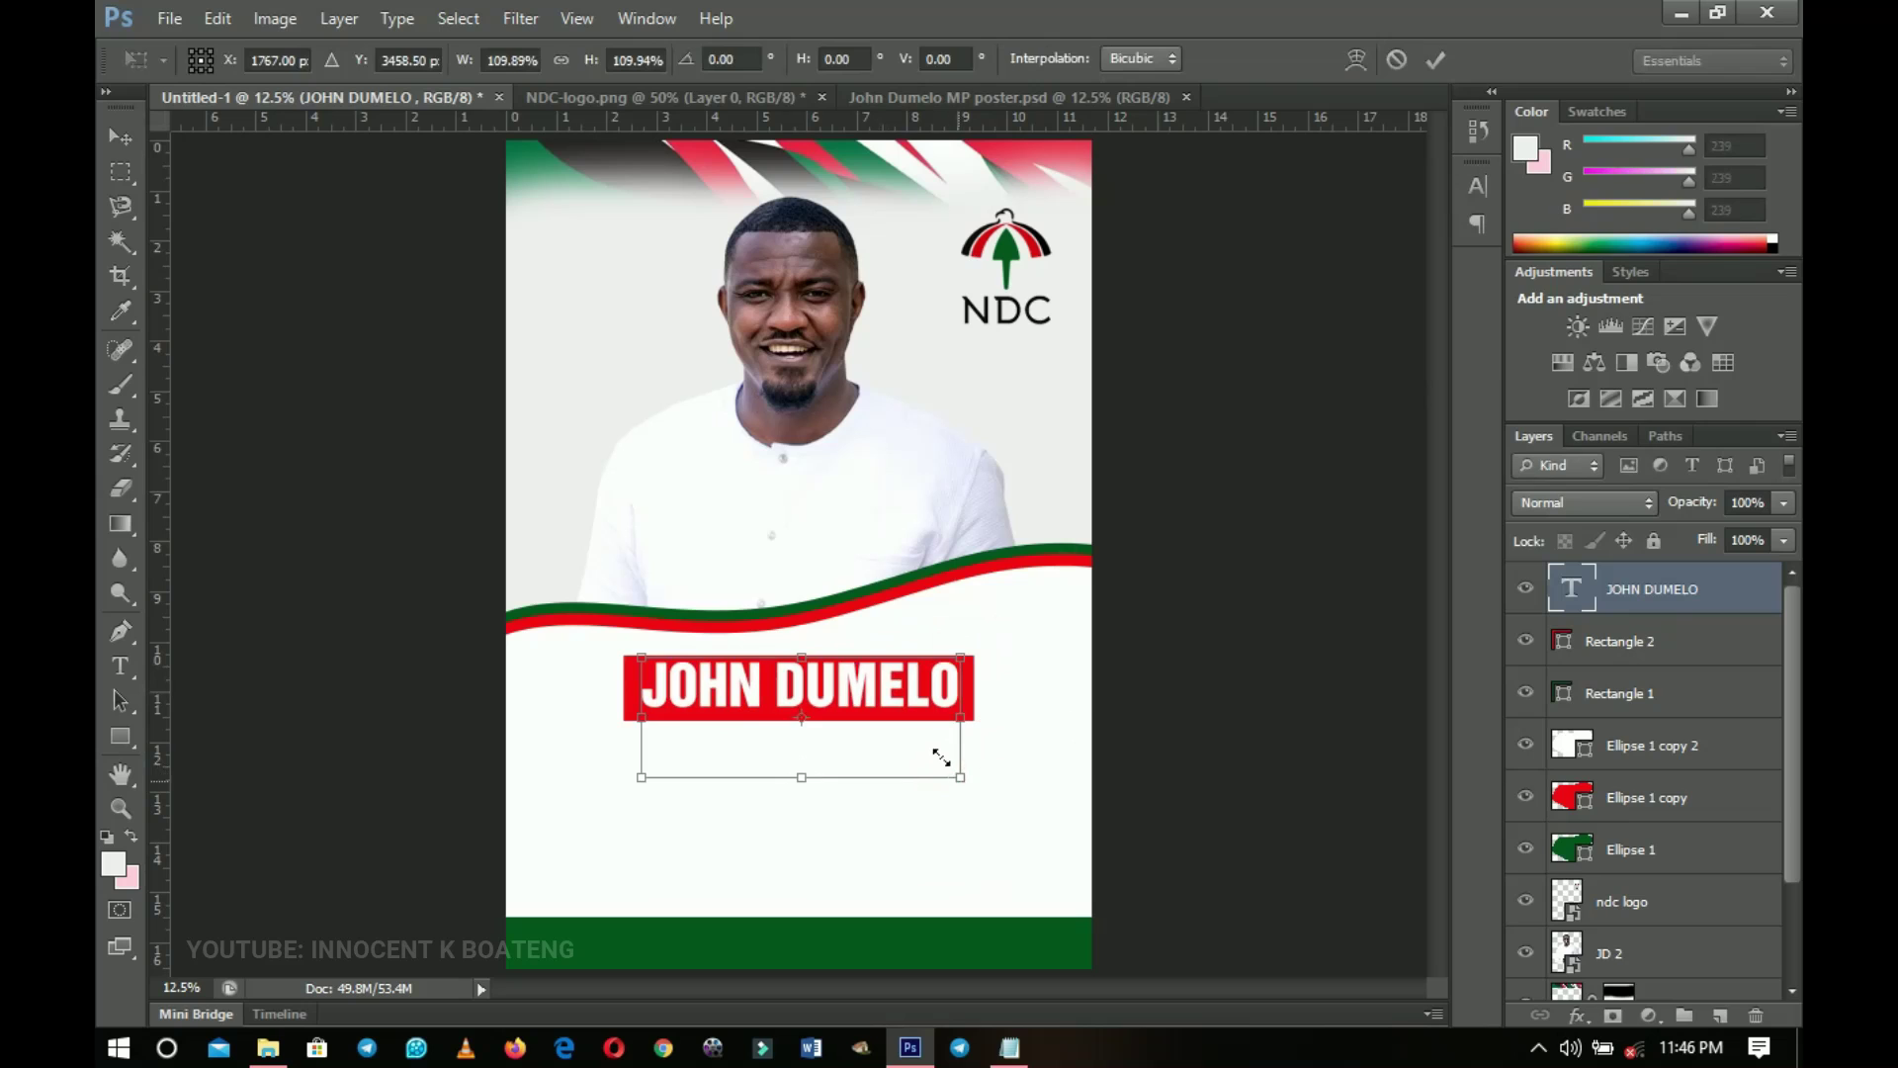
double_click(897, 675)
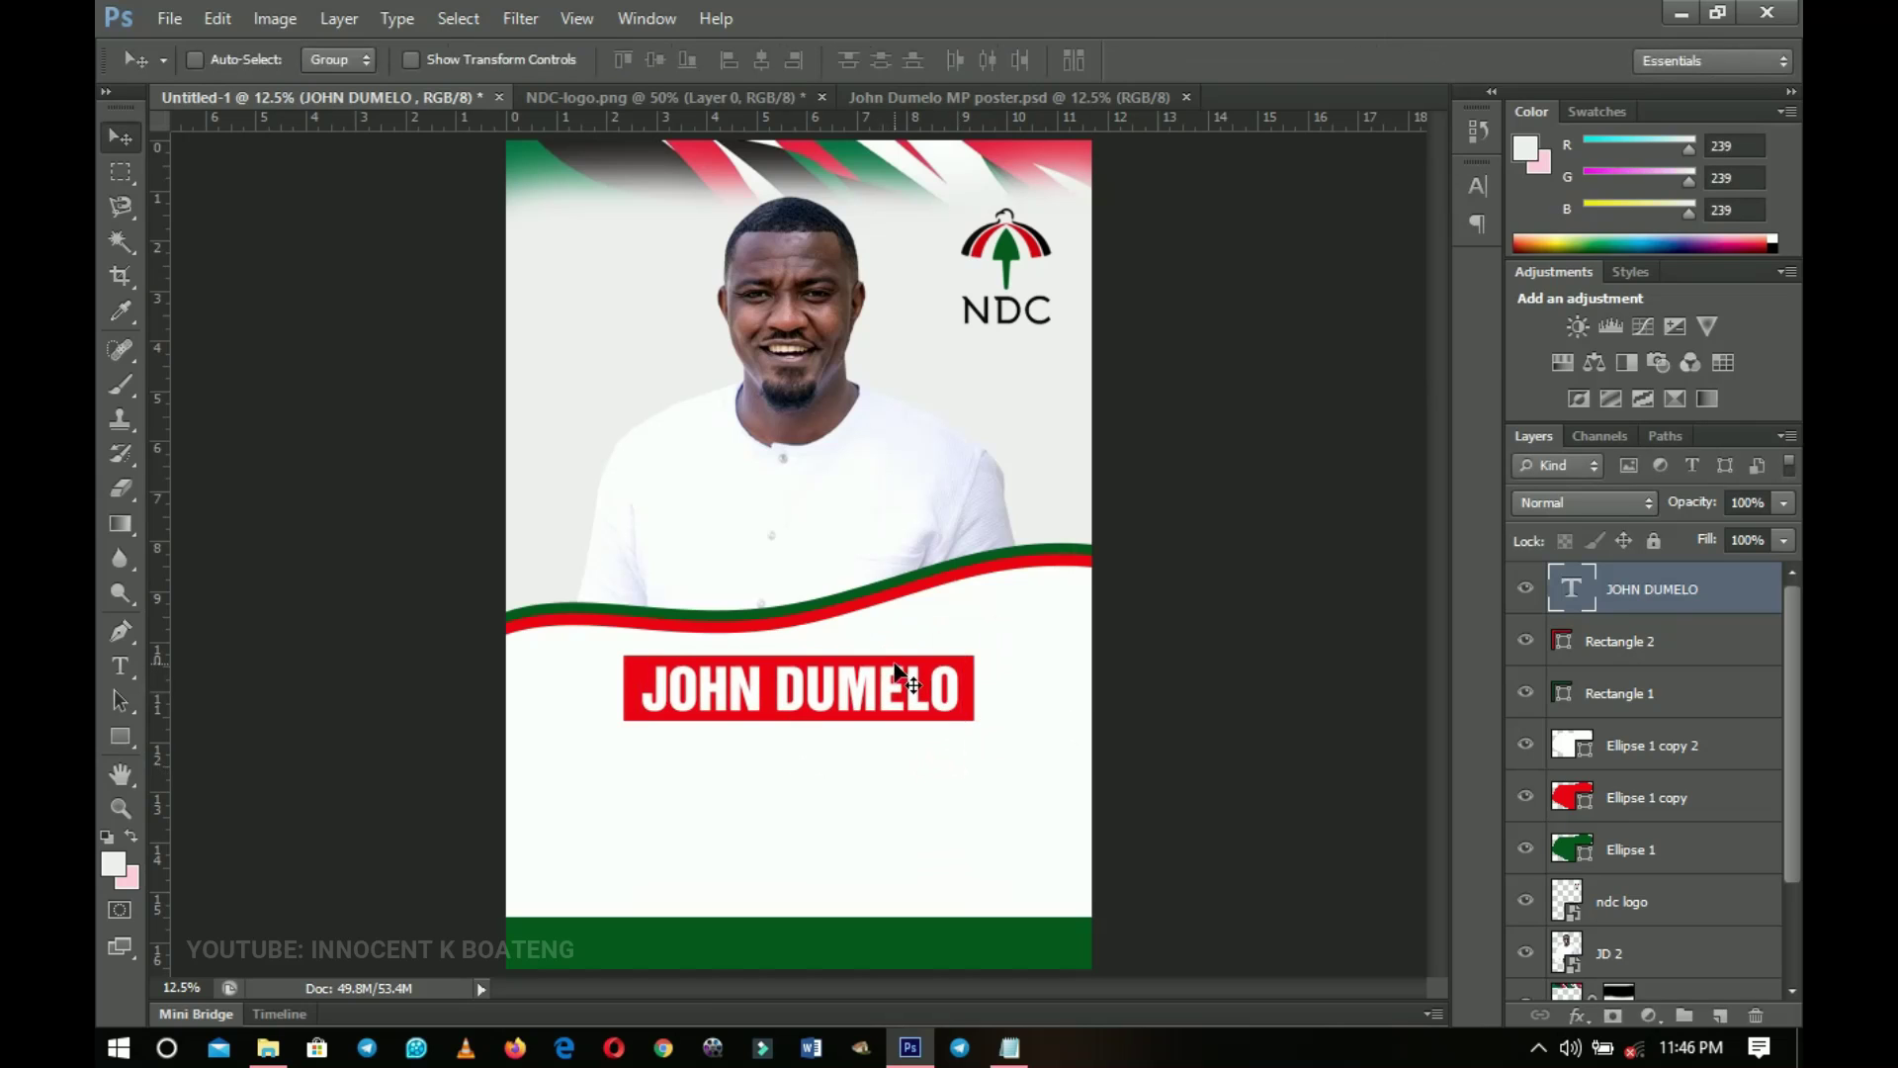
key(ctrl+a)
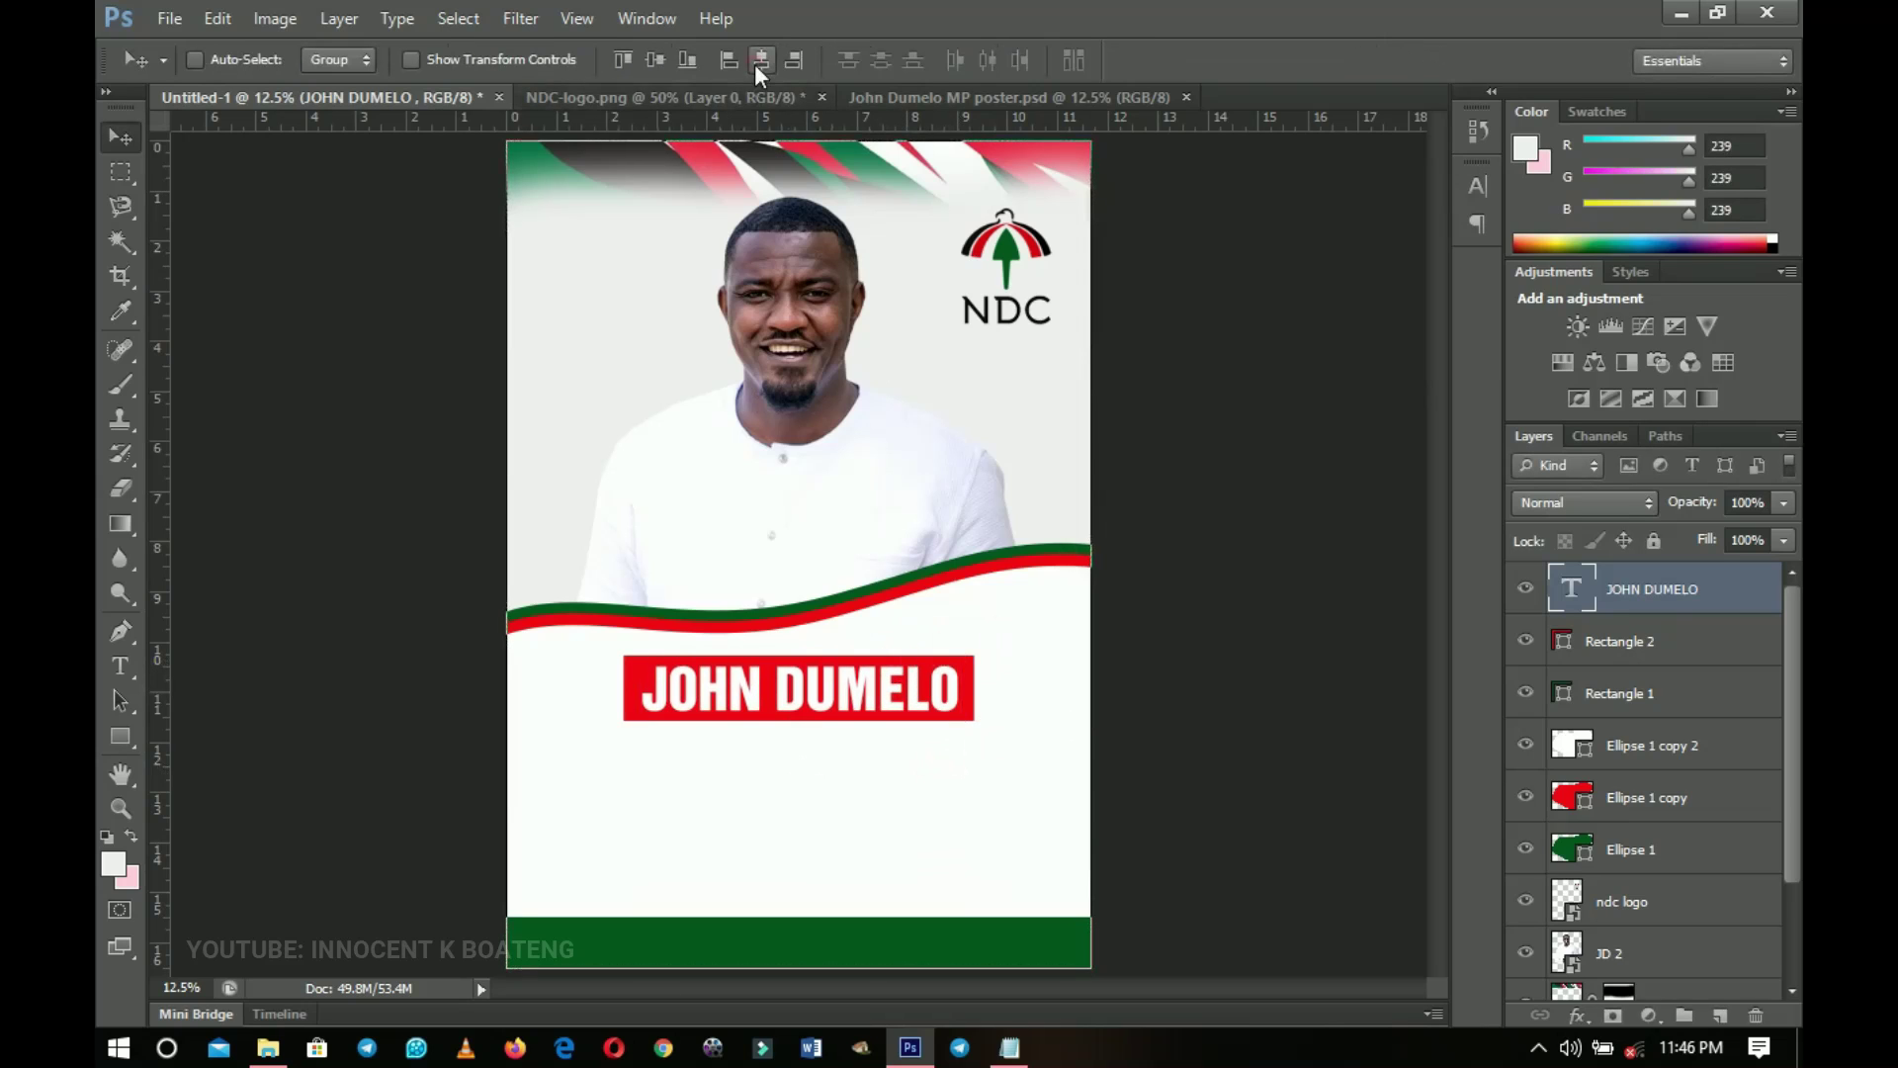
click(760, 60)
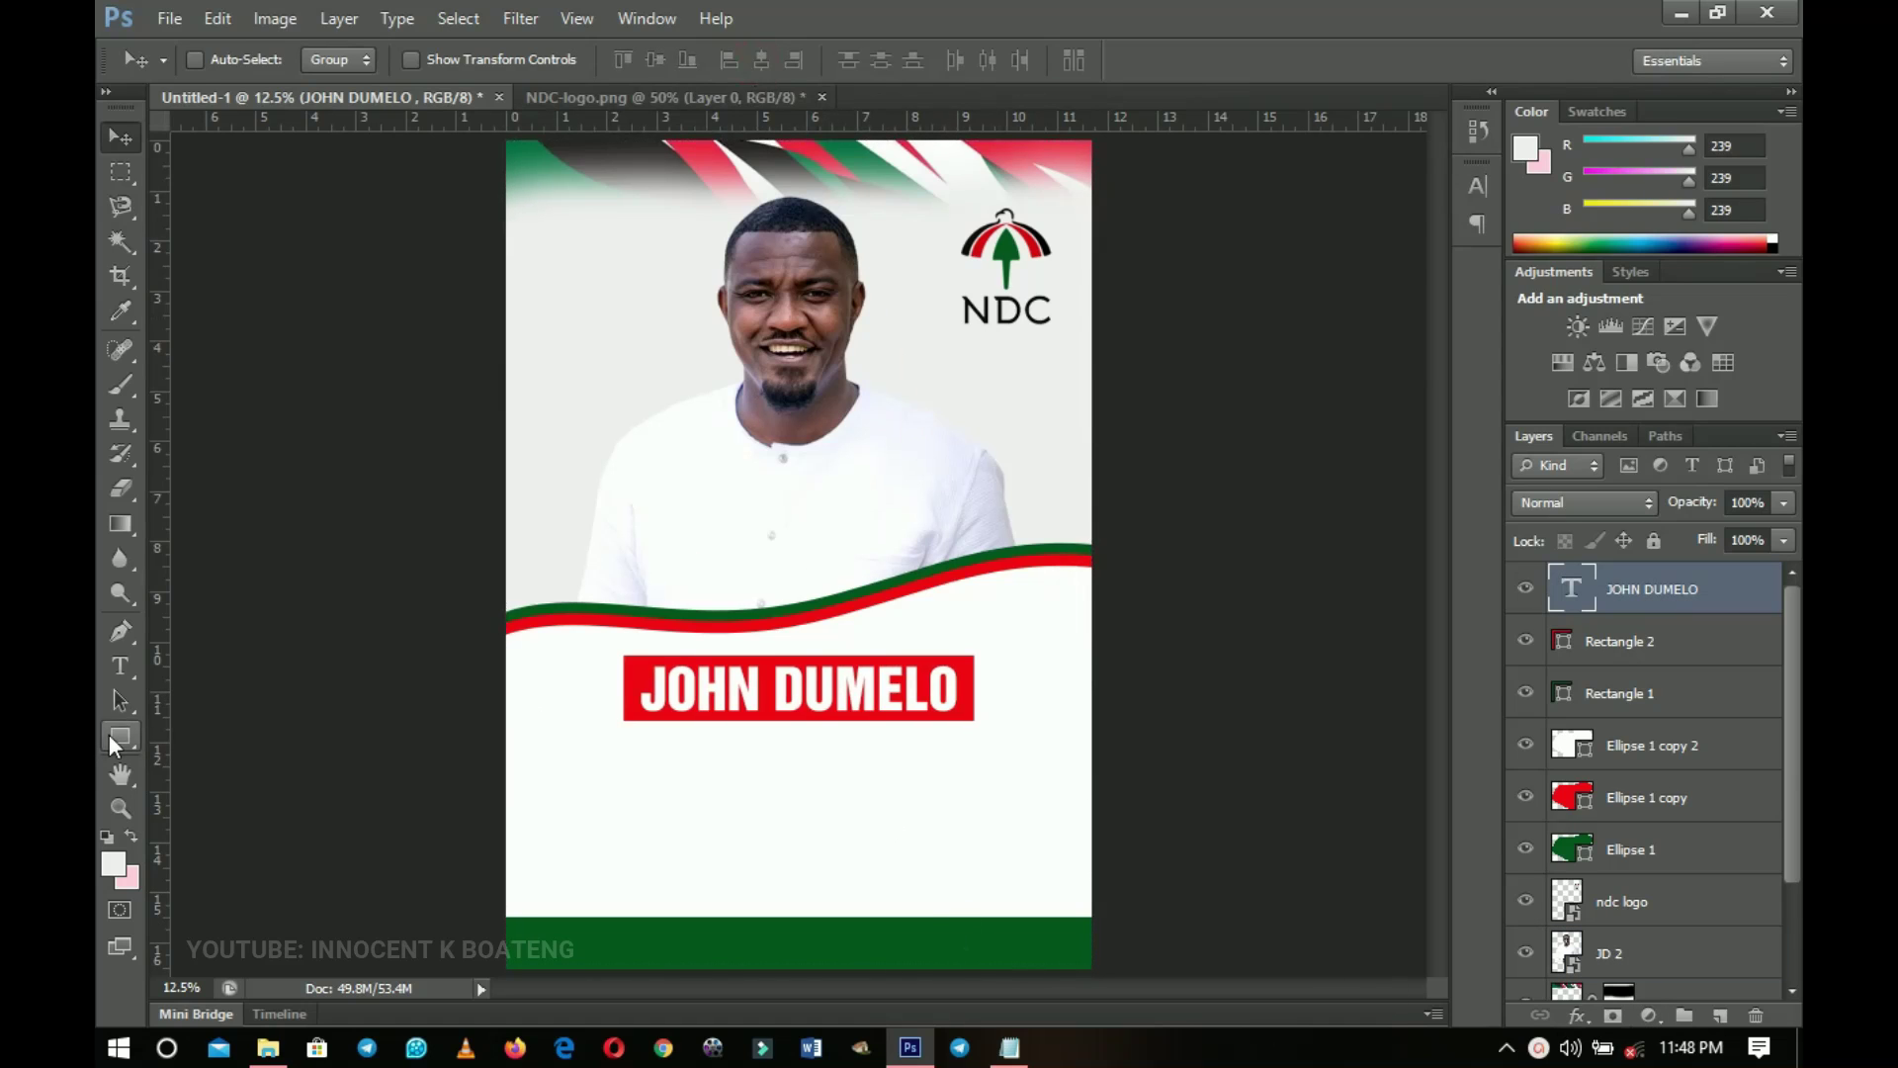
Group the three Ellipse layers that form the white, red and green wave and name the group "circle"
scroll(1789, 791, down, 1)
scroll(1730, 761, up, 1)
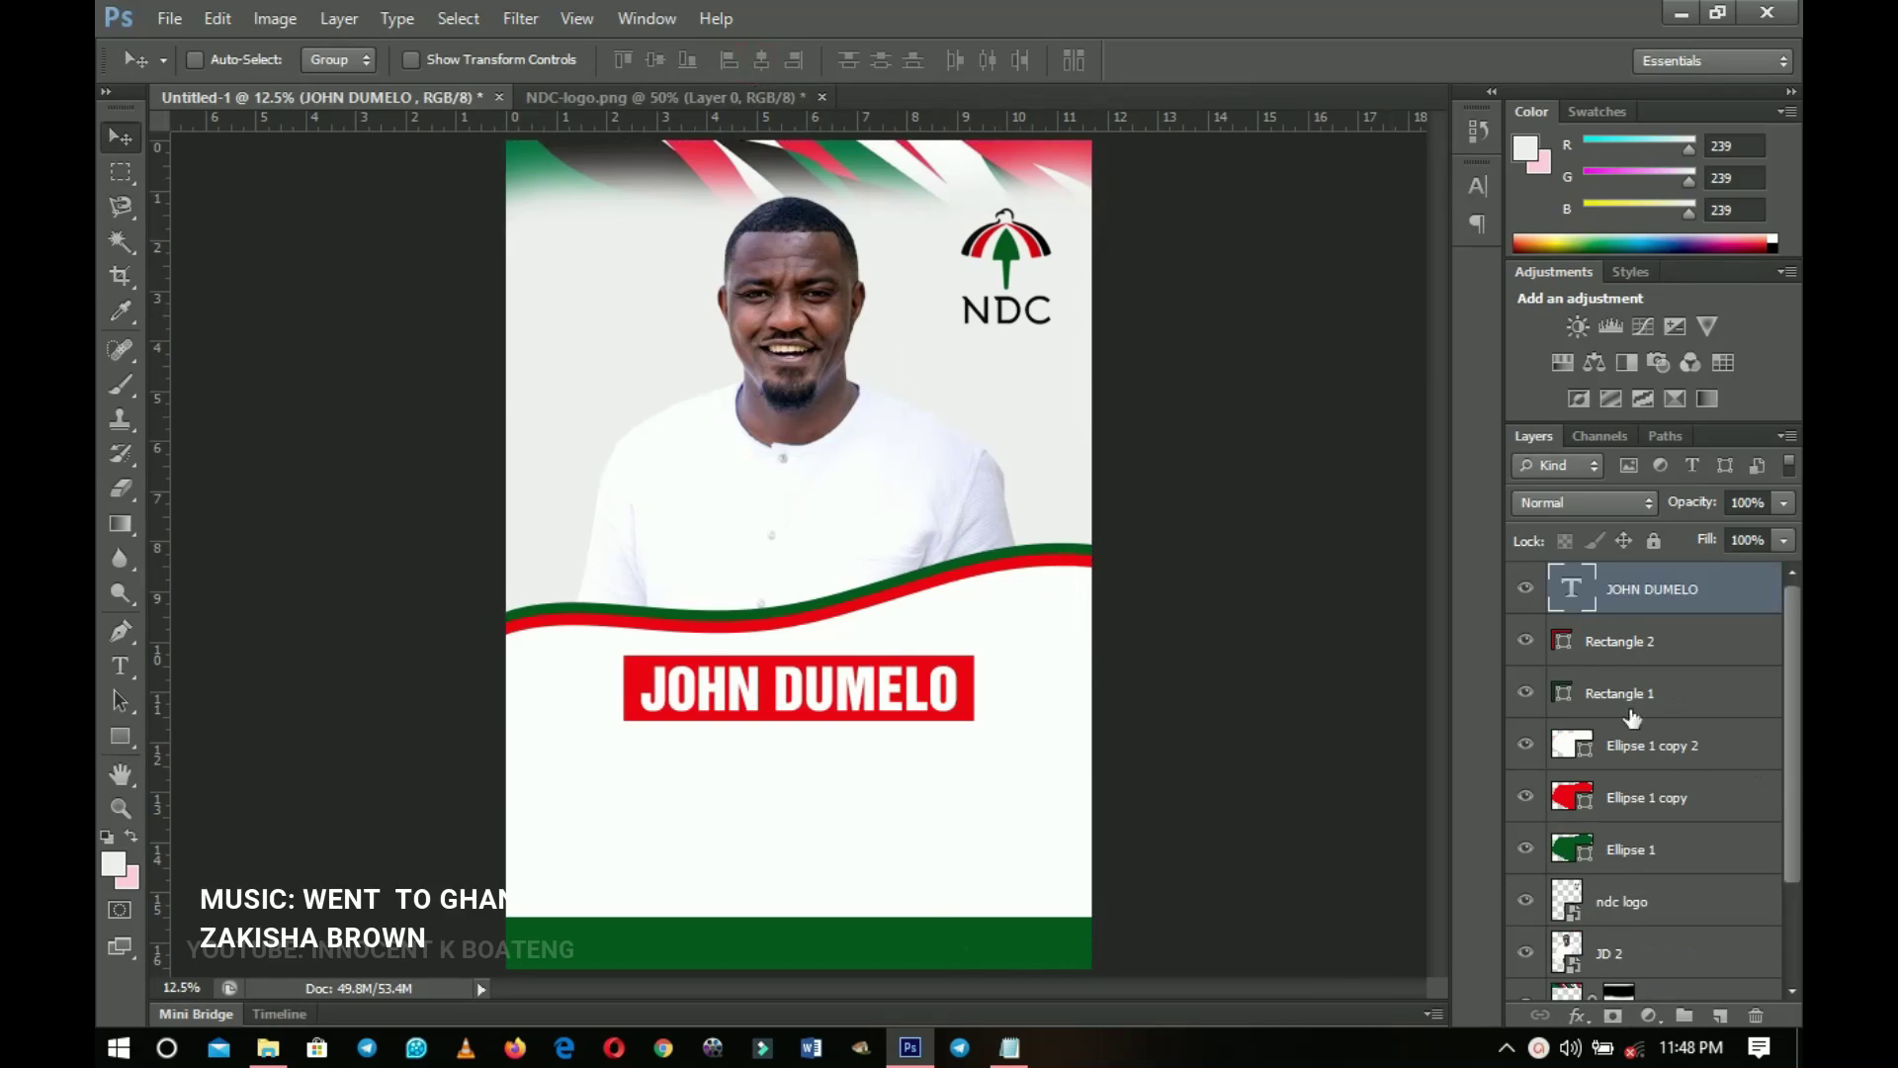
click(1621, 641)
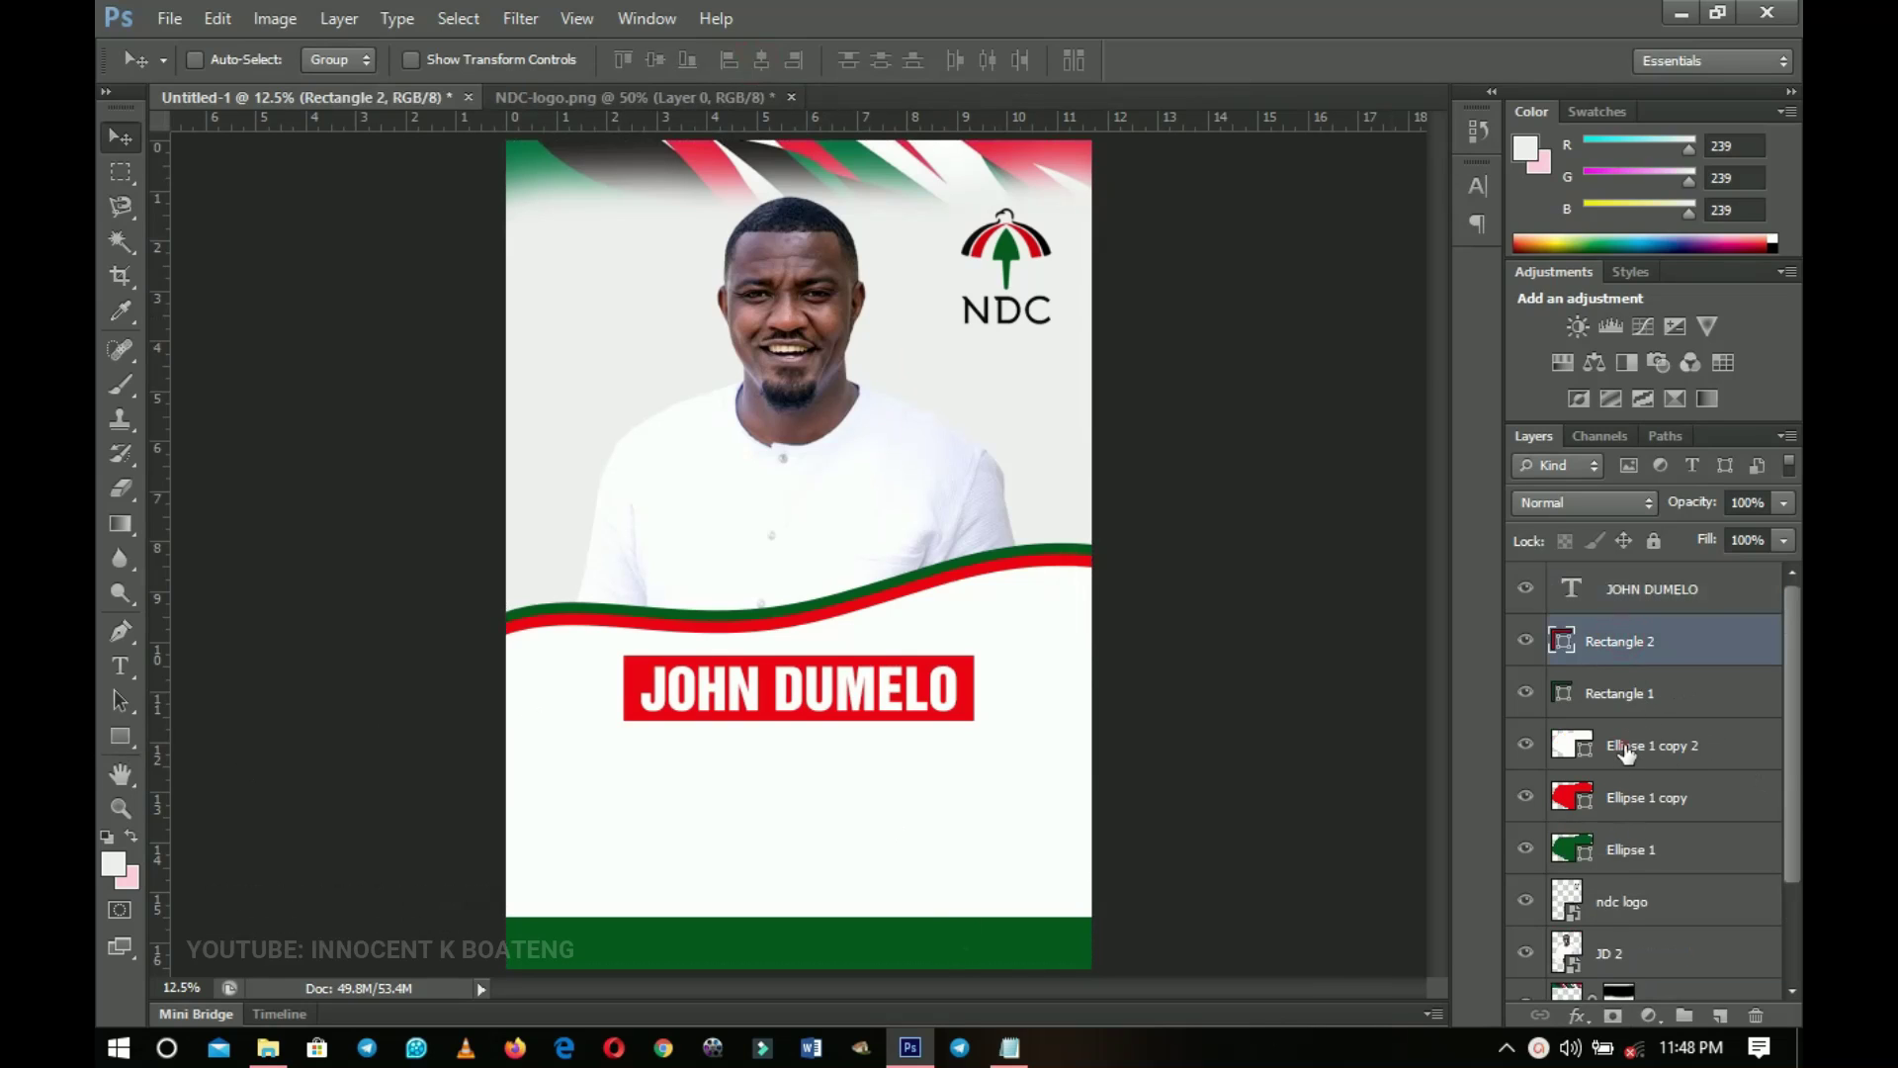
click(1626, 751)
shift+click(1638, 856)
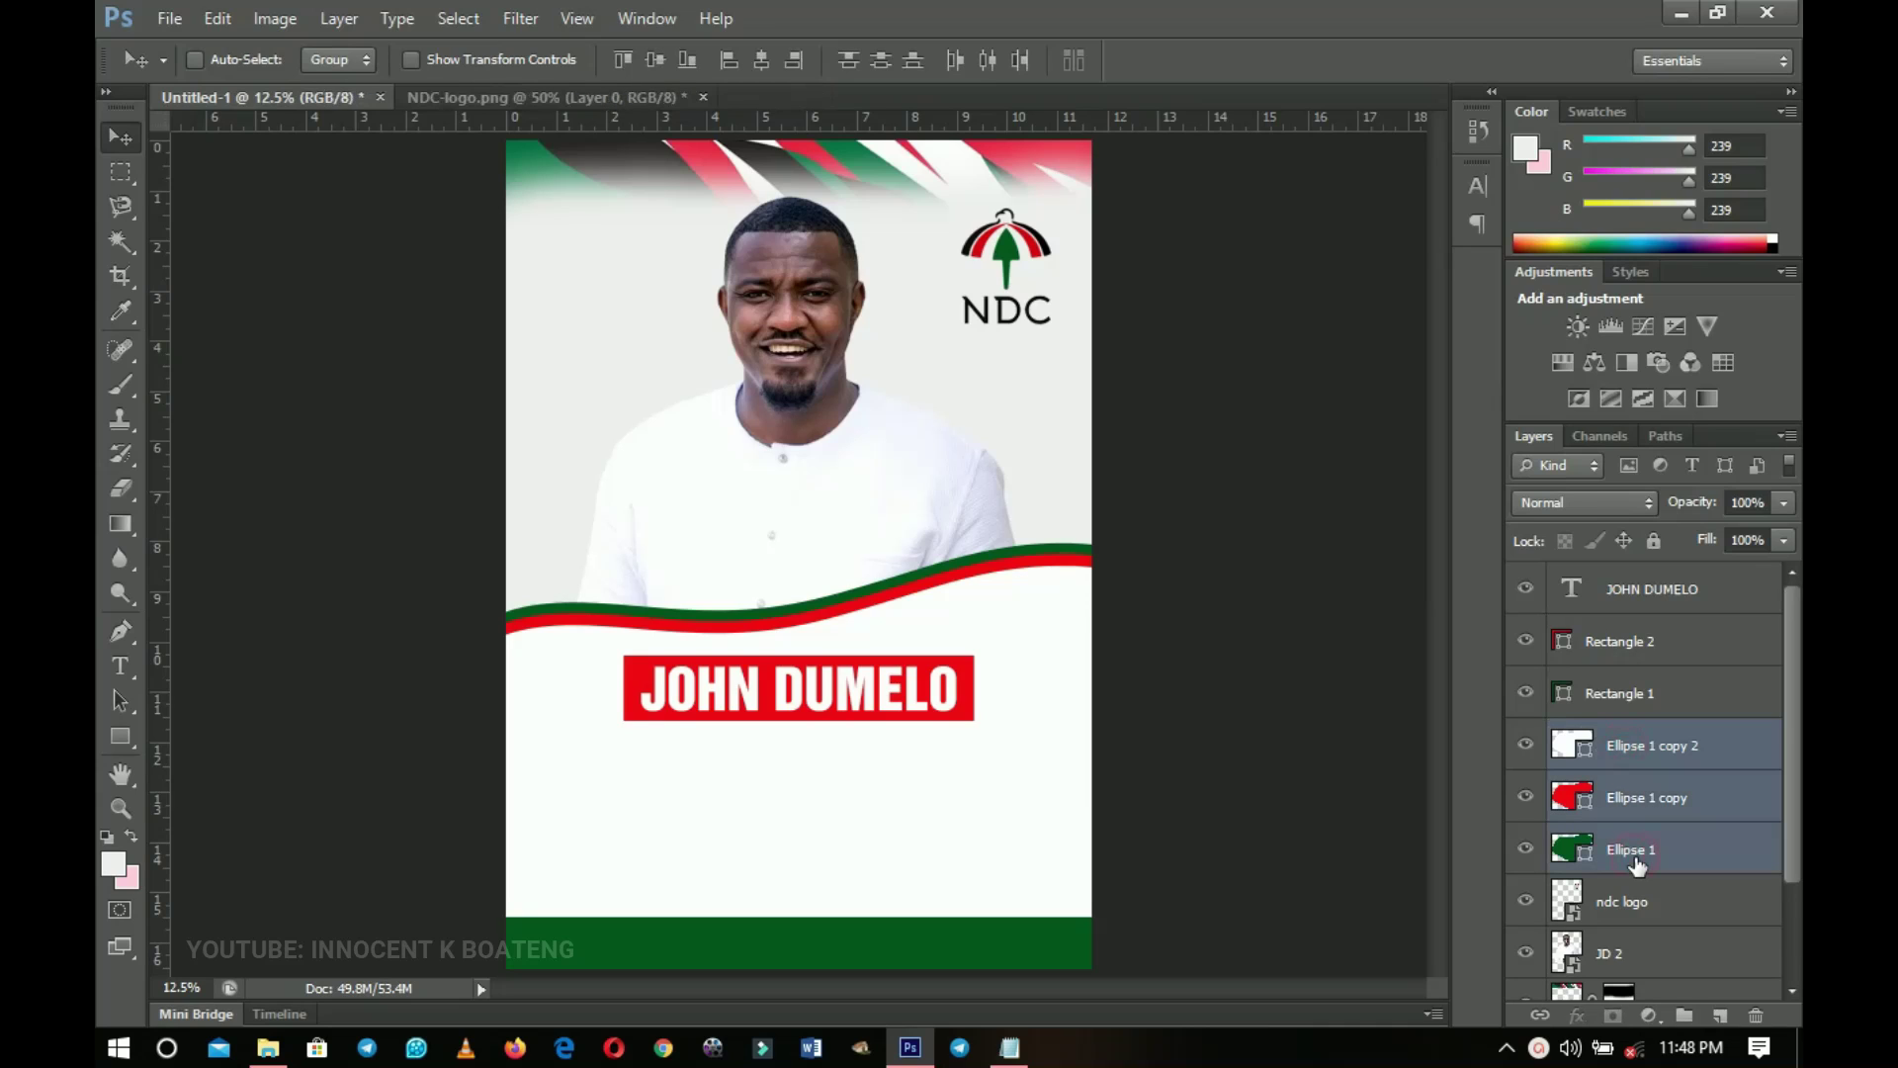
key(ctrl+g)
double_click(1626, 734)
text(c)
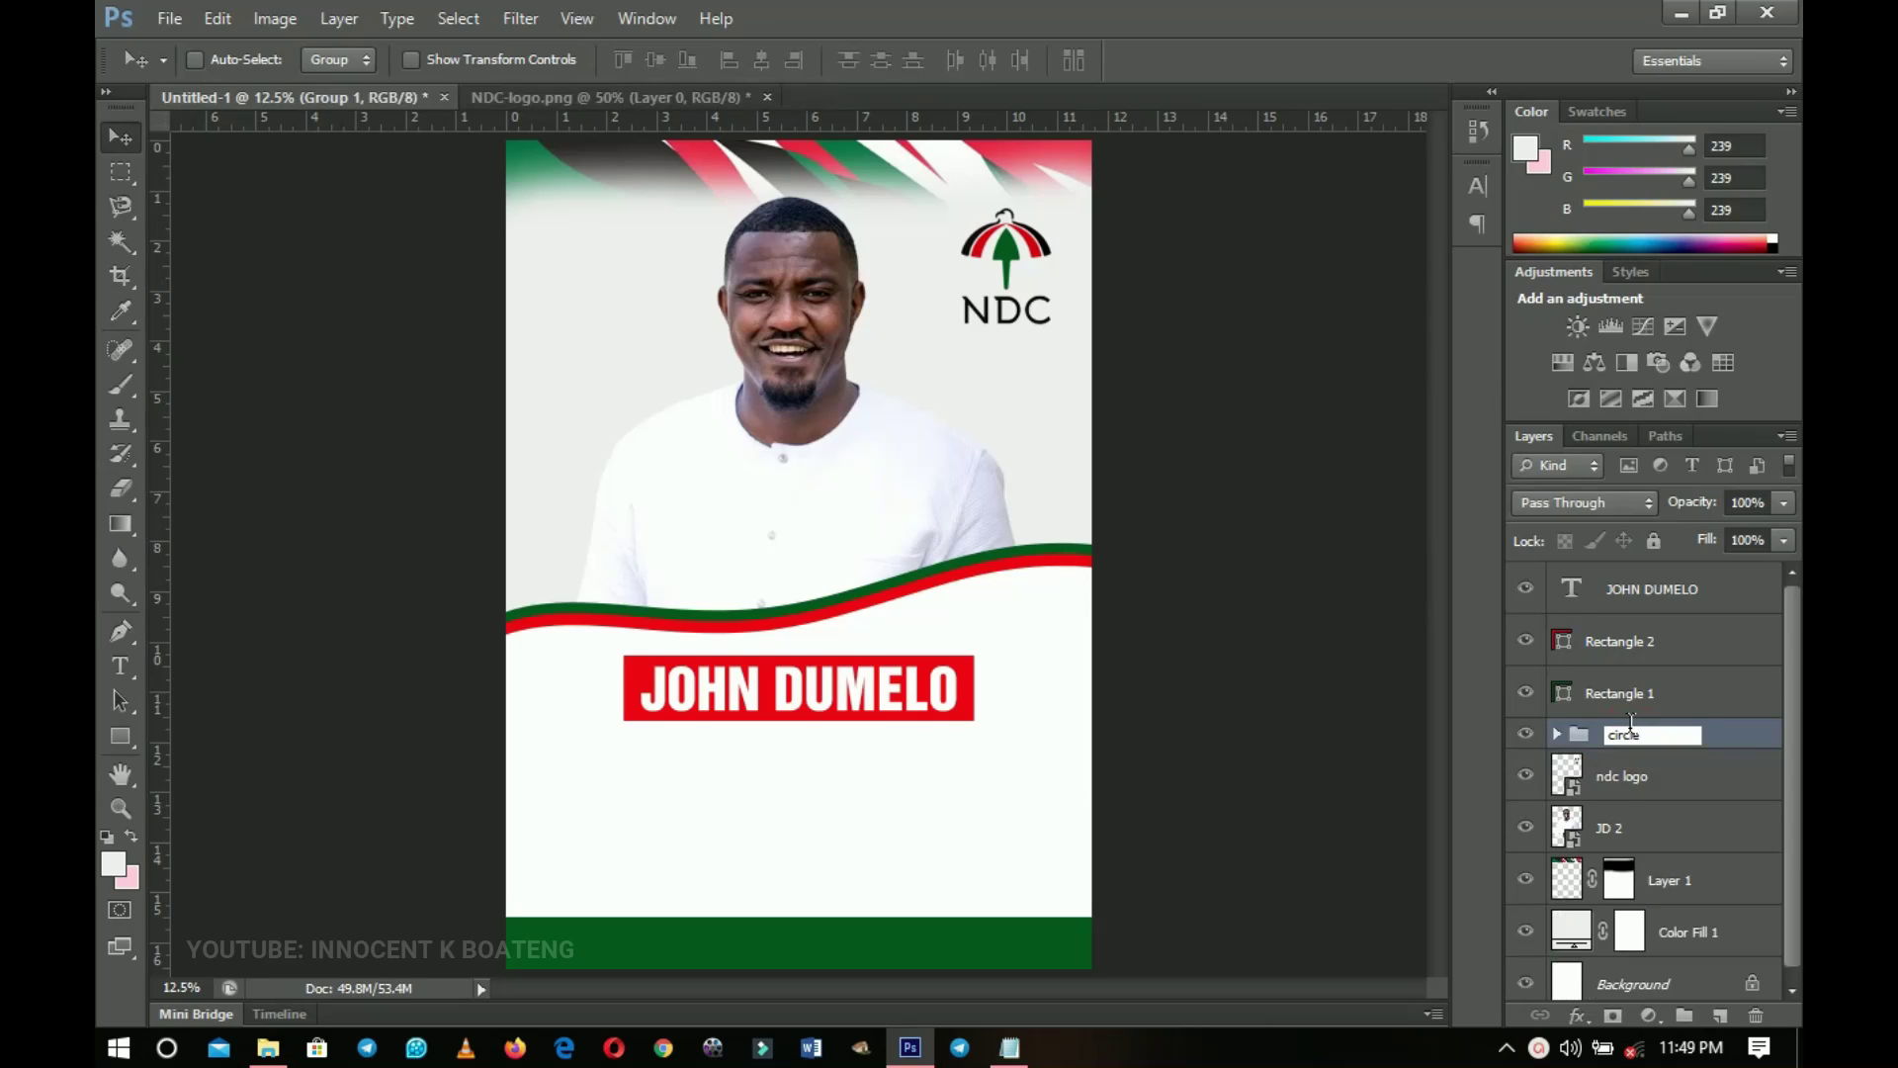
text(ircle)
key(Return)
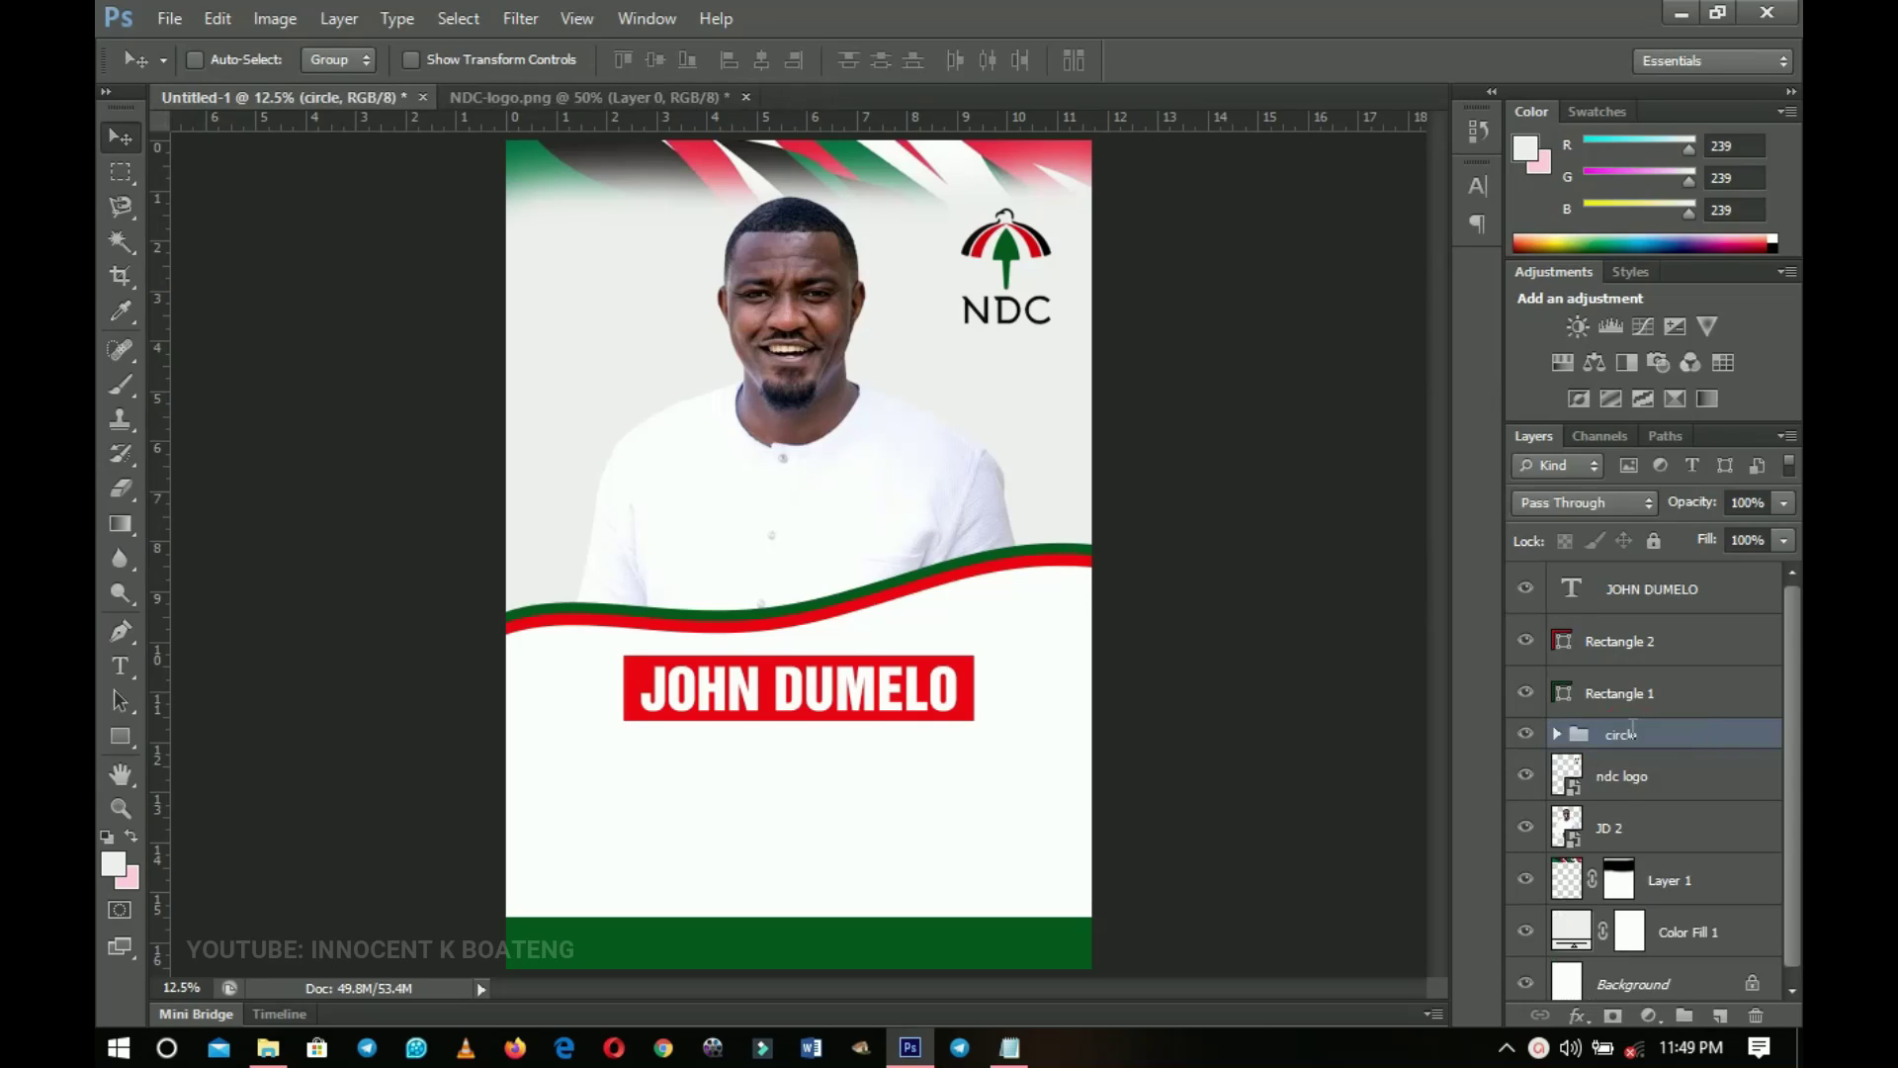
Draw a thin rectangle about 6514 px wide and 33 px high across the page just below the red name plate
click(1641, 603)
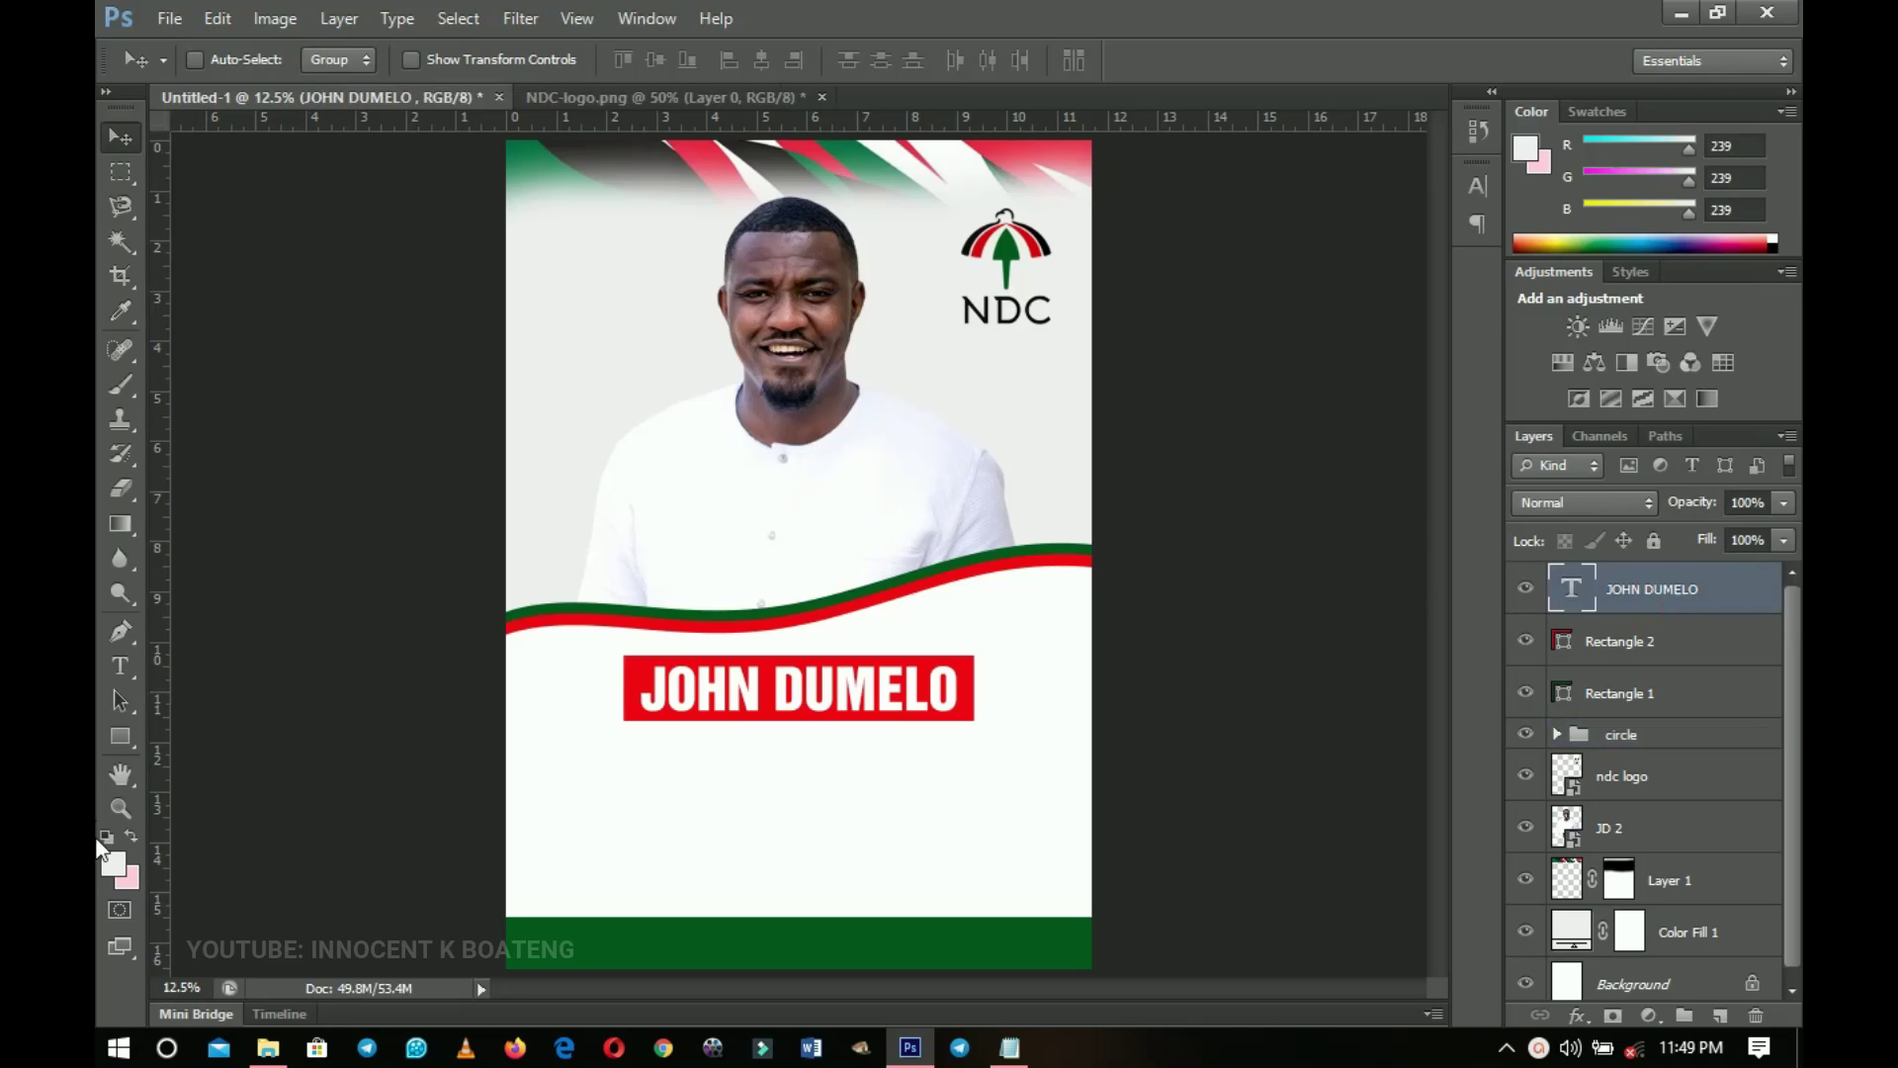
click(119, 736)
click(187, 739)
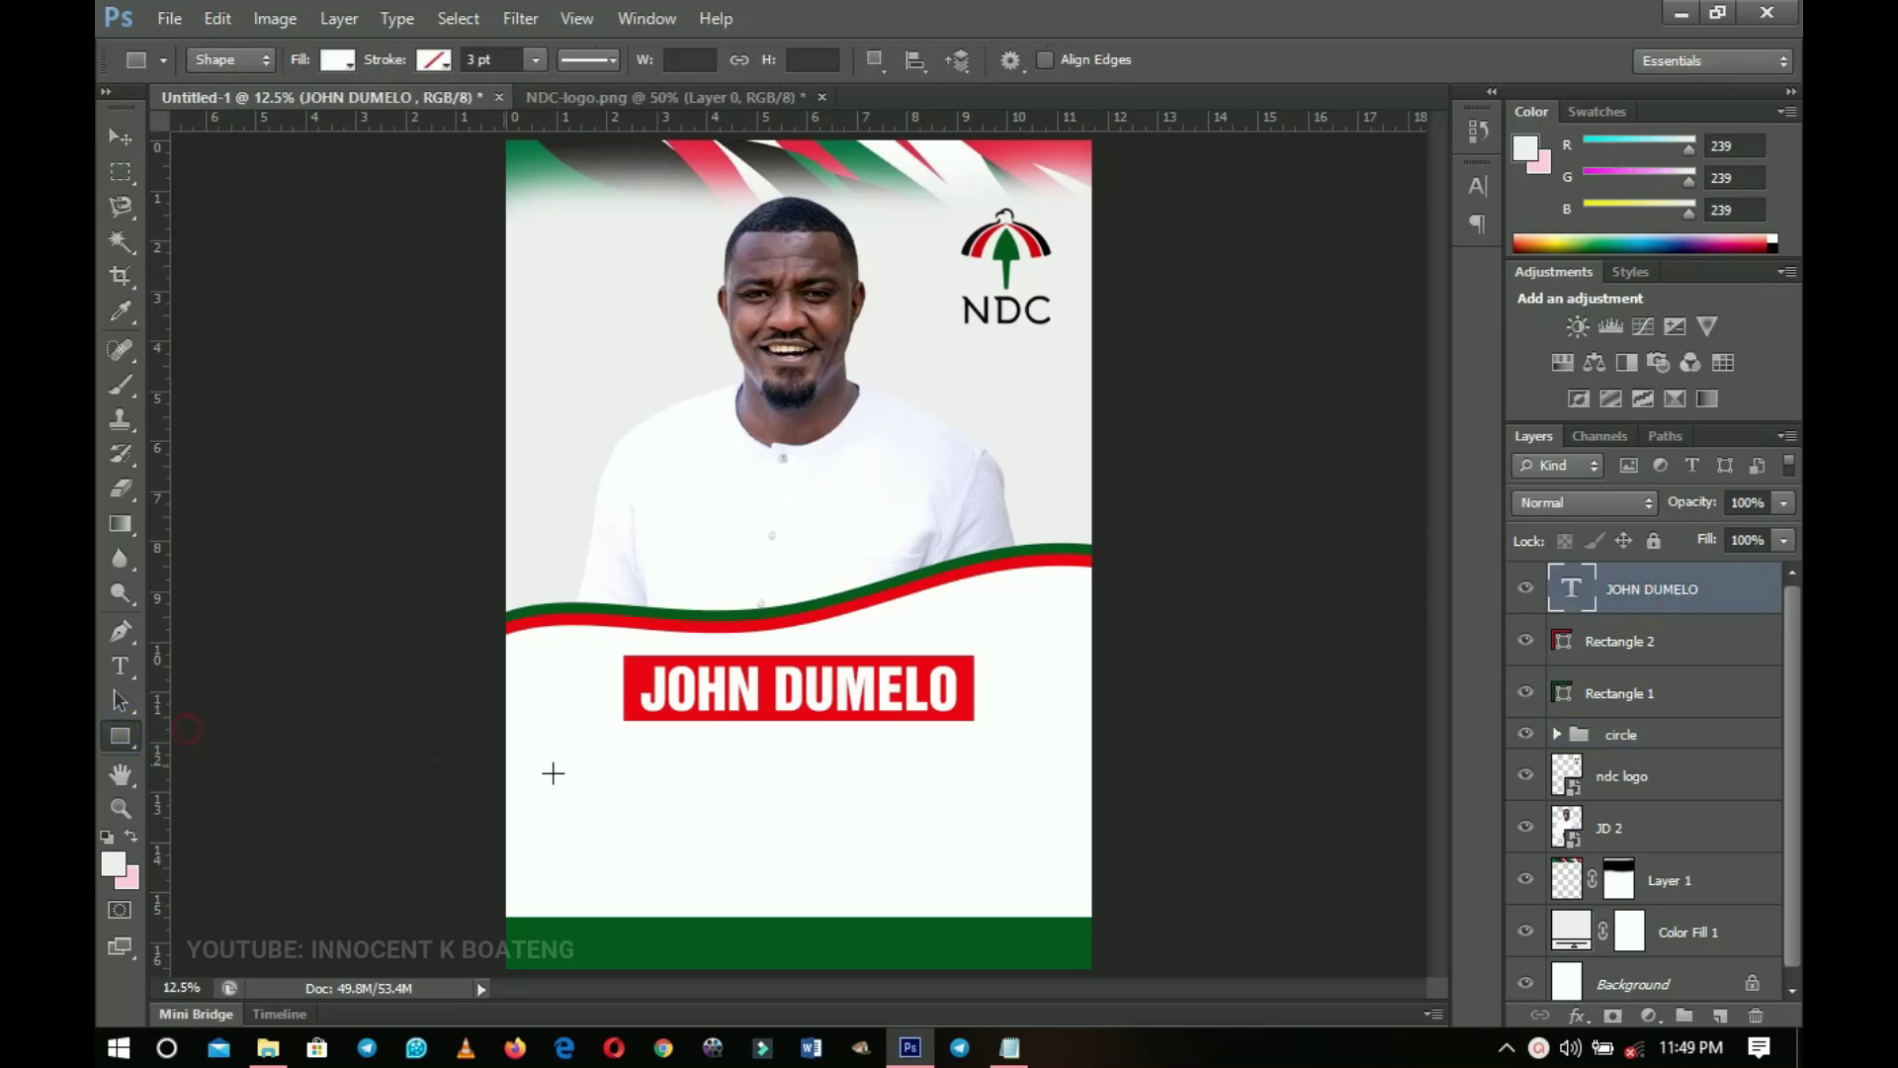
drag(412, 744, 1504, 741)
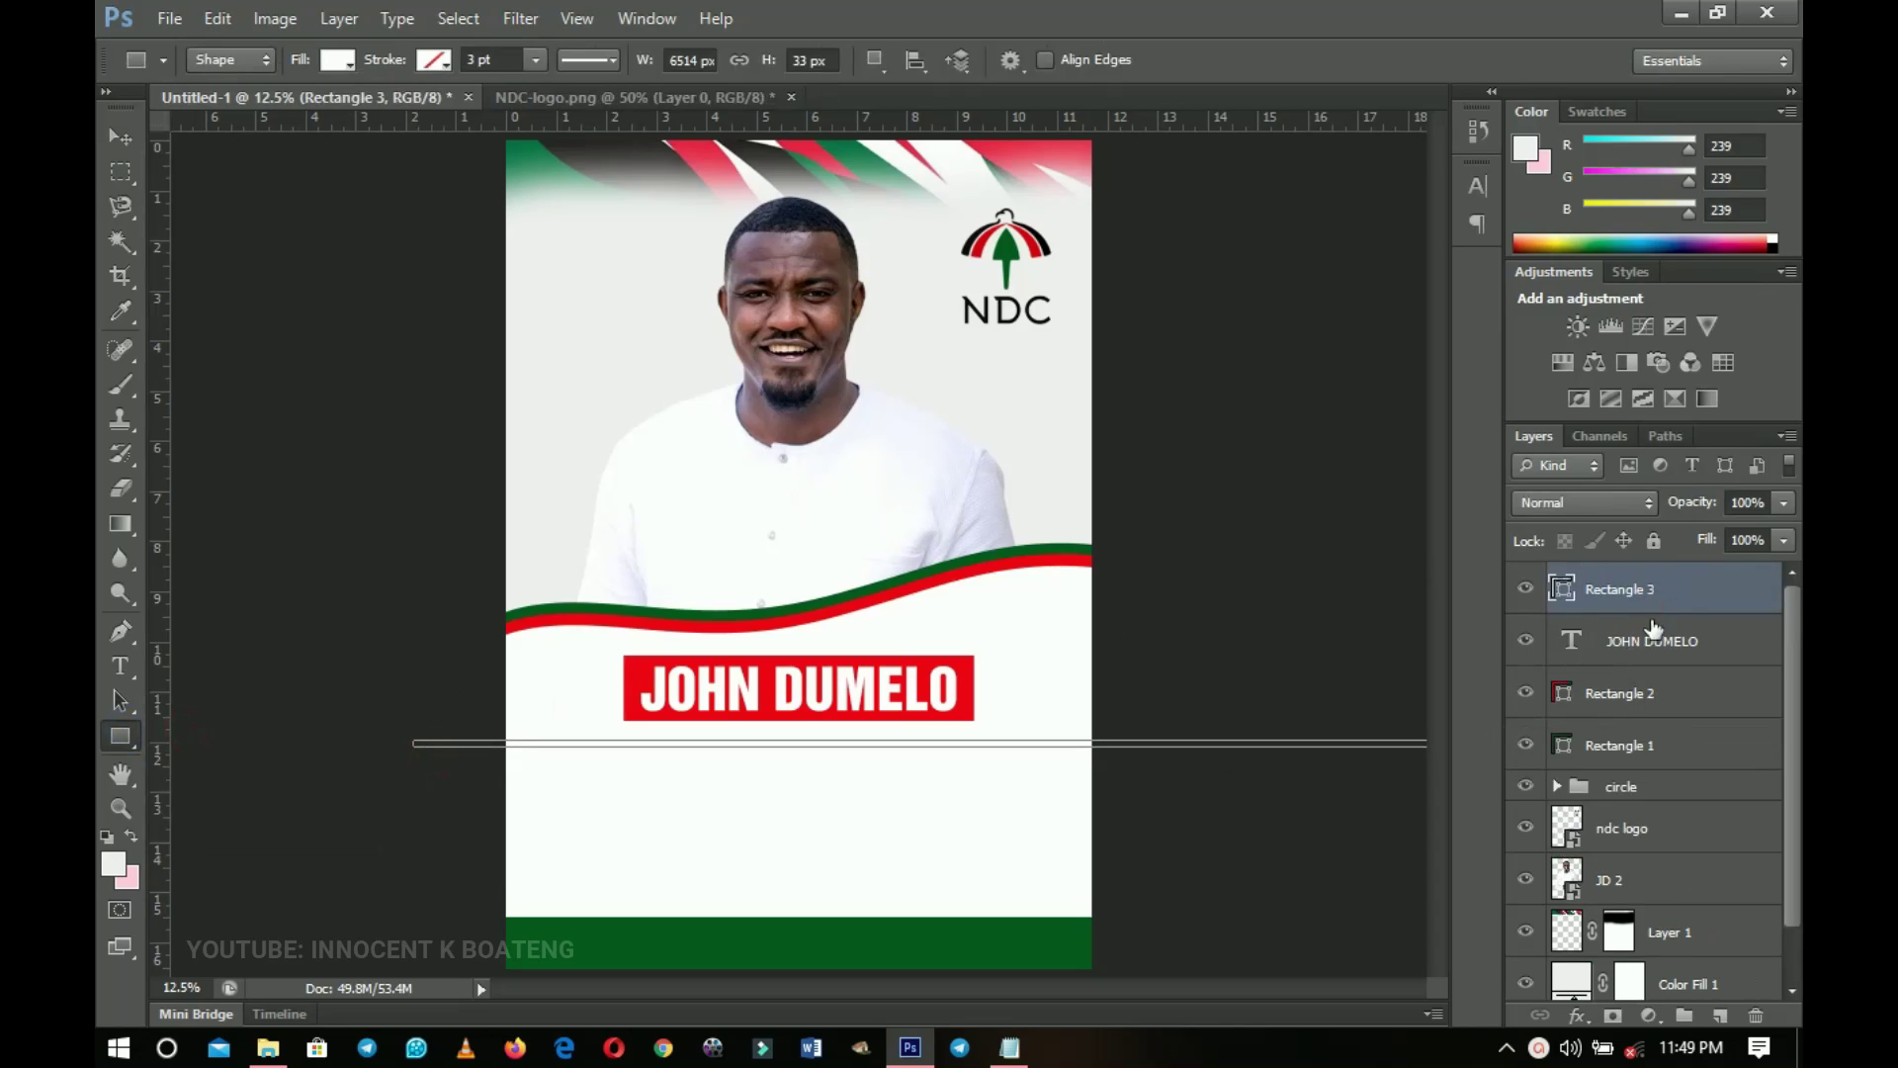
Recolour the thin rectangle with the footer bar's green, #005c1c
double_click(1560, 591)
click(969, 941)
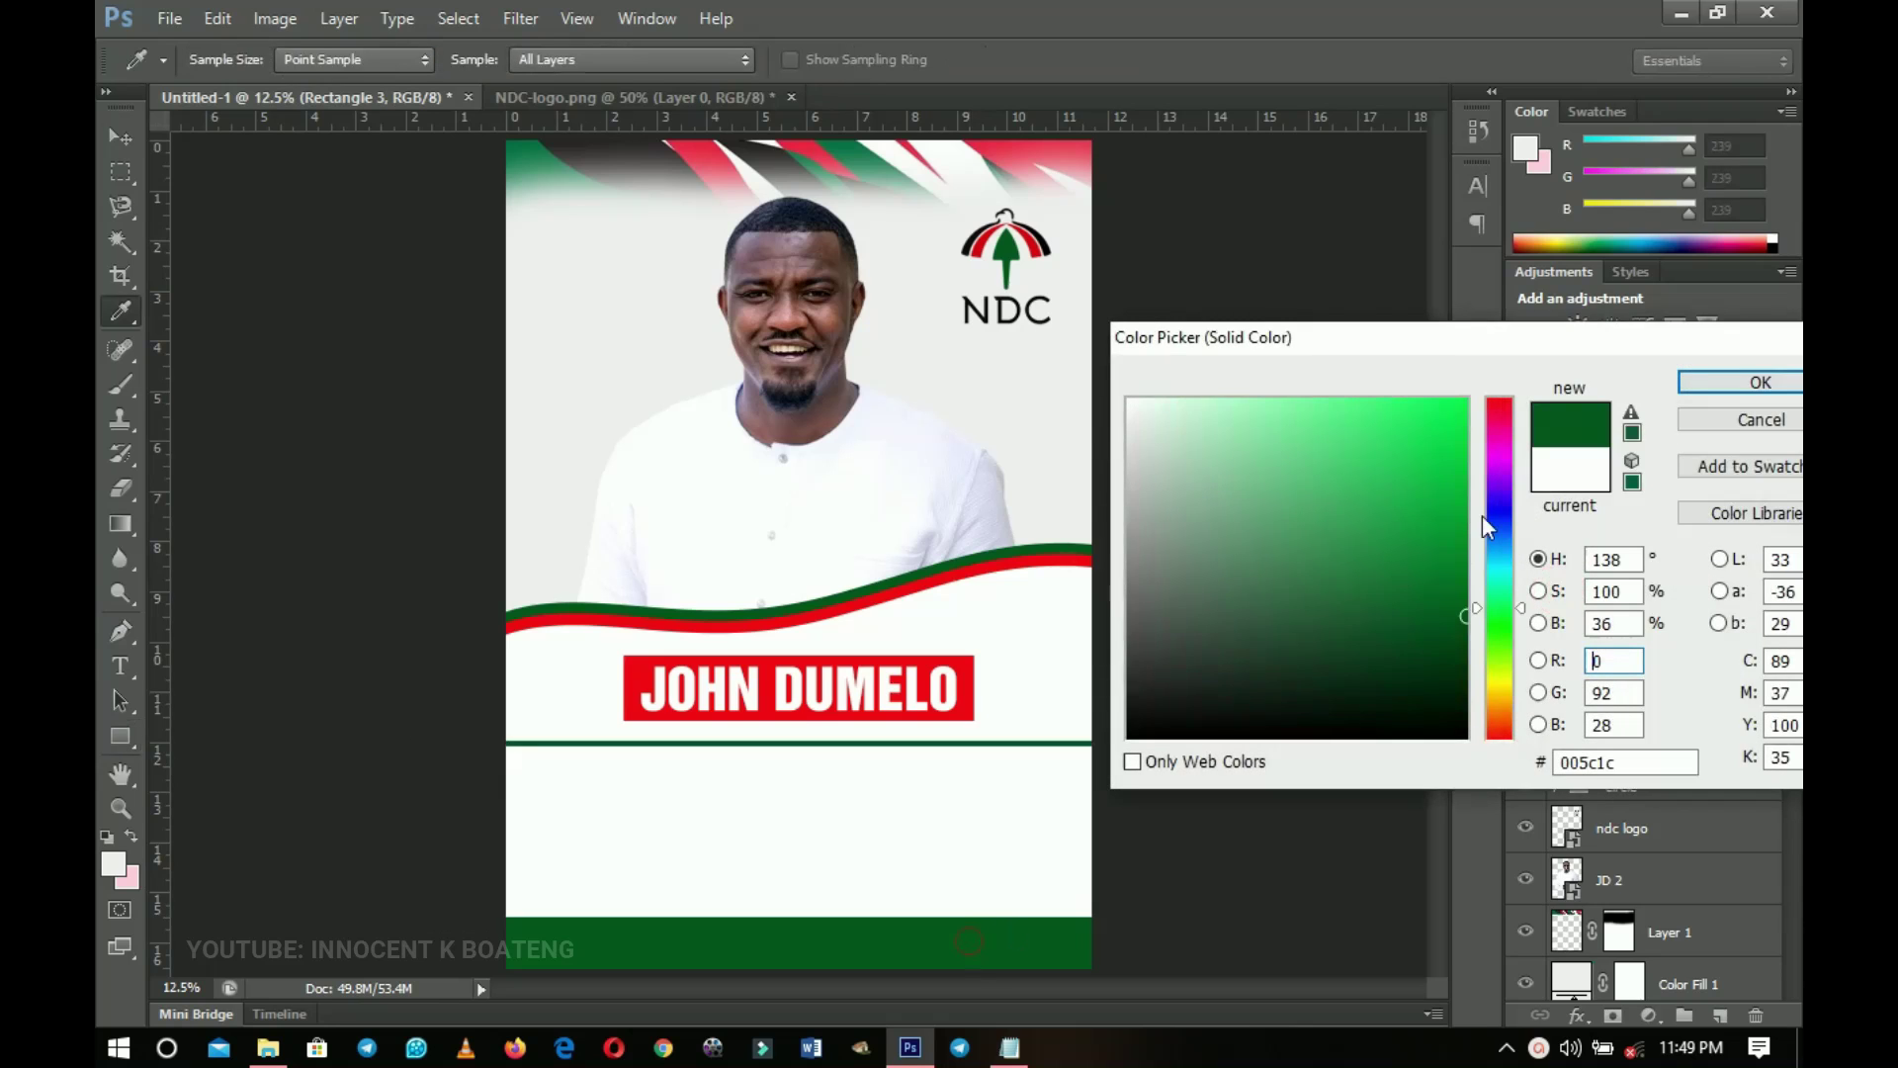
click(1719, 389)
key(z)
click(847, 677)
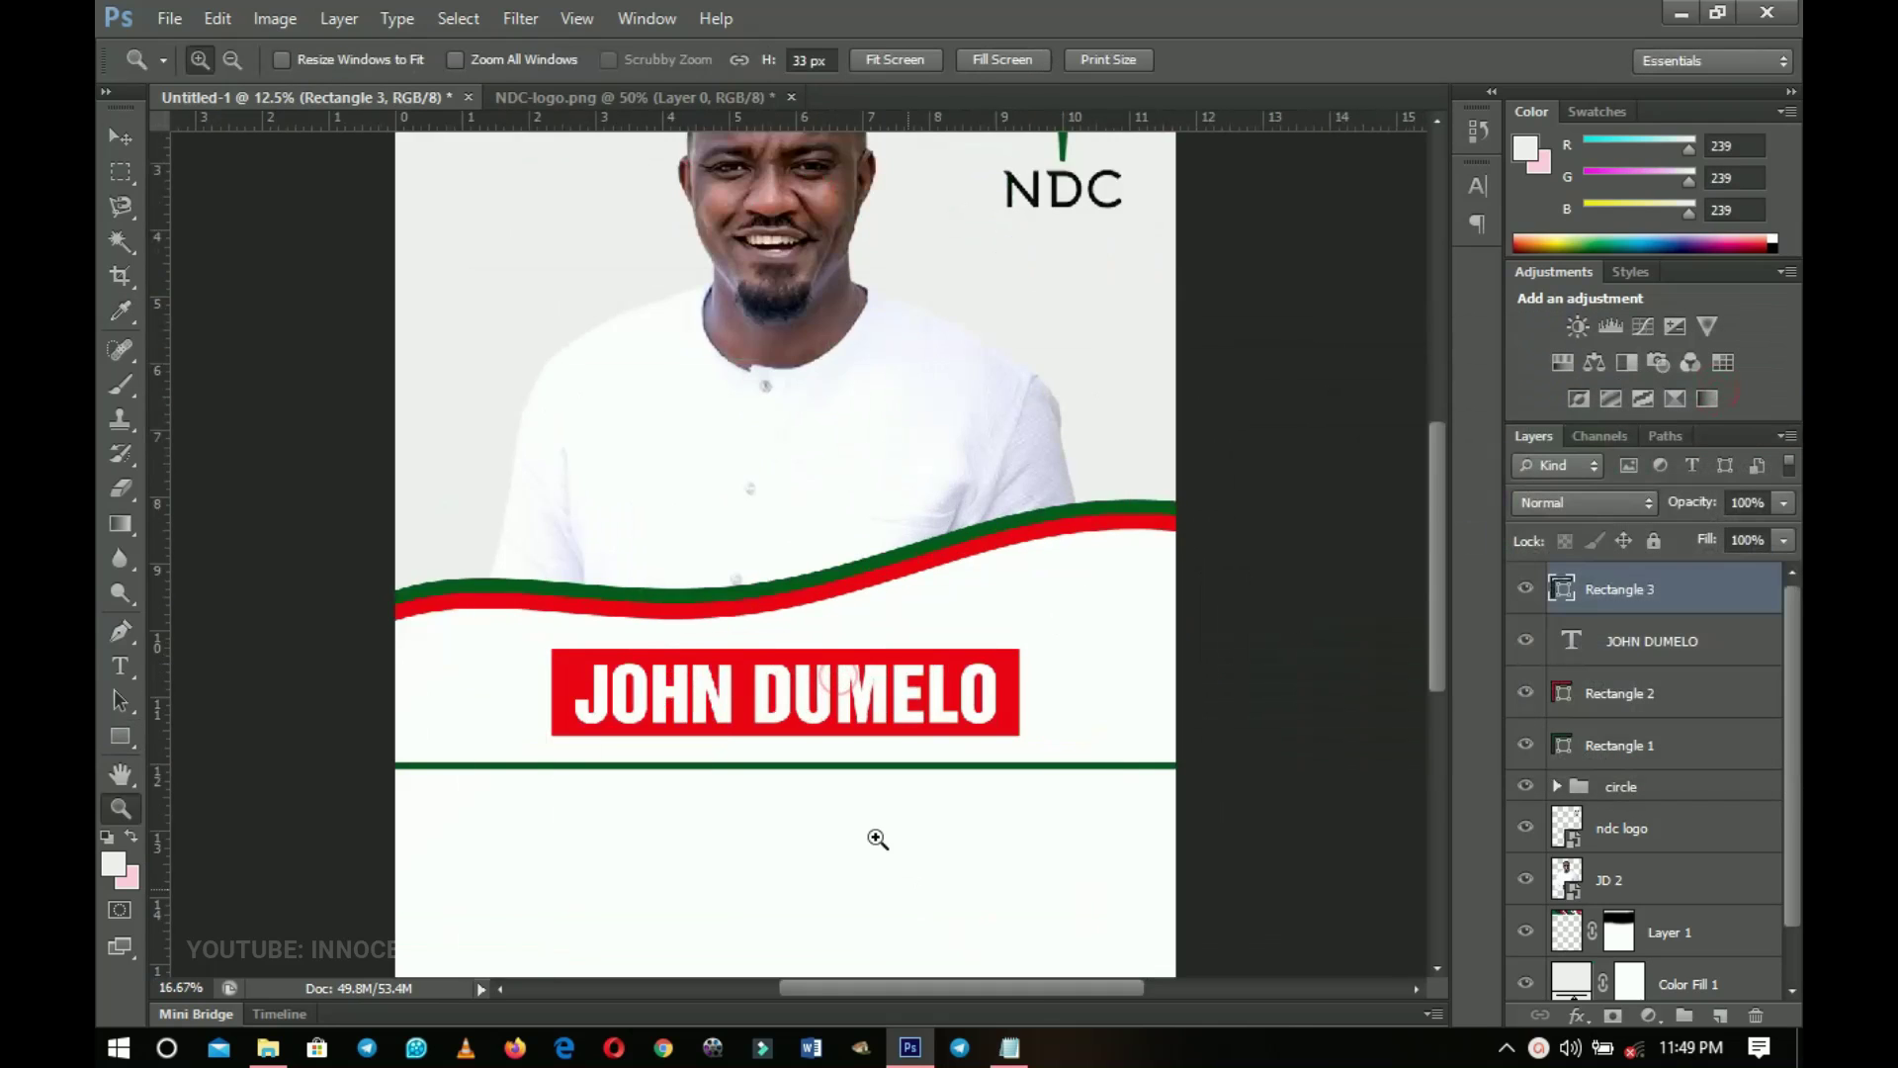
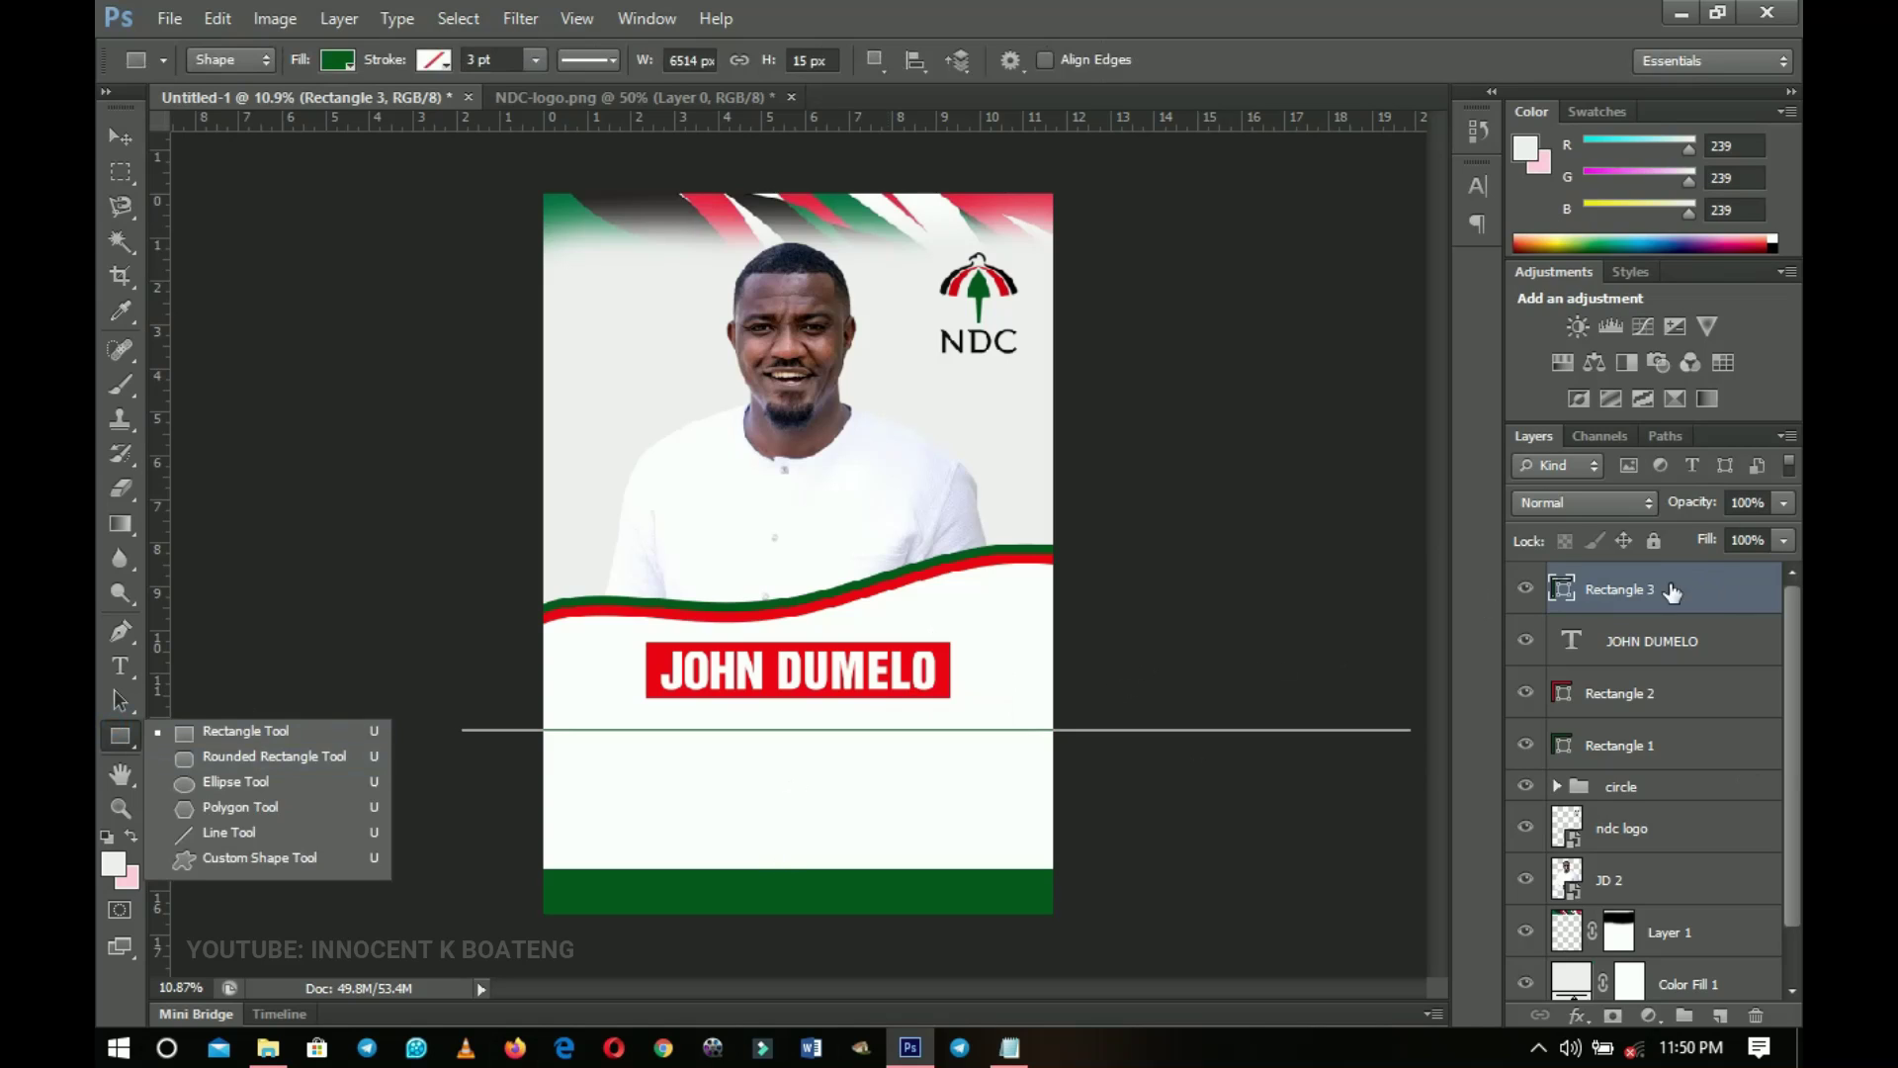
On a new layer above the thin line, draw a circle about 349 px in diameter over the line below the name
click(1719, 1018)
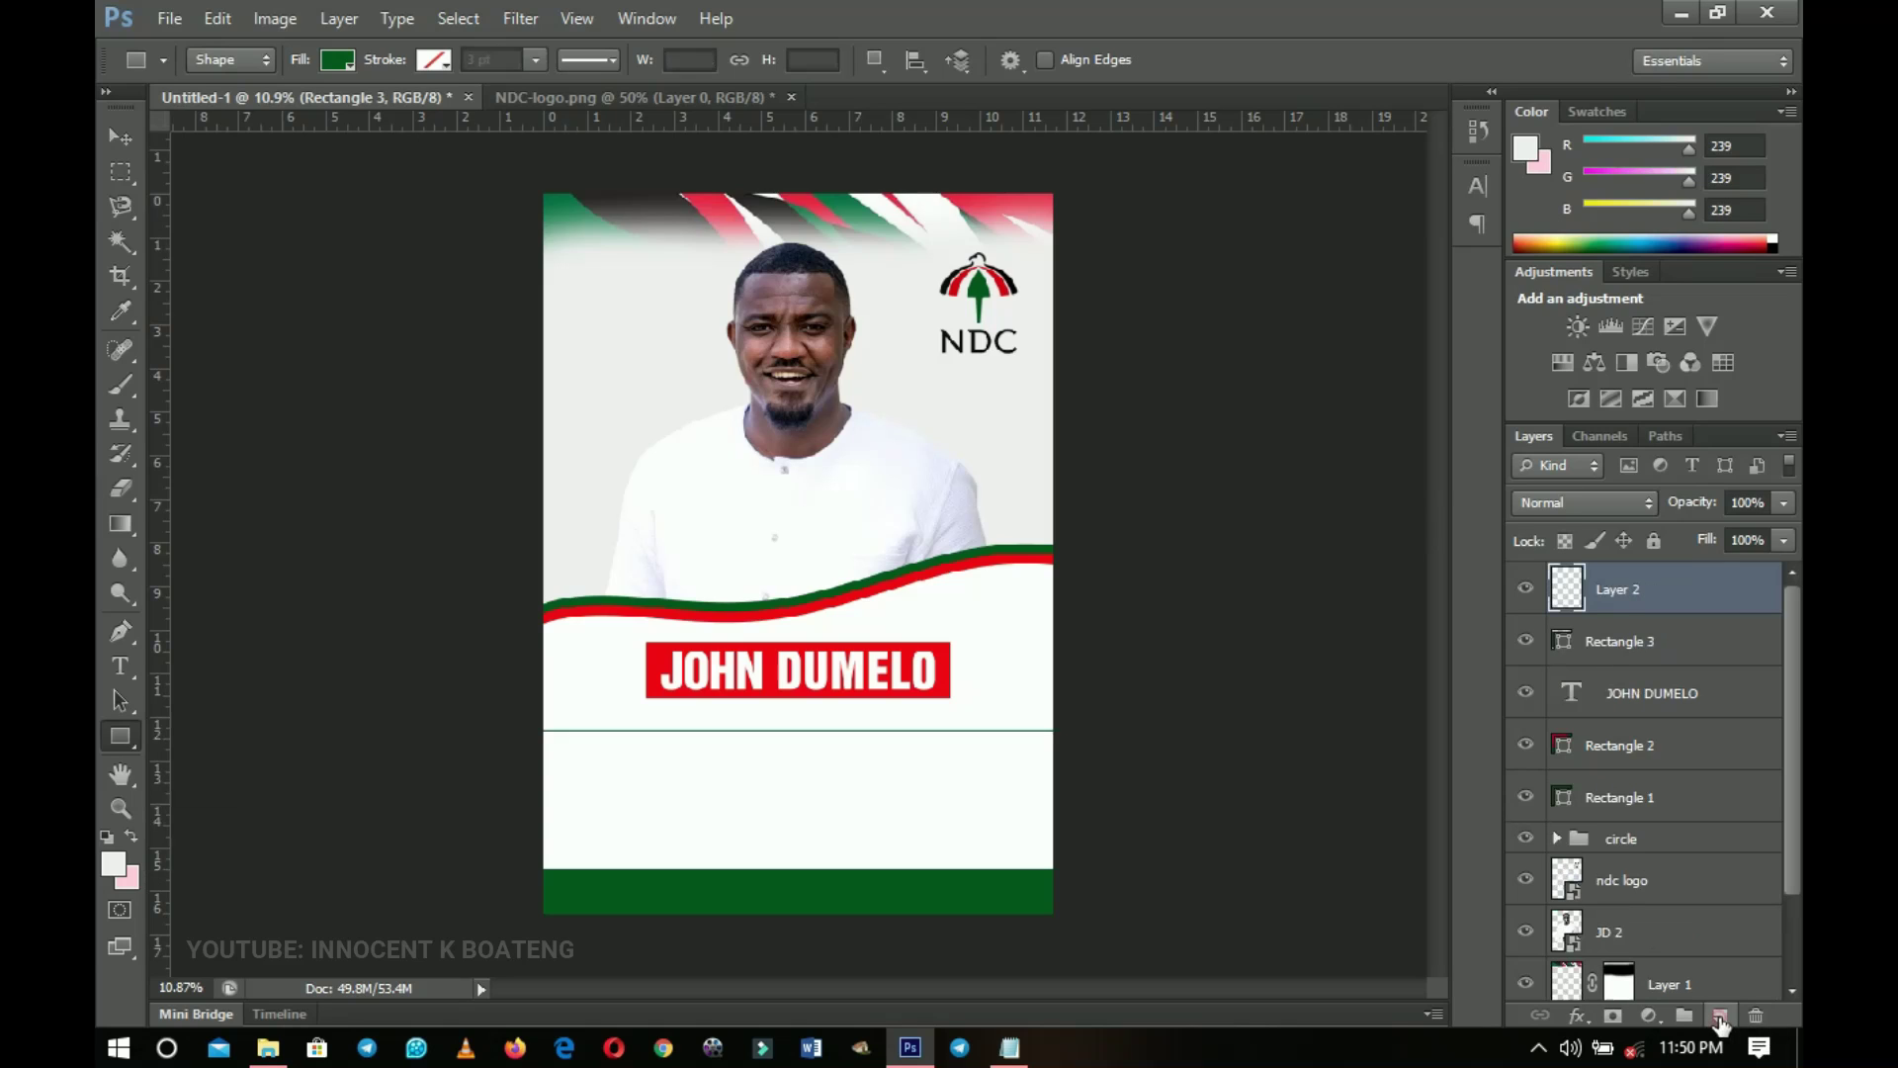
right_click(107, 751)
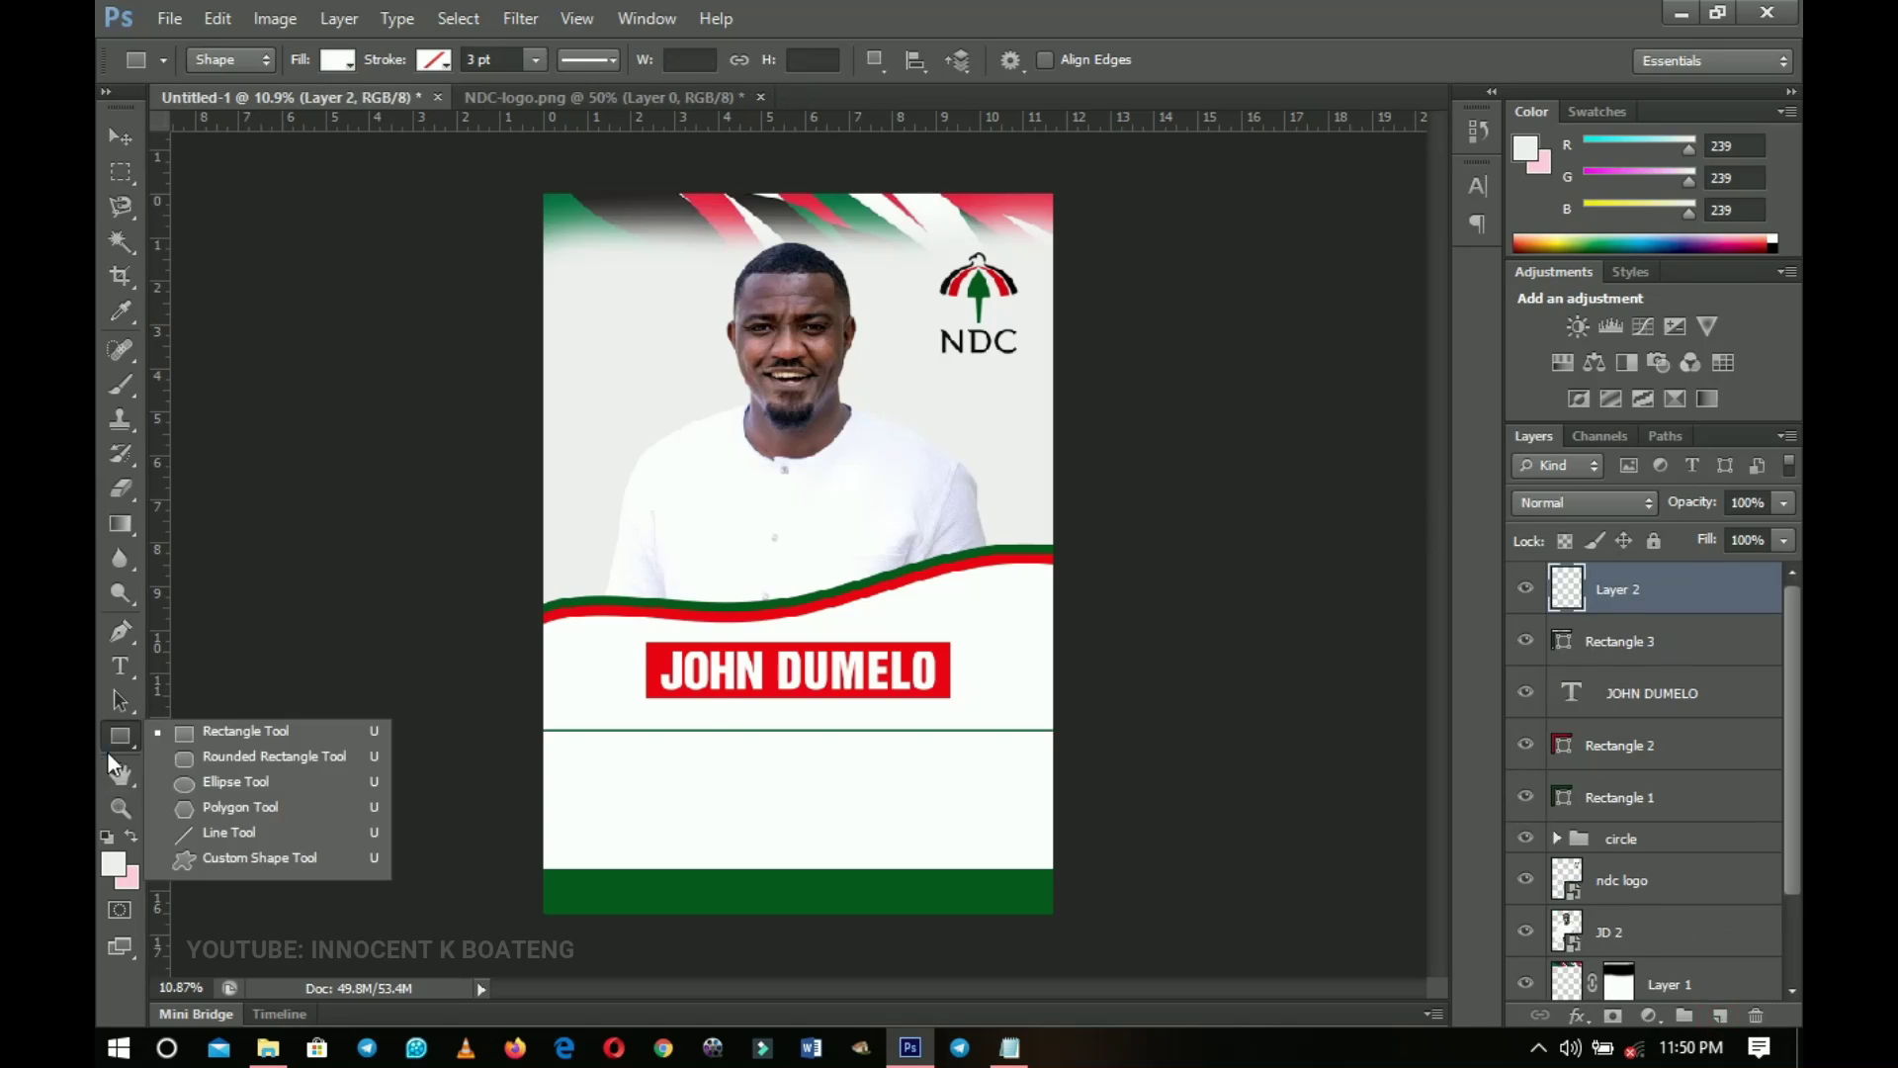
click(235, 782)
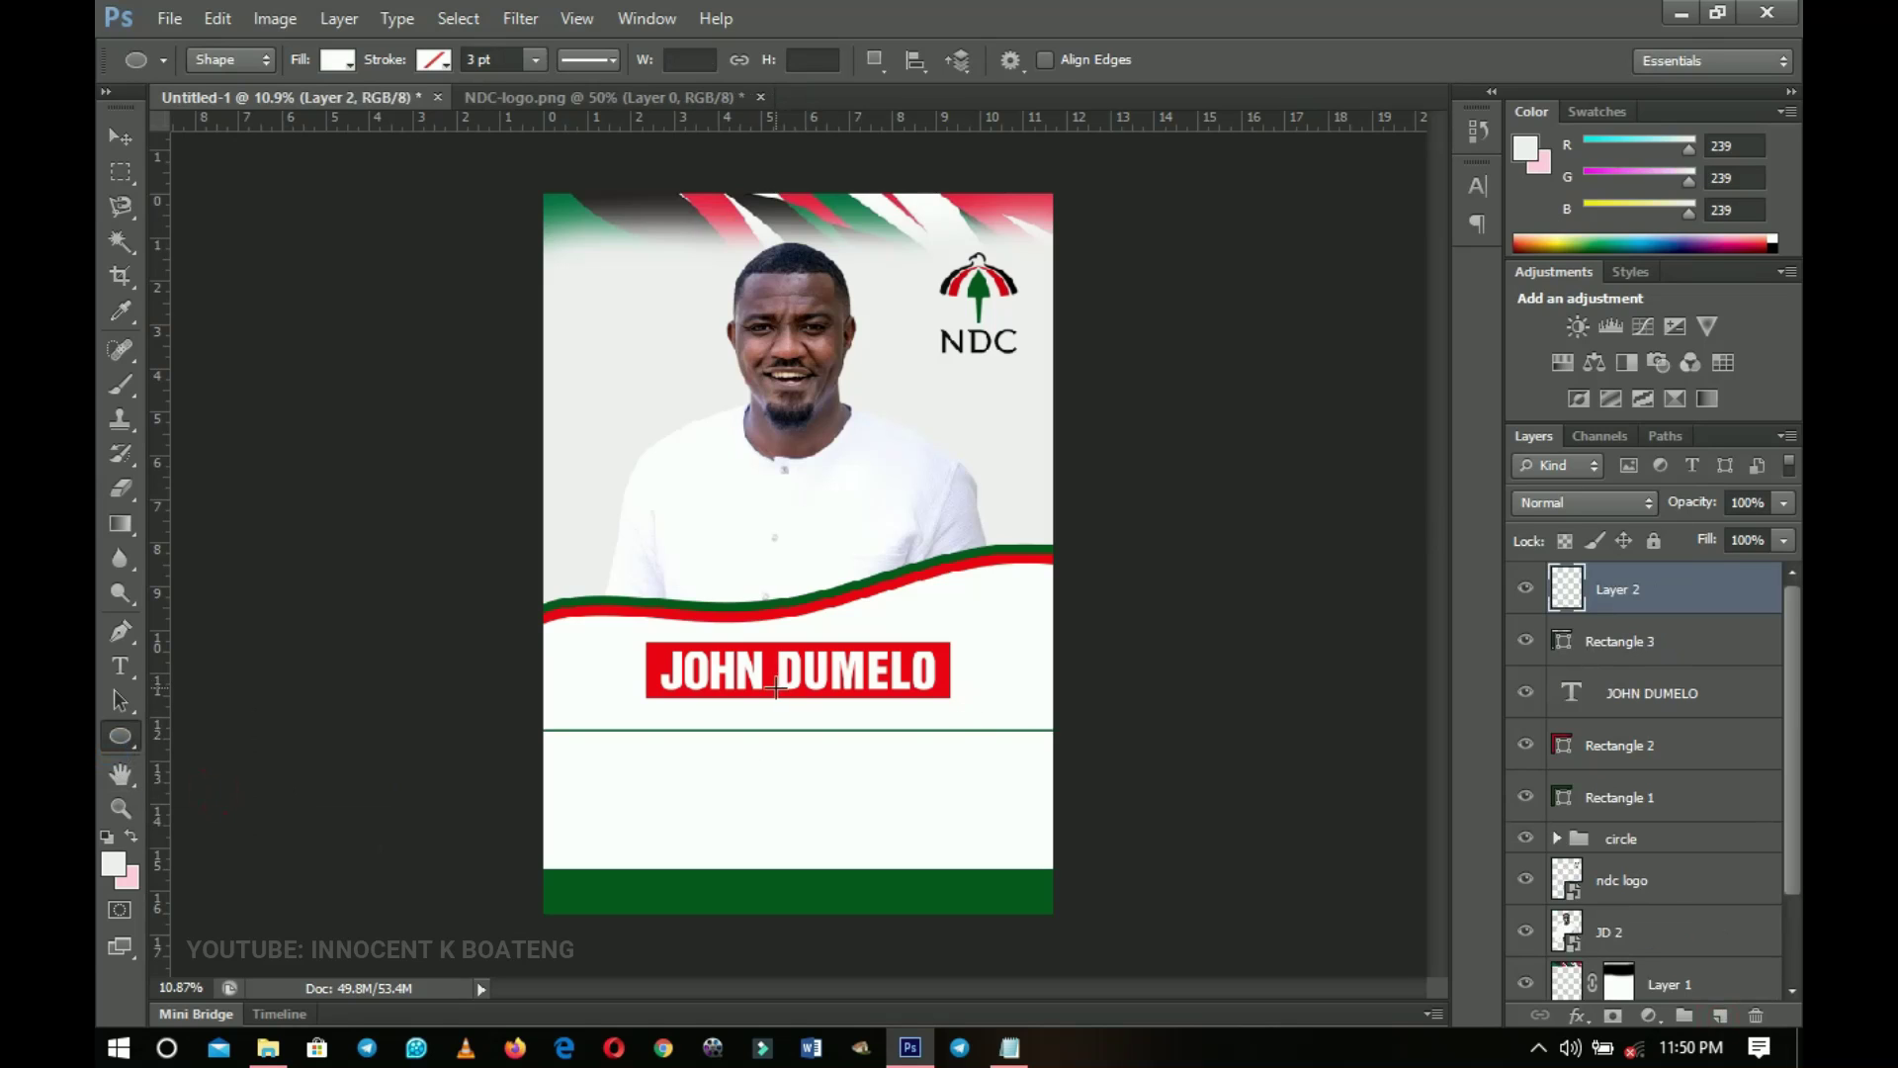
drag(747, 697, 788, 745)
click(797, 753)
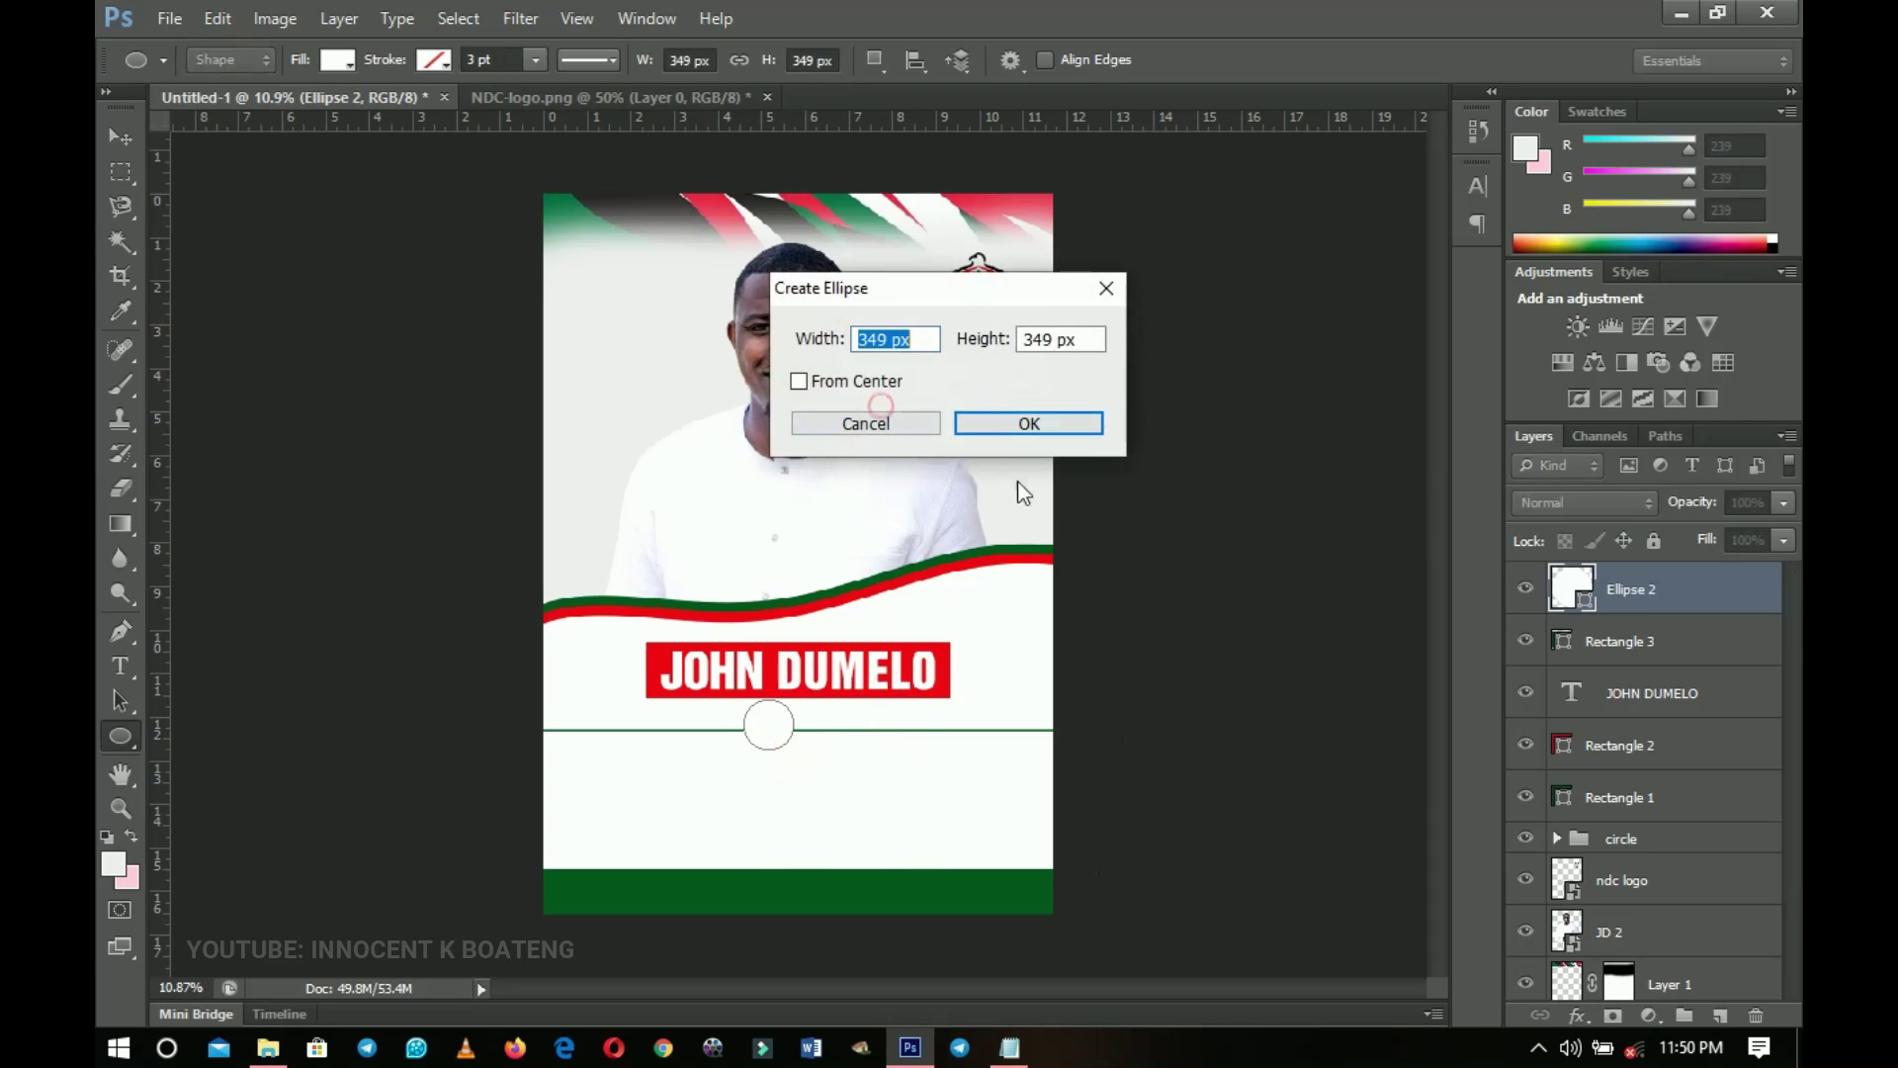
click(898, 424)
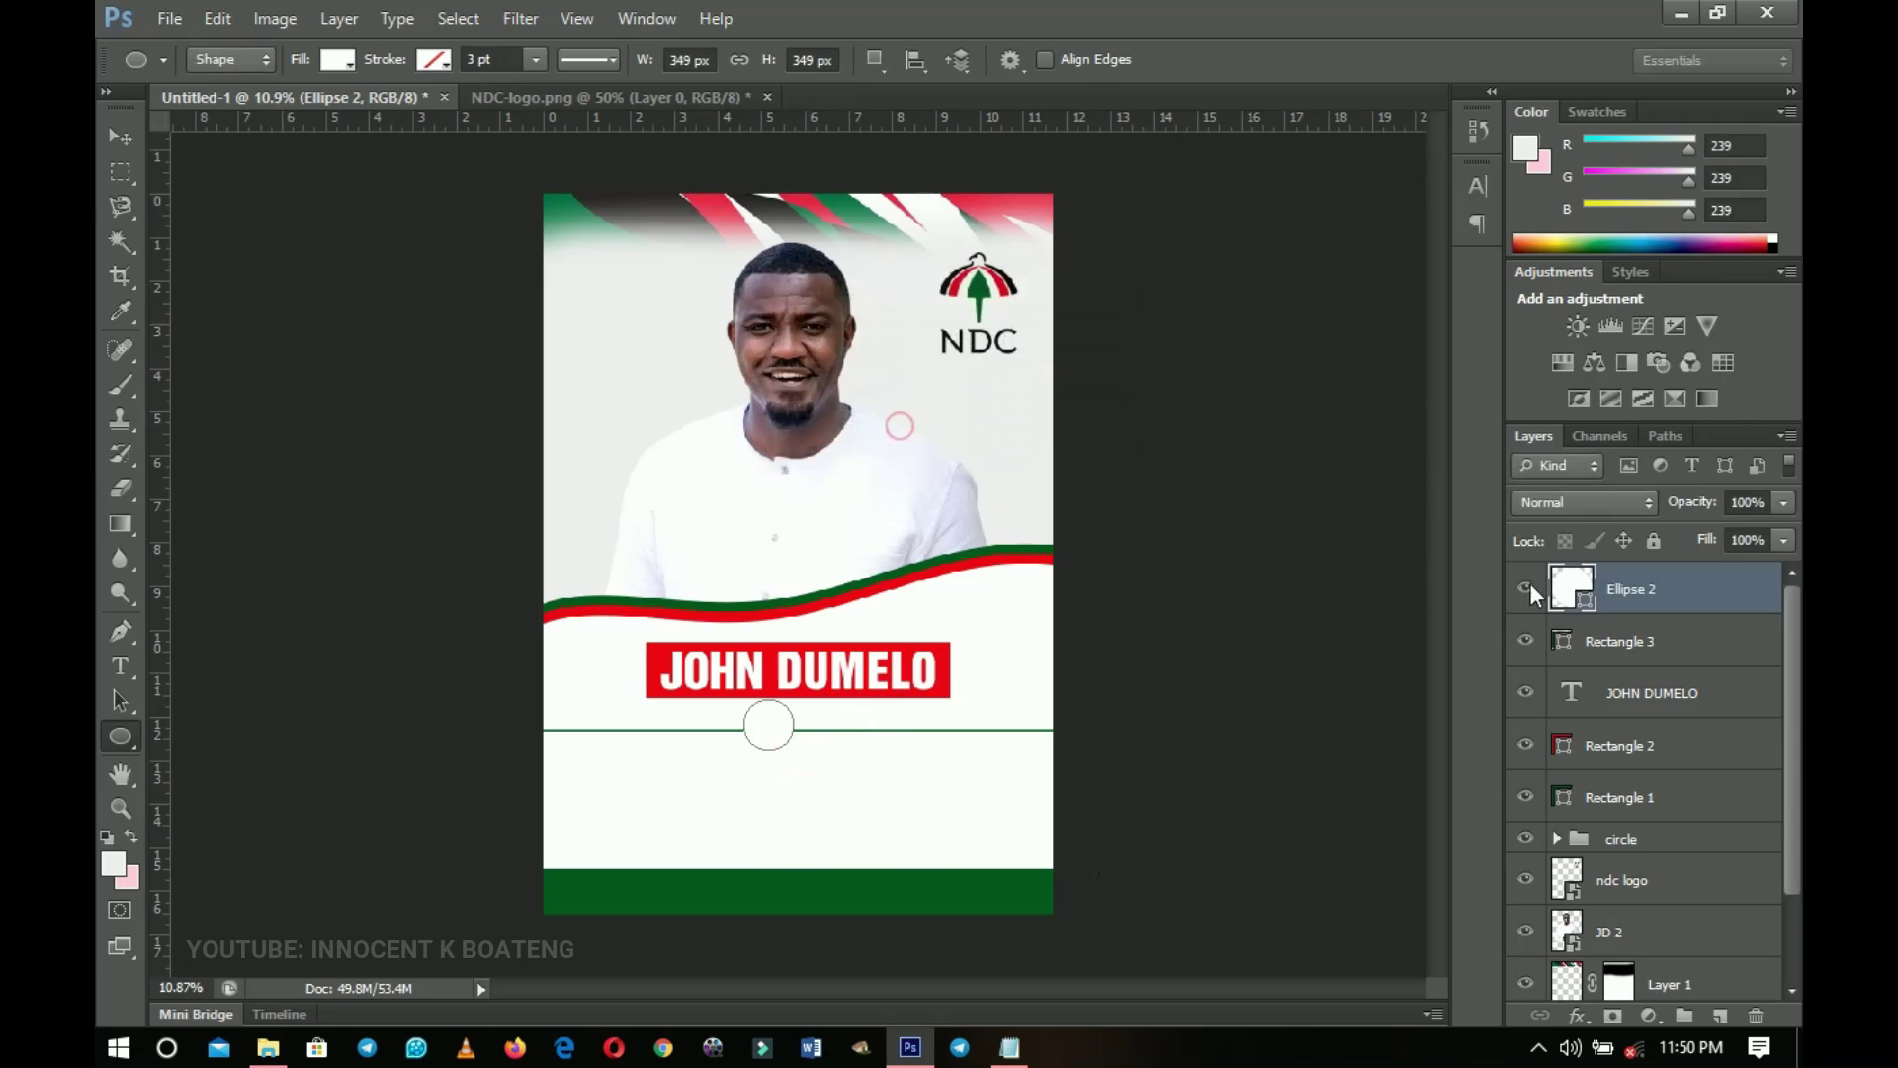
Recolour the circle with the footer's green, #005c1c, and centre it horizontally on the page
double_click(1586, 605)
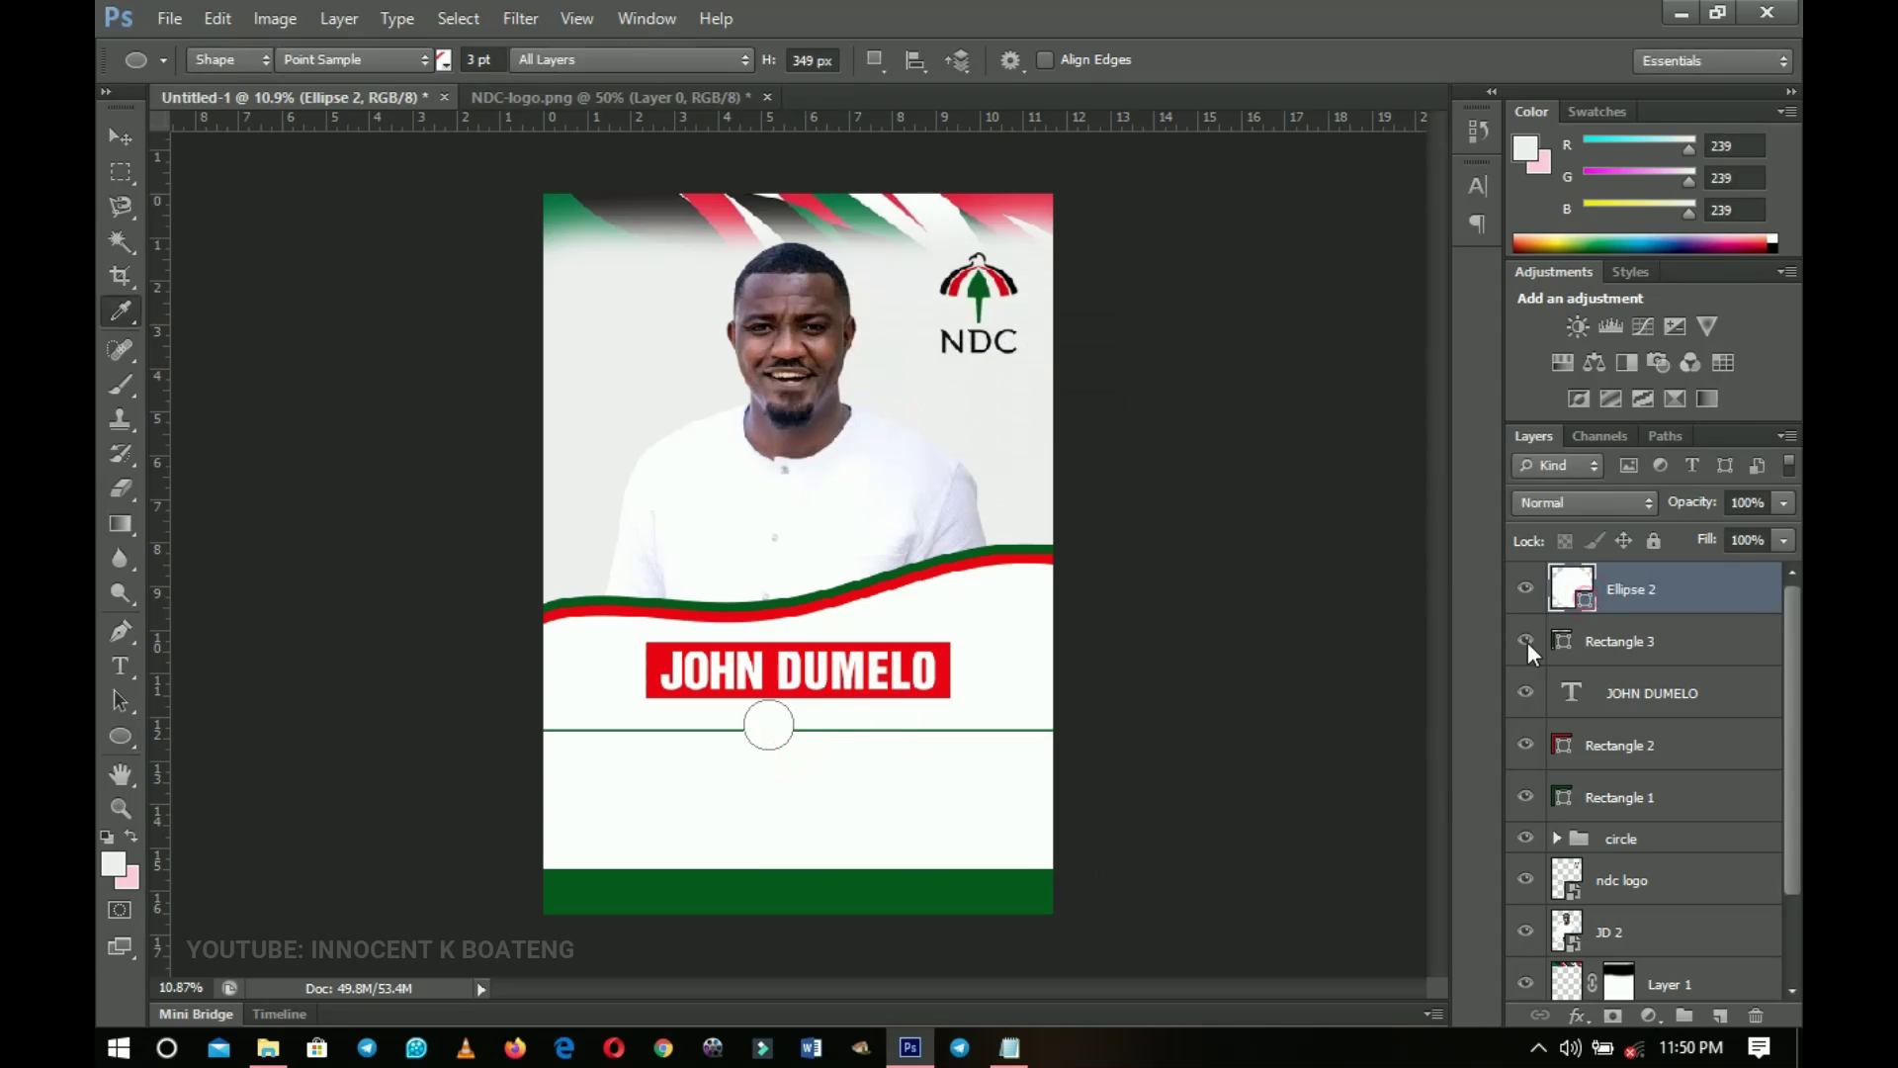
click(994, 888)
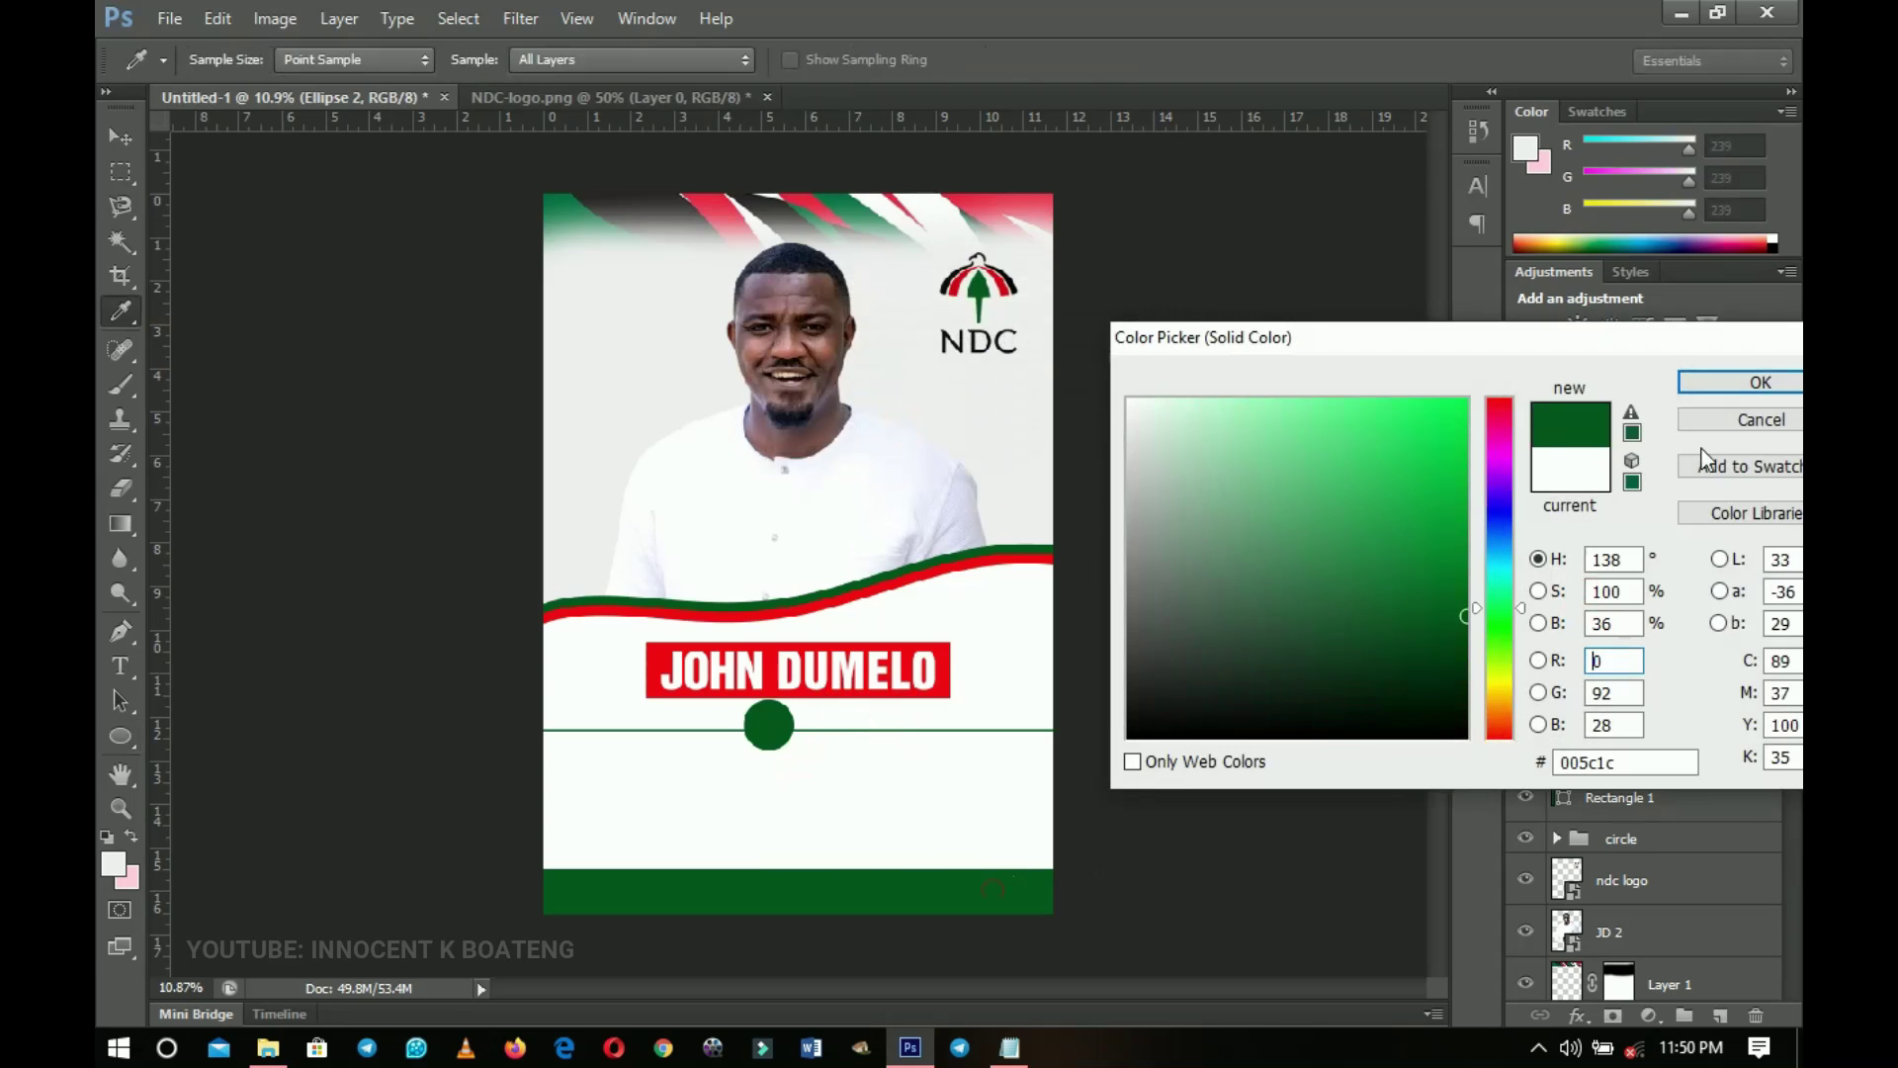
click(1760, 381)
click(120, 137)
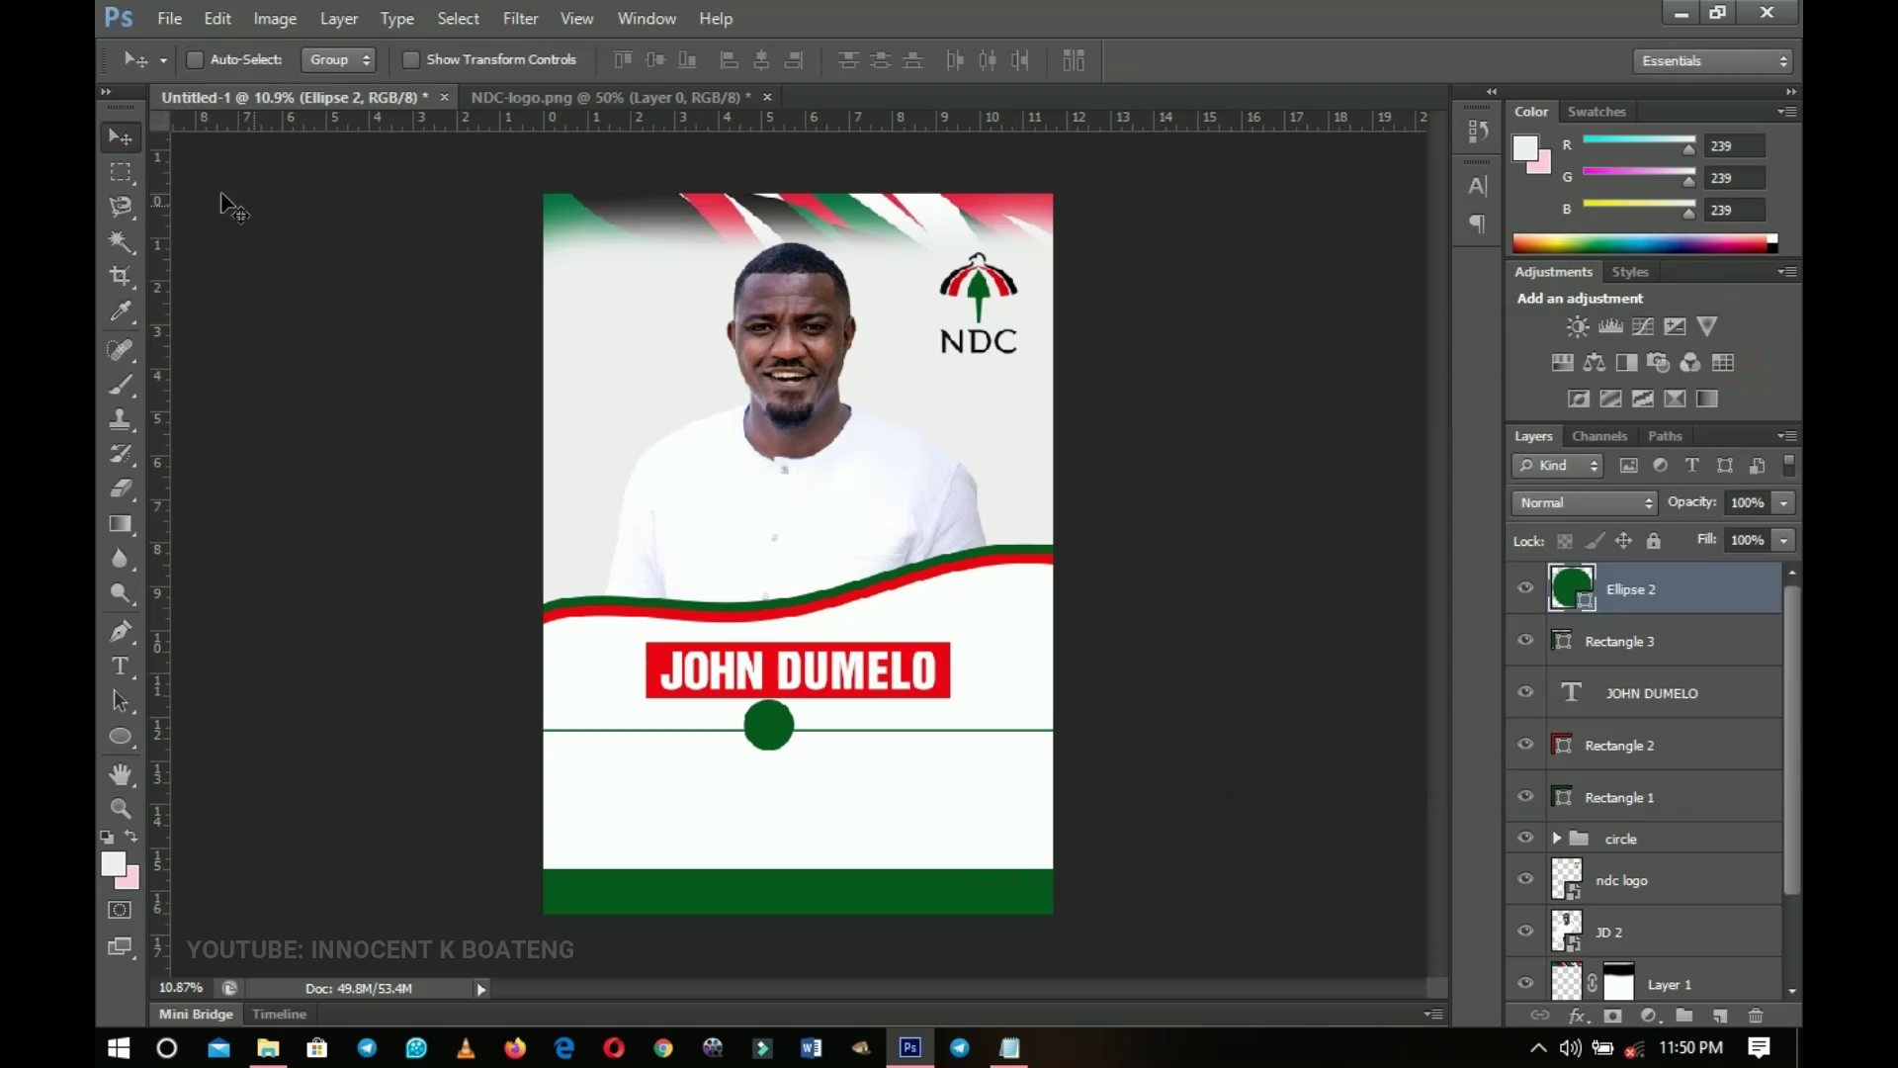
key(ctrl+a)
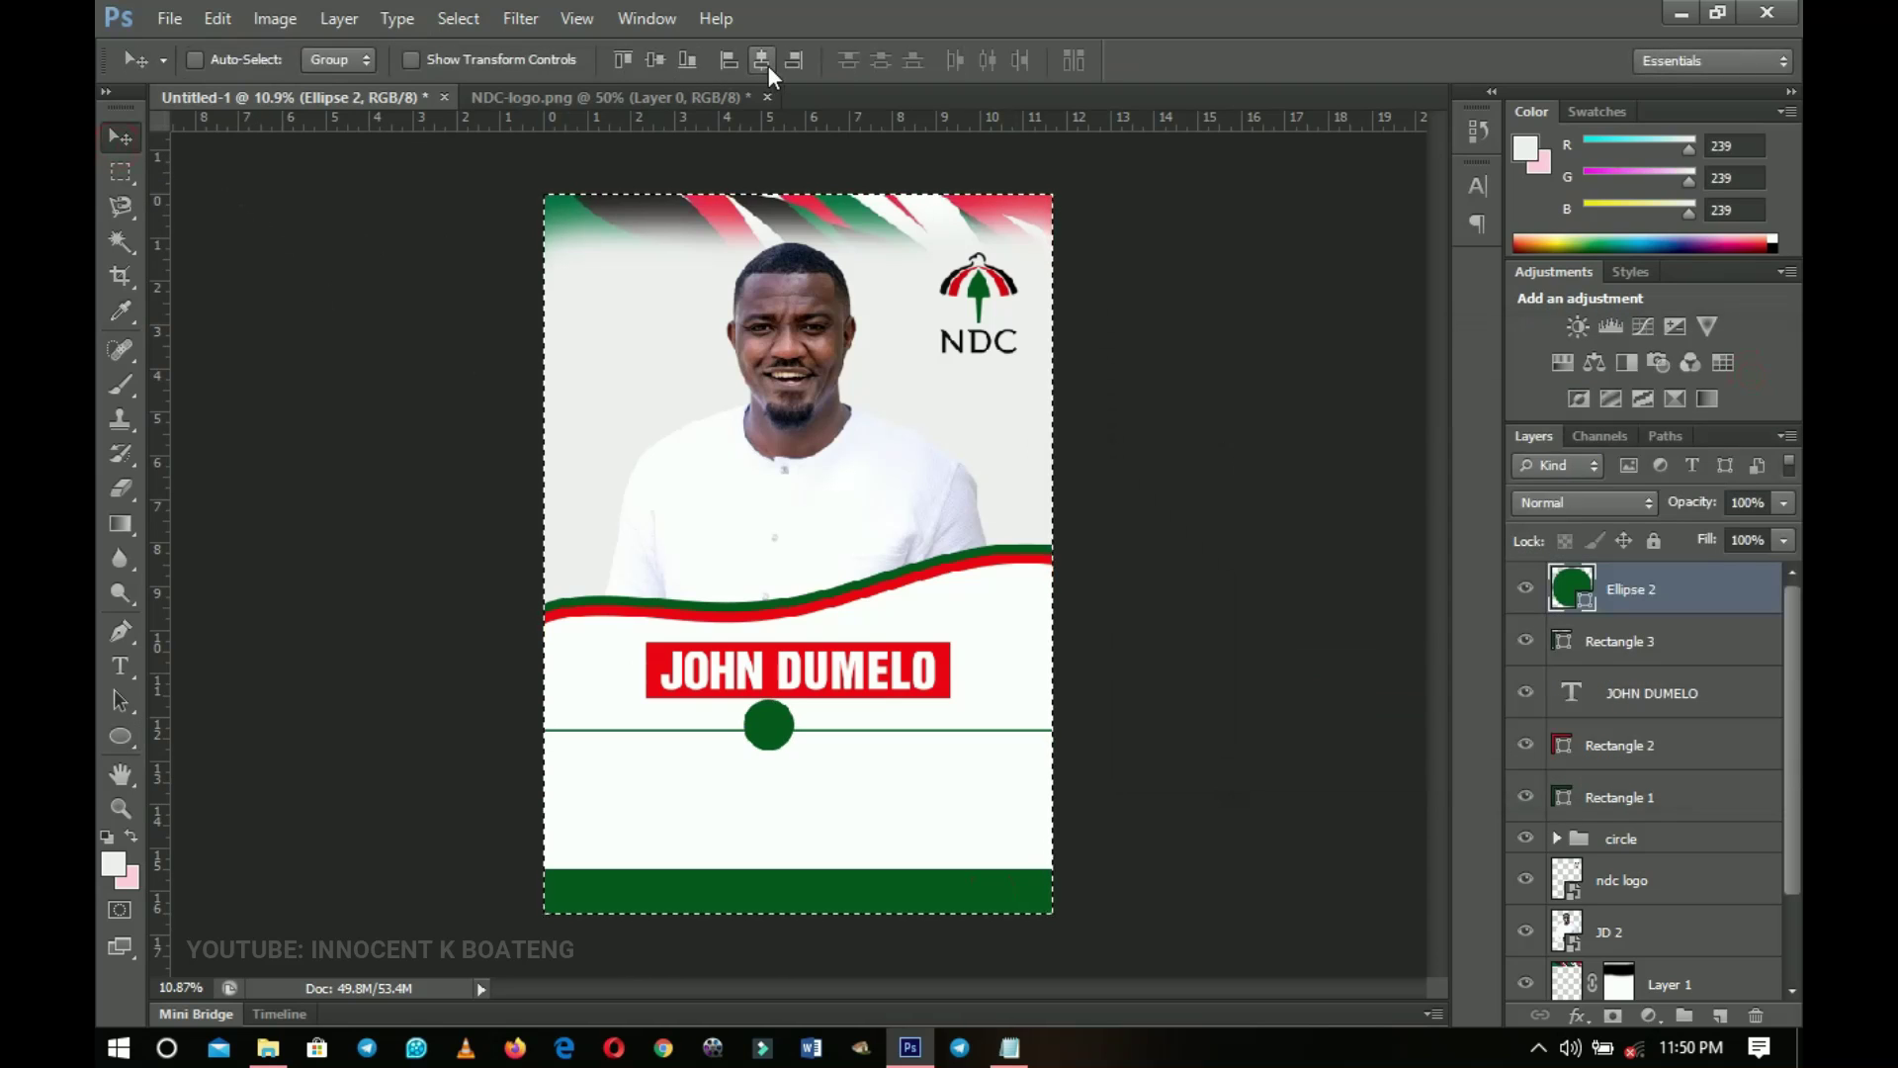
click(763, 62)
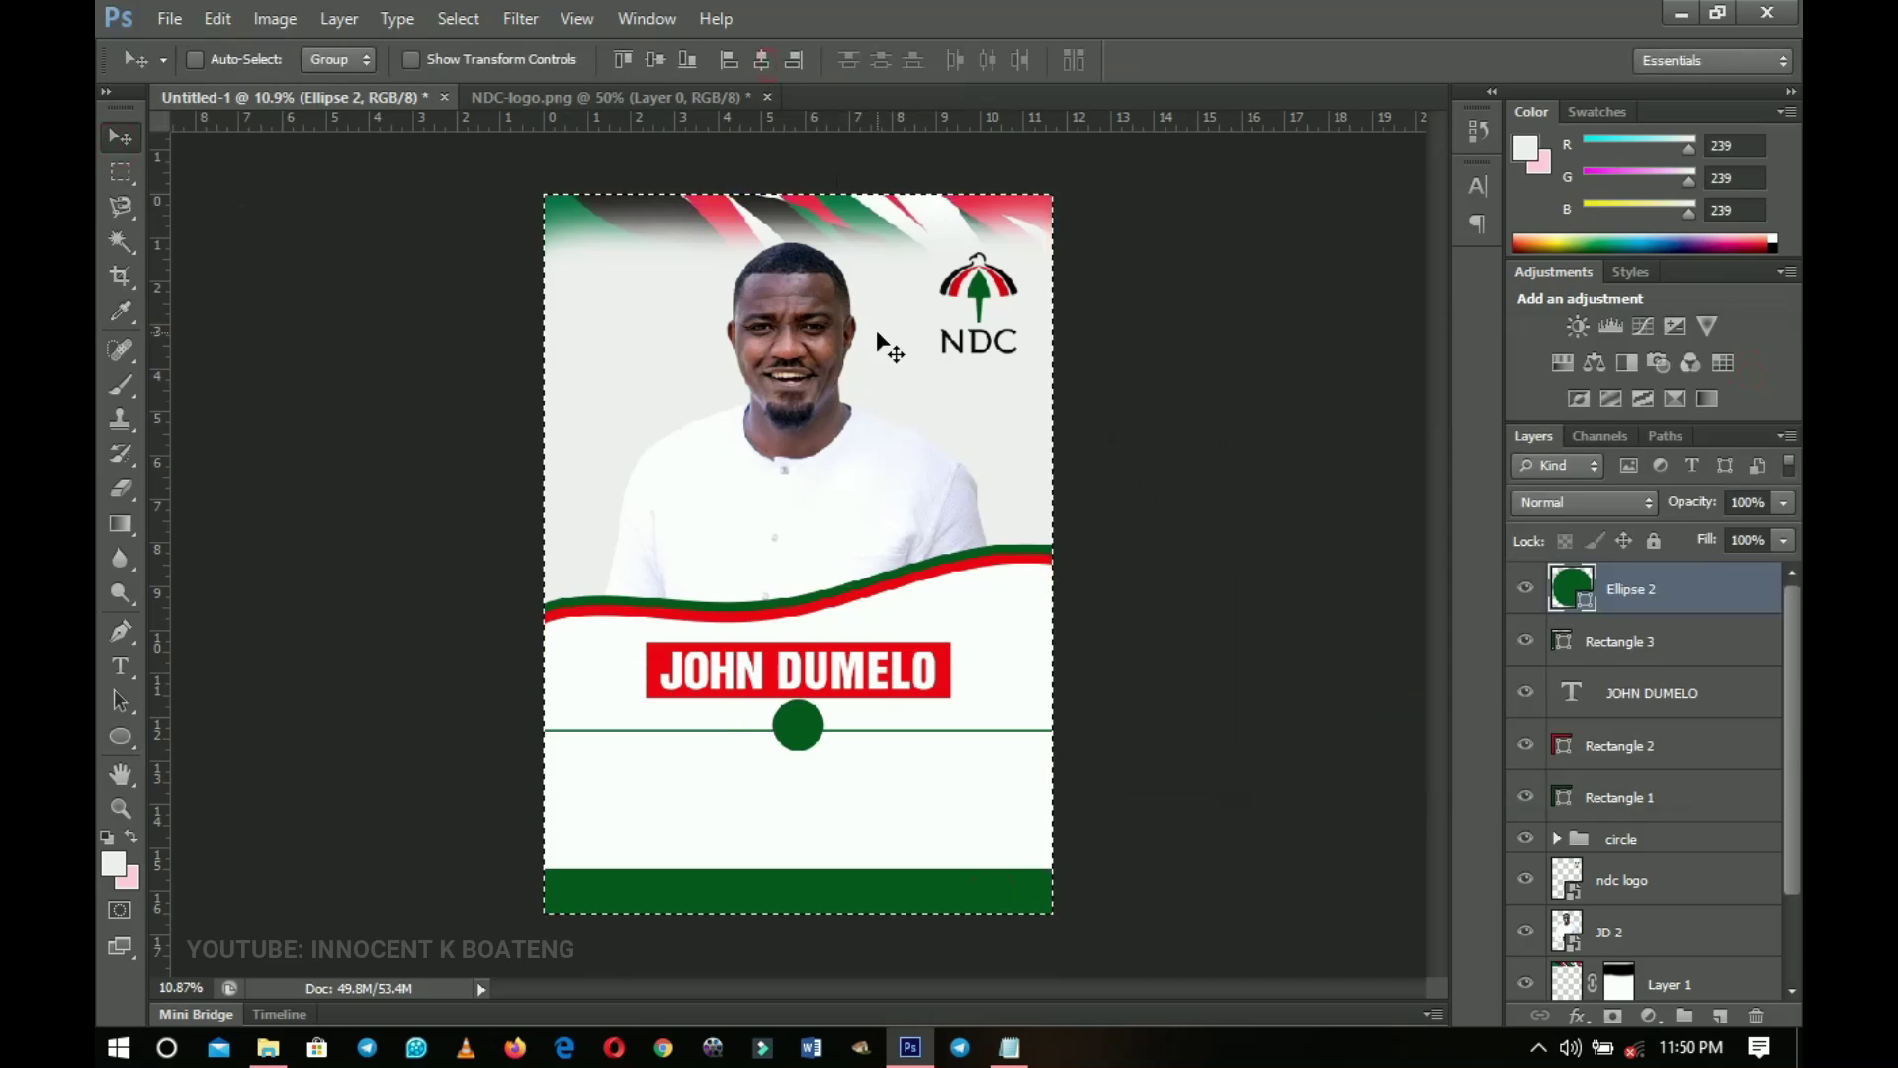
key(ctrl+d)
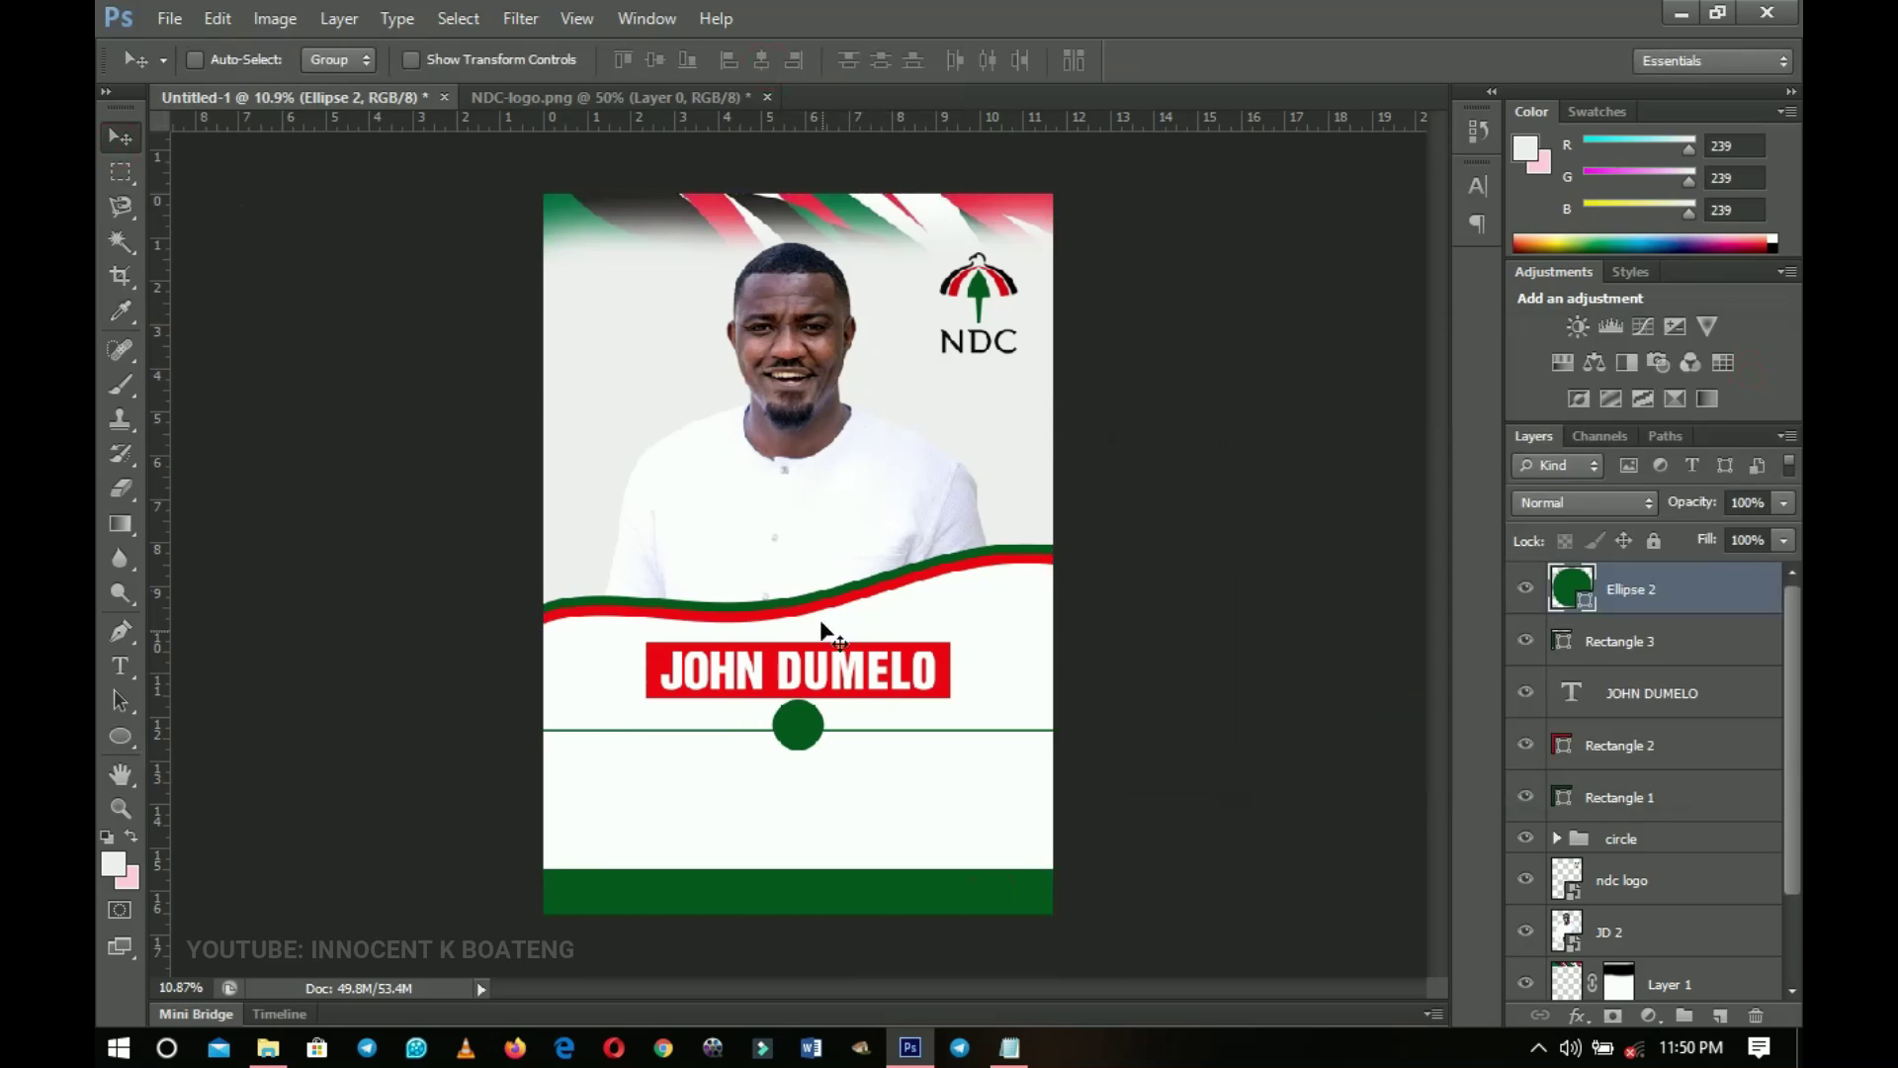
Scale the green circle to about 63% and nudge it slightly down onto the thin green line
key(z)
click(813, 767)
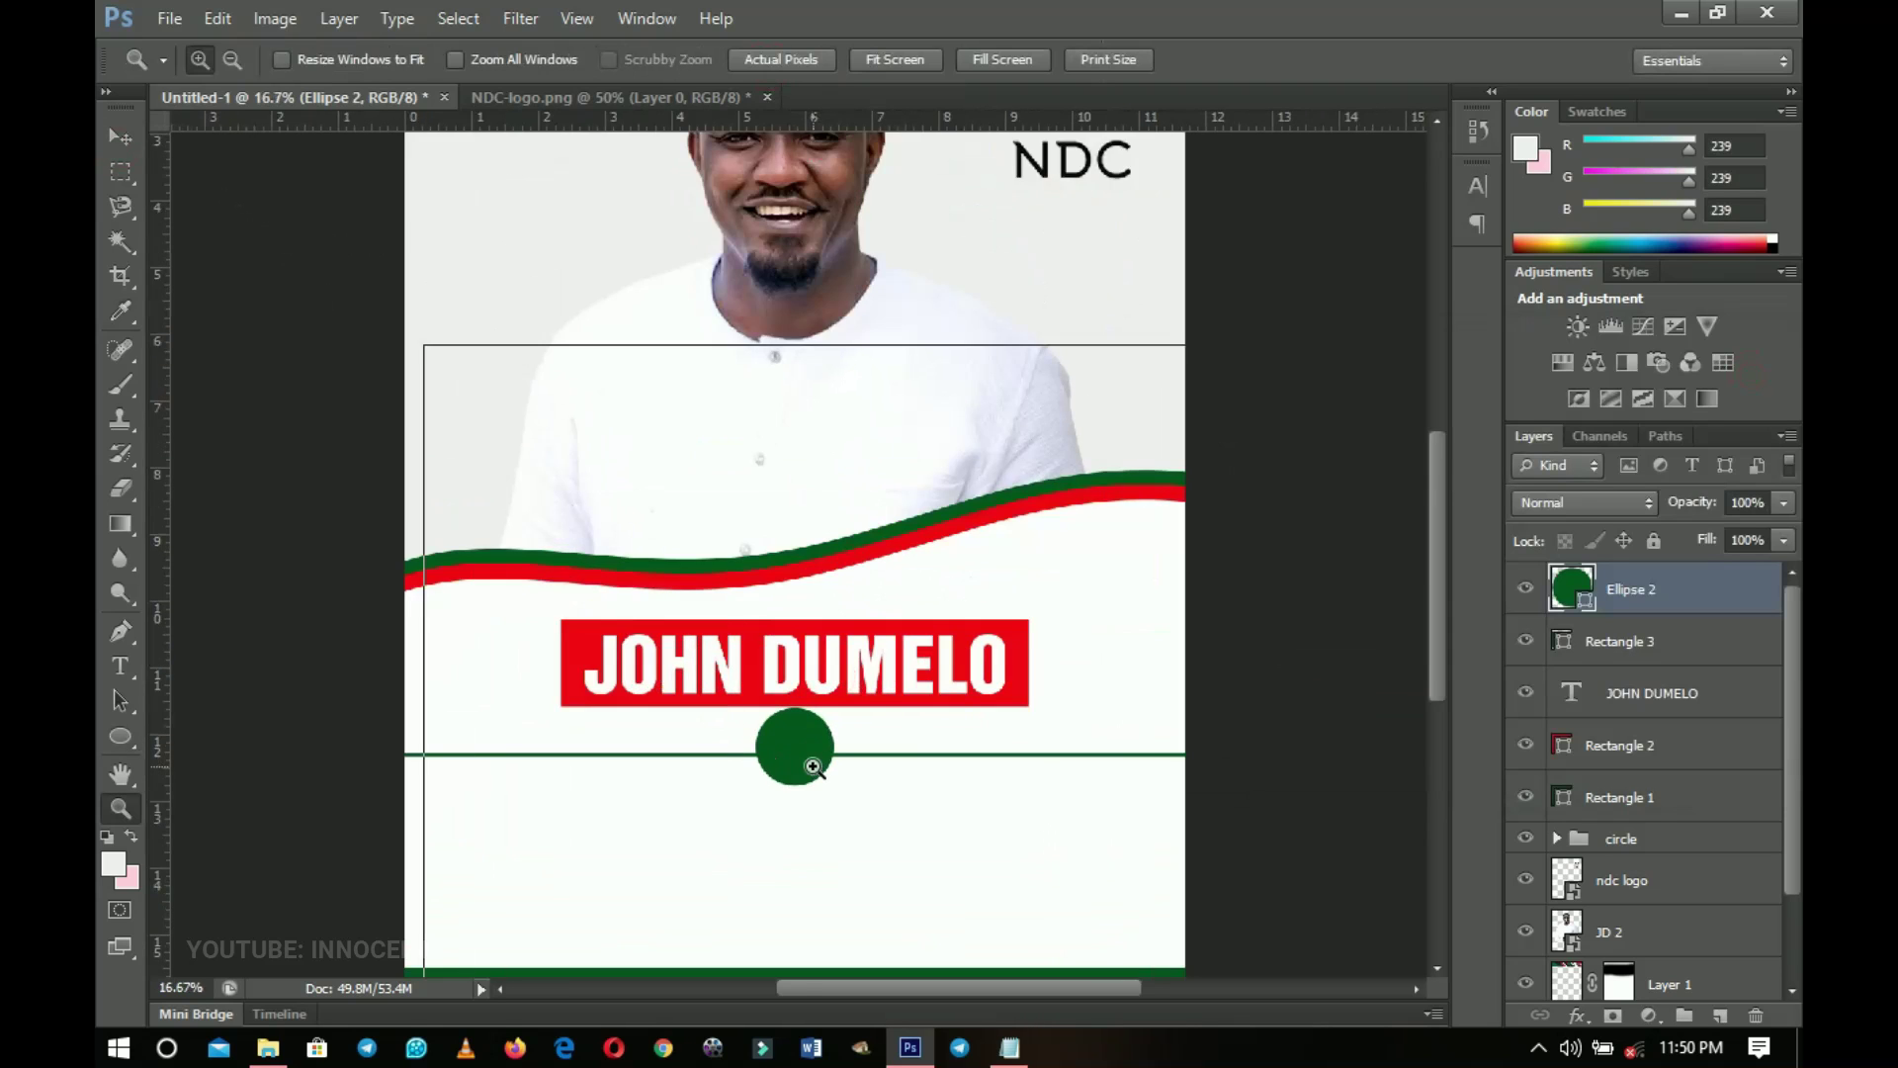
click(812, 768)
key(v)
key(ctrl+t)
drag(847, 800, 825, 786)
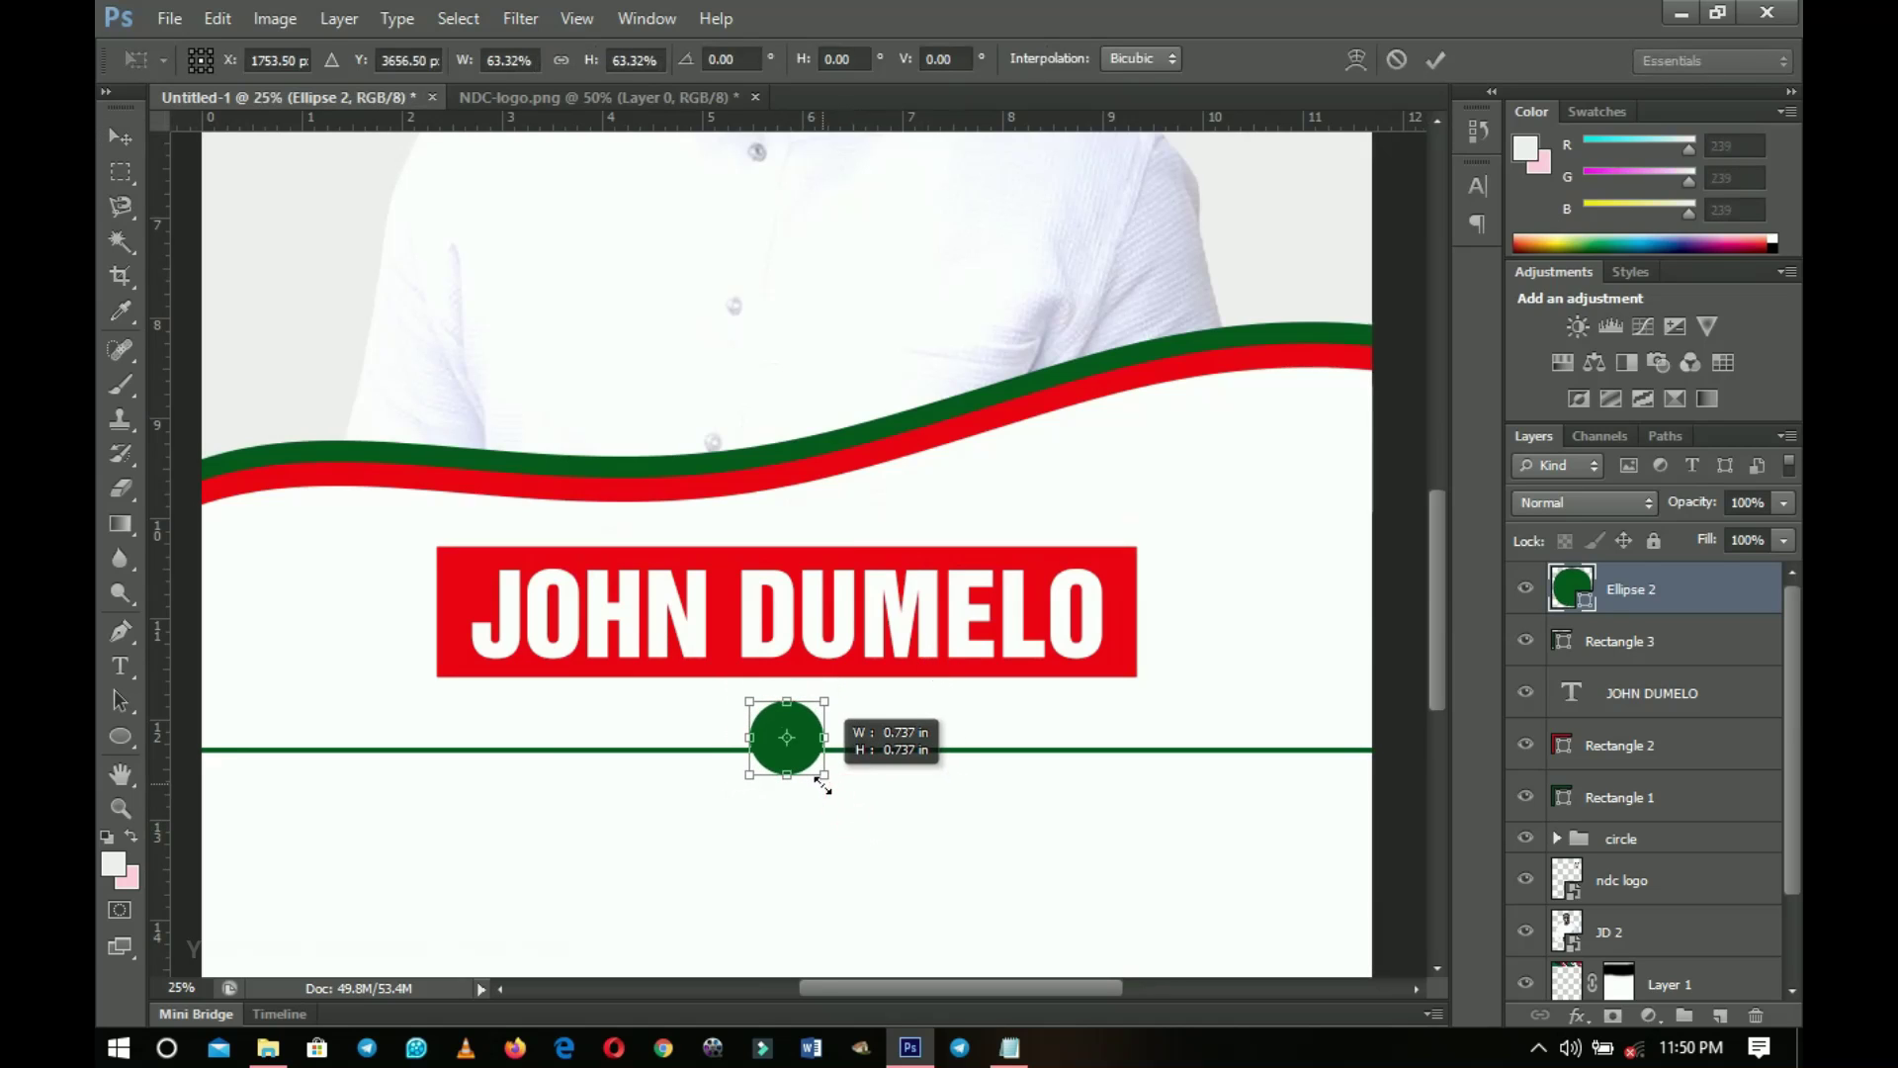
key(Return)
key(Down)
key(Down)
key(Down)
key(Up)
key(Down)
key(Up)
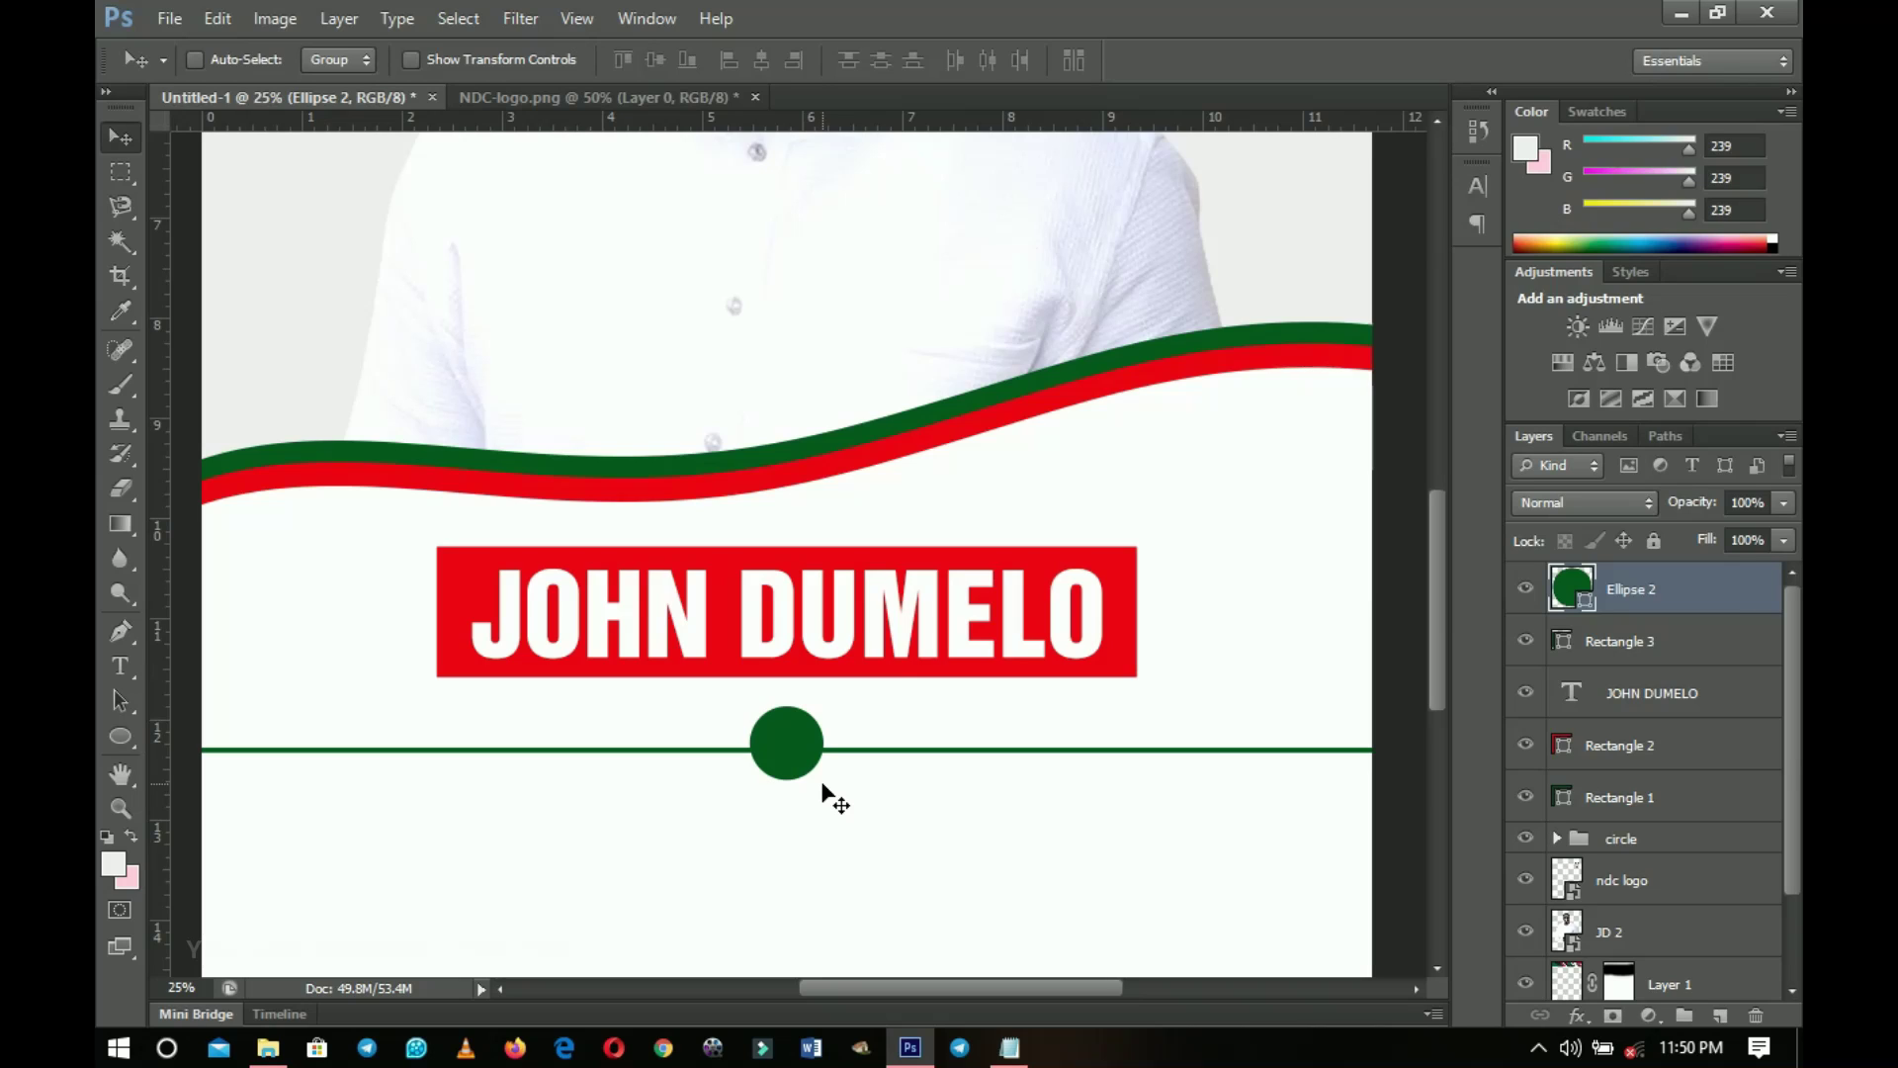
Add the white text "AS" in 30 pt Helvetica Inserat inside the green circle
key(t)
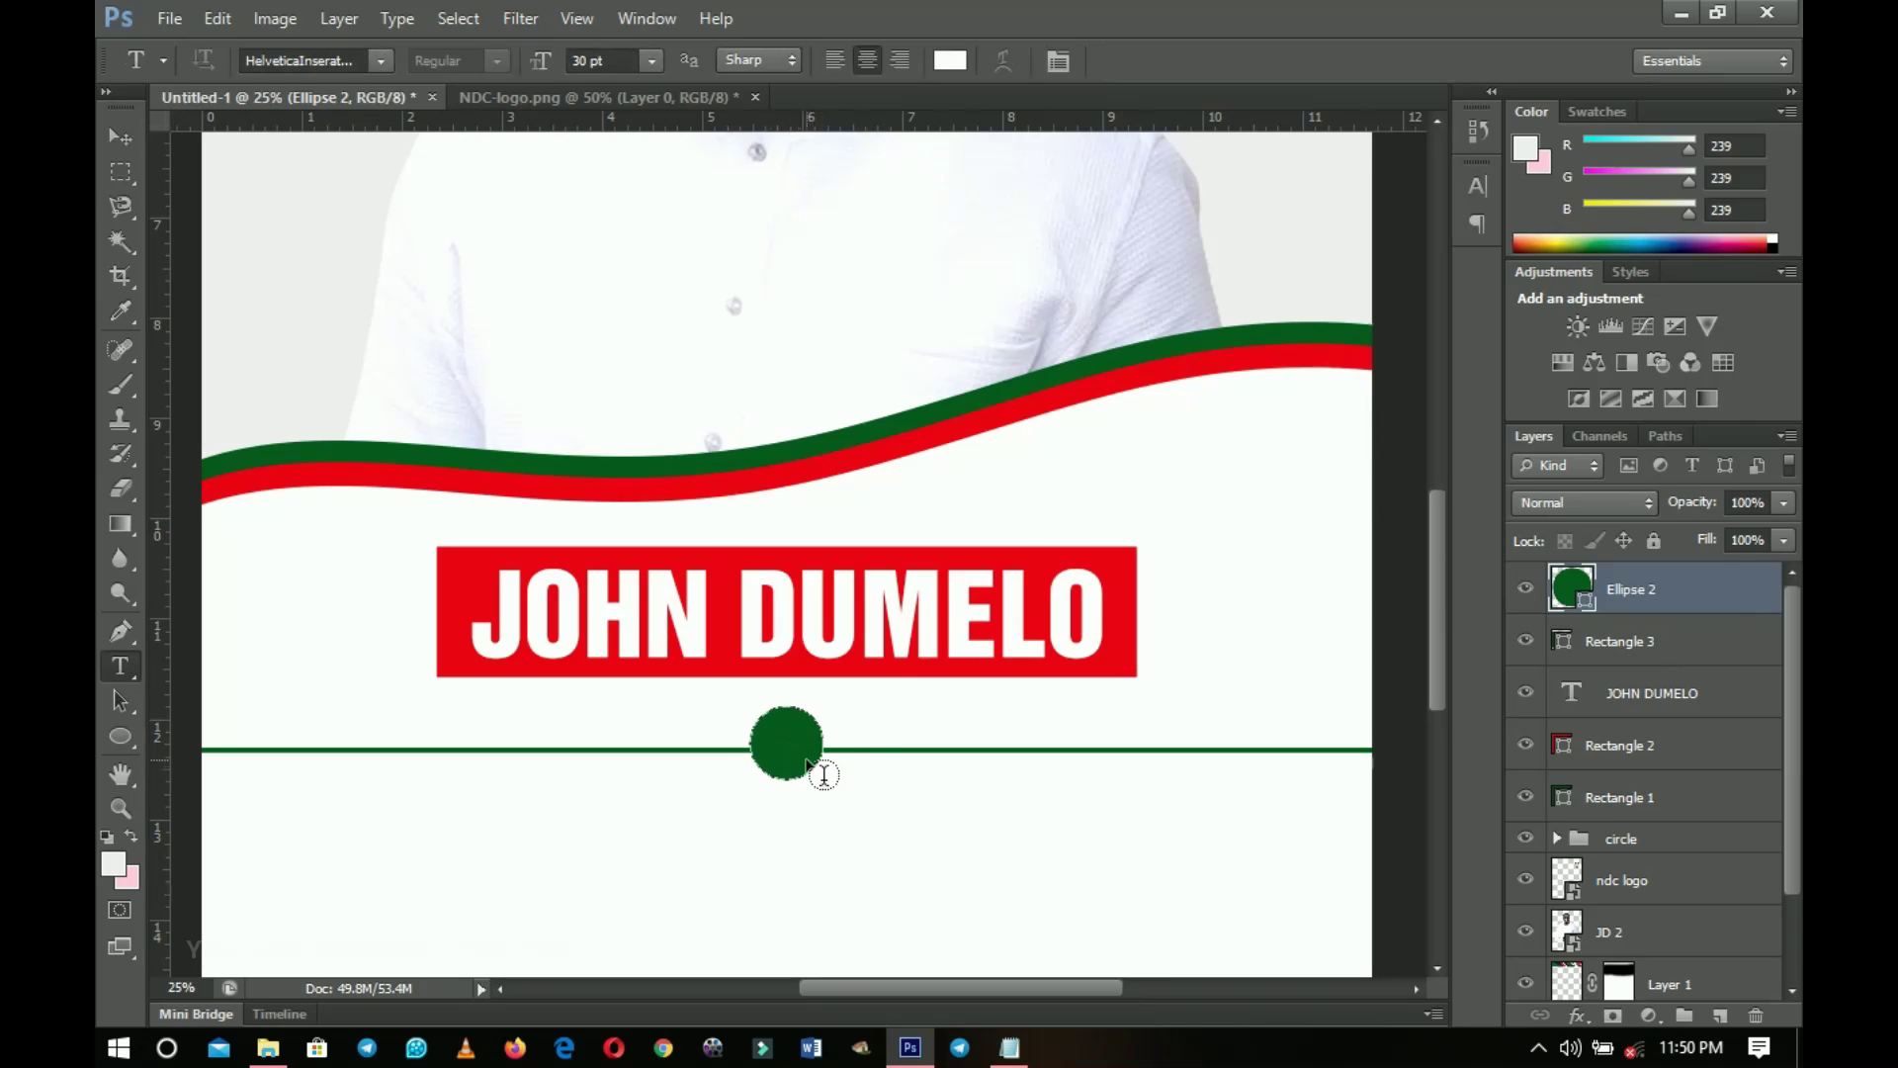
click(684, 803)
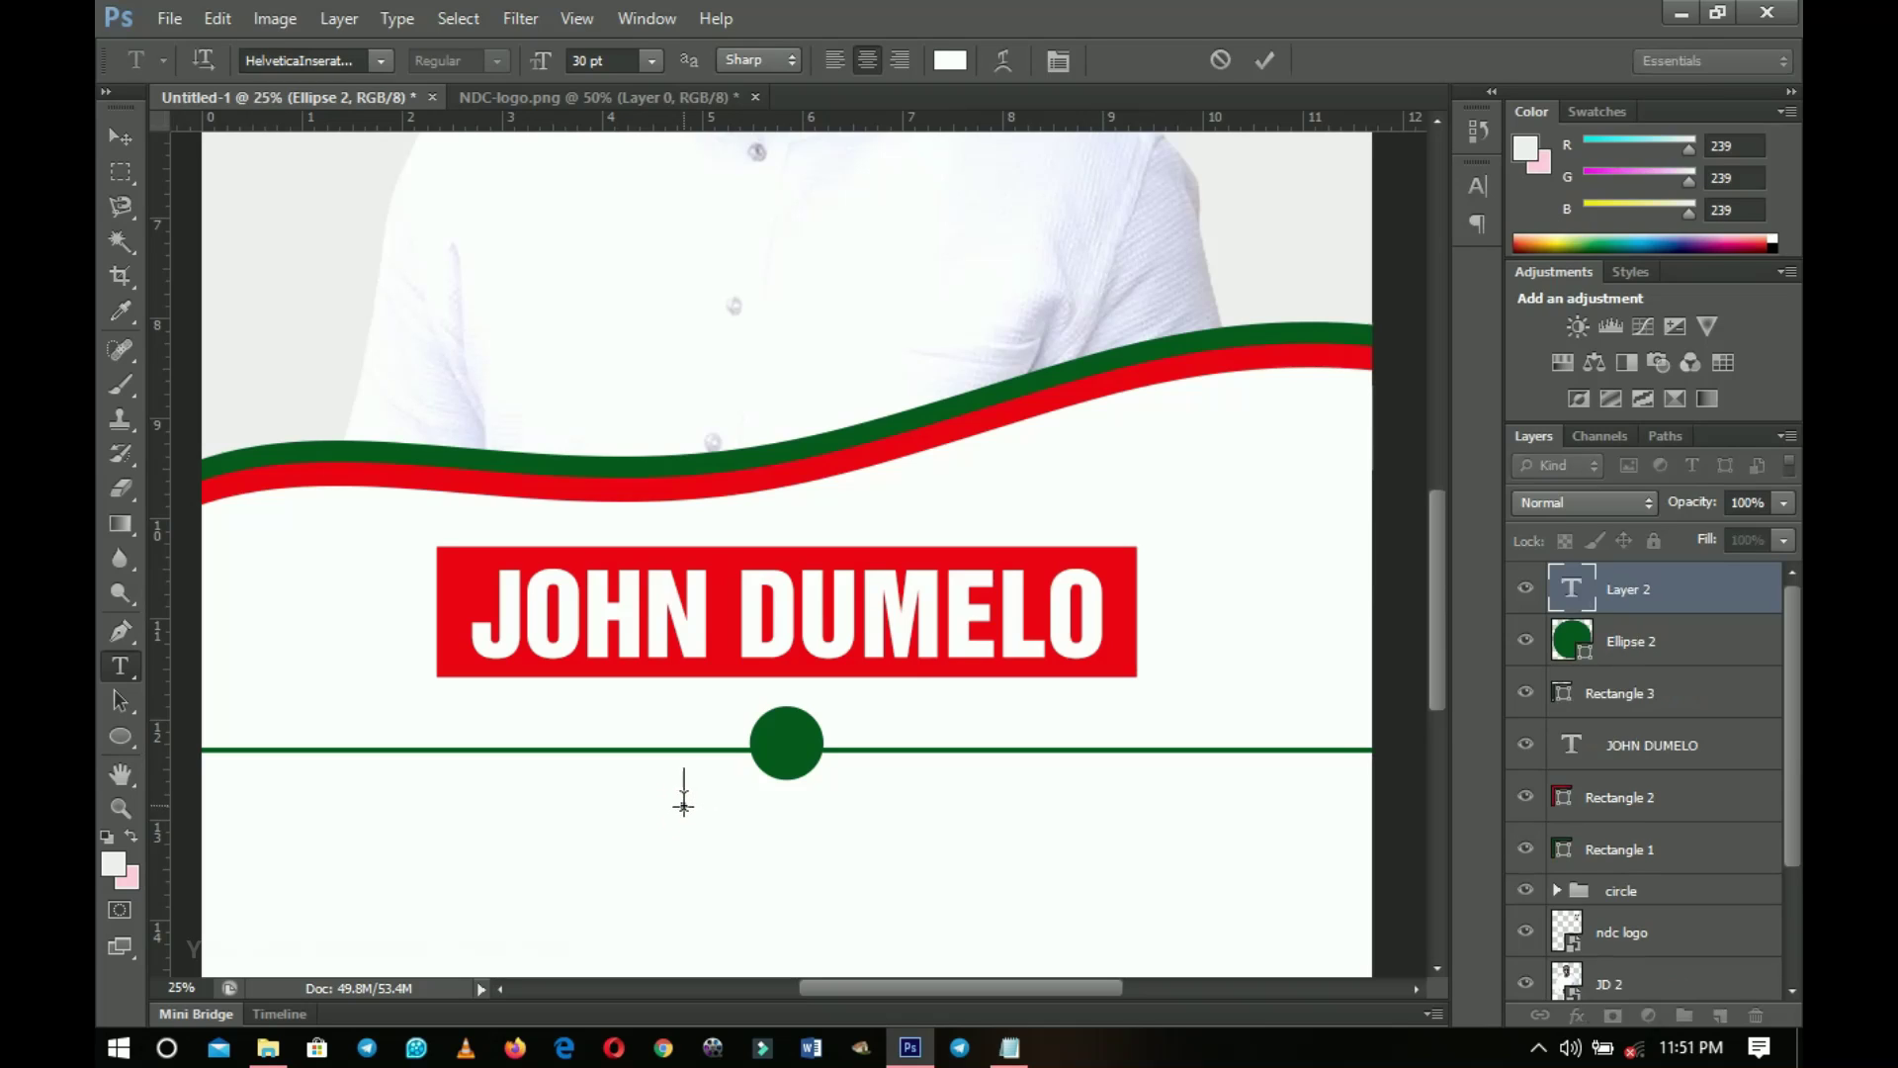
text(AS)
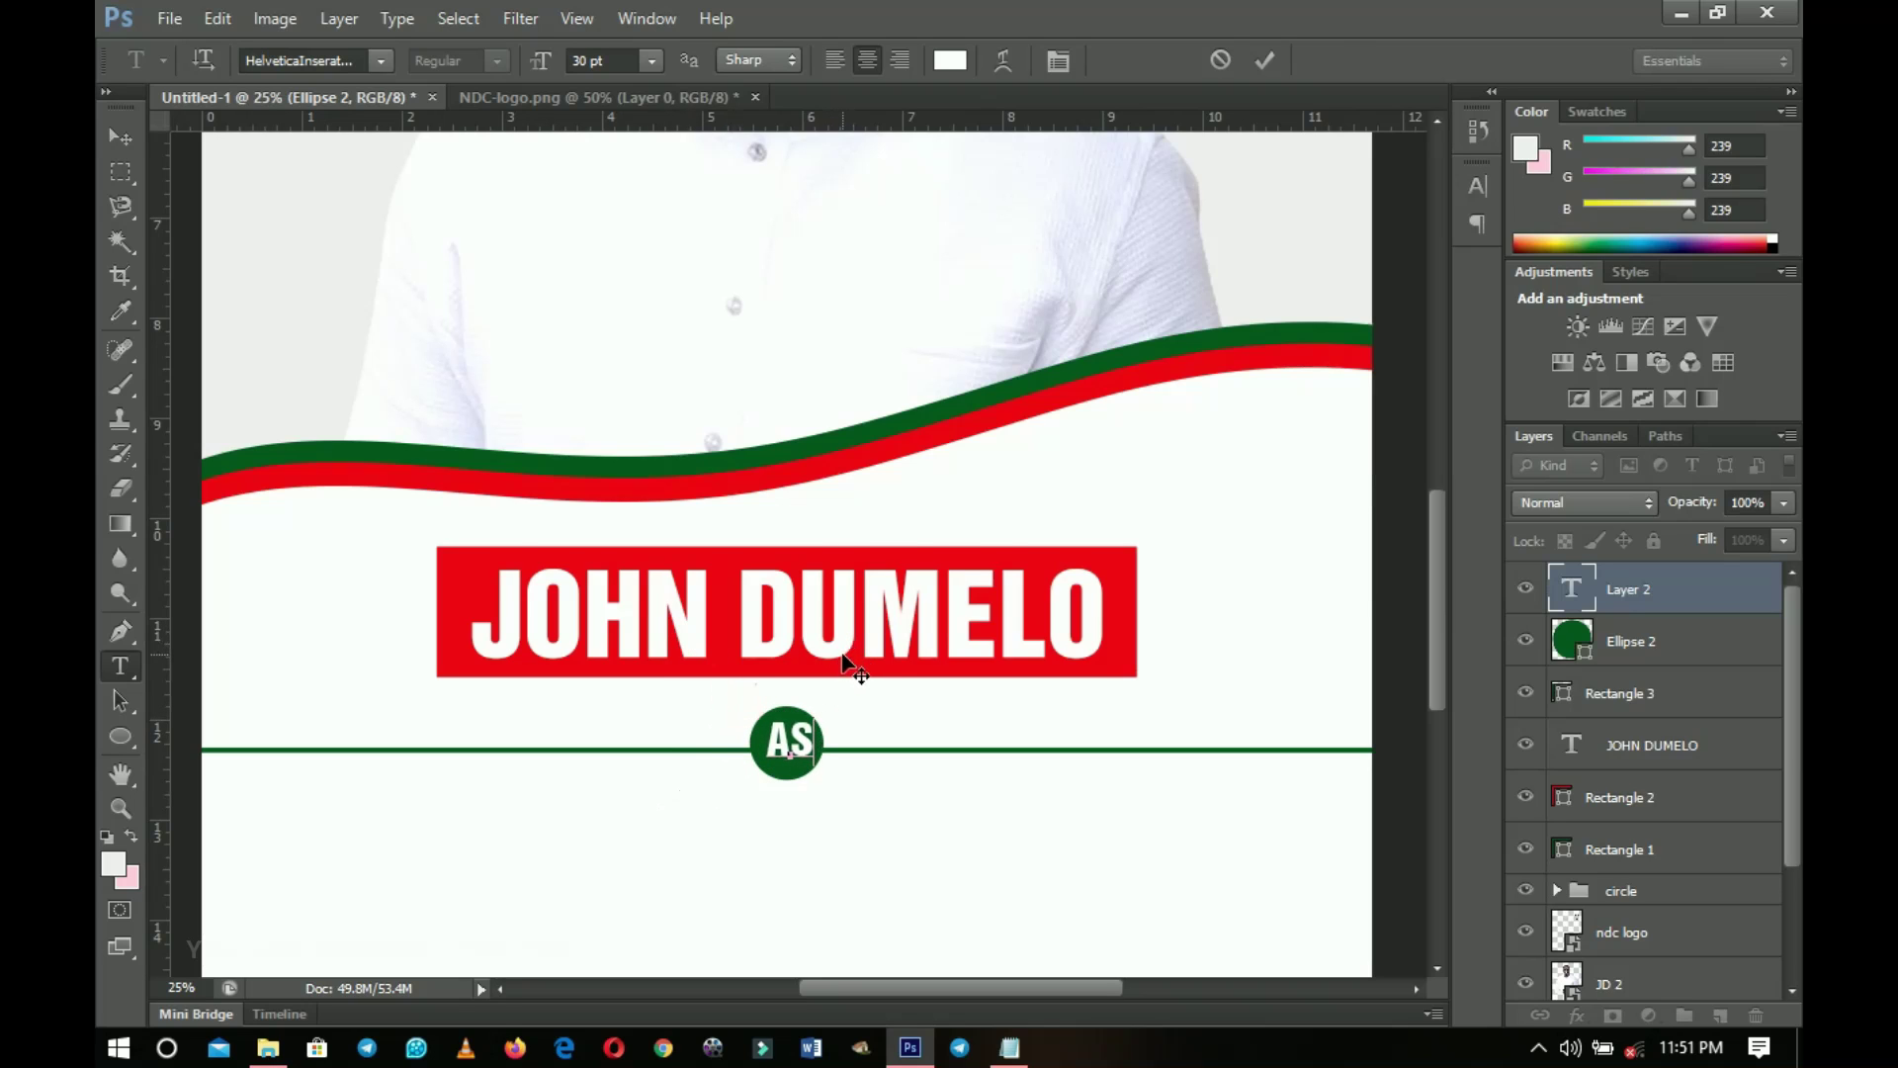
key(ctrl+Return)
key(v)
key(ctrl+0)
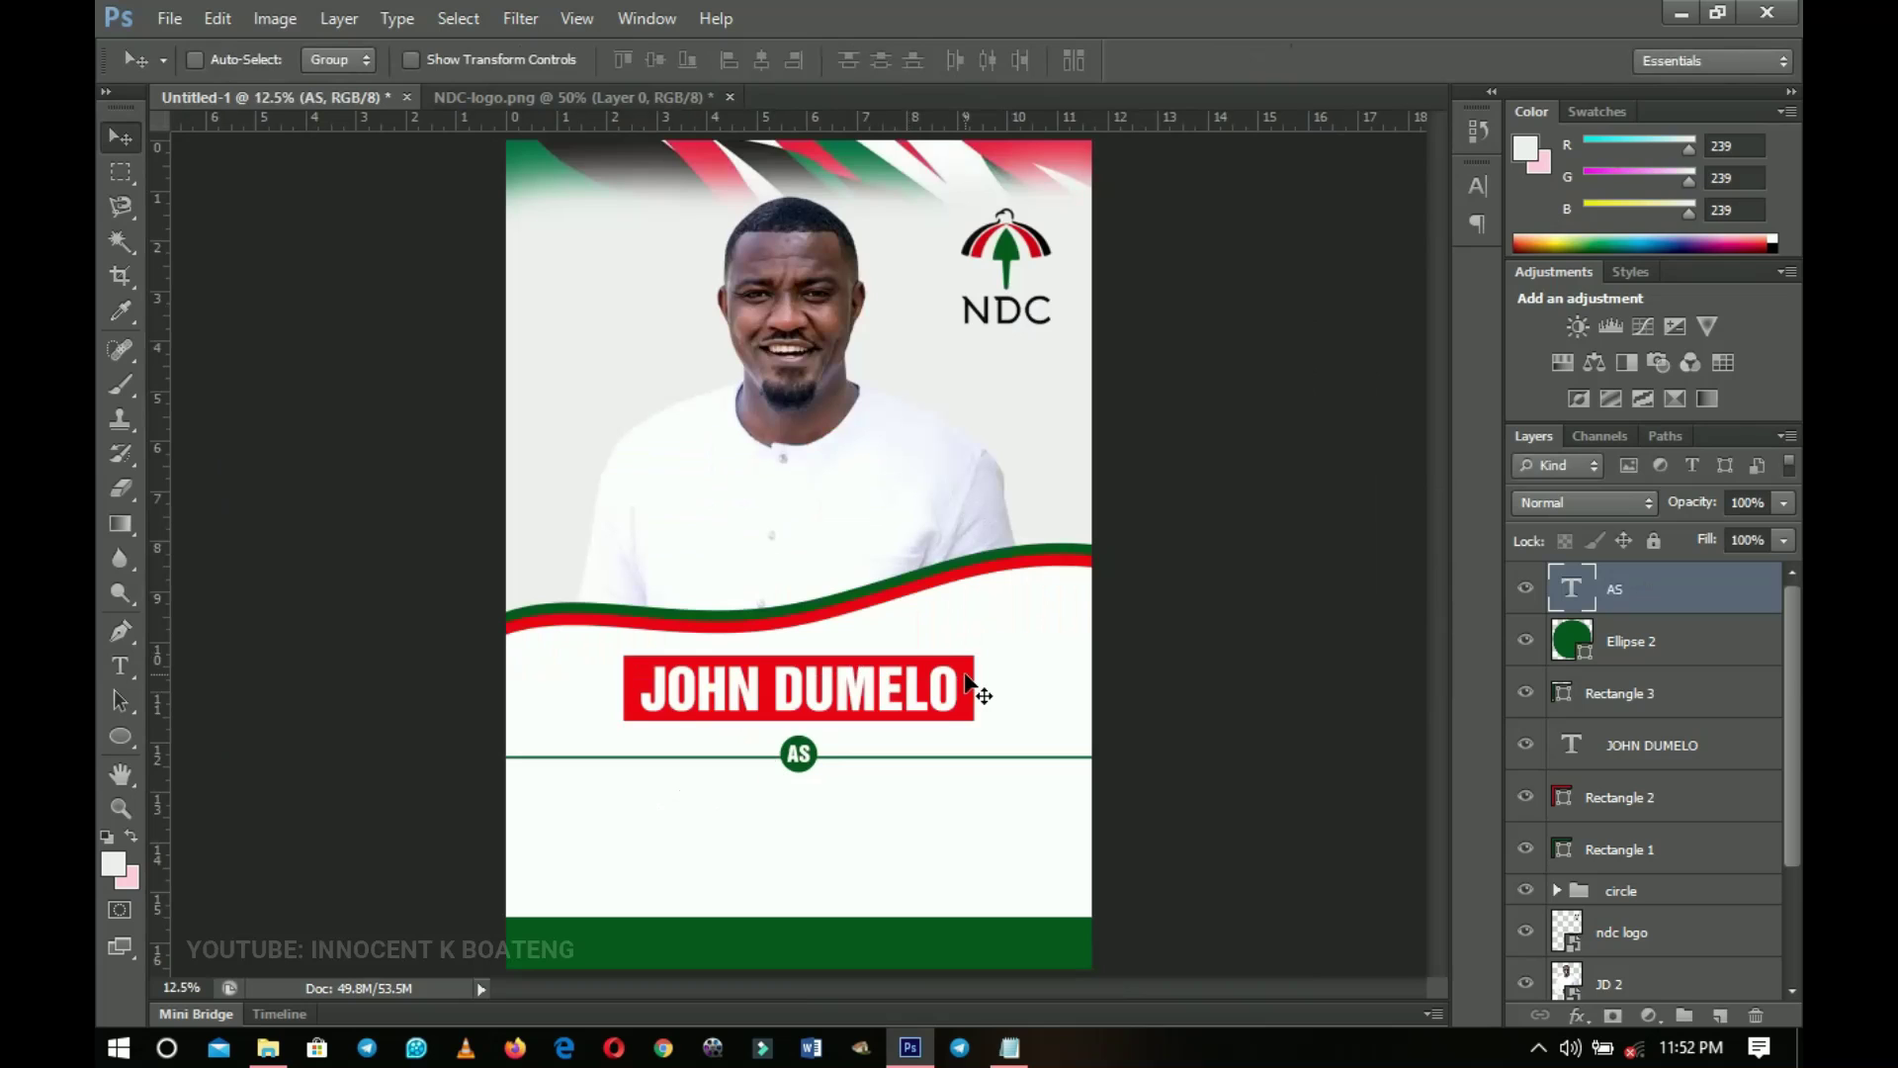
Duplicate the "AS" text below the circle and replace its wording with "MEMBER OF PARLIAMENT" copied from the Notepad notes
key(ctrl+j)
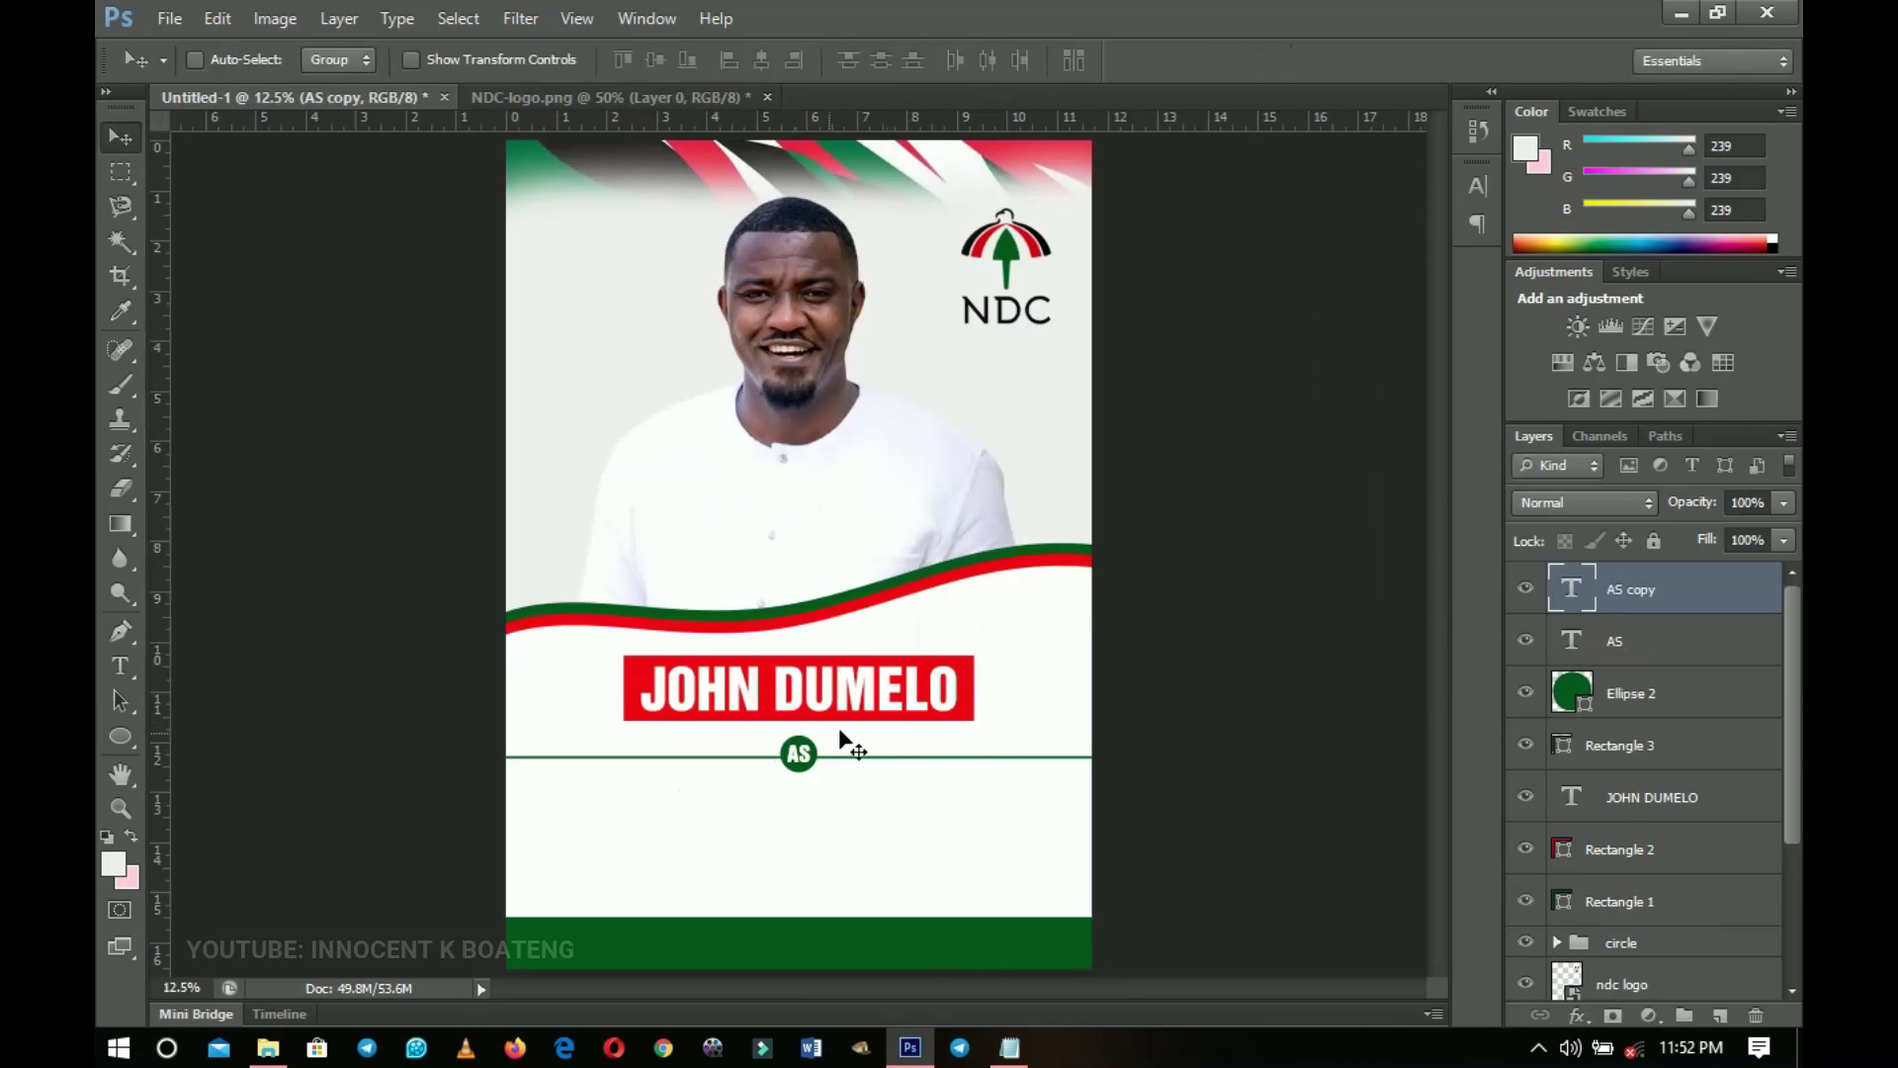
drag(803, 762, 808, 801)
click(1010, 1048)
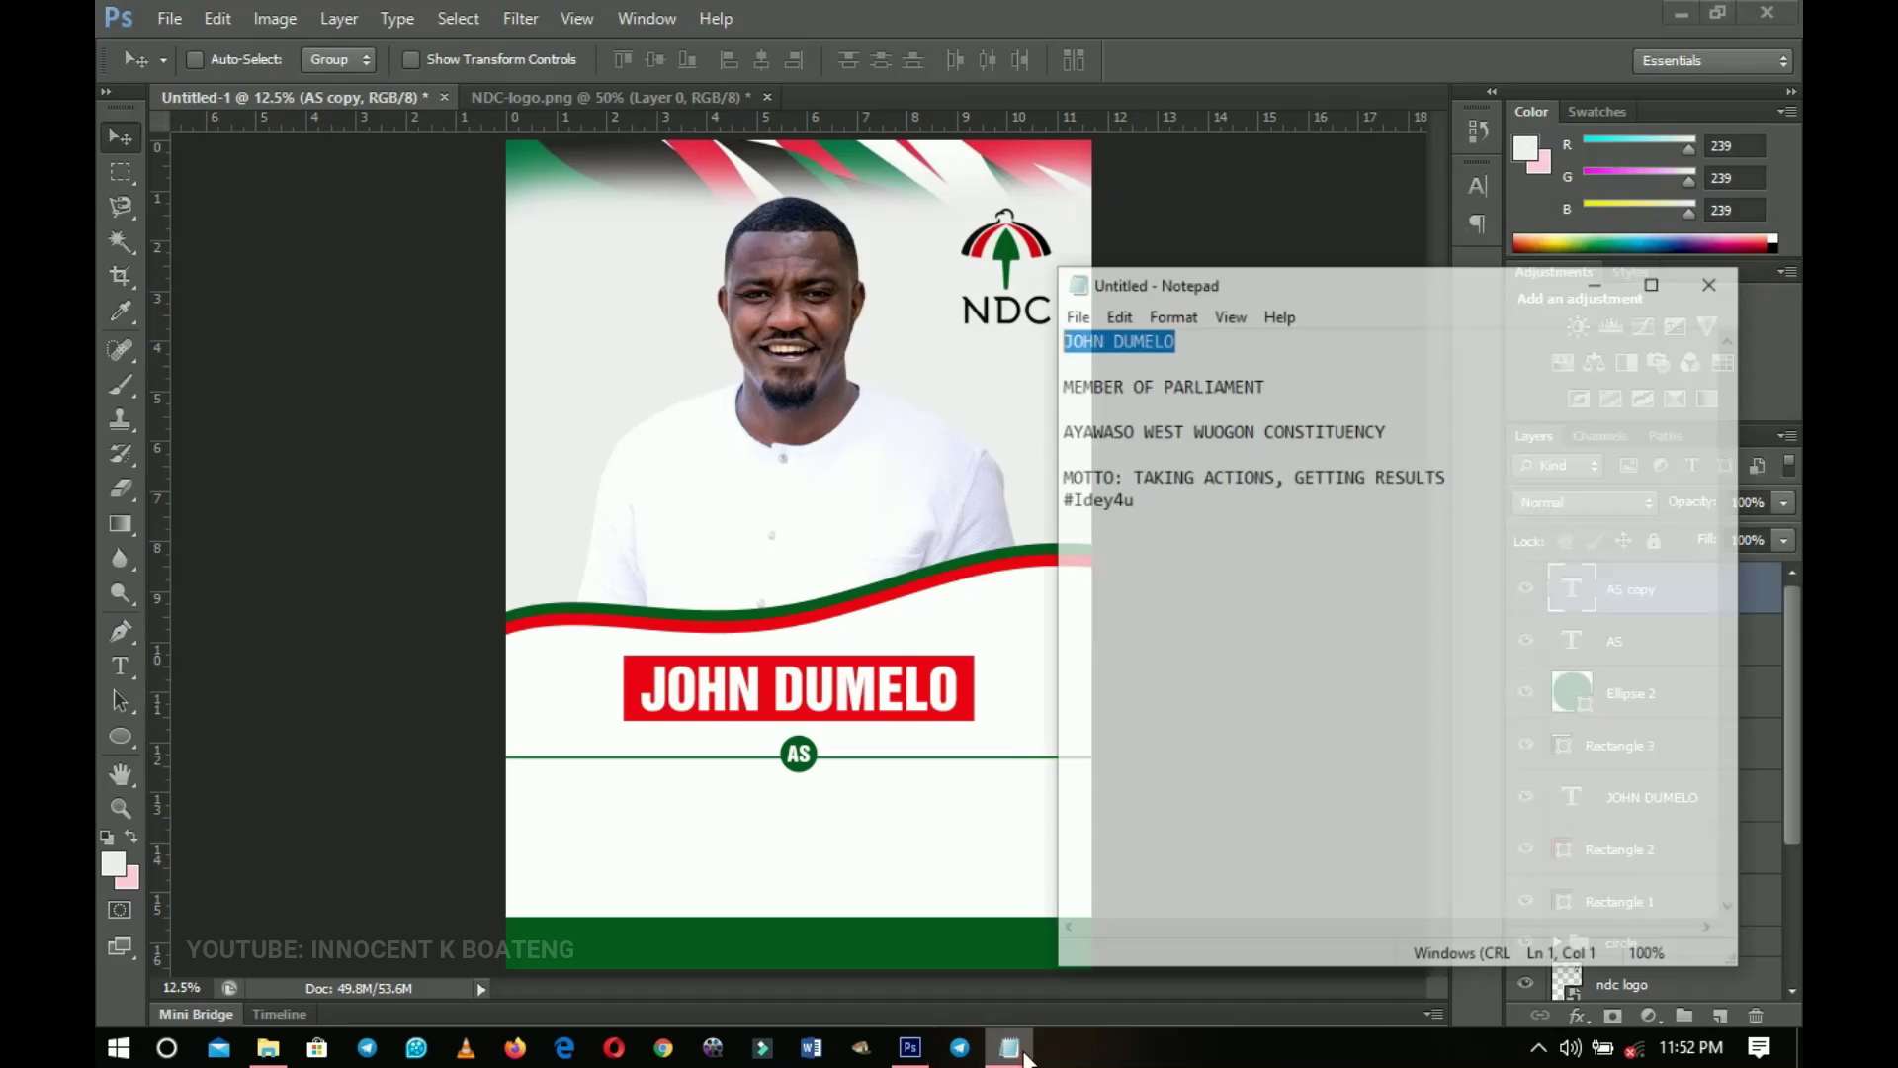
click(1322, 323)
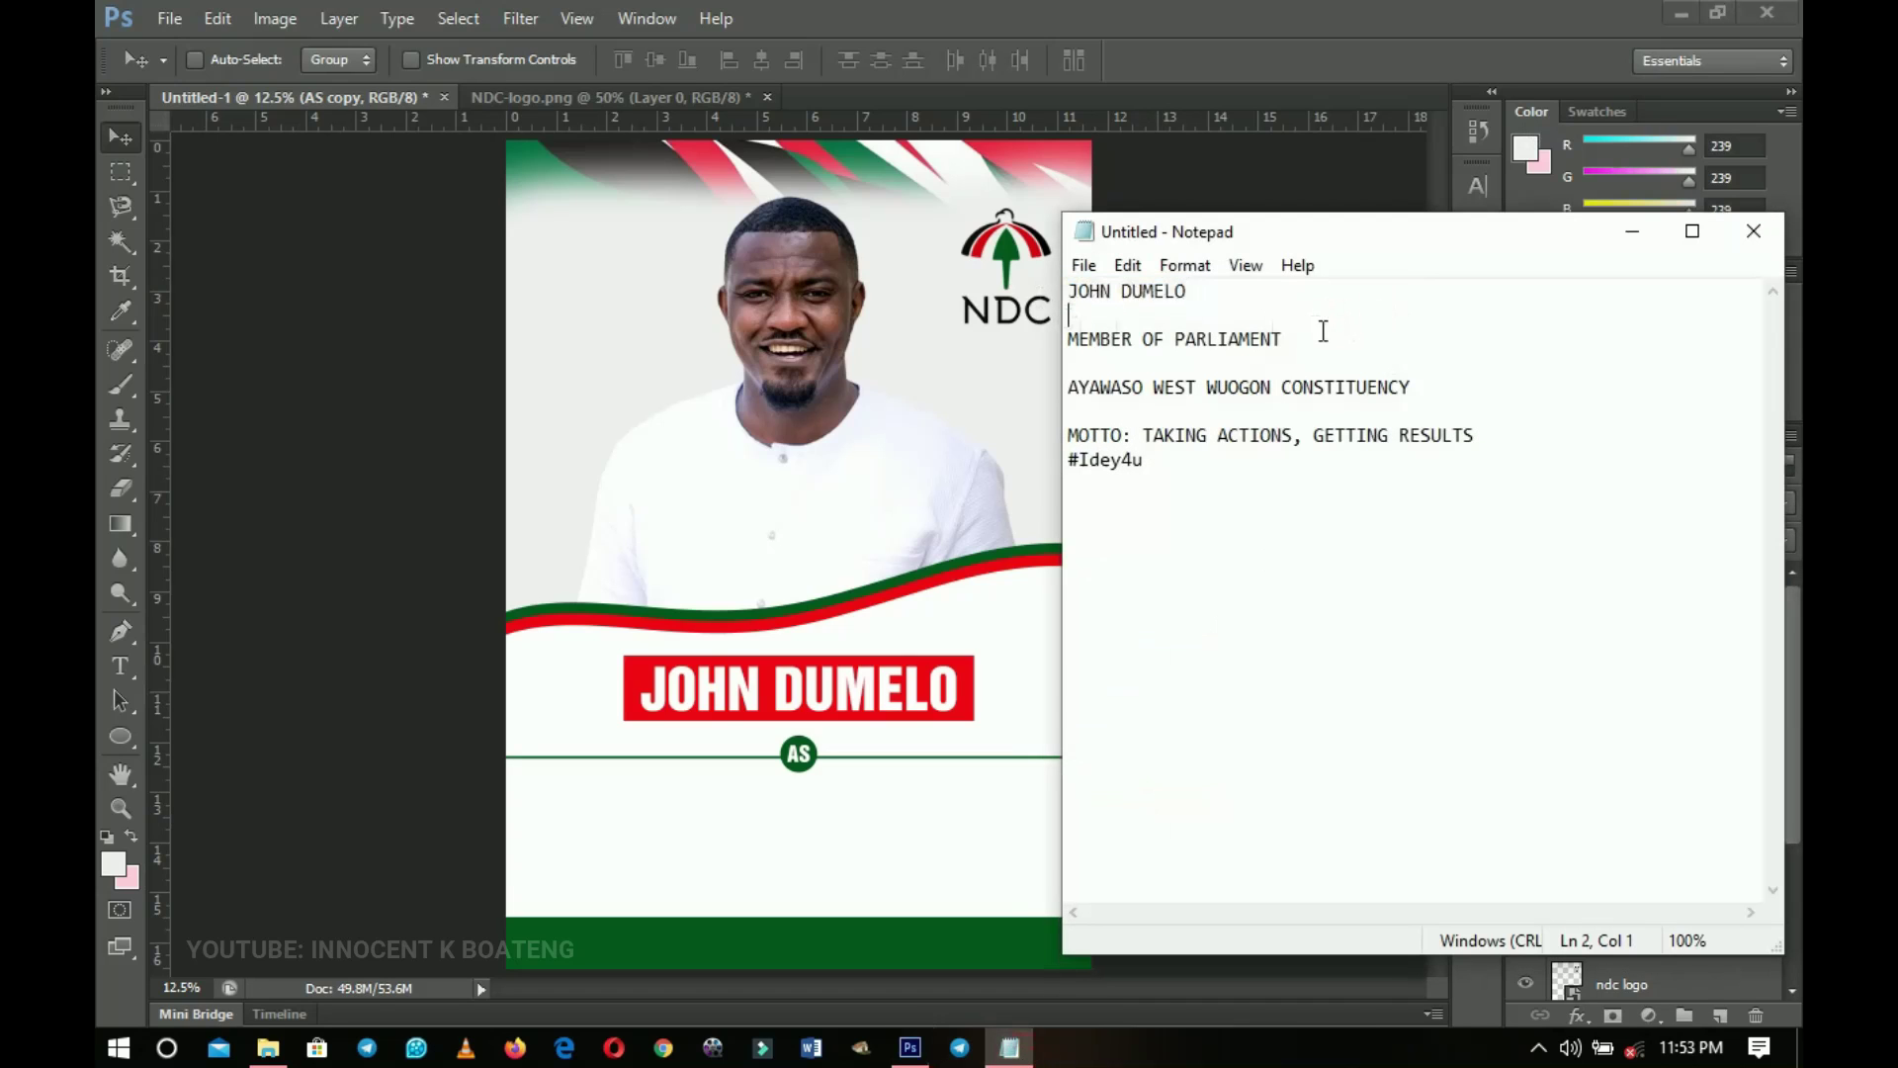
drag(1319, 337, 1058, 341)
key(ctrl+c)
click(1631, 230)
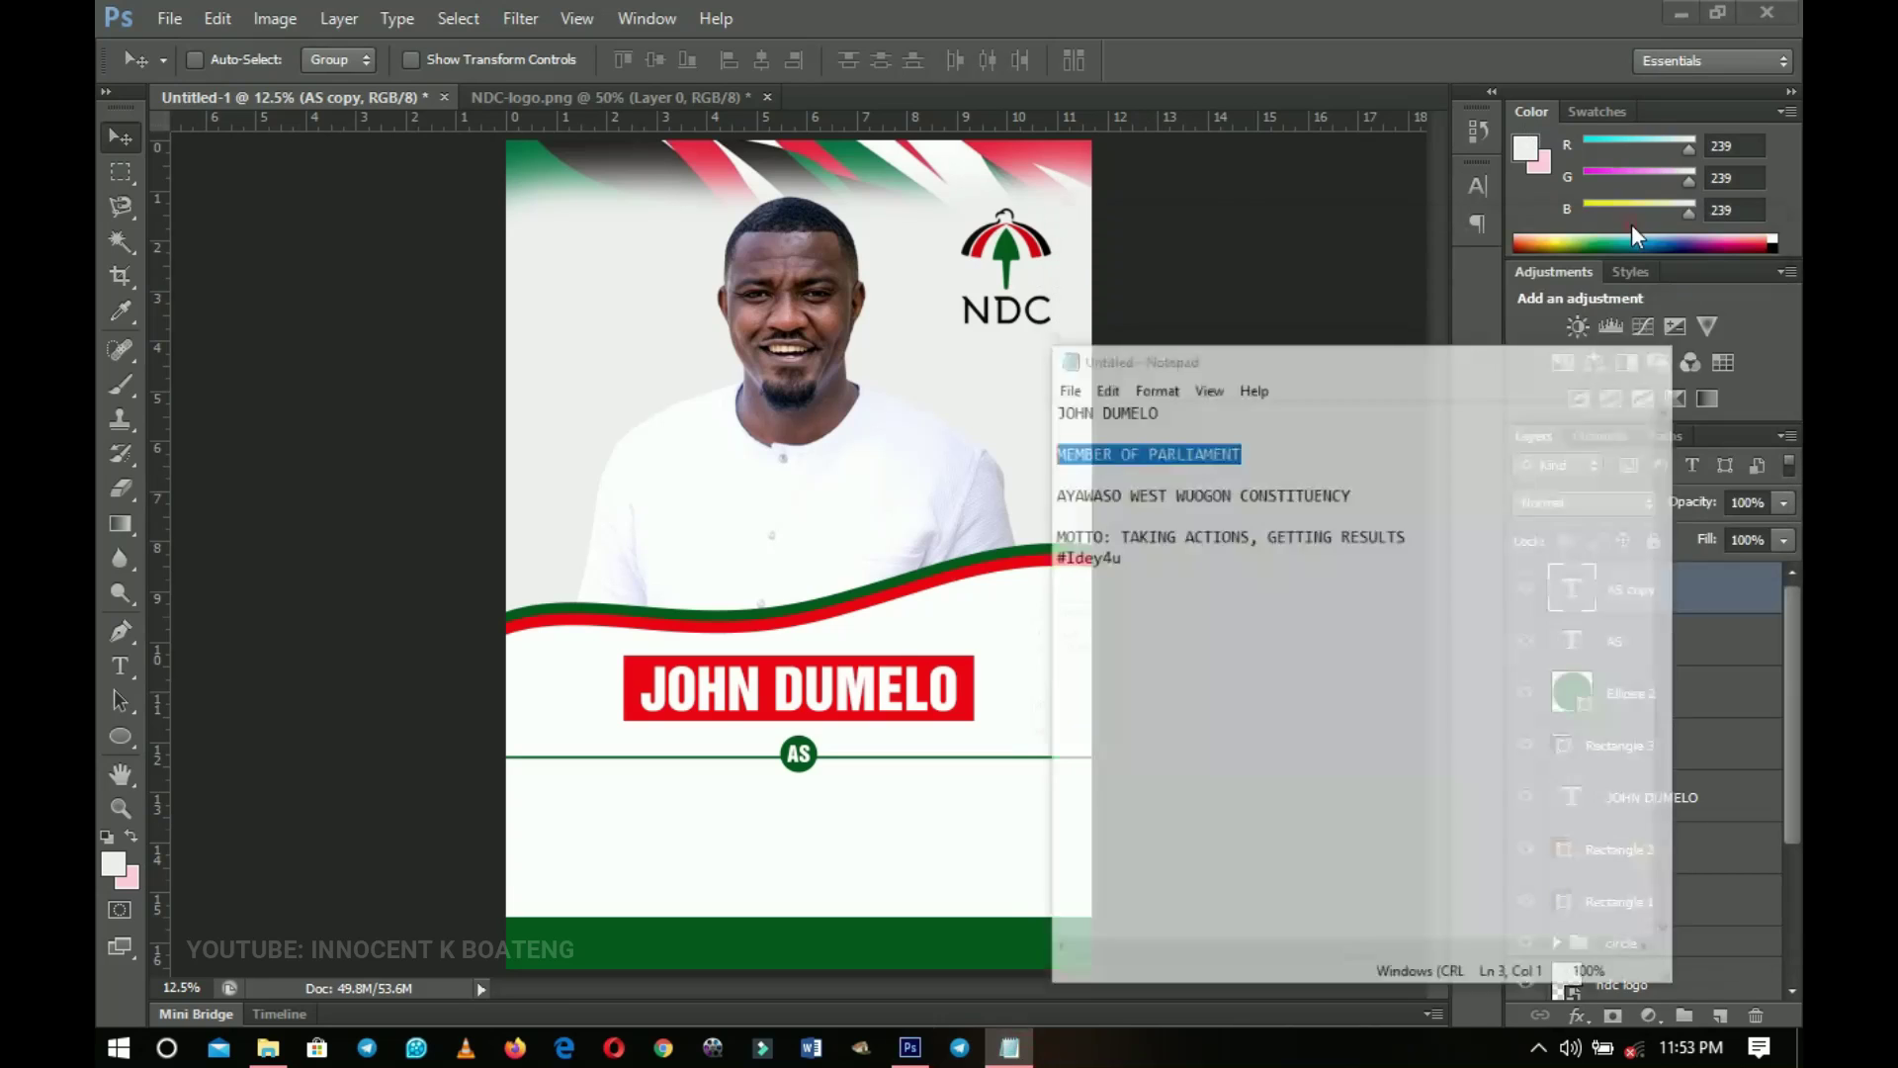
double_click(1569, 589)
key(ctrl+v)
Recolour the whole "MEMBER OF PARLIAMENT" text black
key(ctrl+a)
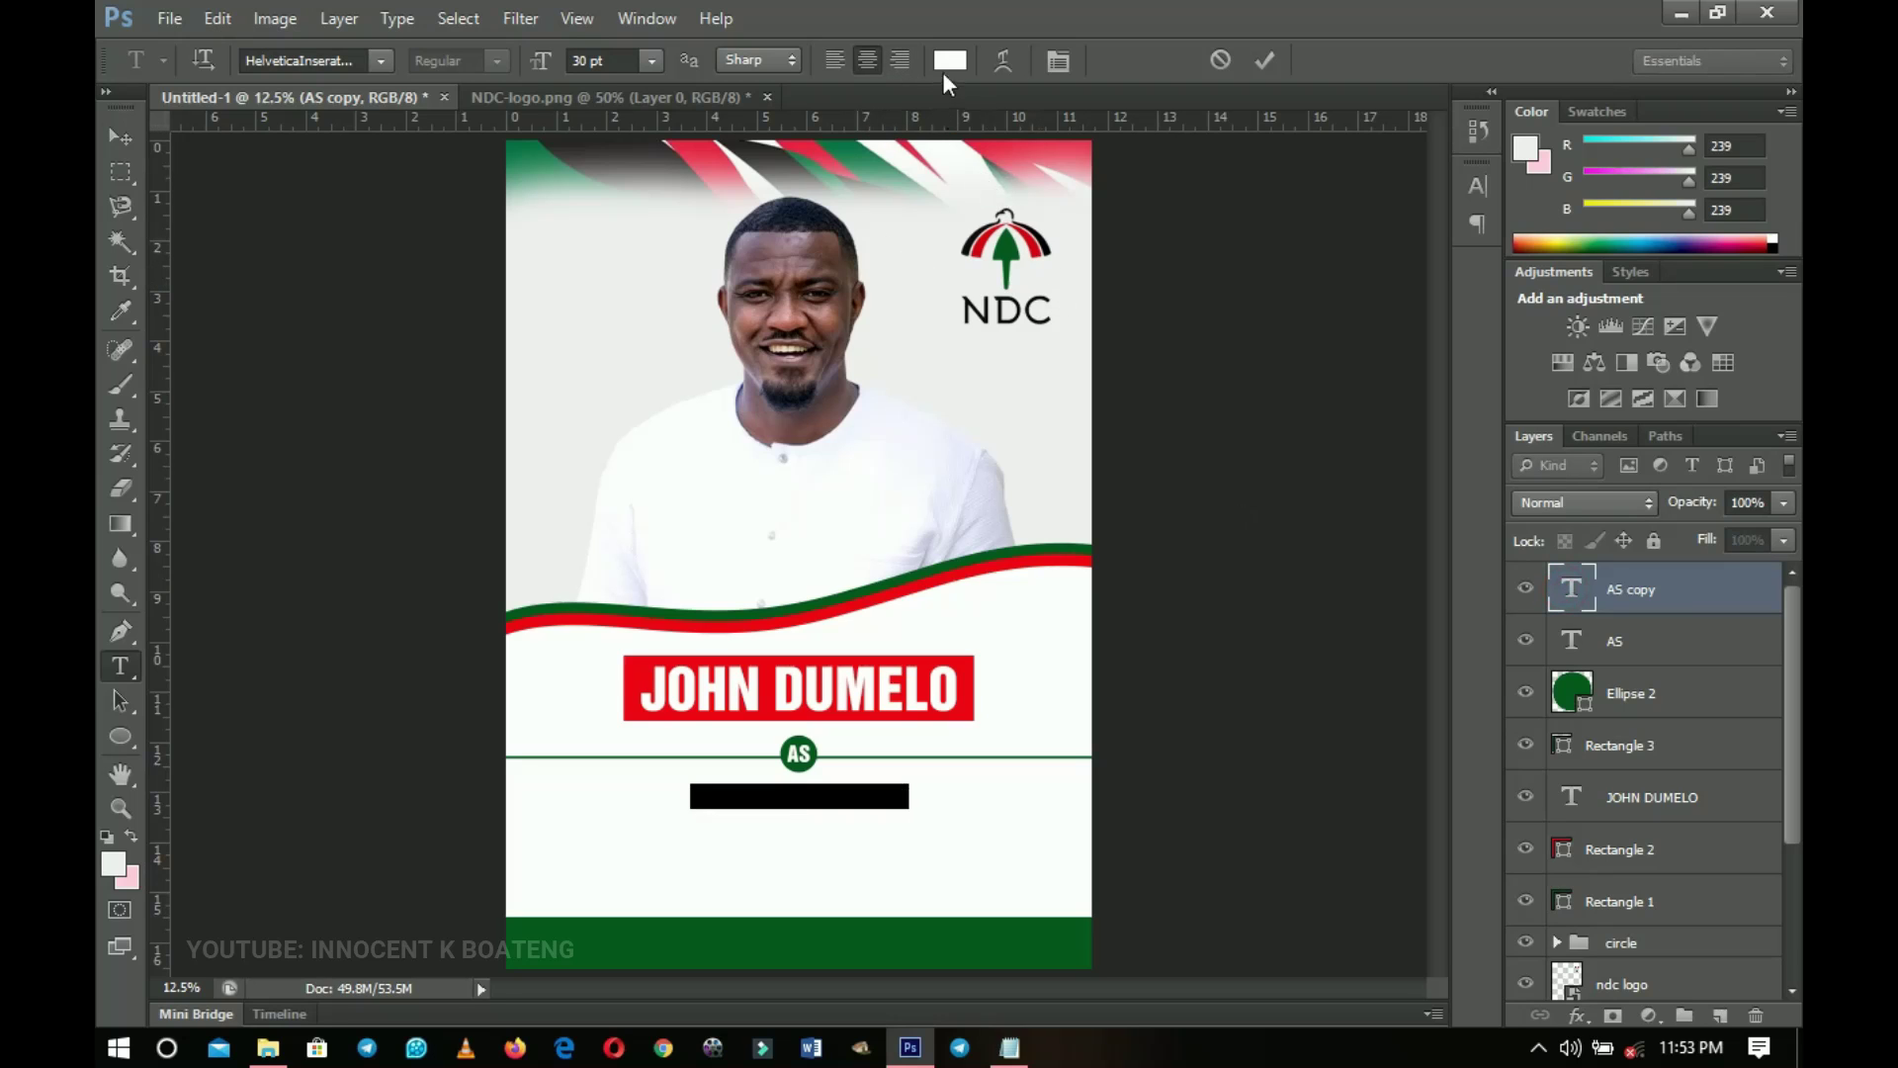
click(947, 62)
drag(1269, 585, 1049, 823)
click(1749, 382)
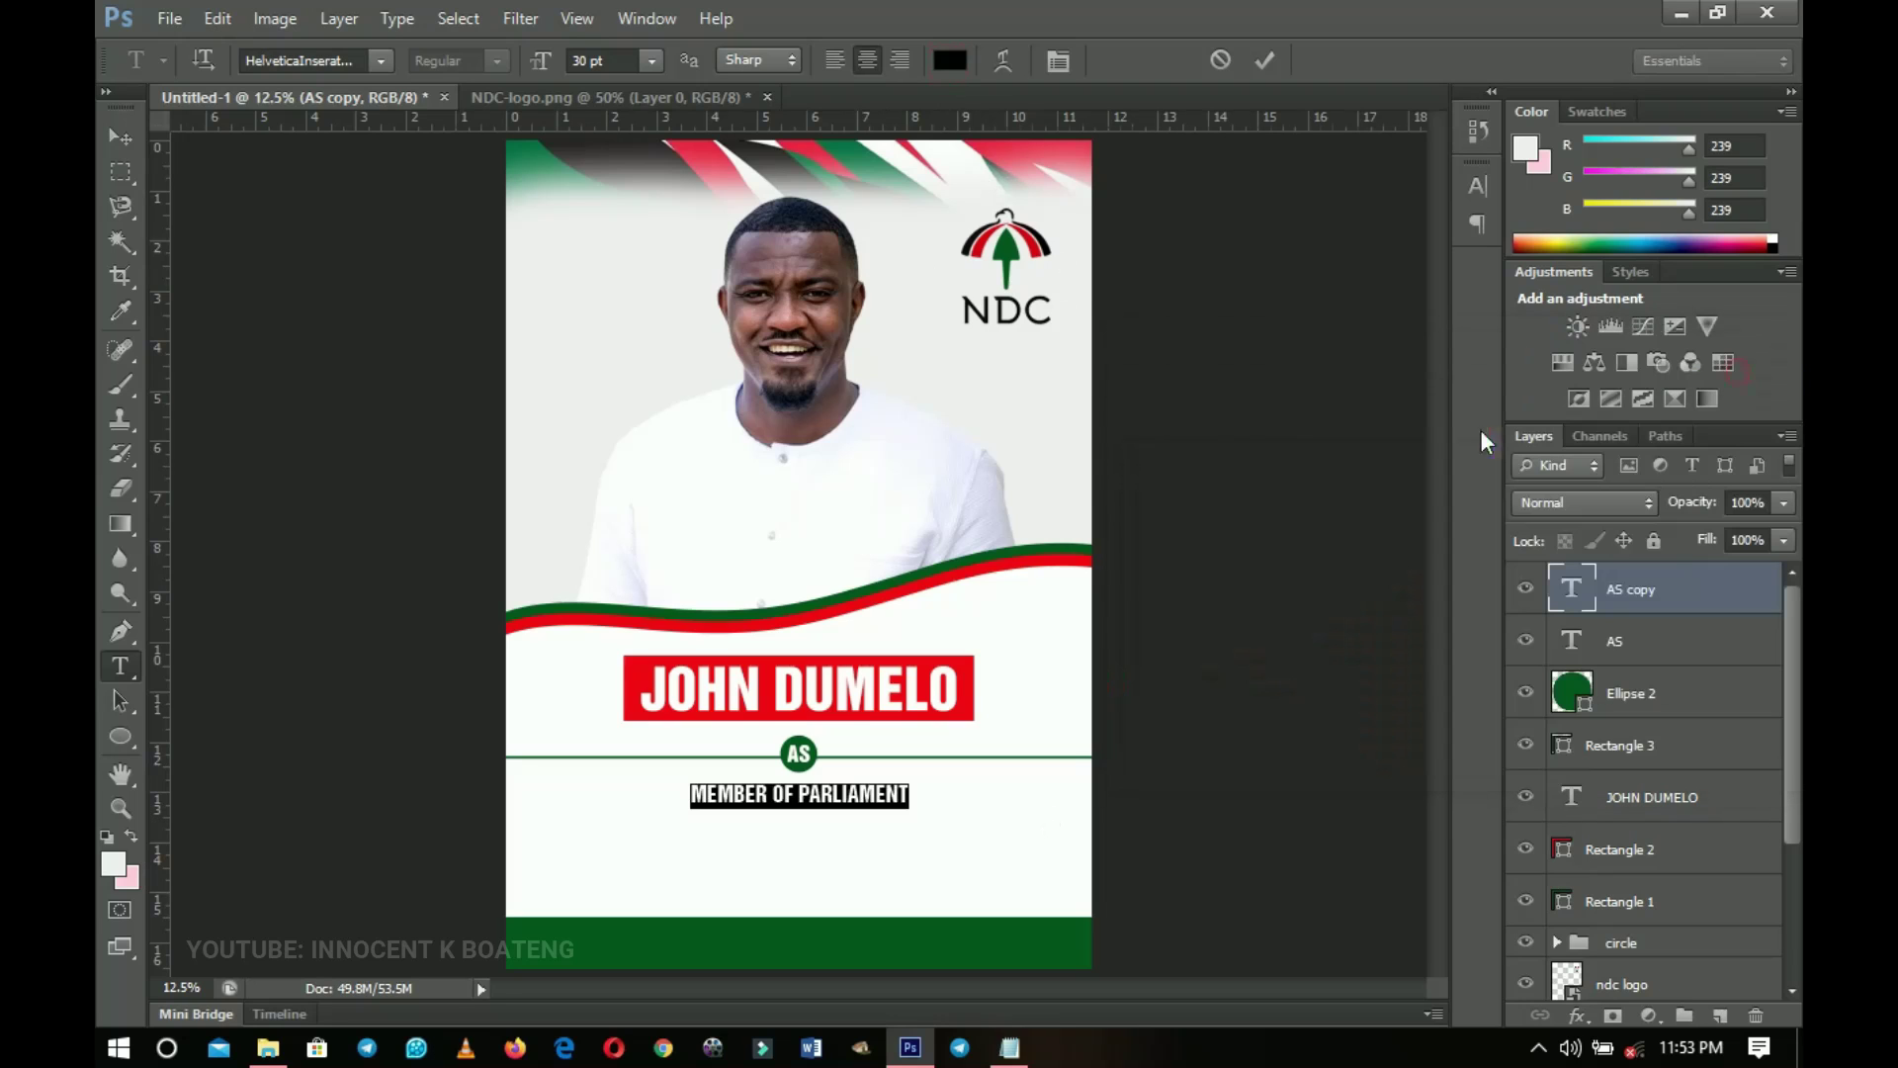
Set the "MEMBER OF PARLIAMENT" text in Poppins Bold
click(319, 59)
text(Poppins)
key(Return)
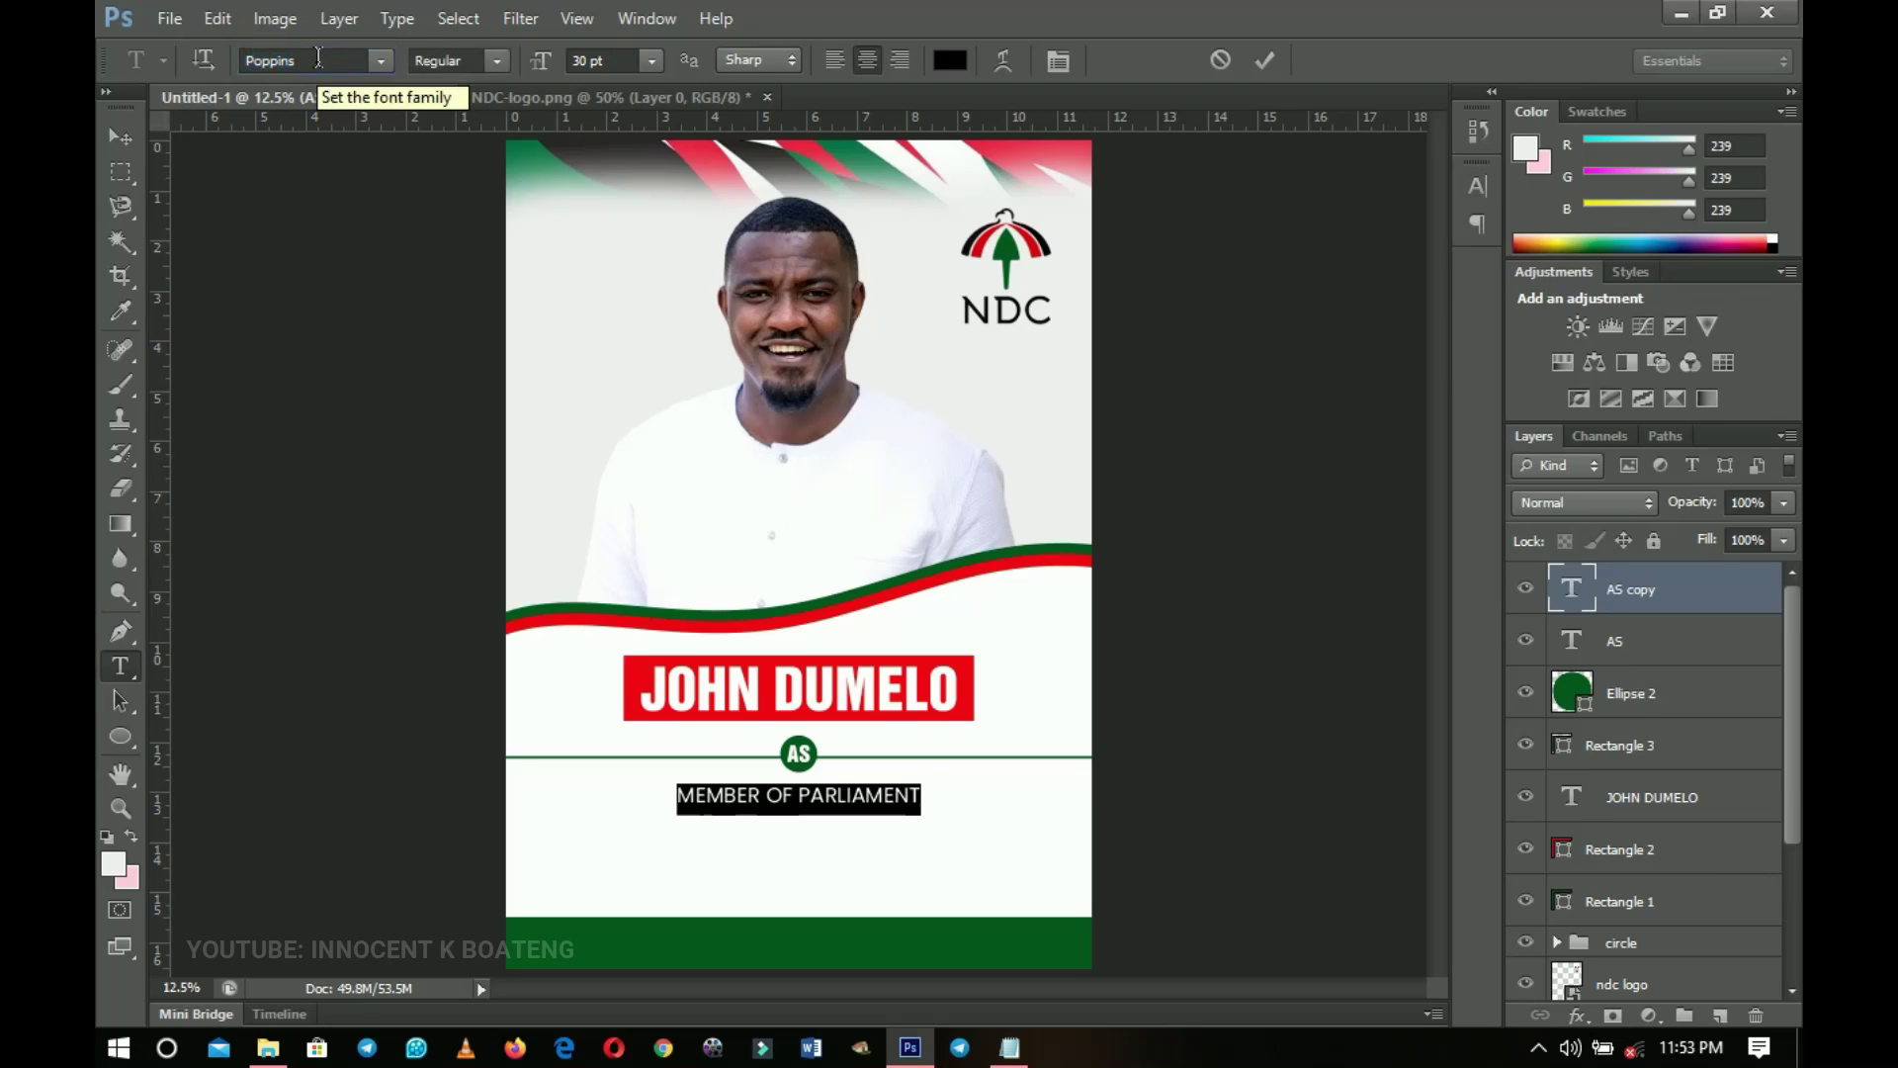
click(485, 60)
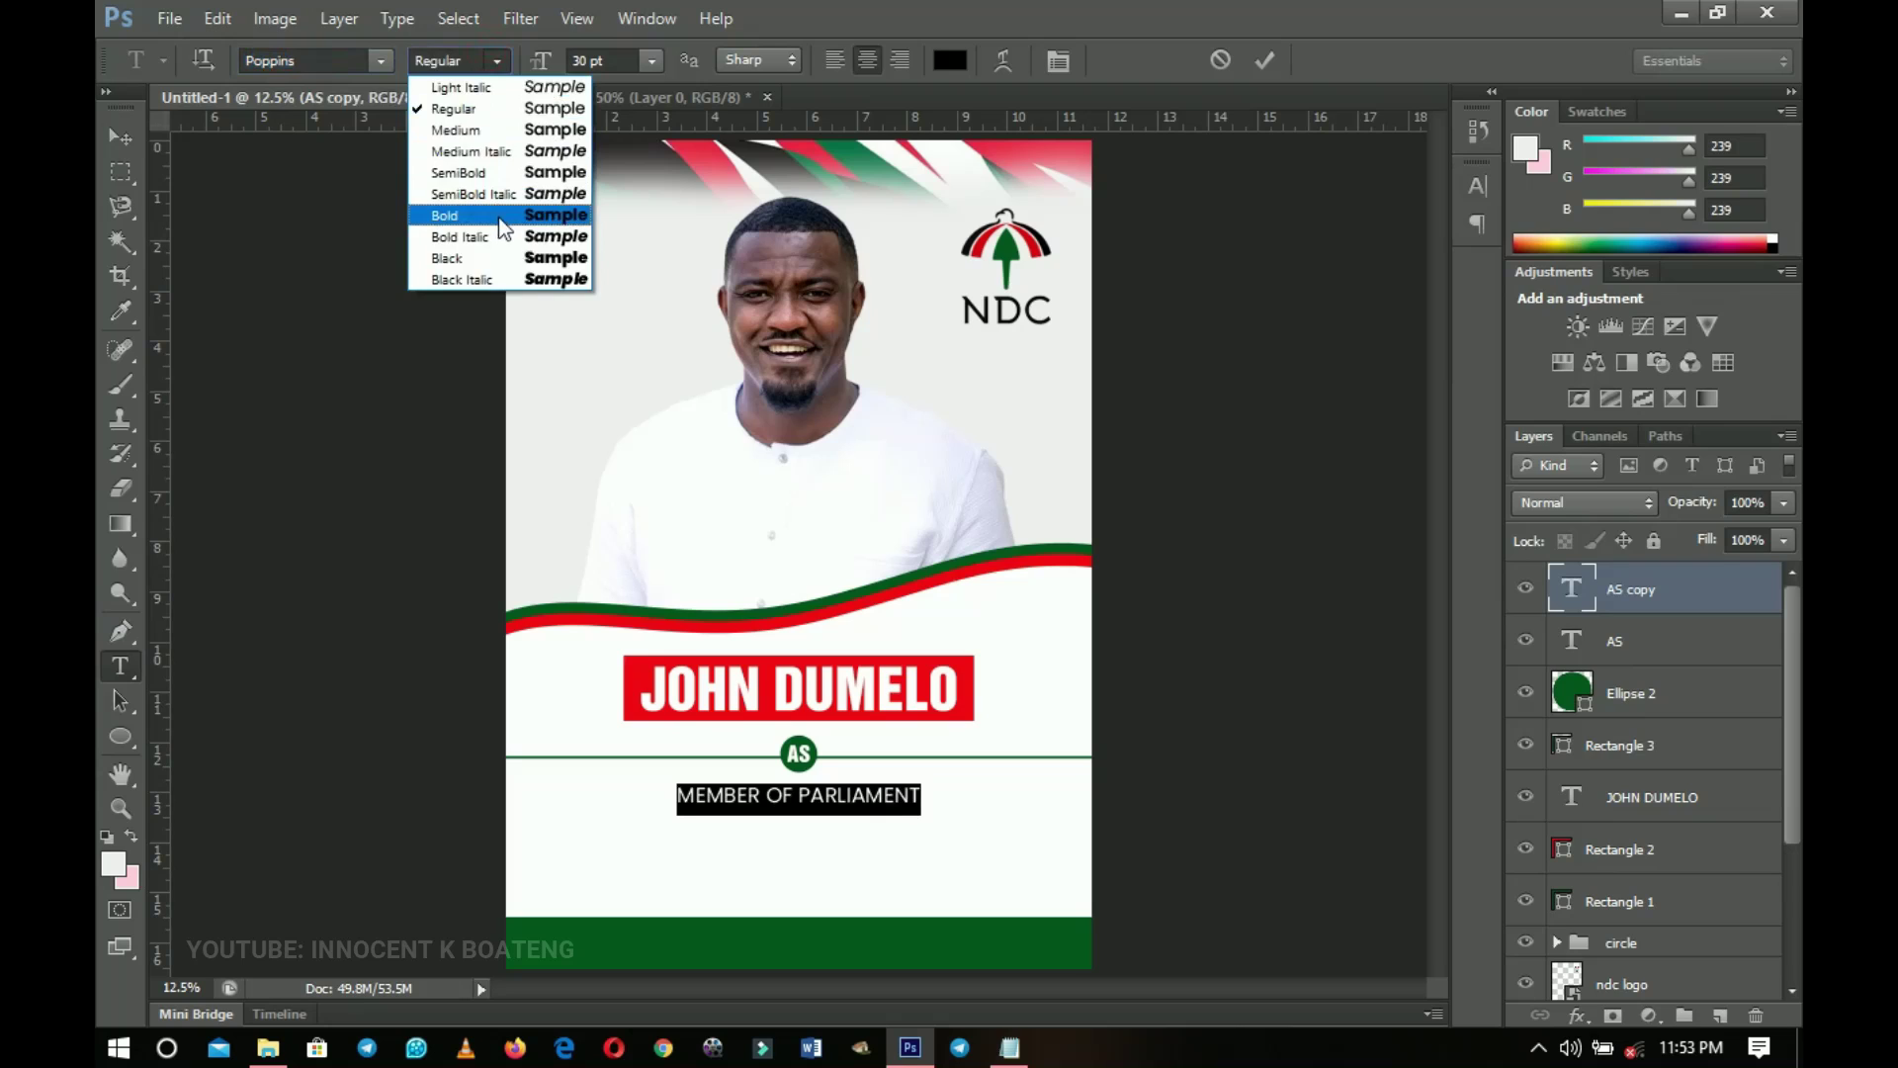
click(501, 218)
click(119, 135)
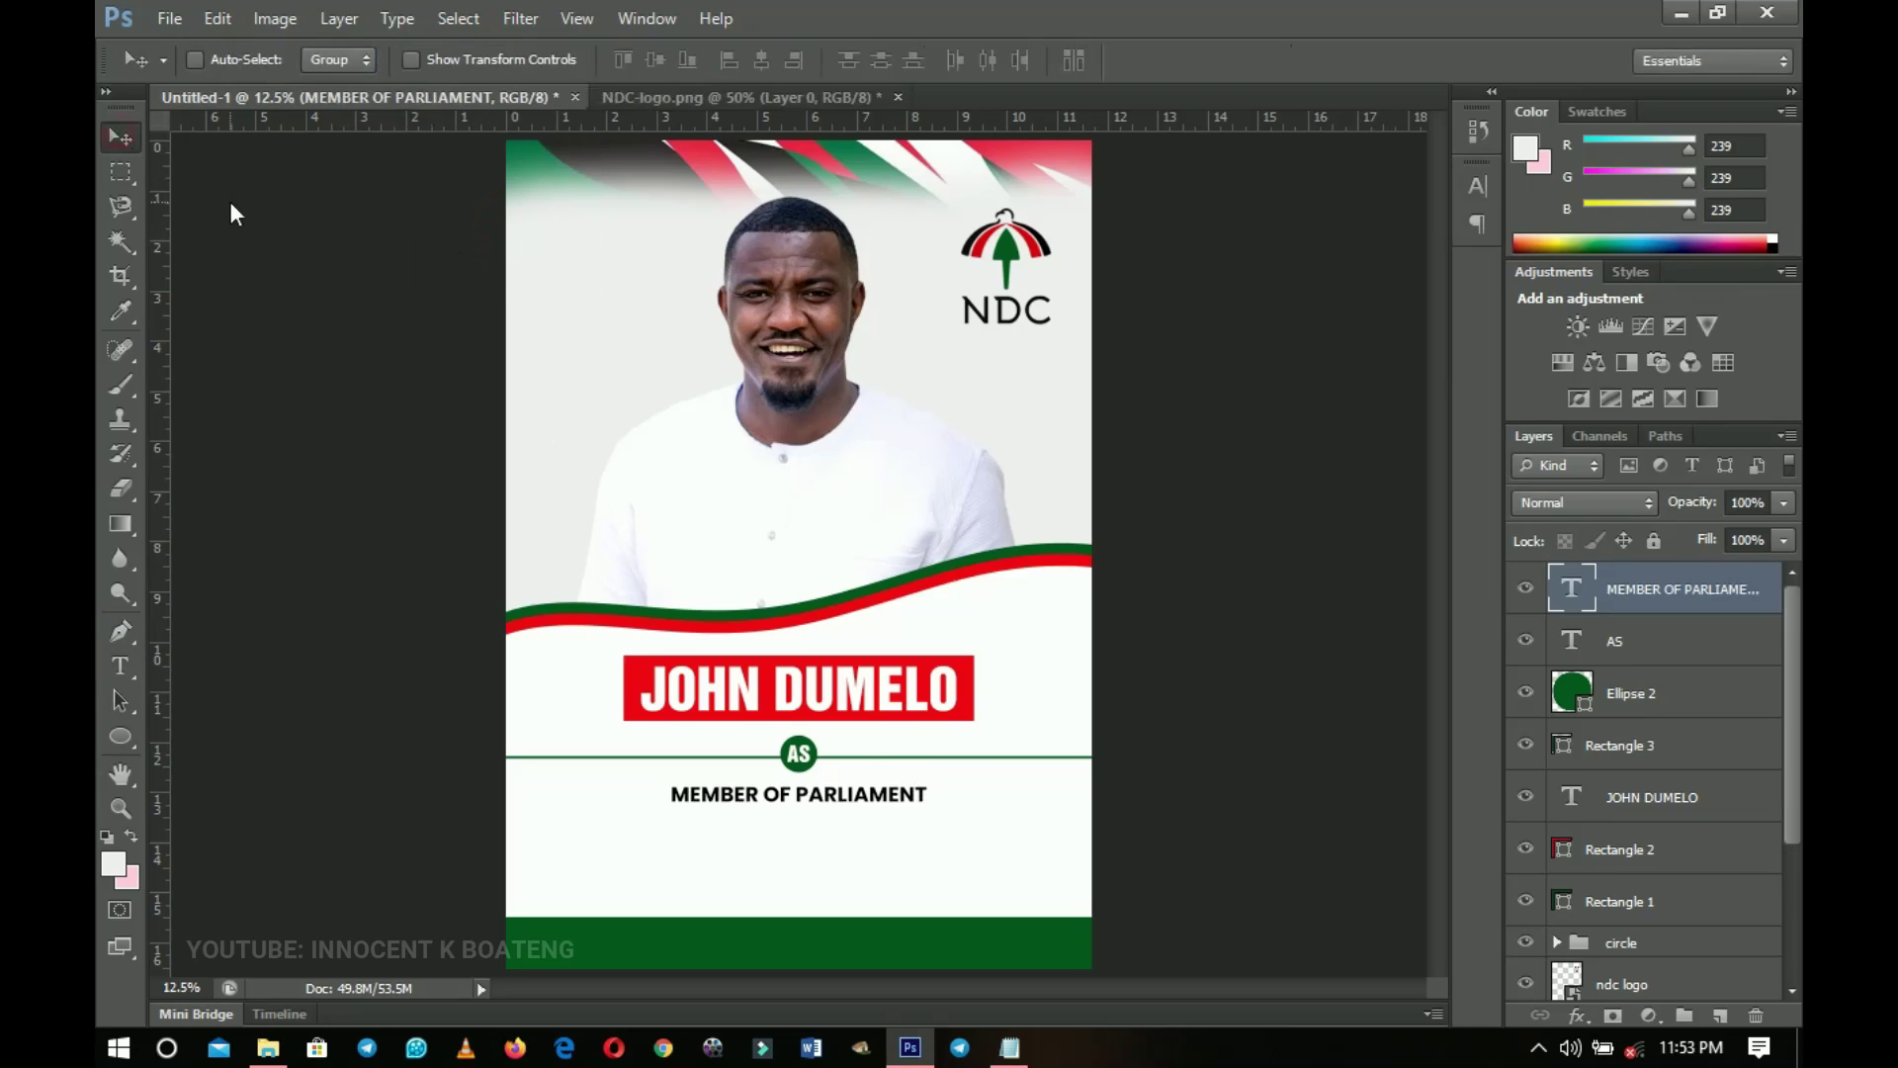
Scale the "MEMBER OF PARLIAMENT" text up to about 60 pt and settle it centred below the "AS" circle
key(ctrl+t)
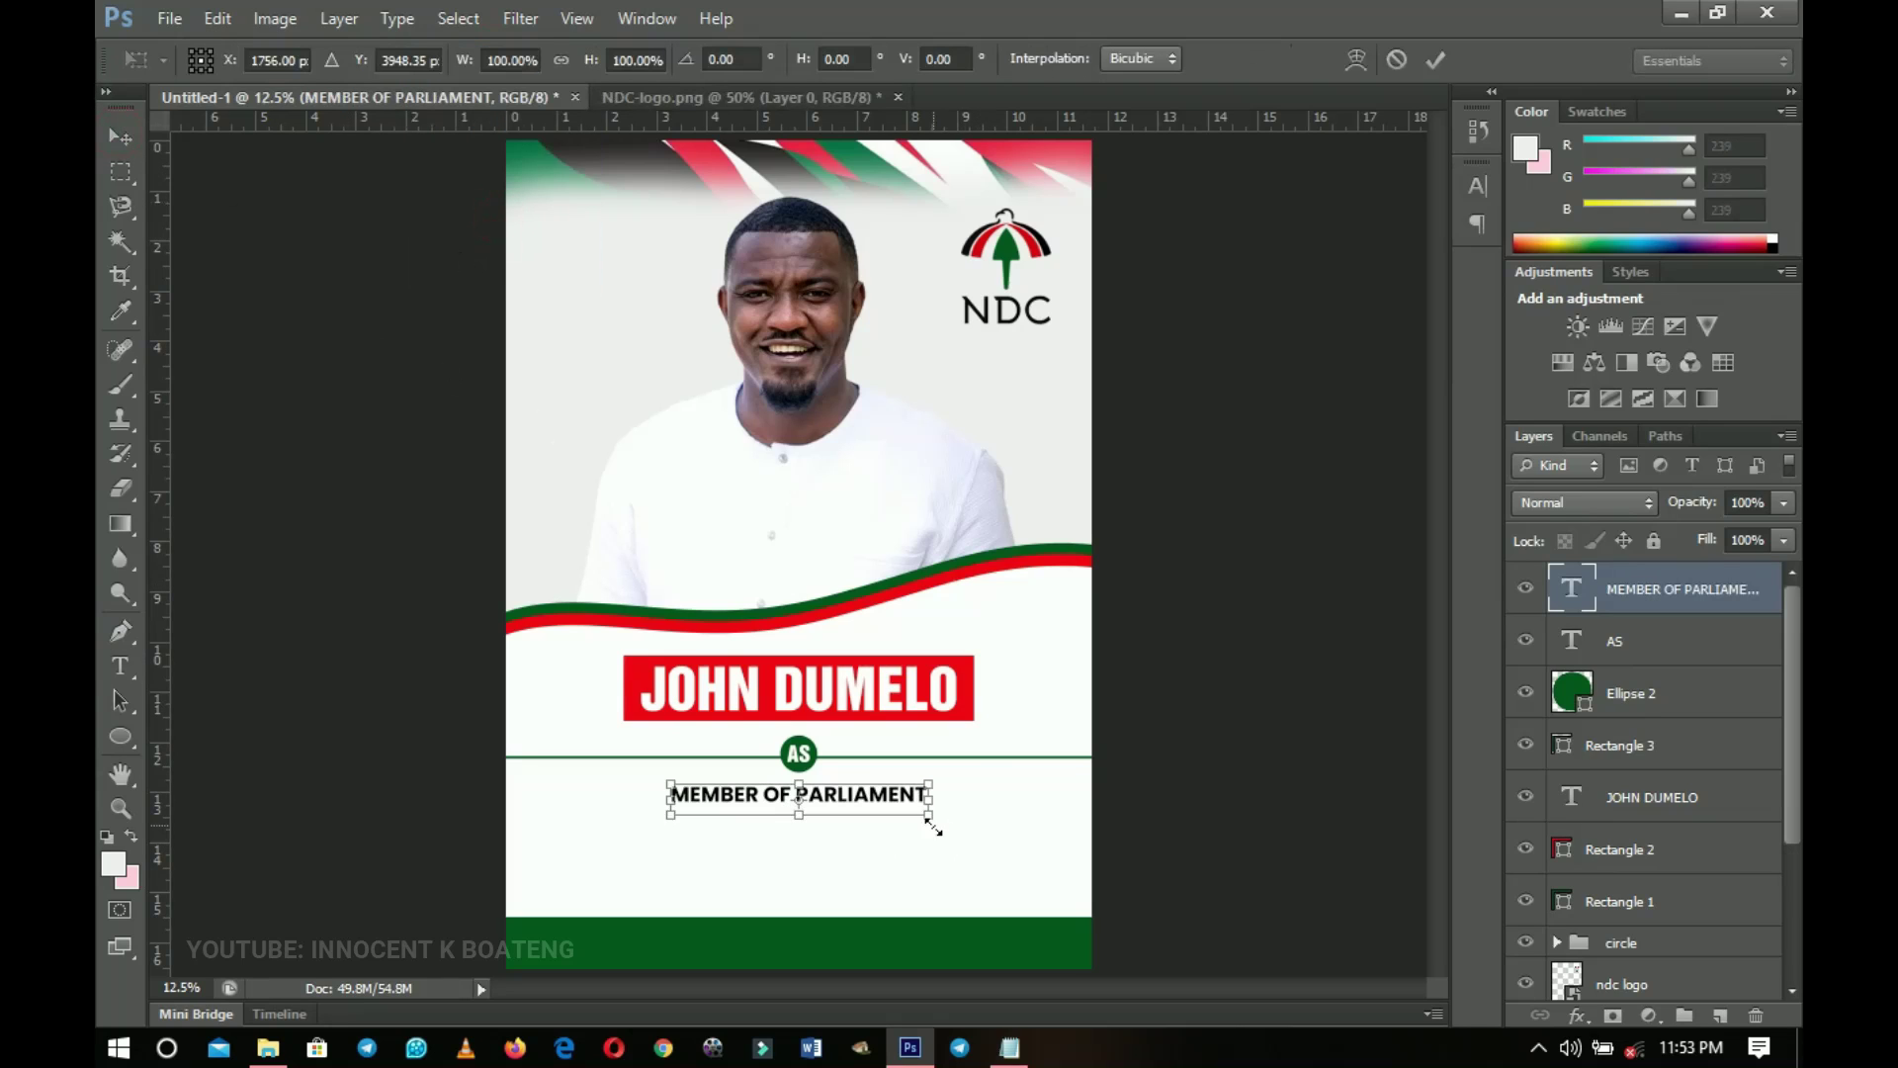
drag(931, 820, 1035, 847)
key(Return)
mouse_move(959, 790)
mouse_down()
mouse_move(959, 825)
mouse_move(964, 794)
mouse_up()
Set the tracking of the whole "MEMBER OF PARLIAMENT" text to -40
key(t)
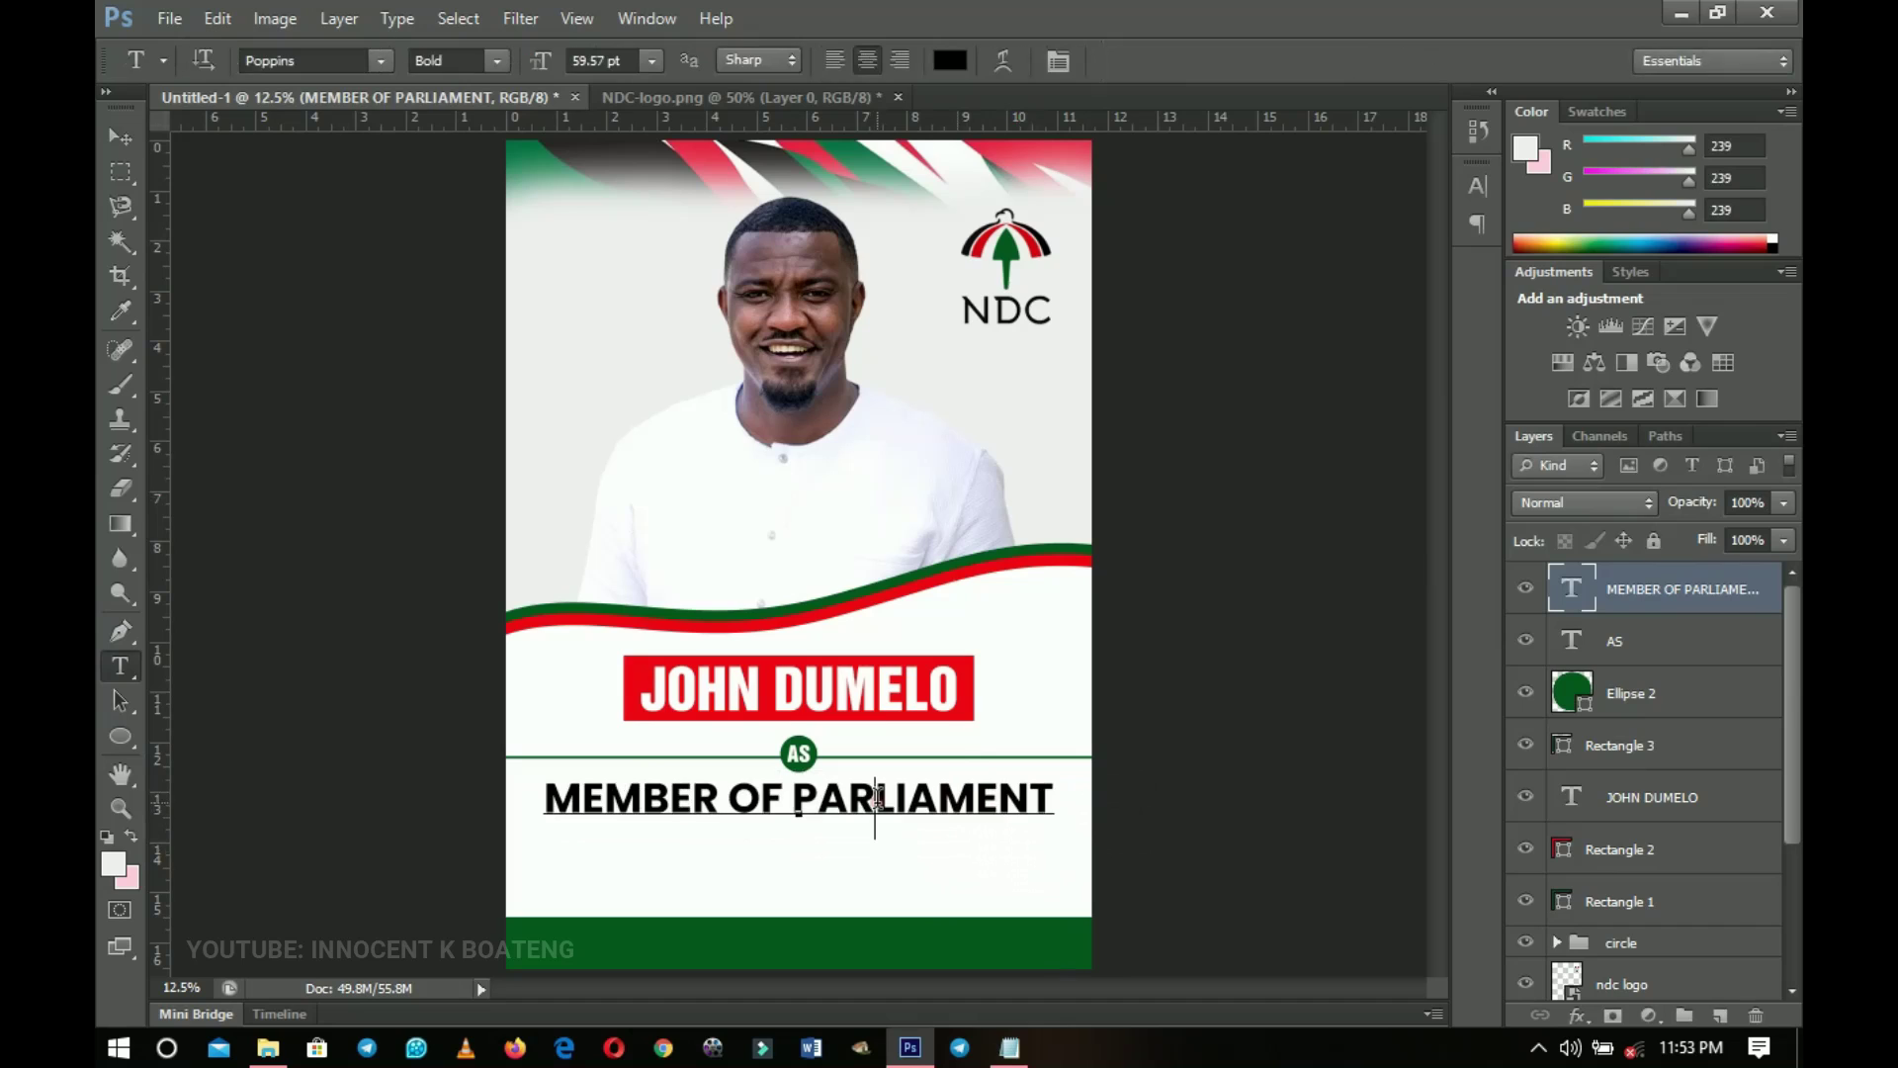
click(877, 818)
key(ctrl+a)
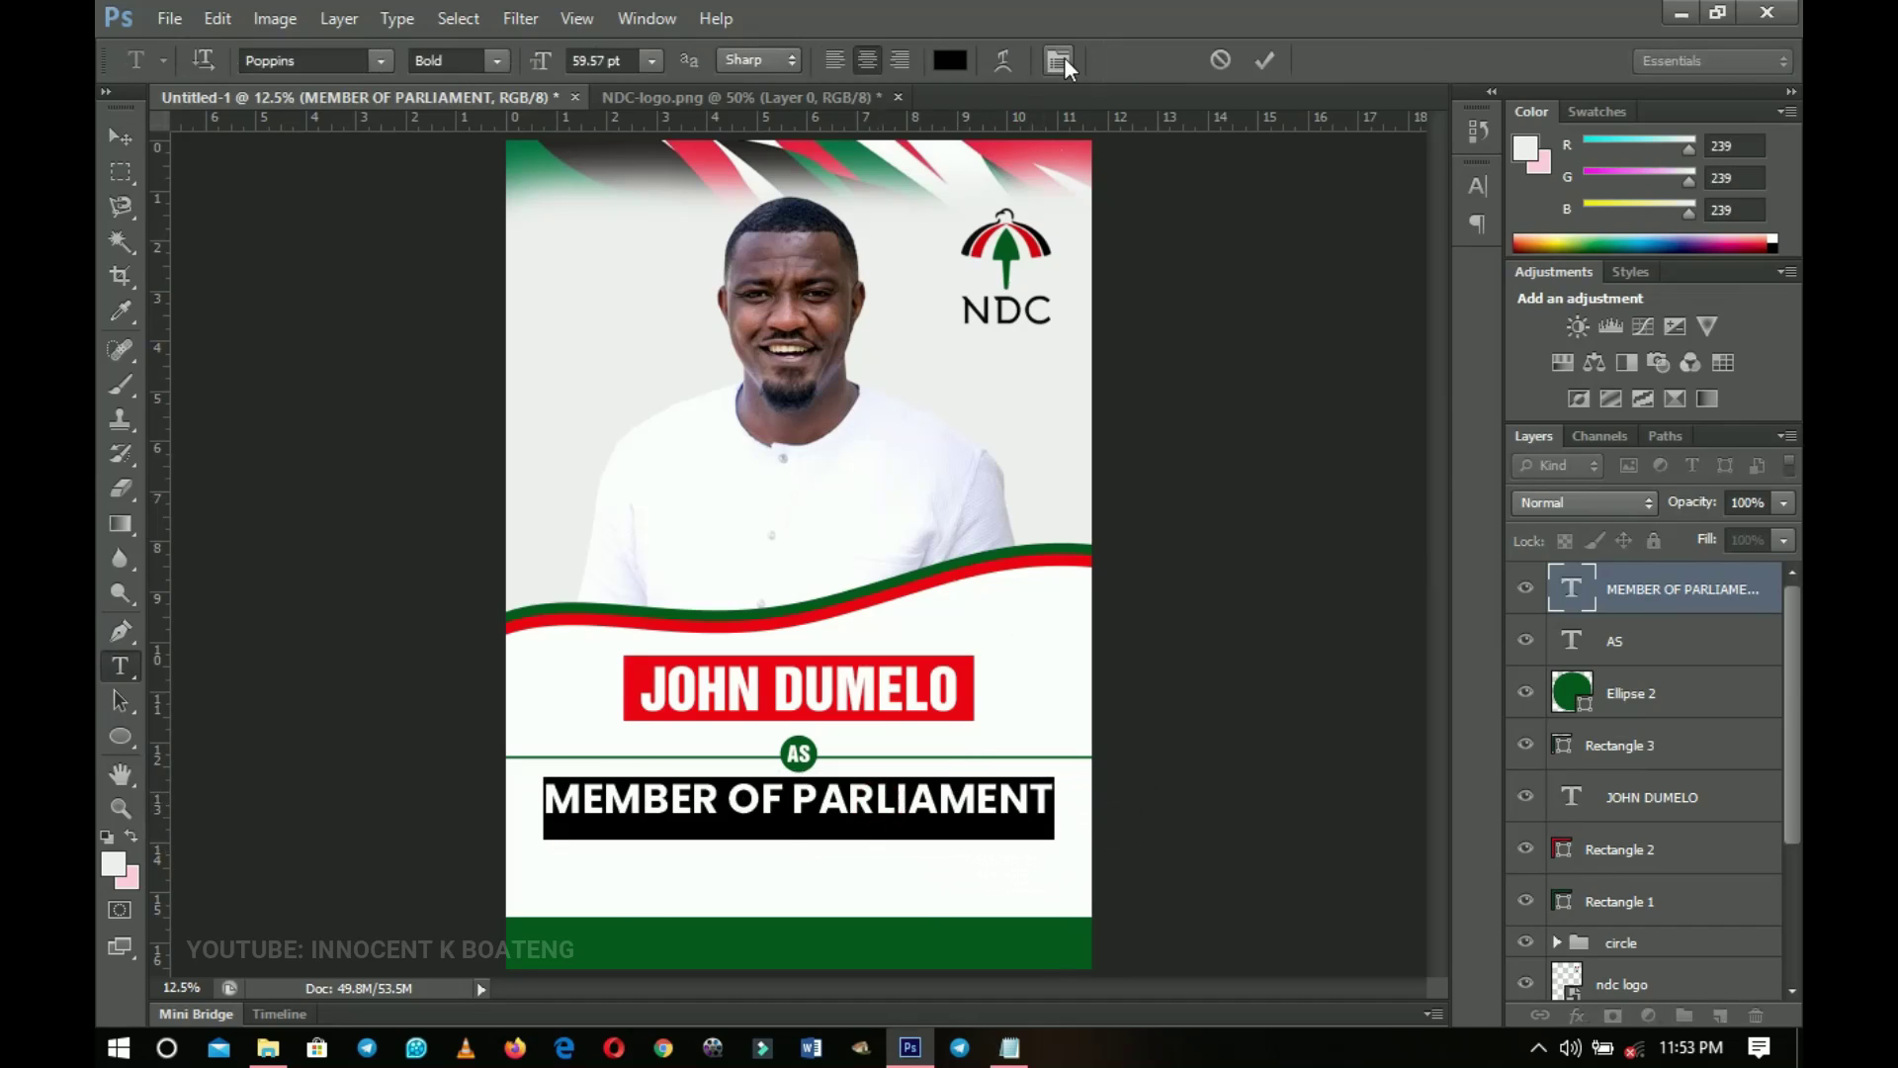
click(1060, 62)
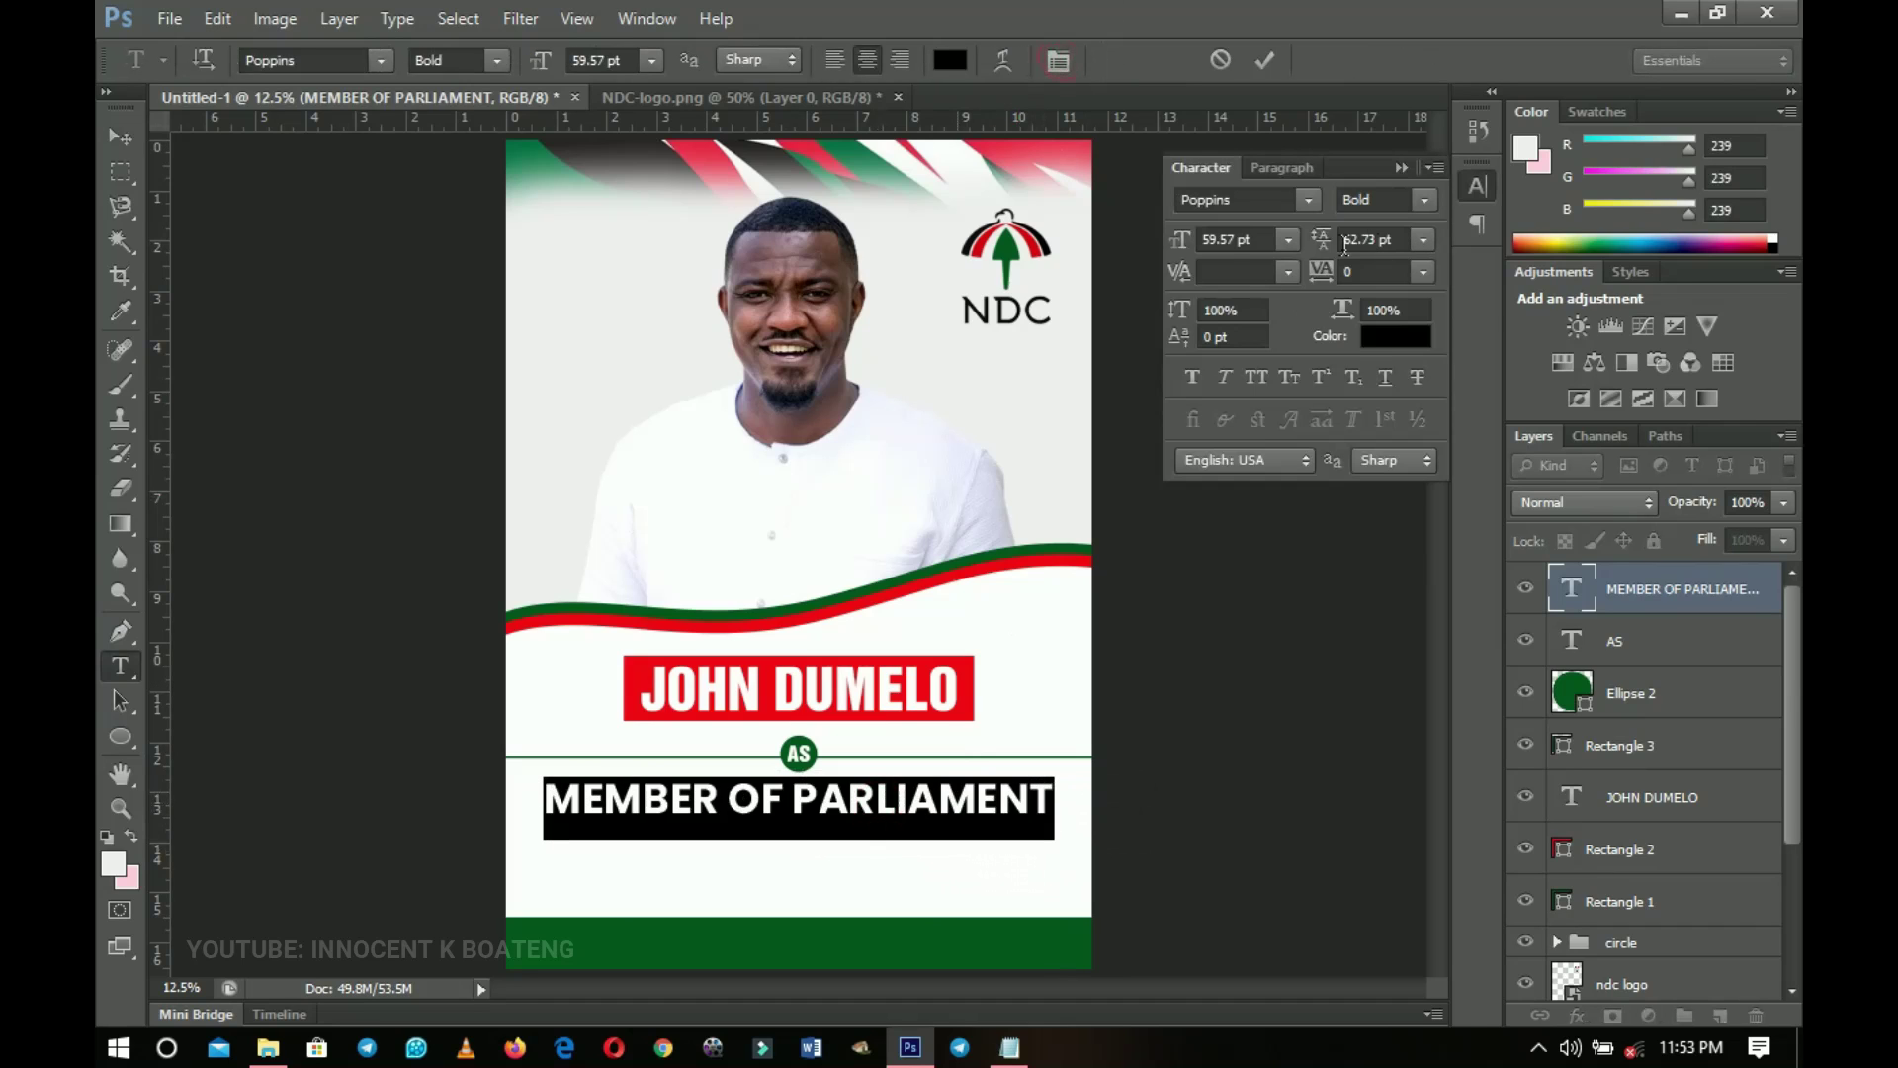
click(1374, 271)
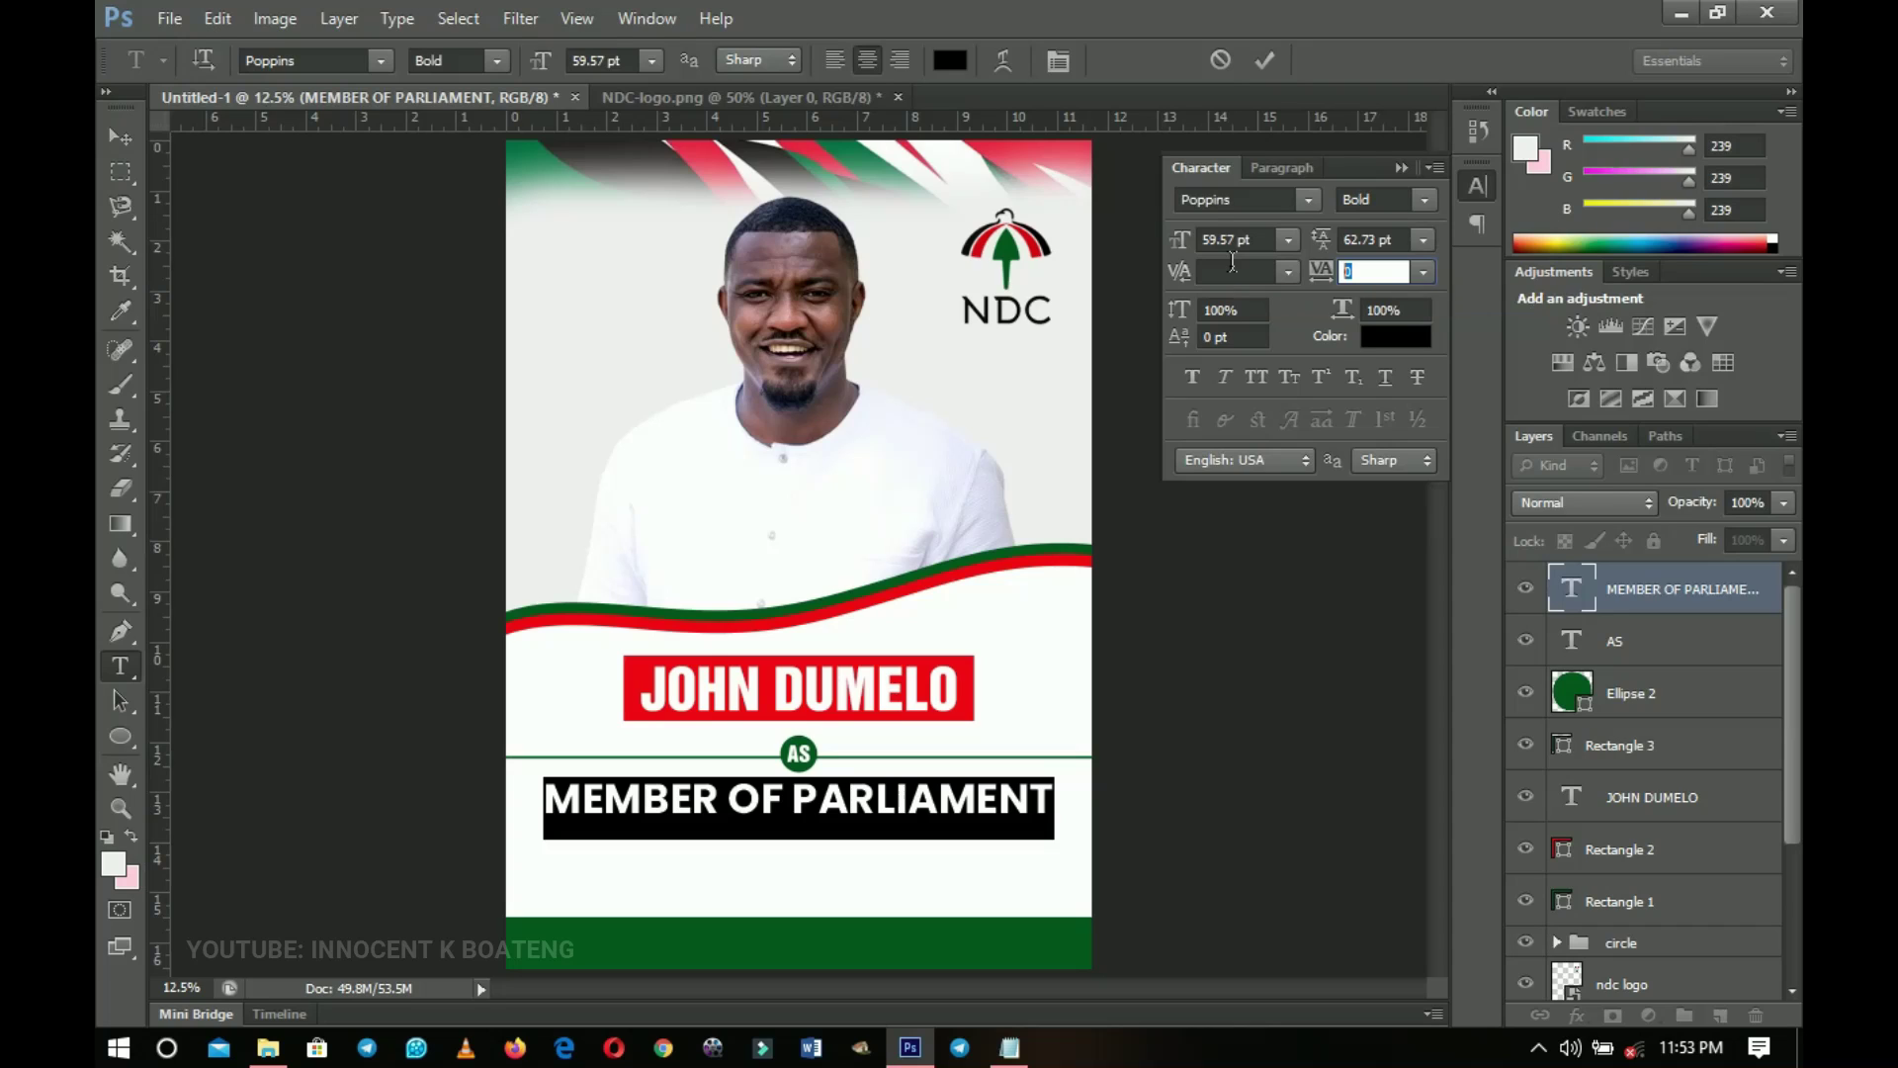
text(-40)
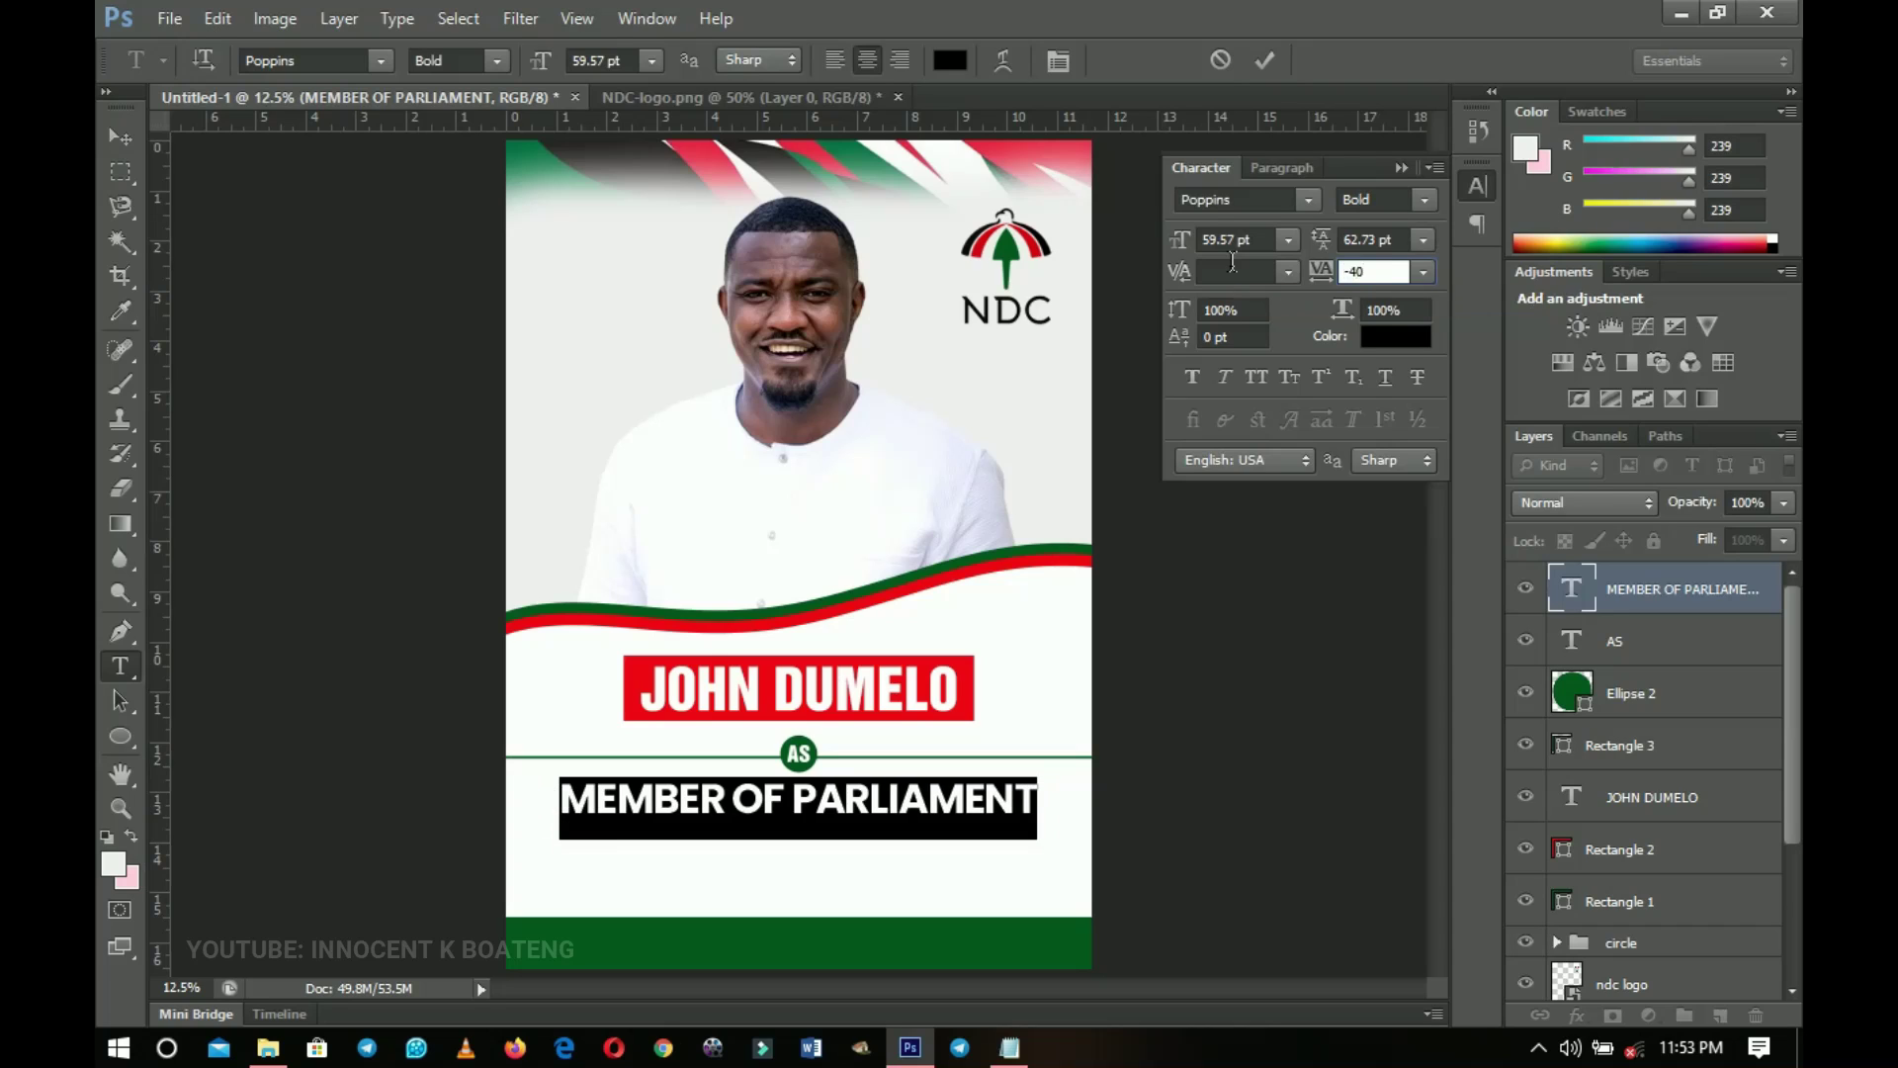
key(Return)
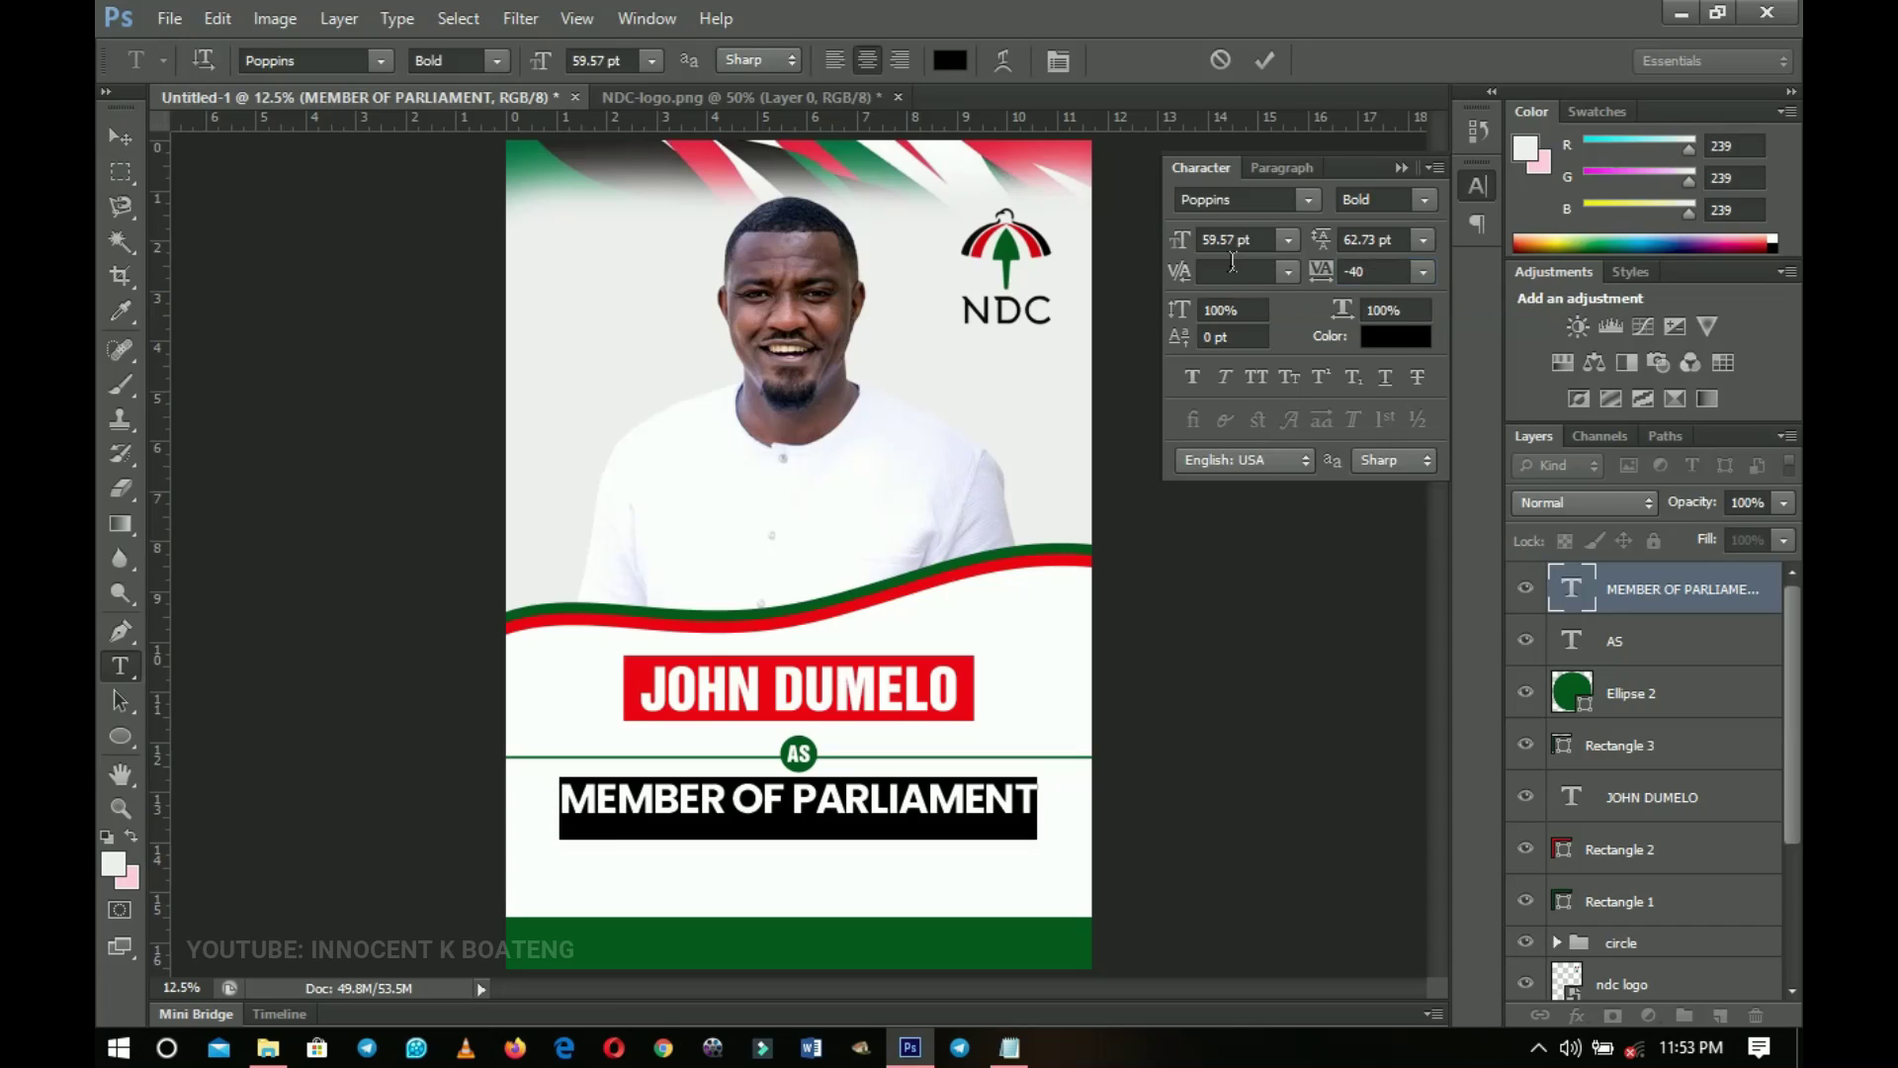
Nudge the "MEMBER OF PARLIAMENT" text down slightly, away from the "AS" circle
click(118, 137)
key(shift+Down)
key(shift+Down)
key(shift+Down)
key(shift+Down)
key(shift+Down)
key(shift+Down)
key(shift+Down)
key(shift+Down)
key(shift+Down)
key(shift+Down)
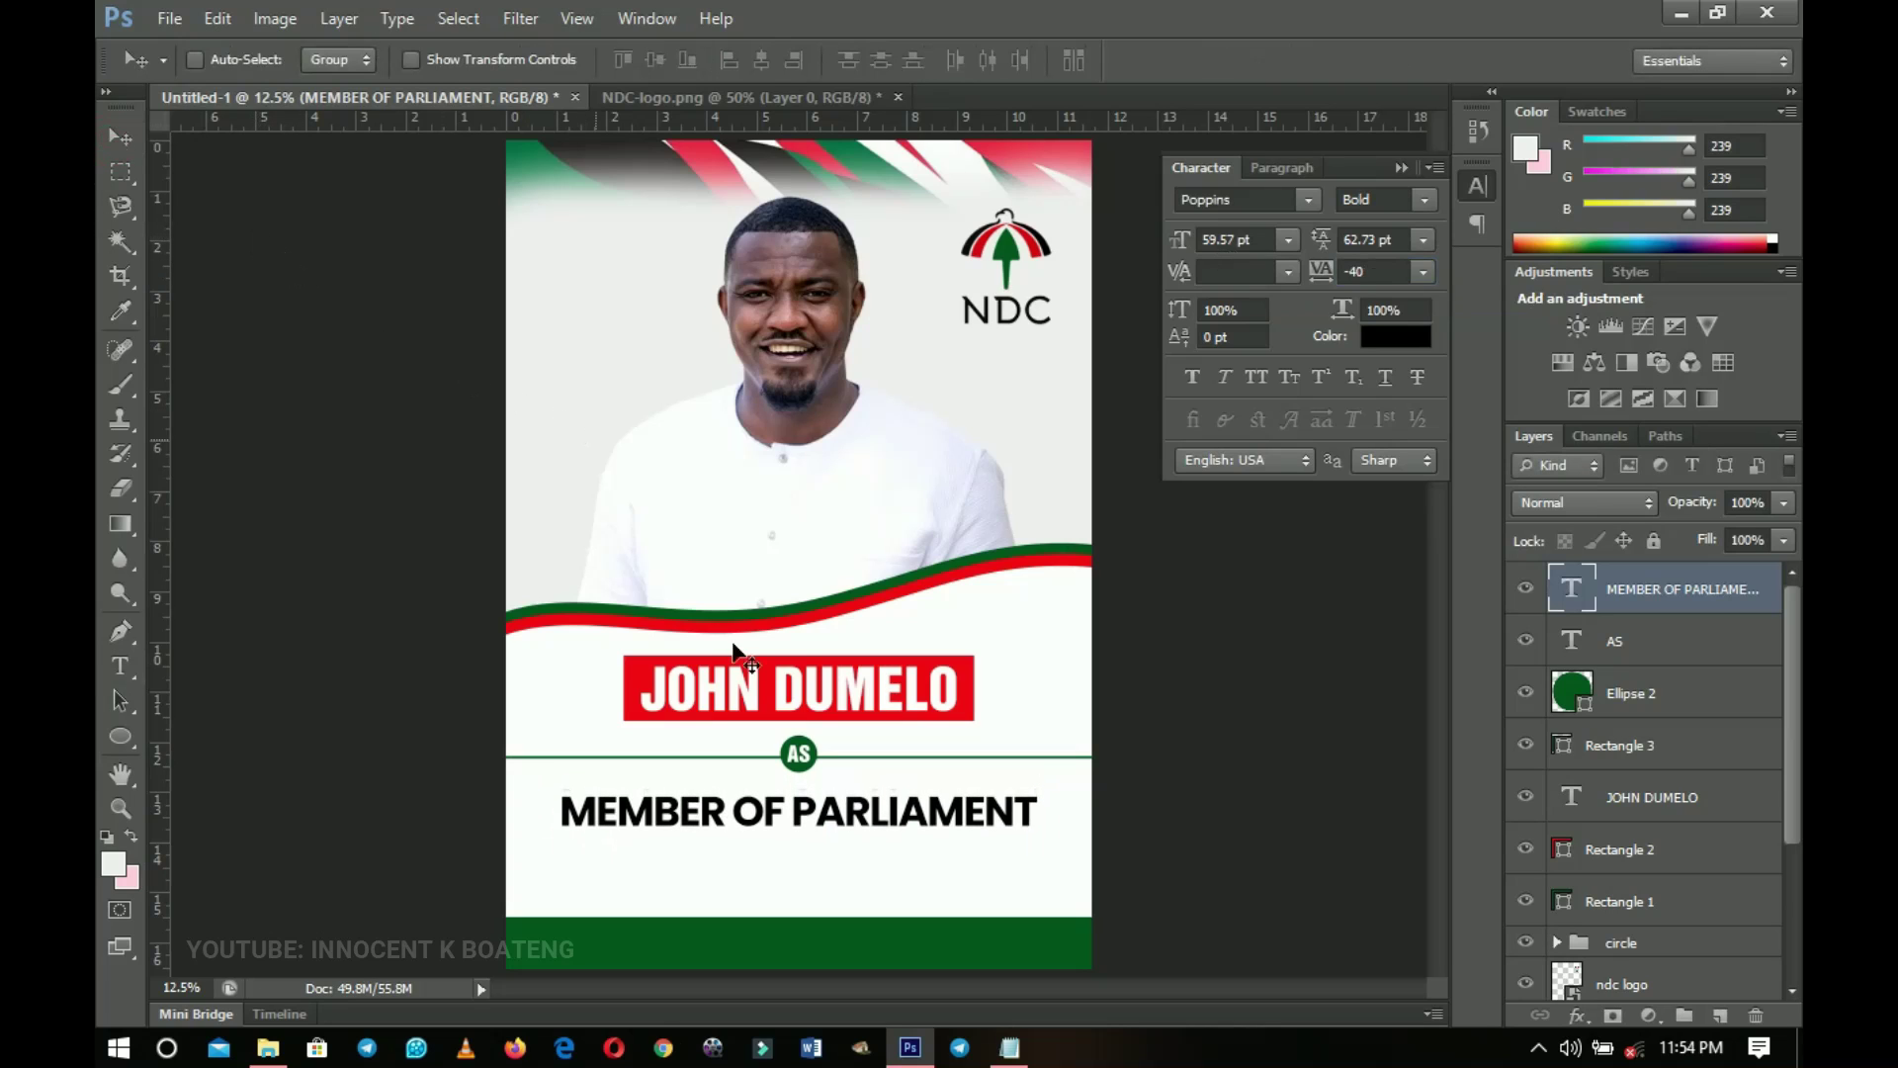
Enlarge the "MEMBER OF PARLIAMENT" text to about 66 pt so it nearly spans the flyer's width
key(ctrl+t)
drag(1036, 848, 1070, 856)
key(Return)
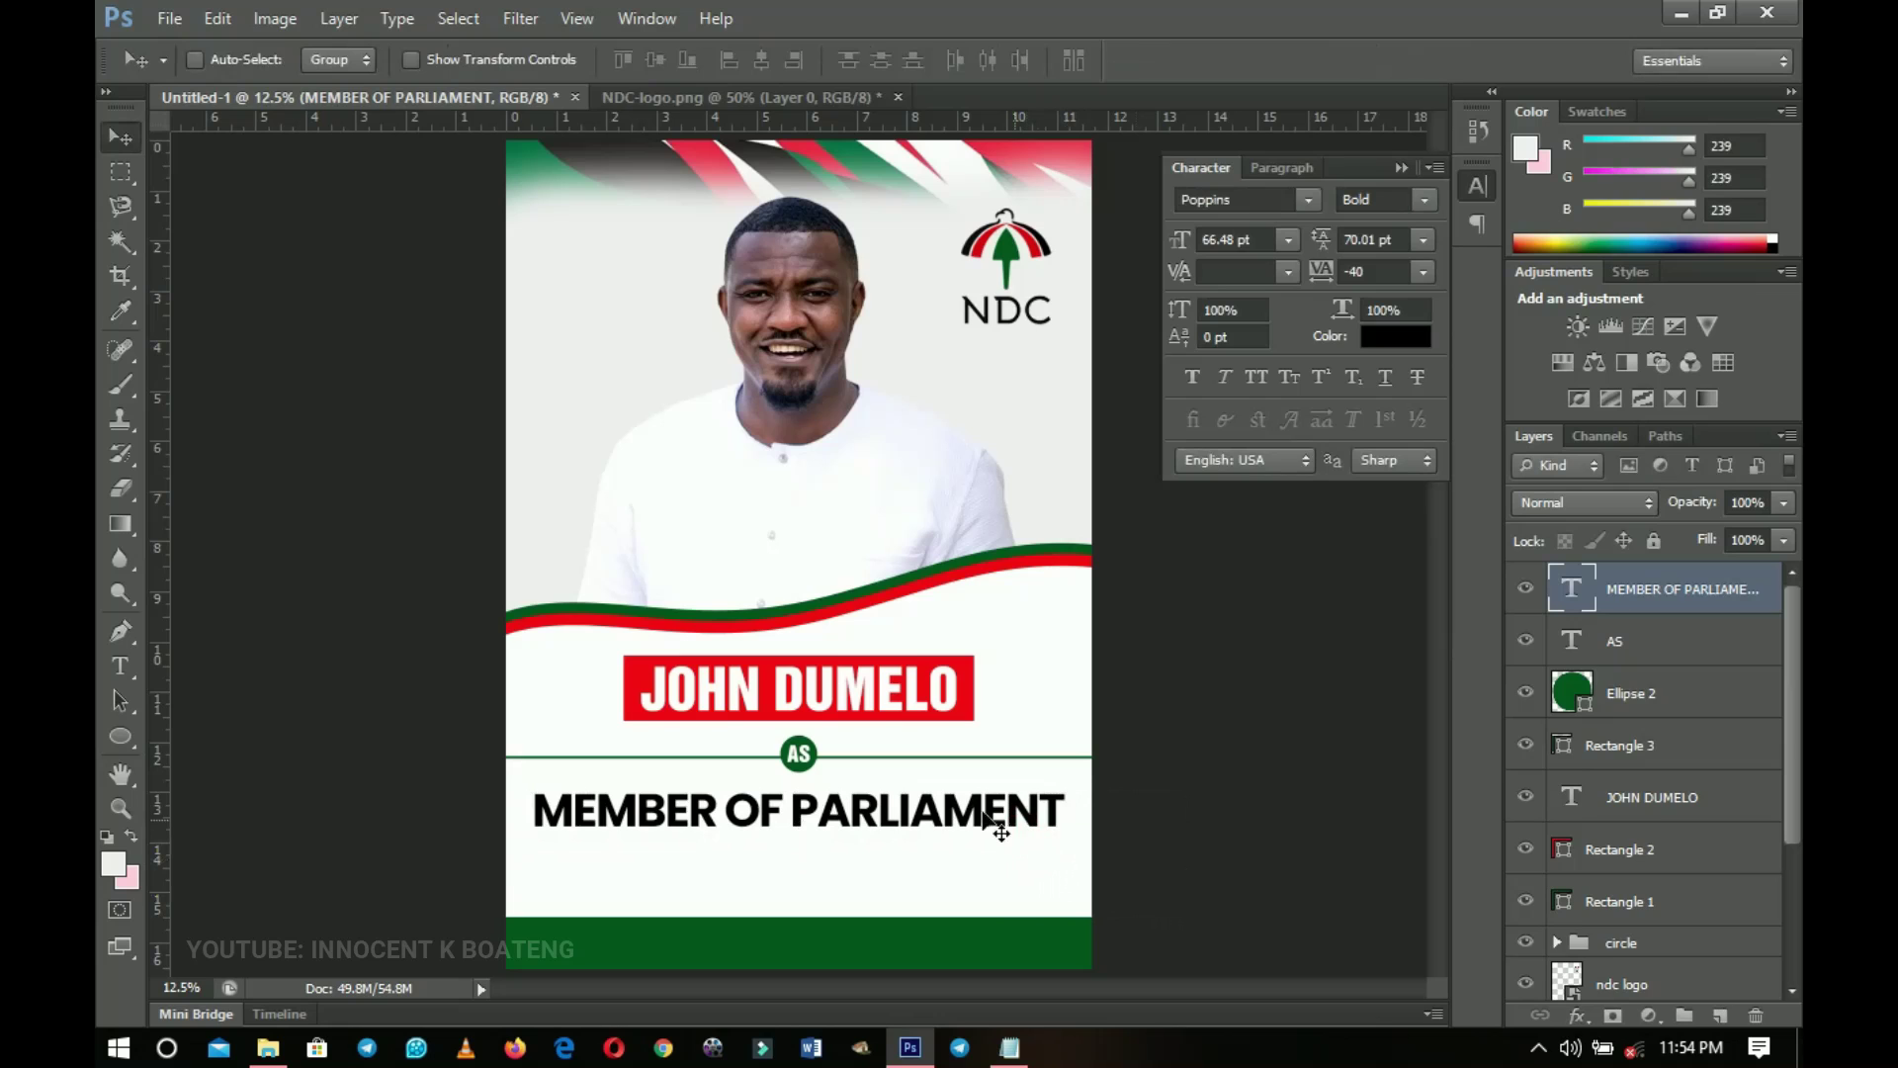
Duplicate "MEMBER OF PARLIAMENT" directly below and replace the copy's wording with "AYAWASO WEST WUOGON CONSTITUENCY" from the Notepad notes
key(ctrl+j)
drag(975, 805, 952, 863)
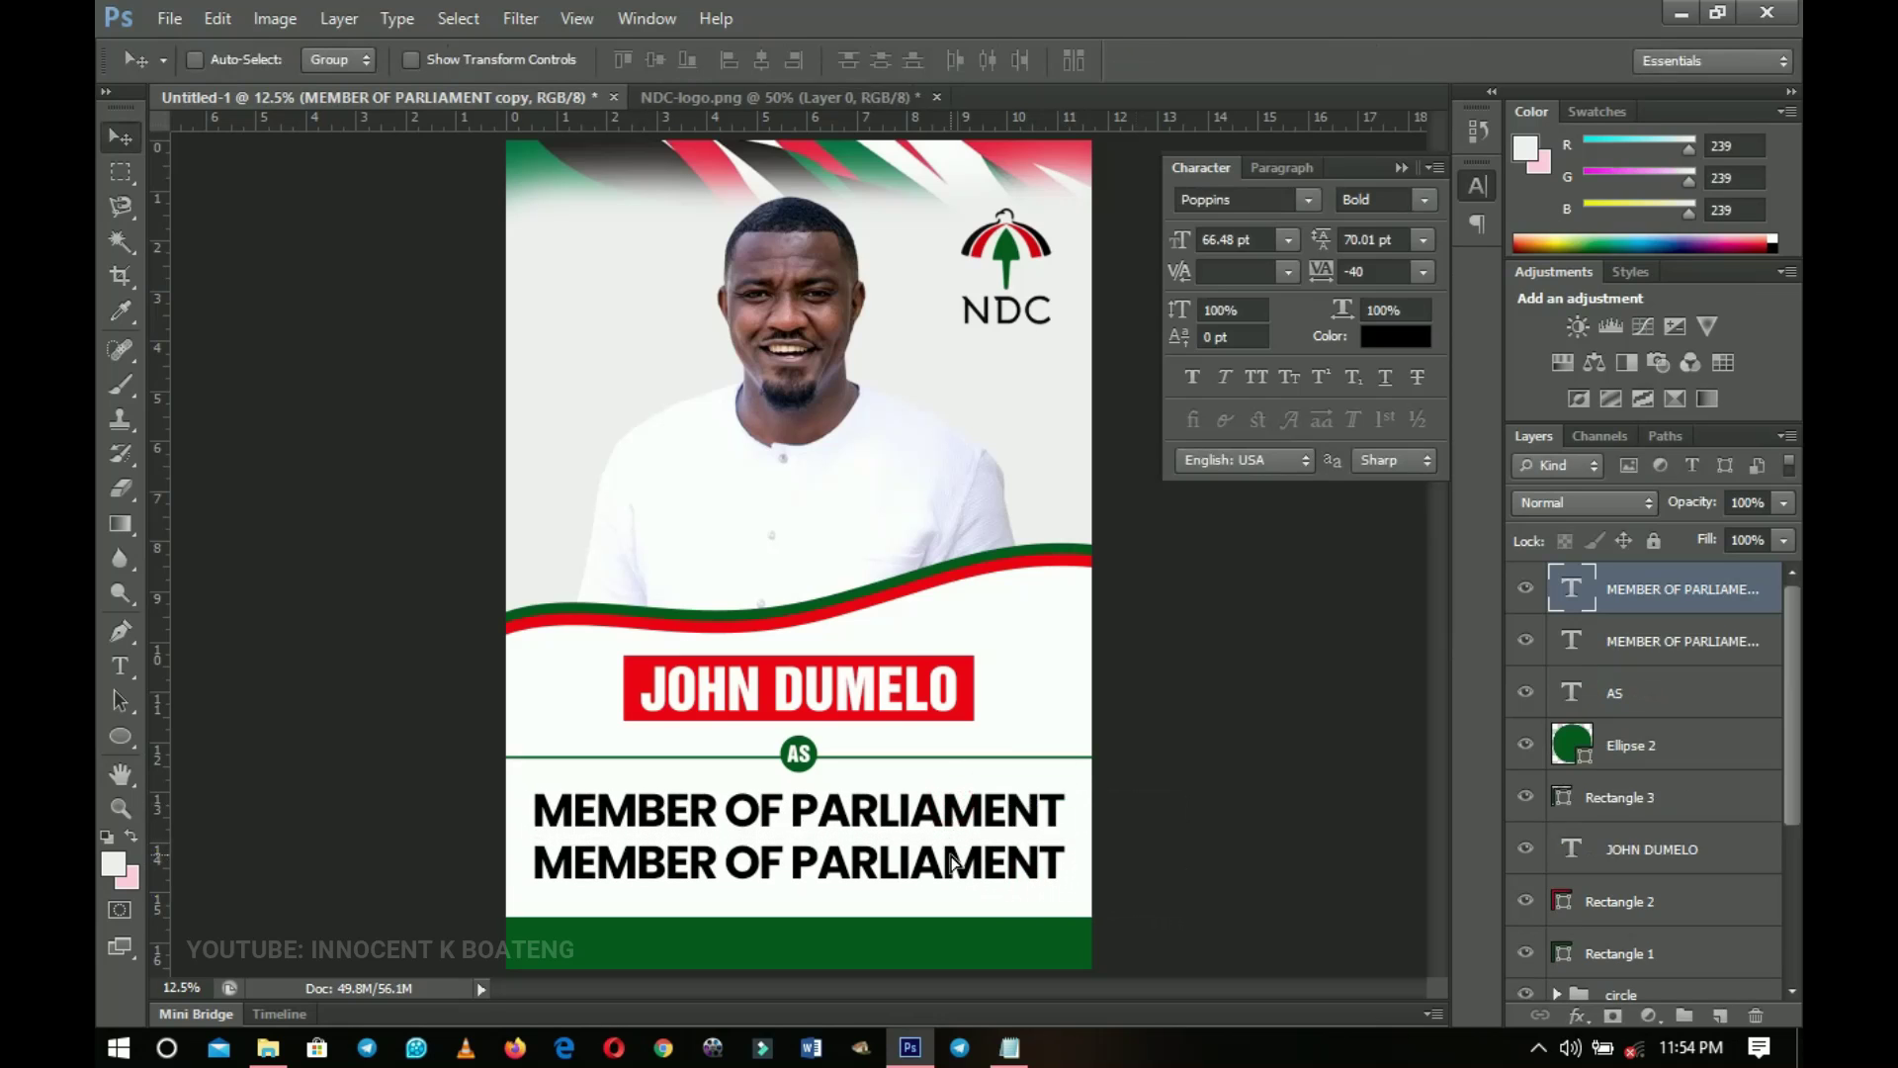
click(1009, 1047)
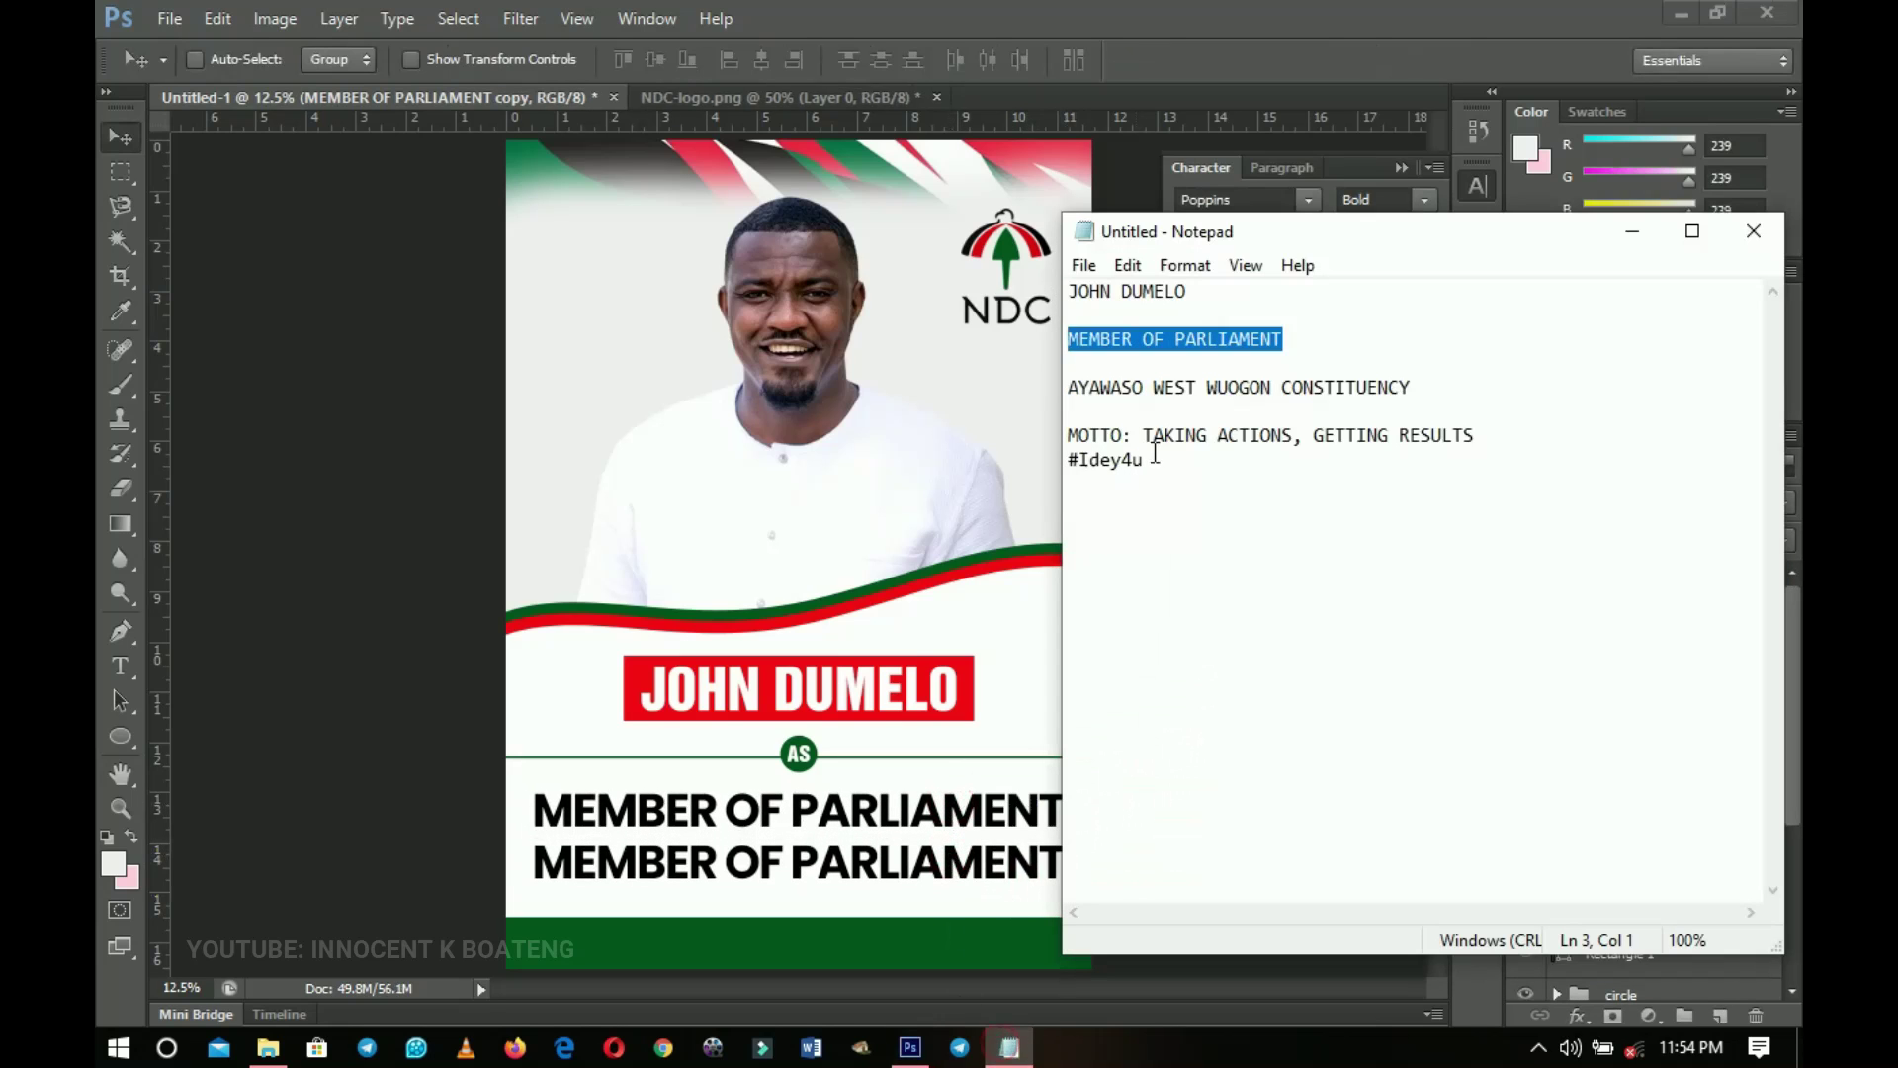
drag(1450, 399, 1041, 394)
key(ctrl+c)
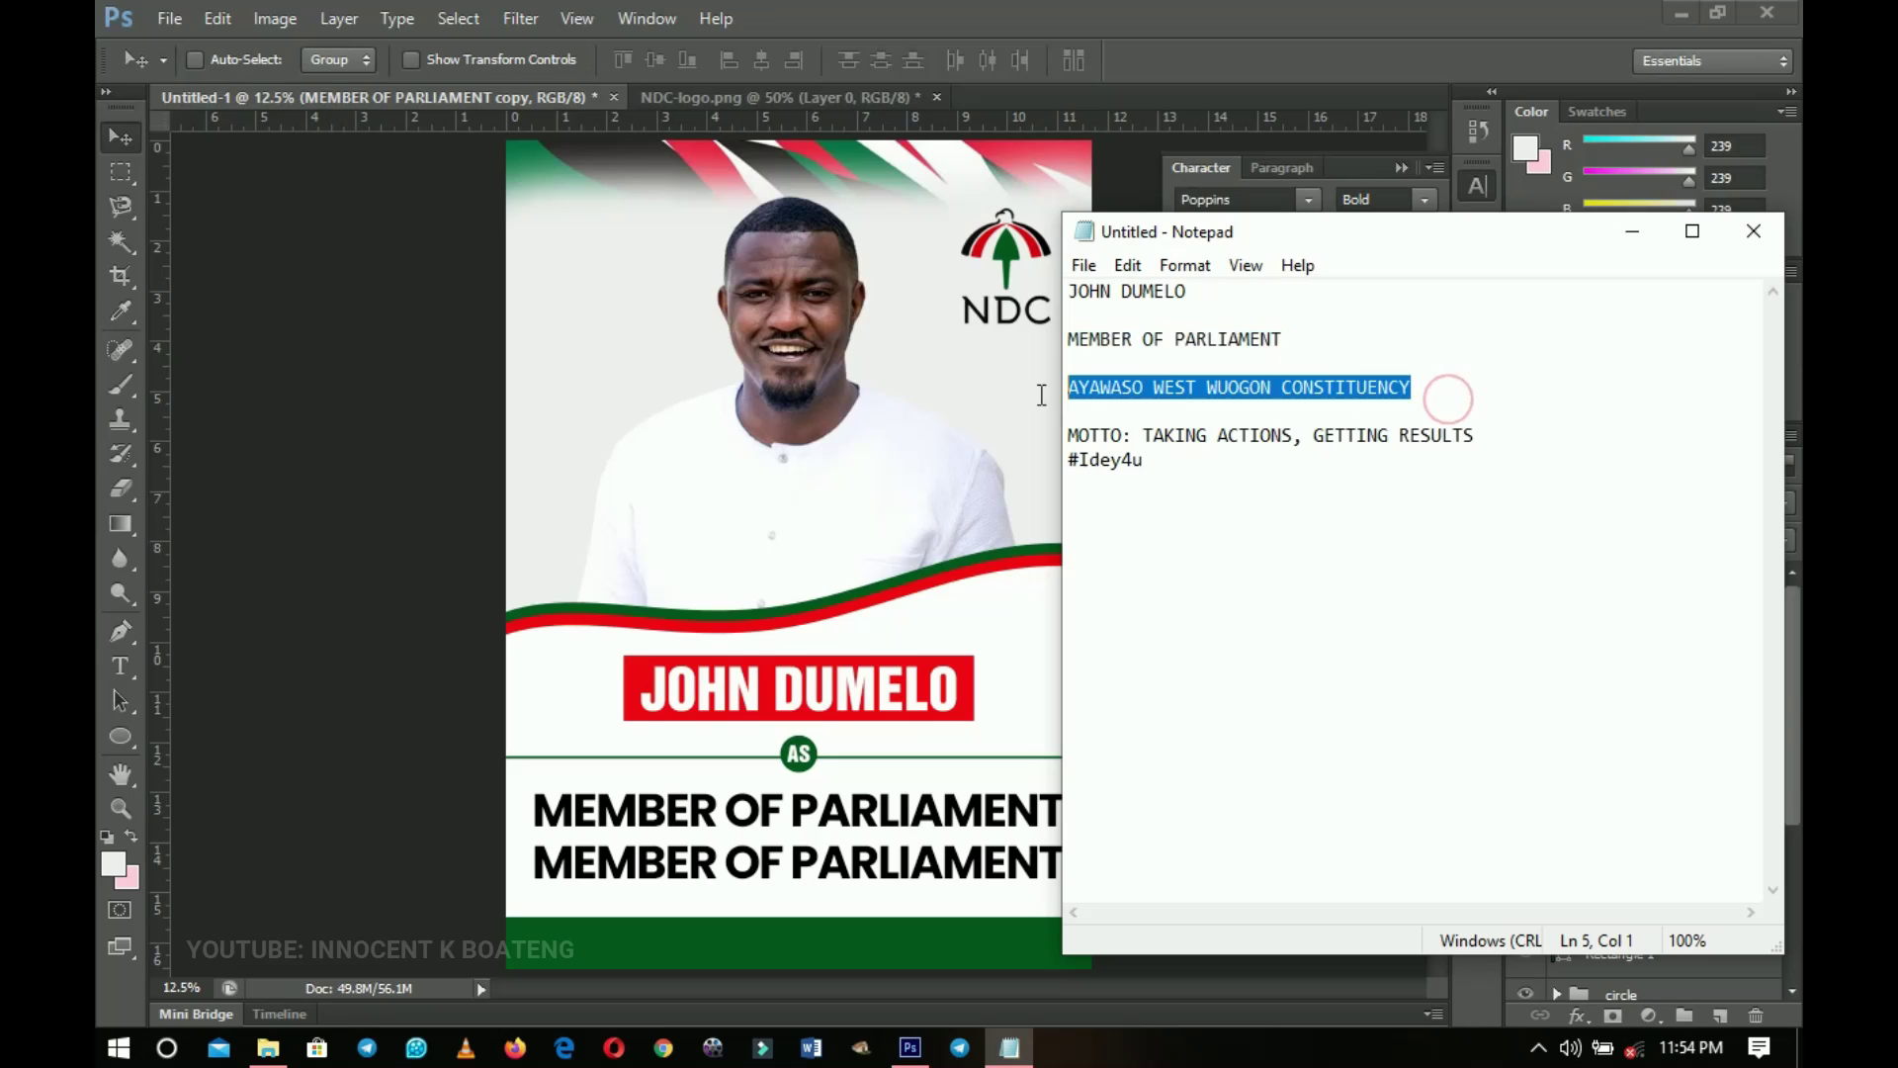
click(1632, 231)
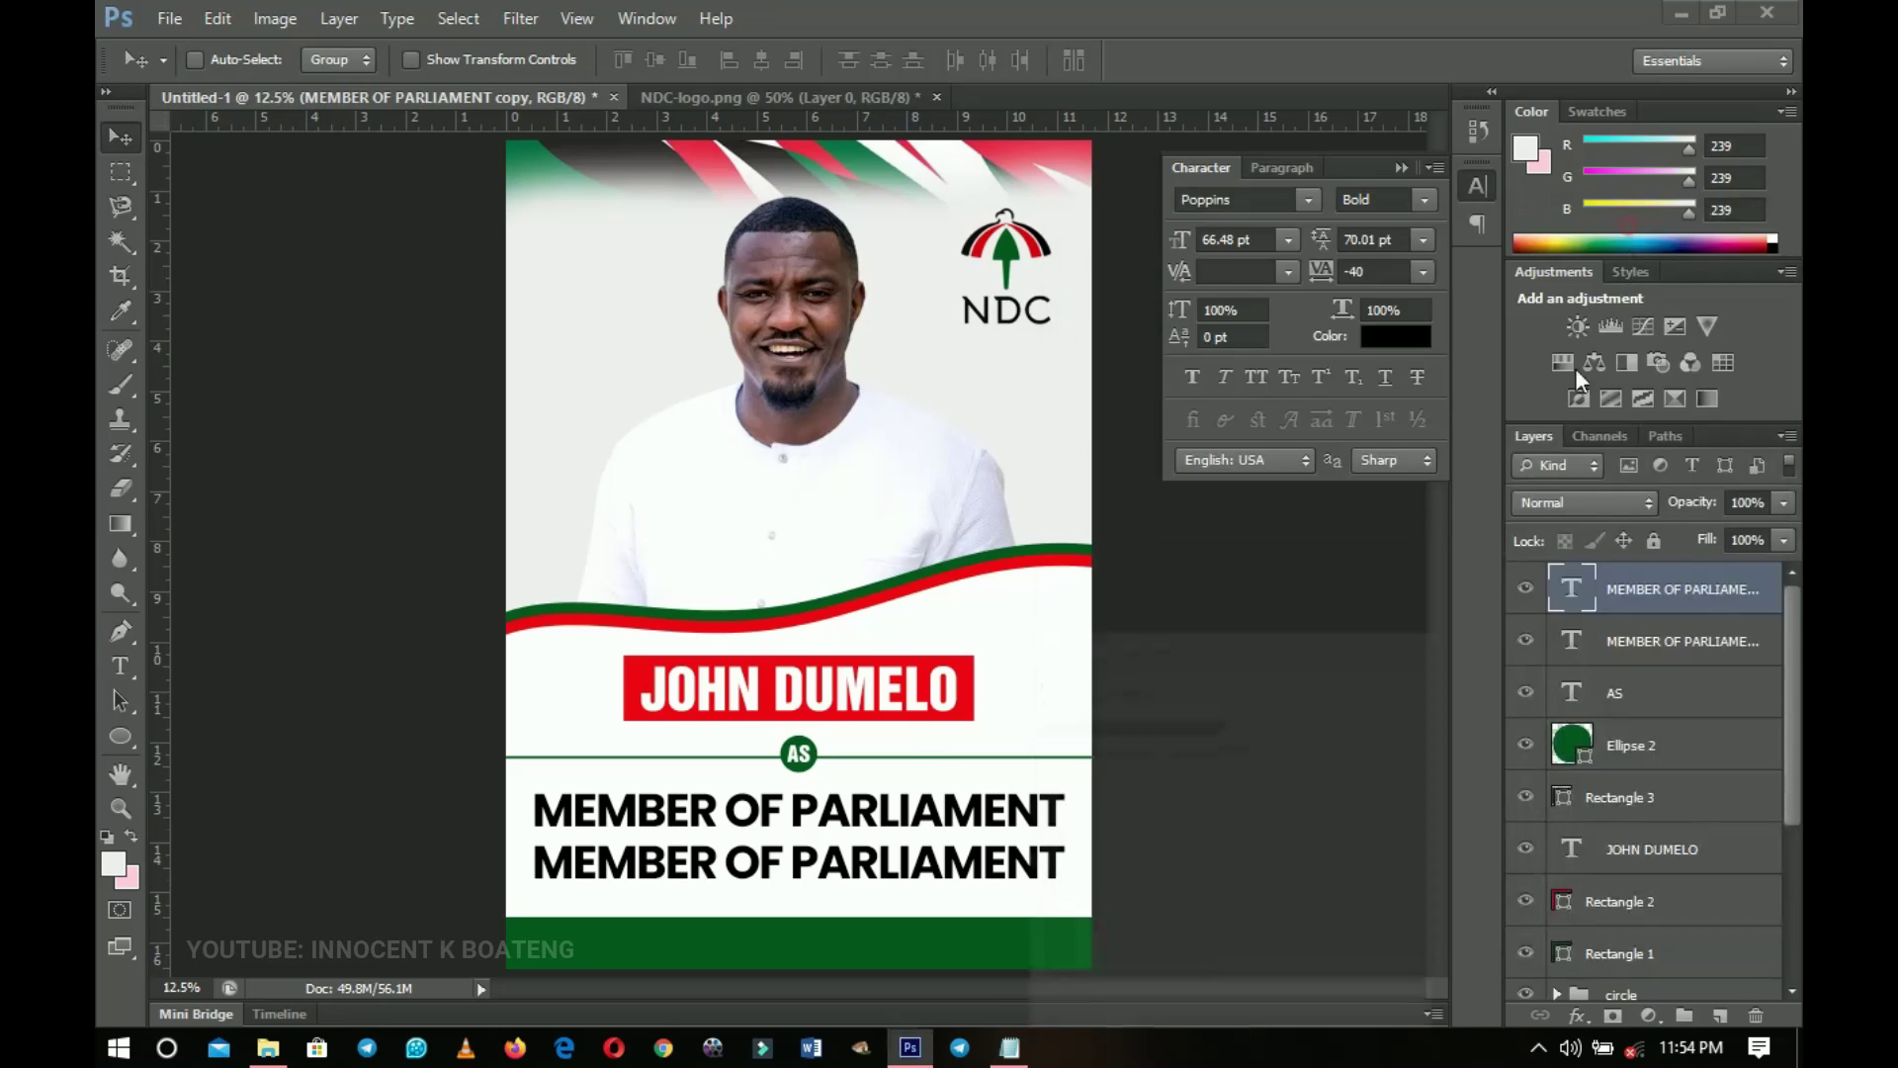
double_click(1572, 591)
key(ctrl+v)
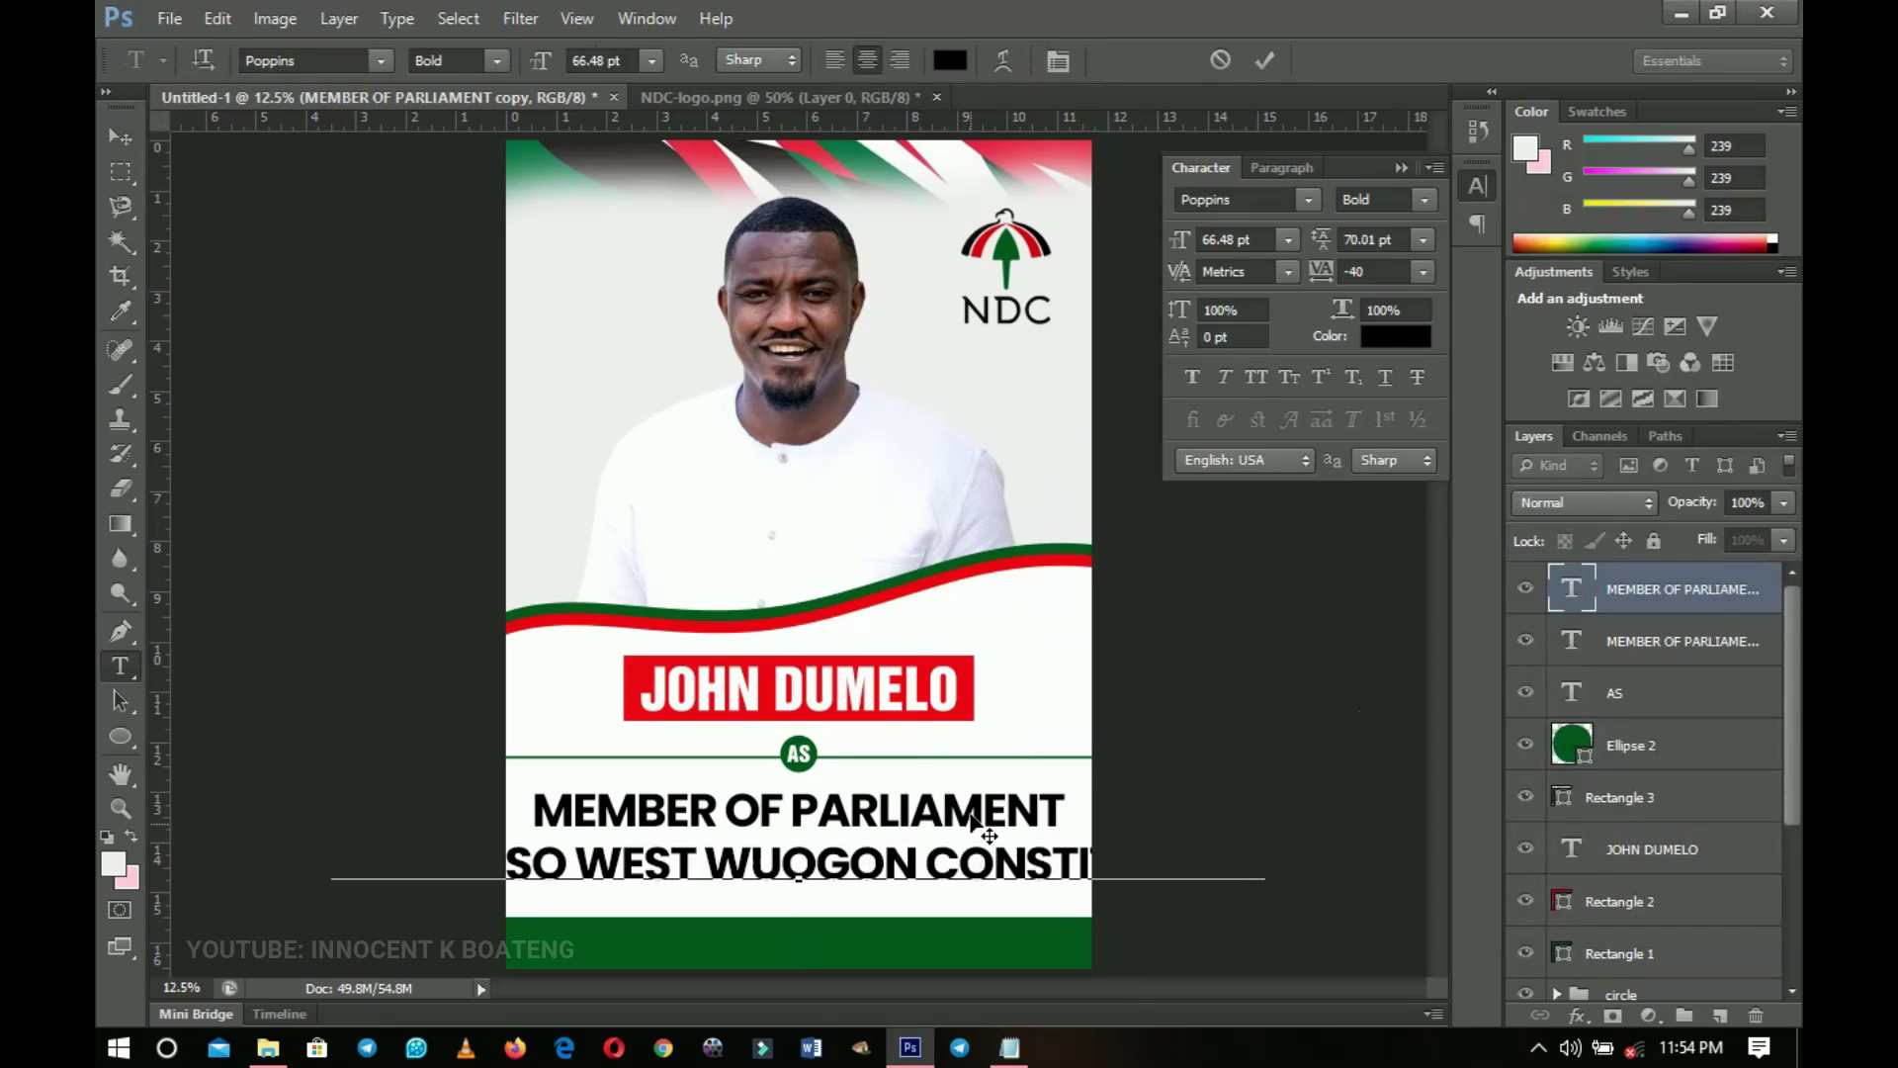
Reduce the constituency text to about 35 pt and recolour it with the footer's green (005c1c)
key(ctrl+a)
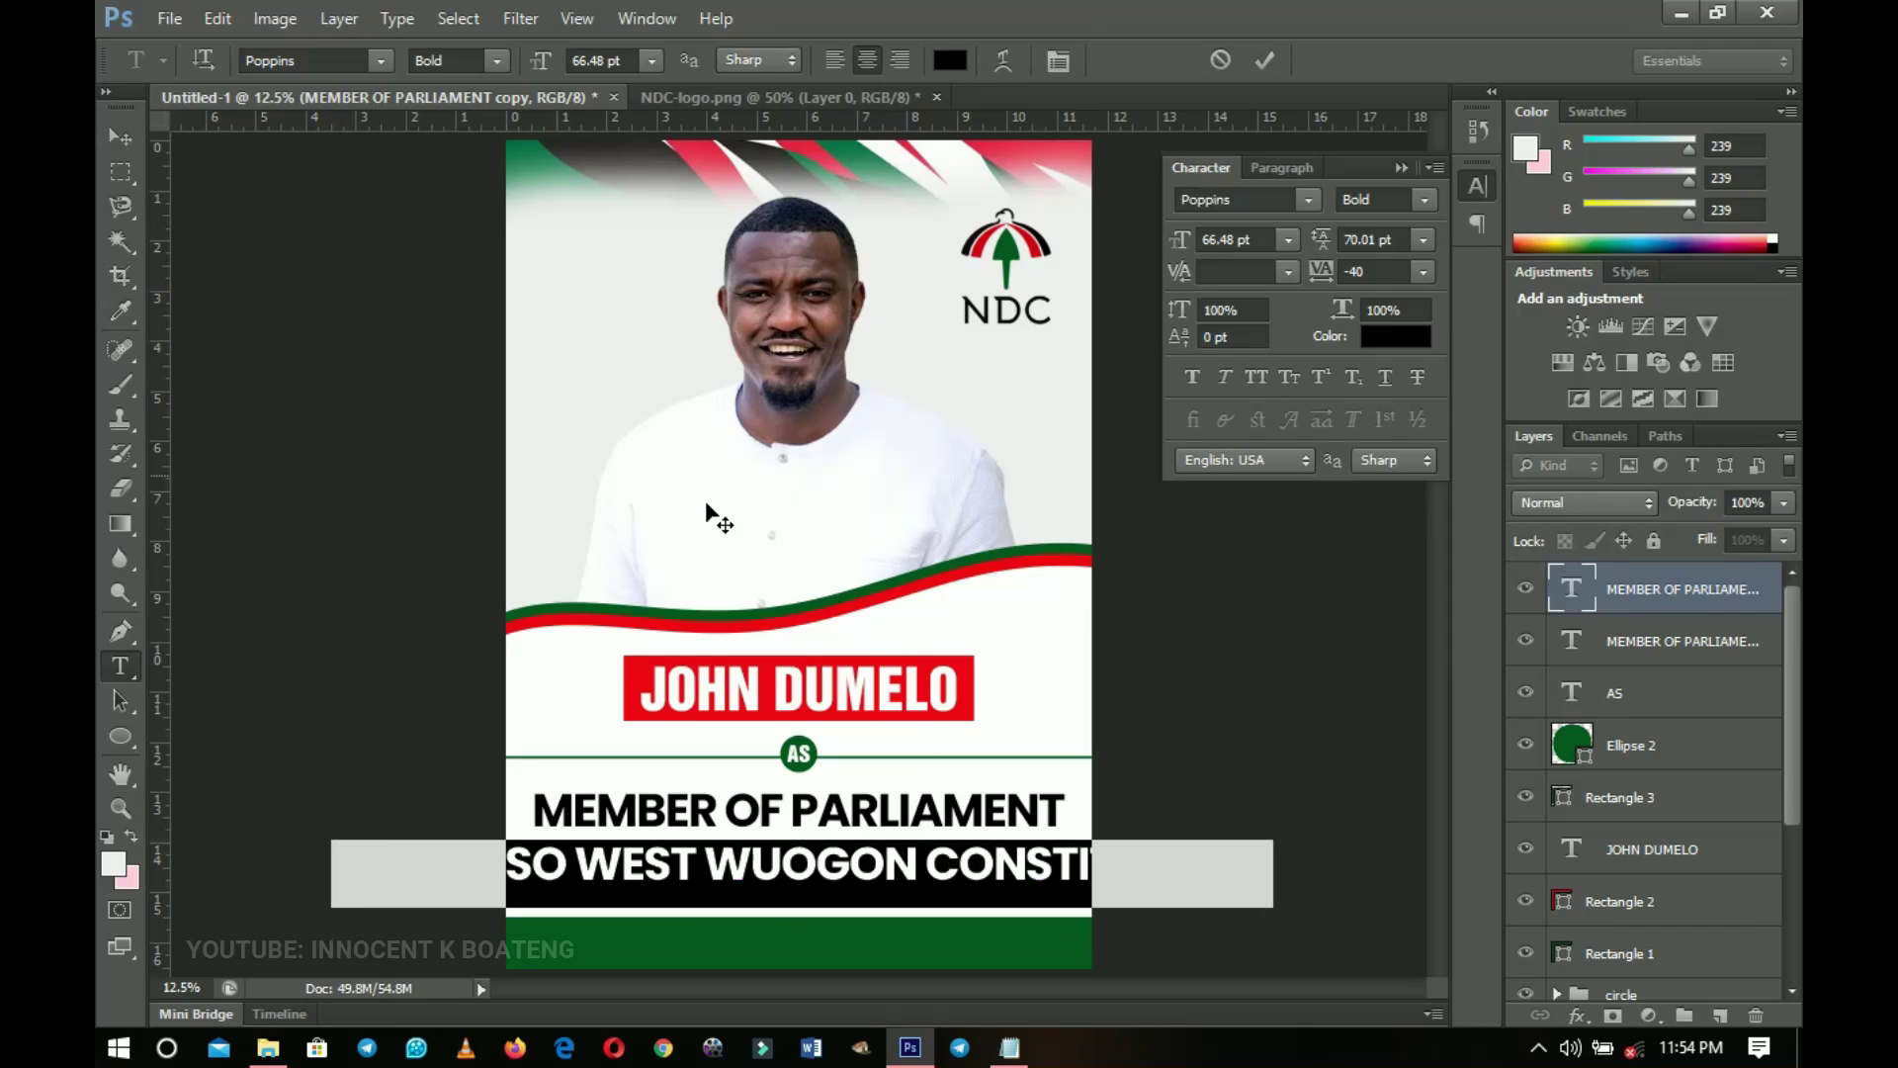
drag(552, 65, 509, 70)
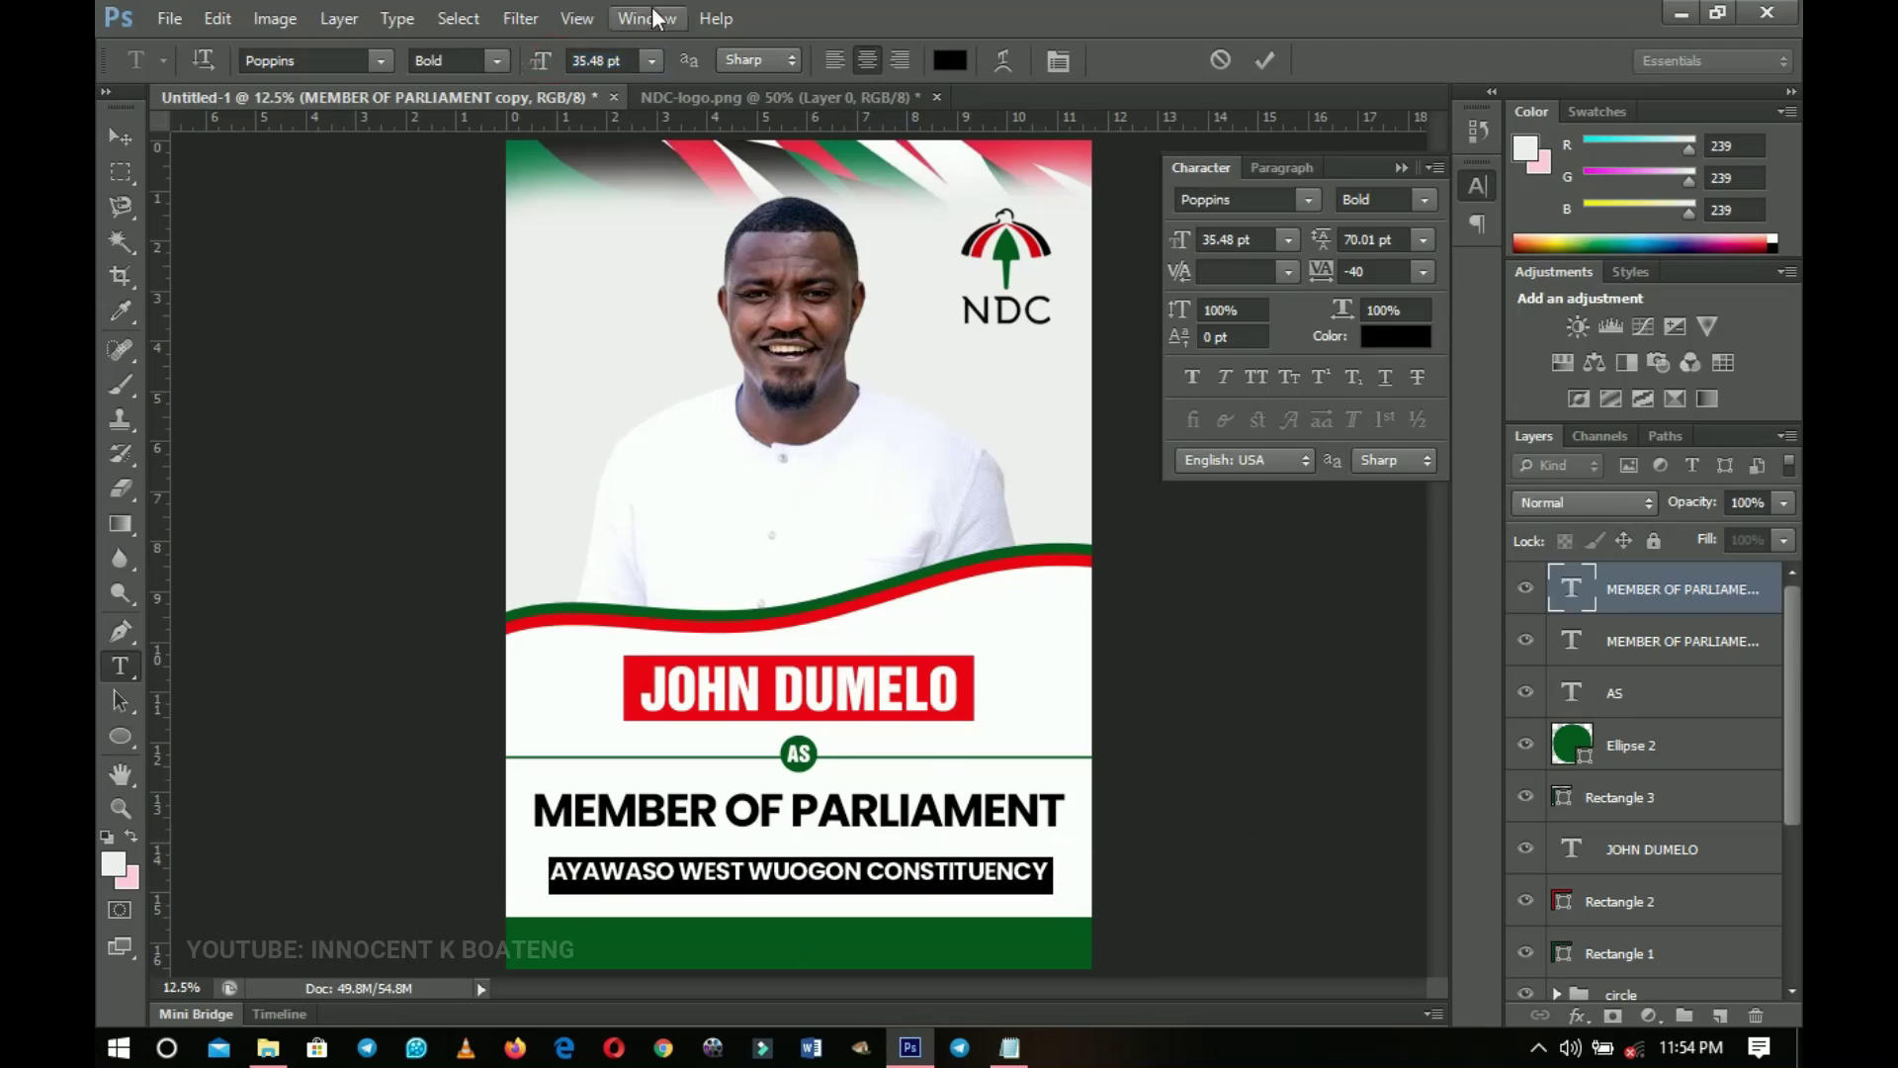
click(949, 60)
click(913, 949)
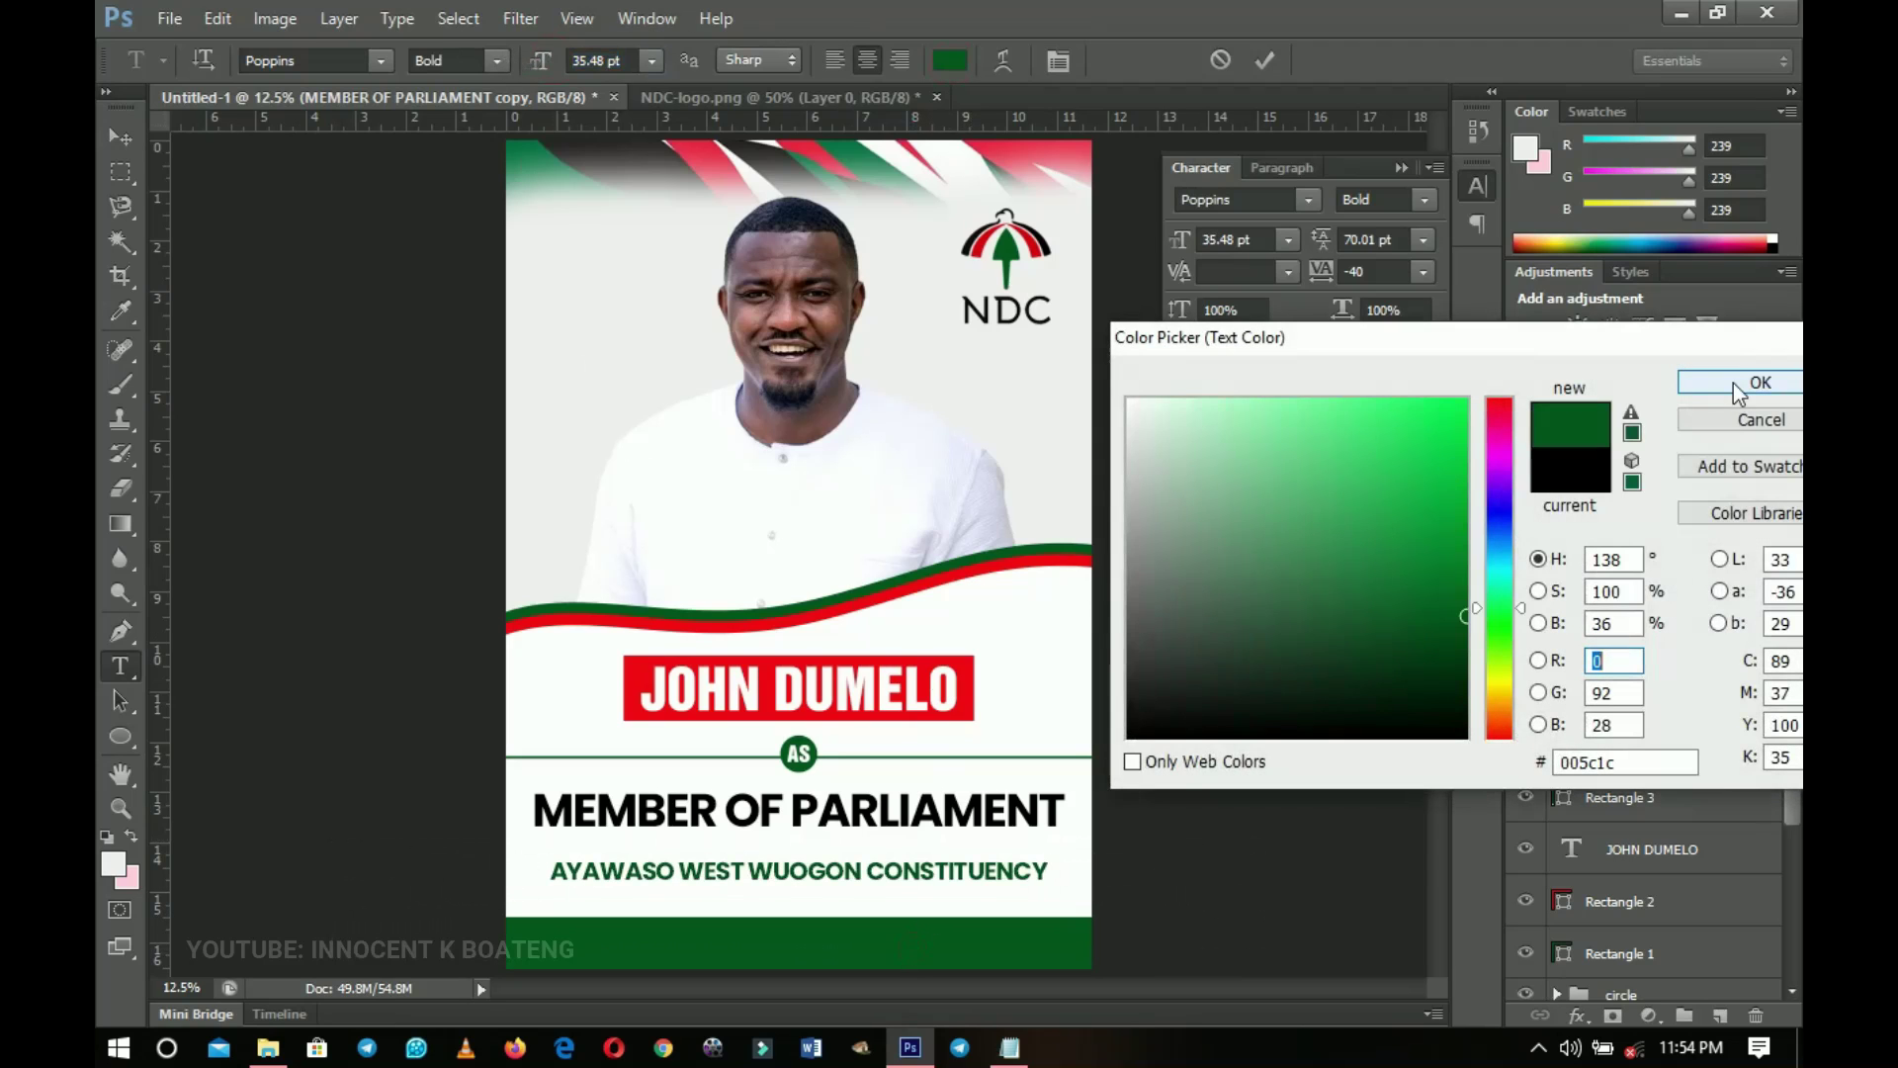
click(1740, 383)
Tuck the constituency line closely under "MEMBER OF PARLIAMENT" and shift both lines down slightly
click(119, 135)
drag(940, 885, 944, 820)
shift+click(1651, 643)
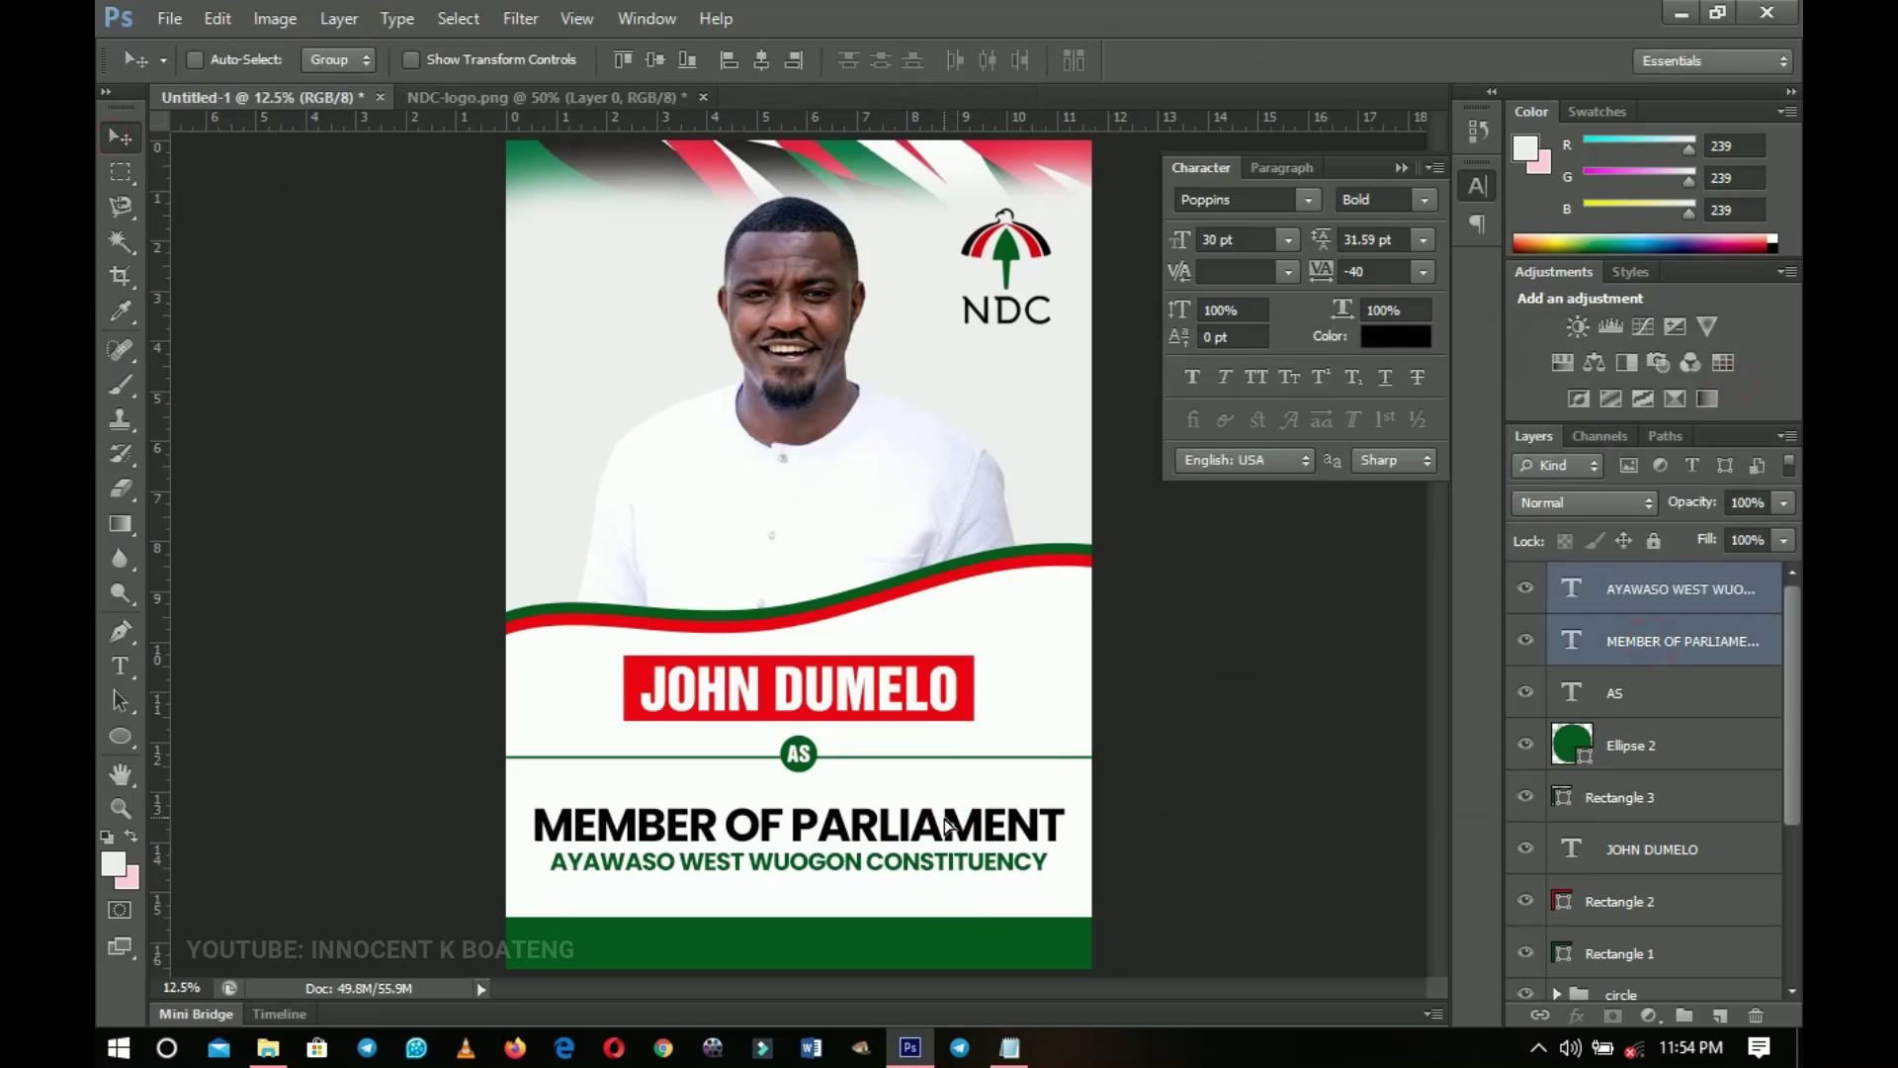
Nudge the "AS" text, its green circle and the thin green line down together, closer to "MEMBER OF PARLIAMENT"
click(1637, 806)
shift+click(1615, 691)
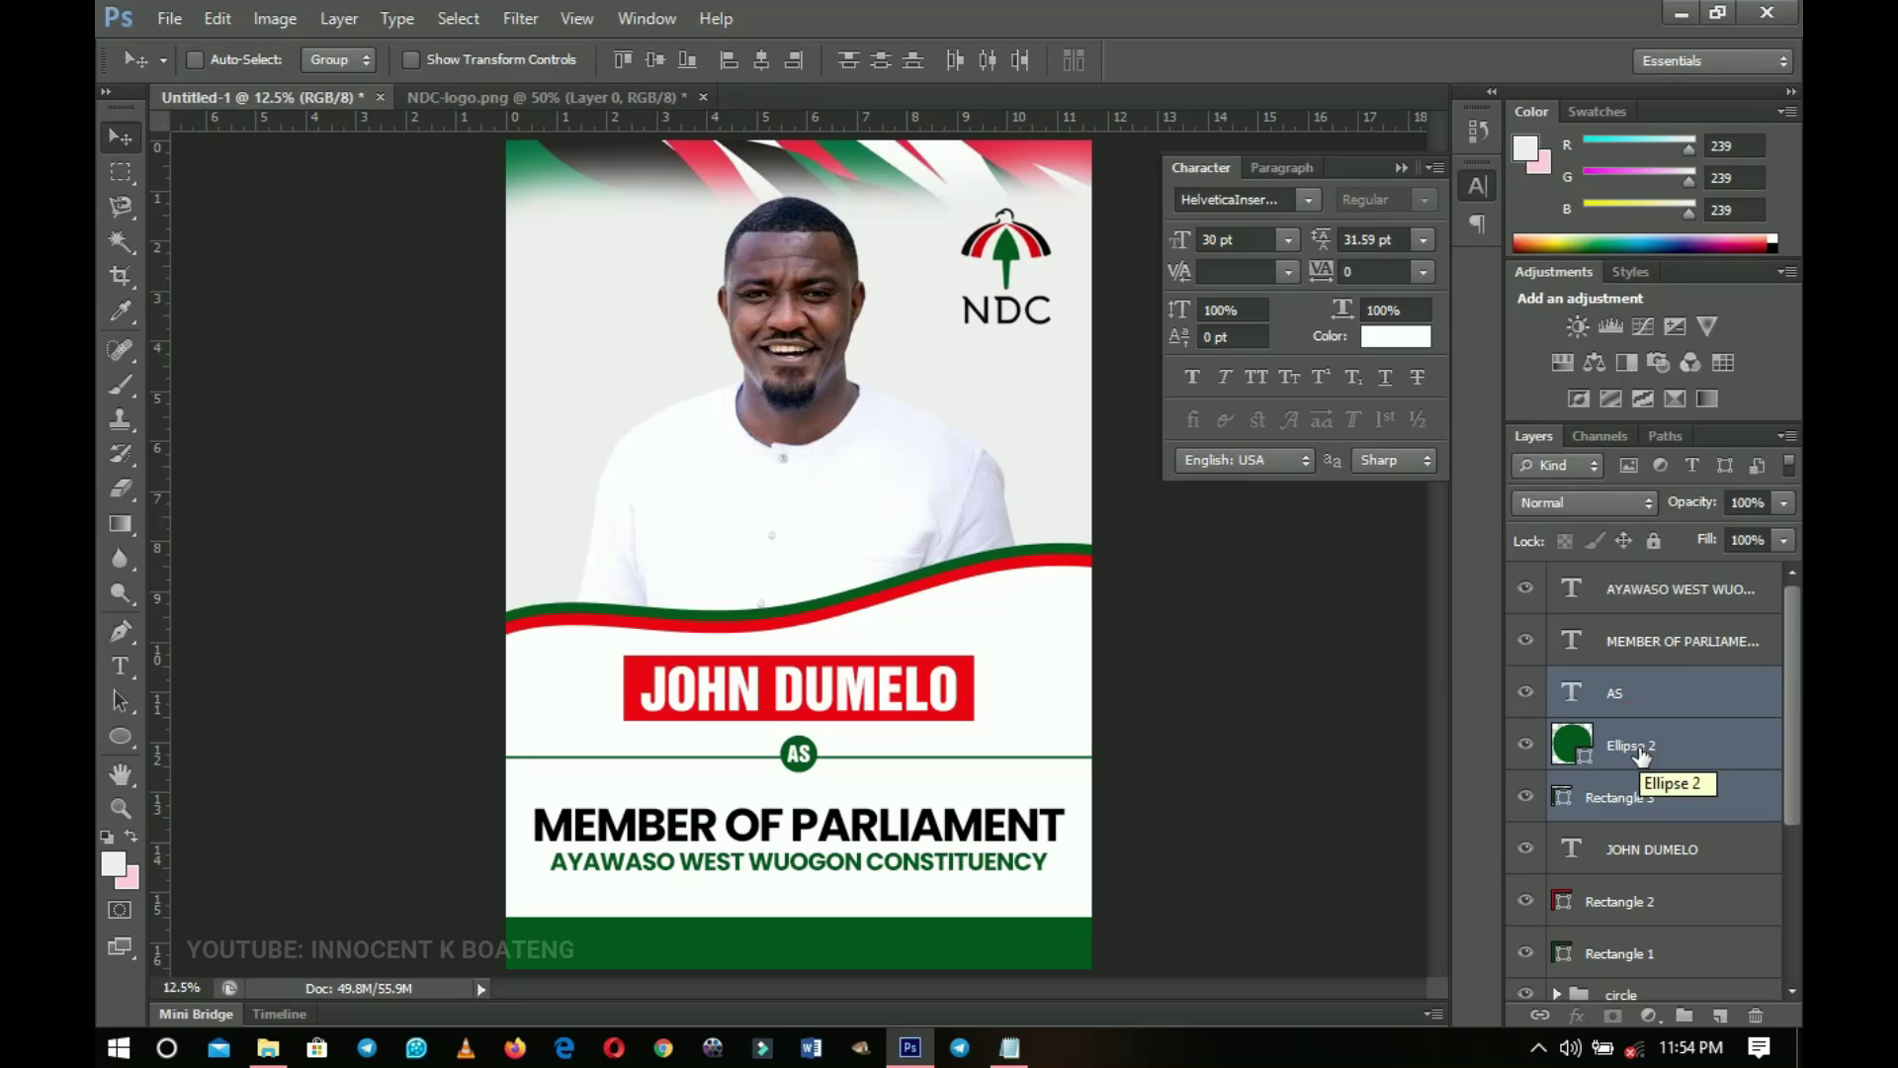
key(shift+Down)
key(shift+Down)
key(shift+Down)
key(shift+Down)
key(shift+Down)
key(shift+Down)
key(shift+Down)
key(shift+Down)
key(shift+Down)
key(shift+Down)
key(shift+Down)
key(shift+Down)
key(shift+Down)
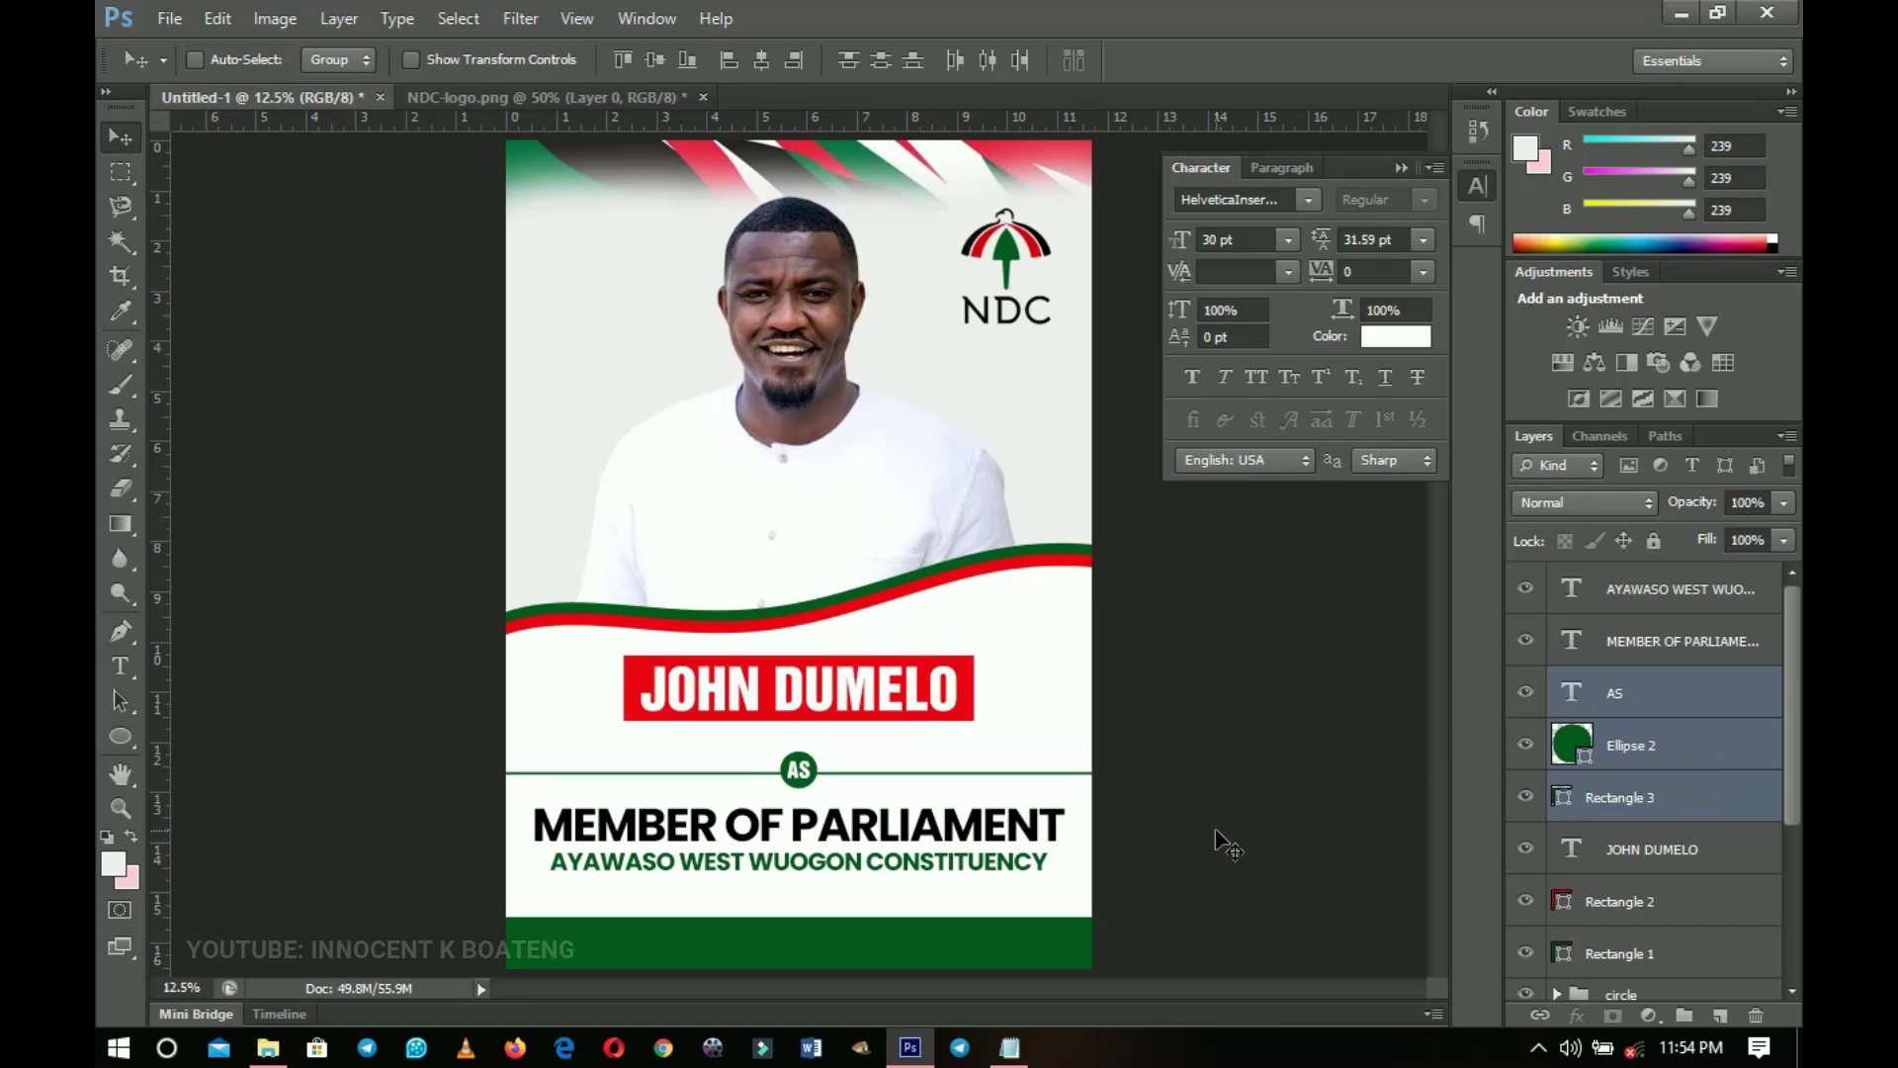
Select the green footer rectangle and move it up slightly
right_click(934, 931)
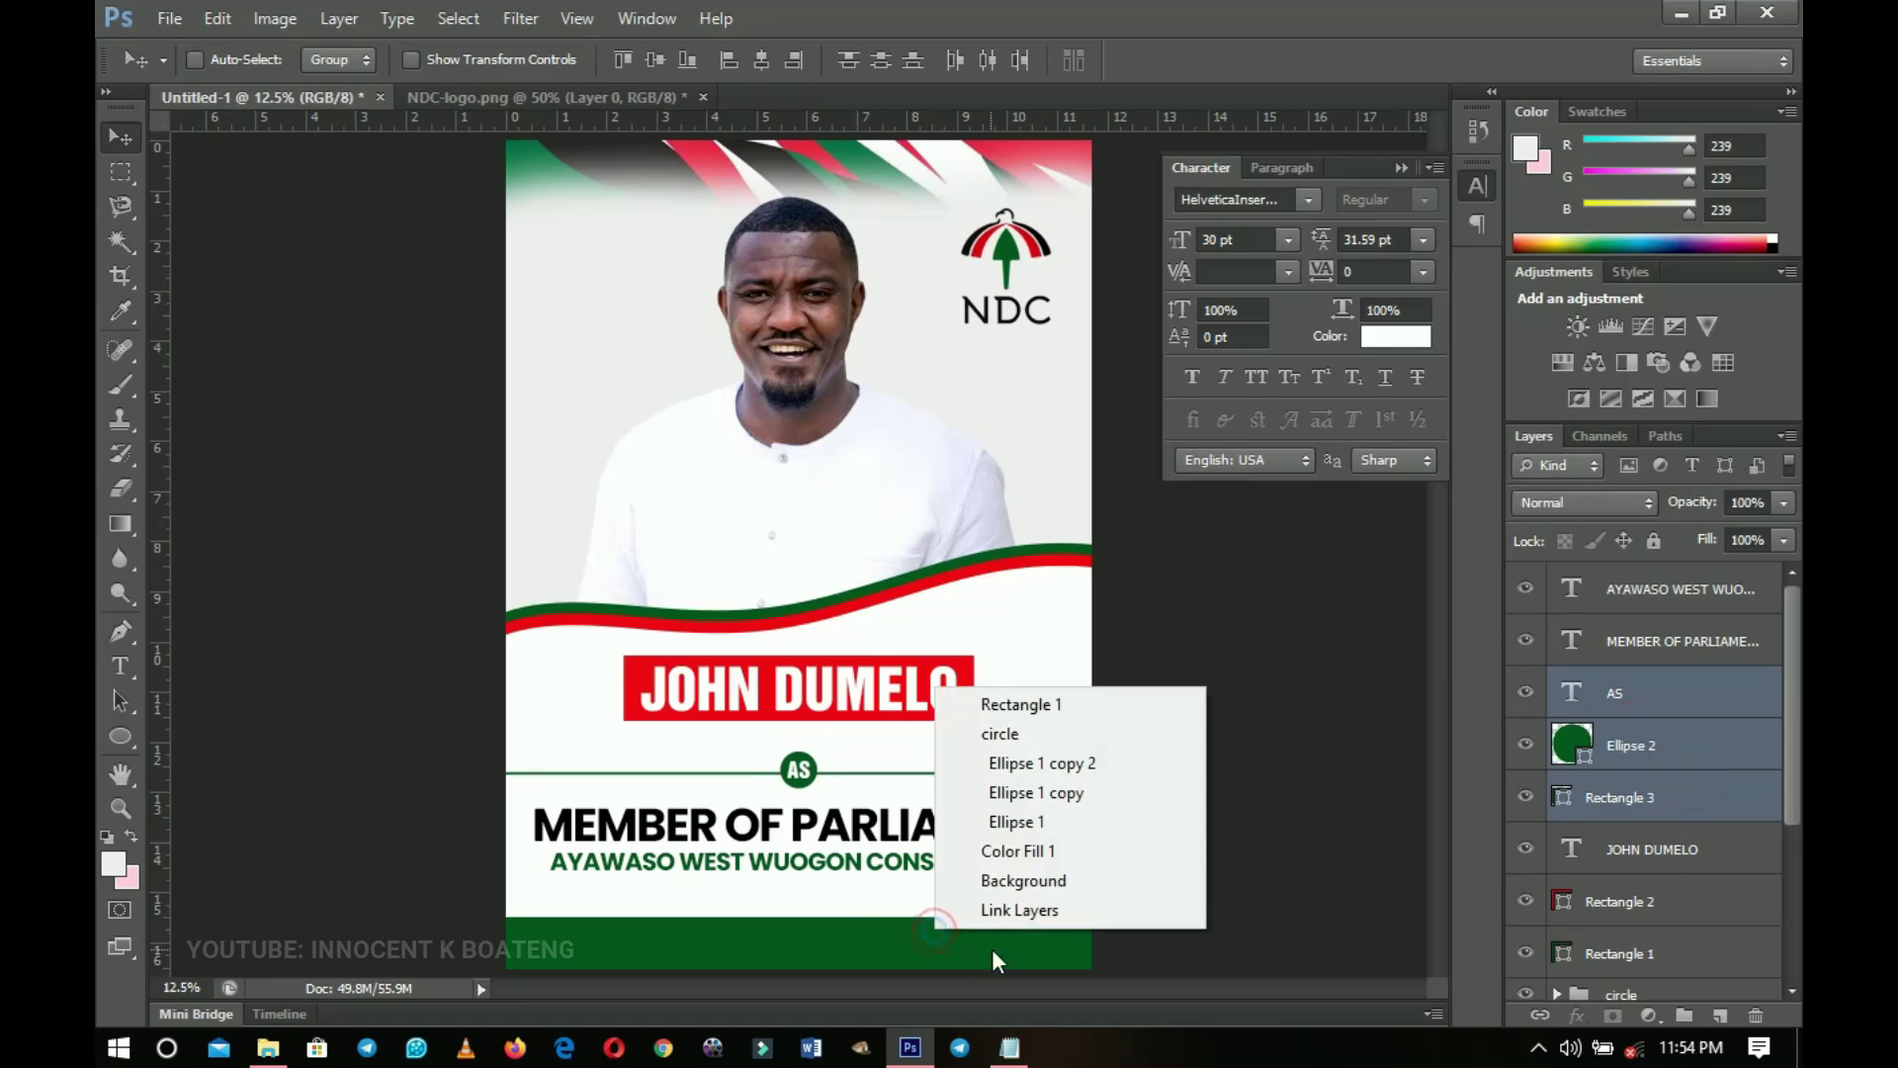
click(1009, 710)
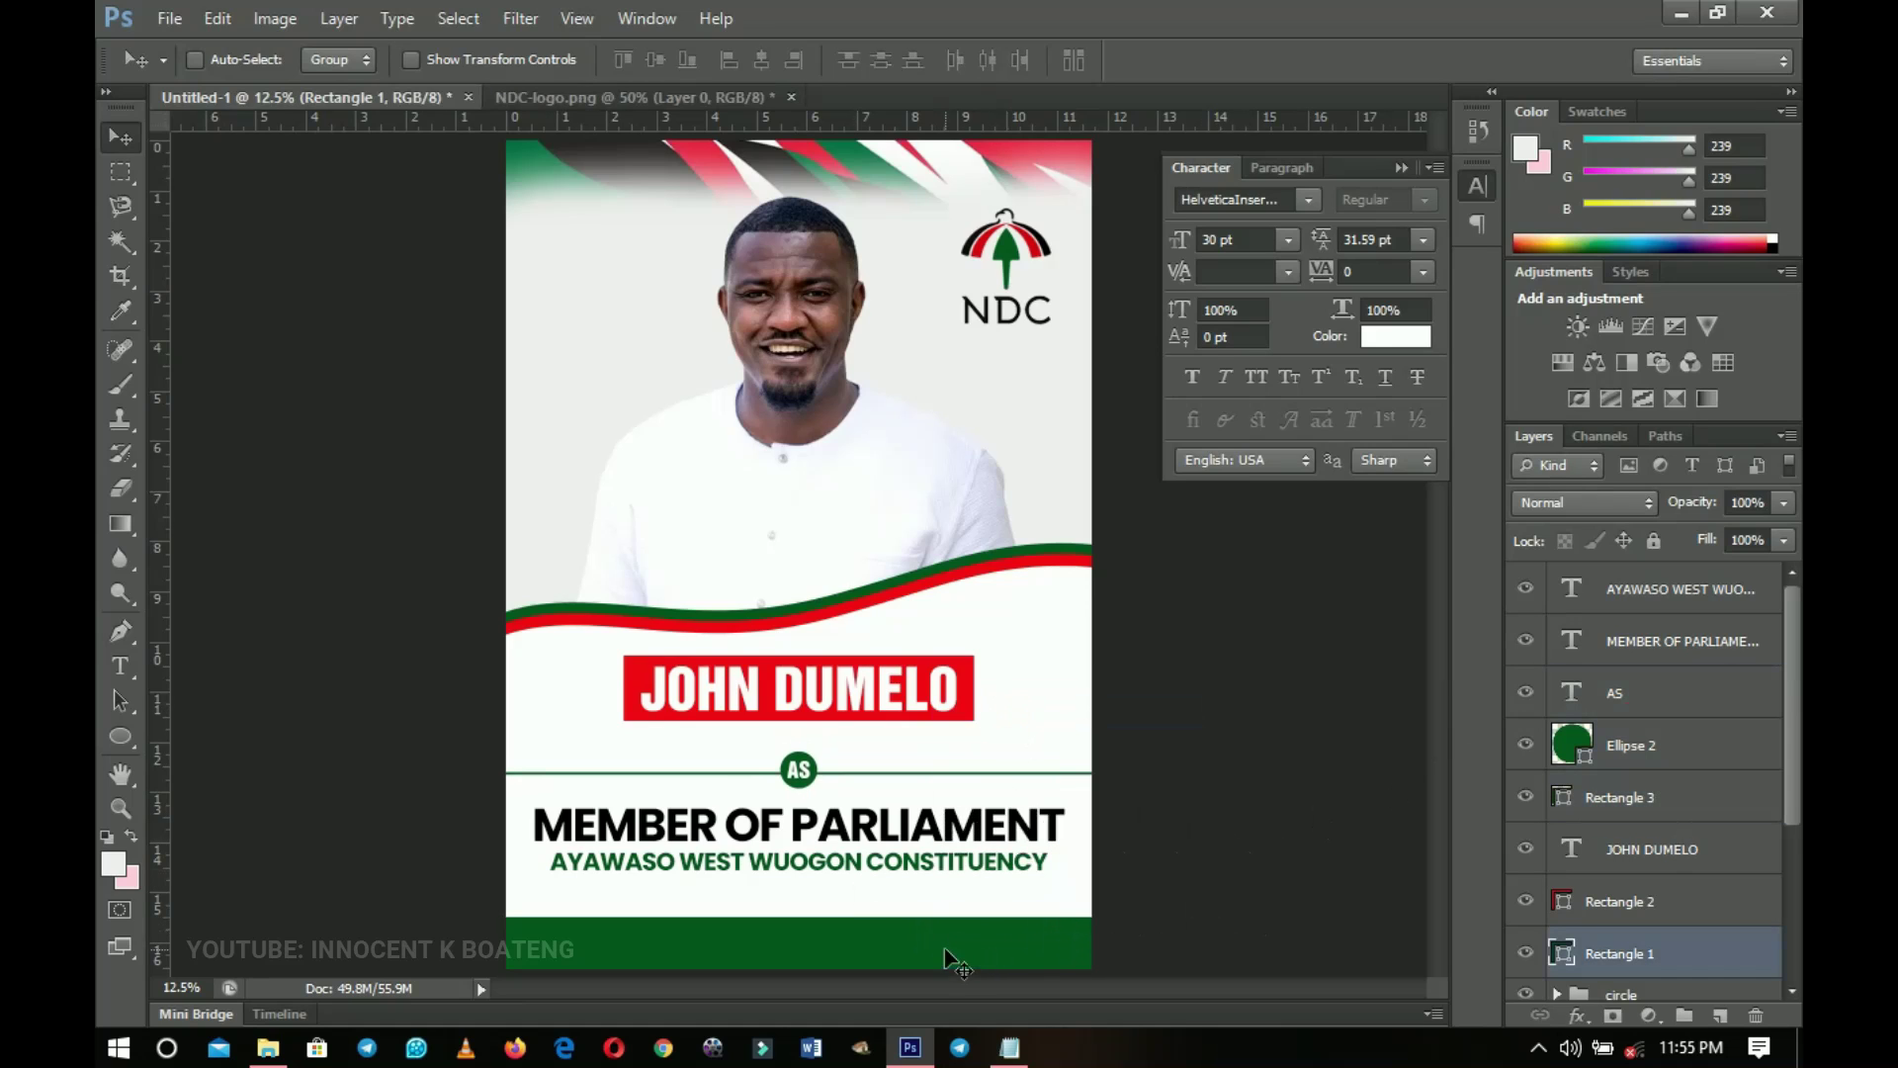
drag(944, 935, 945, 917)
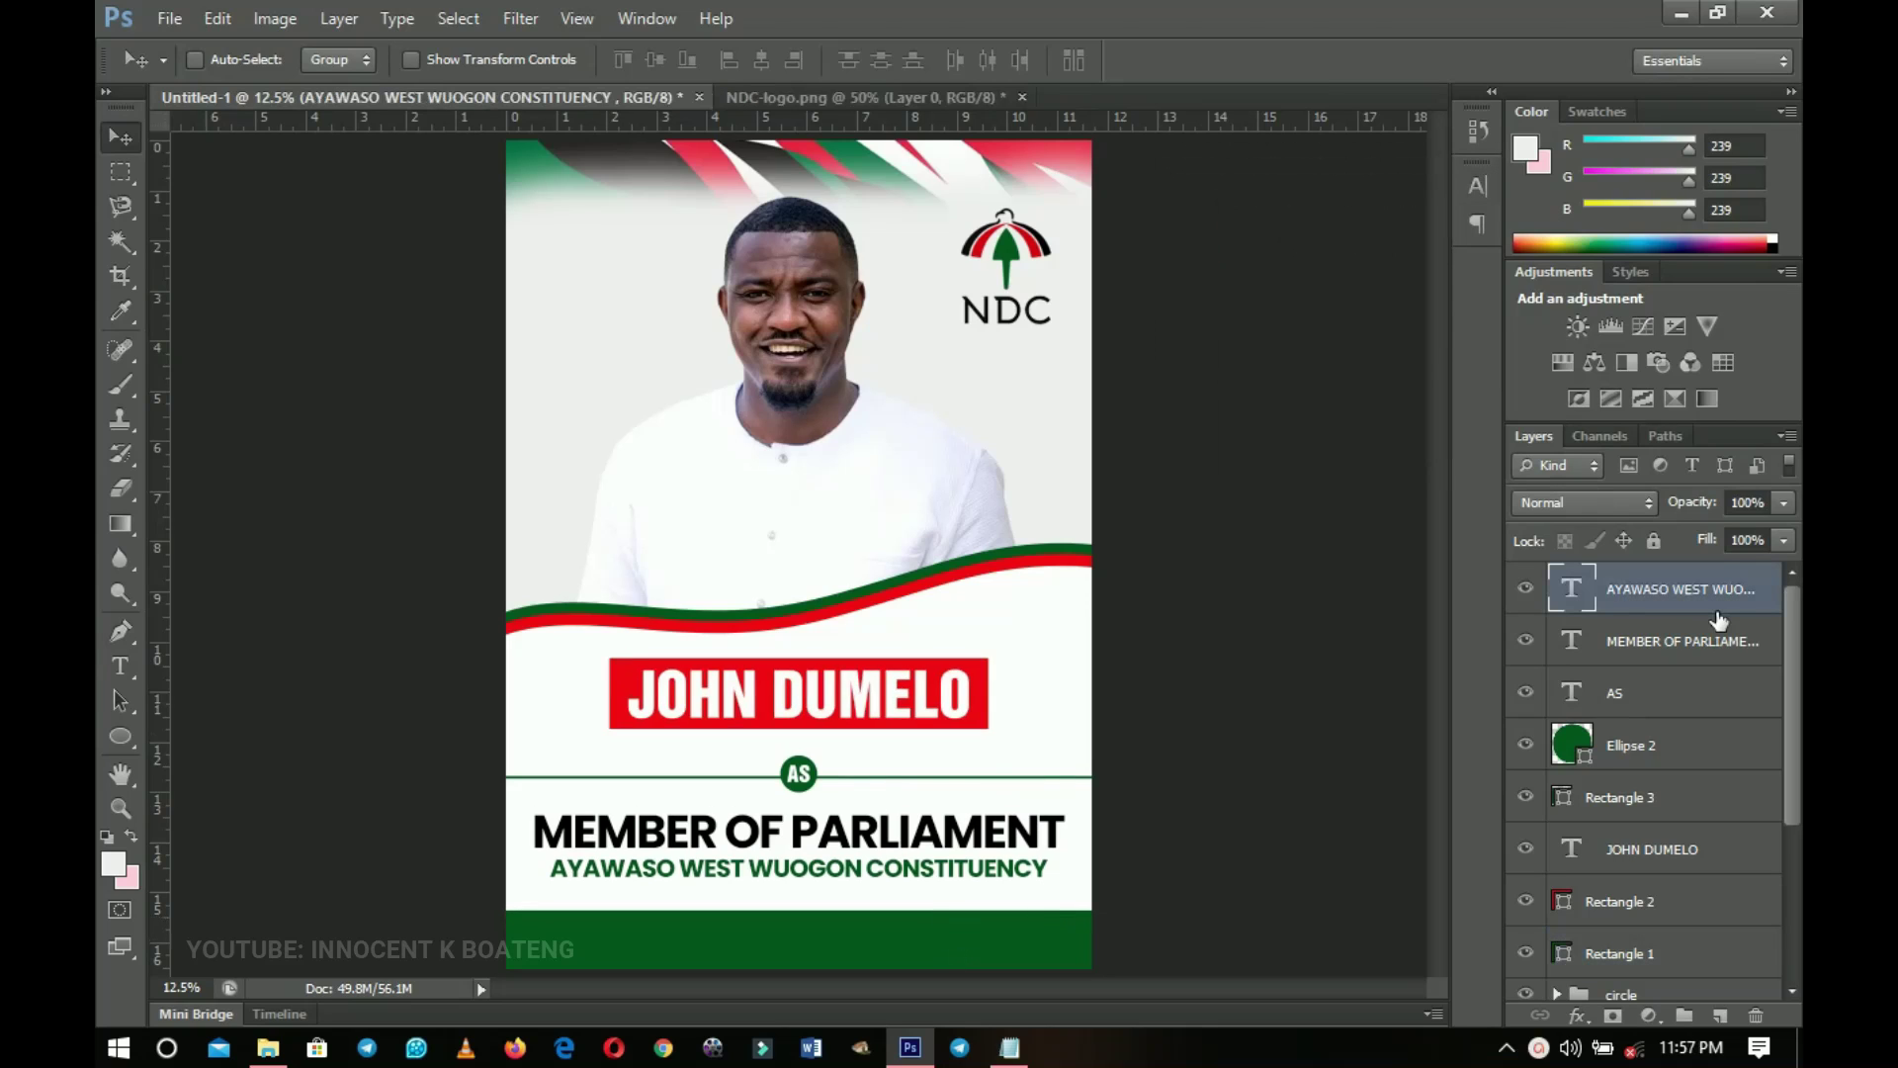
Duplicate the constituency line, recolour the copy white (ffffff) and place it centred on the green footer
key(ctrl+j)
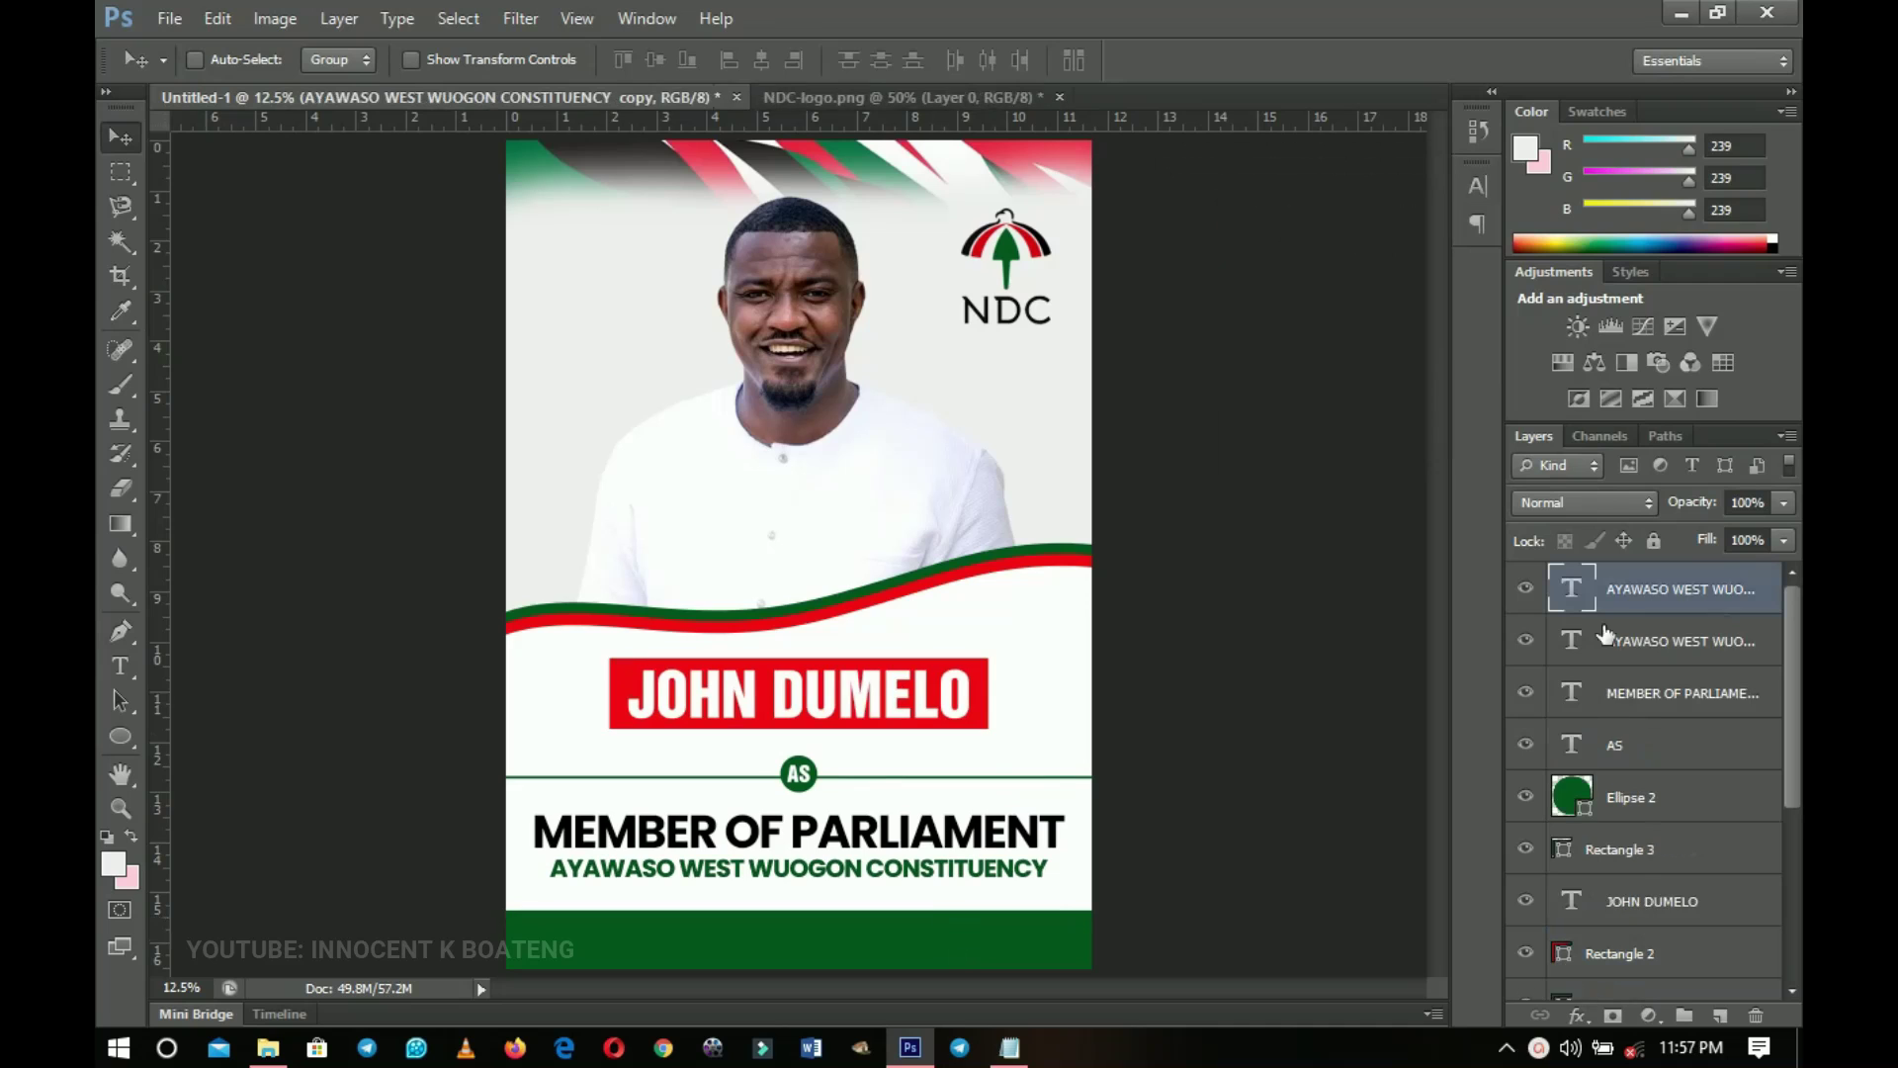
drag(939, 760, 916, 890)
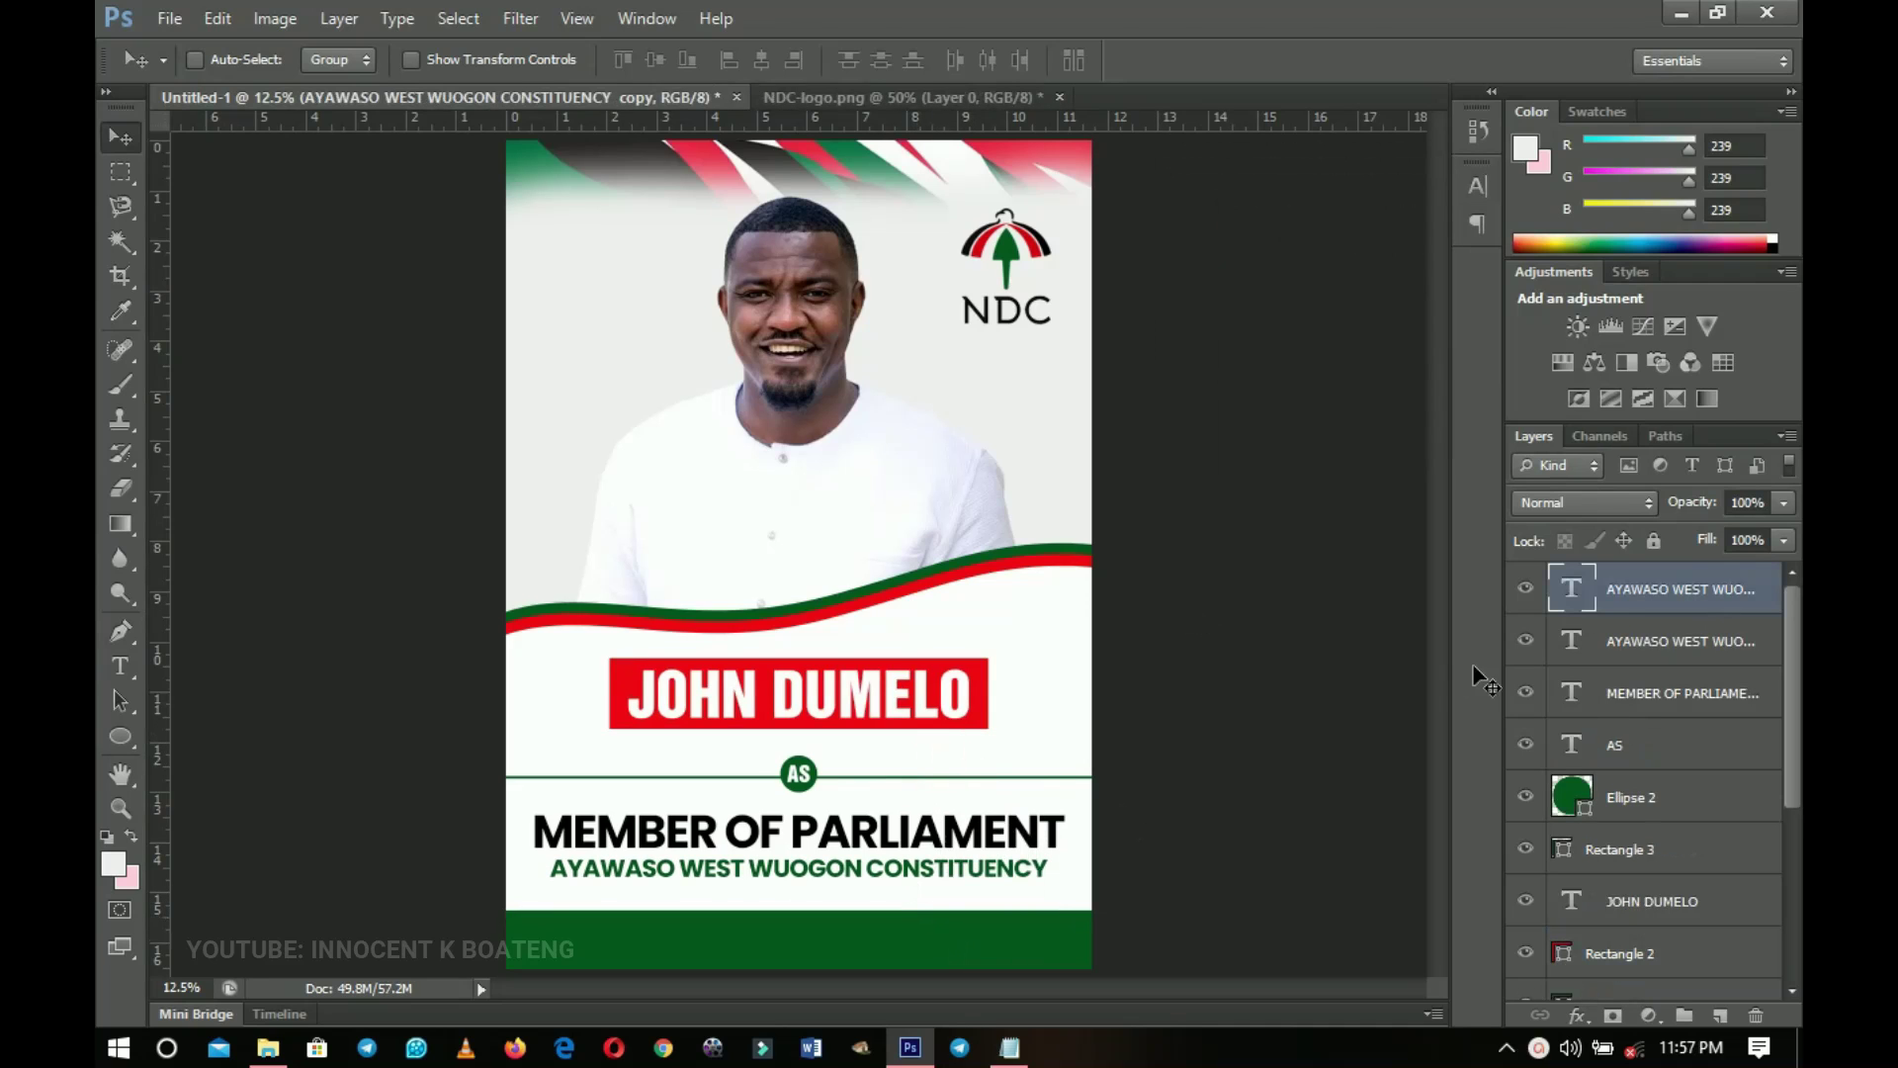
double_click(1565, 593)
click(949, 60)
click(1018, 290)
click(1018, 290)
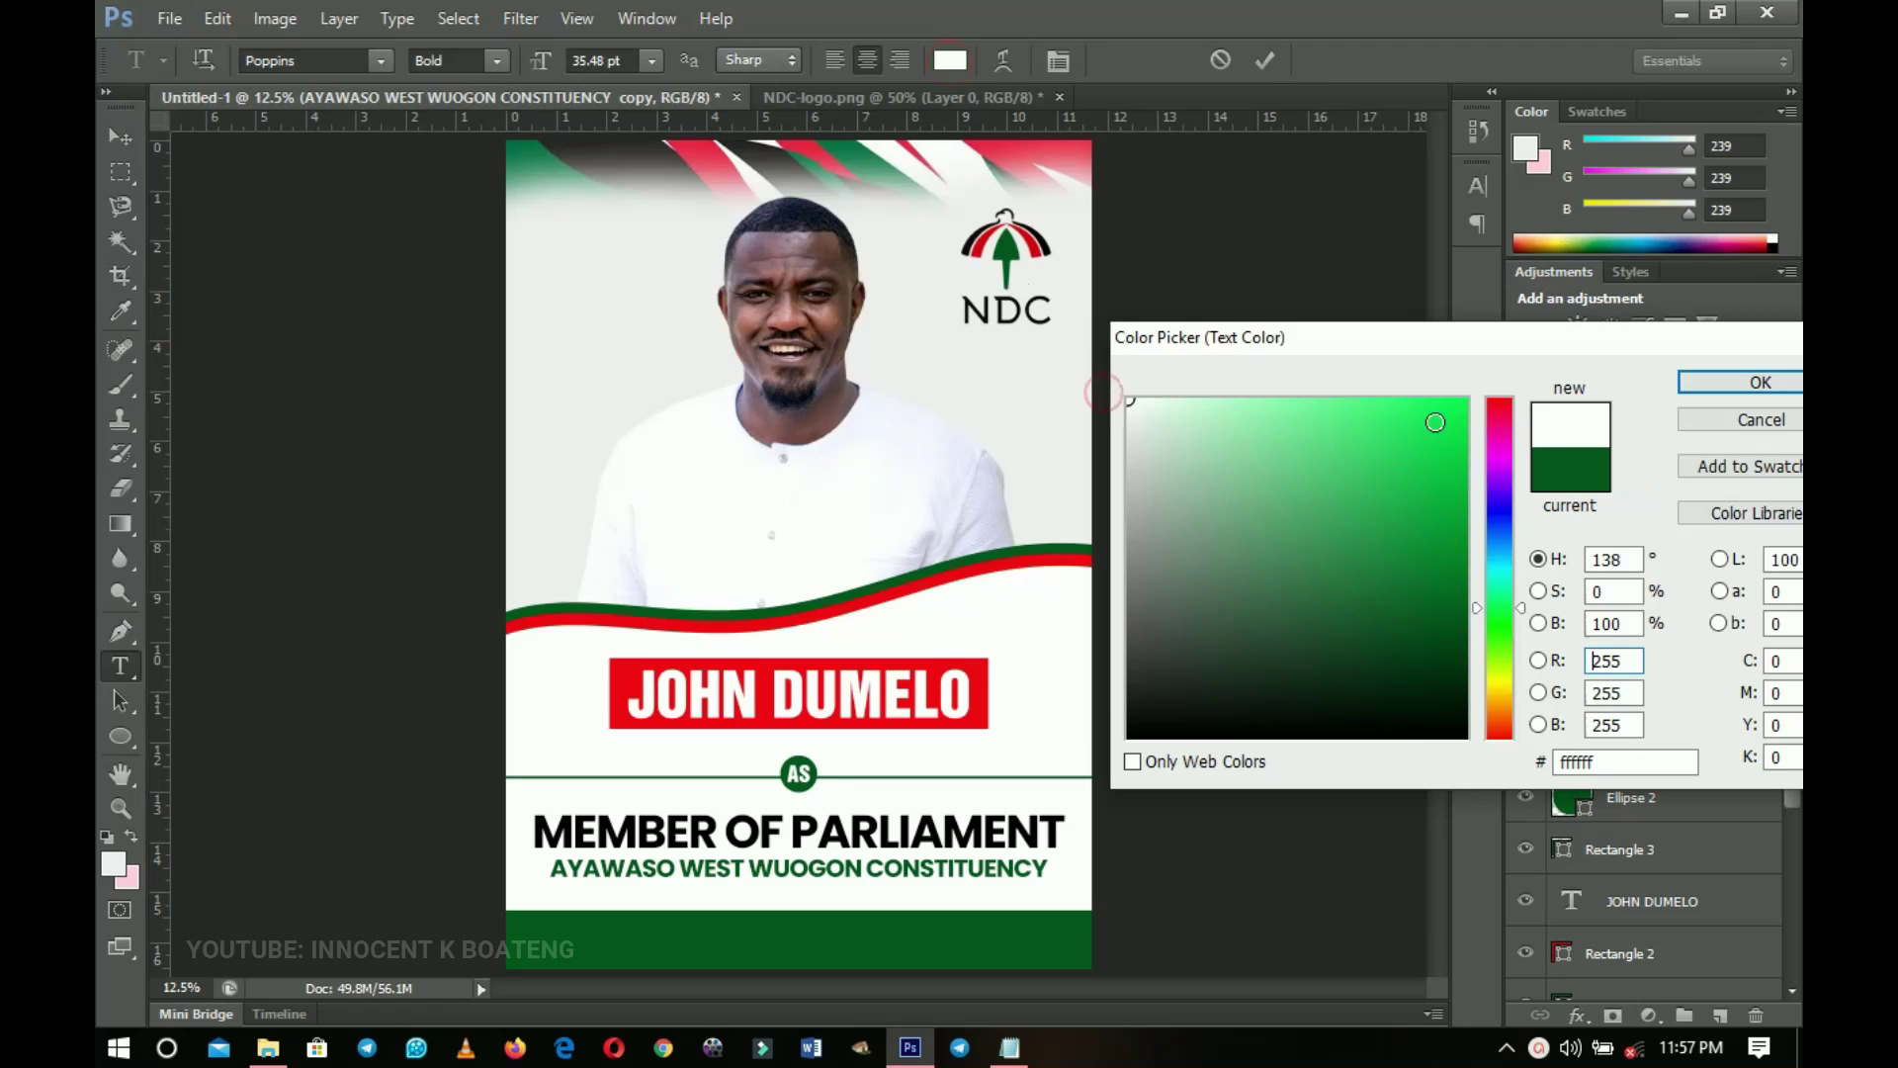
click(1764, 380)
key(v)
drag(816, 753, 817, 821)
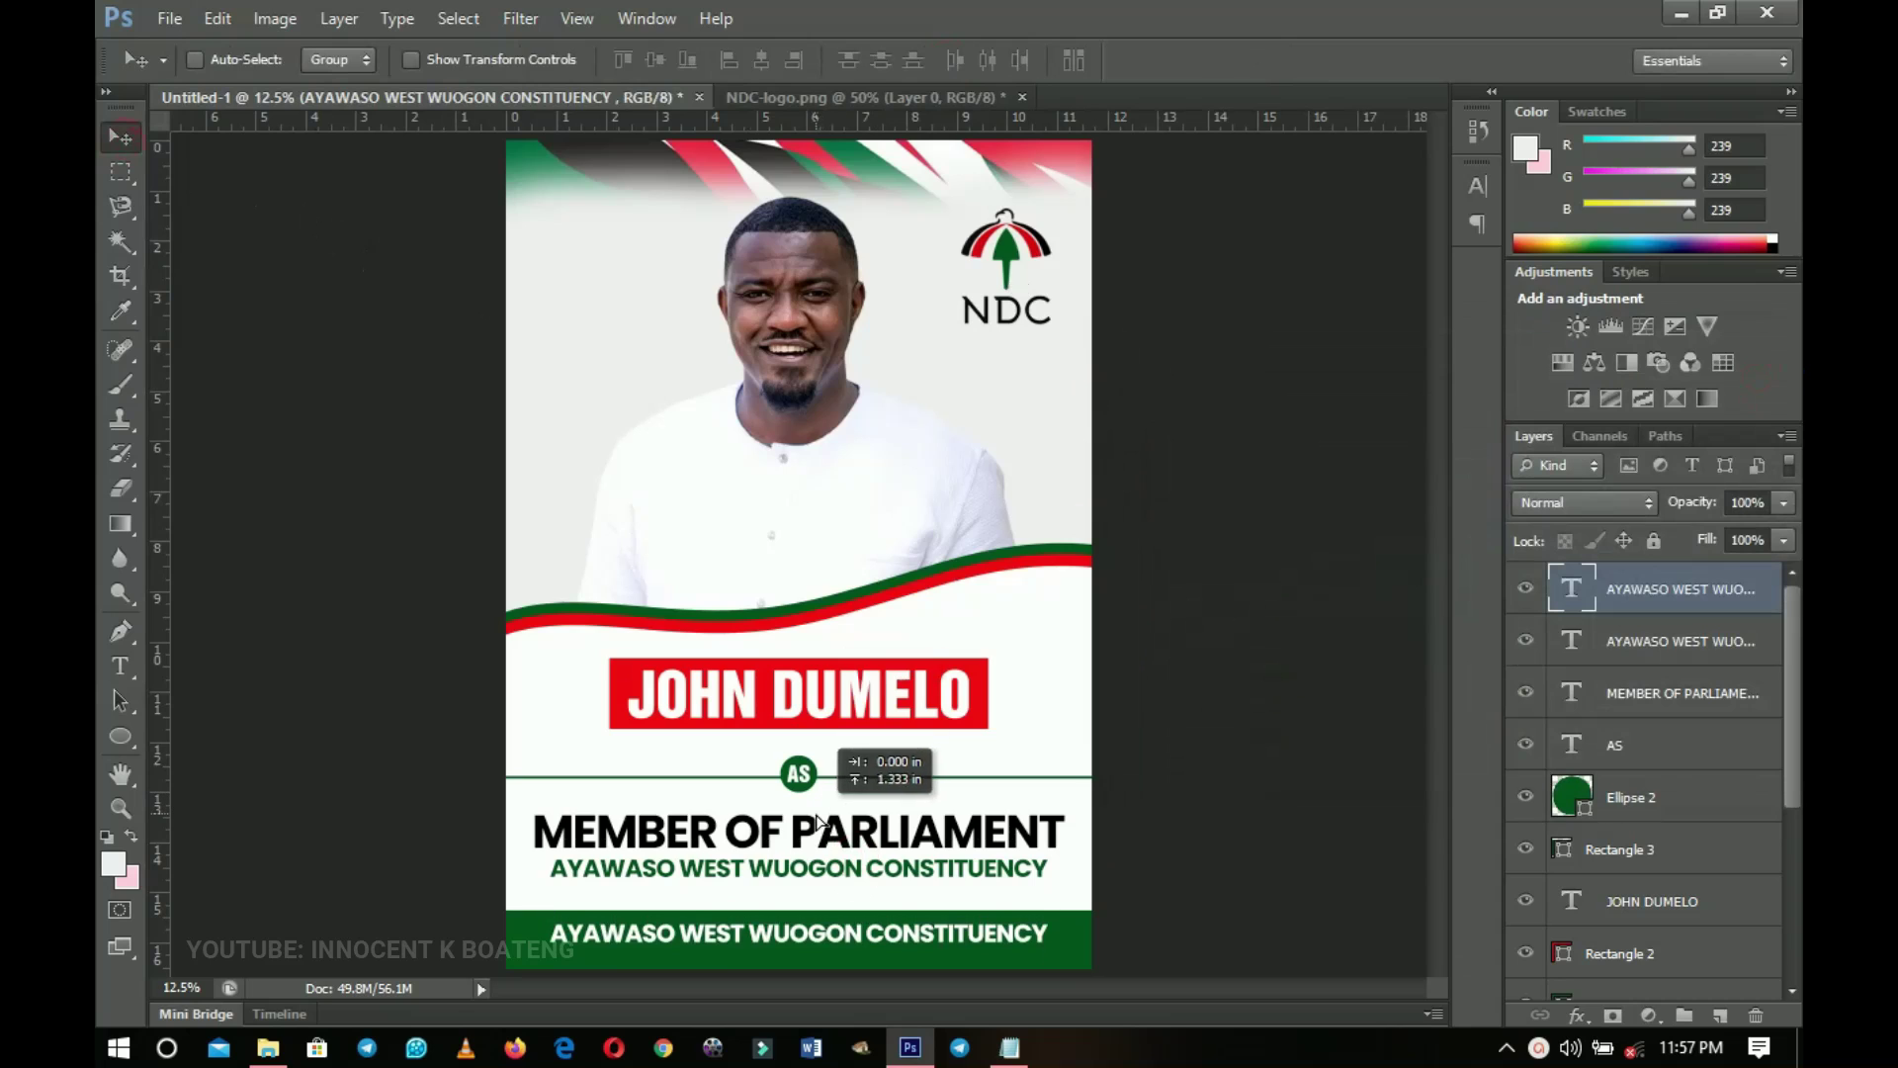
Replace the footer text with "MOTTO: TAKING ACTIONS, GETTING RESULTS" and "#Idey4u" copied from the Notepad notes
click(1010, 1047)
drag(1146, 467, 1066, 441)
key(ctrl+c)
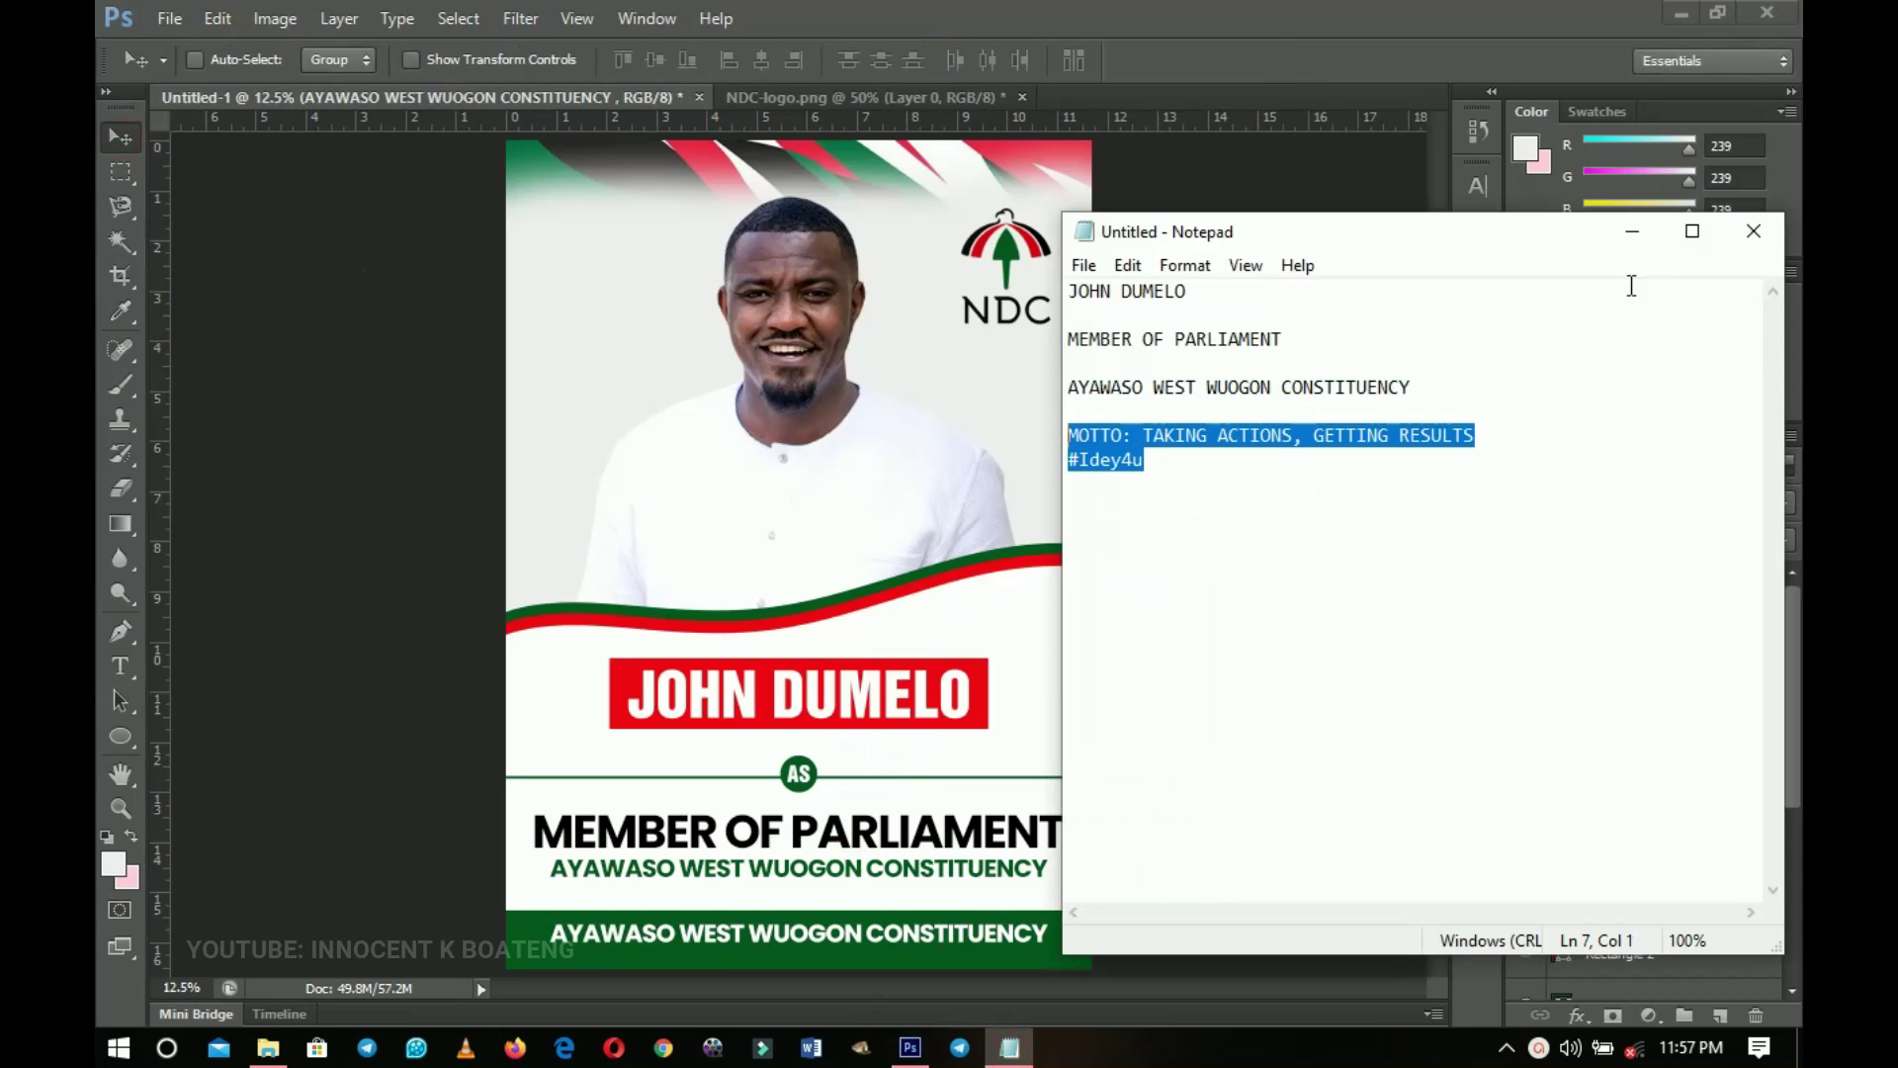
click(1632, 232)
key(t)
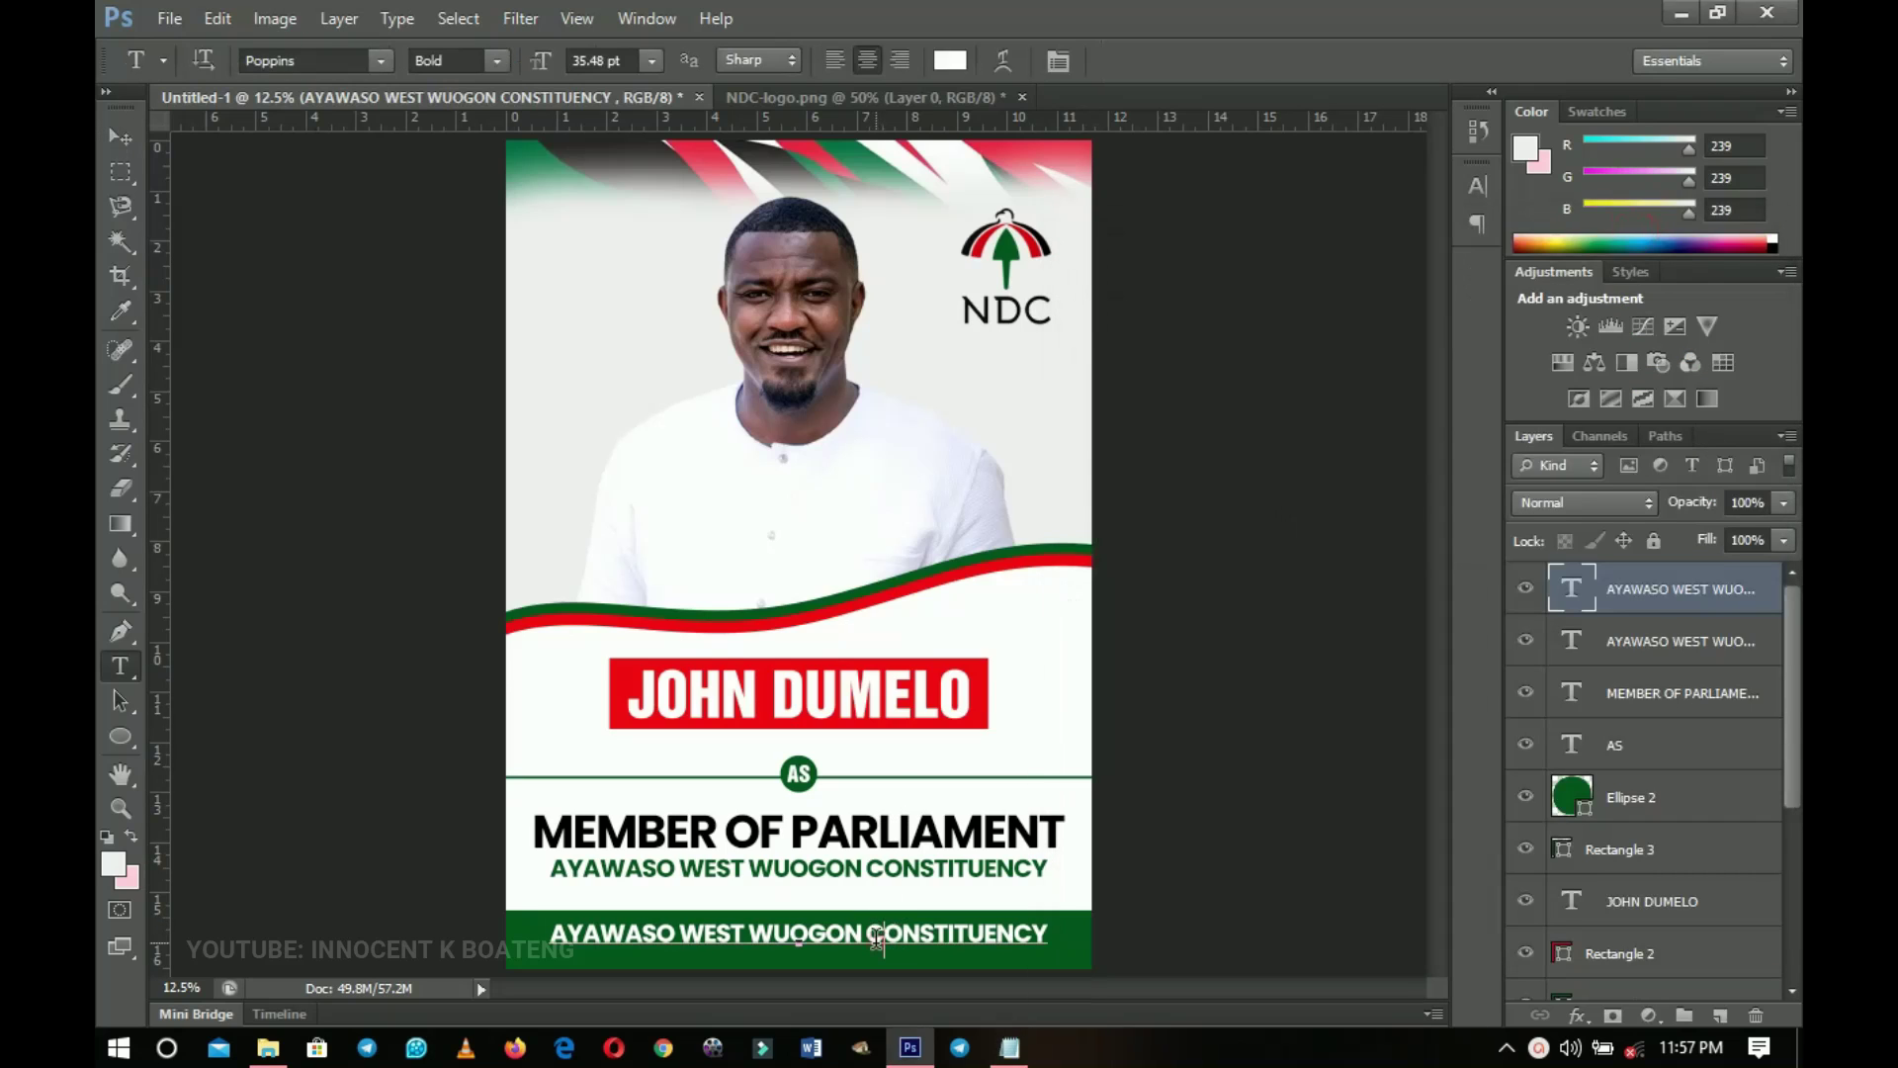
click(877, 939)
key(ctrl+a)
key(ctrl+v)
Set the whole footer motto text in the Akrobat font and open its character settings
key(ctrl+a)
click(334, 61)
text(Akrobat)
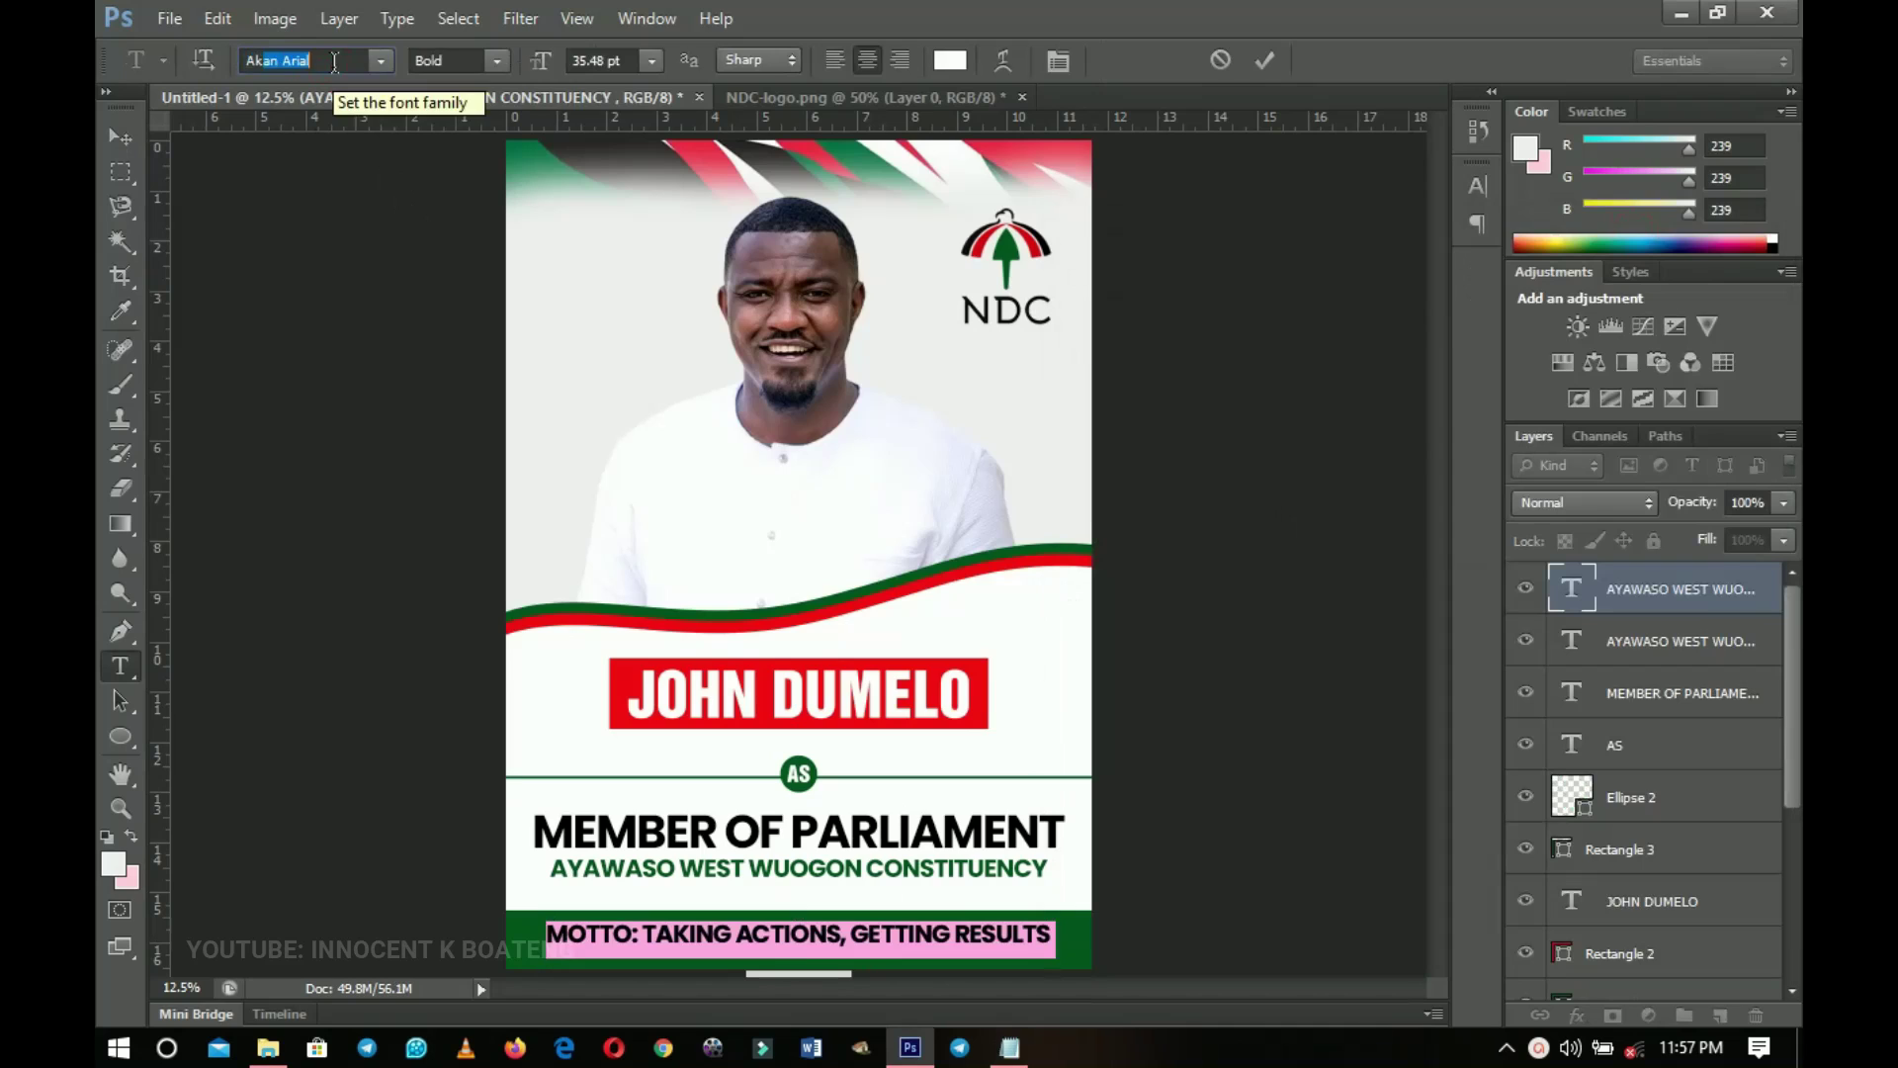
key(Return)
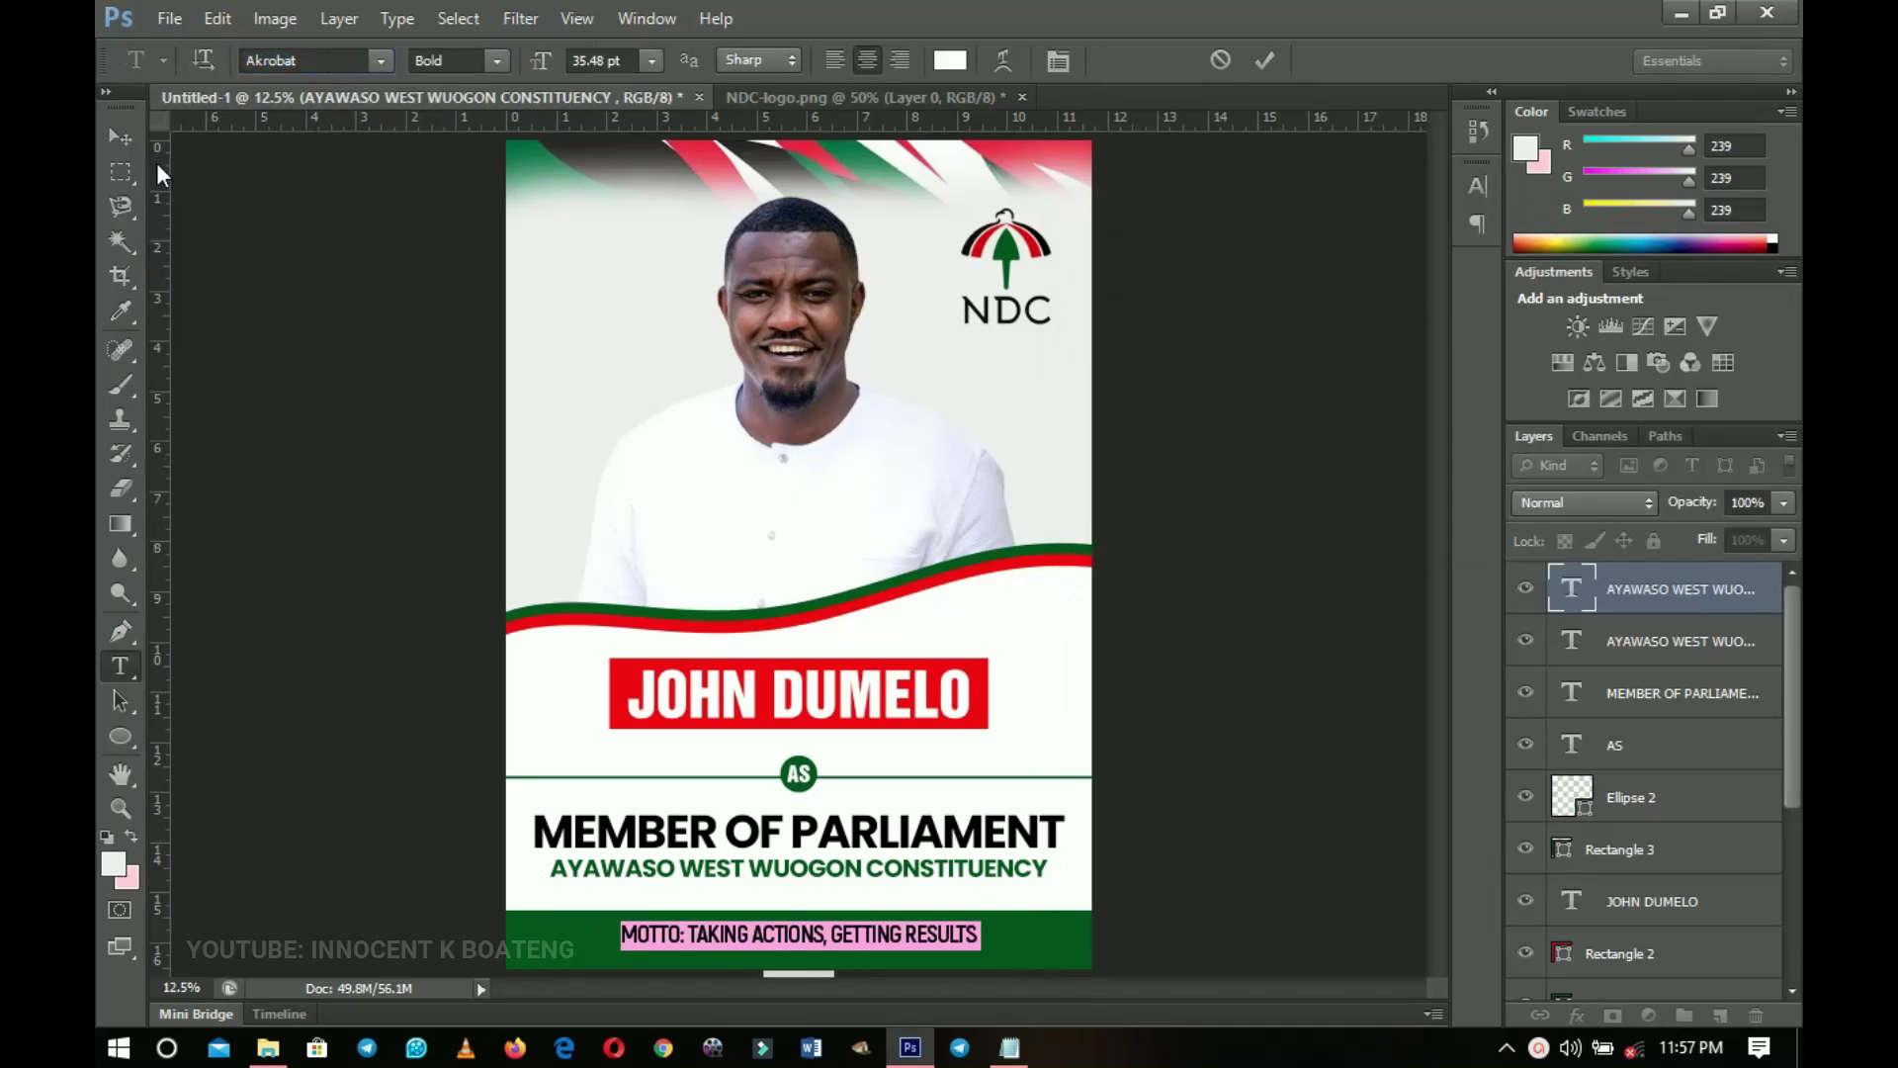
click(1058, 60)
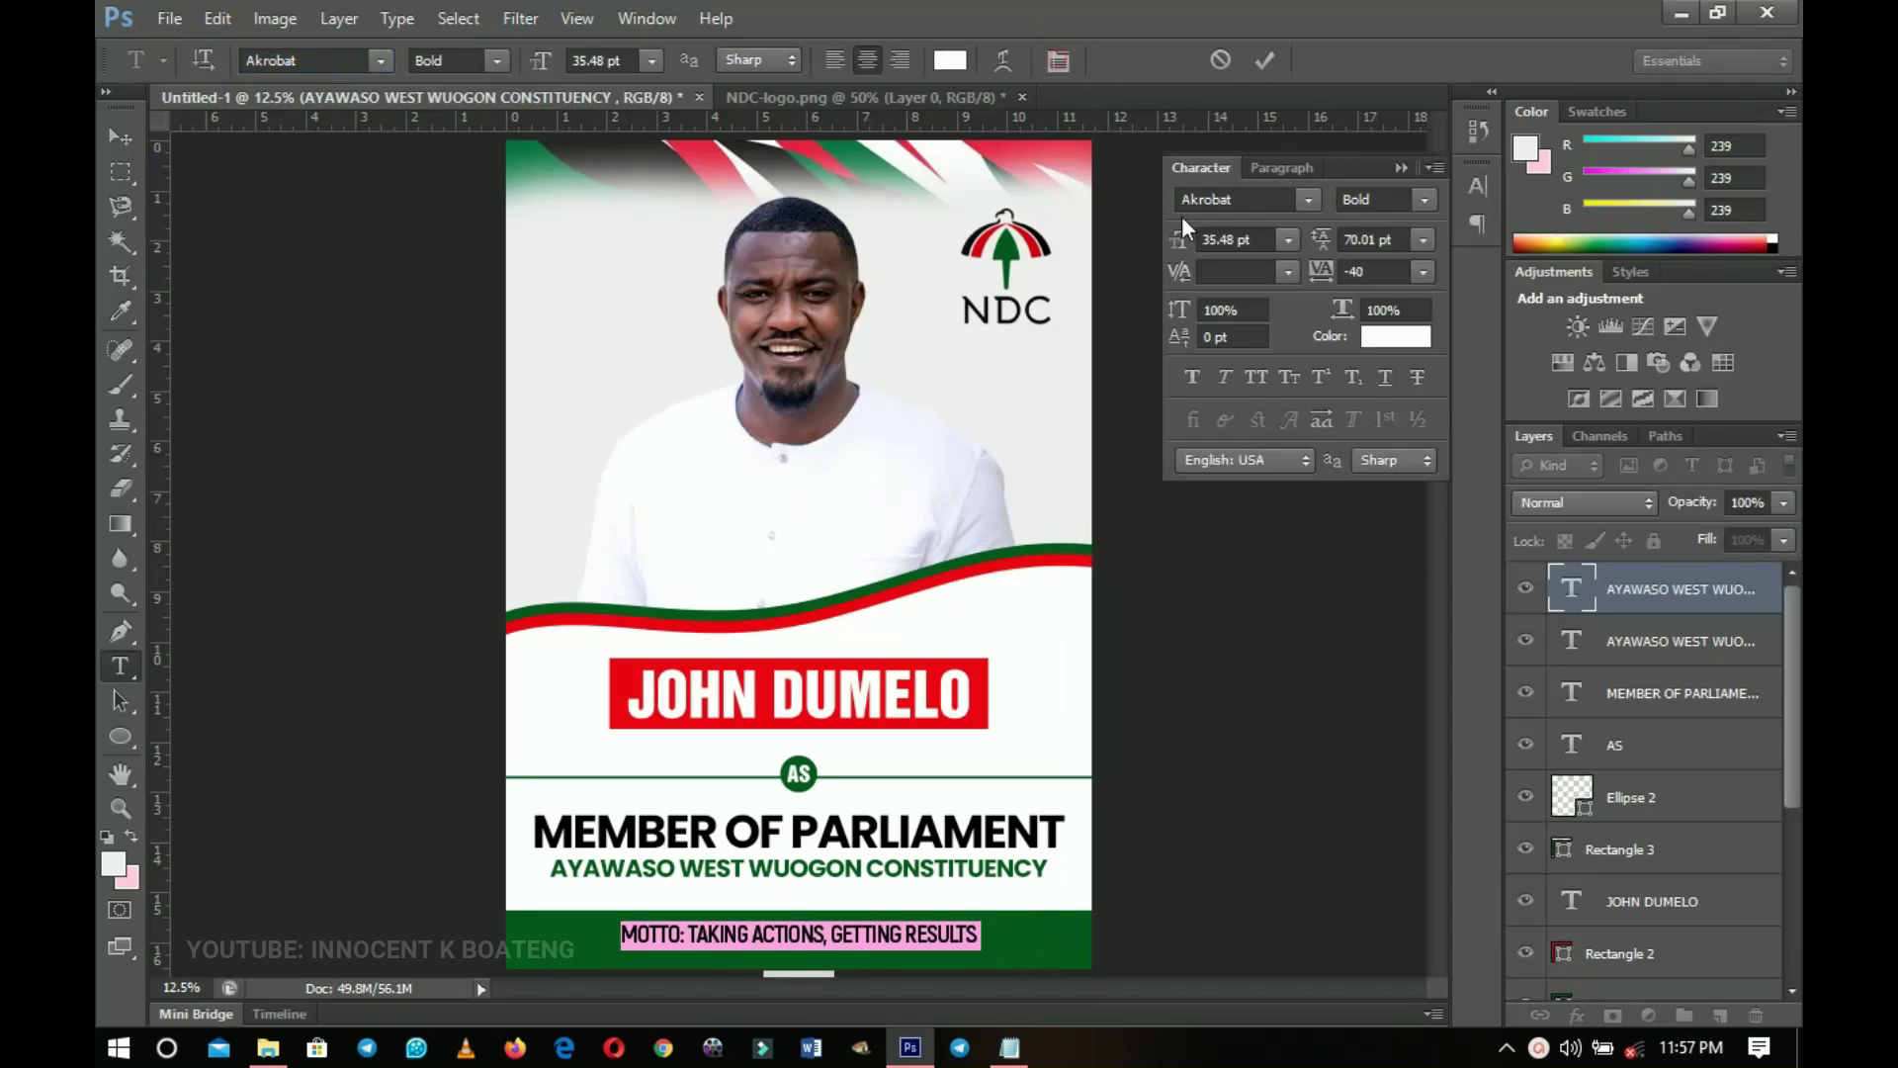